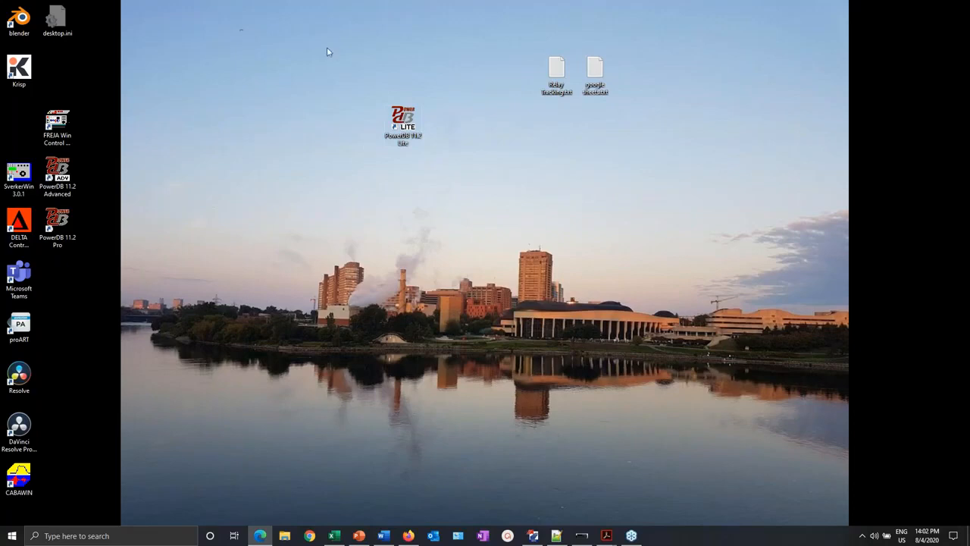
# - Launch PowerDB Lite from its desktop shortcut
pyautogui.moveTo(327, 47); pyautogui.dragTo(469, 187)
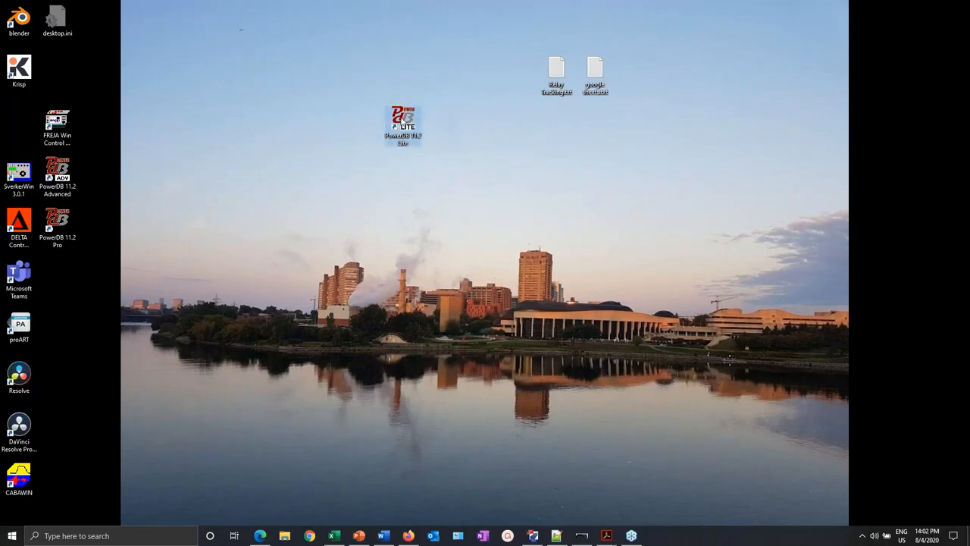
pyautogui.doubleClick(403, 122)
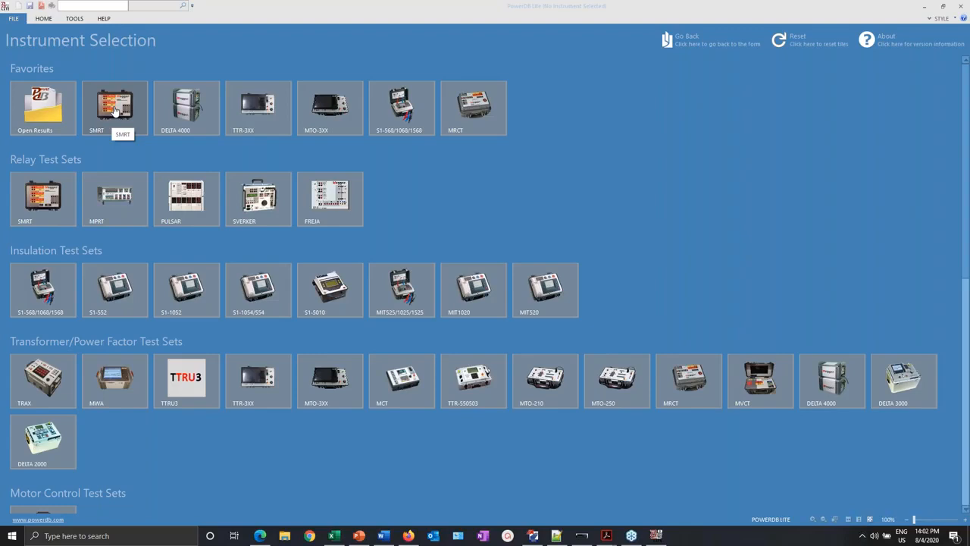
# - Open the SMRT instrument configuration from the Favorites tile
pyautogui.click(115, 110)
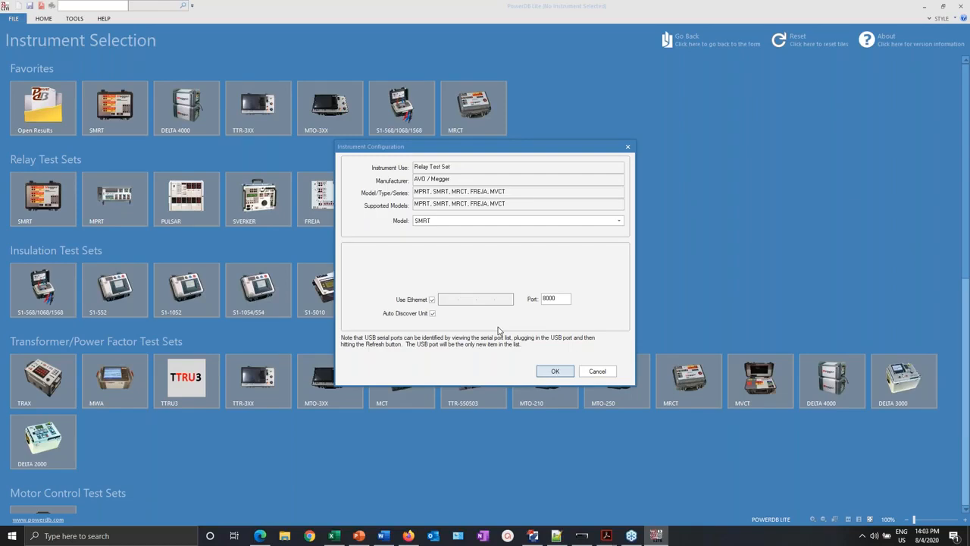
# - Check the serial options, then accept the SMRT setup with Ethernet and auto-discover on
pyautogui.click(432, 313)
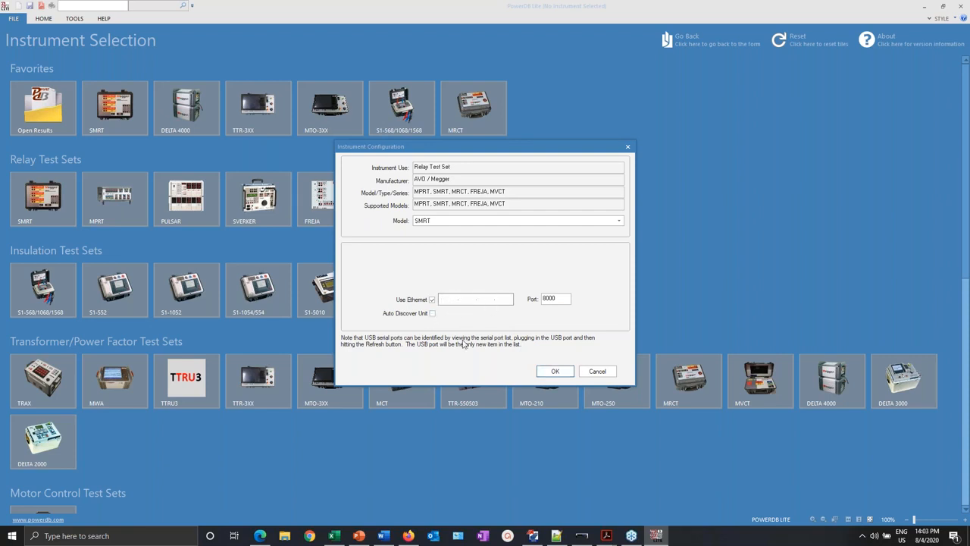
pyautogui.click(432, 300)
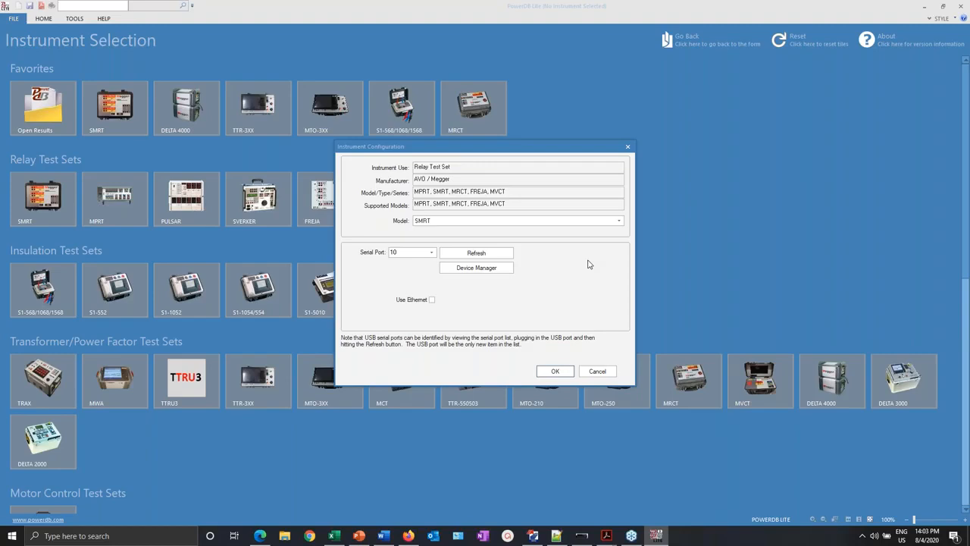
pyautogui.click(432, 299)
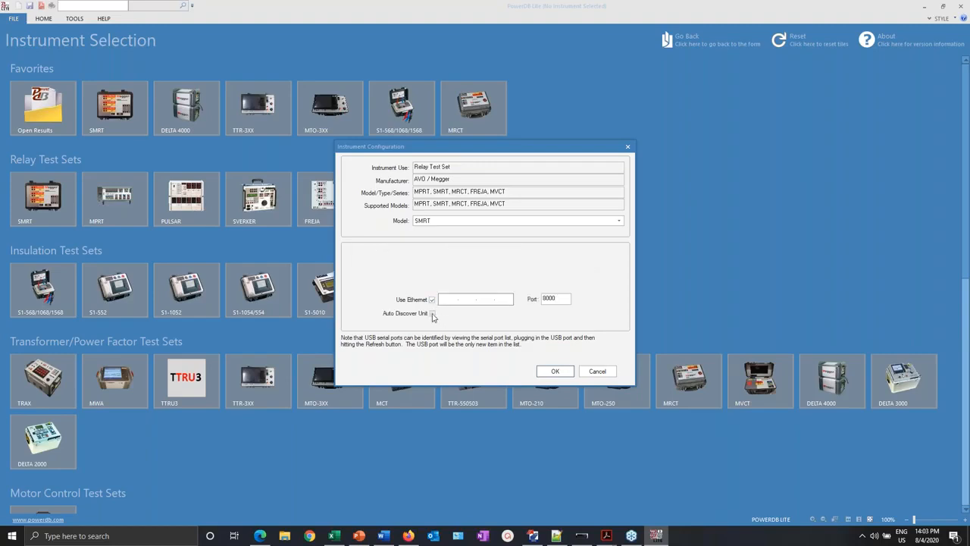
pyautogui.click(431, 314)
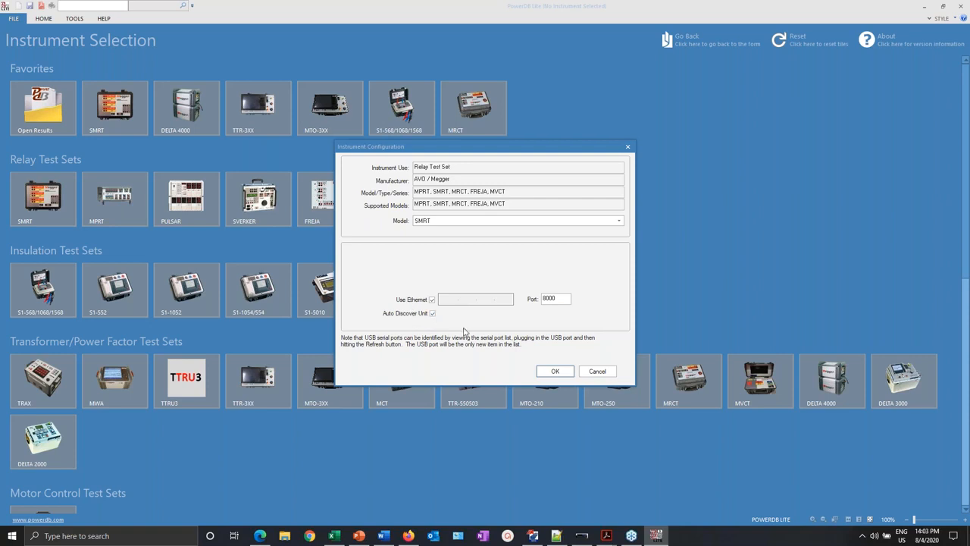
pyautogui.click(552, 377)
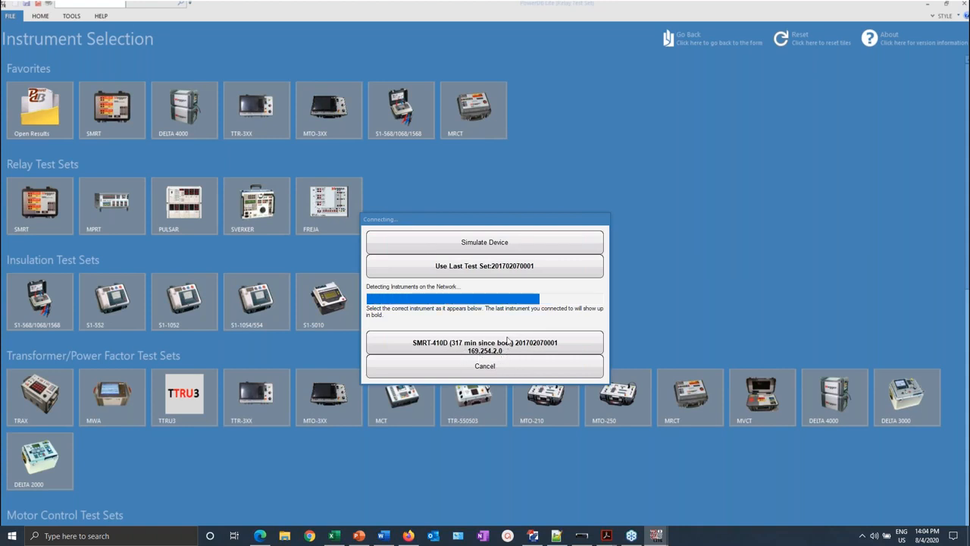
# - Connect to the detected SMRT-410D test set
pyautogui.click(457, 346)
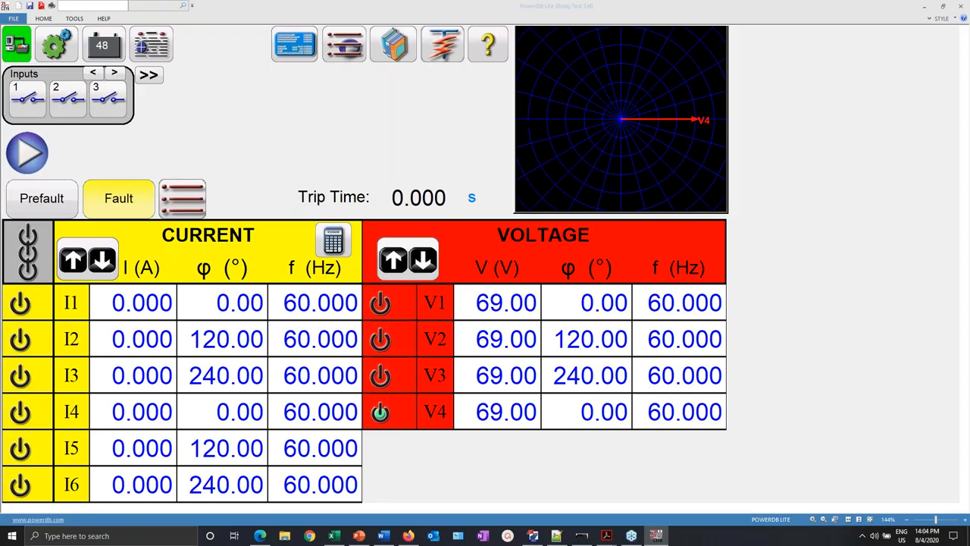
# - Turn V4 off and I1 on, review input 1 settings, and switch to Prefault
pyautogui.click(380, 411)
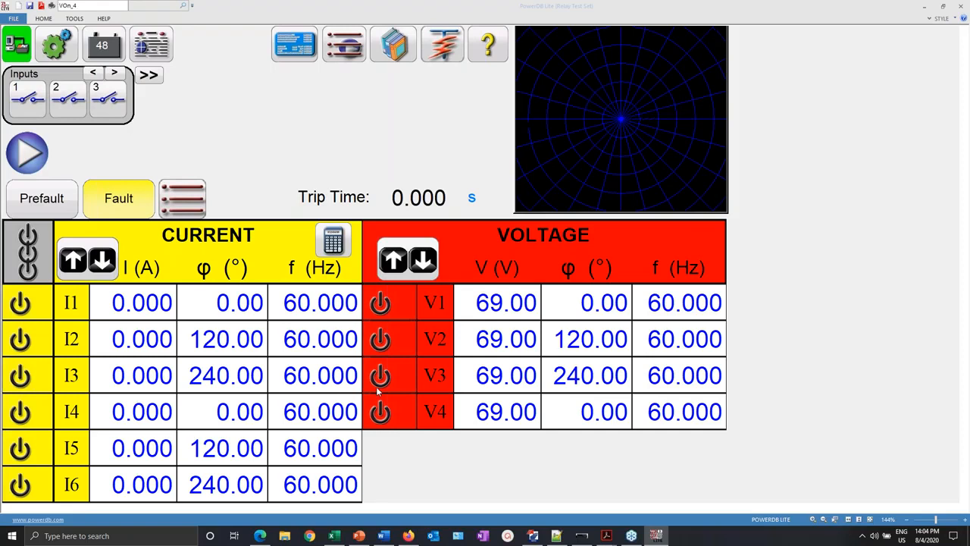
pyautogui.click(20, 304)
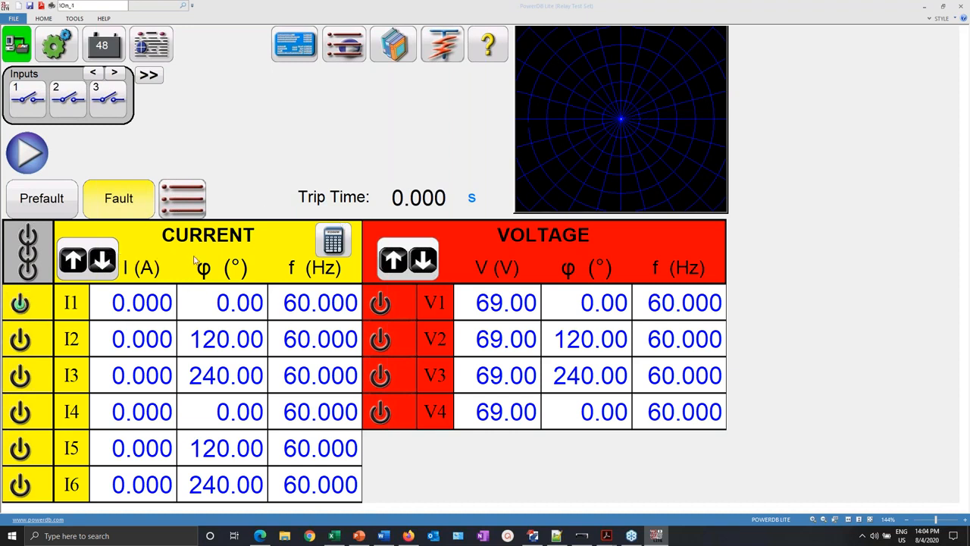
pyautogui.click(22, 101)
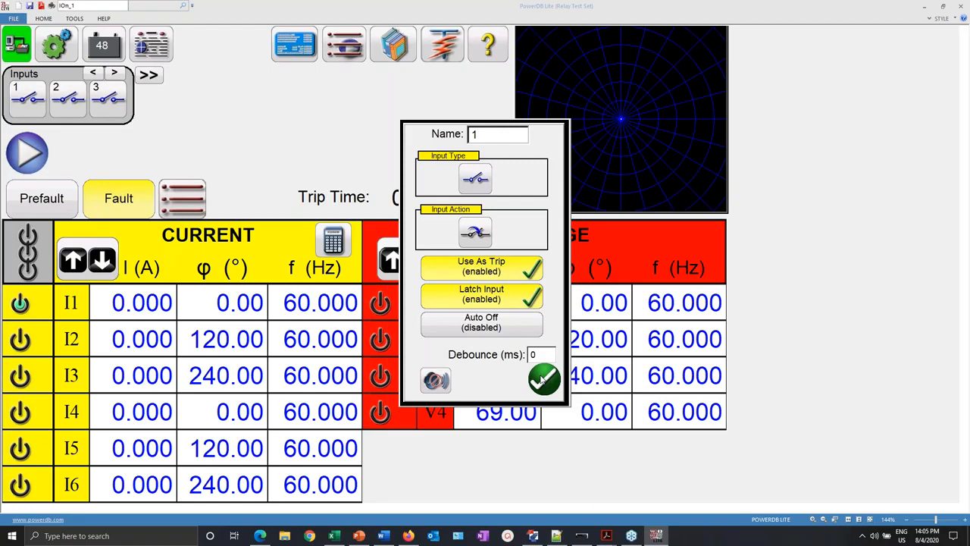
pyautogui.click(542, 380)
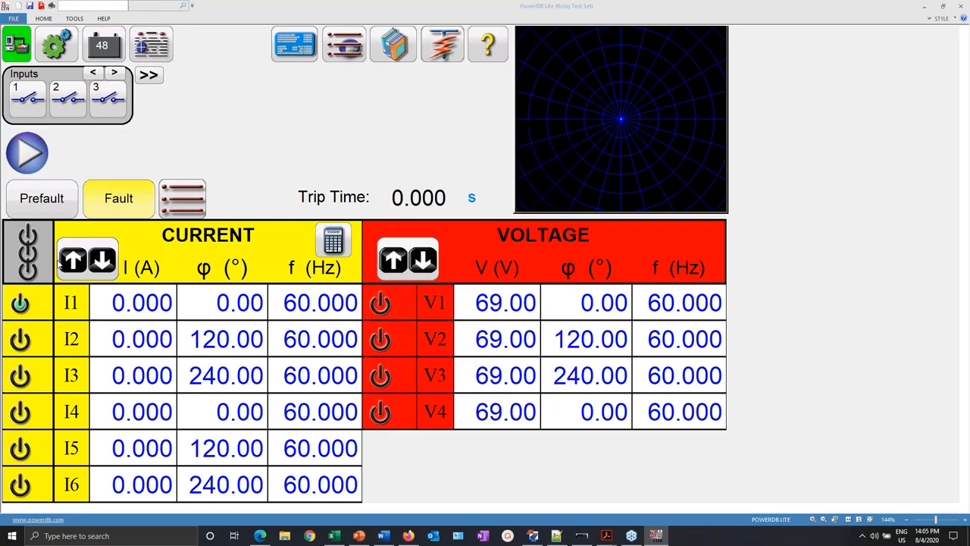
pyautogui.click(36, 202)
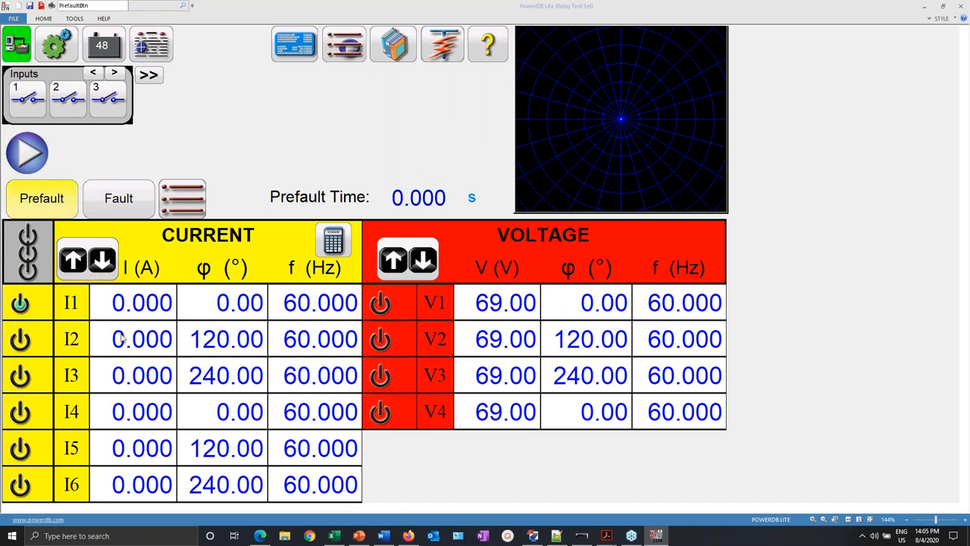
# - Set the prefault I1 current to 0.500 A and prefault time to 2.000 s
pyautogui.click(135, 305)
pyautogui.click(399, 326)
pyautogui.click(454, 256)
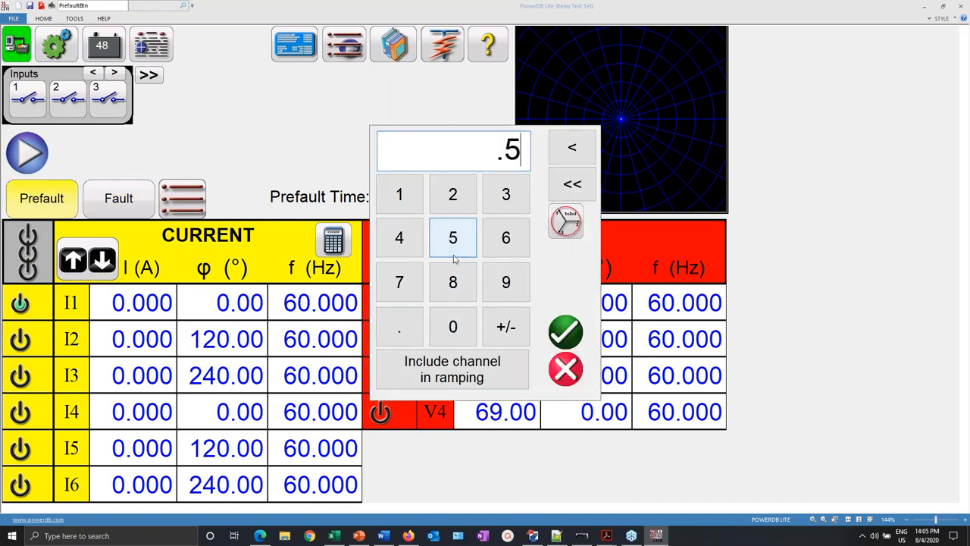
pyautogui.click(565, 331)
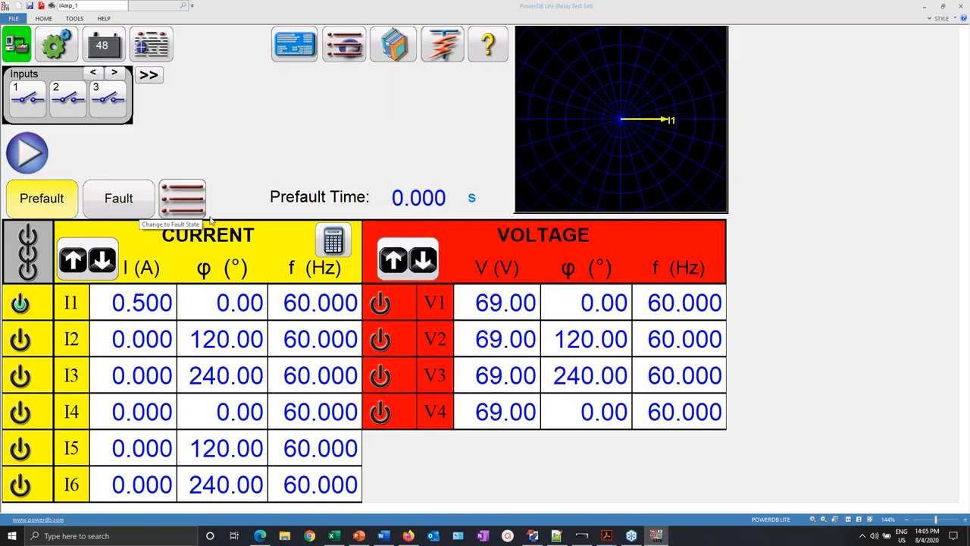
pyautogui.click(431, 197)
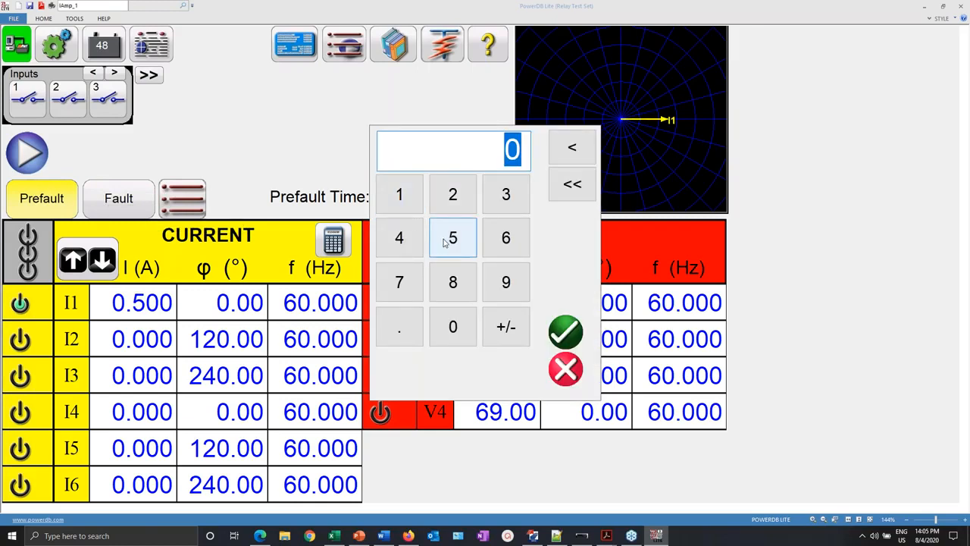
pyautogui.click(453, 194)
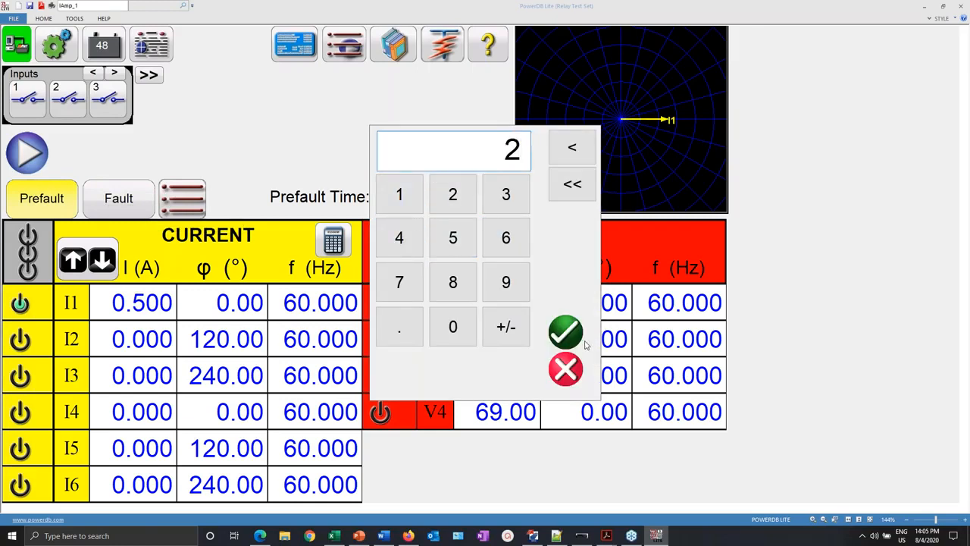
pyautogui.click(565, 329)
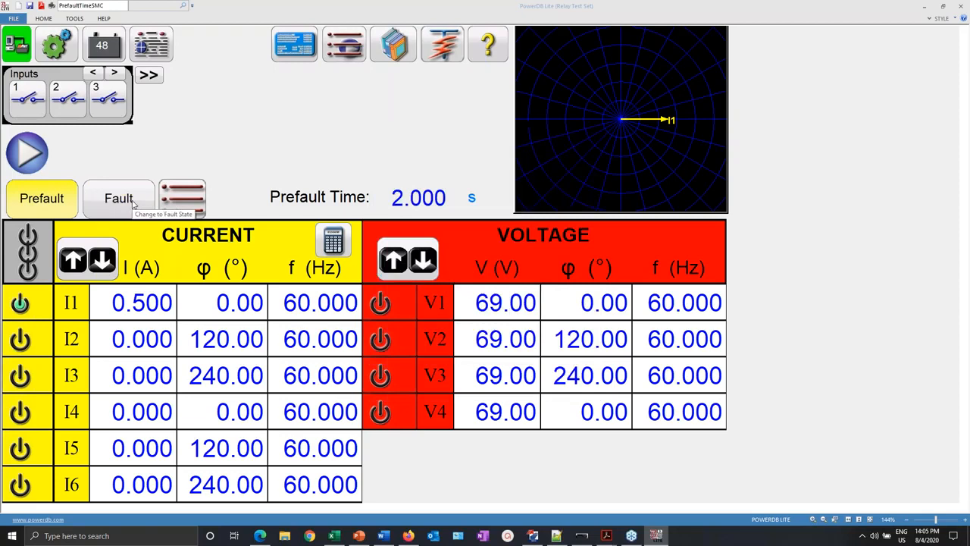
# - Recheck the prefault values and switch to the Fault state
pyautogui.click(132, 203)
pyautogui.click(30, 199)
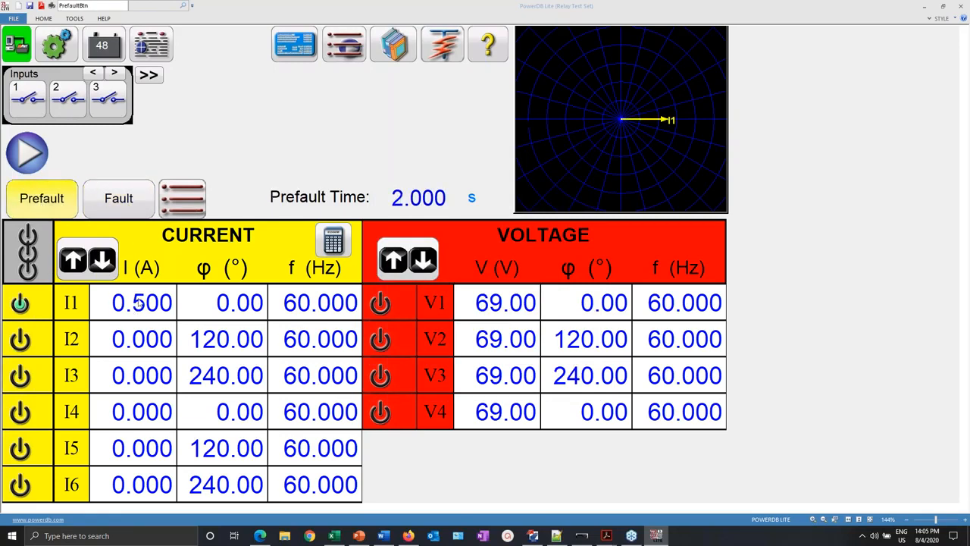
pyautogui.click(133, 199)
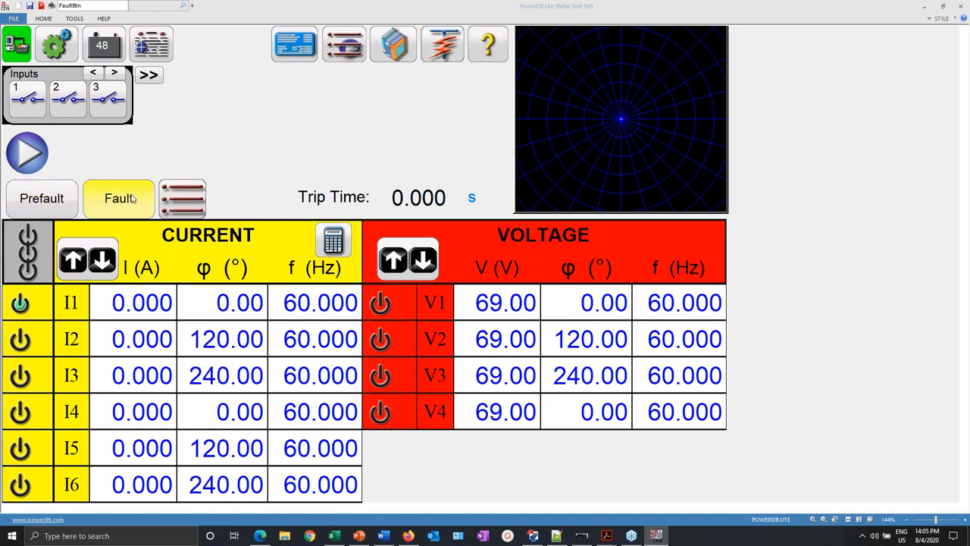
# - Set the fault-state I1 current to 15.000 A and bring up binary input 1 settings
pyautogui.click(141, 301)
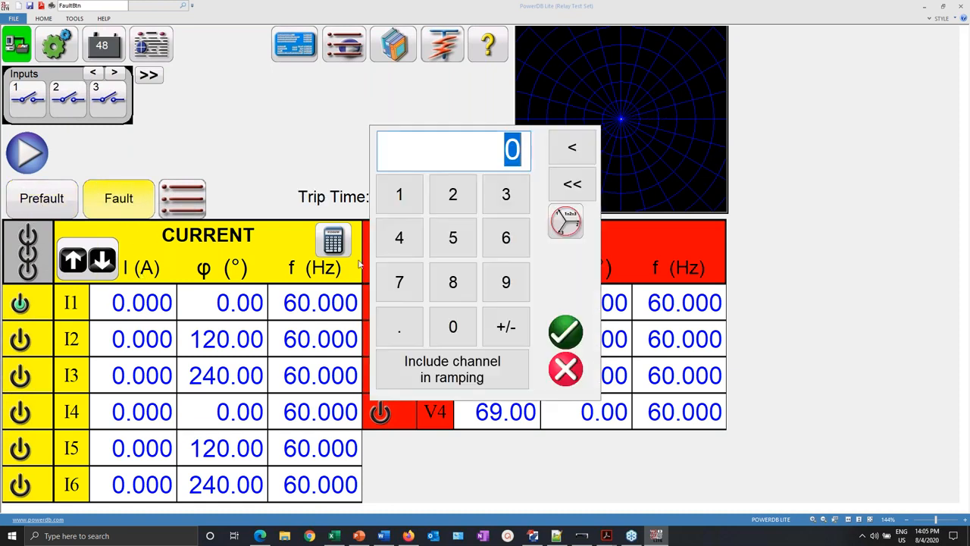
pyautogui.click(399, 195)
pyautogui.click(453, 238)
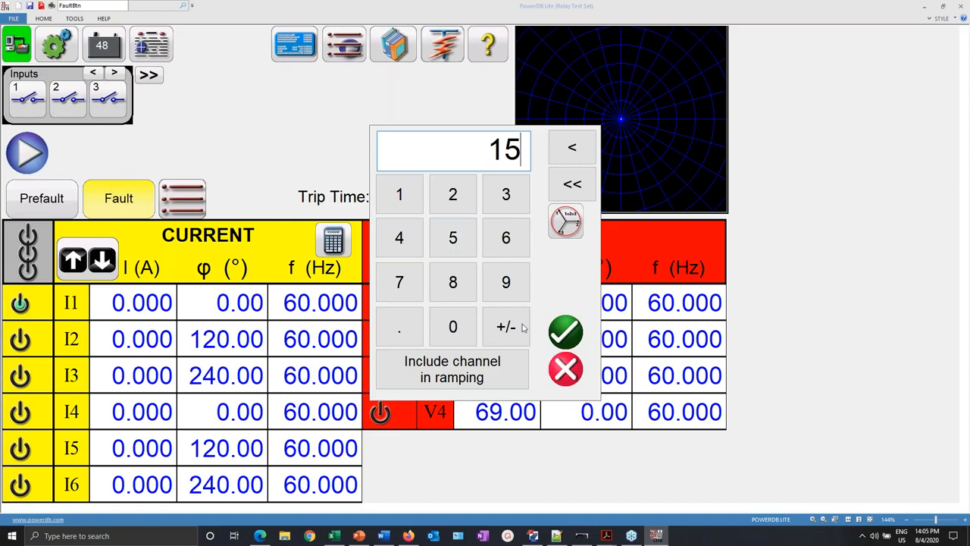
pyautogui.click(566, 331)
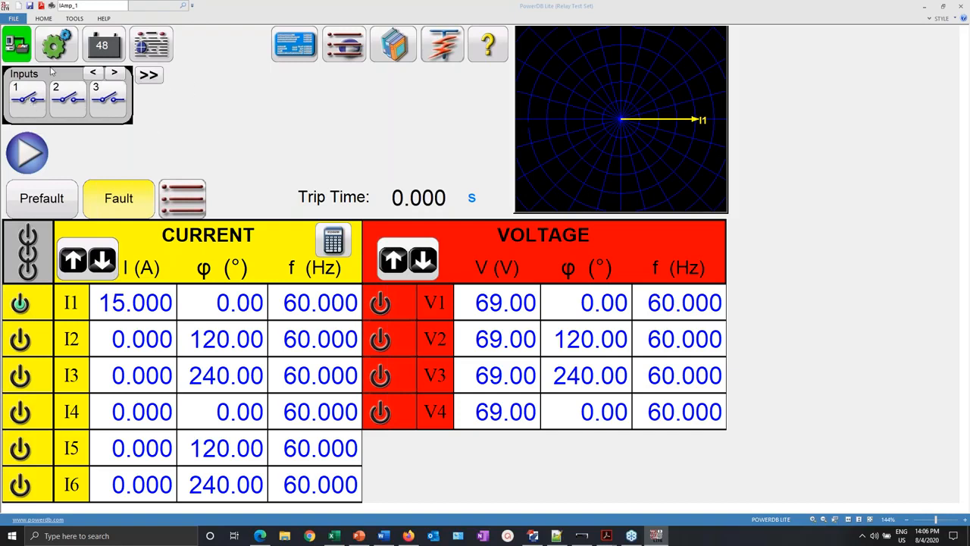
pyautogui.click(28, 97)
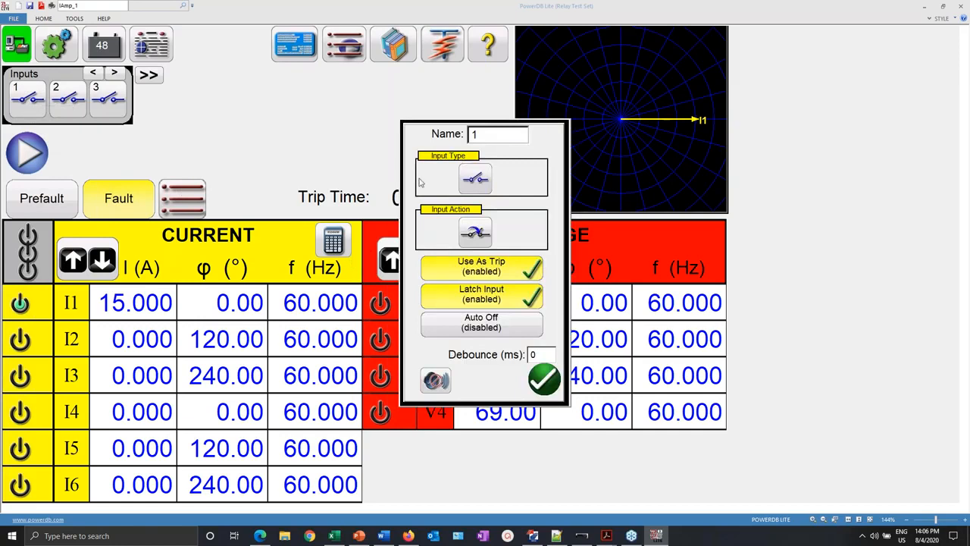
# - Give input 1 a debounce of 2 and AutoOff Voltage & Current, keeping trip and latch
pyautogui.click(471, 180)
pyautogui.click(475, 181)
pyautogui.click(541, 355)
pyautogui.write('2')
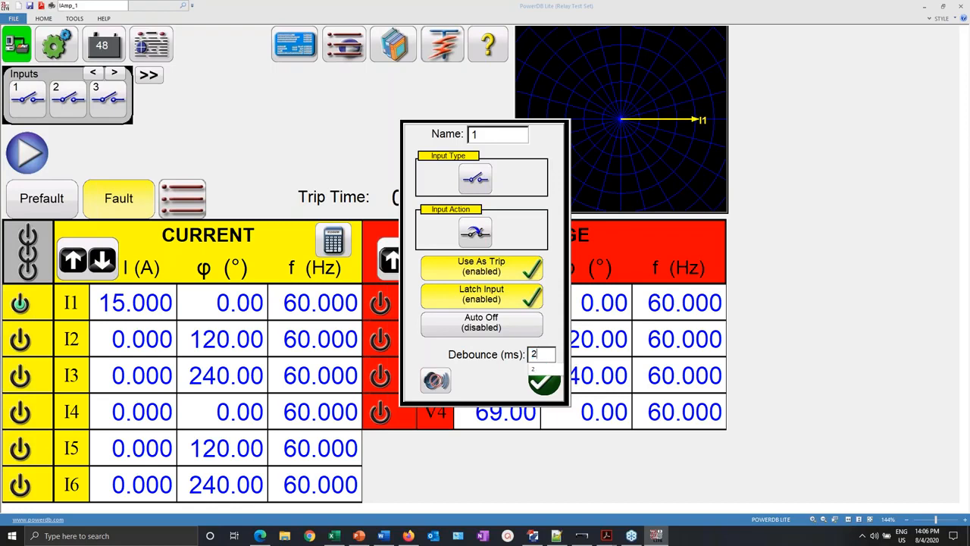
pyautogui.click(478, 329)
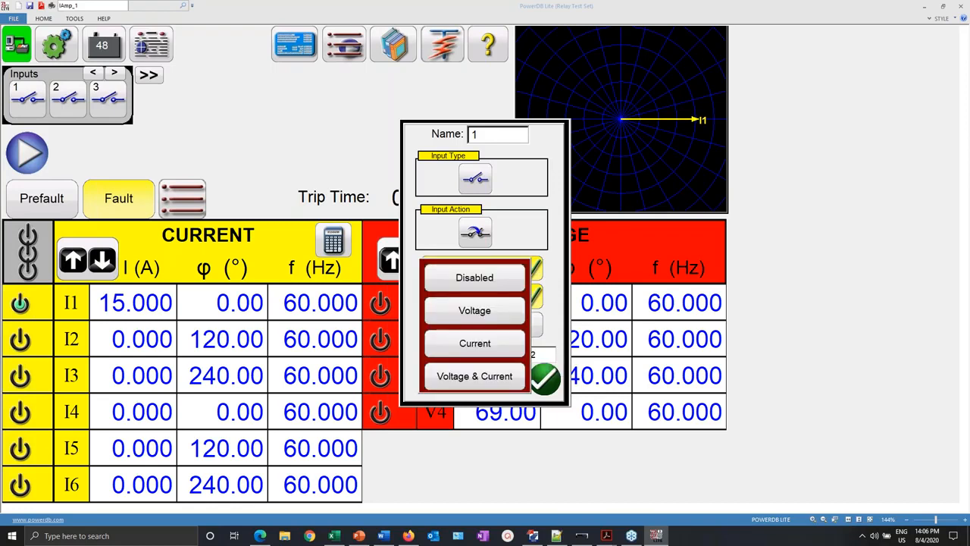
pyautogui.click(473, 377)
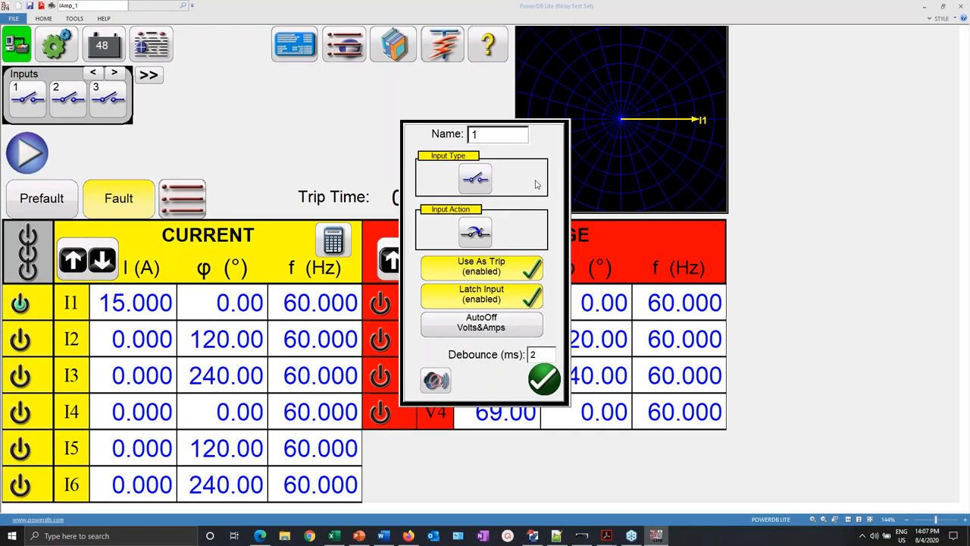
pyautogui.click(552, 381)
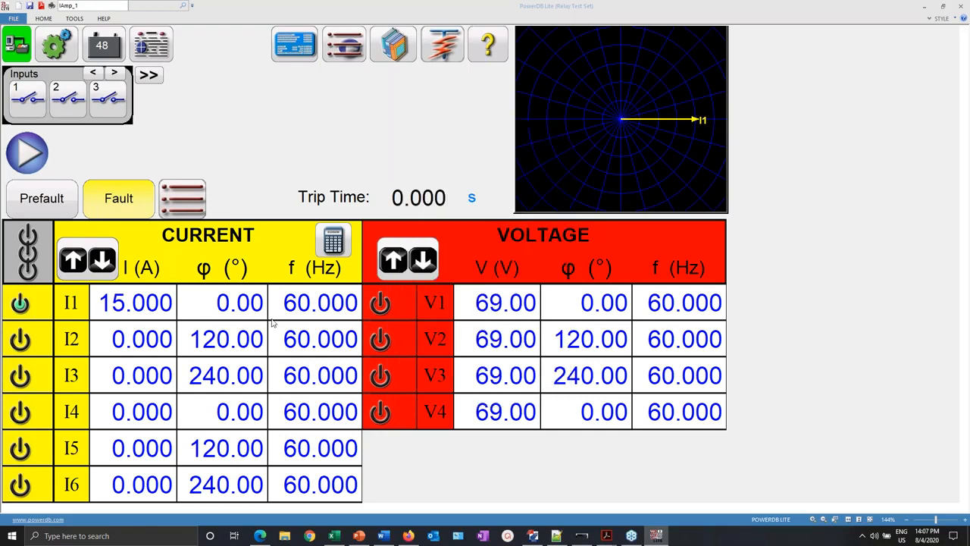
# - Recheck the prefault, fault and input 1 settings, then run the timing test
pyautogui.click(27, 202)
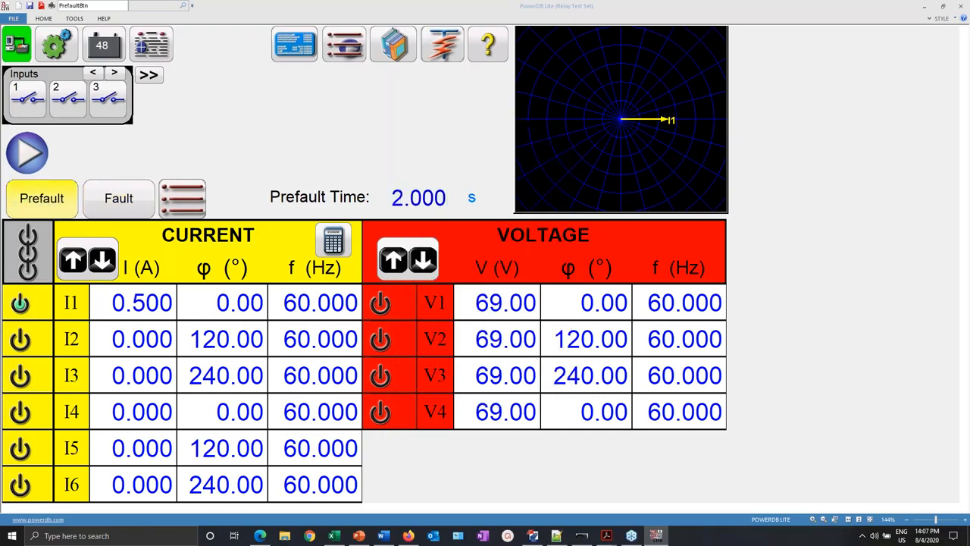
pyautogui.click(112, 195)
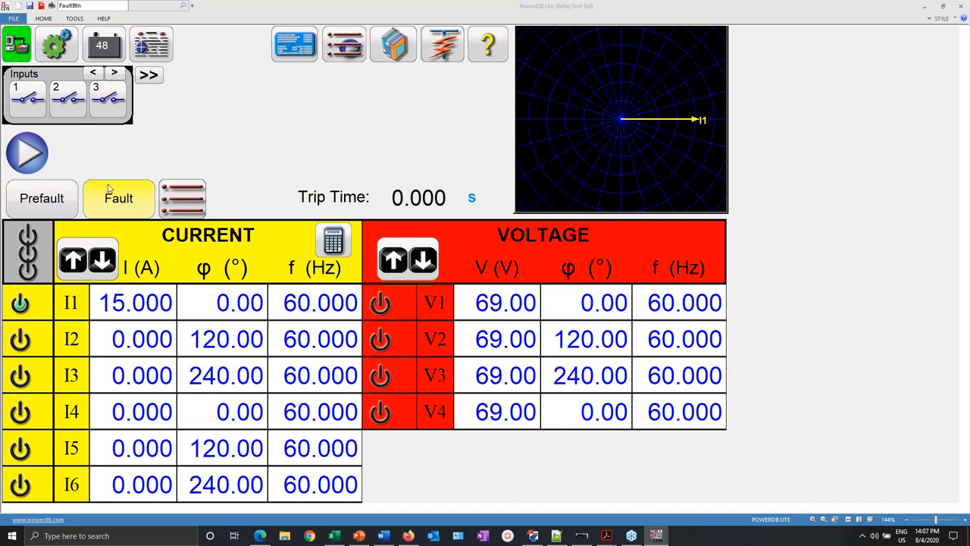
pyautogui.click(28, 106)
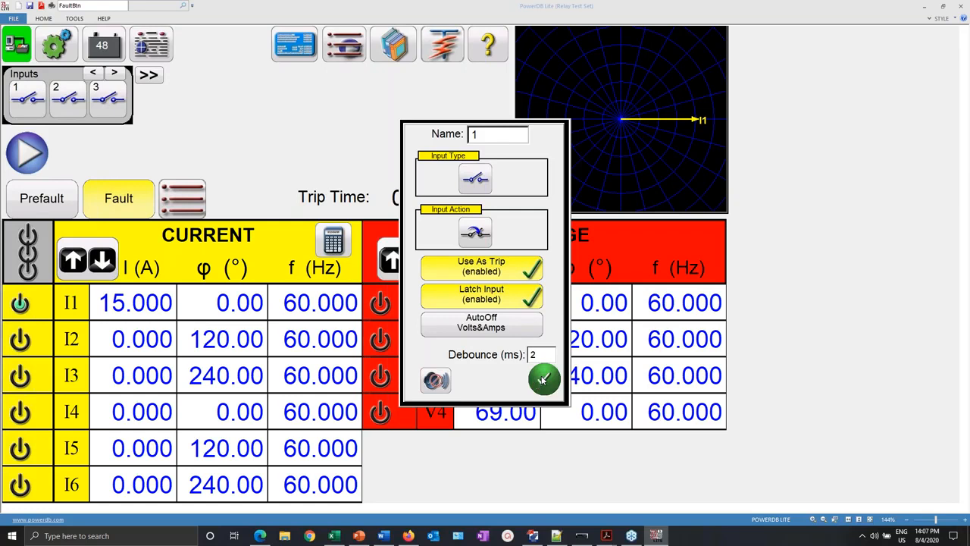
pyautogui.click(542, 380)
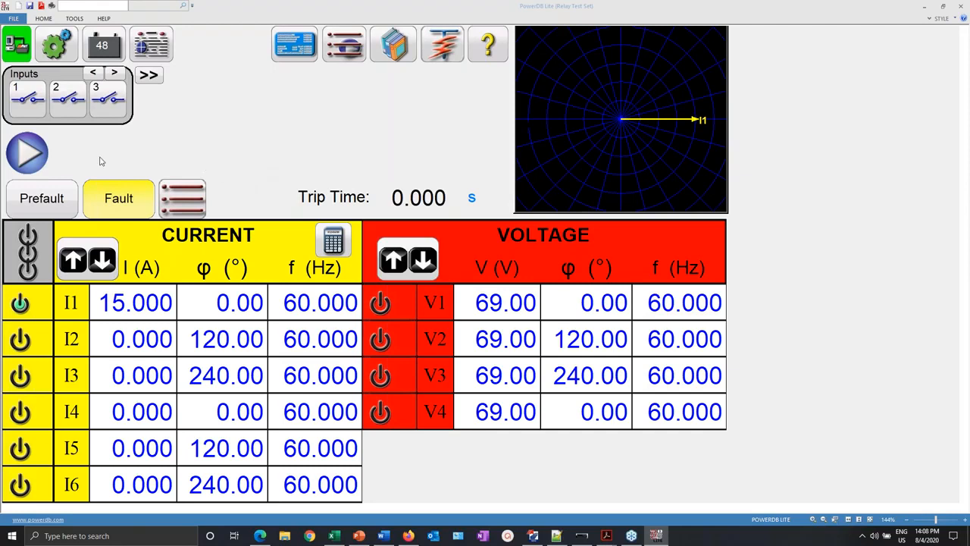
pyautogui.click(23, 156)
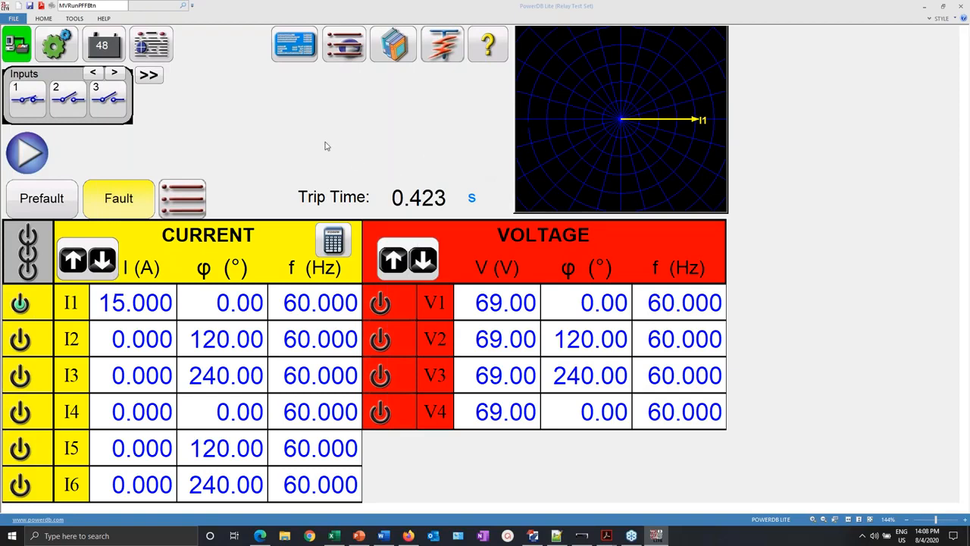
# - Bring up the report options once the 0.423 s trip time is recorded
pyautogui.click(151, 46)
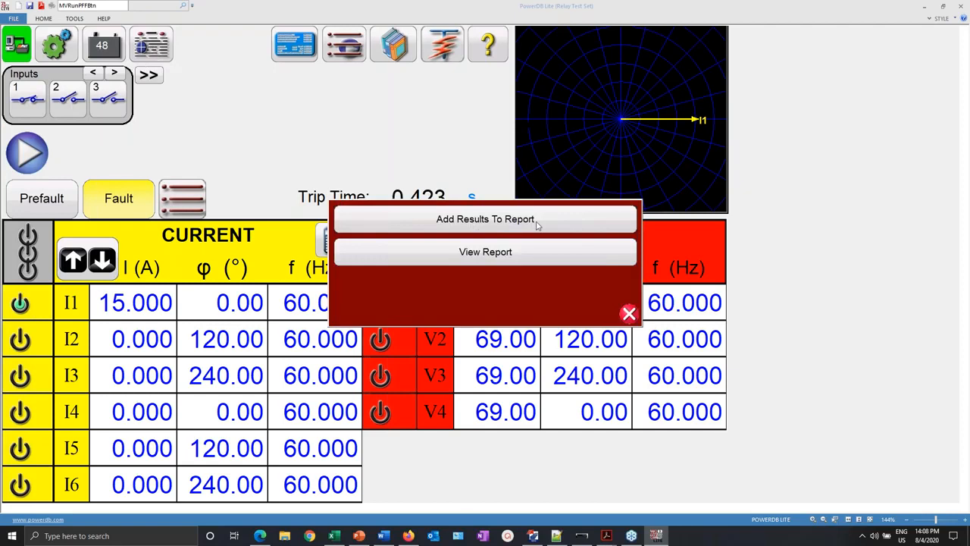
# - Add the test results to the report, recording the 0.423 s measured time
pyautogui.click(485, 220)
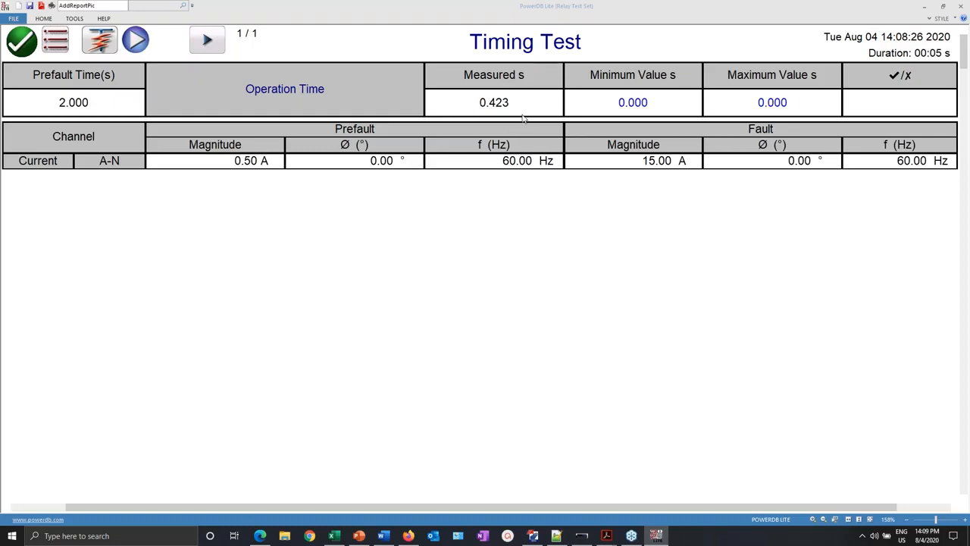
# - Set the Timing Test limits to 0.400 s minimum and 0.500 s maximum
pyautogui.click(639, 105)
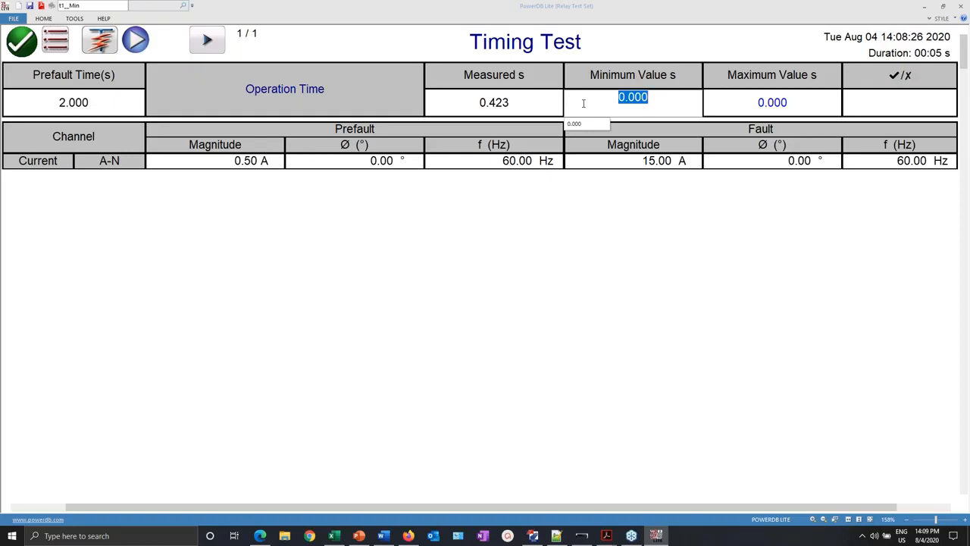
pyautogui.write('0.4')
pyautogui.press('Return')
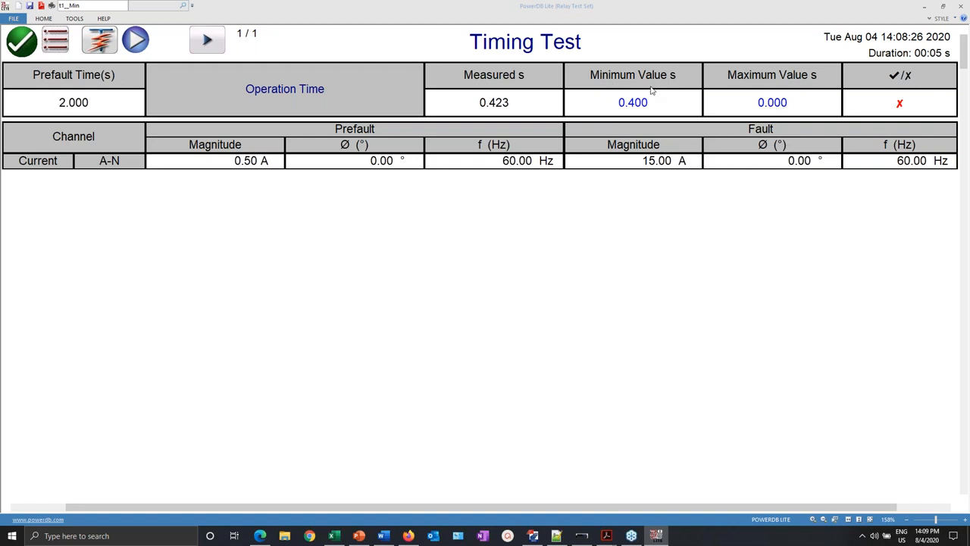
pyautogui.click(776, 102)
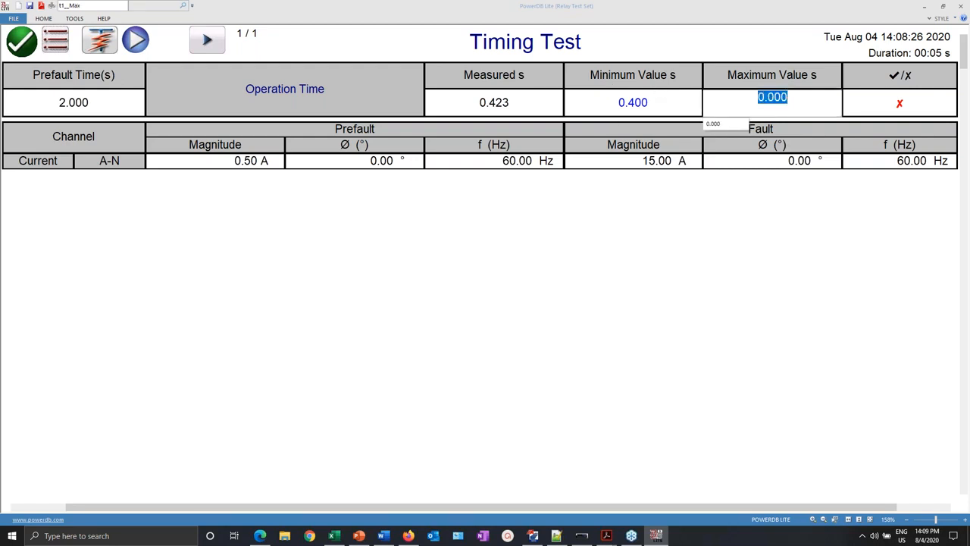
pyautogui.write('0.5')
pyautogui.press('Return')
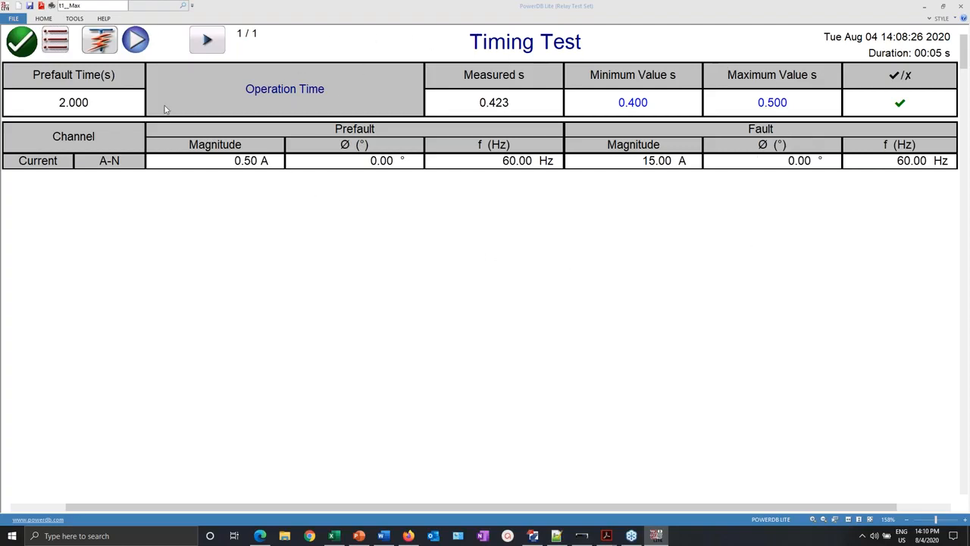
pyautogui.click(101, 45)
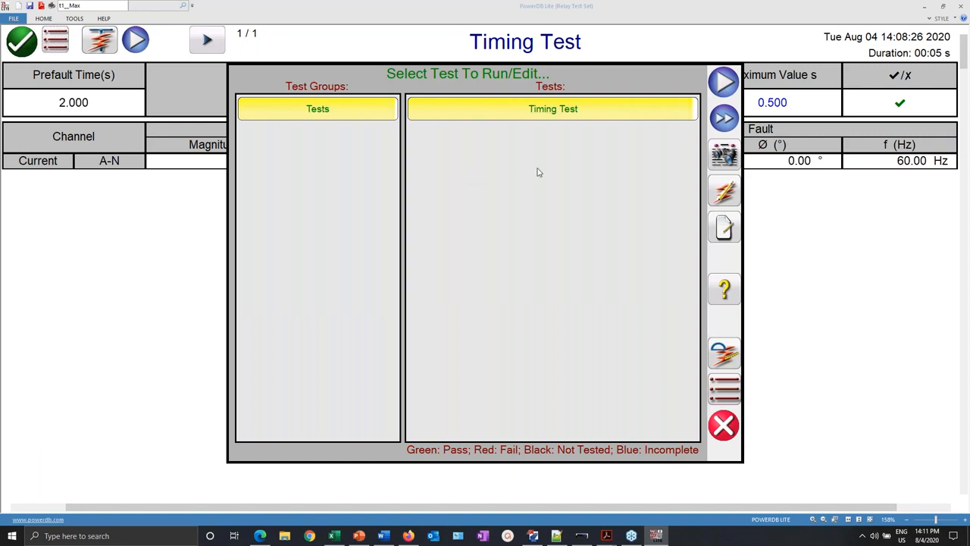
# - Rerun the Timing Test, which now measures 0.424 s
pyautogui.click(722, 81)
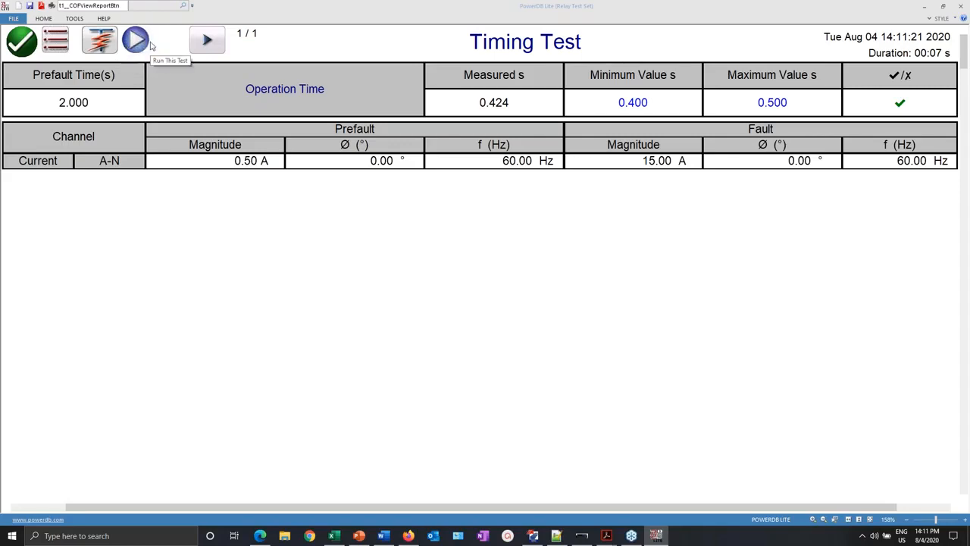
pyautogui.click(529, 47)
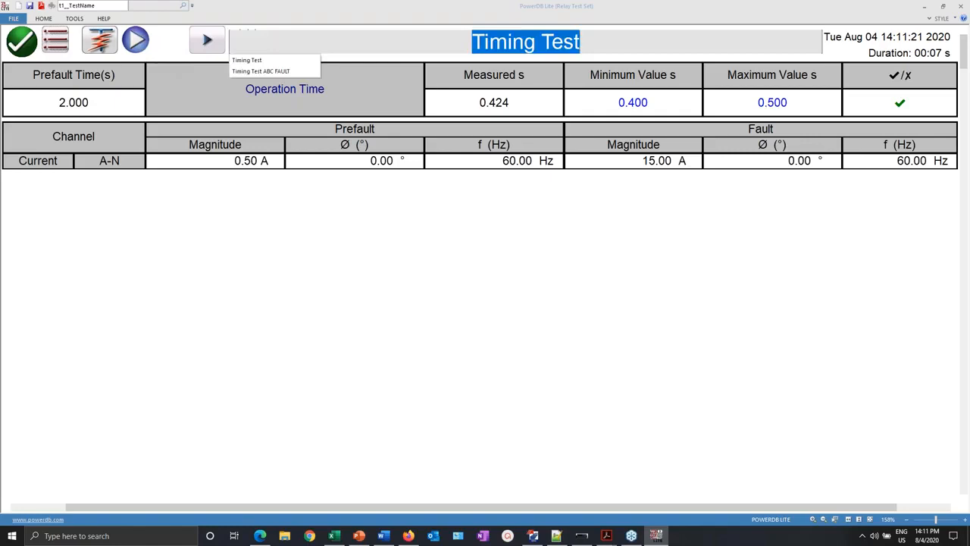
# - Rename the test 'Phase A timing 51' and return to the test set screen
pyautogui.write('Phj')
pyautogui.press('BackSpace')
pyautogui.write('a')
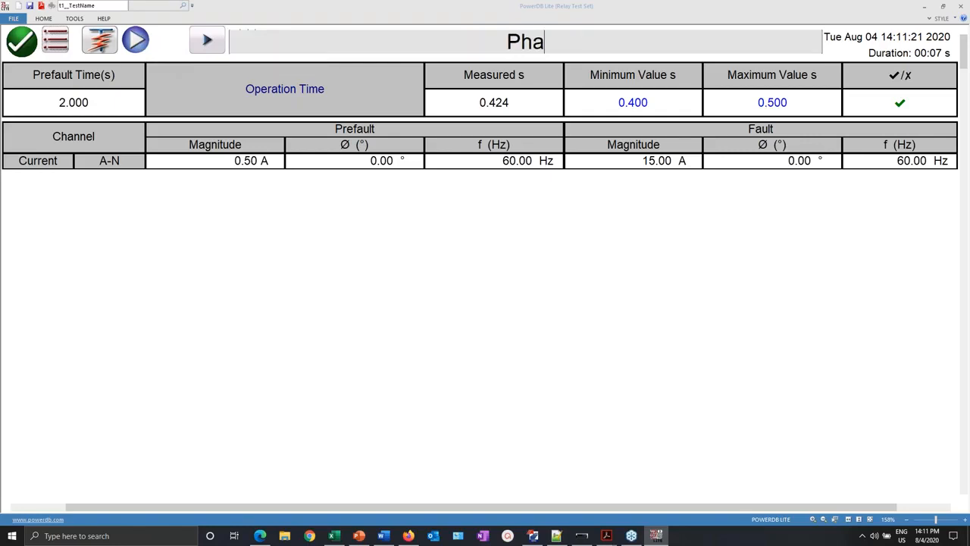
pyautogui.write('se A')
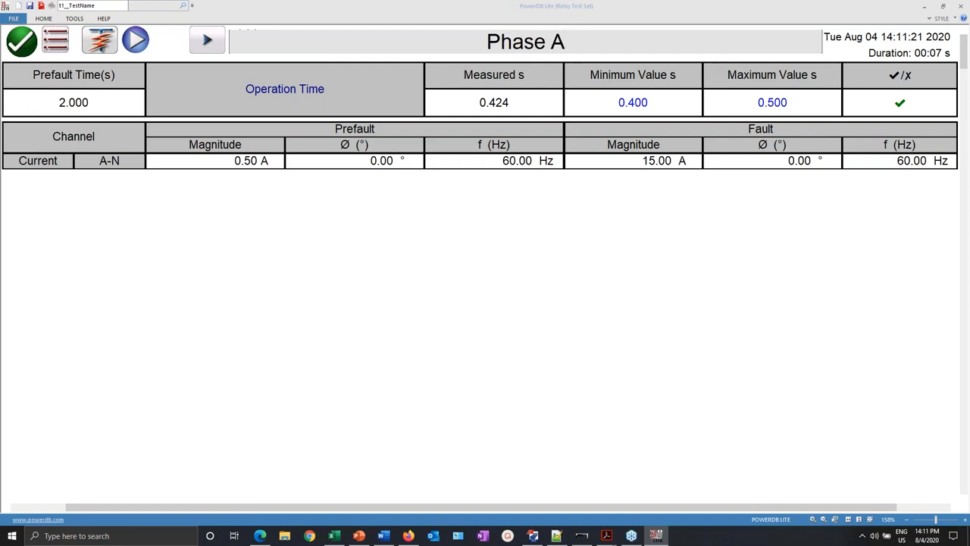
pyautogui.write(' t')
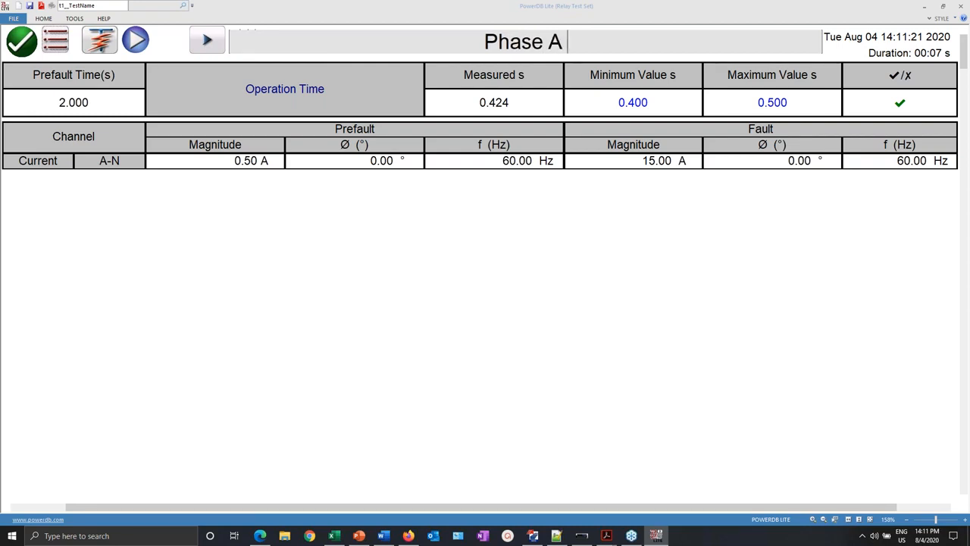
pyautogui.write('iming')
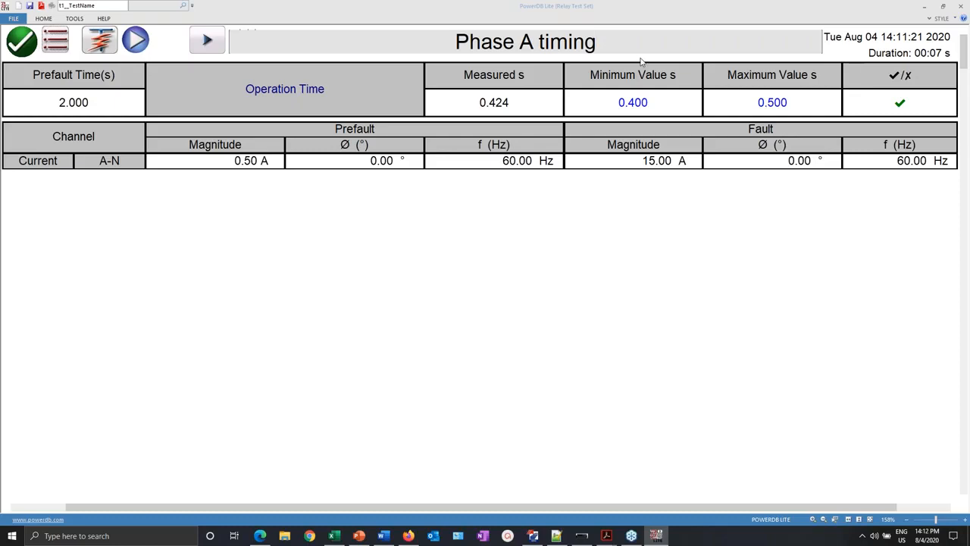
pyautogui.write('51')
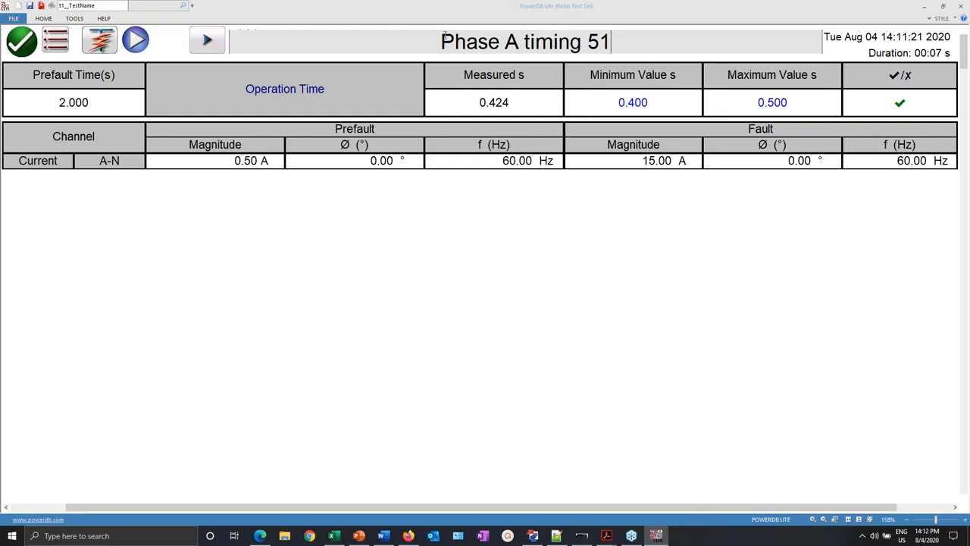
pyautogui.click(22, 44)
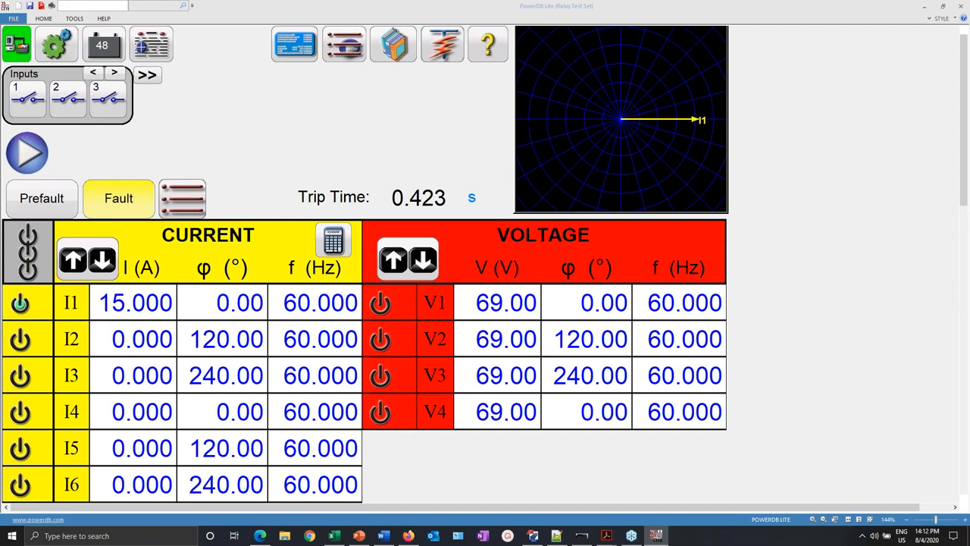
pyautogui.click(152, 50)
# - View the full relay test report
pyautogui.click(484, 235)
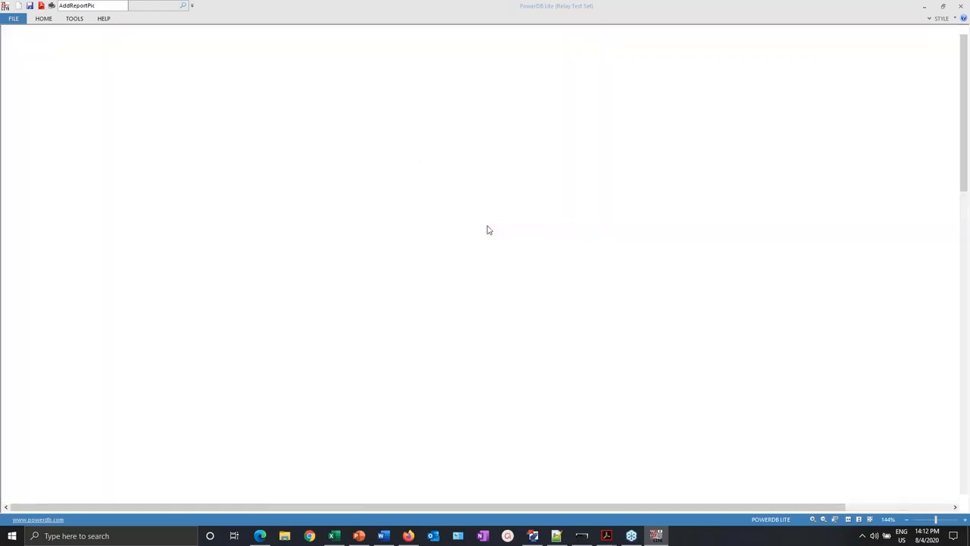
pyautogui.scroll(-3, 478, 240)
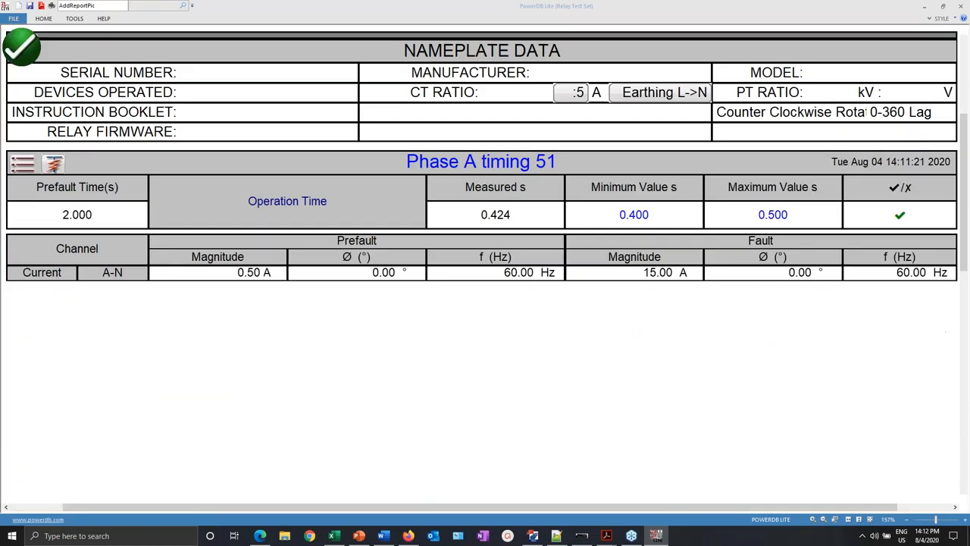
pyautogui.scroll(2, 481, 273)
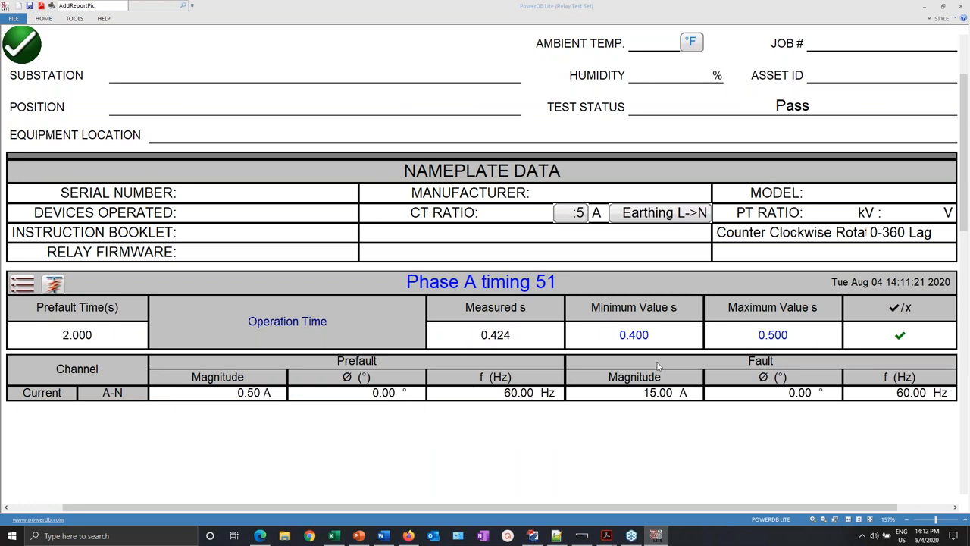
# - Fill in Substation 'Desk', Position 'On top shelf 1' and Equipment Location 'Home'
pyautogui.click(229, 75)
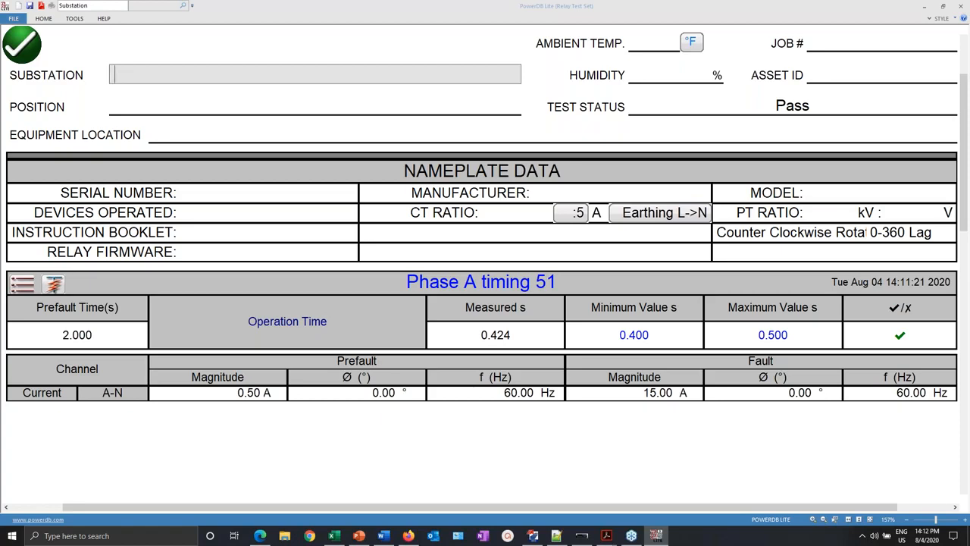
pyautogui.write('Desk')
pyautogui.click(230, 112)
pyautogui.write('On top shelf 1')
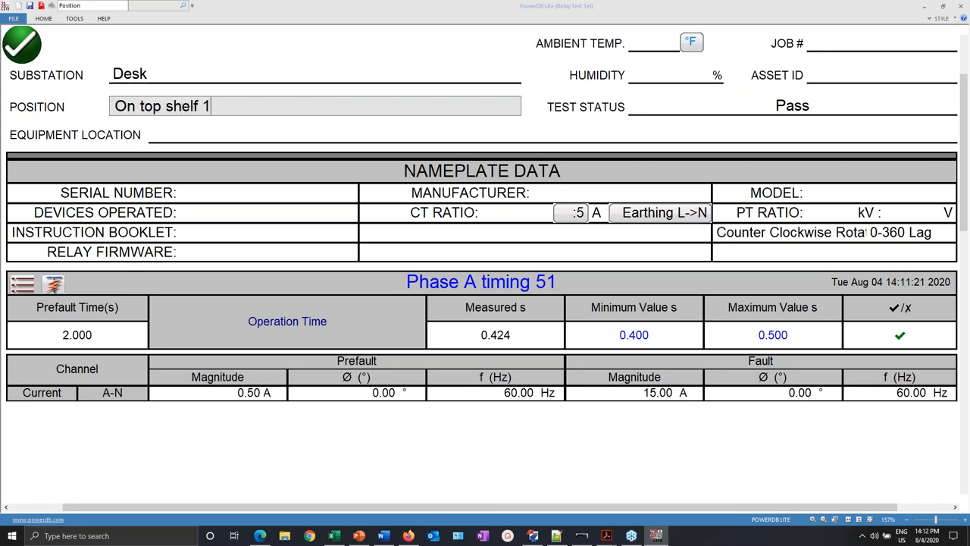
pyautogui.click(201, 143)
pyautogui.write('Home')
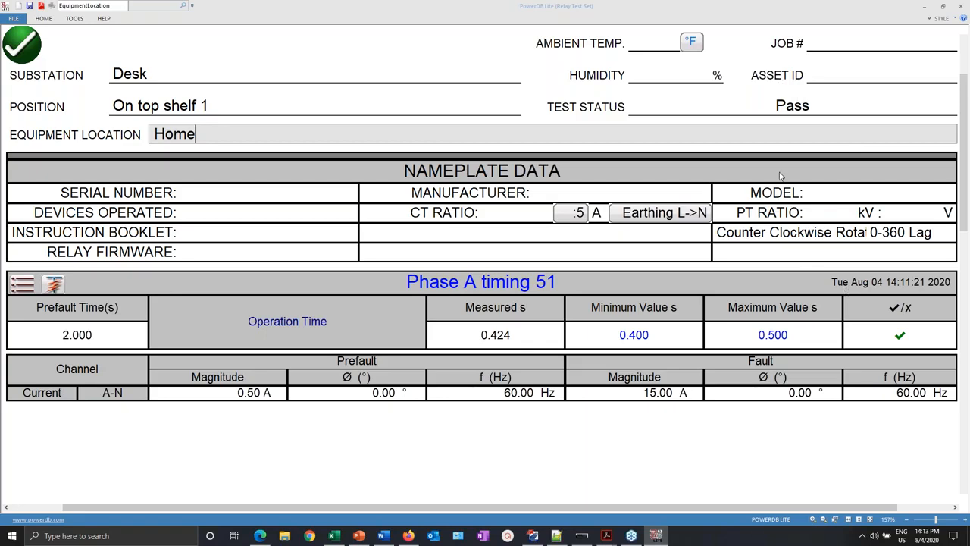
pyautogui.scroll(3, 778, 177)
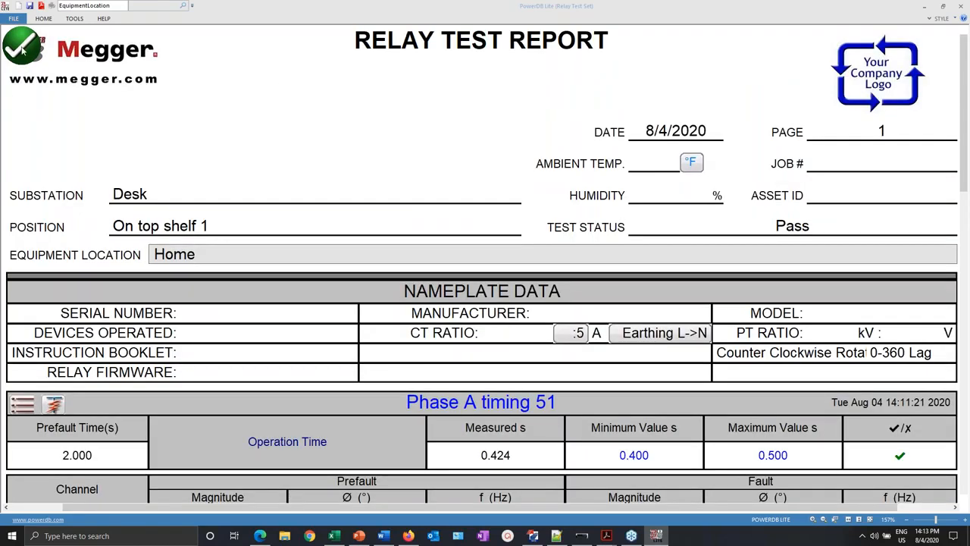
# - Close the report, return home and start the Timing I OverCurrent test
pyautogui.click(21, 46)
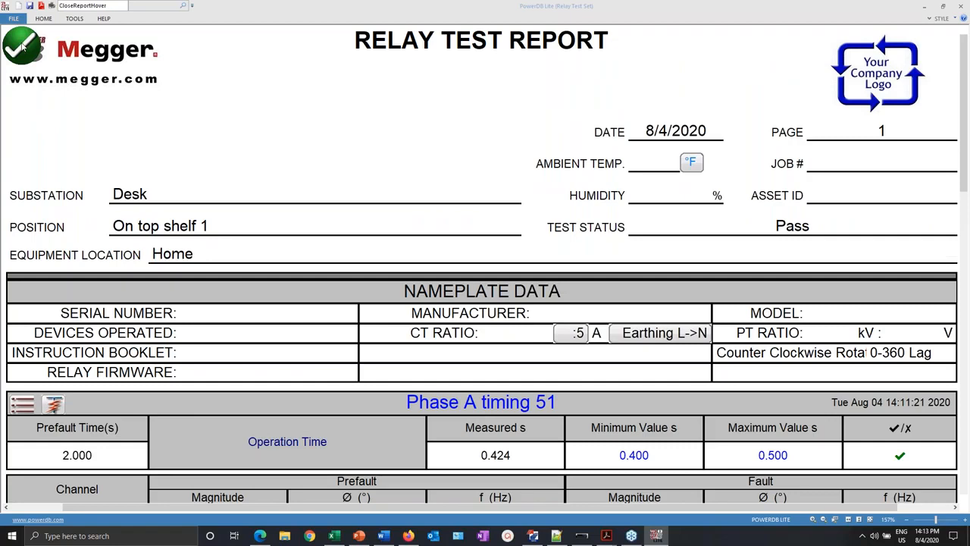
pyautogui.click(486, 235)
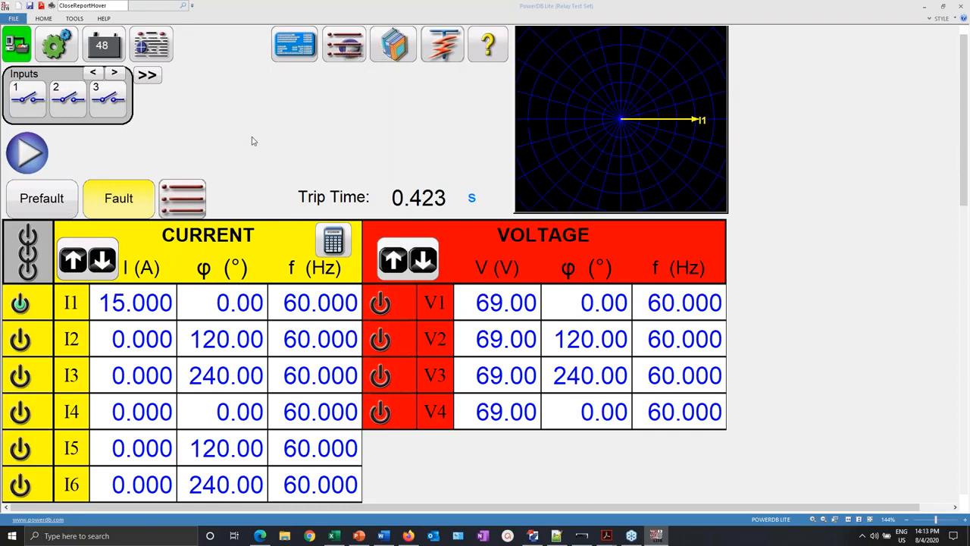
pyautogui.click(345, 49)
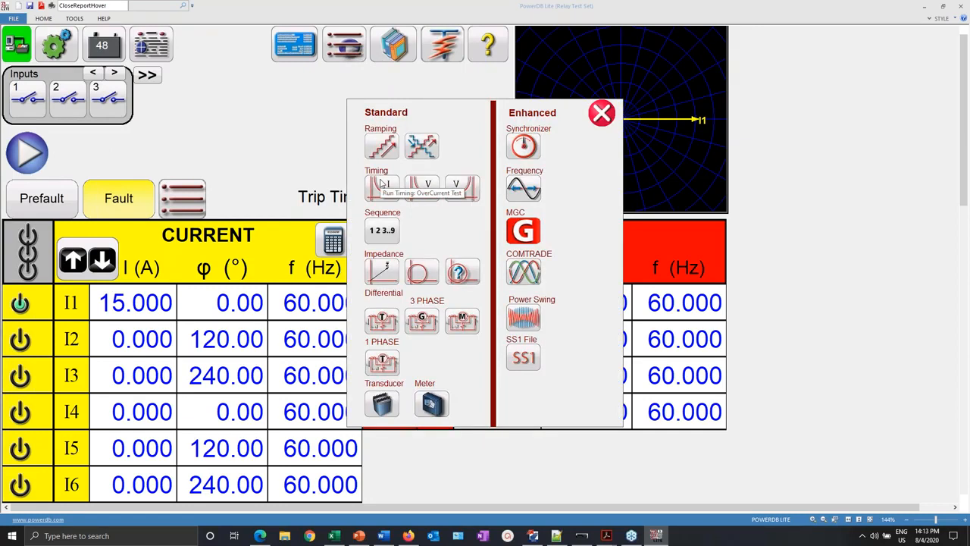
pyautogui.click(383, 186)
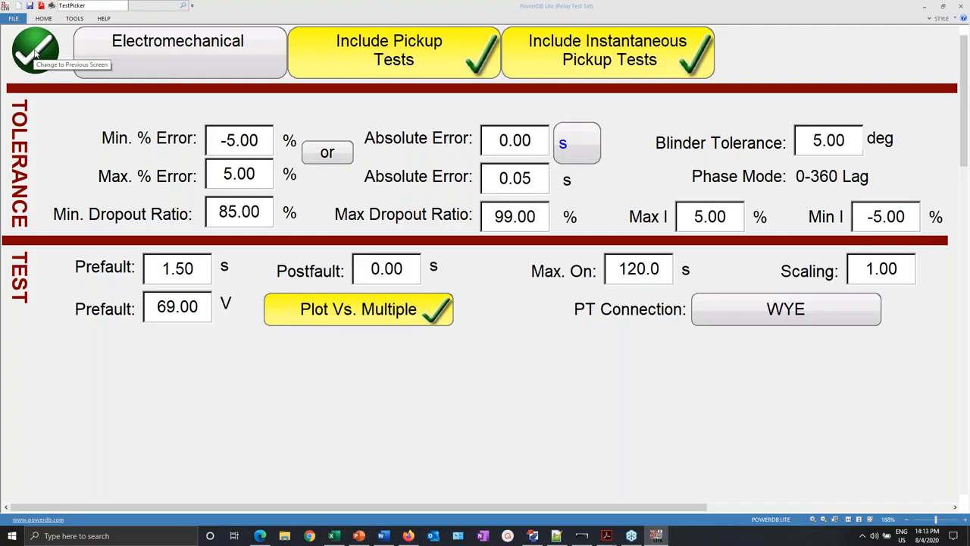
pyautogui.click(533, 536)
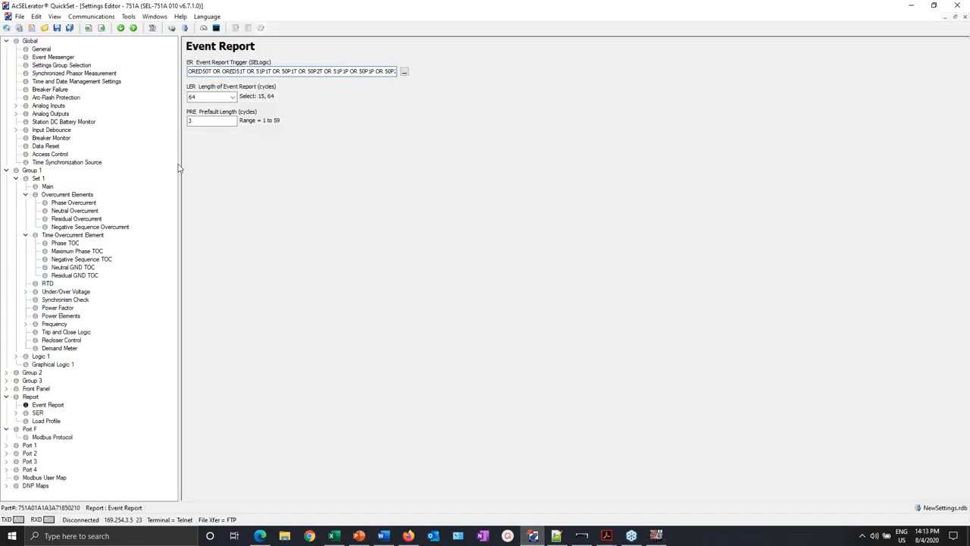
# - Review QuickSet's Phase Overcurrent element 1/2 delays and pickups and Maximum Phase TOC, then minimize it
pyautogui.click(73, 203)
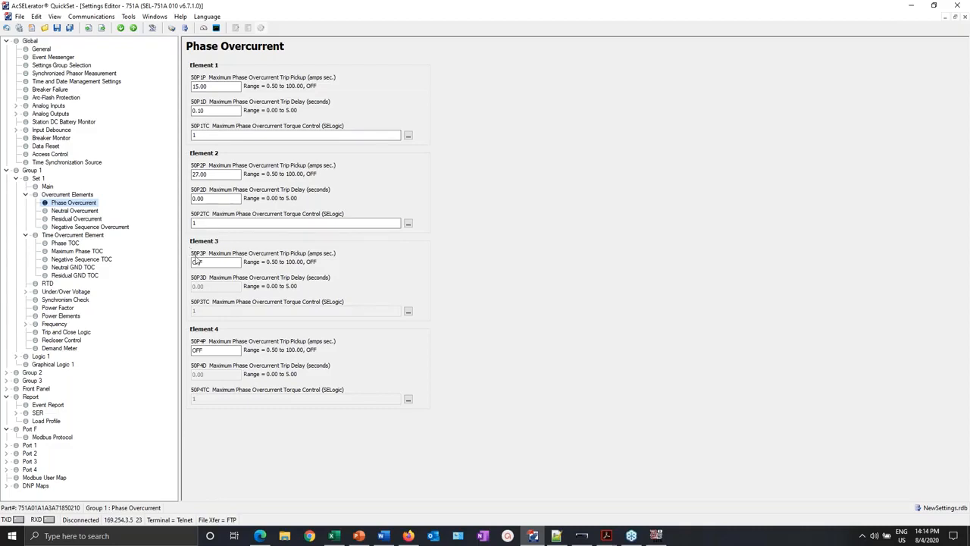
pyautogui.click(223, 87)
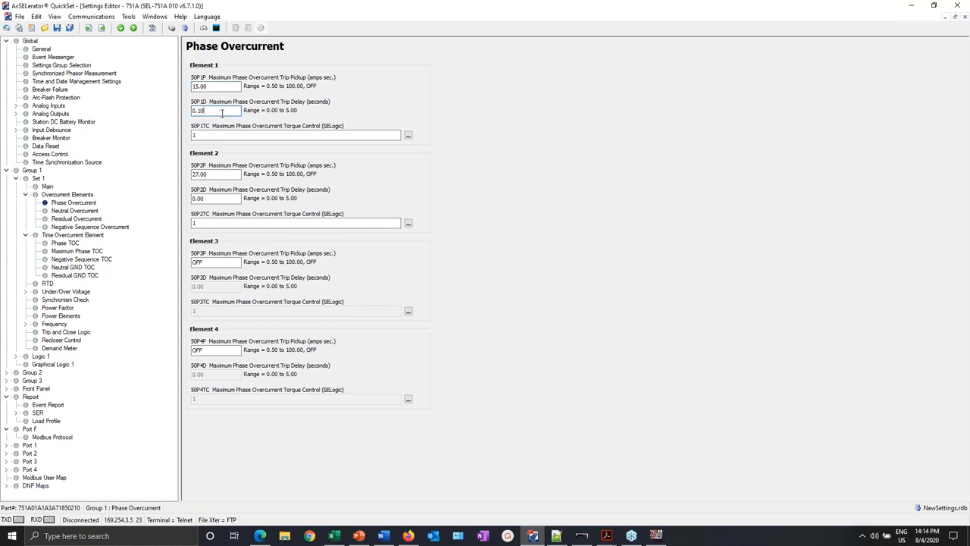
pyautogui.click(221, 175)
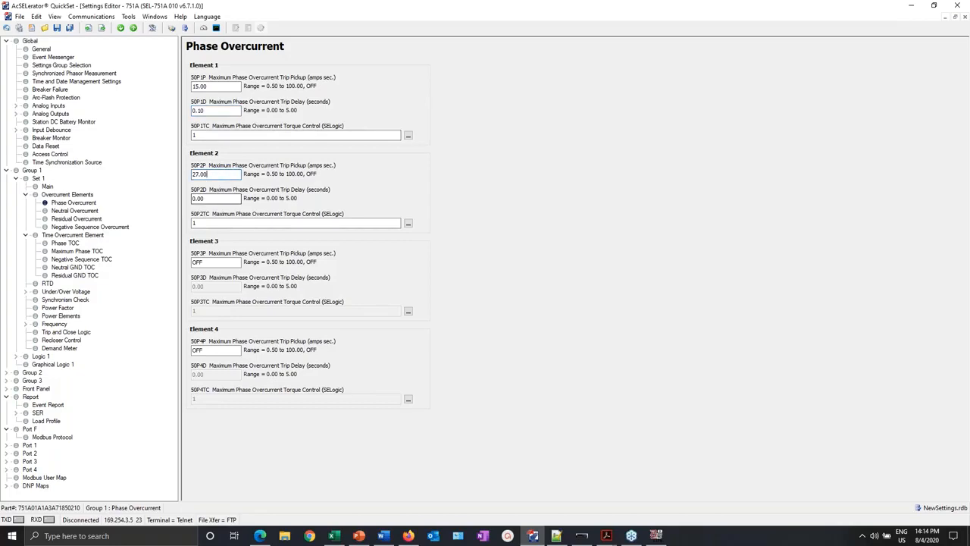
pyautogui.click(221, 199)
pyautogui.click(77, 253)
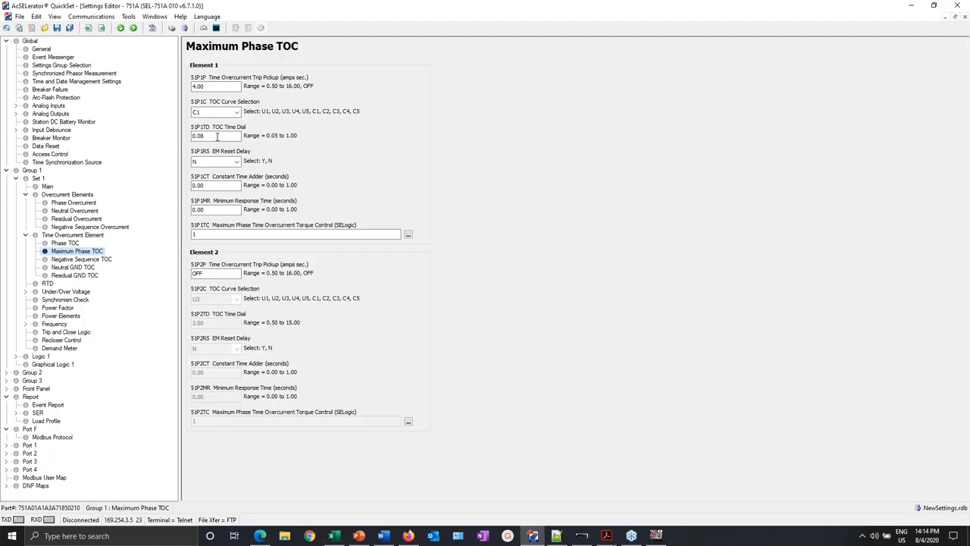
pyautogui.click(908, 7)
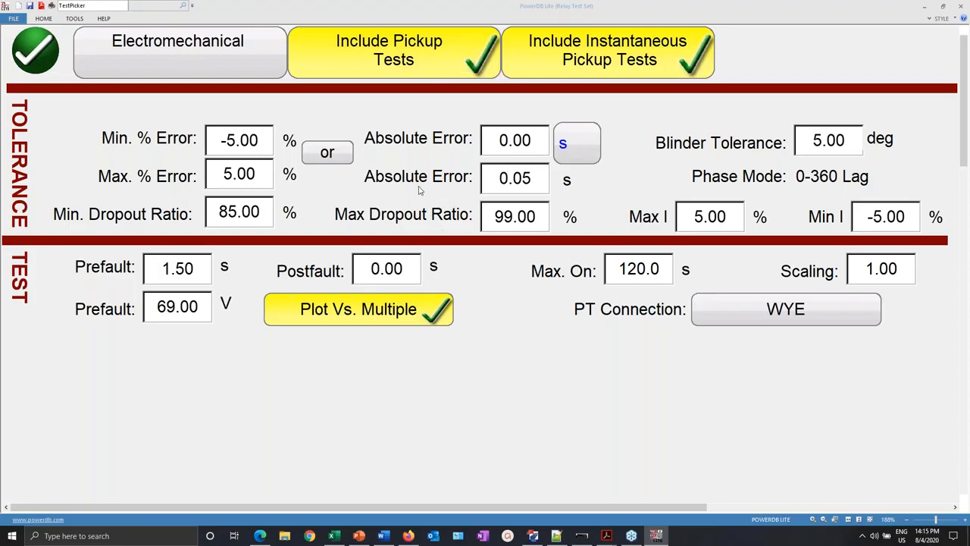
# - Exclude pickup and instantaneous pickup tests, go back, and deselect fault B
pyautogui.click(401, 53)
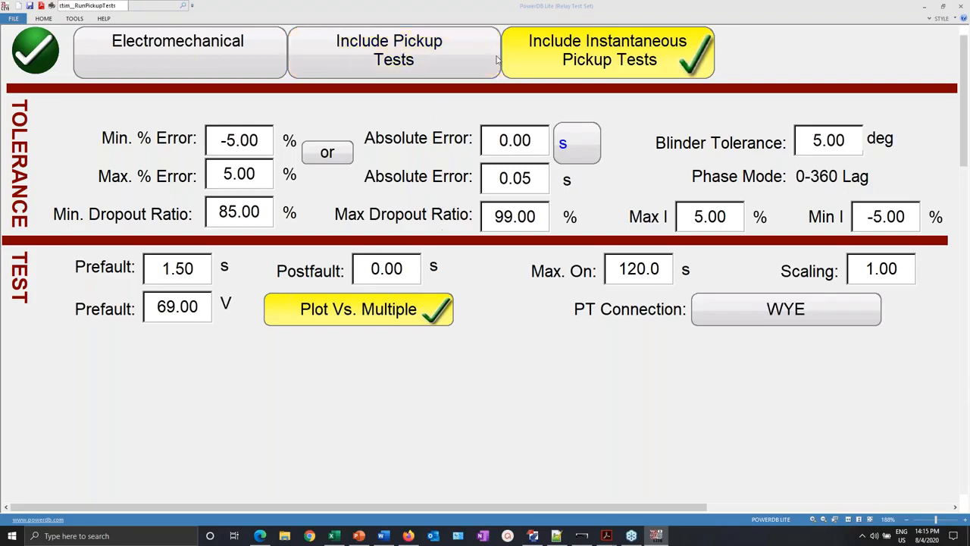
pyautogui.click(652, 59)
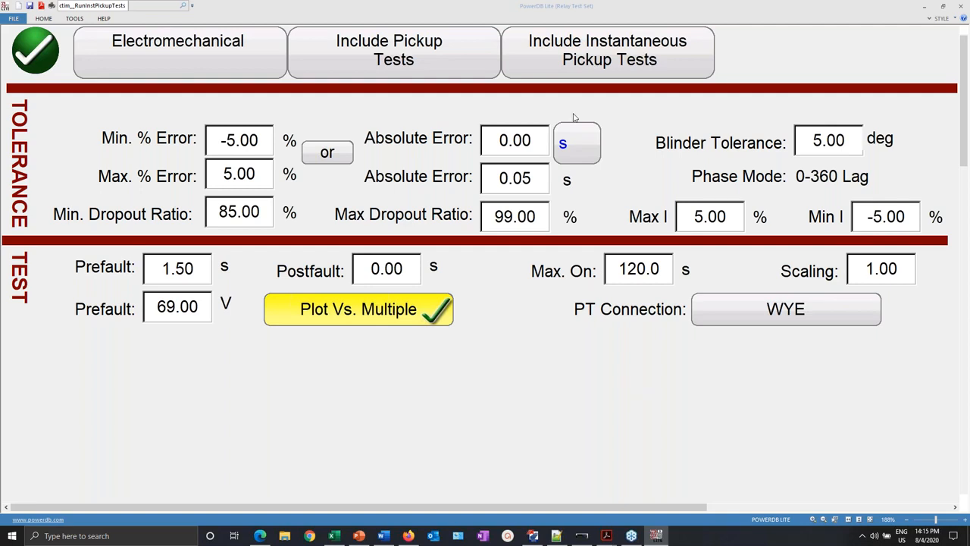
pyautogui.click(35, 64)
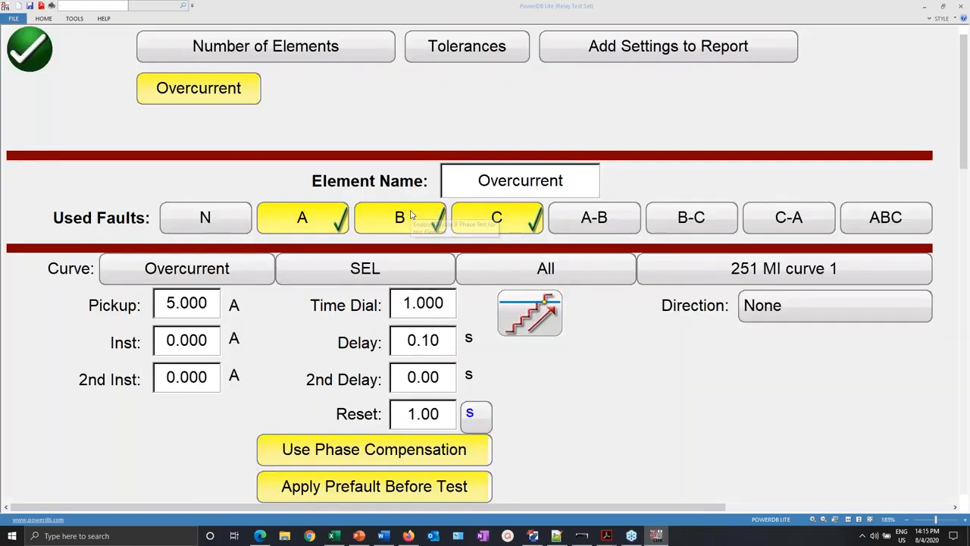
pyautogui.click(411, 216)
# - Deselect fault C and turn off phase compensation and prefault before test
pyautogui.click(501, 216)
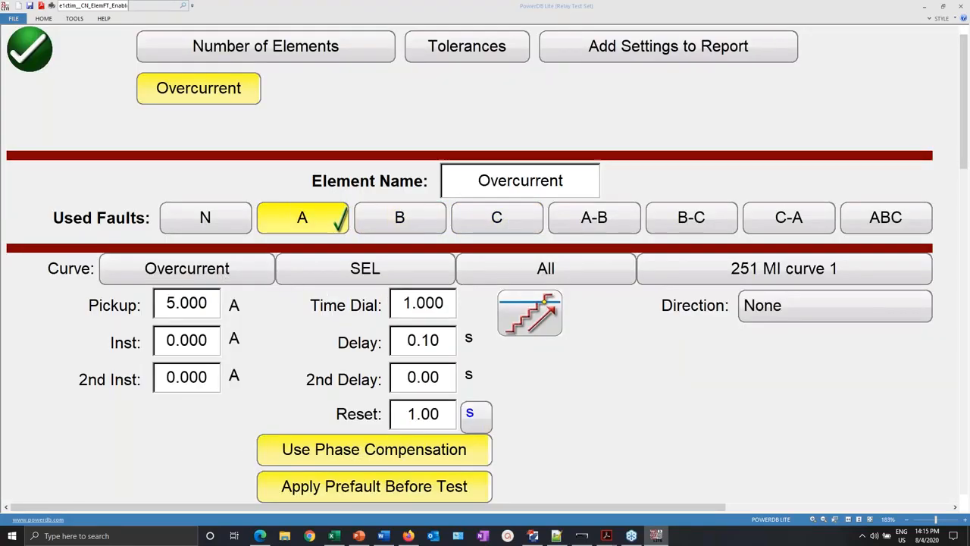
pyautogui.click(269, 453)
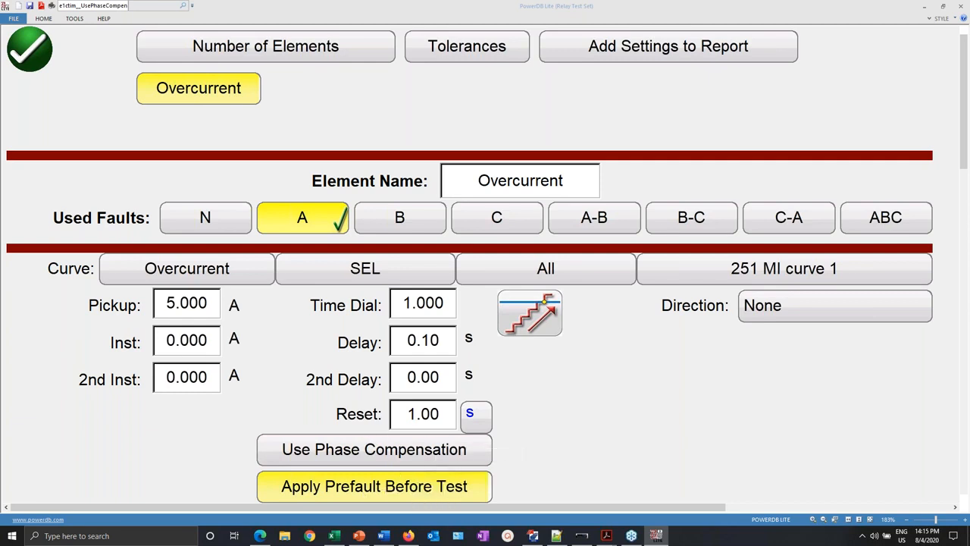
pyautogui.click(339, 491)
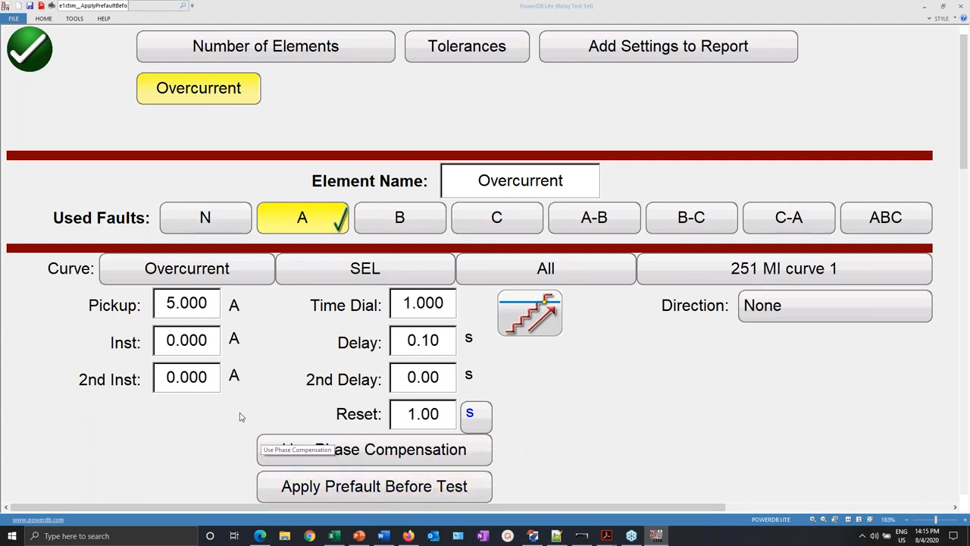
# - Dock the QuickSet settings editor in the top-right quarter of the screen
pyautogui.click(533, 536)
pyautogui.doubleClick(433, 6)
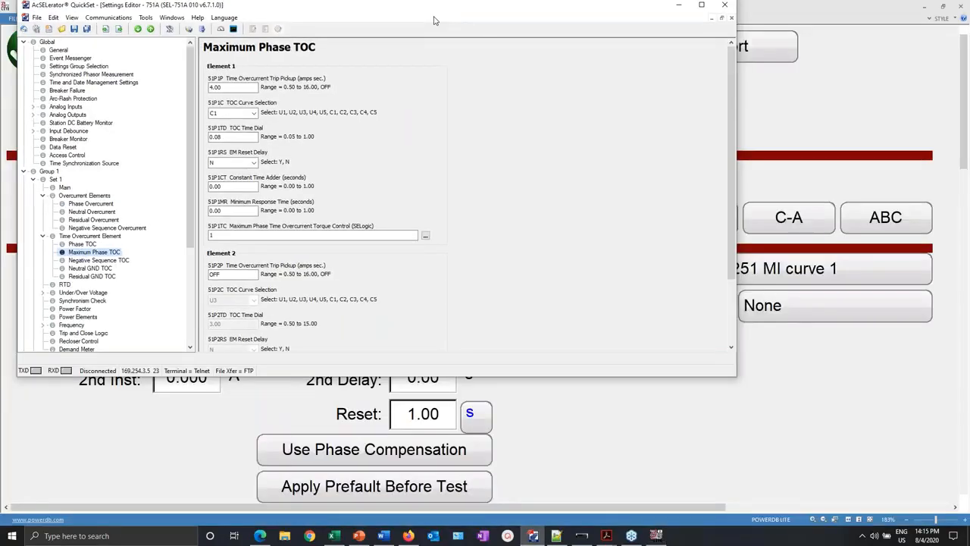
pyautogui.moveTo(436, 21); pyautogui.dragTo(969, 2)
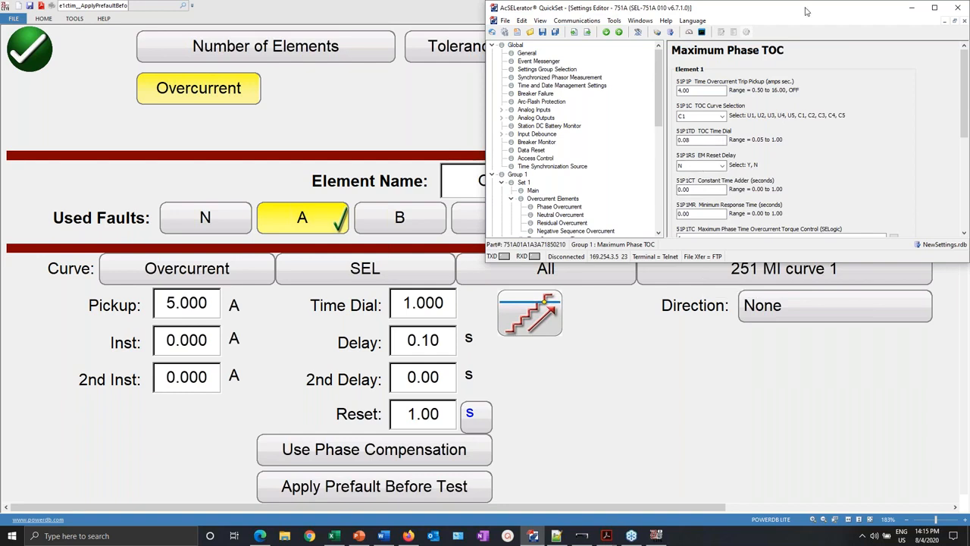
pyautogui.click(752, 282)
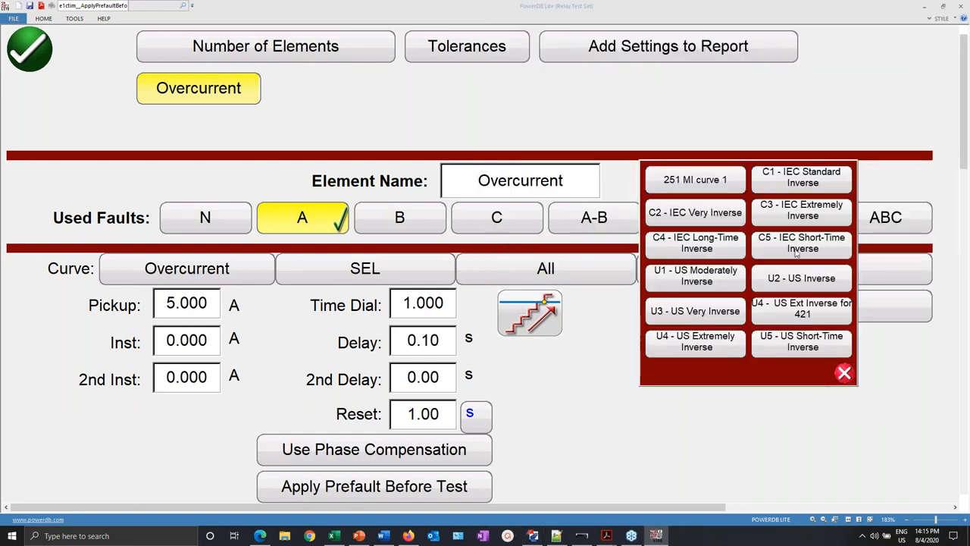
# - Use the C1 IEC Standard Inverse curve with pickup 4 and time dial 0.08
pyautogui.click(797, 177)
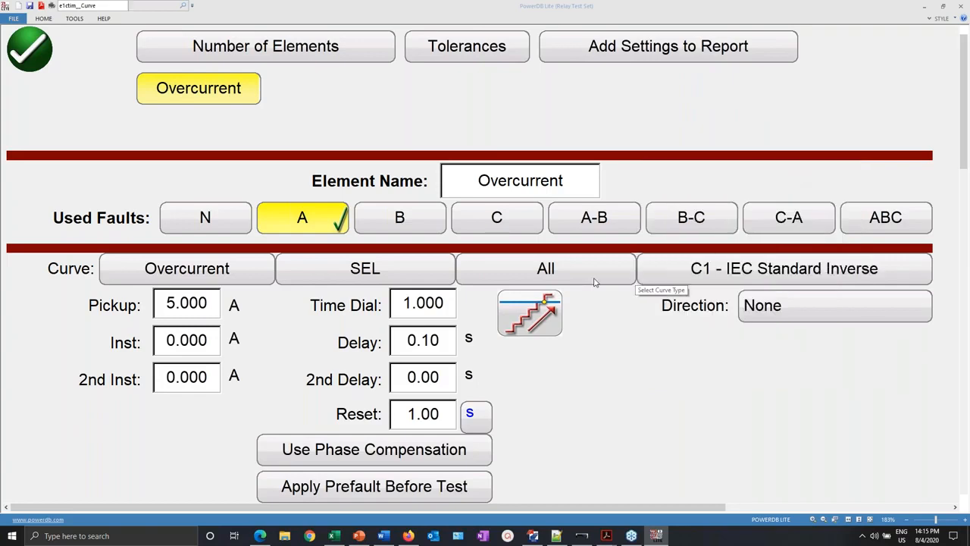
pyautogui.click(180, 307)
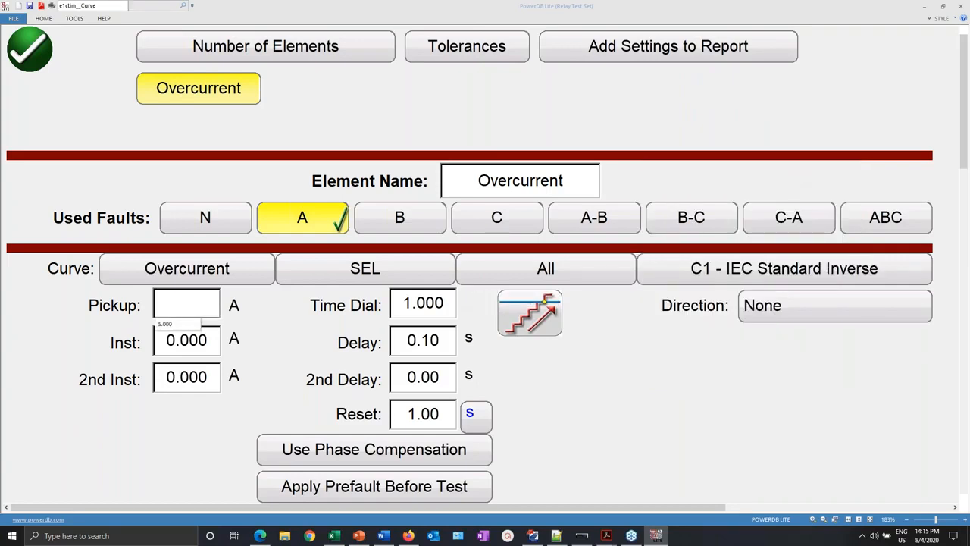
pyautogui.write('4')
pyautogui.click(450, 310)
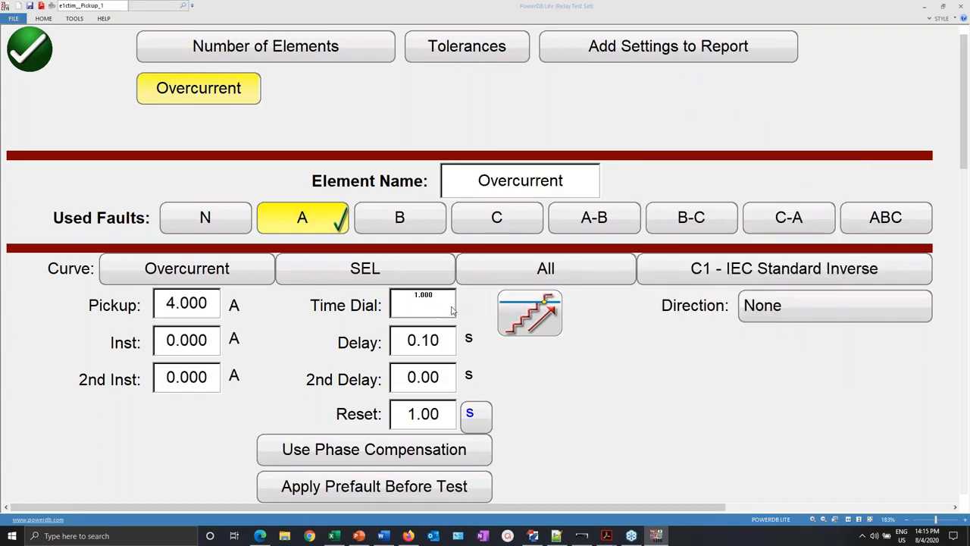
pyautogui.write('0.08')
pyautogui.press('Return')
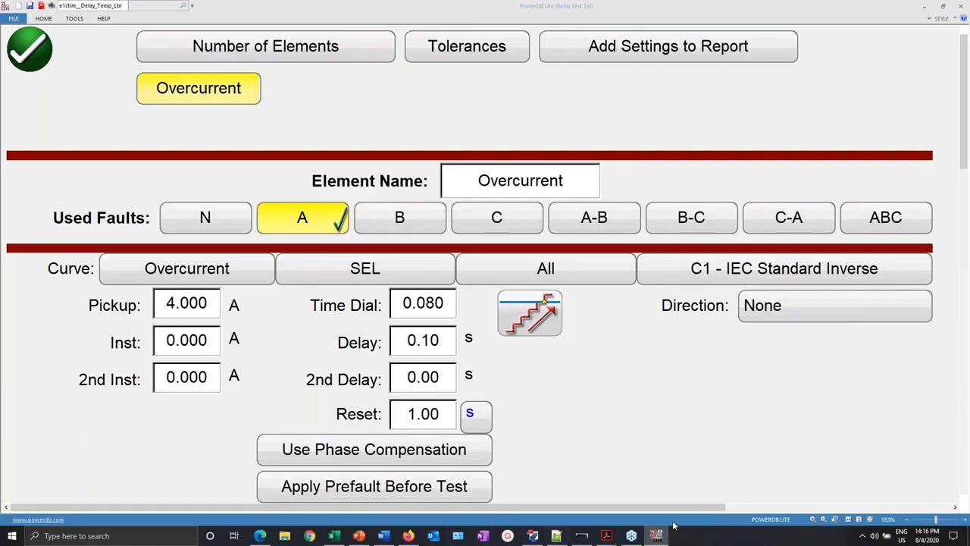
# - Check QuickSet's Phase Overcurrent settings, then set Inst 15 A and 2nd Inst 27 A
pyautogui.click(533, 536)
pyautogui.scroll(-2, 570, 144)
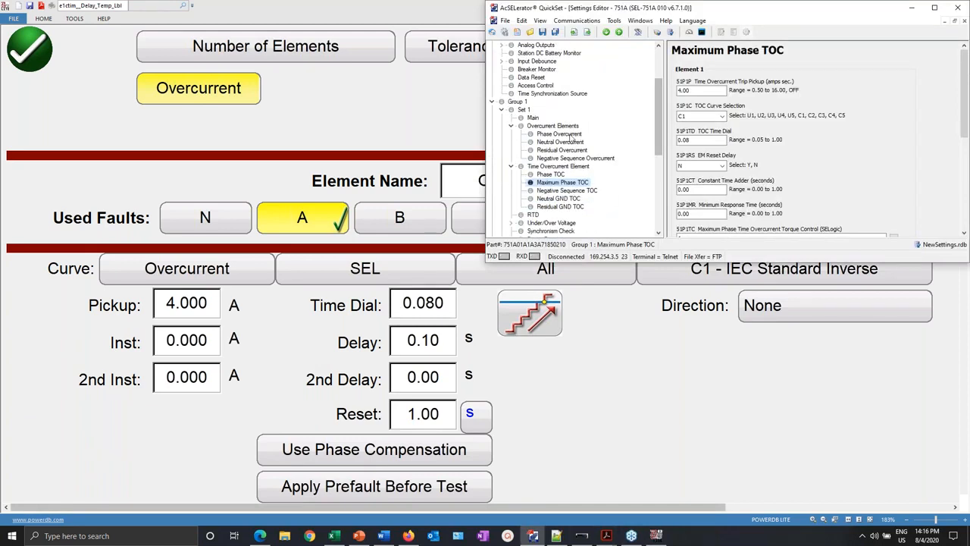
pyautogui.click(567, 134)
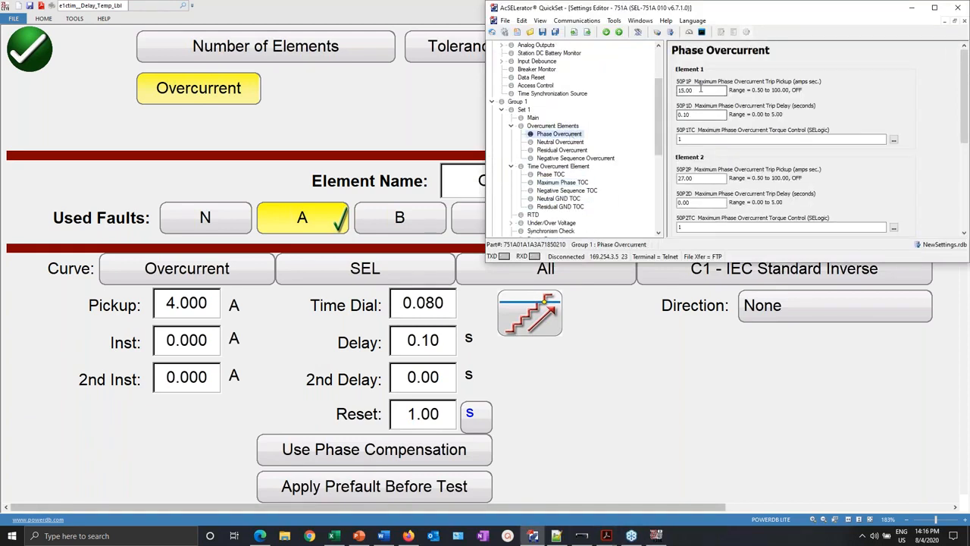
pyautogui.click(197, 343)
pyautogui.click(197, 343)
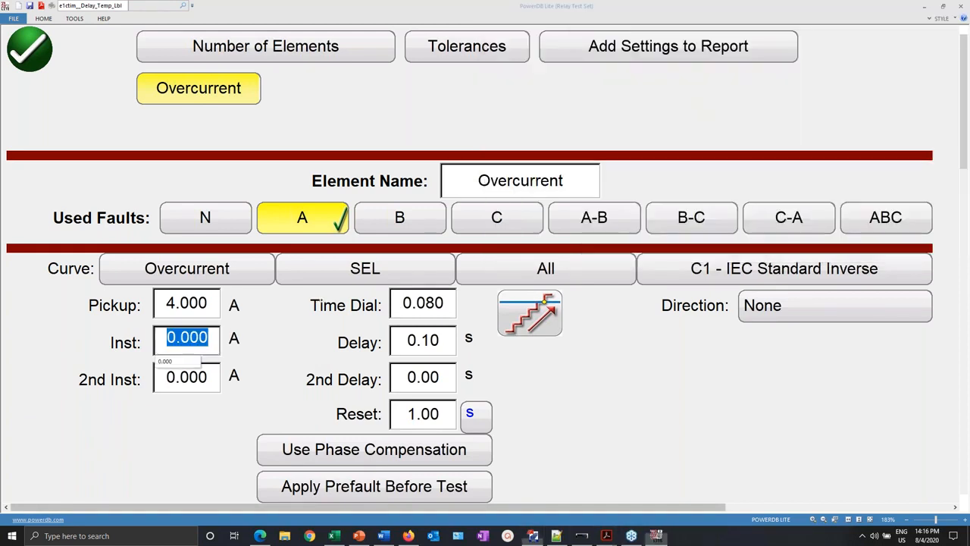
pyautogui.write('15')
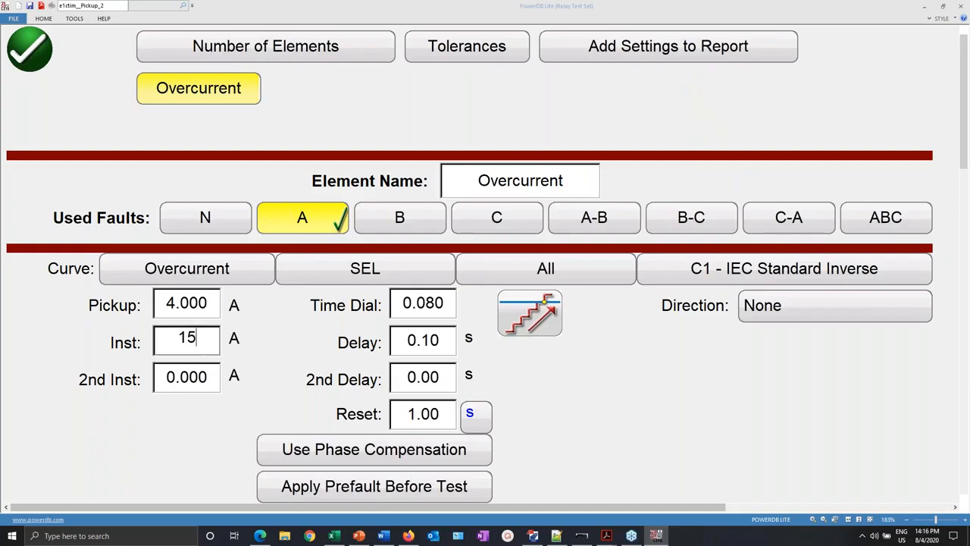
pyautogui.click(203, 389)
pyautogui.write('27')
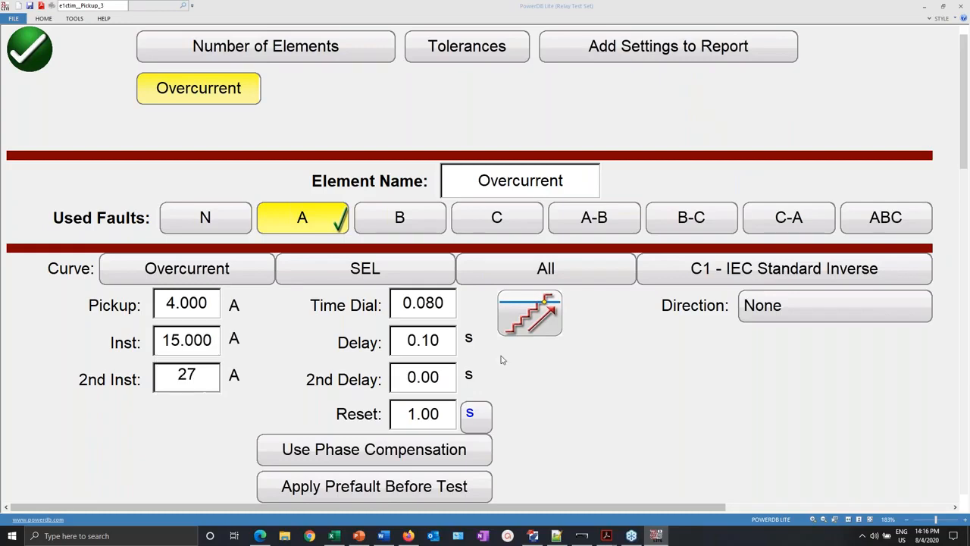
pyautogui.press('Return')
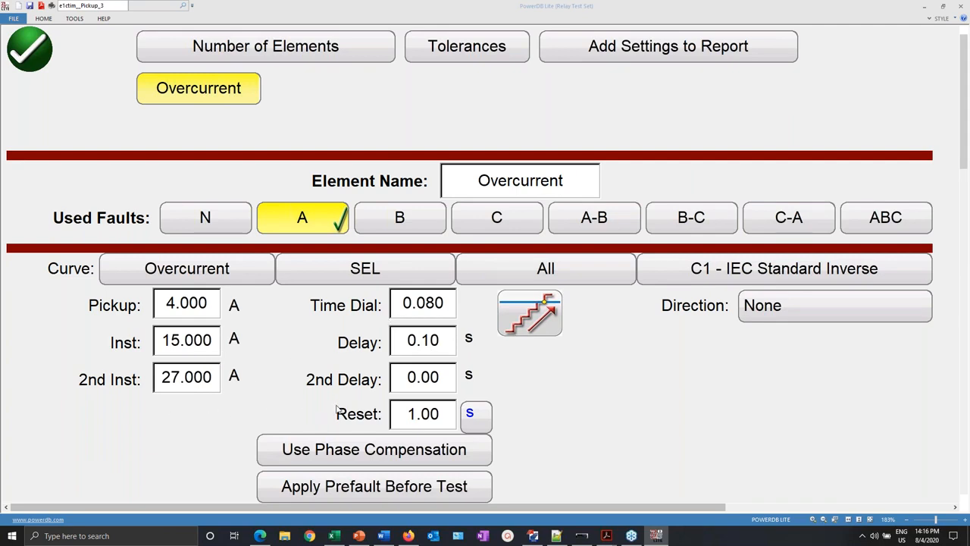
pyautogui.click(18, 45)
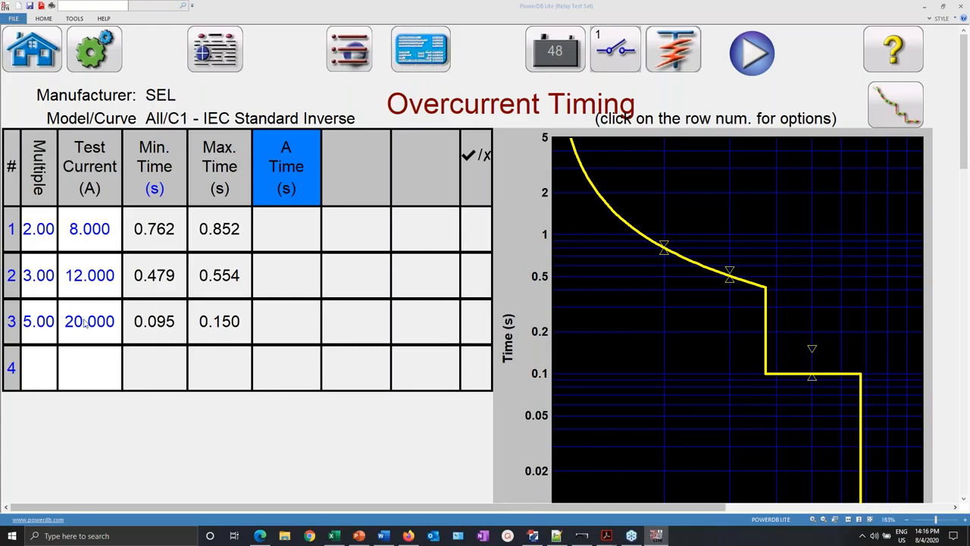
# - Enter a 32 A test current in row 4 of Overcurrent Timing, checking QuickSet's Phase Overcurrent settings
pyautogui.click(533, 536)
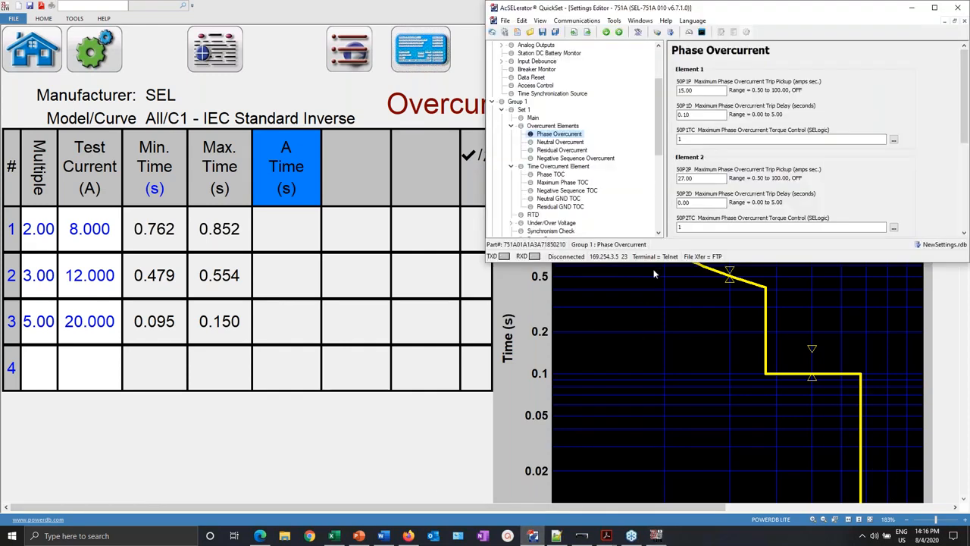
pyautogui.click(90, 364)
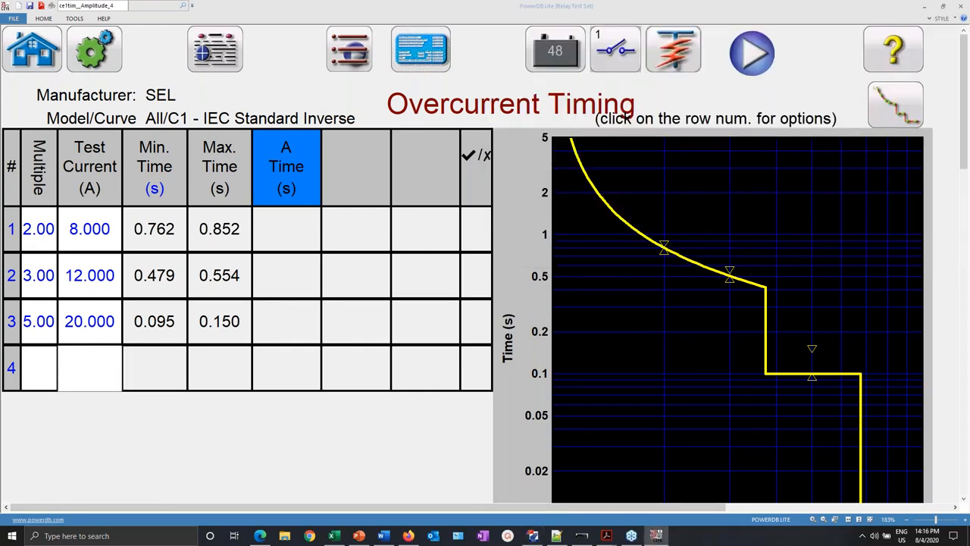
pyautogui.write('32')
pyautogui.press('Return')
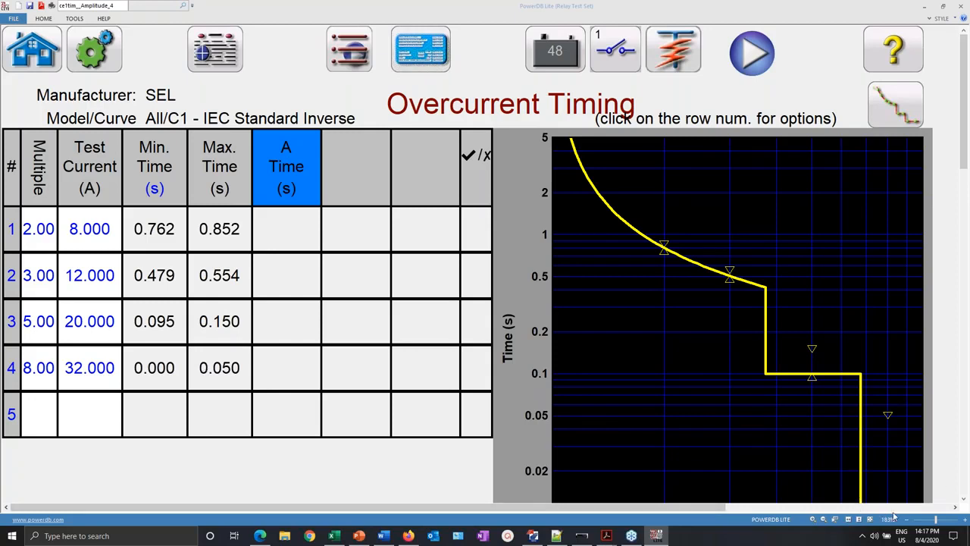
pyautogui.click(533, 533)
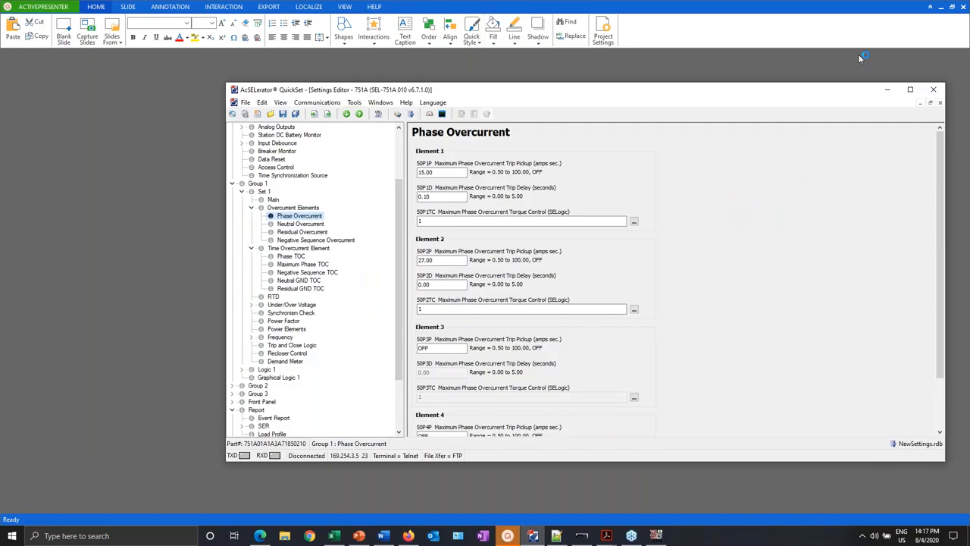
# - Close QuickSet, change row 4's test current to 45 A, and accept the binary input settings
pyautogui.click(963, 7)
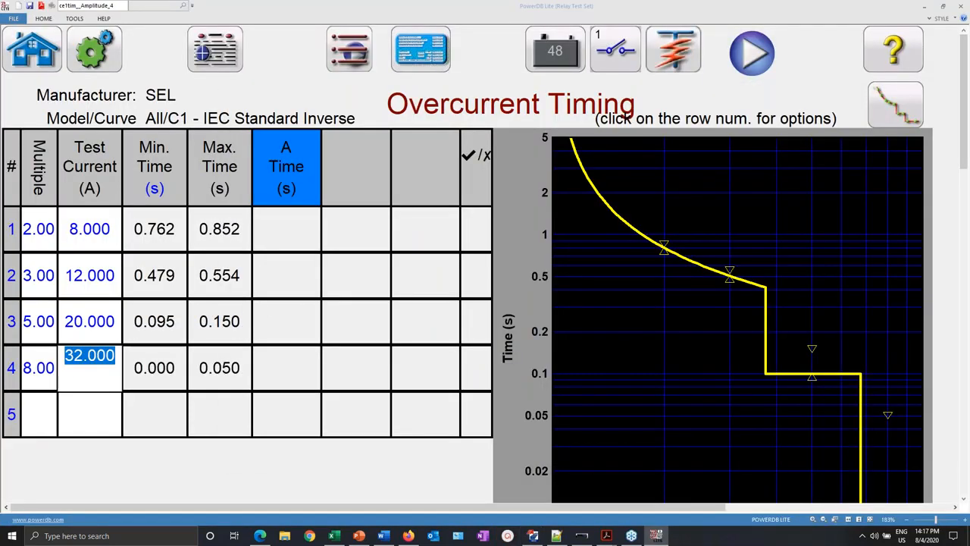
pyautogui.write('45')
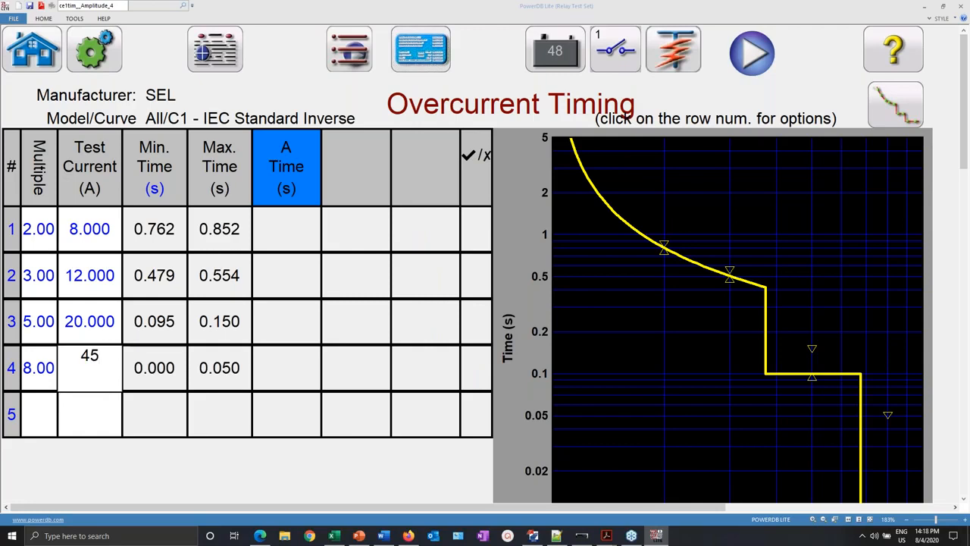
pyautogui.press('Return')
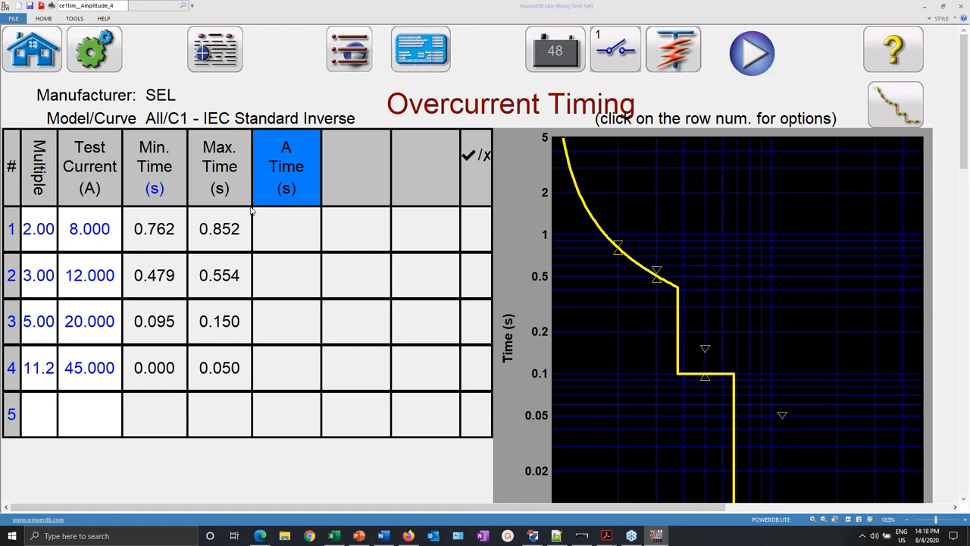
pyautogui.click(616, 50)
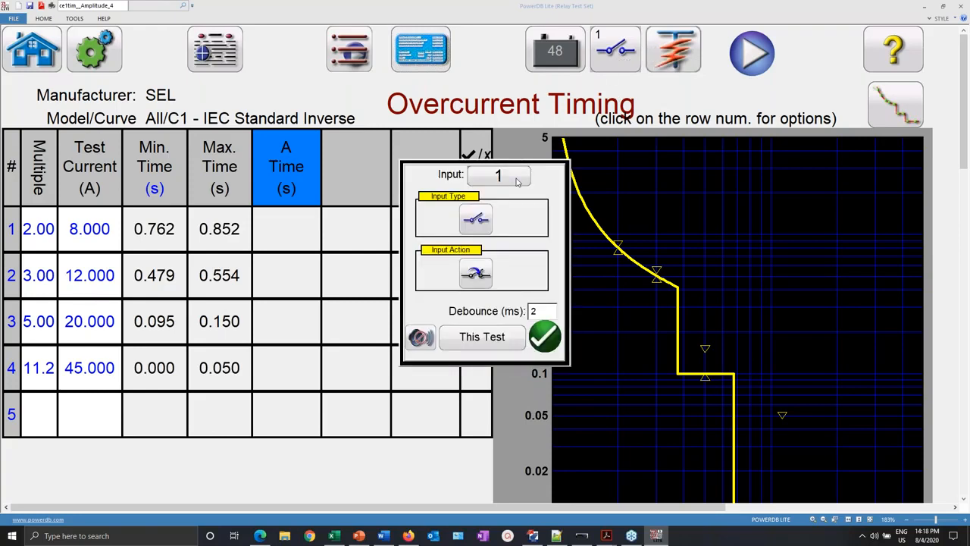
pyautogui.click(545, 340)
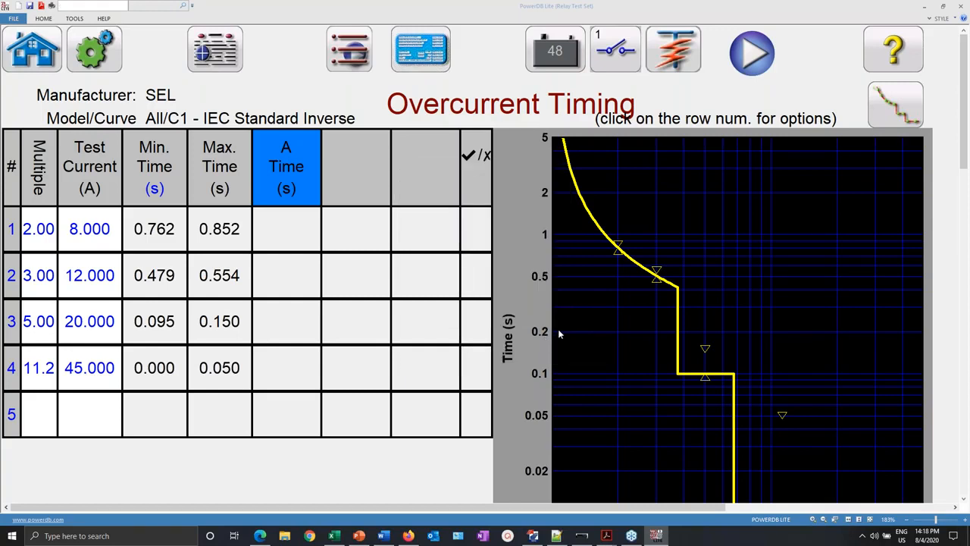
# - Run the timing test so all four points pass at 0.811, 0.510, 0.124 and 0.020 s
pyautogui.click(753, 61)
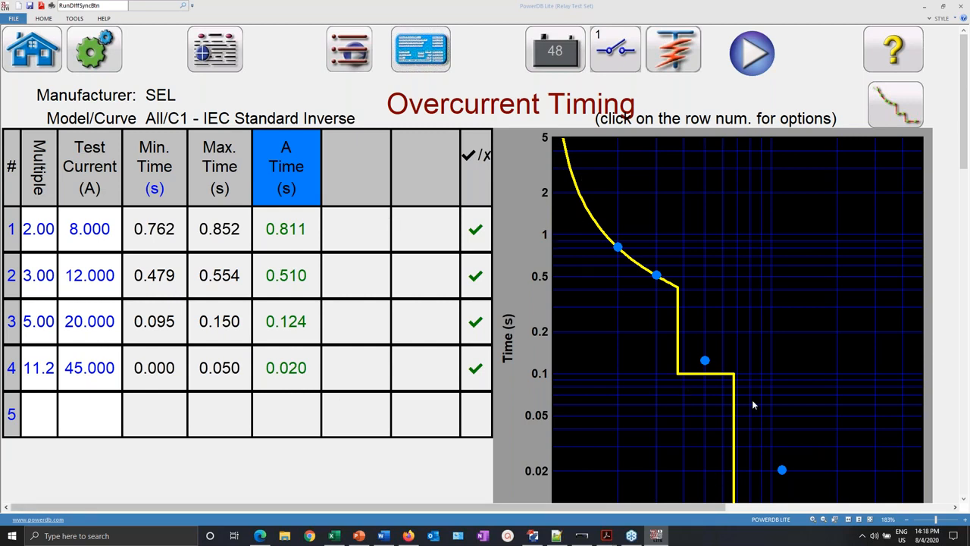
pyautogui.click(217, 56)
# - Display the test report from Report Options, browse it, and bring up the Overcurrent test list
pyautogui.click(224, 24)
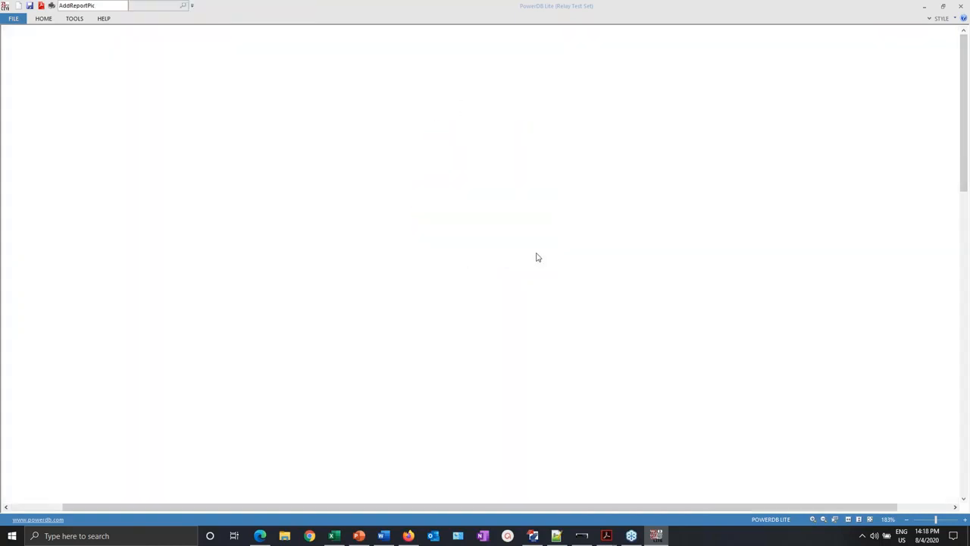
pyautogui.scroll(-5, 583, 253)
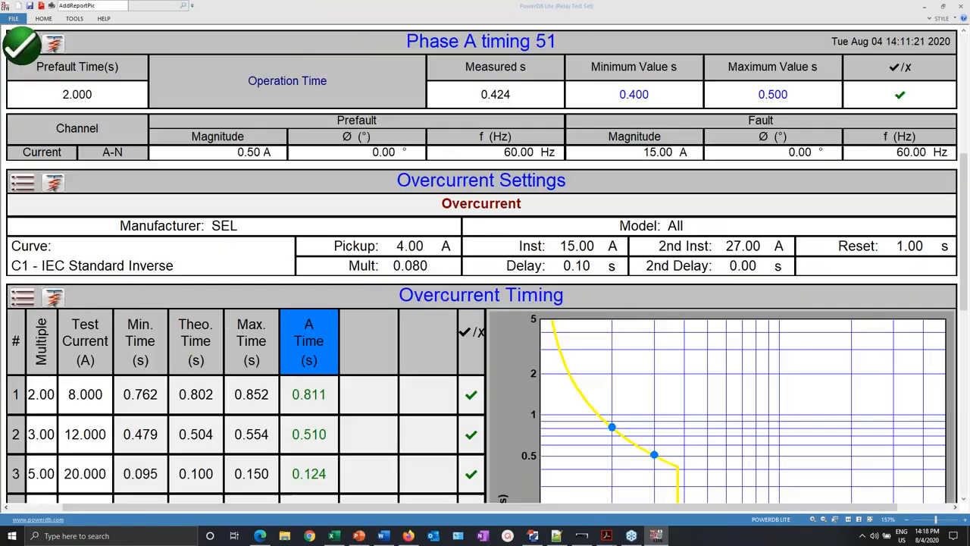
pyautogui.scroll(-3, 583, 253)
pyautogui.scroll(8, 58, 298)
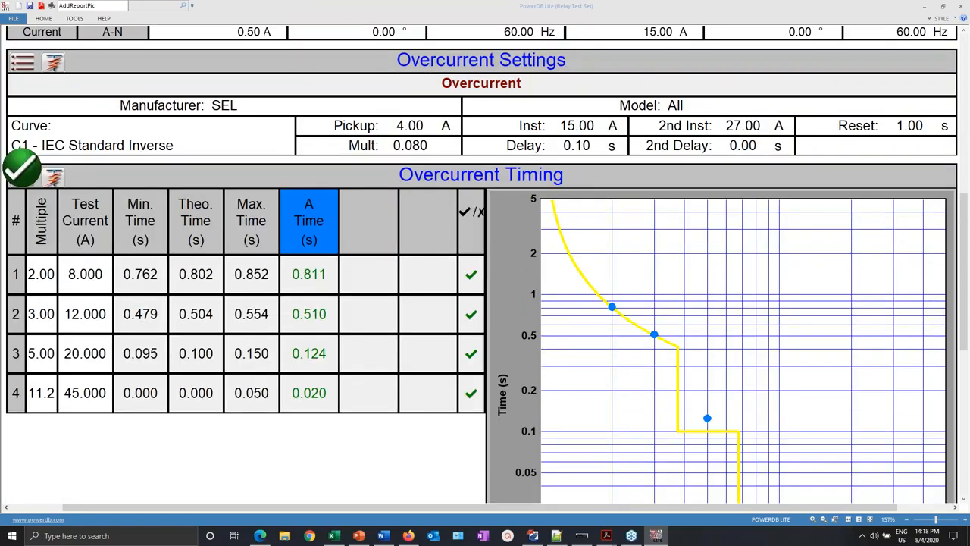
pyautogui.scroll(-5, 58, 298)
pyautogui.click(56, 298)
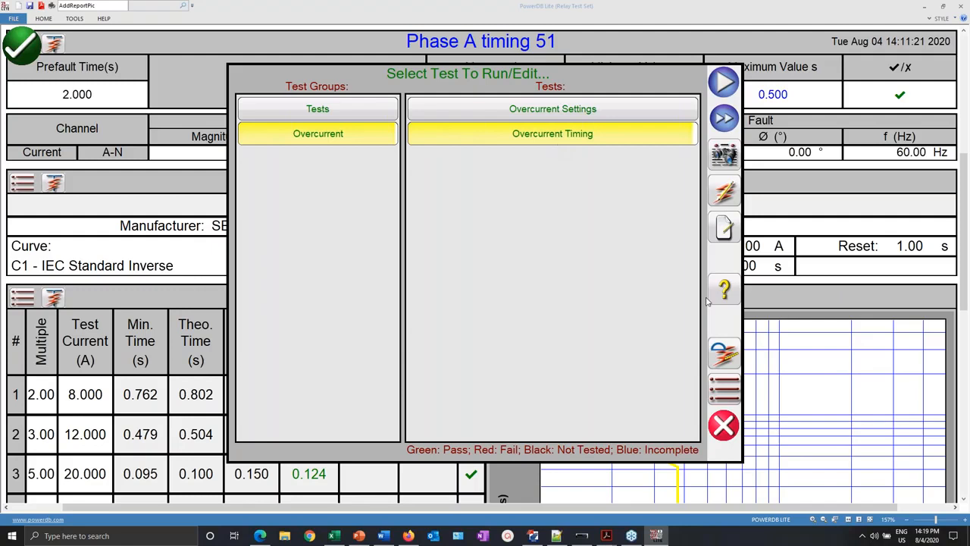
# - Close the Select Test list and scroll through the Overcurrent Settings and timing results
pyautogui.click(724, 426)
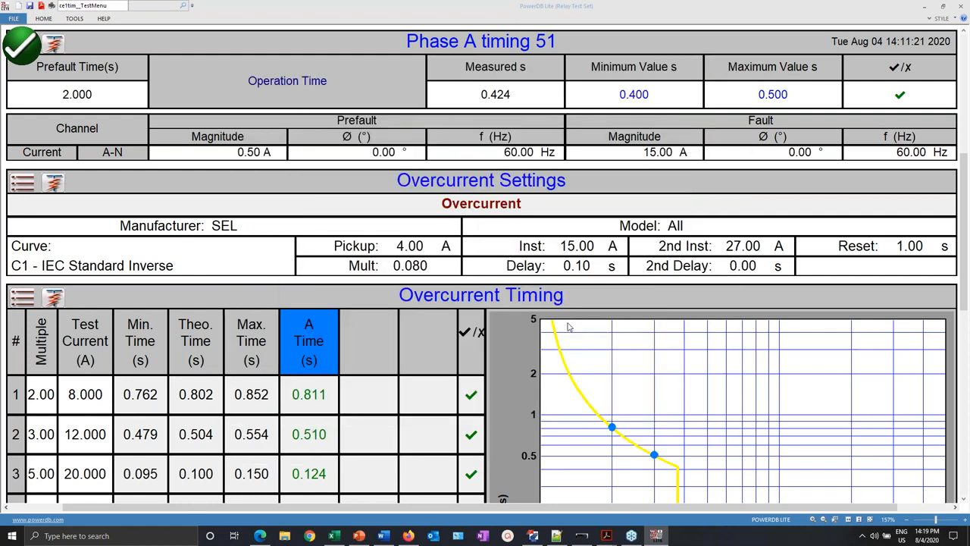
pyautogui.scroll(-3, 570, 327)
pyautogui.scroll(-2, 740, 421)
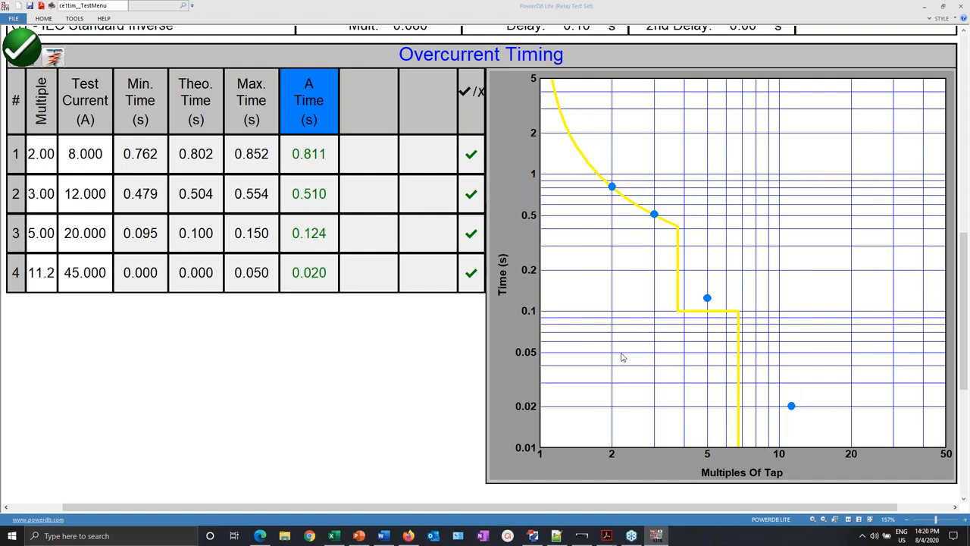
pyautogui.scroll(5, 621, 358)
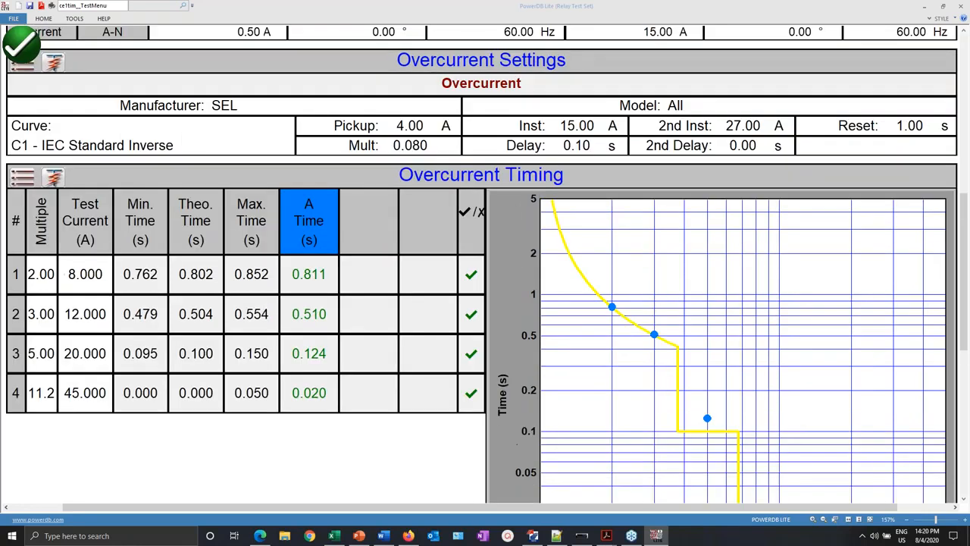
pyautogui.scroll(3, 485, 303)
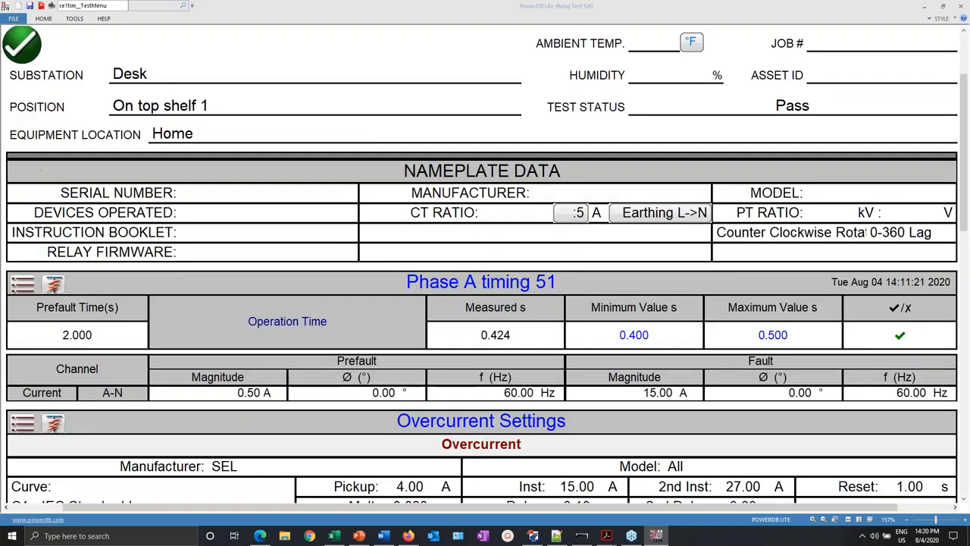
pyautogui.scroll(-8, 611, 368)
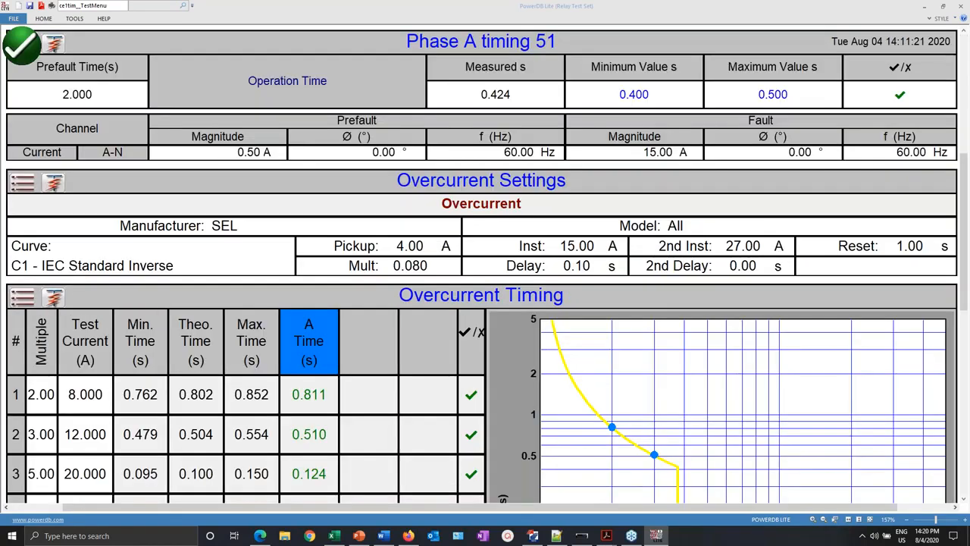
pyautogui.click(541, 531)
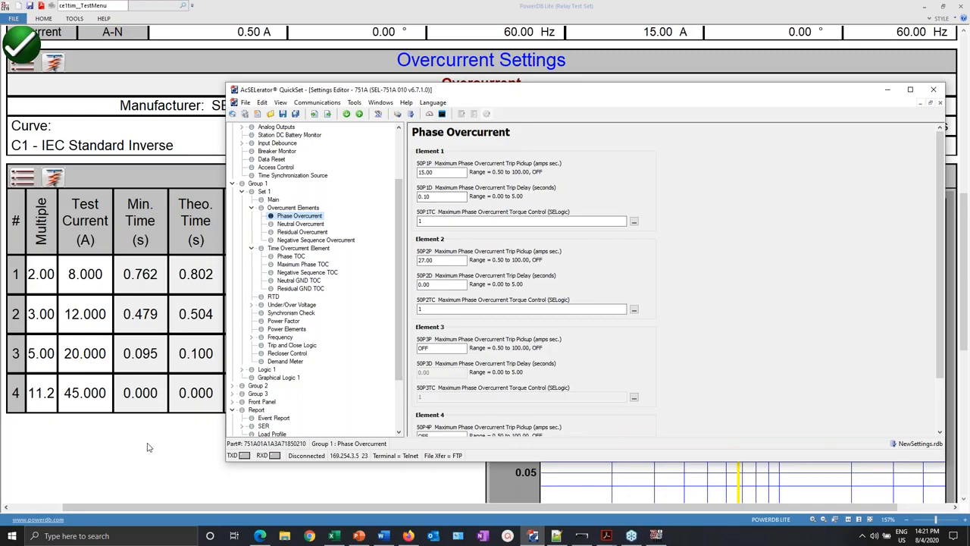
pyautogui.click(104, 430)
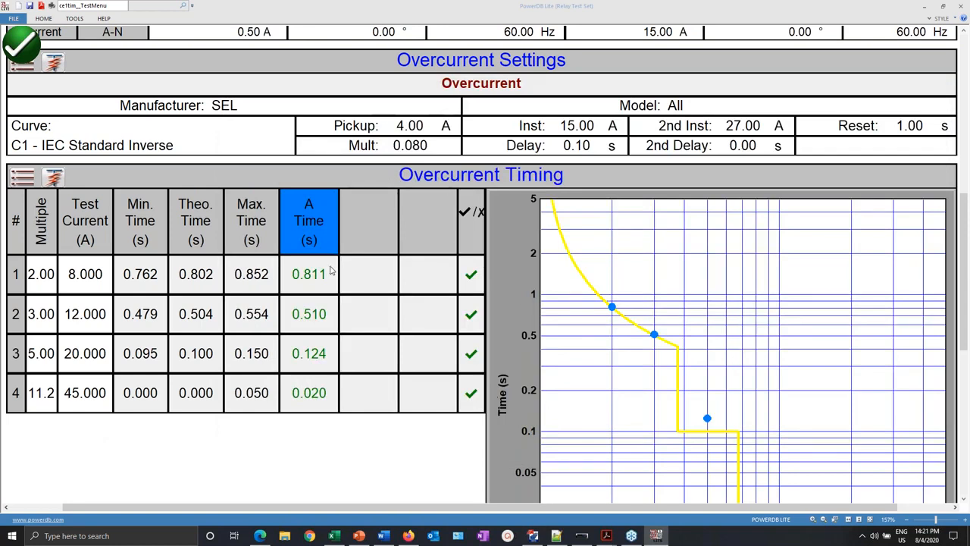
pyautogui.scroll(5, 24, 36)
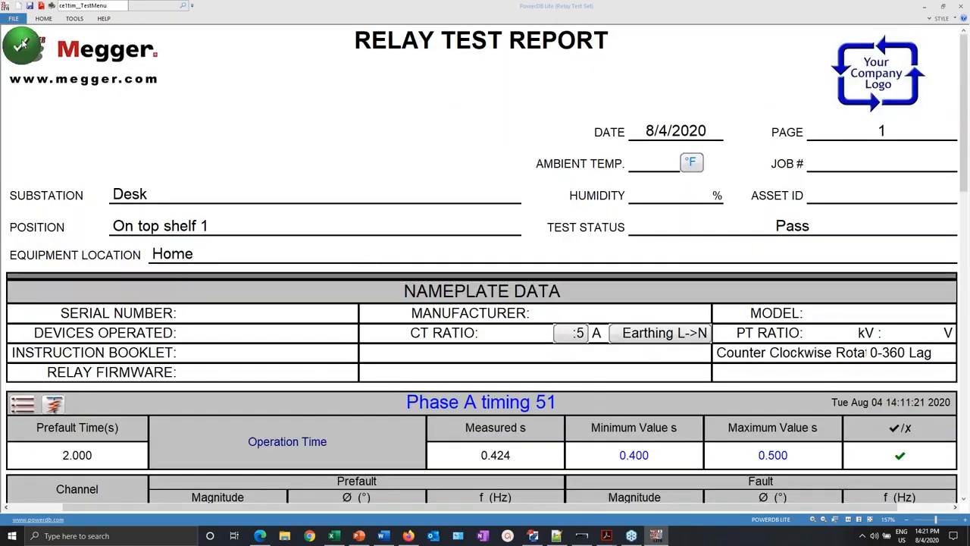
# - Leave the report for the Home screen and open the empty Relay Settings table
pyautogui.click(24, 36)
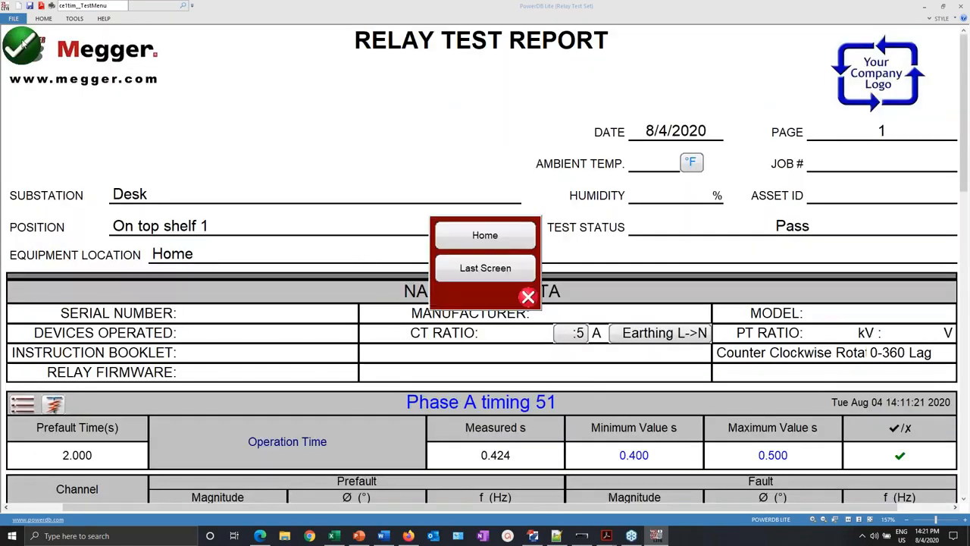
pyautogui.click(485, 236)
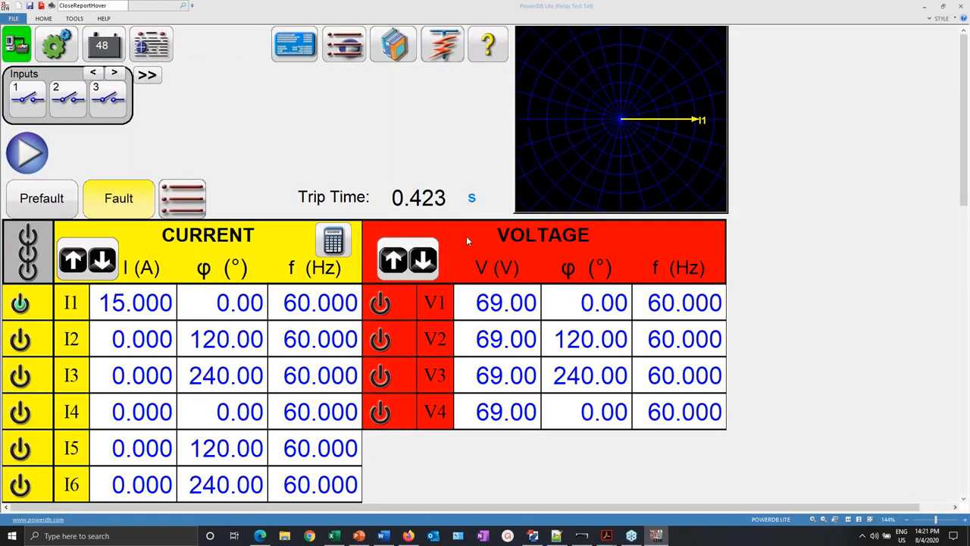
pyautogui.click(299, 47)
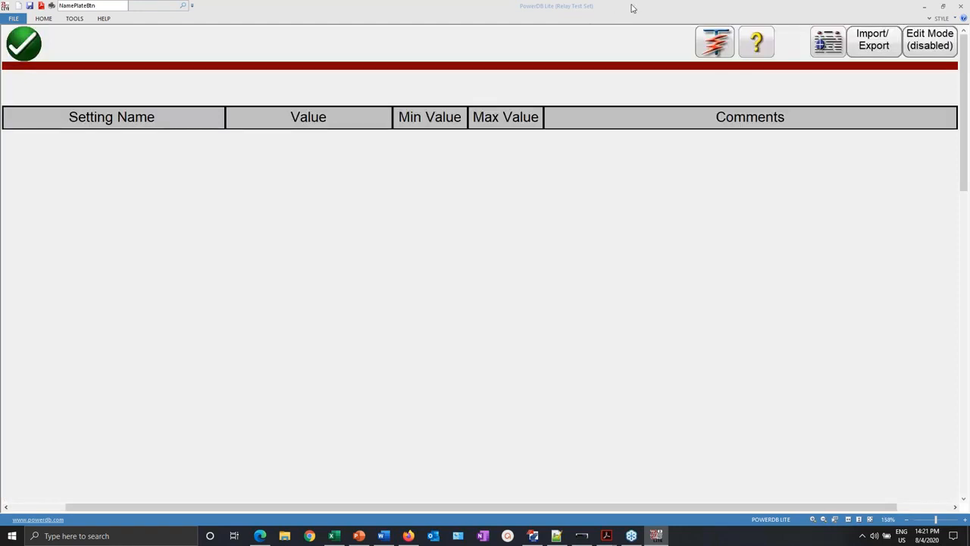
pyautogui.moveTo(632, 11)
pyautogui.mouseDown()
pyautogui.moveTo(619, 113)
pyautogui.moveTo(638, 106)
pyautogui.moveTo(637, 132)
pyautogui.moveTo(641, 5)
pyautogui.mouseUp()
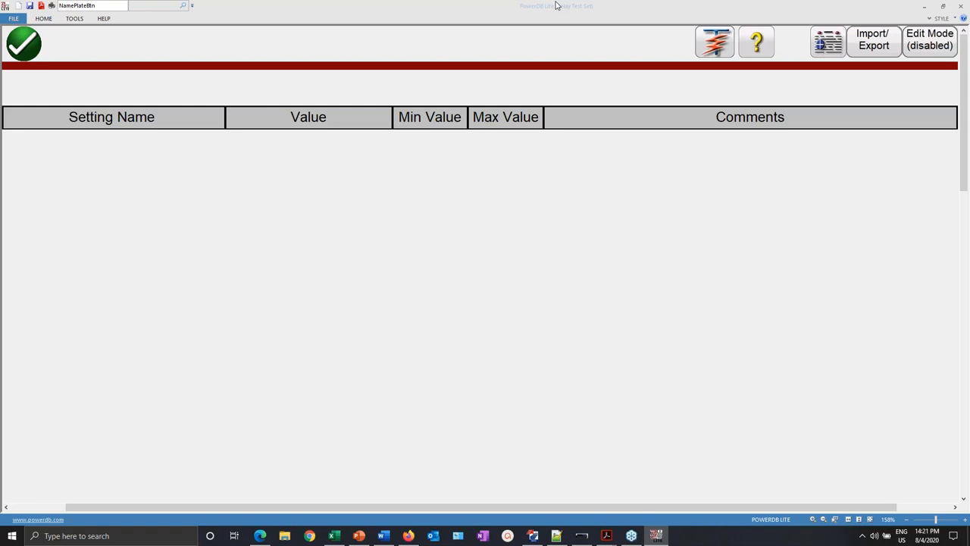
pyautogui.moveTo(557, 5); pyautogui.dragTo(548, 292)
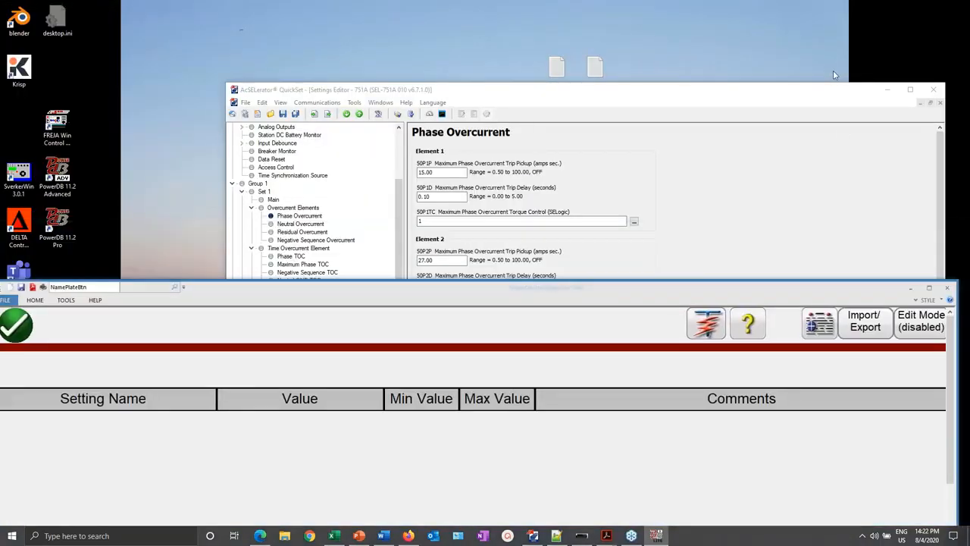
pyautogui.moveTo(833, 90); pyautogui.dragTo(816, 207)
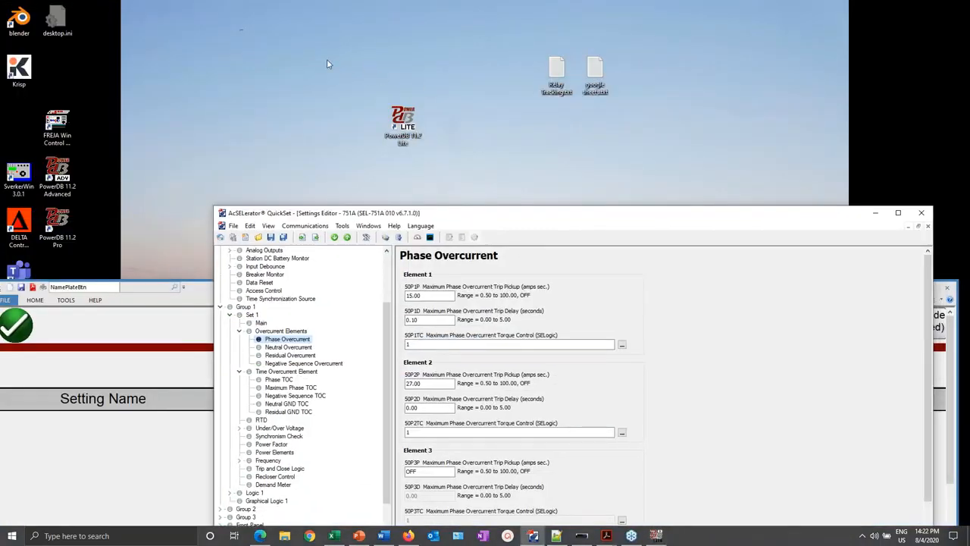
pyautogui.moveTo(324, 61); pyautogui.dragTo(475, 206)
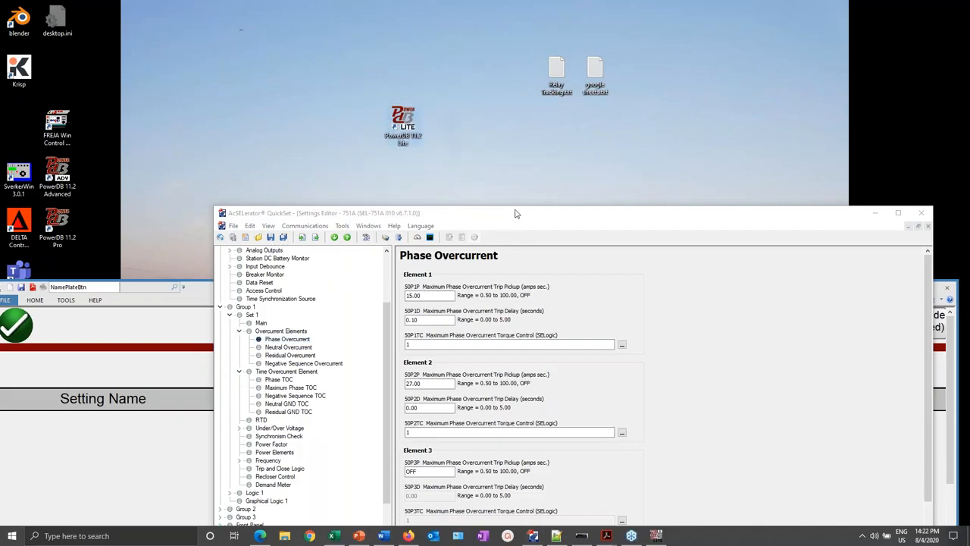
pyautogui.moveTo(515, 214); pyautogui.dragTo(469, 144)
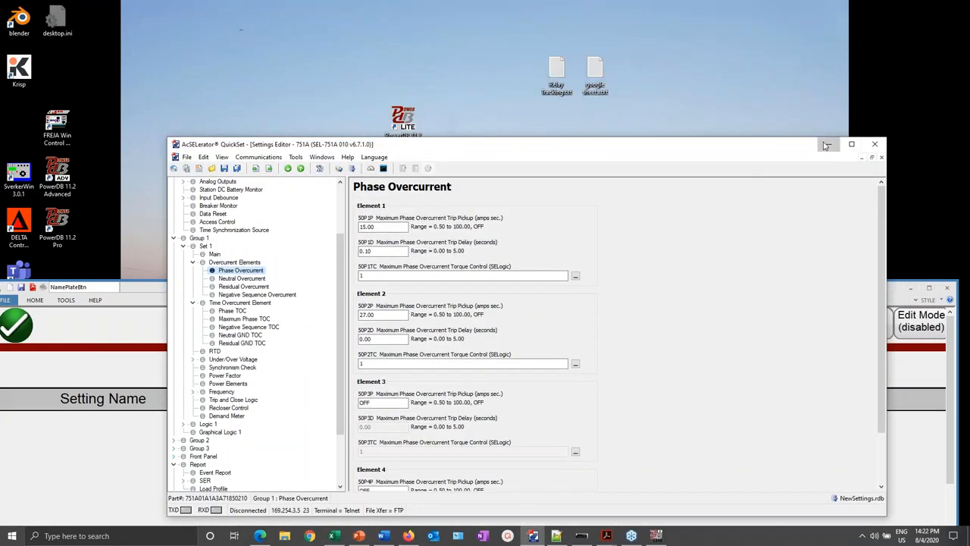
pyautogui.click(830, 142)
pyautogui.moveTo(600, 292); pyautogui.dragTo(611, 5)
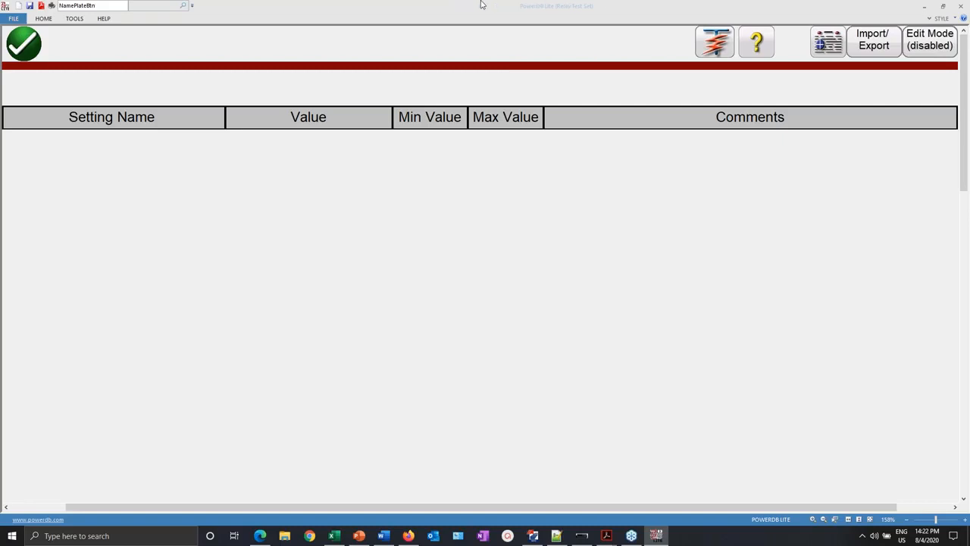
# - Go back to the test screen and reopen the Relay Settings page
pyautogui.moveTo(478, 10)
pyautogui.mouseDown()
pyautogui.moveTo(487, 65)
pyautogui.moveTo(488, 5)
pyautogui.mouseUp()
pyautogui.click(23, 44)
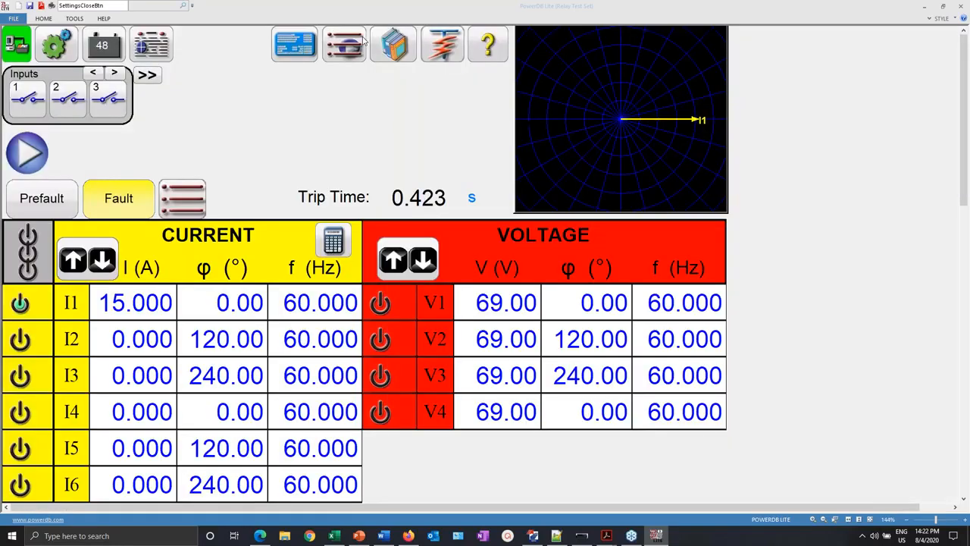
pyautogui.click(293, 48)
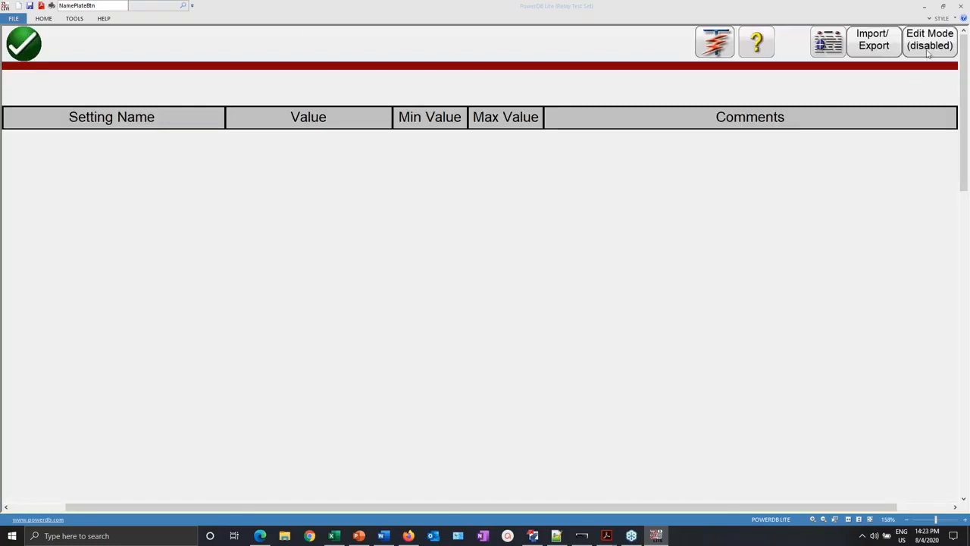
# - Turn on Edit Mode and choose Read From Relay under Import/Export
pyautogui.click(932, 42)
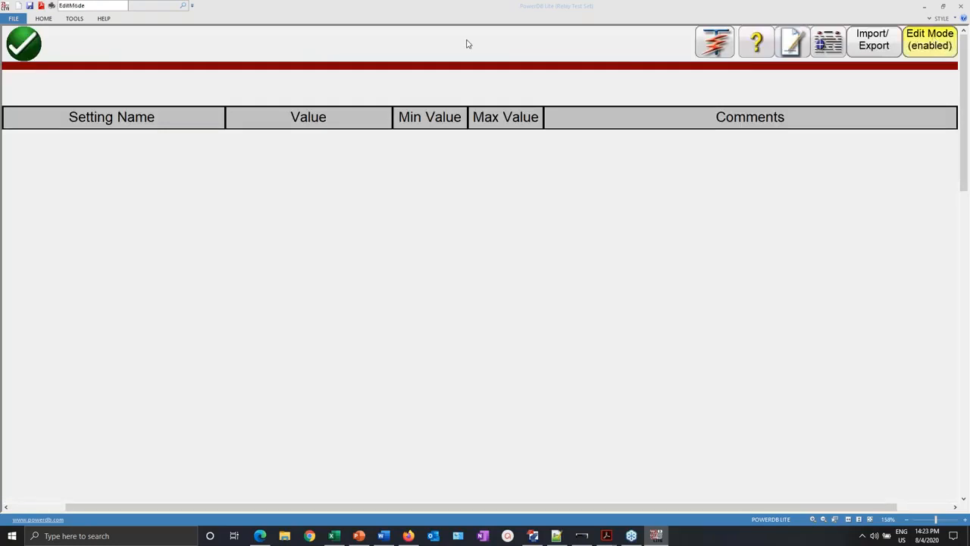
pyautogui.click(866, 49)
pyautogui.click(756, 16)
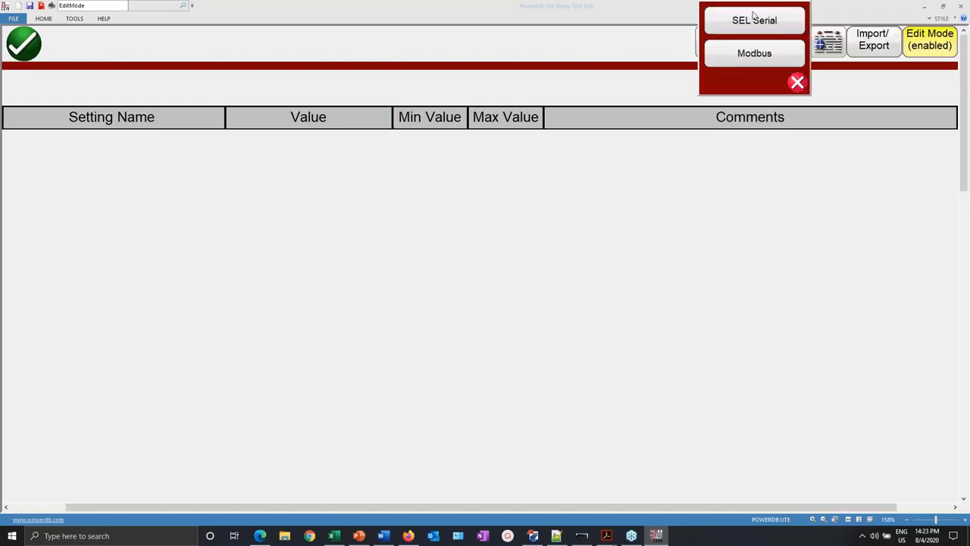
pyautogui.click(533, 536)
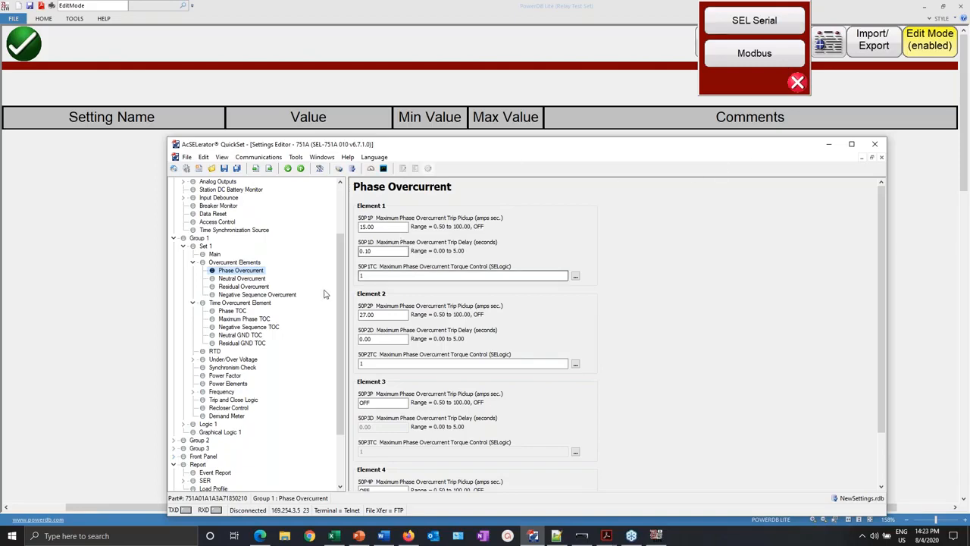
# - Review QuickSet's Communications Parameters without changes, then minimize the QuickSet editor
pyautogui.scroll(2, 341, 259)
pyautogui.scroll(2, 341, 259)
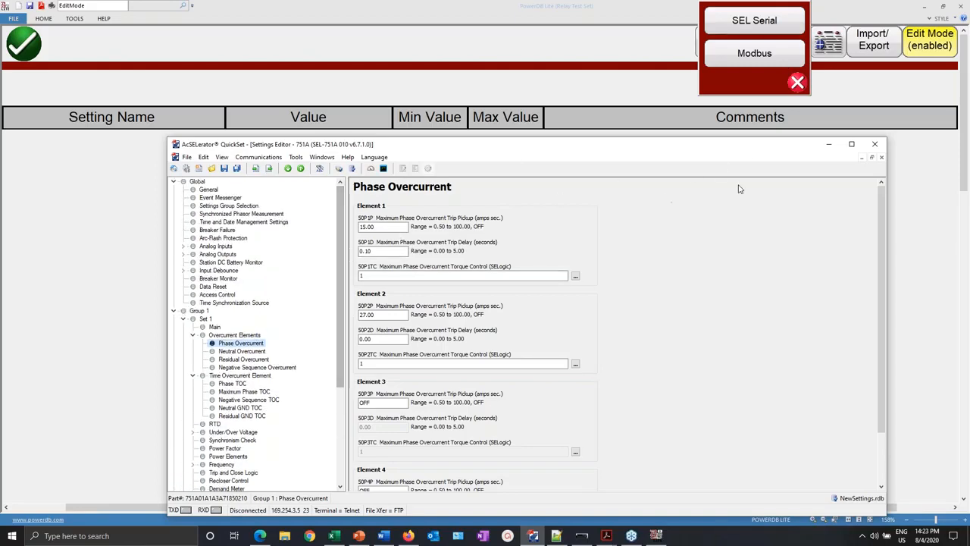
pyautogui.click(275, 158)
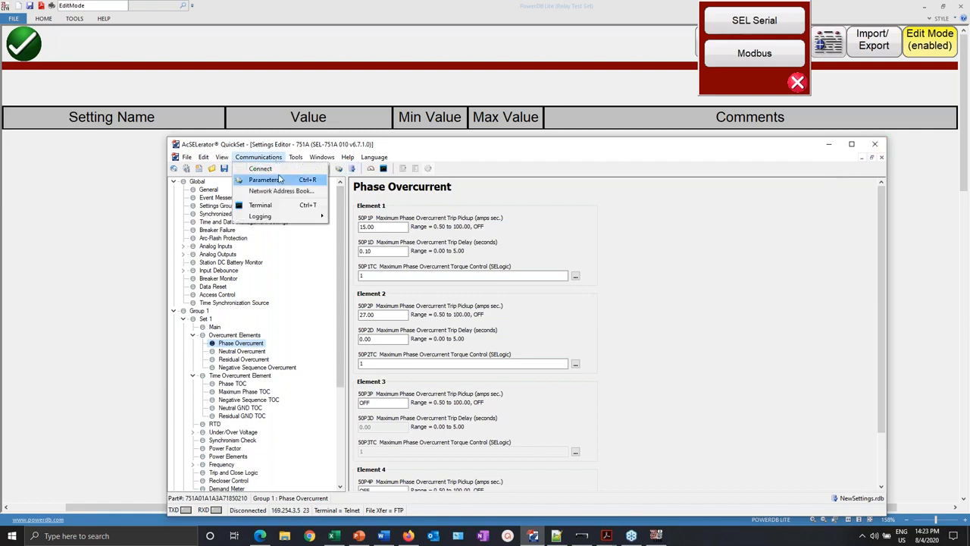
pyautogui.click(279, 179)
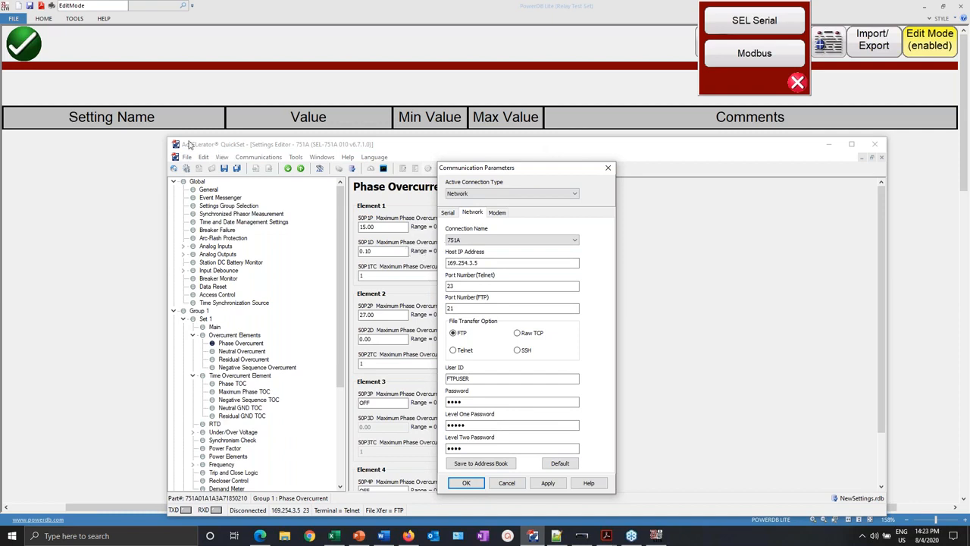
pyautogui.click(610, 168)
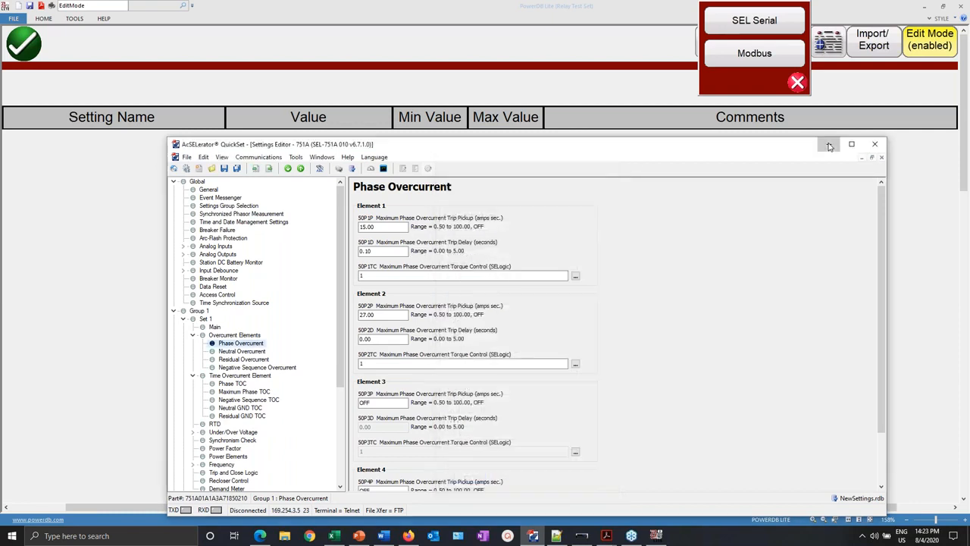
pyautogui.click(830, 145)
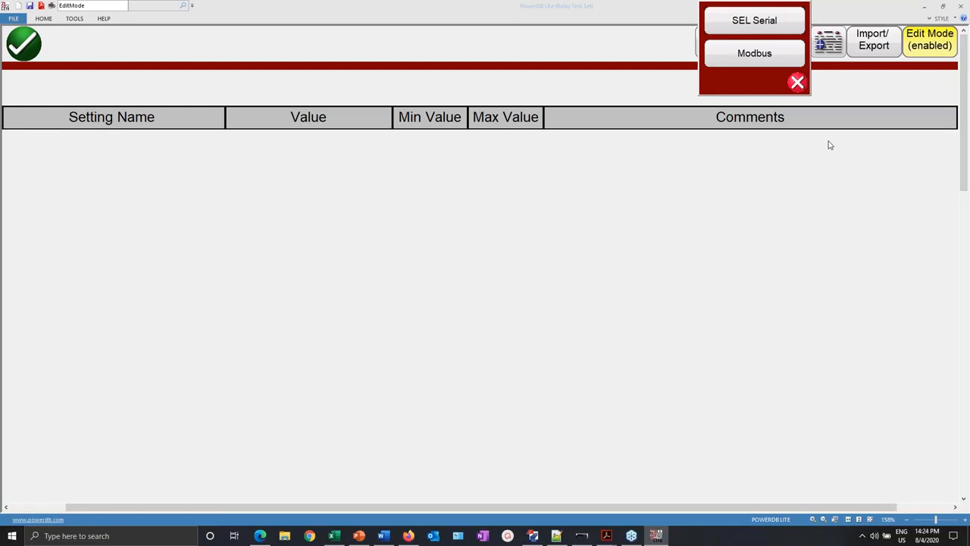
# - Pick SEL Serial reading (GENERIC SEL, COM 8, 9600 baud) and launch Device Manager via search
pyautogui.click(764, 23)
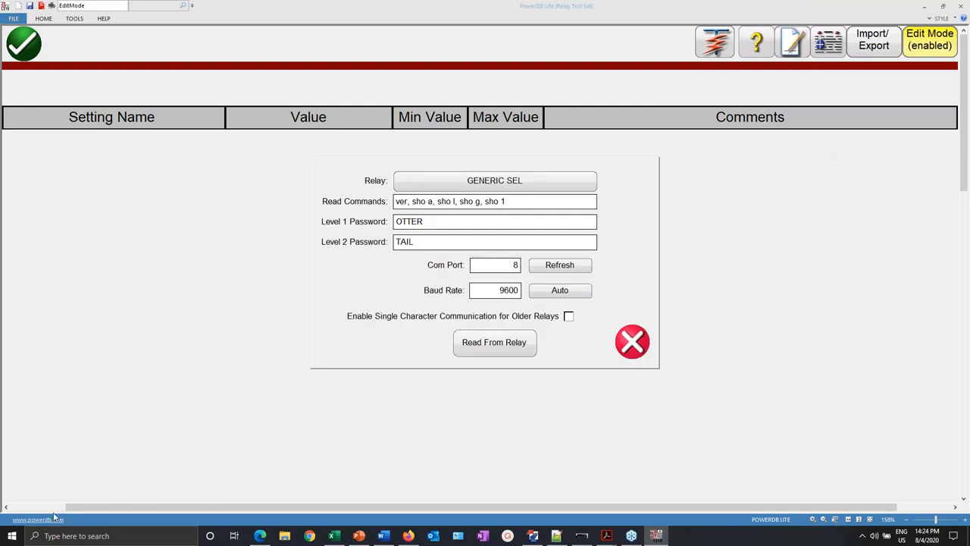
pyautogui.click(73, 536)
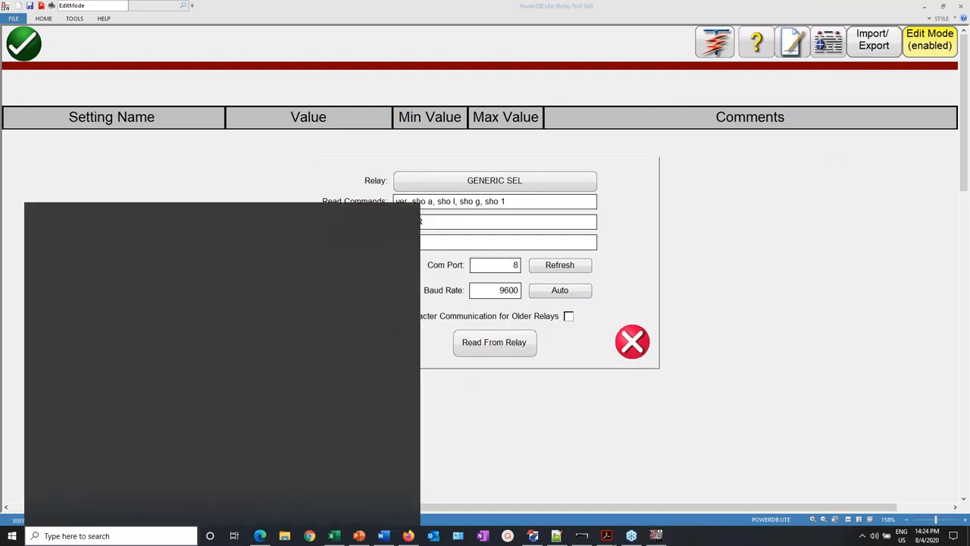
pyautogui.write('device')
pyautogui.click(106, 253)
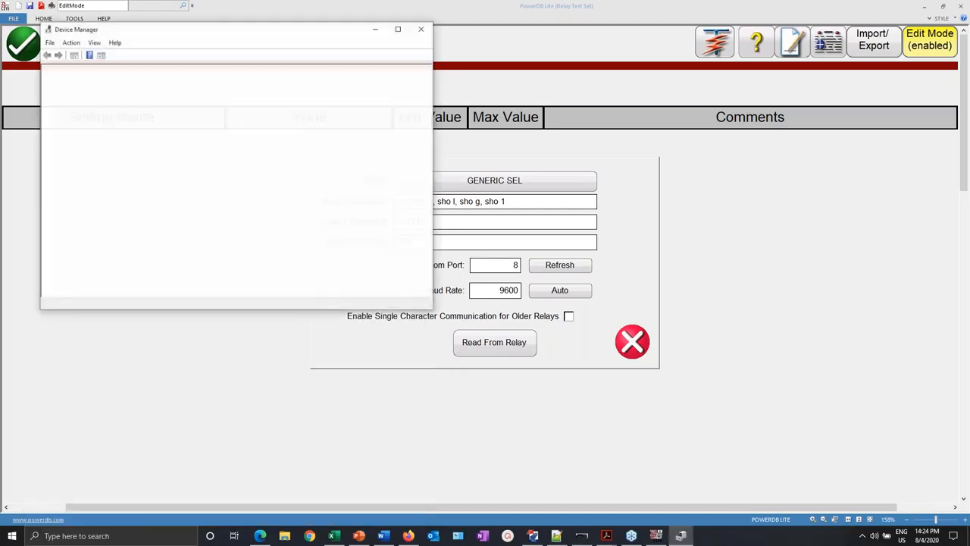
# - Confirm the SEL CP210x USB to UART Bridge is on COM8 in Device Manager, then minimize it
pyautogui.doubleClick(105, 233)
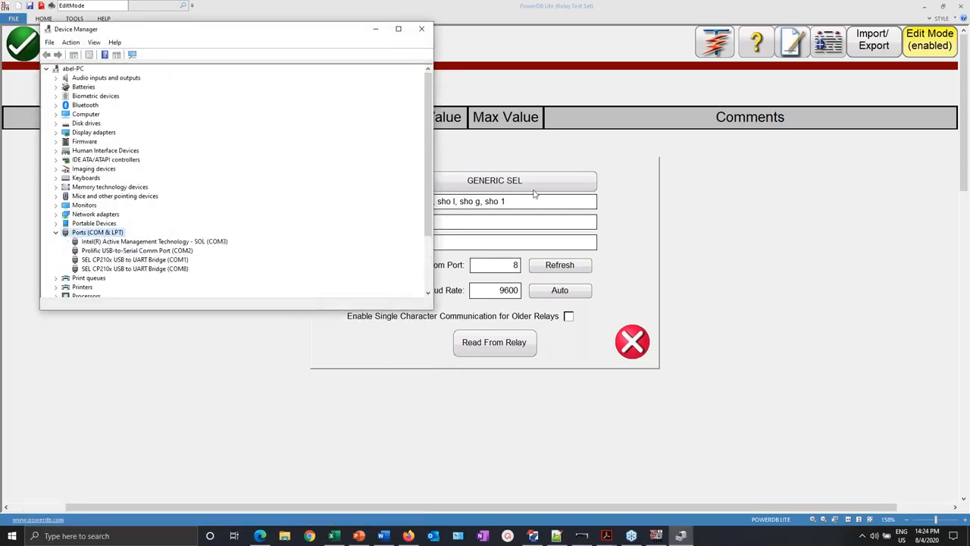
pyautogui.moveTo(306, 32); pyautogui.dragTo(479, 22)
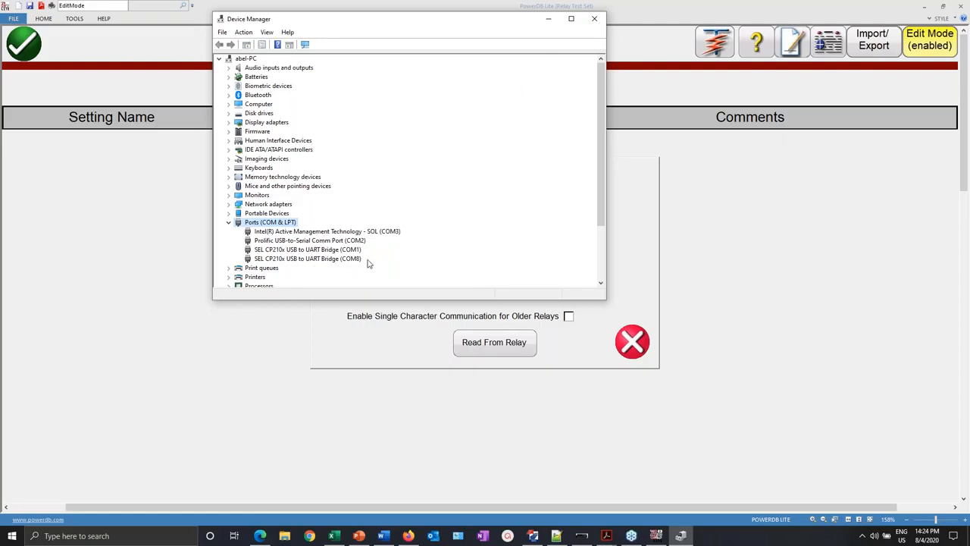
pyautogui.click(334, 262)
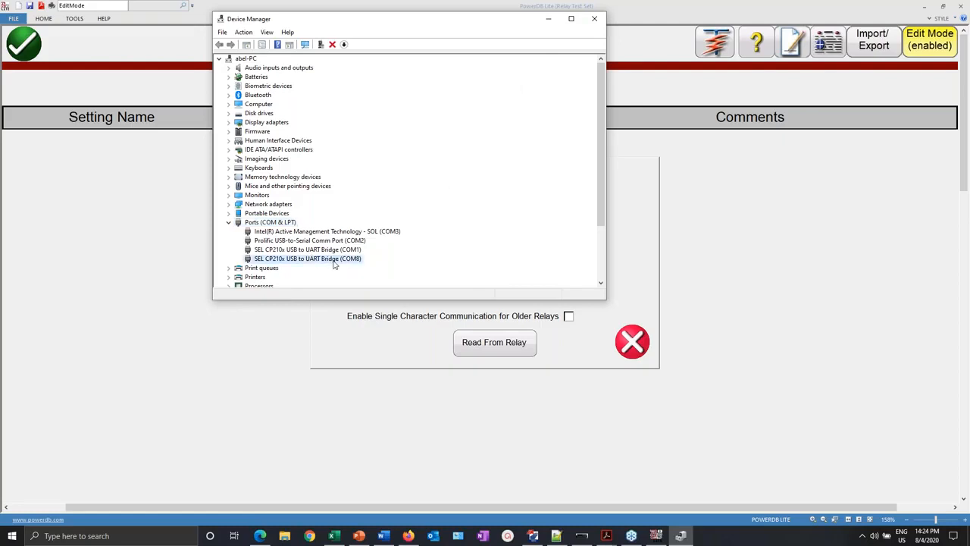
pyautogui.click(551, 19)
pyautogui.click(497, 290)
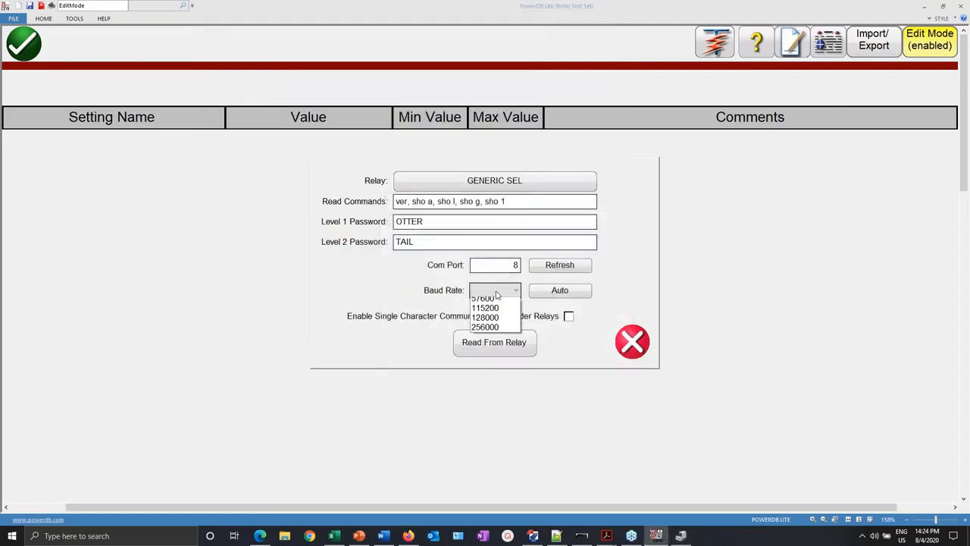
# - Read the relay's settings over COM 8 at 19200 baud, downloading all 5 items
pyautogui.click(484, 359)
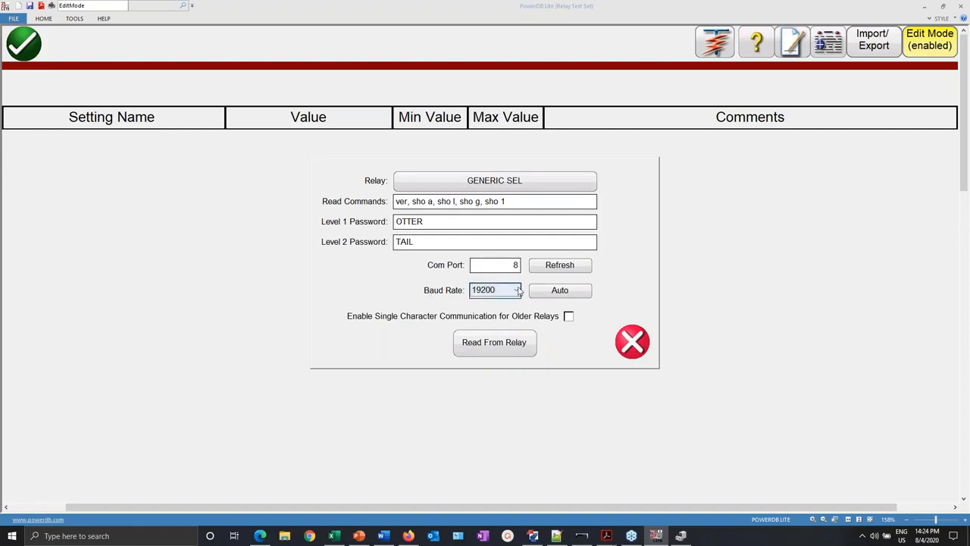
pyautogui.click(500, 347)
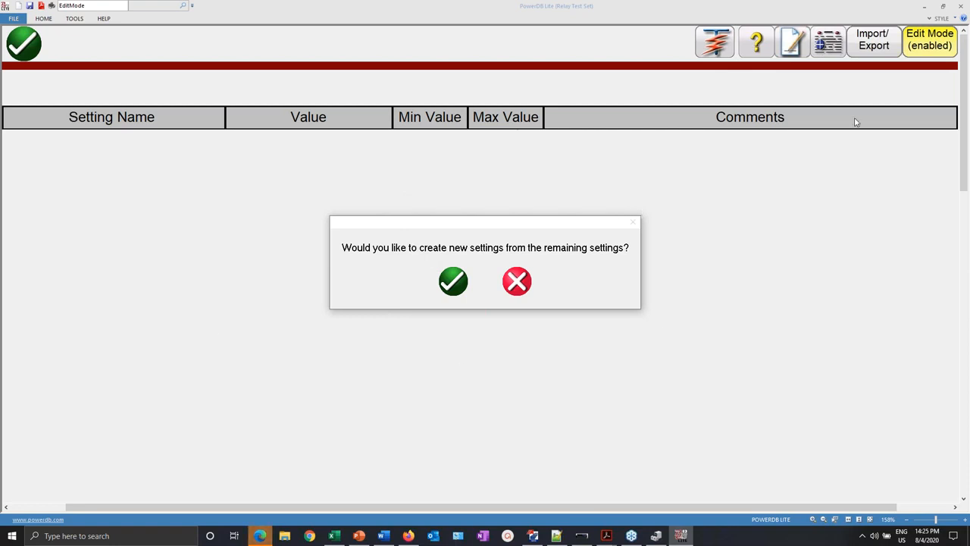
# - Accept creating new settings, then review the General table (Active Group 1, FNOM 60, PHROT ABC)
pyautogui.click(453, 282)
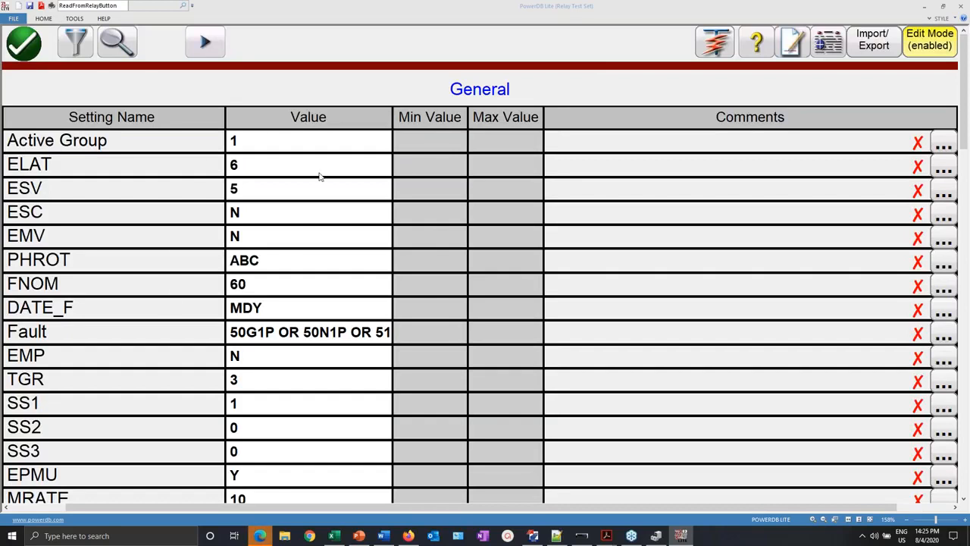
pyautogui.scroll(-8, 320, 176)
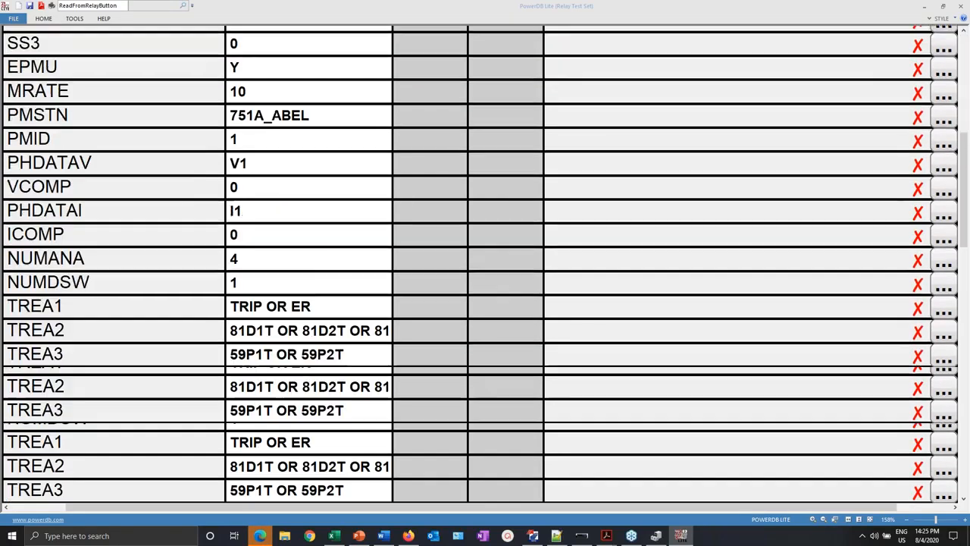
pyautogui.scroll(-12, 485, 265)
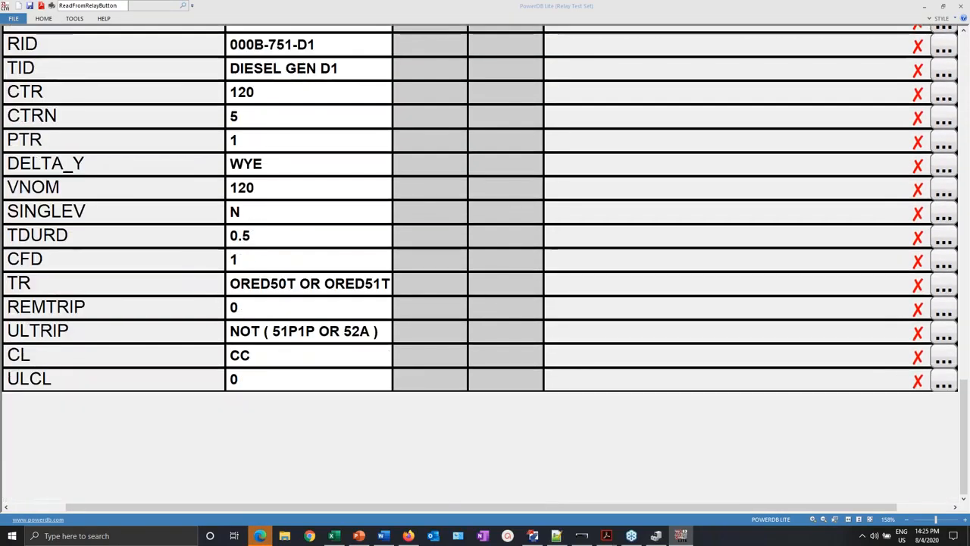
pyautogui.scroll(20, 485, 265)
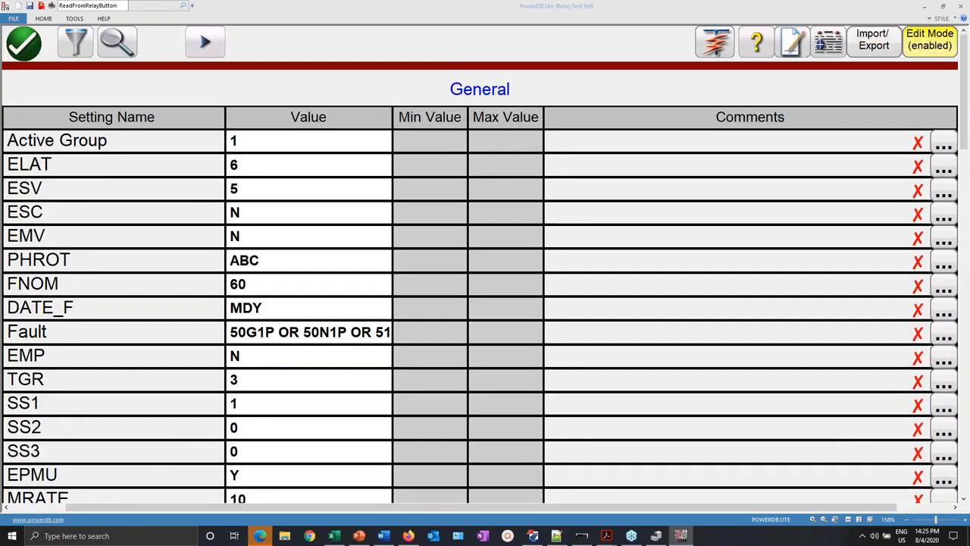
pyautogui.scroll(-3, 576, 151)
pyautogui.scroll(3, 531, 114)
pyautogui.scroll(-12, 254, 280)
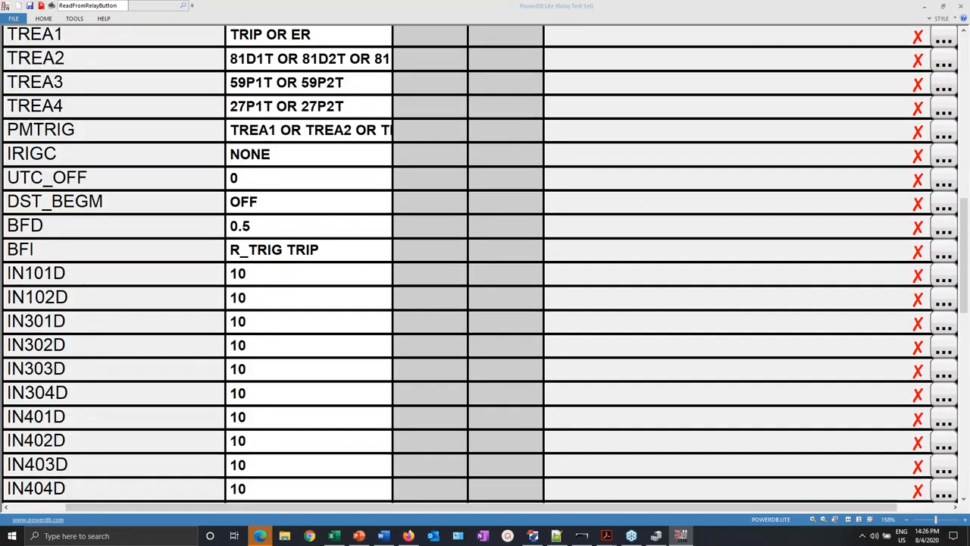
pyautogui.scroll(-8, 486, 264)
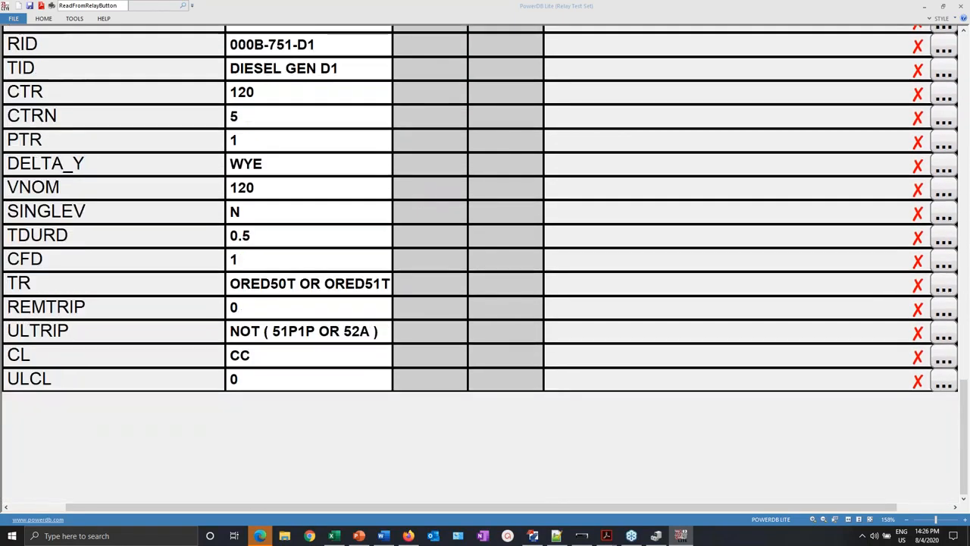
pyautogui.scroll(20, 485, 264)
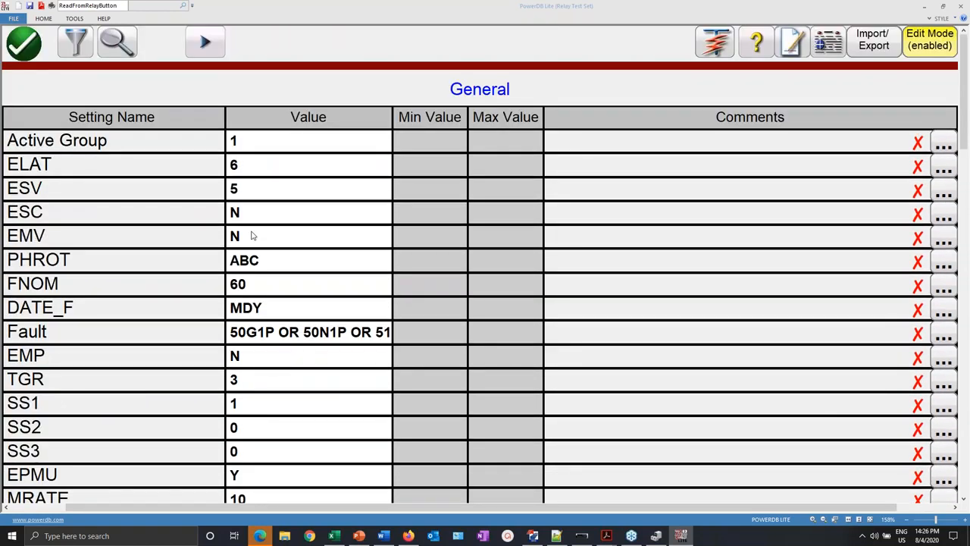
pyautogui.click(74, 44)
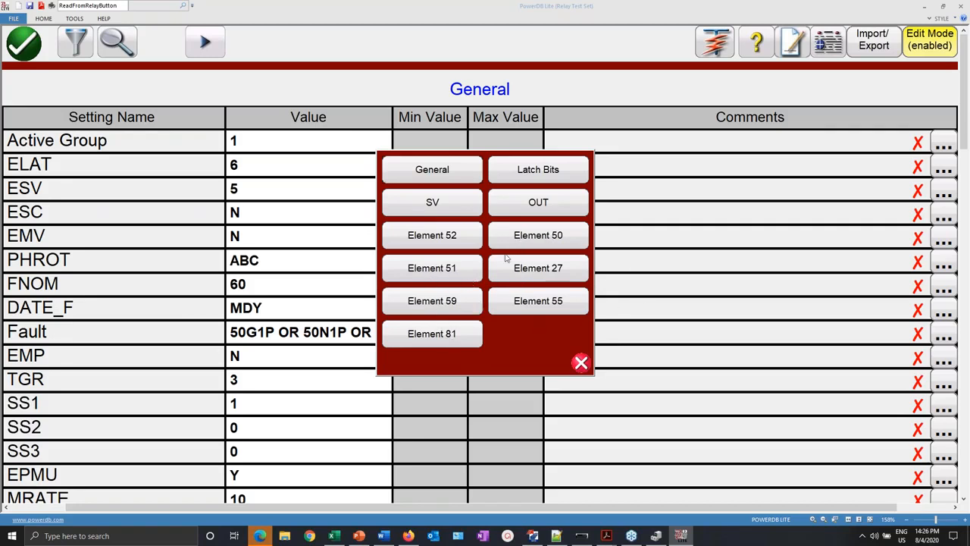
pyautogui.click(454, 268)
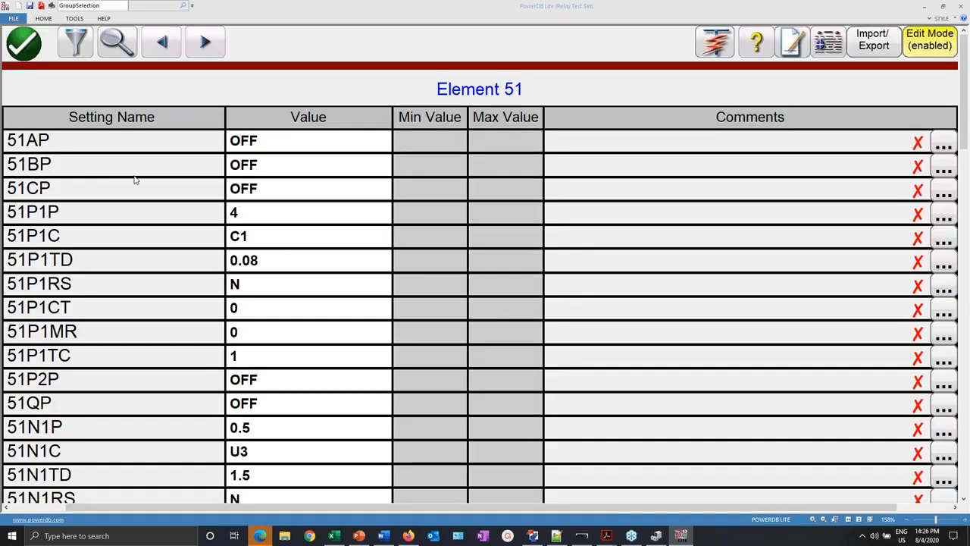
pyautogui.scroll(-3, 42, 173)
pyautogui.scroll(-5, 74, 330)
pyautogui.scroll(-3, 161, 282)
pyautogui.click(85, 46)
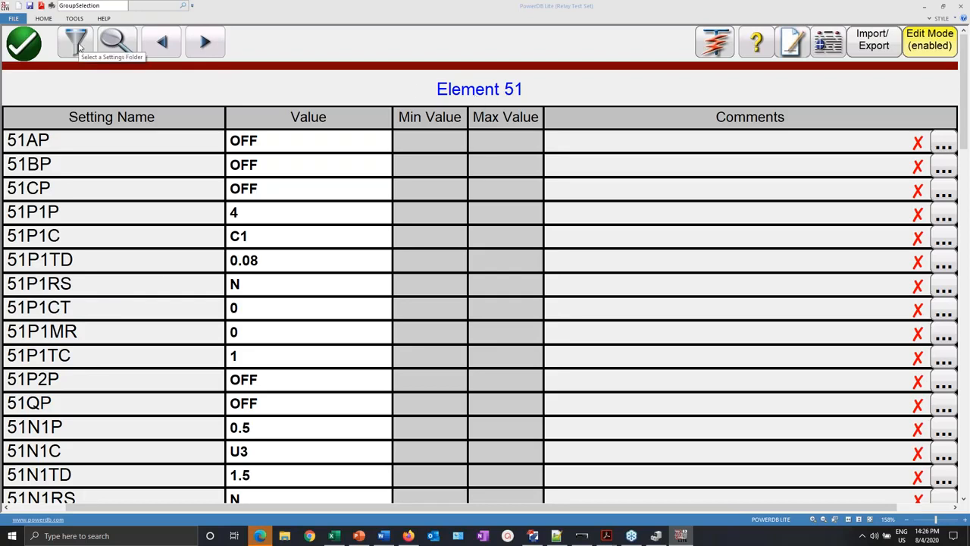
pyautogui.click(452, 173)
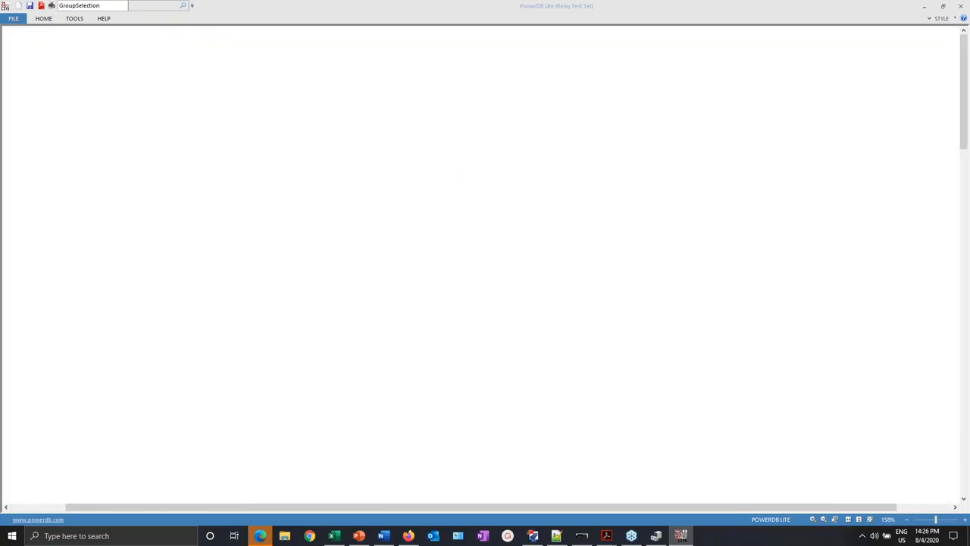
# - Rename the Element 51 settings folder to 51, leaving the General folder unchanged
pyautogui.click(501, 95)
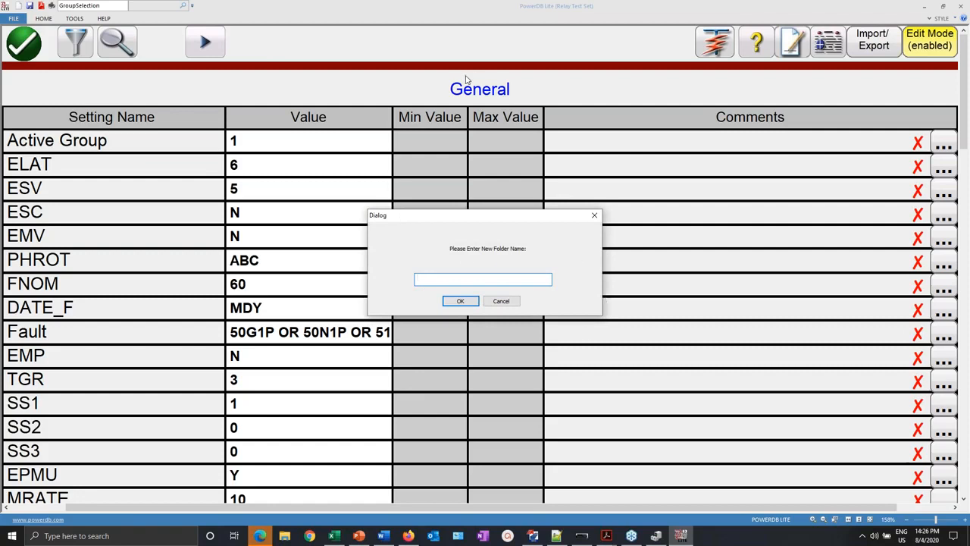
pyautogui.click(502, 301)
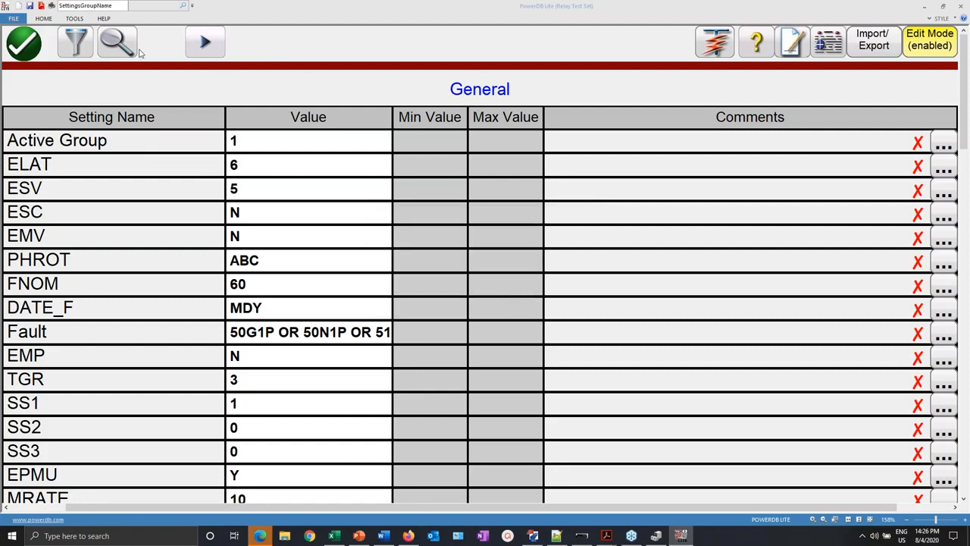
pyautogui.click(85, 47)
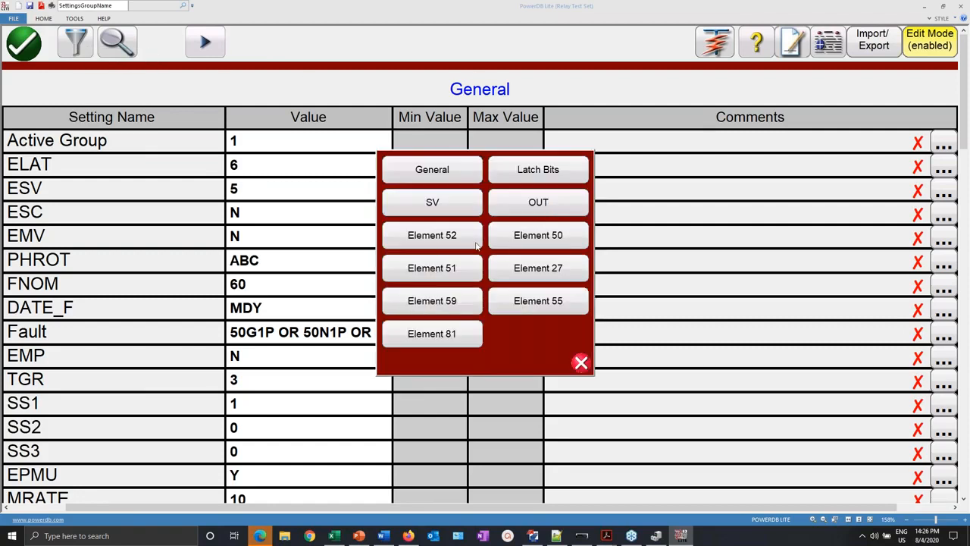
pyautogui.click(449, 278)
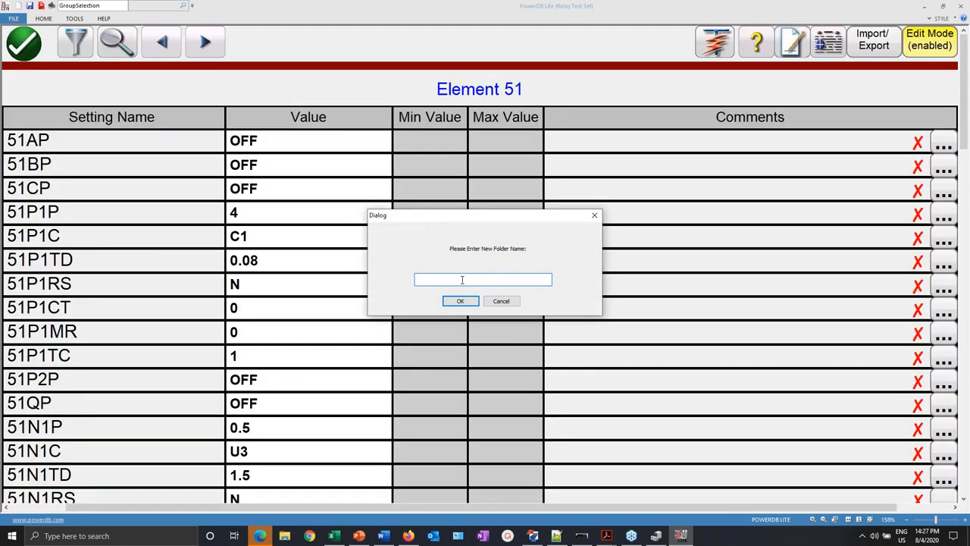
pyautogui.write('51')
pyautogui.click(464, 298)
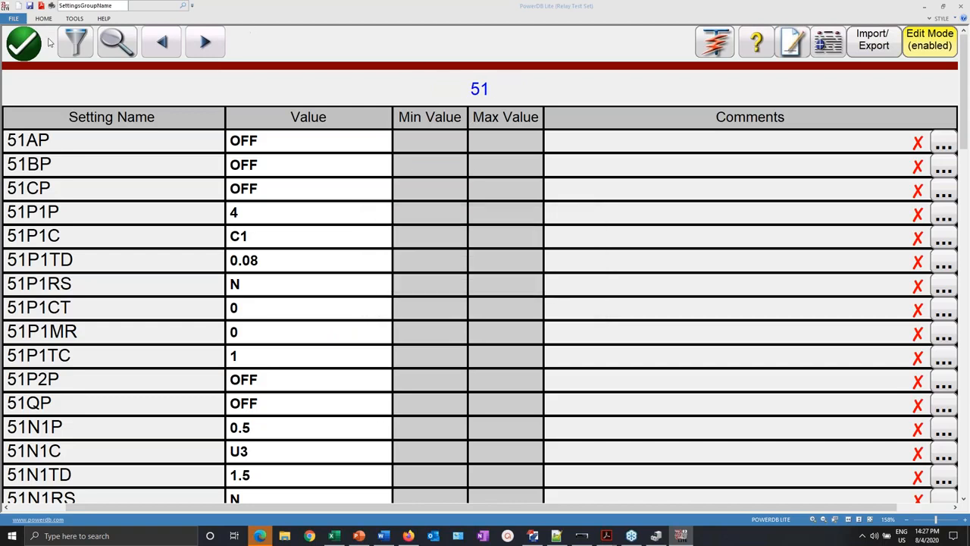
# - Confirm 51 appears in the folder list and review its settings, starting with 51AP
pyautogui.click(117, 44)
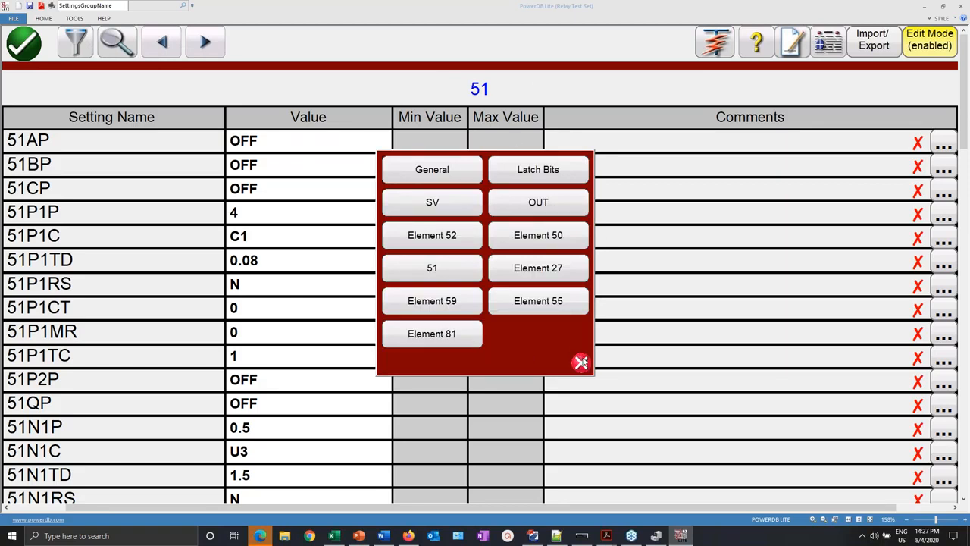
pyautogui.click(583, 363)
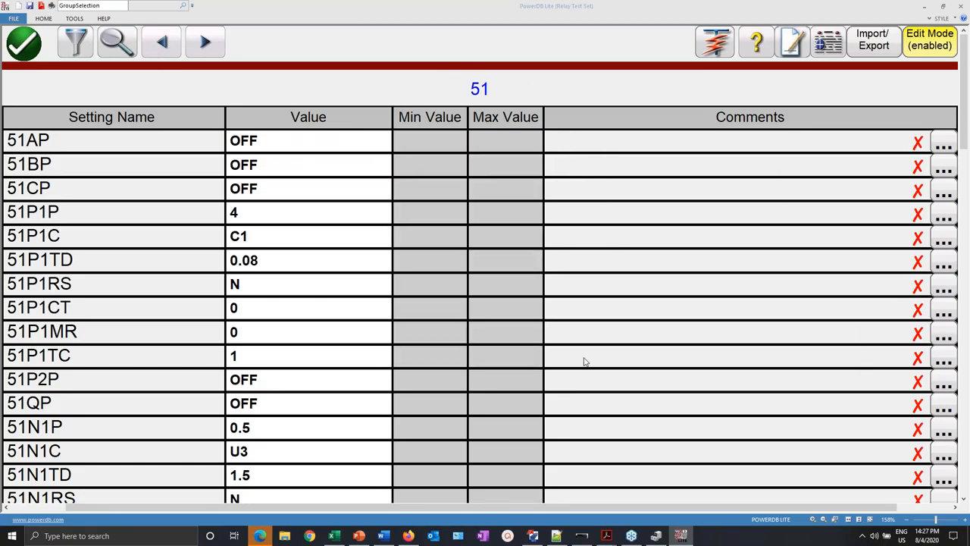
pyautogui.scroll(-6, 583, 362)
pyautogui.scroll(6, 584, 363)
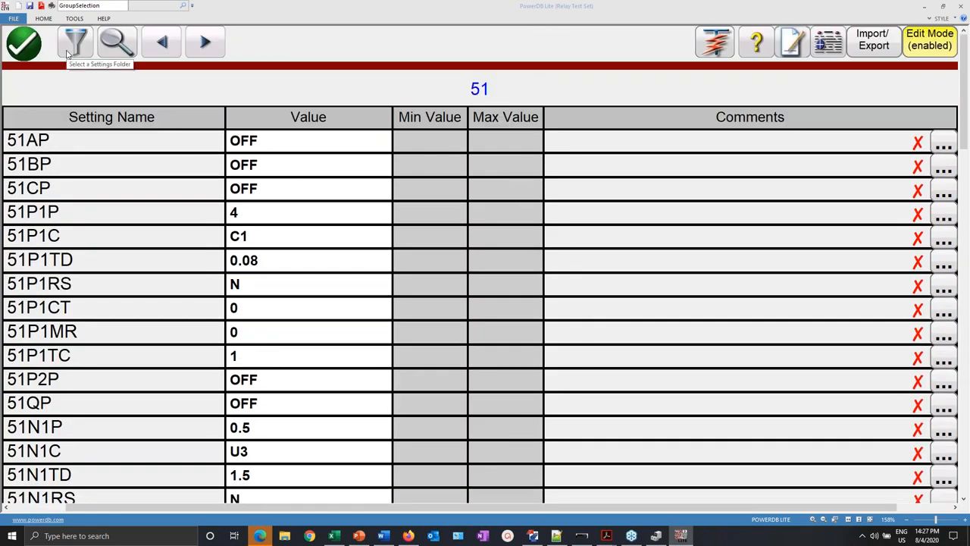
pyautogui.click(953, 146)
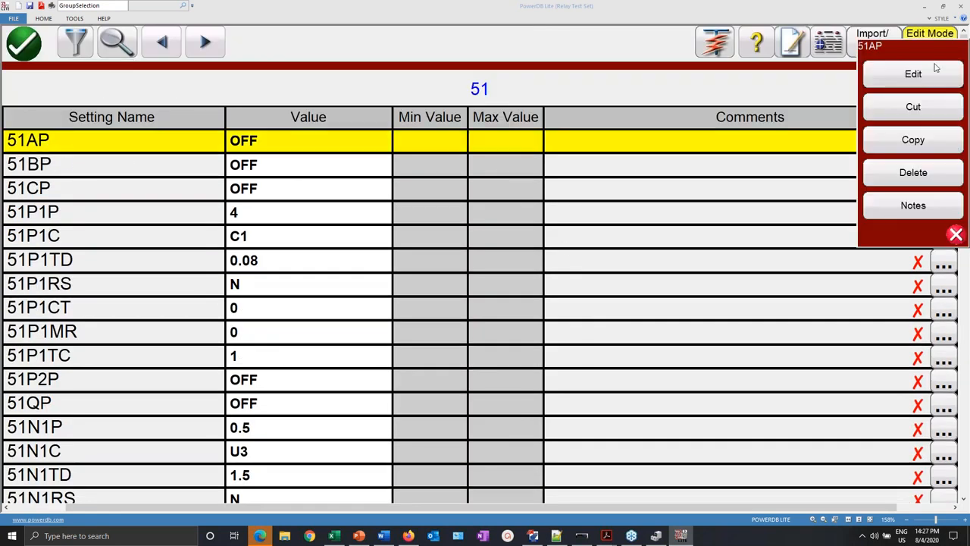
# - Keep setting 51AP's type as String, then bring QuickSet's Phase Overcurrent page forward
pyautogui.click(935, 78)
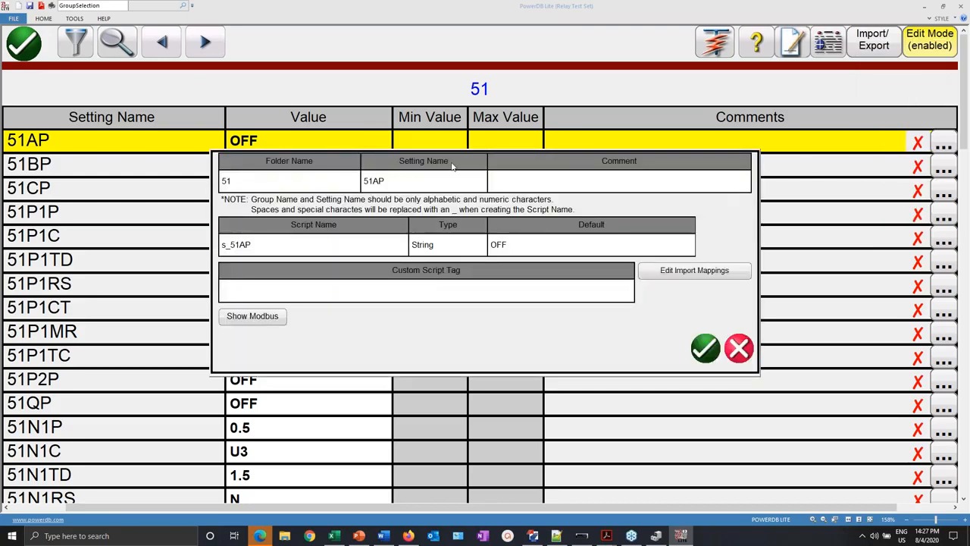
pyautogui.click(448, 245)
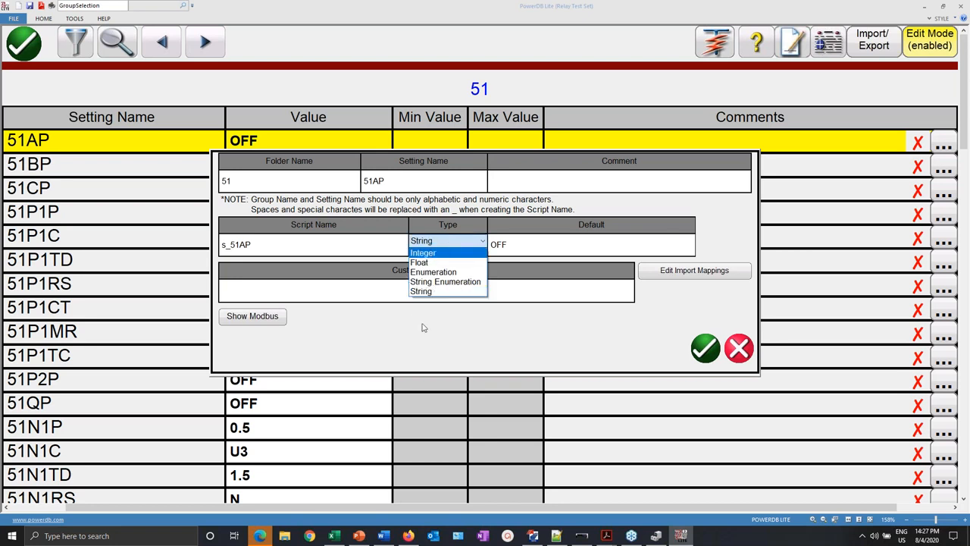
pyautogui.click(571, 245)
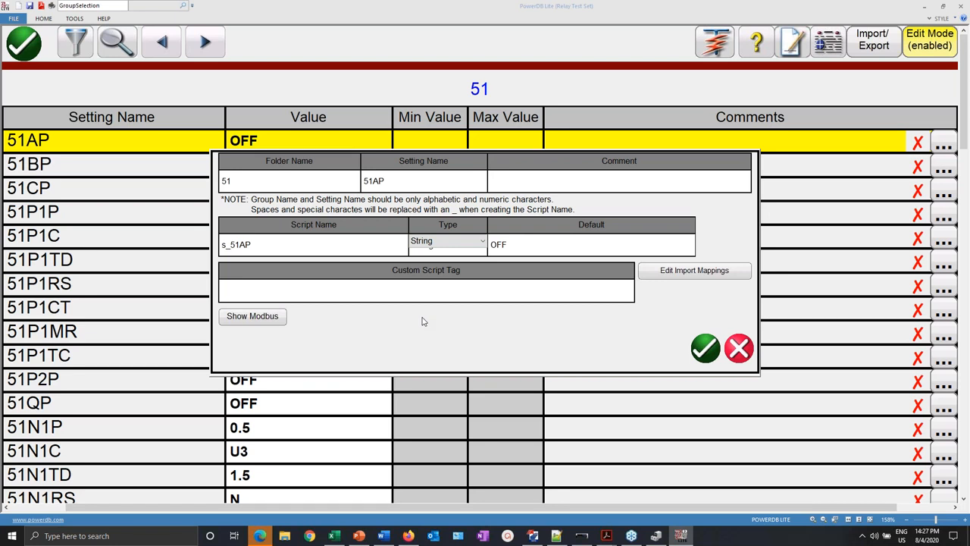
pyautogui.click(705, 349)
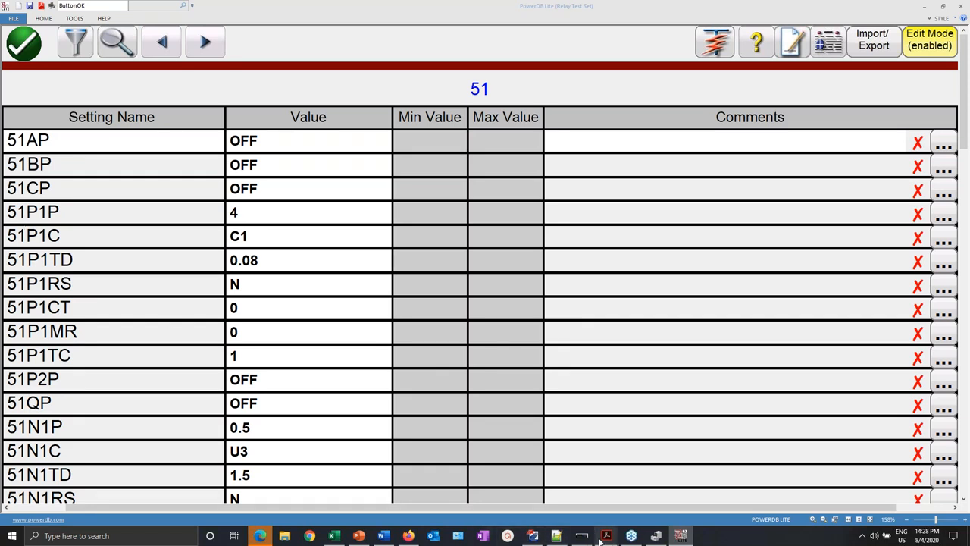
pyautogui.click(533, 536)
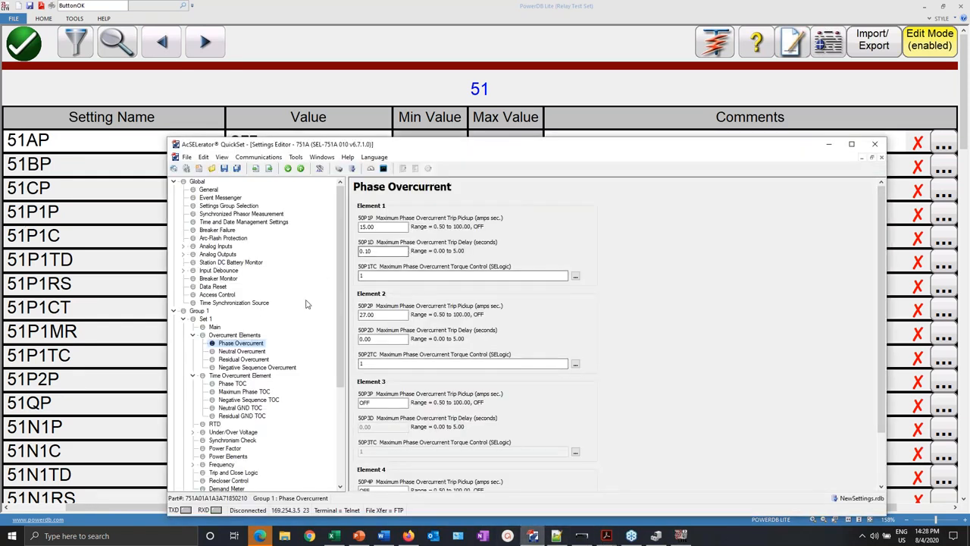
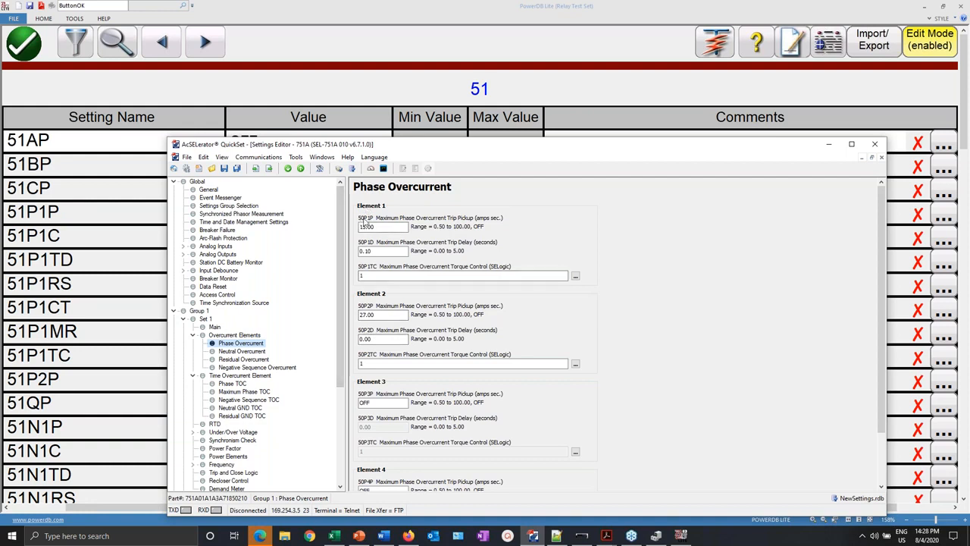
# - Place QuickSet's Maximum Phase TOC settings (pickup 4.00, C1, time dial 0.08) beside PowerDB's 51 table
pyautogui.click(240, 392)
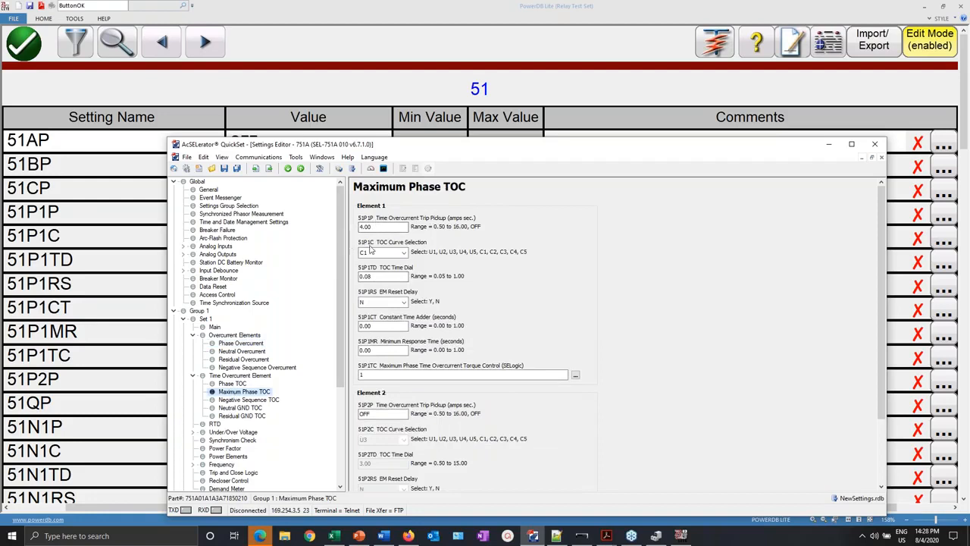
pyautogui.moveTo(453, 148); pyautogui.dragTo(851, 86)
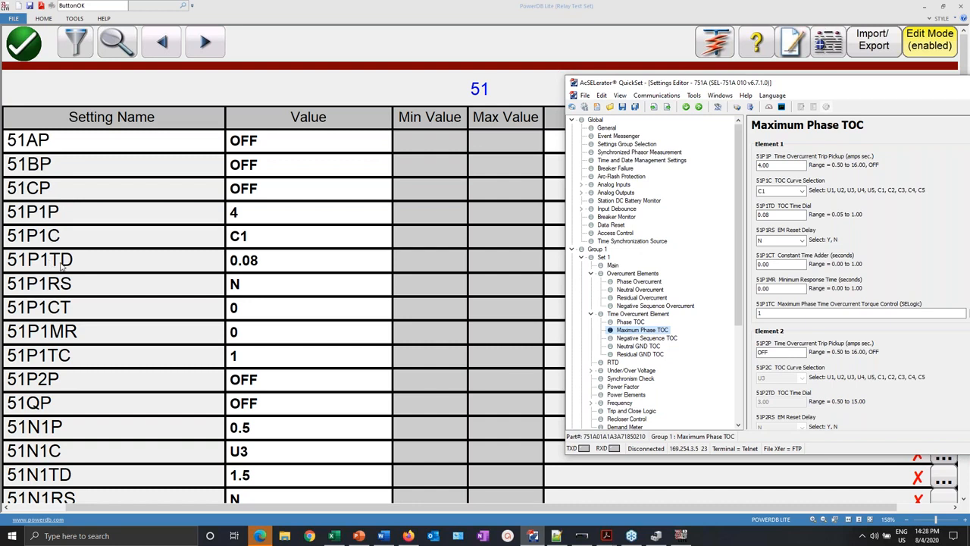
pyautogui.click(63, 212)
# - Add settings 51P1P and 51P1C to the Overcurrent Timing test script
pyautogui.rightClick(64, 212)
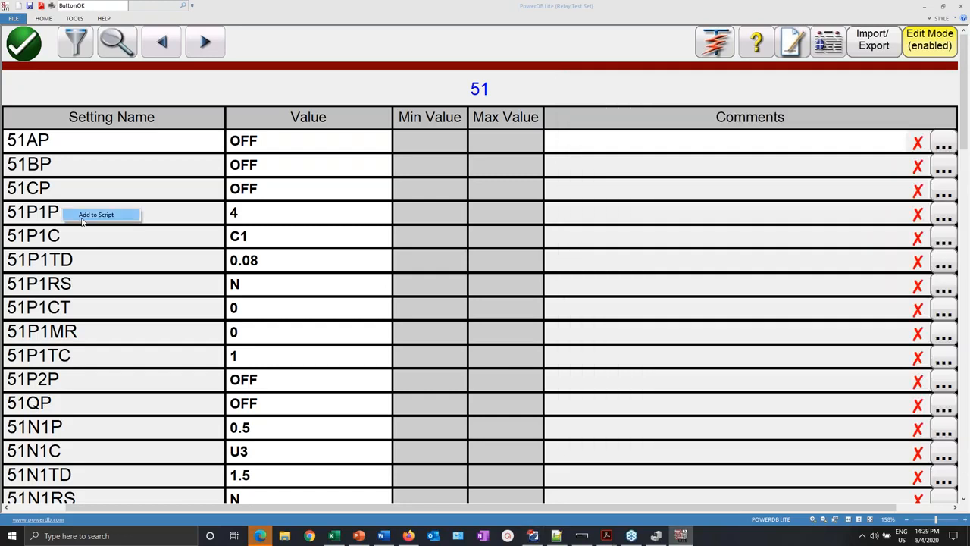
pyautogui.click(96, 215)
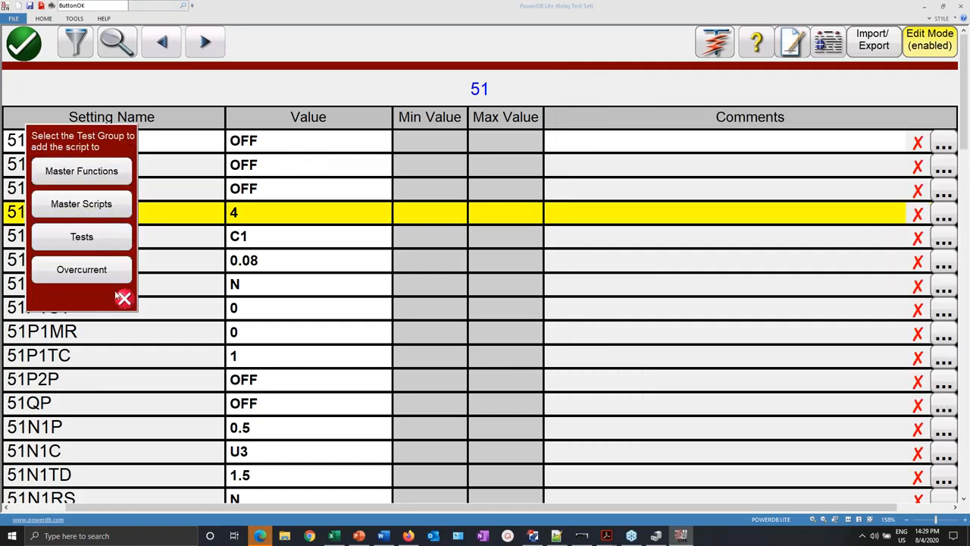
pyautogui.click(66, 272)
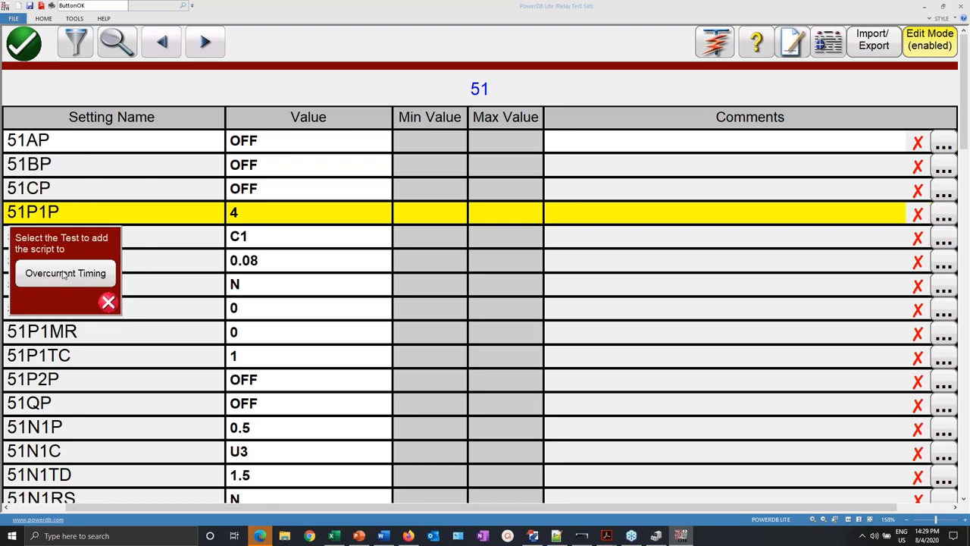
pyautogui.click(37, 276)
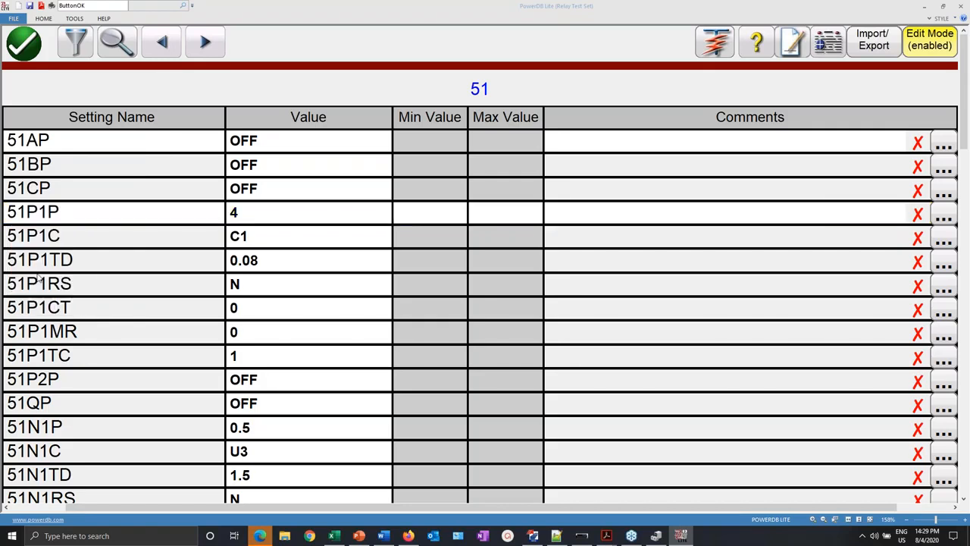
pyautogui.rightClick(59, 239)
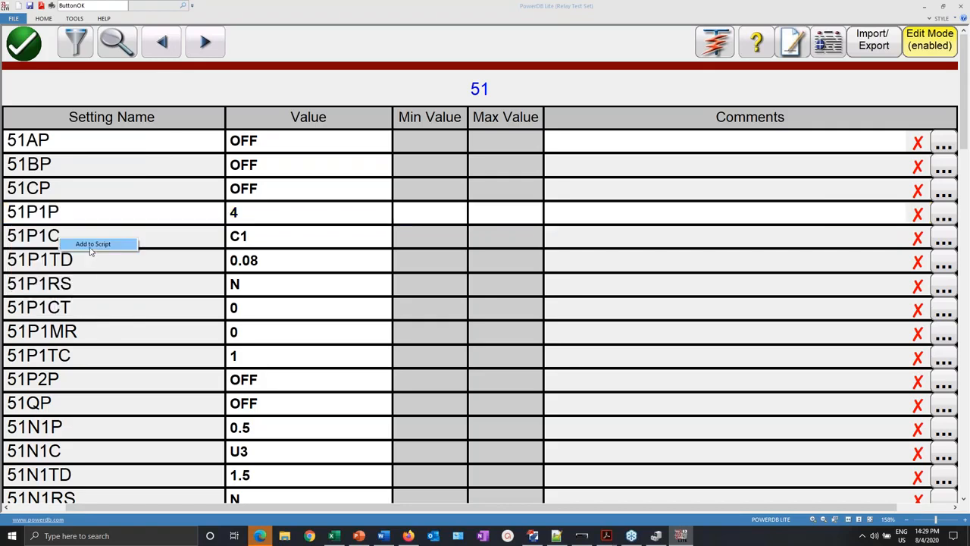
pyautogui.click(90, 247)
pyautogui.click(101, 297)
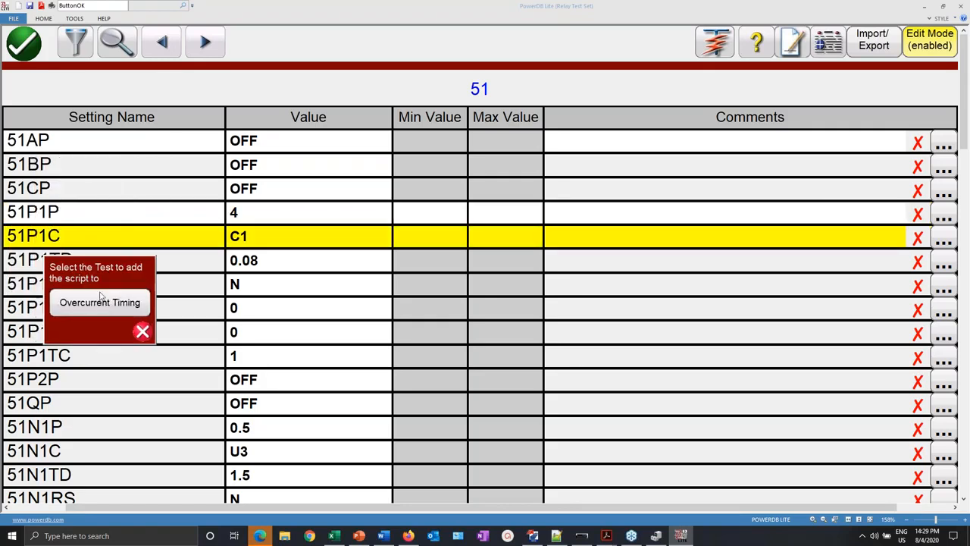
pyautogui.click(101, 304)
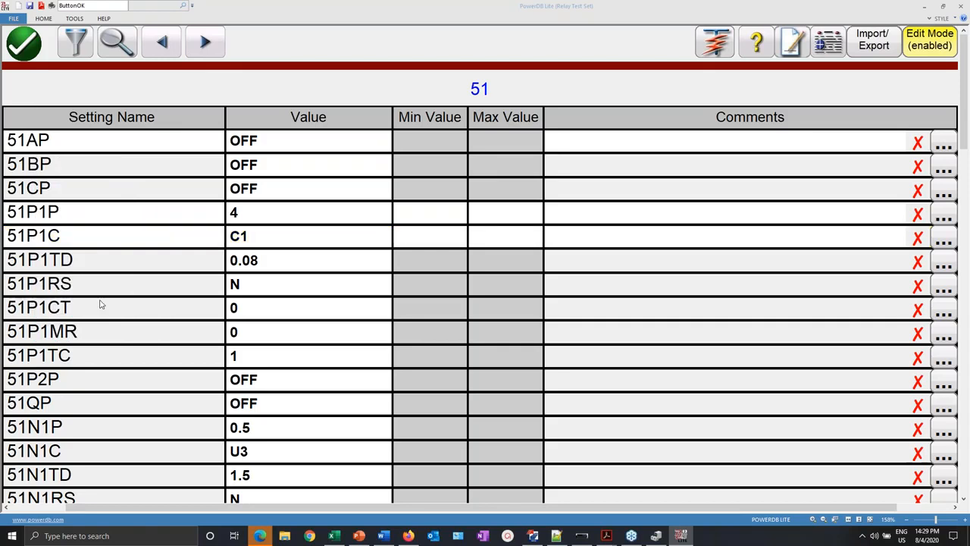
# - Add 51P1TD to the Overcurrent Timing script as well and bring up the test list
pyautogui.rightClick(91, 261)
pyautogui.click(121, 268)
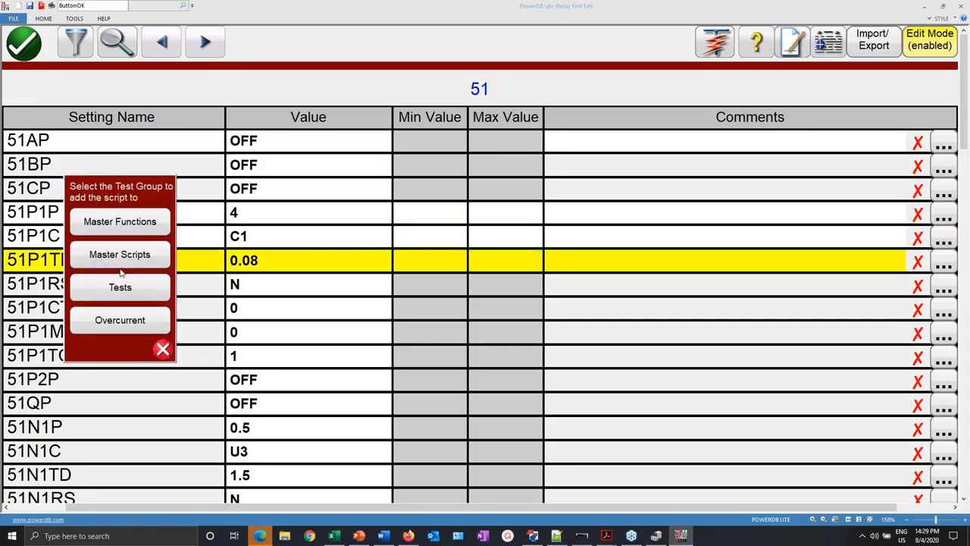
pyautogui.click(123, 322)
pyautogui.click(122, 323)
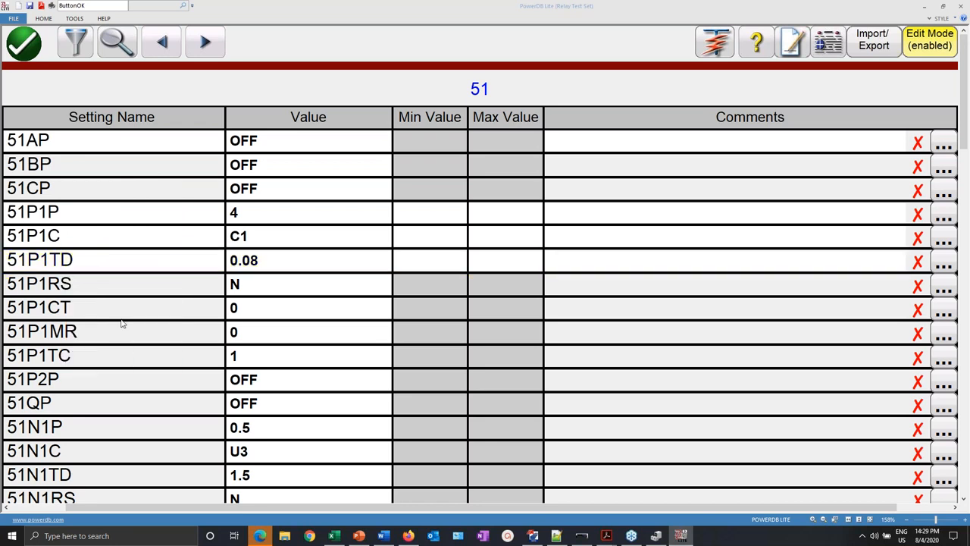
pyautogui.click(717, 43)
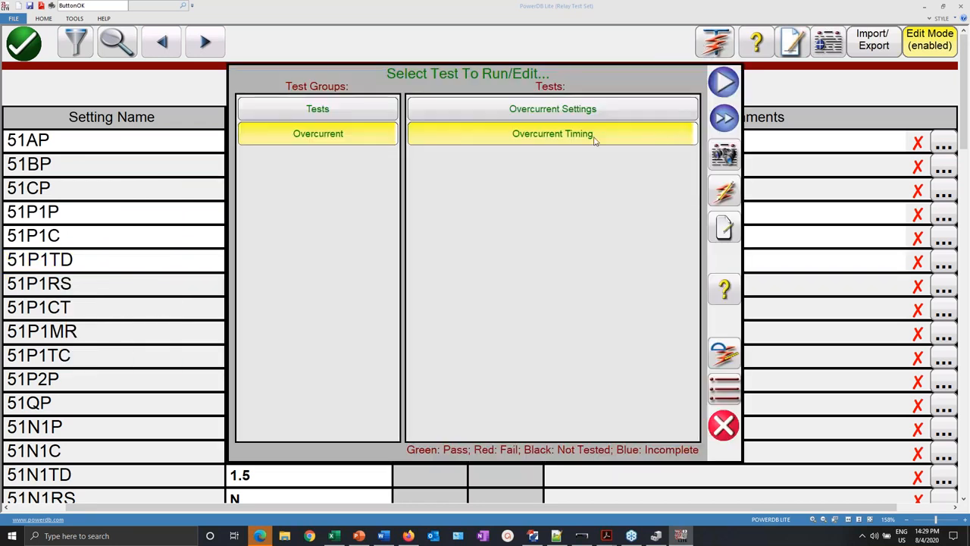
# - Review the s_51P1P, s_51P1C and s_51P1TD lines in Overcurrent Timing's print form, then close it and the test list
pyautogui.click(727, 355)
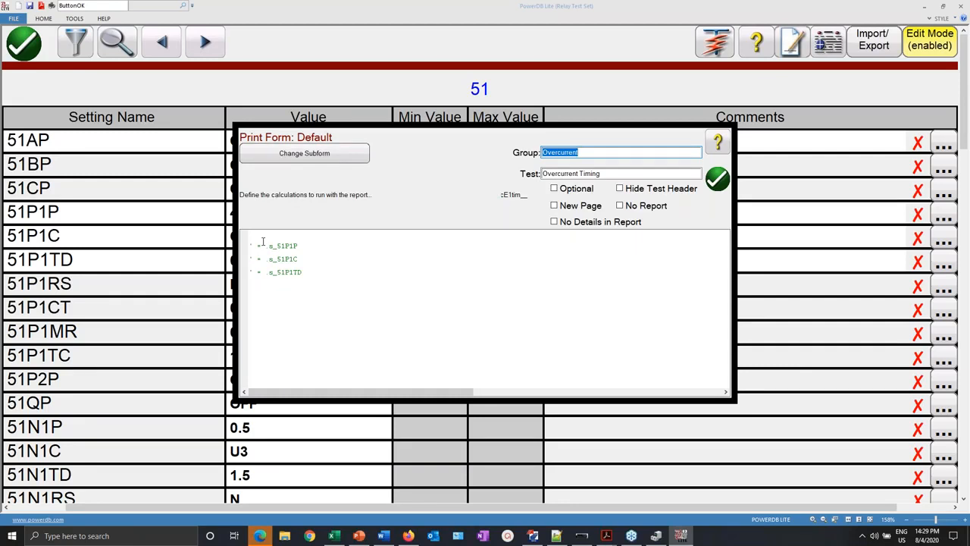
pyautogui.click(302, 248)
pyautogui.moveTo(305, 275); pyautogui.dragTo(245, 245)
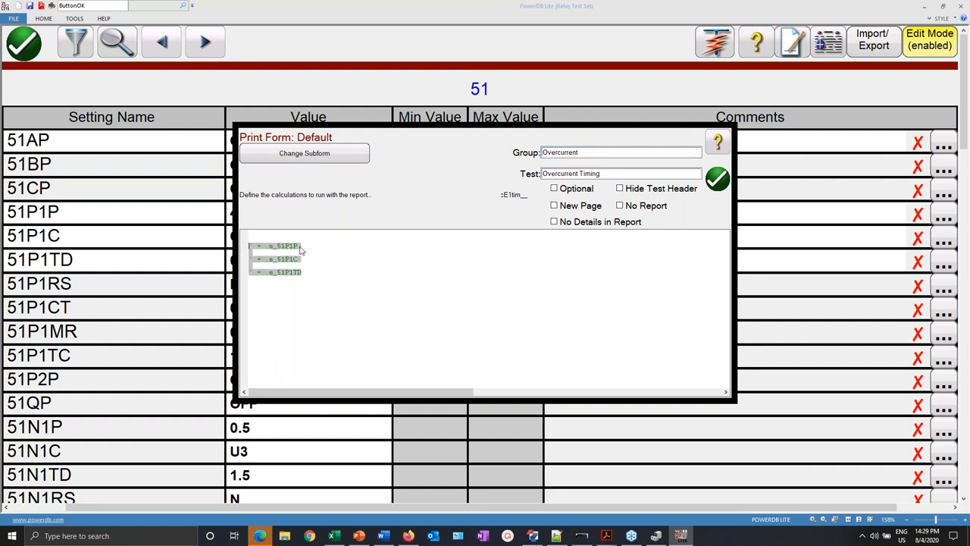
pyautogui.click(251, 232)
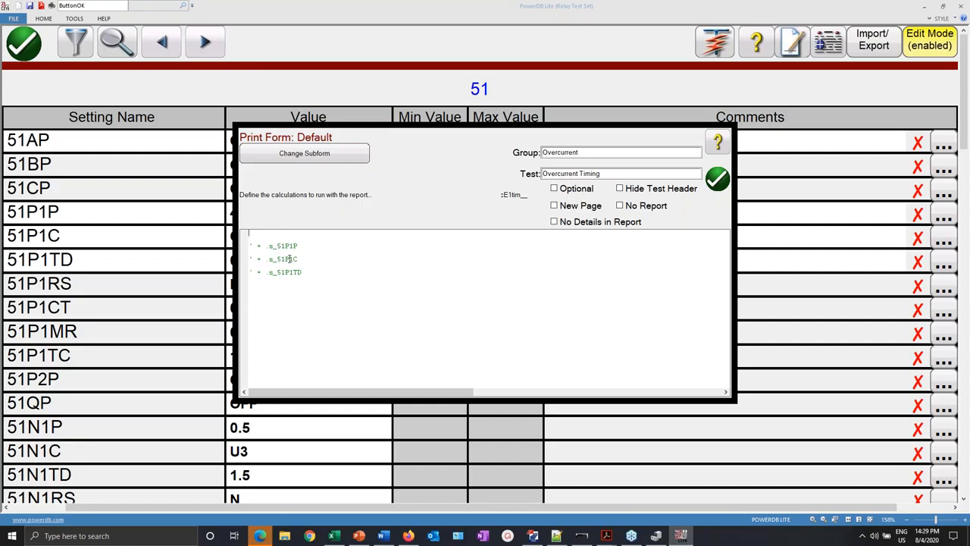
pyautogui.click(718, 179)
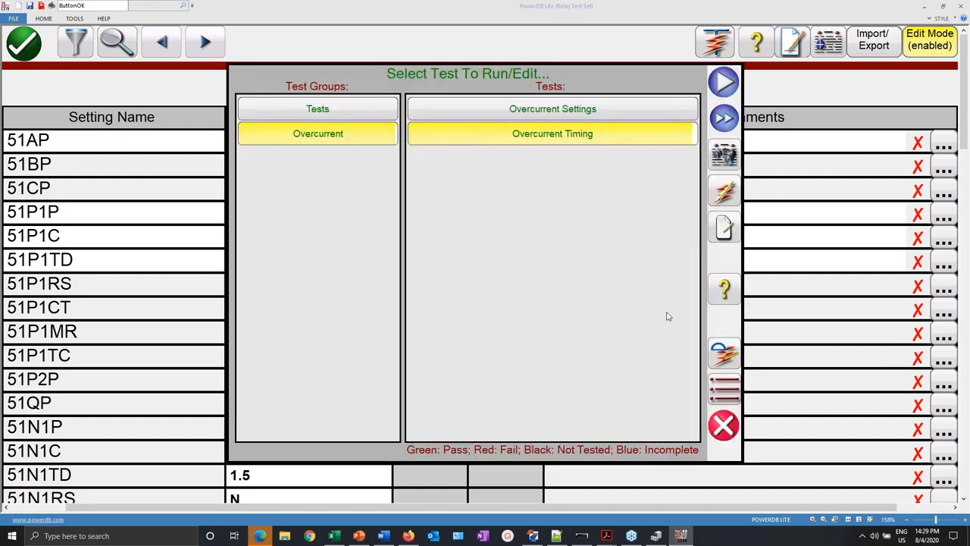
pyautogui.click(726, 423)
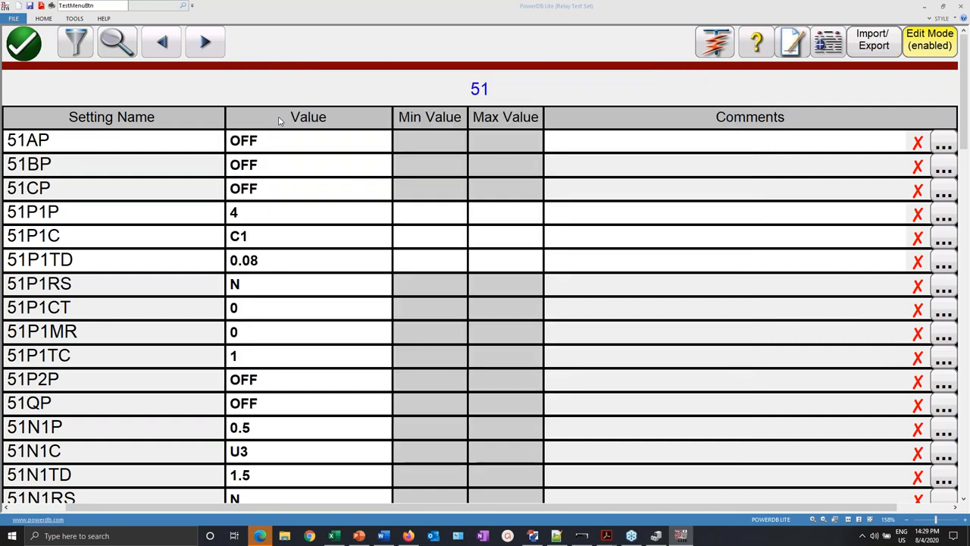
# - Switch to the Element 50 settings and add 50P1P and 50P1D to the Overcurrent Timing script
pyautogui.click(81, 47)
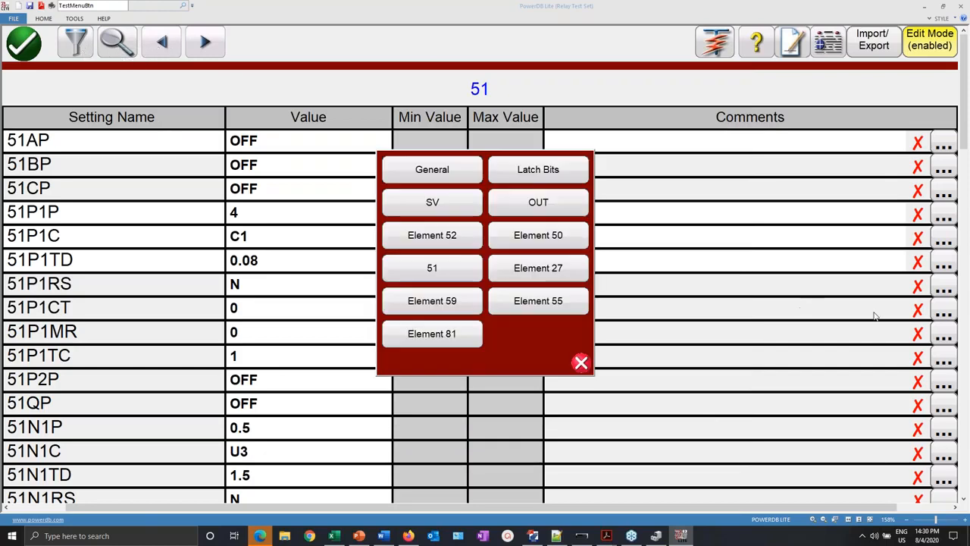
pyautogui.click(552, 235)
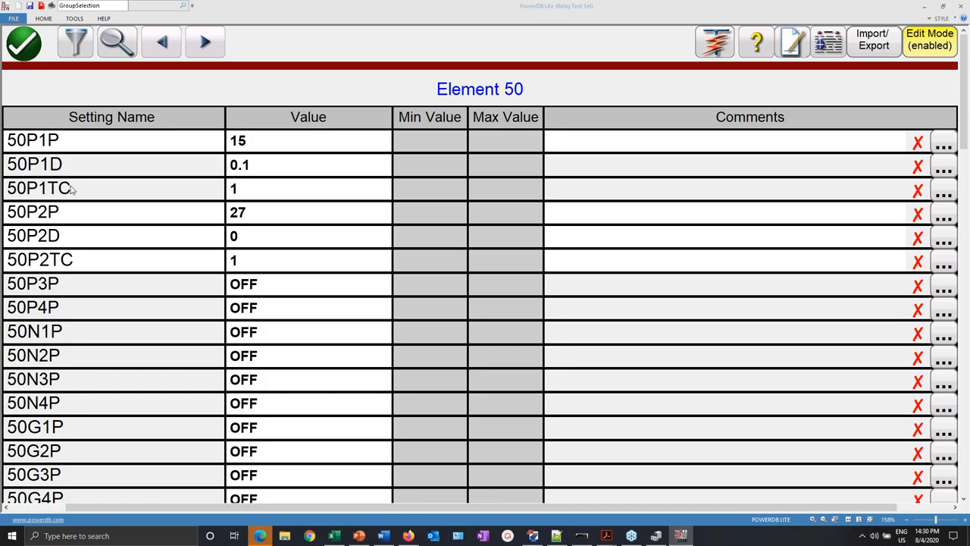
pyautogui.rightClick(45, 138)
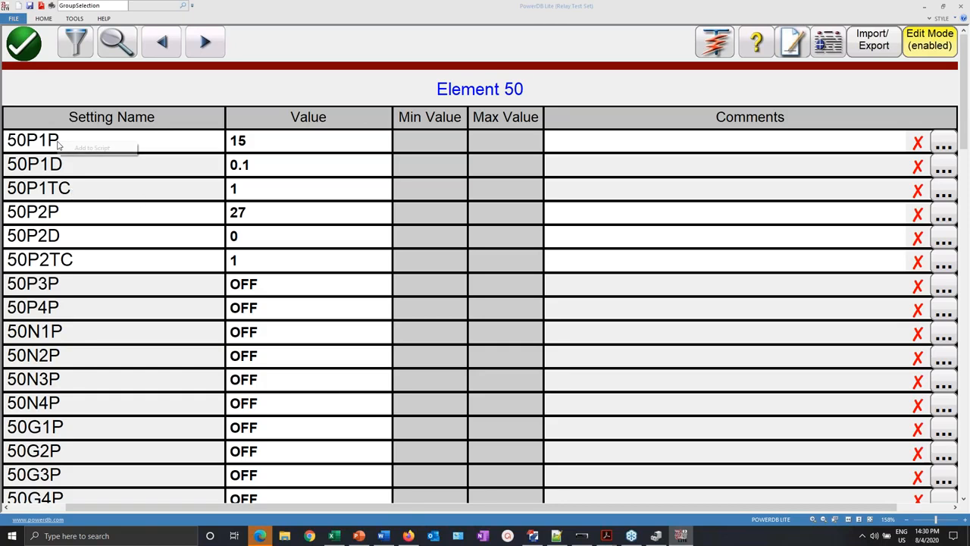
pyautogui.click(97, 148)
pyautogui.click(127, 202)
pyautogui.click(125, 201)
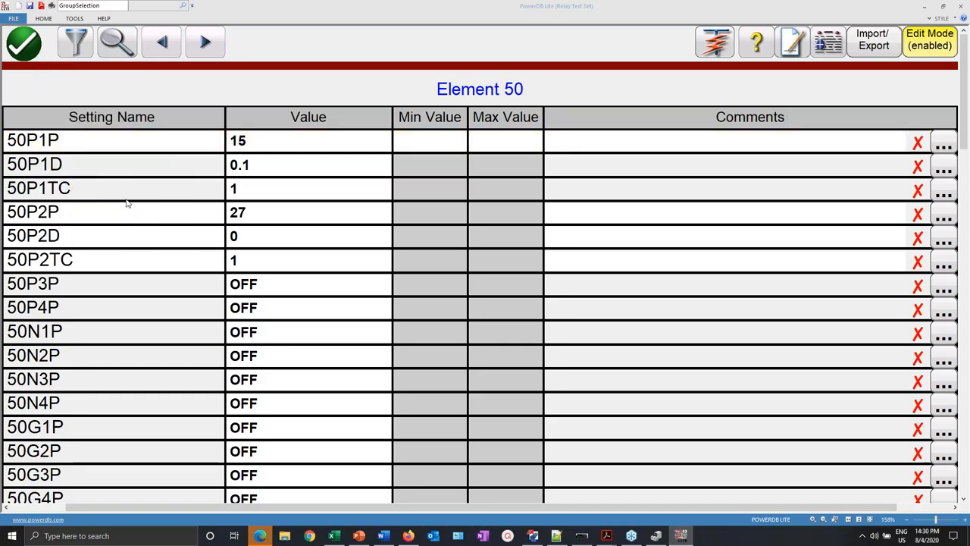
pyautogui.rightClick(98, 167)
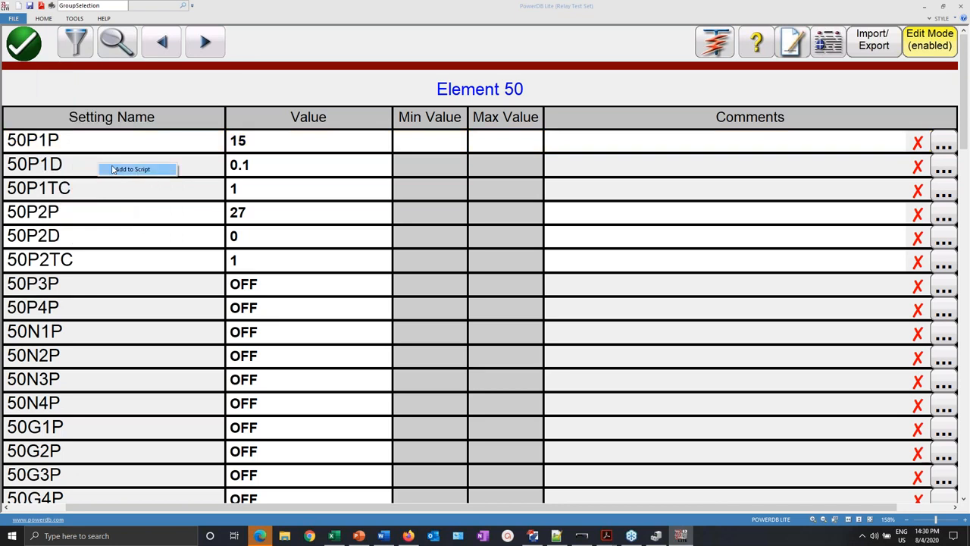
pyautogui.click(115, 169)
pyautogui.click(121, 219)
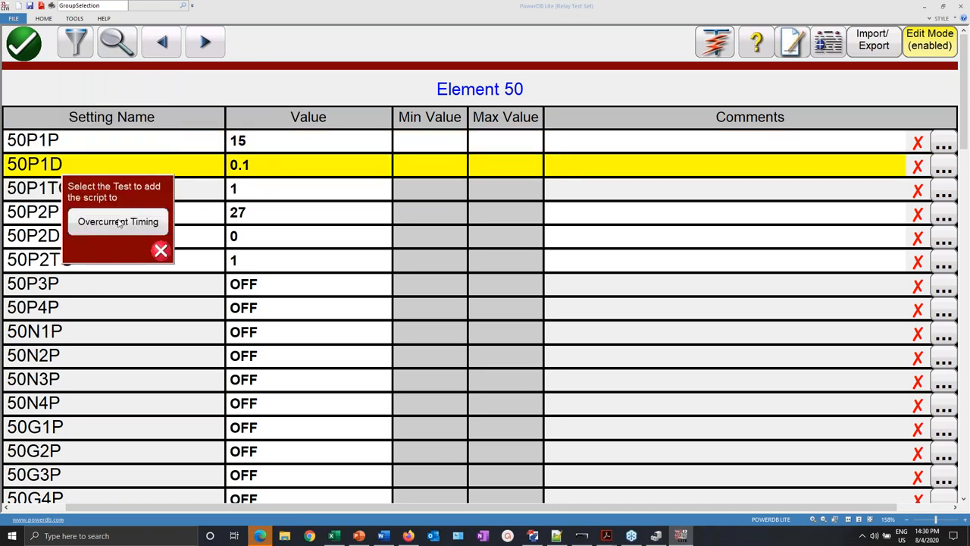
pyautogui.click(119, 159)
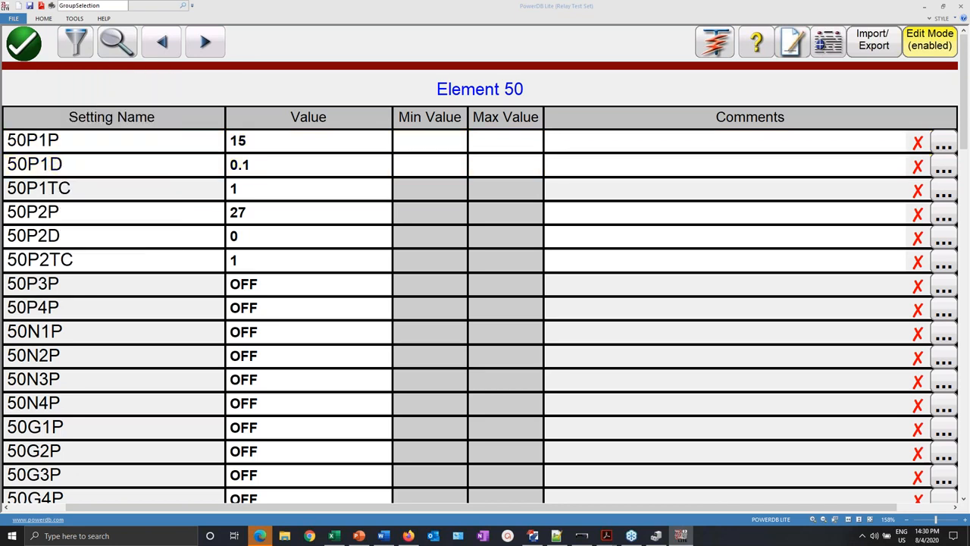
# - Add 50P2P and 50P2D to the Overcurrent Timing script and bring up the test list
pyautogui.rightClick(96, 219)
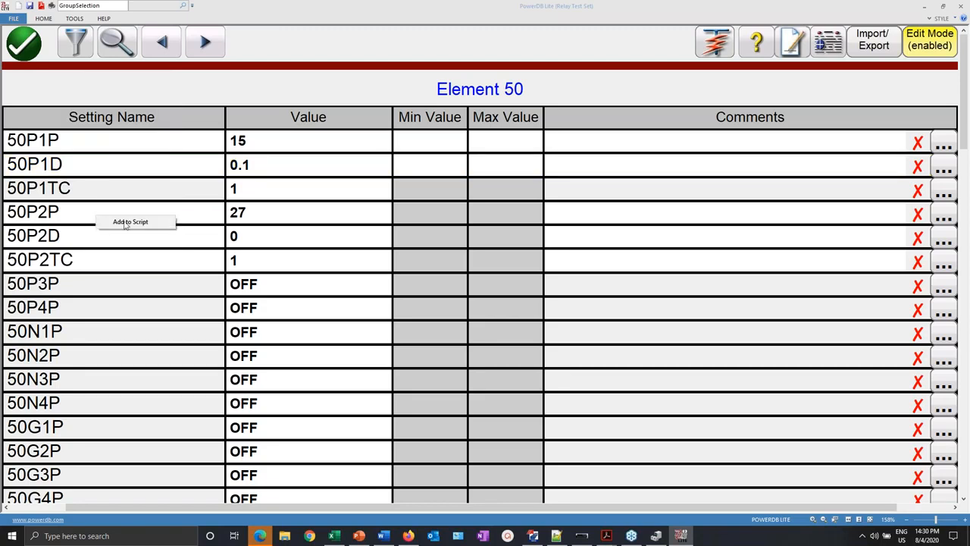
pyautogui.click(126, 225)
pyautogui.click(144, 273)
pyautogui.click(142, 273)
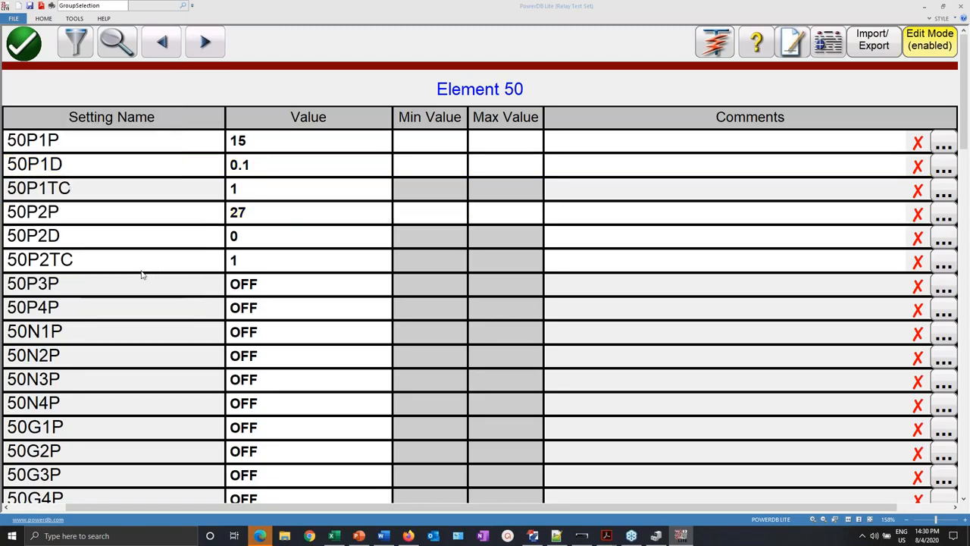
pyautogui.rightClick(110, 243)
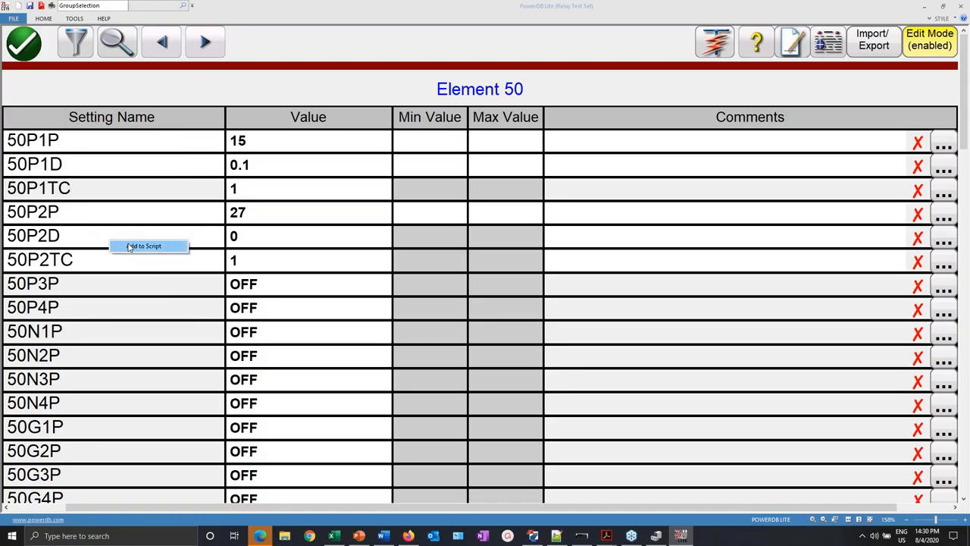
pyautogui.click(129, 247)
pyautogui.click(132, 296)
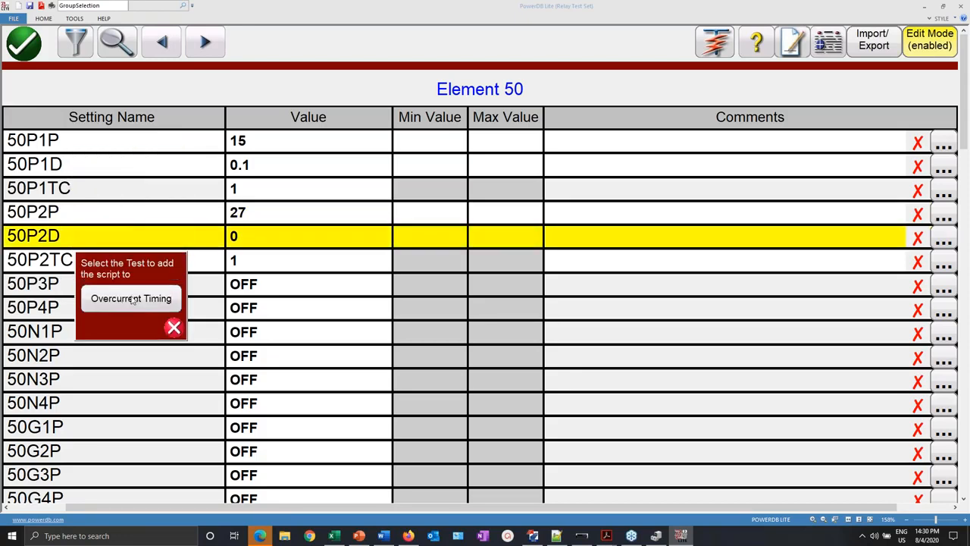
pyautogui.click(132, 298)
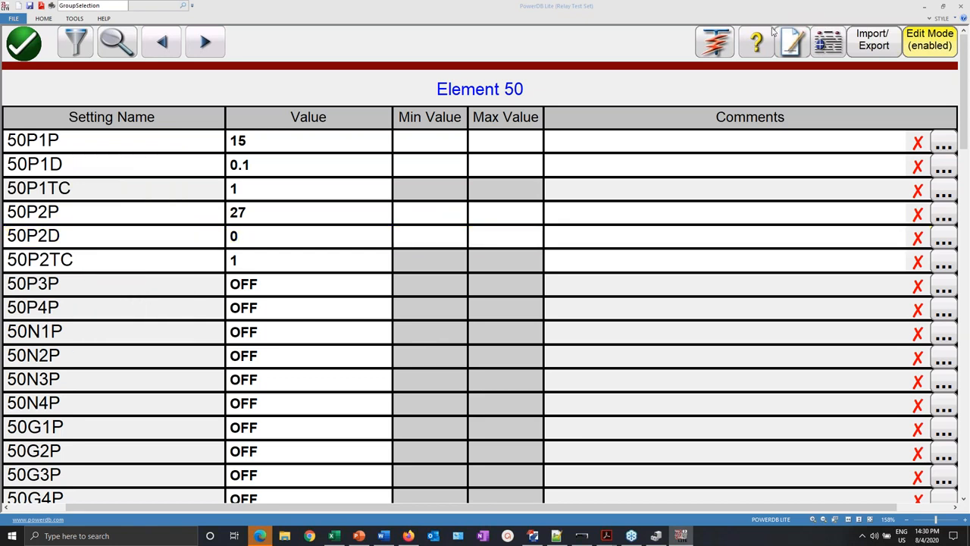
pyautogui.click(715, 45)
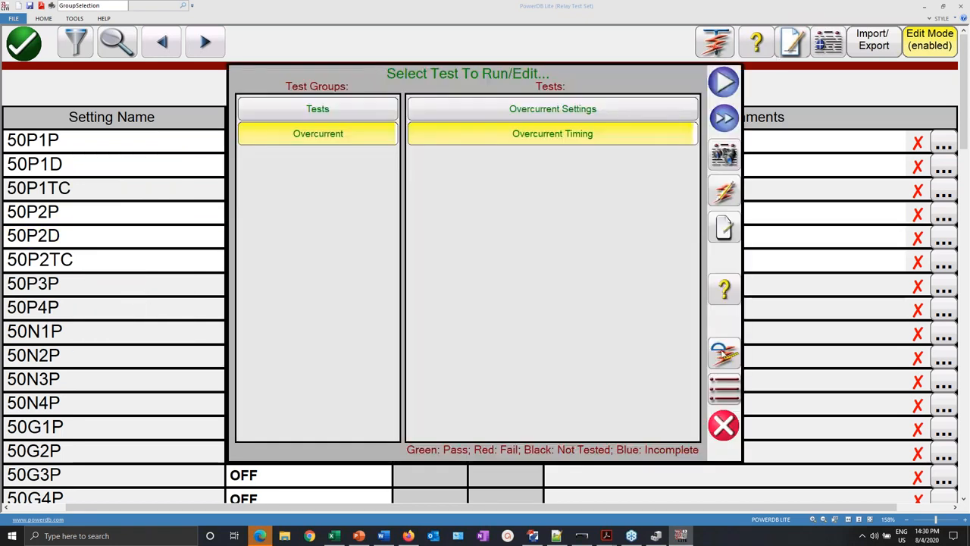
# - Accept the report script form and open the Overcurrent Timing sheet showing the IEC Standard Inverse curve
pyautogui.click(725, 354)
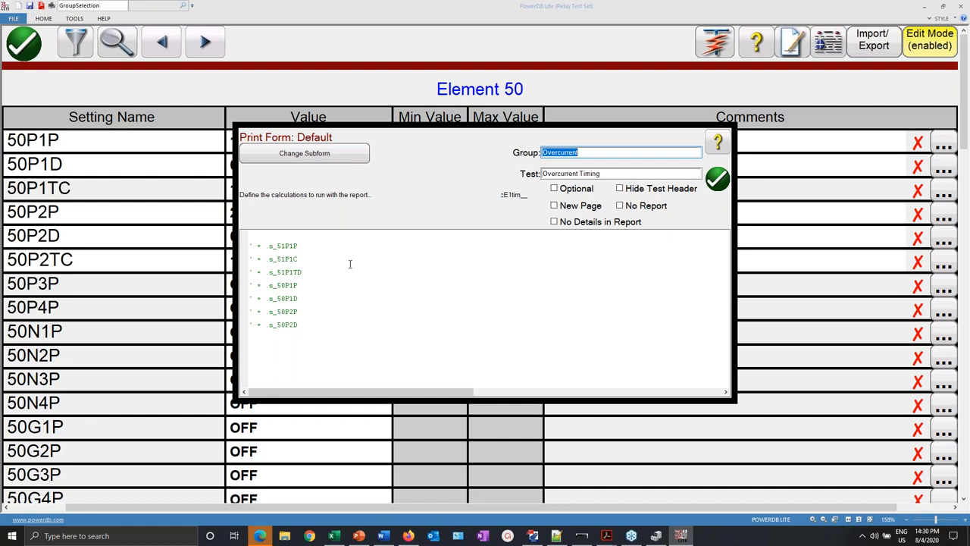
pyautogui.click(727, 181)
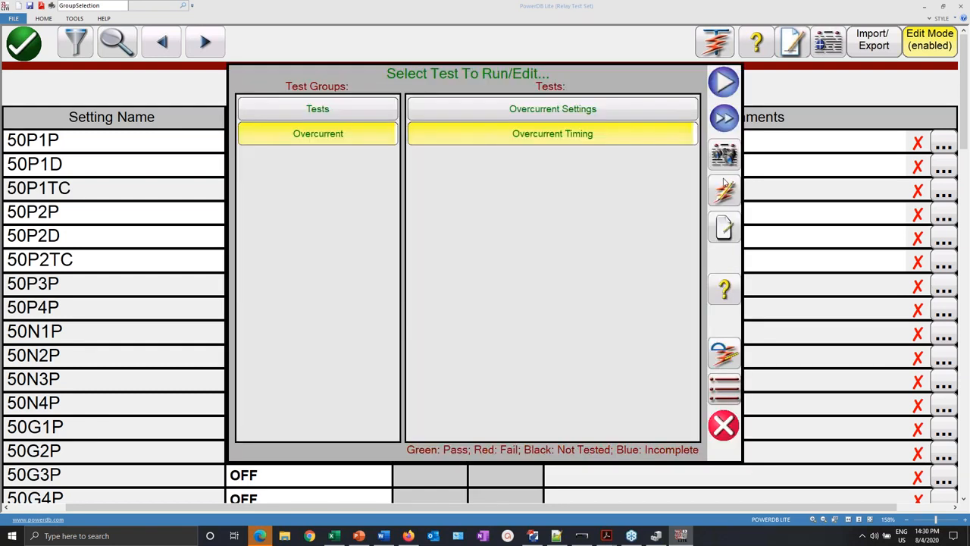
pyautogui.click(726, 194)
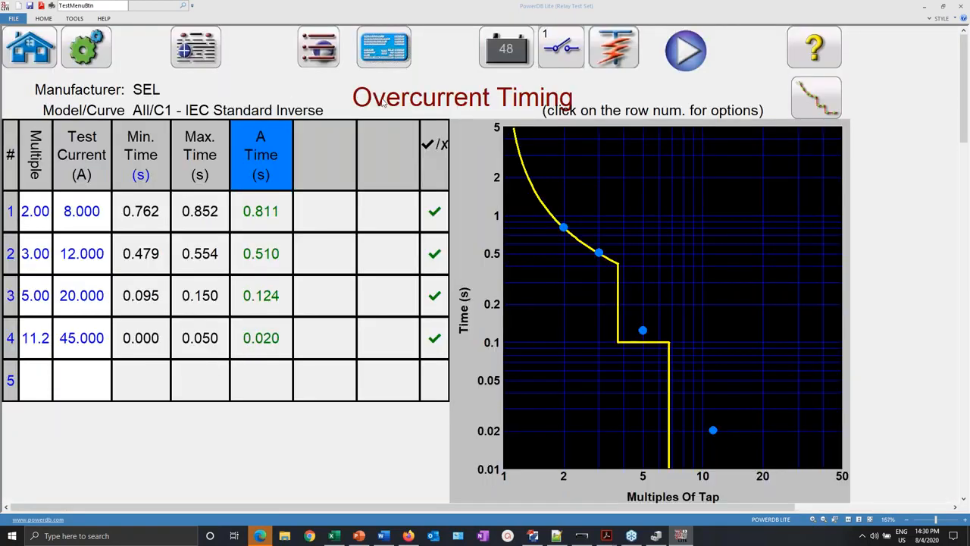
# - On the Overcurrent element page, add the Pickup, Time Dial and Curve settings to the test script
pyautogui.click(384, 47)
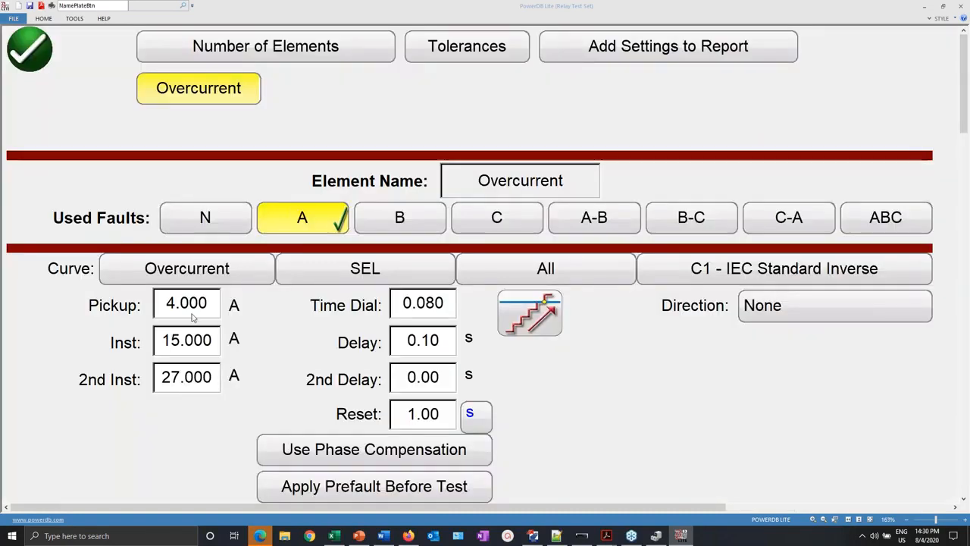
pyautogui.rightClick(184, 306)
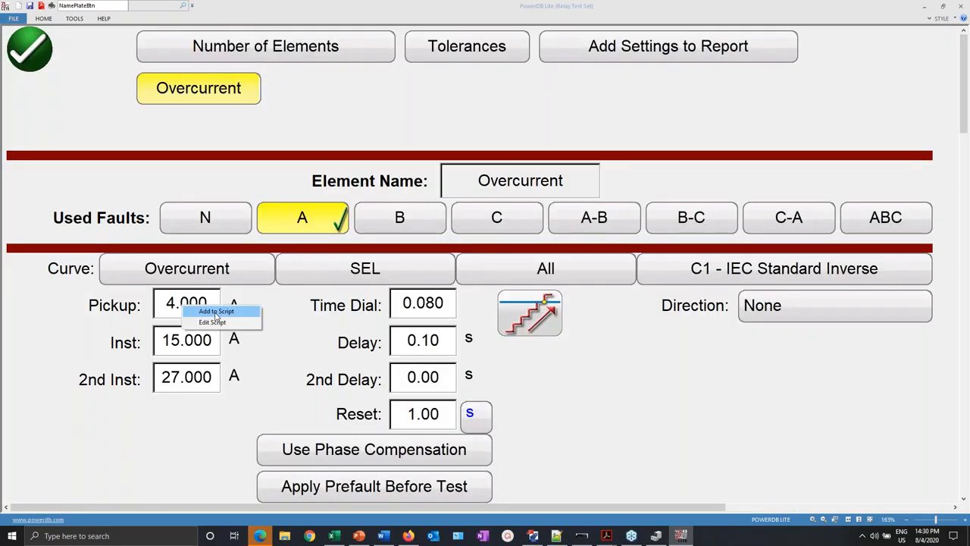
pyautogui.click(215, 312)
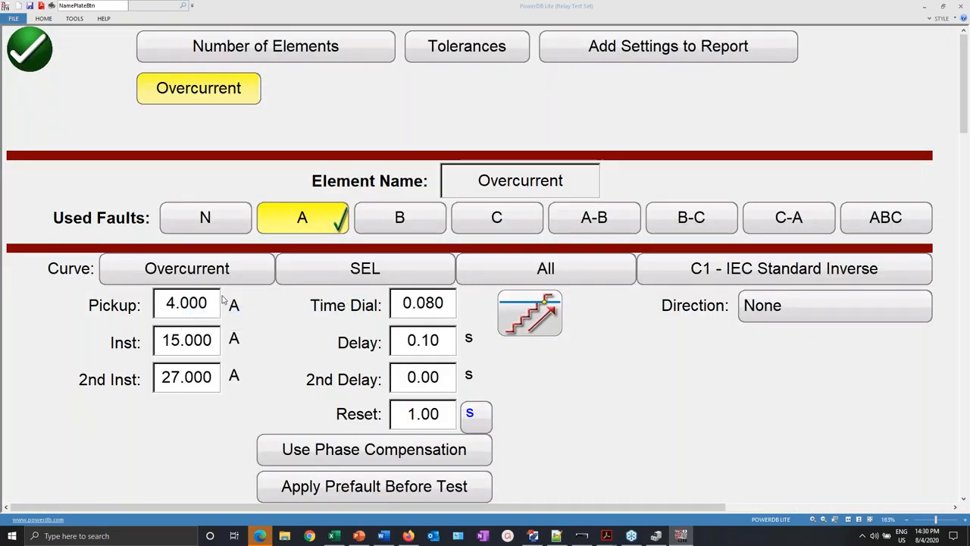
pyautogui.rightClick(437, 307)
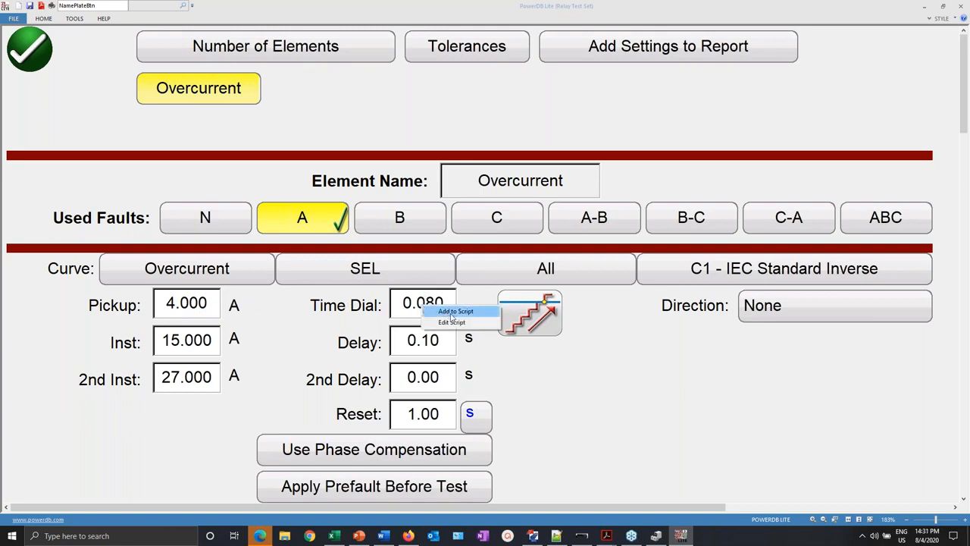
pyautogui.click(452, 313)
pyautogui.rightClick(763, 277)
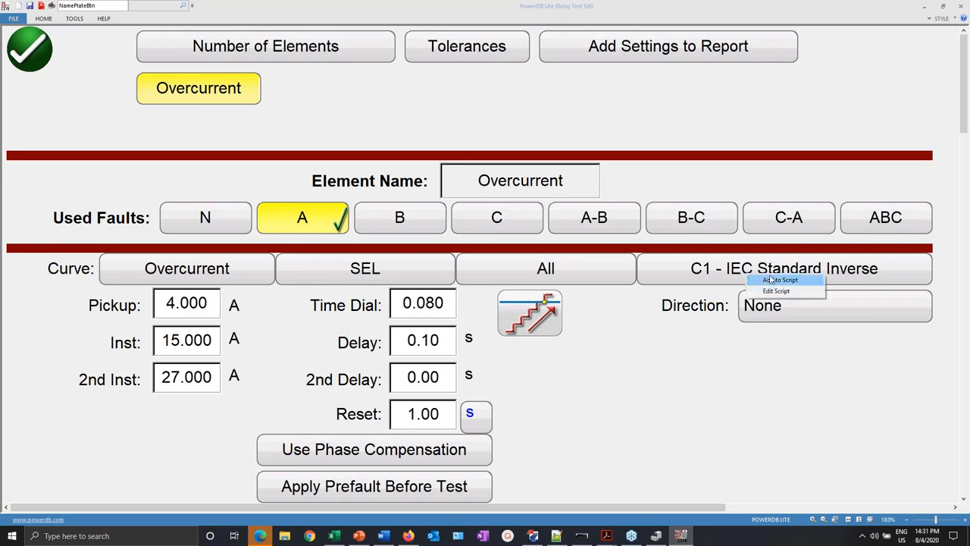
pyautogui.click(768, 280)
# - Add the Inst, Delay, 2nd Inst and 2nd Delay settings to the script and confirm the page
pyautogui.rightClick(173, 342)
pyautogui.click(206, 344)
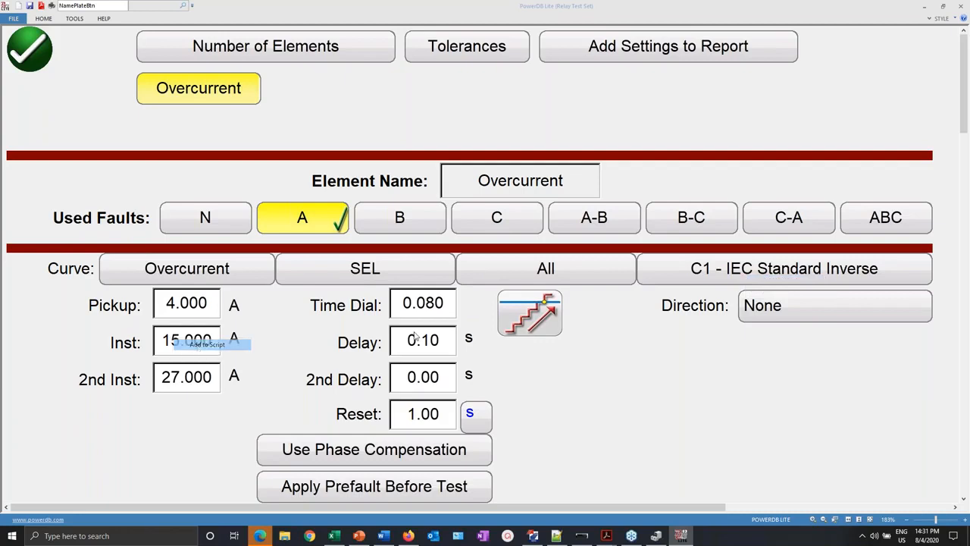
pyautogui.rightClick(404, 340)
pyautogui.click(466, 343)
pyautogui.rightClick(185, 384)
pyautogui.click(220, 388)
pyautogui.rightClick(446, 383)
pyautogui.click(466, 384)
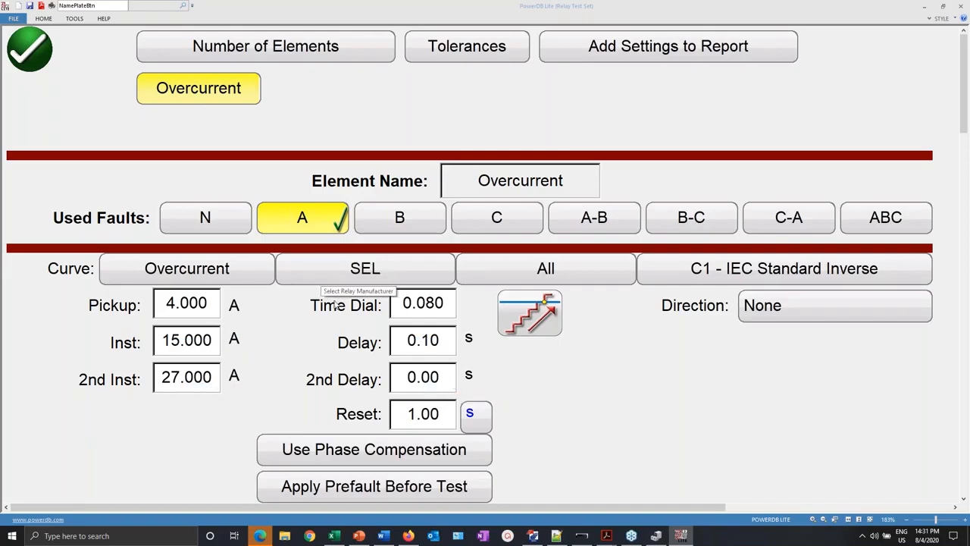
pyautogui.click(30, 43)
# - In the Overcurrent Timing report script, uncomment the SET OI E1 Pickup line and assign it .s_51P1P
pyautogui.click(671, 58)
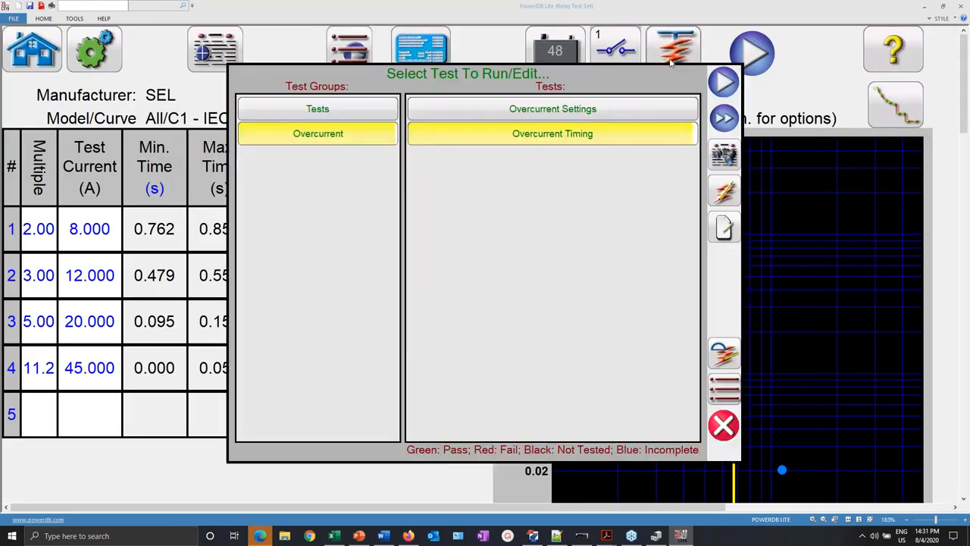
pyautogui.click(728, 353)
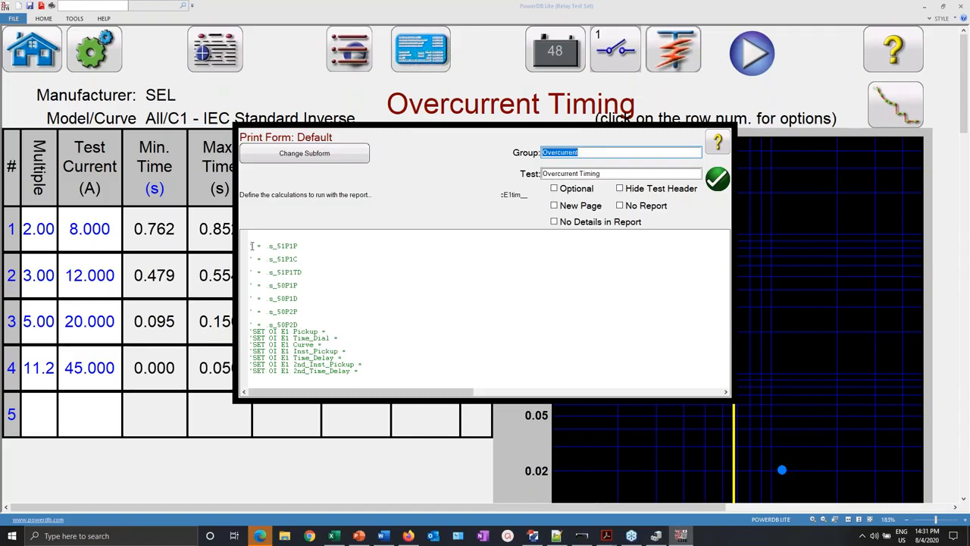
pyautogui.moveTo(251, 245); pyautogui.dragTo(282, 354)
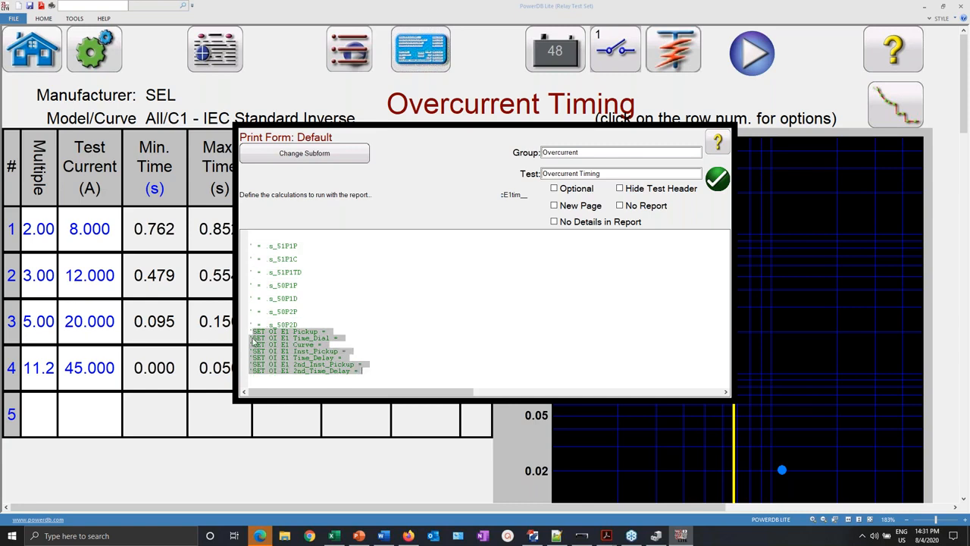
pyautogui.click(252, 333)
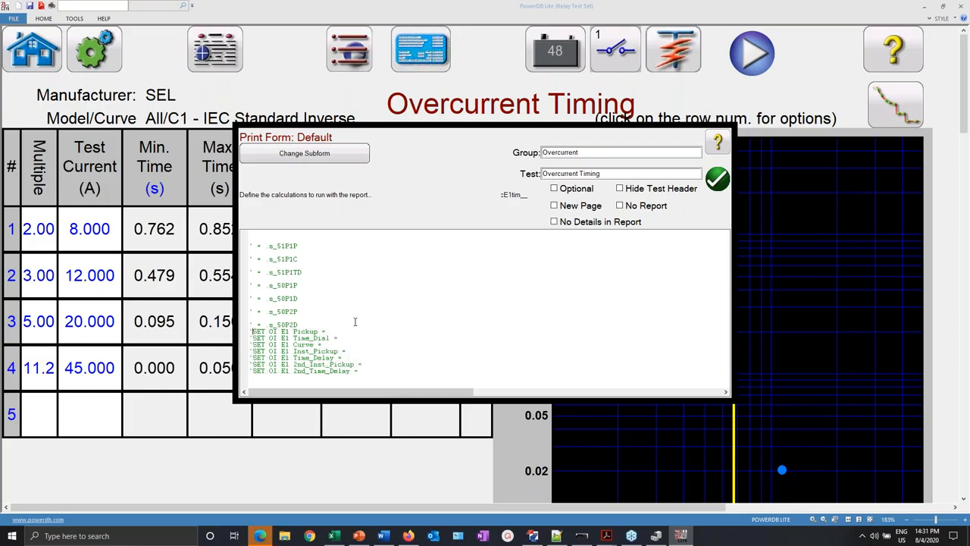
pyautogui.press('Delete')
pyautogui.hotkey('shift', 'End')
pyautogui.hotkey('ctrl', 'c')
pyautogui.press('Down')
pyautogui.hotkey('ctrl', 'v')
# - Assign .s_51P1TD to Time_Dial and remove the leftover 51P1 reference text
pyautogui.click(299, 259)
pyautogui.moveTo(303, 272); pyautogui.dragTo(264, 272)
pyautogui.hotkey('ctrl', 'c')
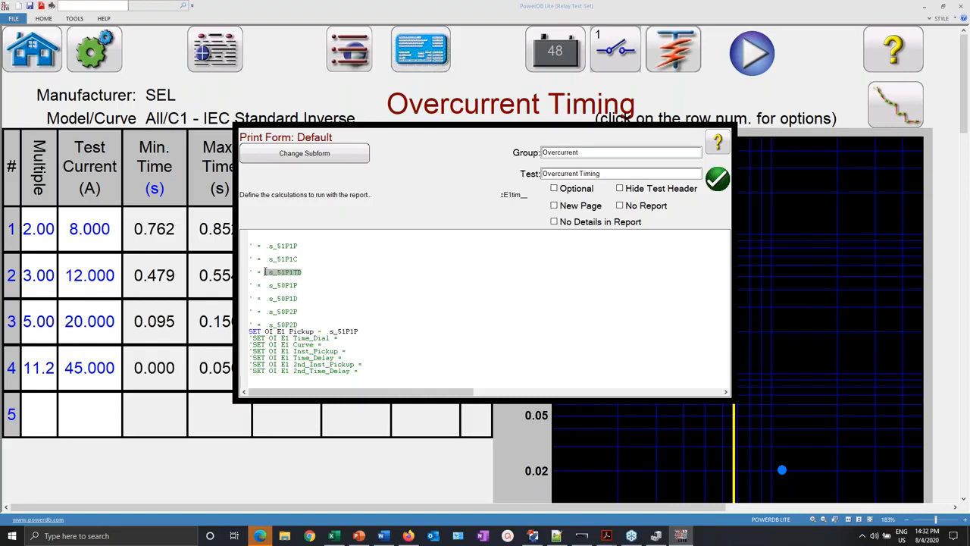
pyautogui.click(342, 339)
pyautogui.hotkey('ctrl', 'v')
pyautogui.moveTo(304, 271); pyautogui.dragTo(261, 270)
pyautogui.press('BackSpace')
pyautogui.moveTo(300, 244); pyautogui.dragTo(268, 245)
pyautogui.press('BackSpace')
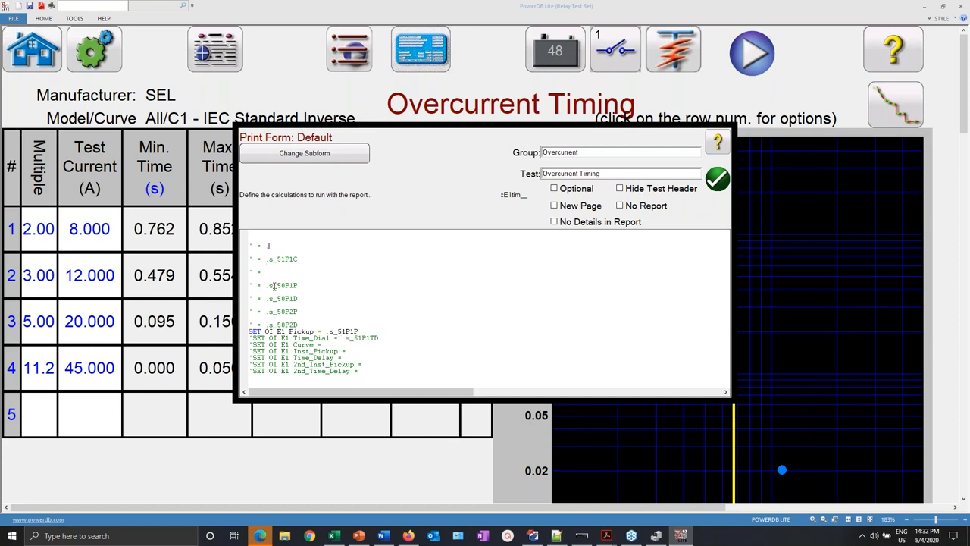
# - Assign .s_50P1P to Inst_Pickup and .s_50P1D to Time_Delay
pyautogui.moveTo(303, 285); pyautogui.dragTo(270, 283)
pyautogui.hotkey('shift', 'Left')
pyautogui.hotkey('ctrl', 'c')
pyautogui.click(351, 350)
pyautogui.hotkey('ctrl', 'v')
pyautogui.moveTo(299, 298); pyautogui.dragTo(267, 297)
pyautogui.hotkey('ctrl', 'x')
pyautogui.click(348, 357)
pyautogui.hotkey('ctrl', 'v')
# - Assign .s_50P2P to 2nd_Inst_Pickup and .s_50P2D to 2nd_Time_Delay
pyautogui.moveTo(304, 312); pyautogui.dragTo(264, 312)
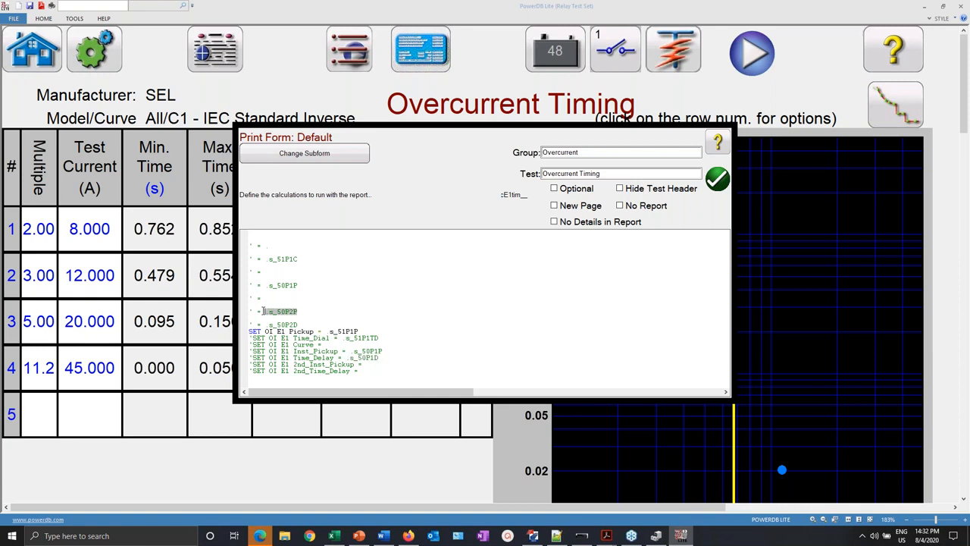
pyautogui.hotkey('ctrl', 'x')
pyautogui.click(386, 368)
pyautogui.hotkey('ctrl', 'v')
pyautogui.moveTo(304, 325); pyautogui.dragTo(263, 324)
pyautogui.hotkey('ctrl', 'x')
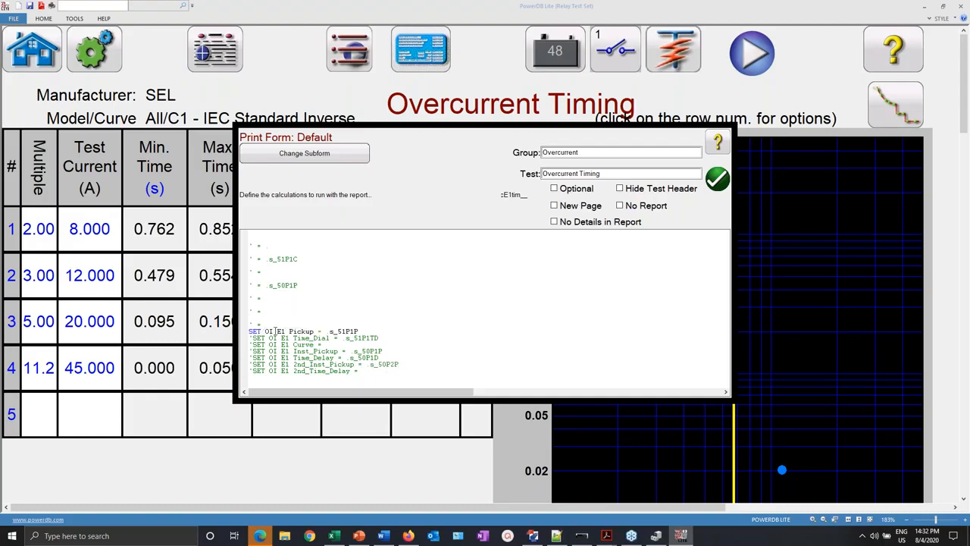
pyautogui.hotkey('ctrl', 'v')
# - Uncomment the 2nd_Time_Delay, 2nd_Inst_Pickup, Time_Delay and Inst_Pickup SET lines
pyautogui.click(252, 370)
pyautogui.press('BackSpace')
pyautogui.press('Up')
pyautogui.press('Delete')
pyautogui.press('Up')
pyautogui.press('Delete')
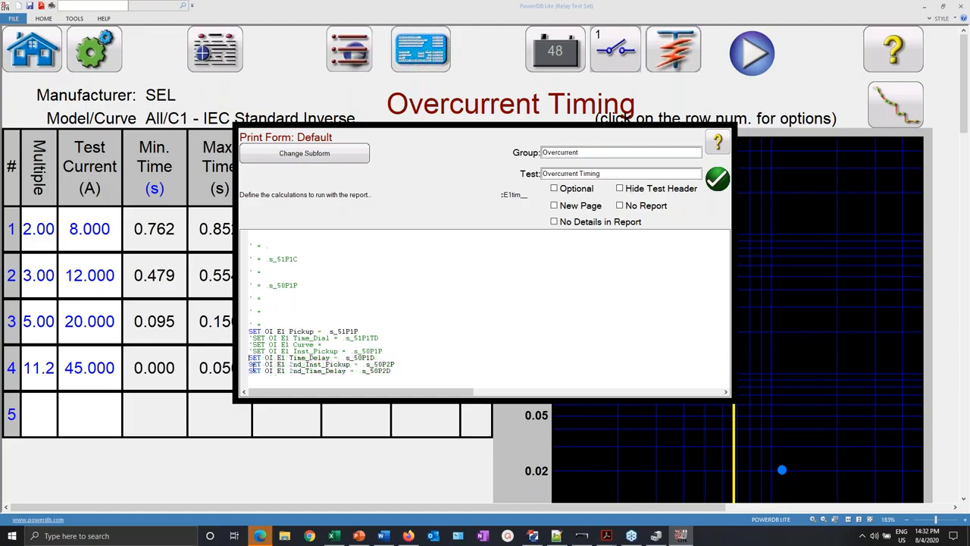
pyautogui.press('Up')
pyautogui.press('Delete')
# - Delete the empty and leftover reference lines above the SET OI E1 block
pyautogui.press('Up')
pyautogui.press('Up')
pyautogui.press('Delete')
pyautogui.press('Up')
pyautogui.press('Up')
pyautogui.press('Right')
pyautogui.hotkey('shift', 'Up')
pyautogui.hotkey('shift', 'Up')
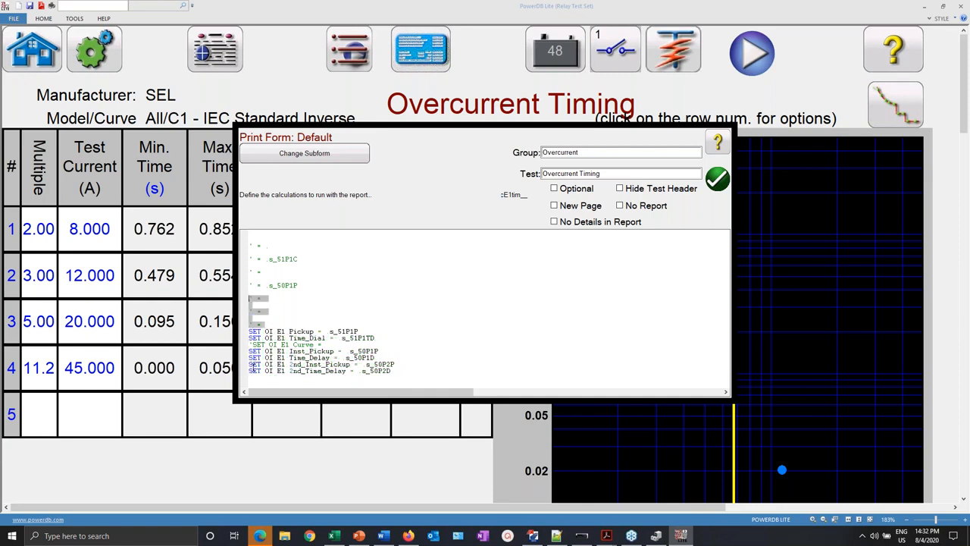
pyautogui.press('Delete')
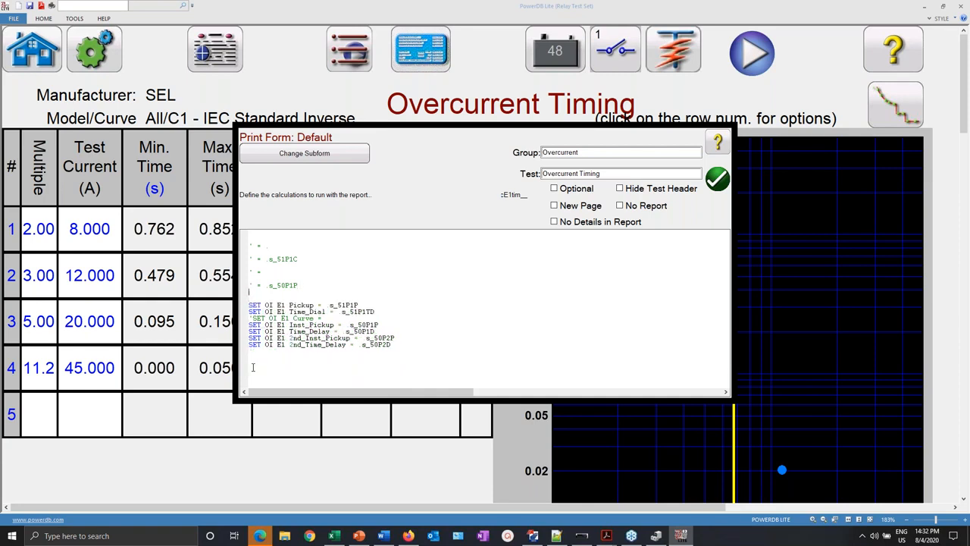
pyautogui.press('Up')
pyautogui.press('Up')
pyautogui.press('Up')
pyautogui.press('Up')
pyautogui.press('Down')
pyautogui.hotkey('shift', 'Right')
pyautogui.hotkey('shift', 'Right')
pyautogui.hotkey('shift', 'Right')
pyautogui.hotkey('shift', 'Right')
pyautogui.hotkey('shift', 'Right')
pyautogui.hotkey('shift', 'Right')
pyautogui.hotkey('shift', 'Right')
pyautogui.hotkey('shift', 'Right')
pyautogui.hotkey('shift', 'Right')
pyautogui.hotkey('shift', 'Right')
pyautogui.hotkey('shift', 'Right')
pyautogui.hotkey('shift', 'Right')
pyautogui.hotkey('shift', 'Right')
pyautogui.hotkey('shift', 'Right')
pyautogui.hotkey('shift', 'Right')
pyautogui.hotkey('shift', 'Right')
pyautogui.hotkey('shift', 'Right')
pyautogui.hotkey('shift', 'Right')
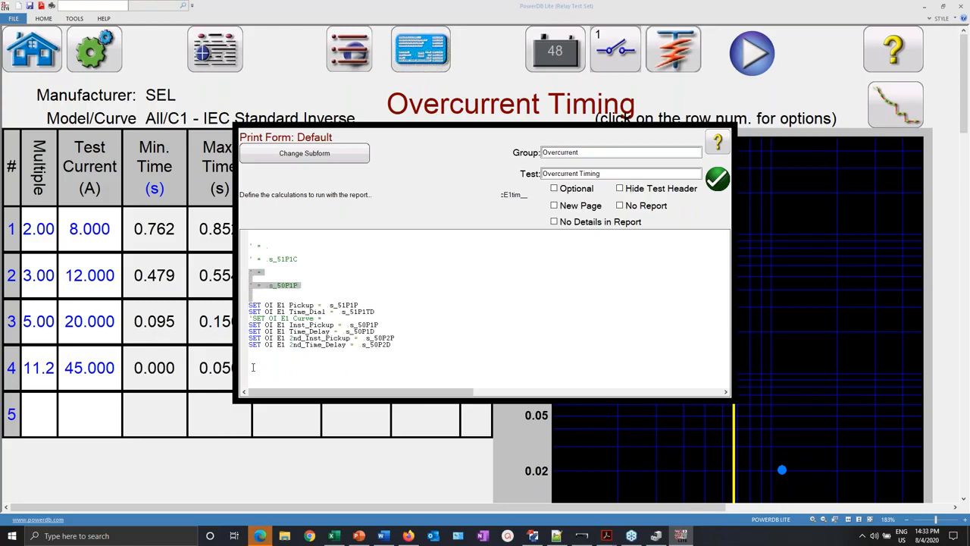
pyautogui.press('Delete')
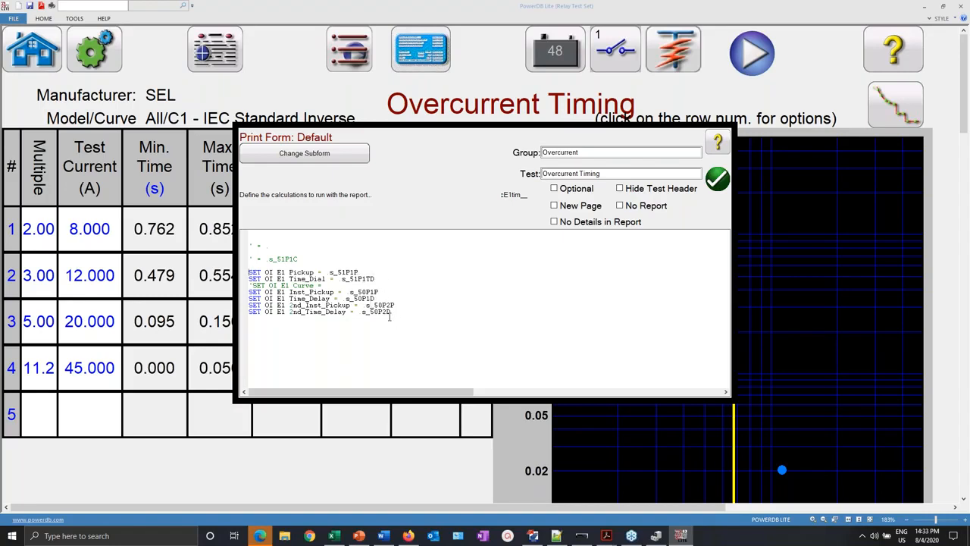
# - Move the commented Curve line beneath the s_51P1C reference, add a blank line, and save the script
pyautogui.moveTo(333, 285); pyautogui.dragTo(250, 285)
pyautogui.press('Delete')
pyautogui.hotkey('ctrl', 'z')
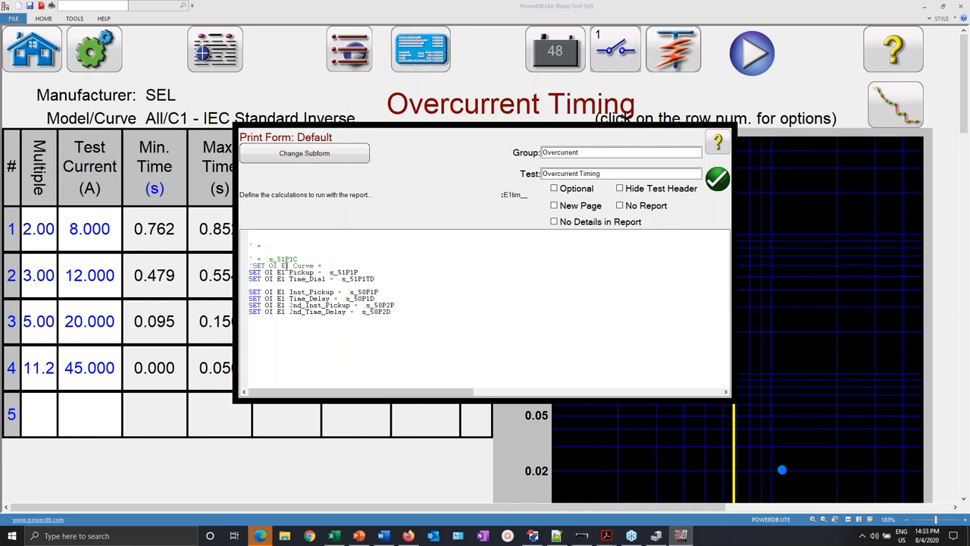
pyautogui.press('Return')
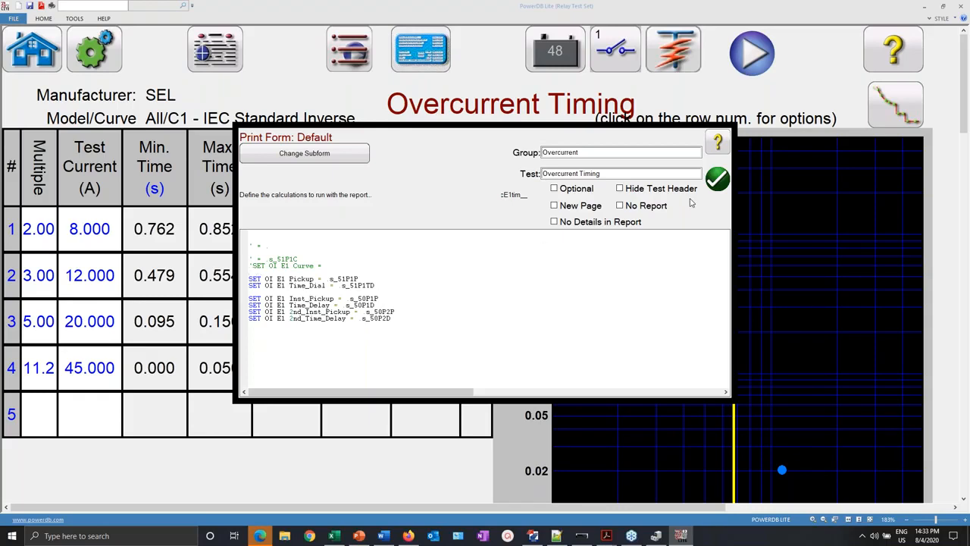
pyautogui.click(718, 178)
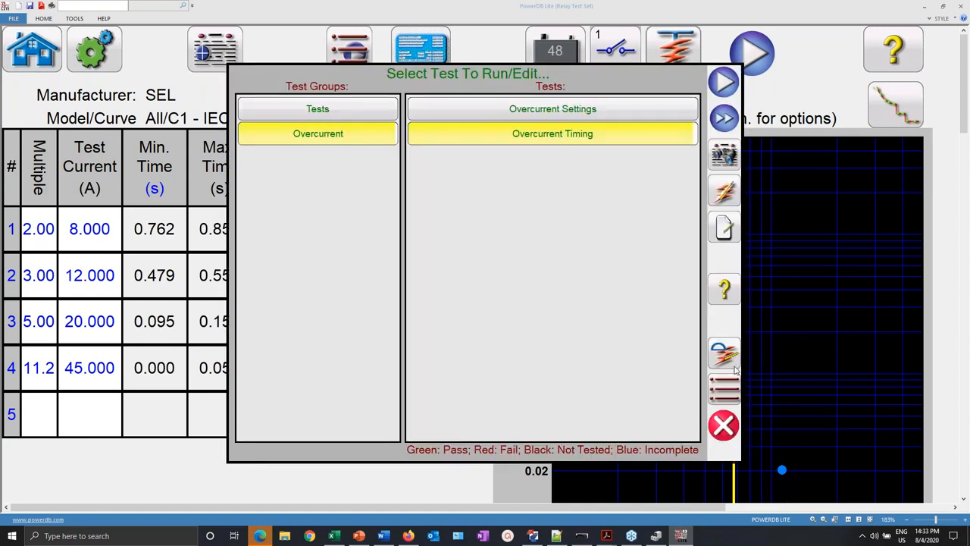
# - In QuickSet, change the 51P1P pickup to 6.00
pyautogui.click(531, 538)
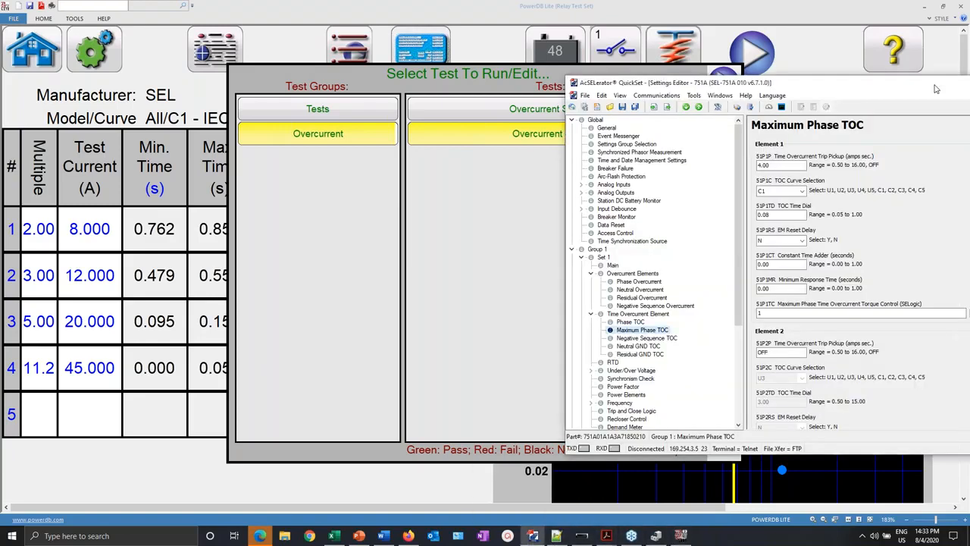
pyautogui.moveTo(934, 88); pyautogui.dragTo(725, 50)
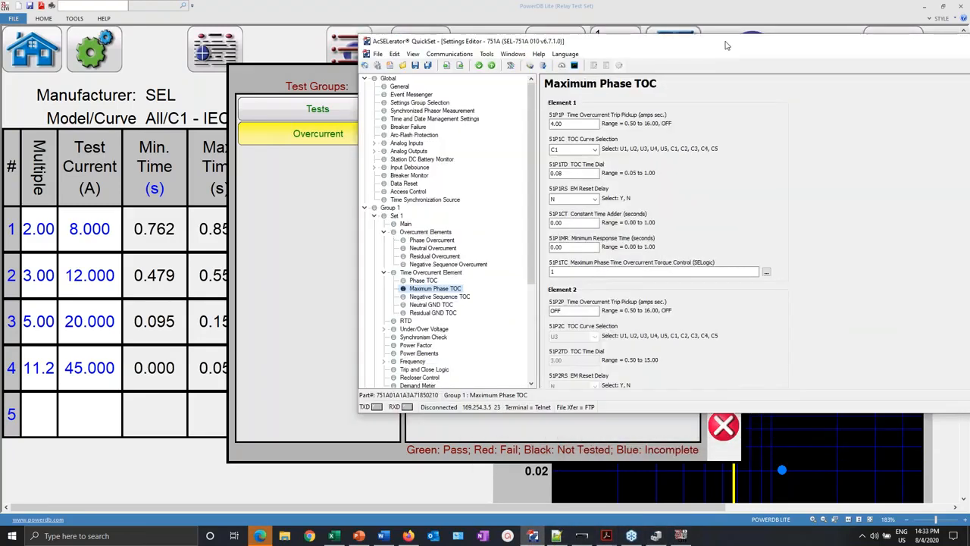
pyautogui.click(550, 127)
pyautogui.press('BackSpace')
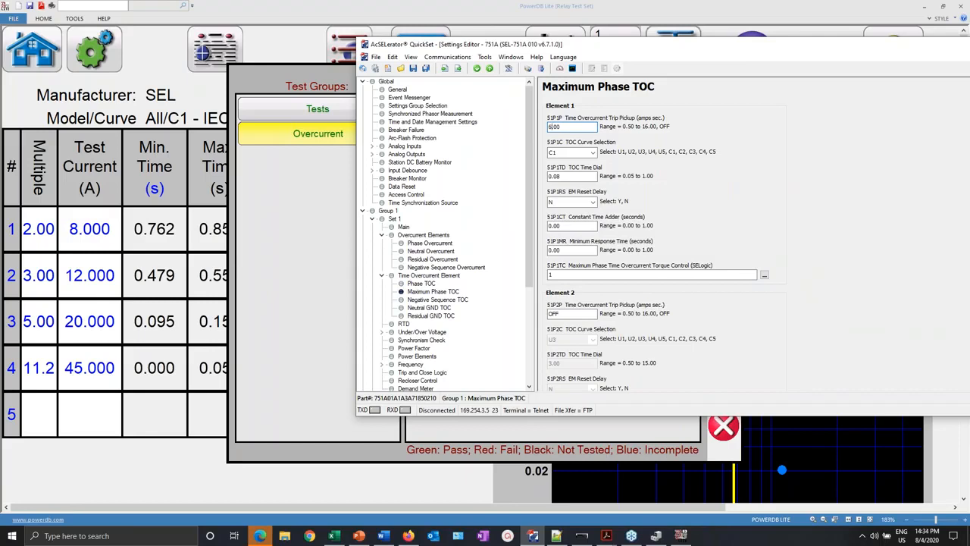
# - Set 50P1P to 19.00 and 50P2P to 30.00, then start sending the active settings
pyautogui.click(430, 244)
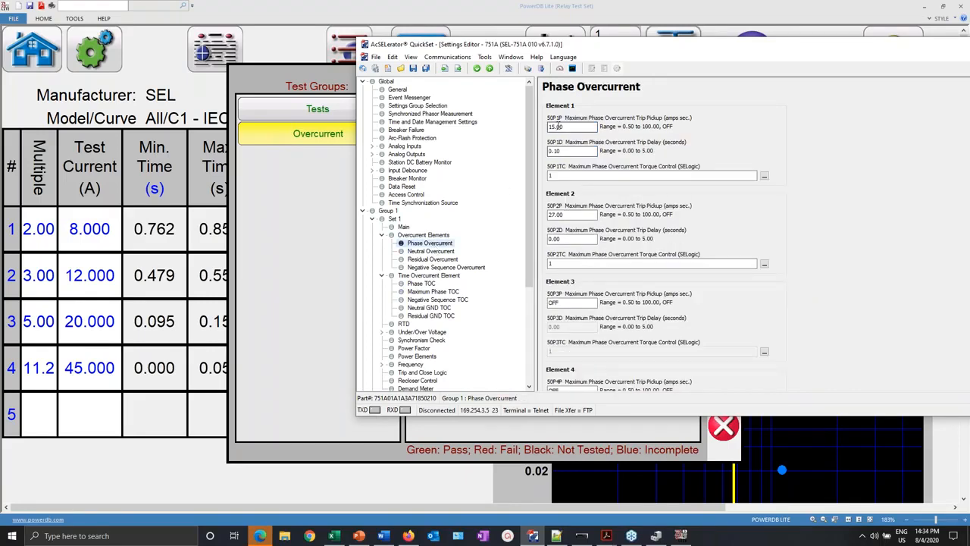
pyautogui.click(553, 126)
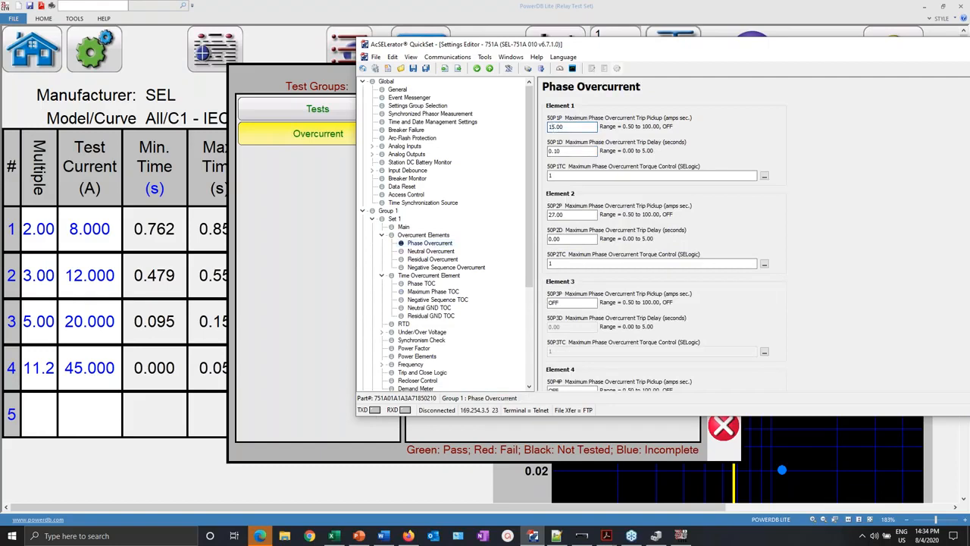
pyautogui.write('9')
pyautogui.click(556, 214)
pyautogui.write('30')
pyautogui.click(457, 60)
pyautogui.click(457, 59)
pyautogui.click(458, 69)
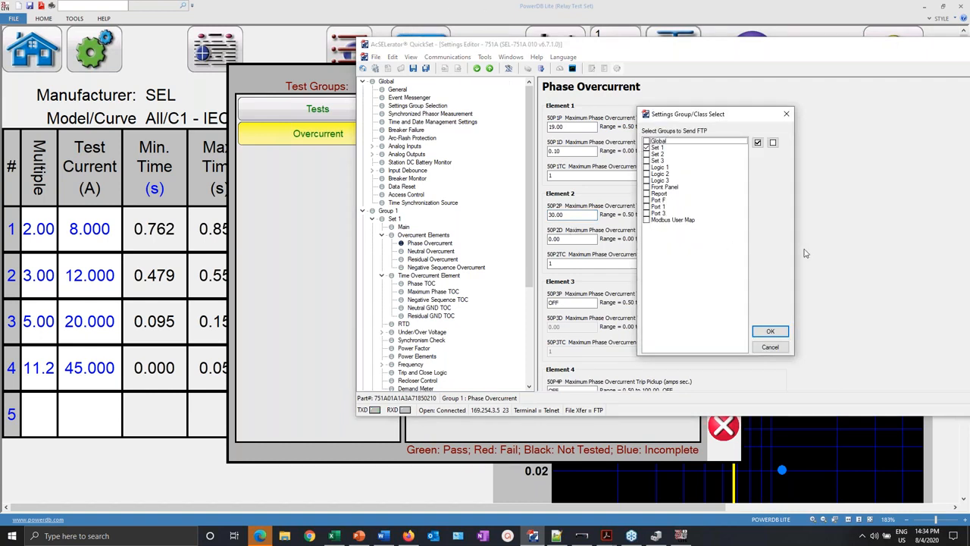
# - Send only Set 1 to the relay, confirm the warning, and return to PowerDB Lite's test list
pyautogui.click(770, 332)
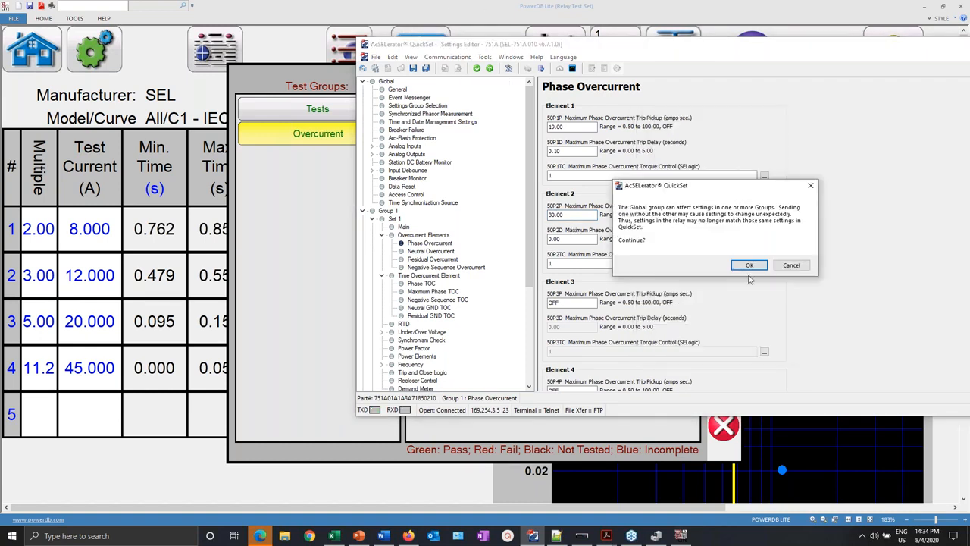
pyautogui.click(754, 266)
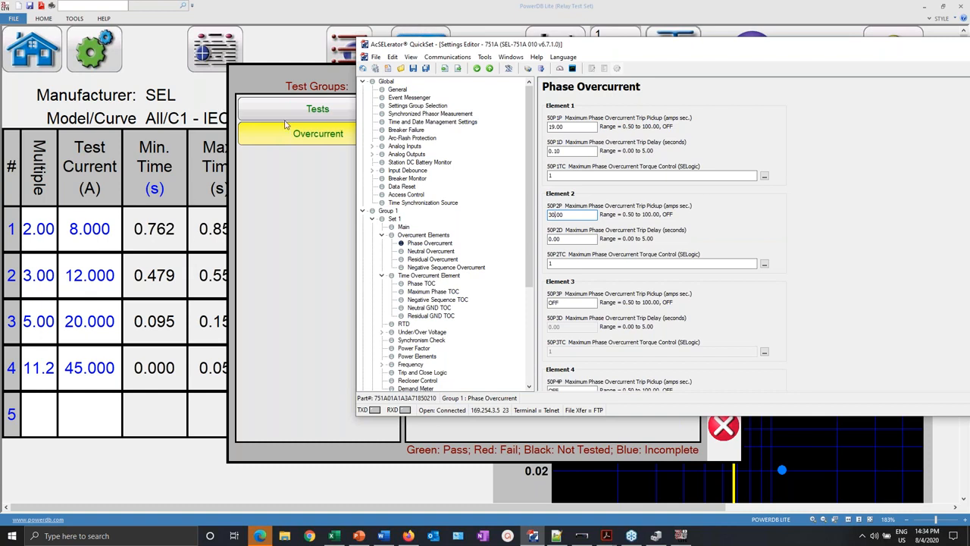
pyautogui.click(142, 191)
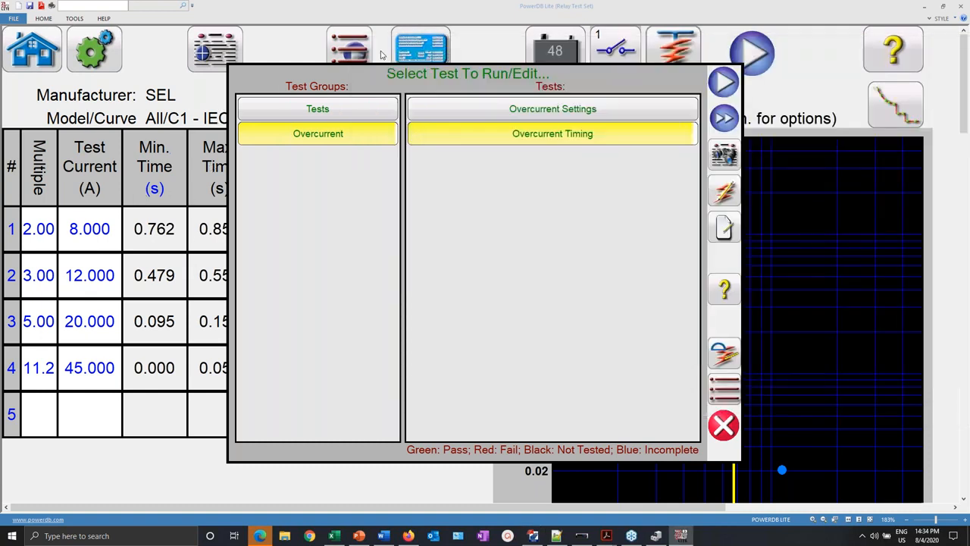
# - Read the relay's settings back into PowerDB as new settings, giving 50P1P 19 and 50P2P 30
pyautogui.click(724, 426)
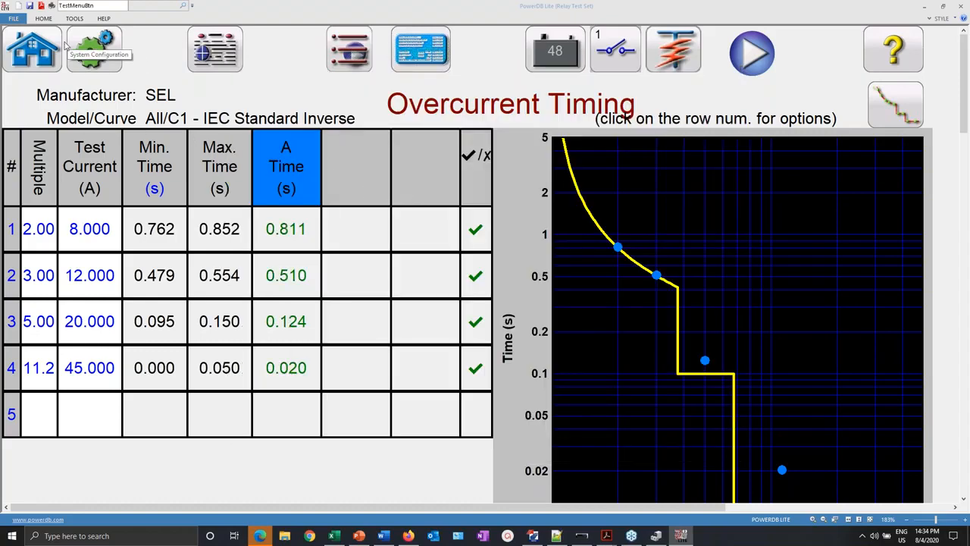
pyautogui.click(33, 54)
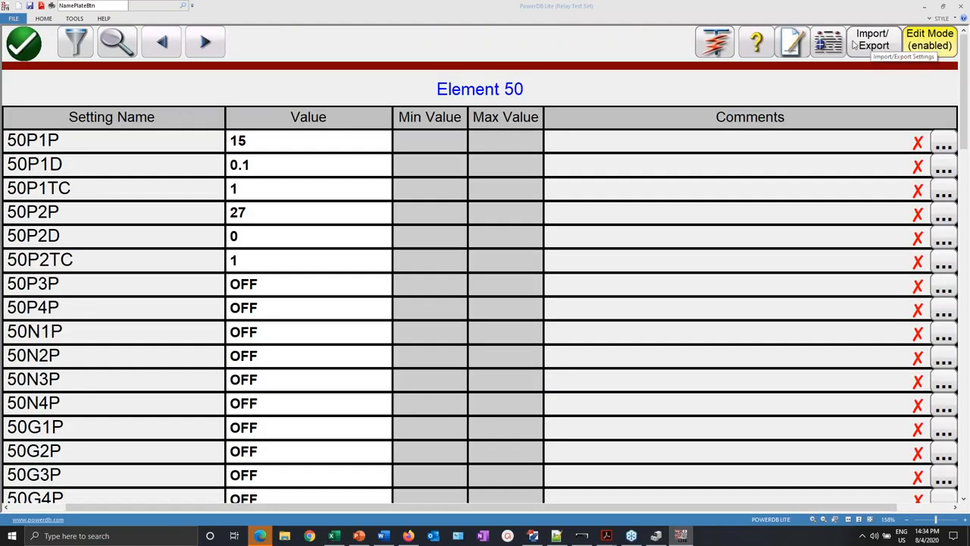
pyautogui.click(854, 46)
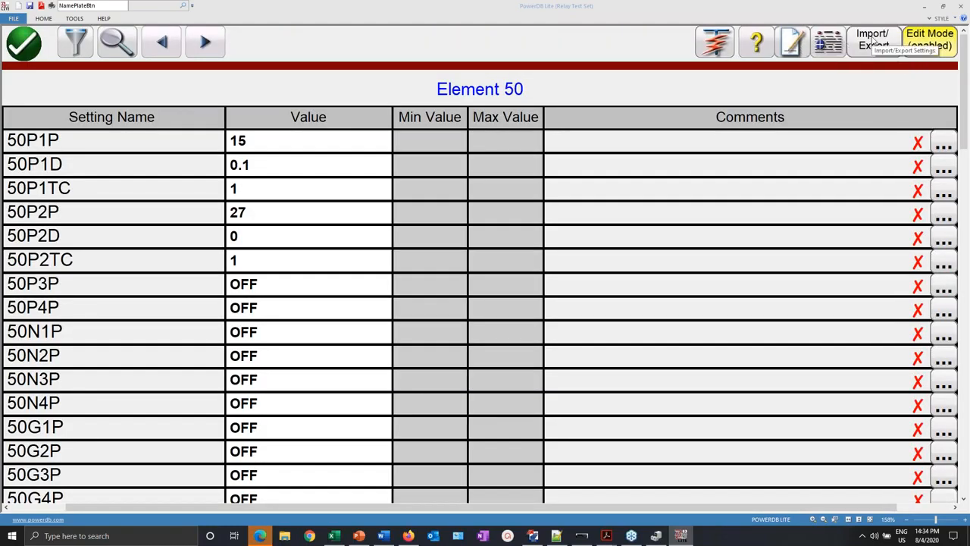
pyautogui.click(739, 21)
pyautogui.click(740, 21)
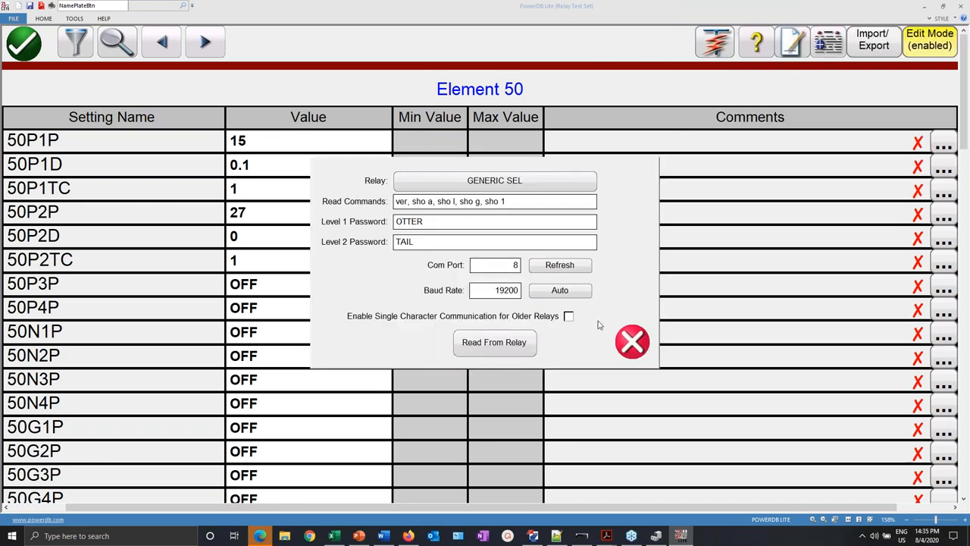
pyautogui.click(506, 339)
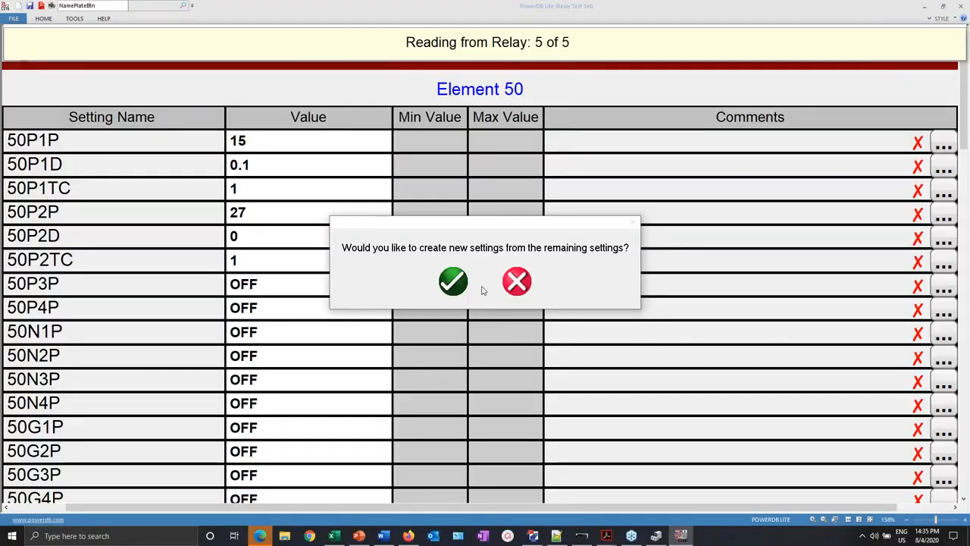
pyautogui.click(465, 282)
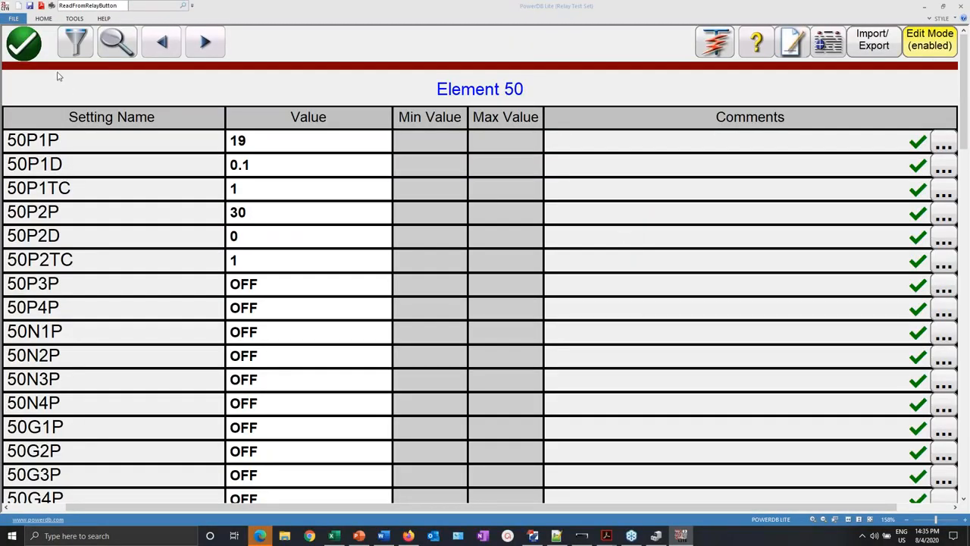
pyautogui.click(34, 57)
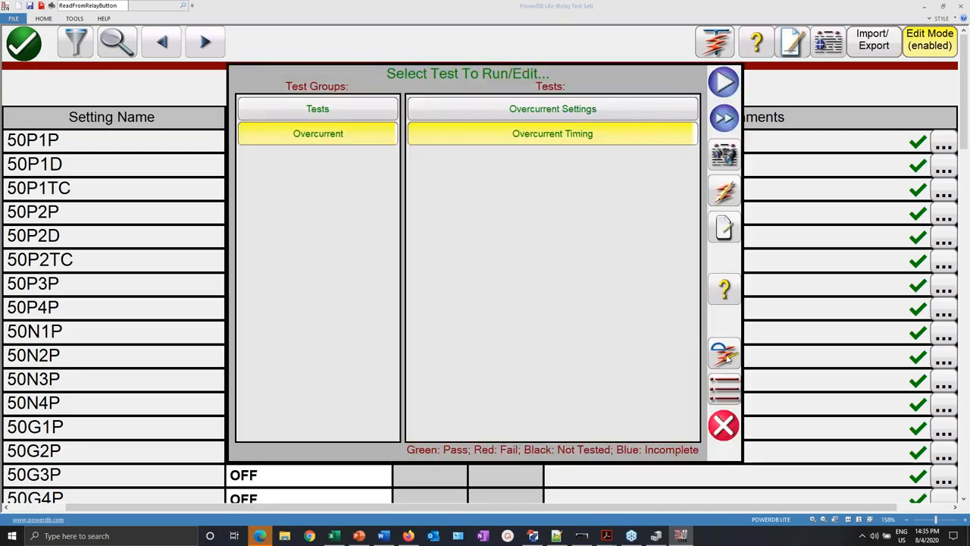
# - Confirm the Overcurrent Timing element settings and run the test at 12, 18, 30 and 67.5 A
pyautogui.click(723, 192)
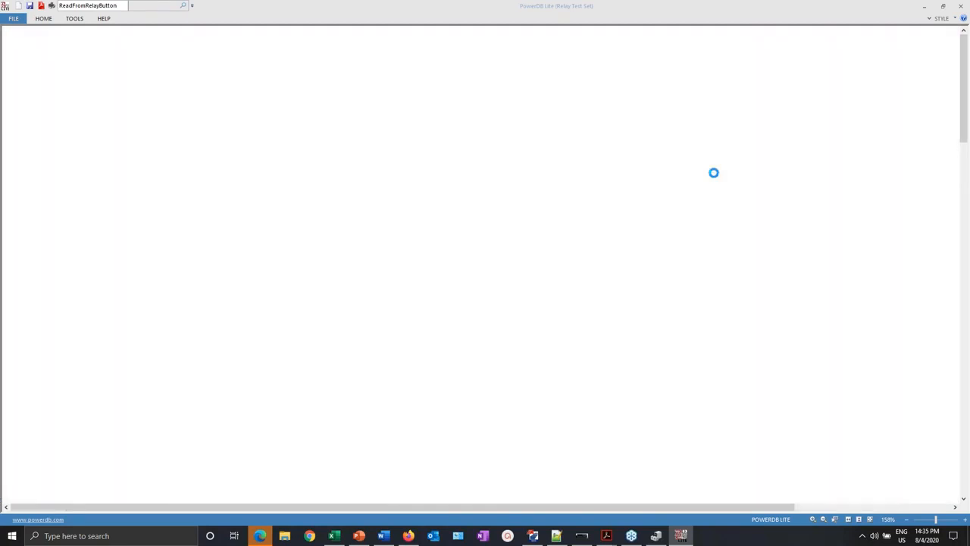
pyautogui.click(385, 49)
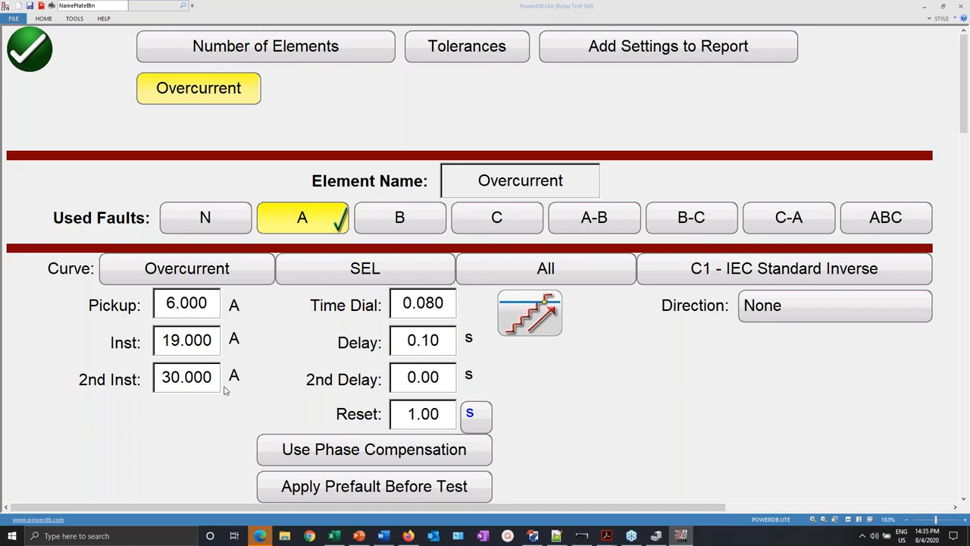
pyautogui.click(31, 44)
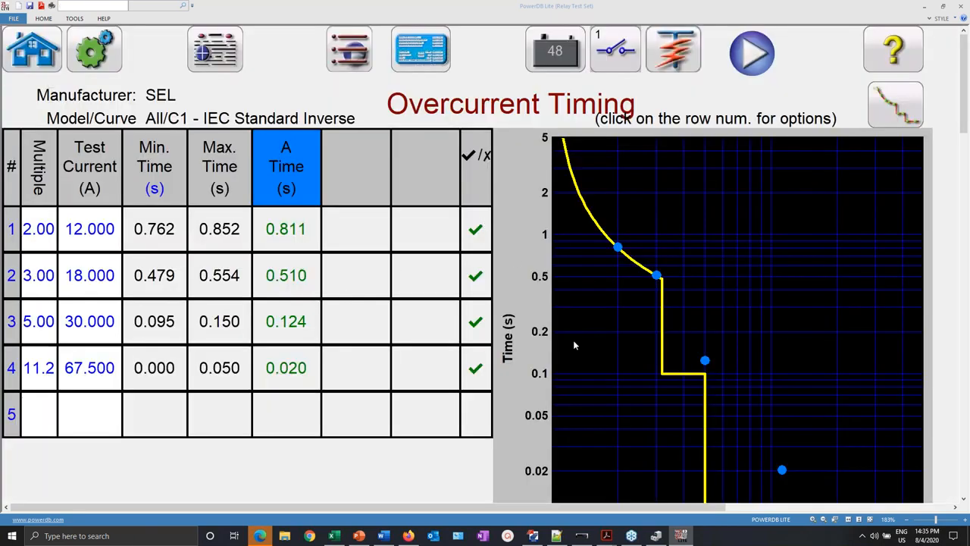
pyautogui.click(752, 52)
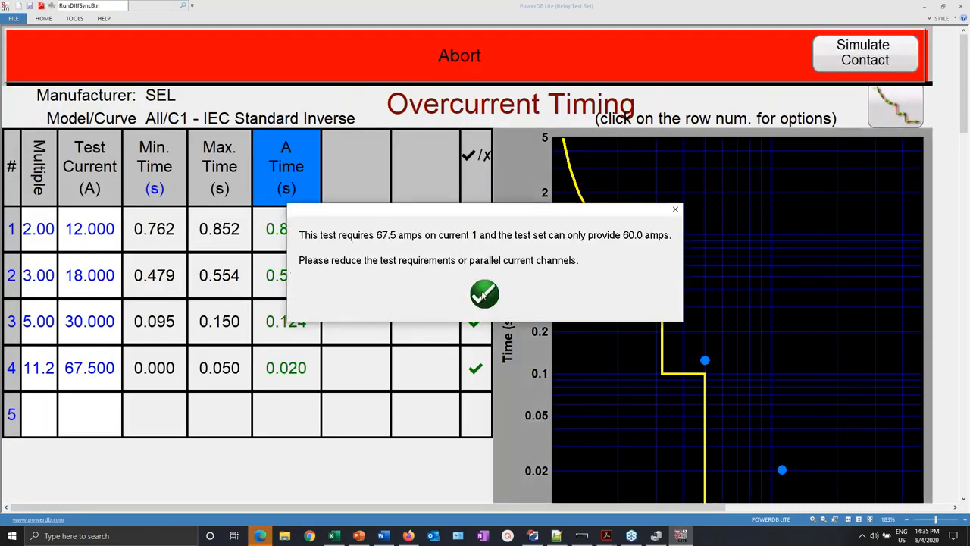
# - Change row 4's test current to 60 A and rerun, with all four points passing
pyautogui.click(484, 294)
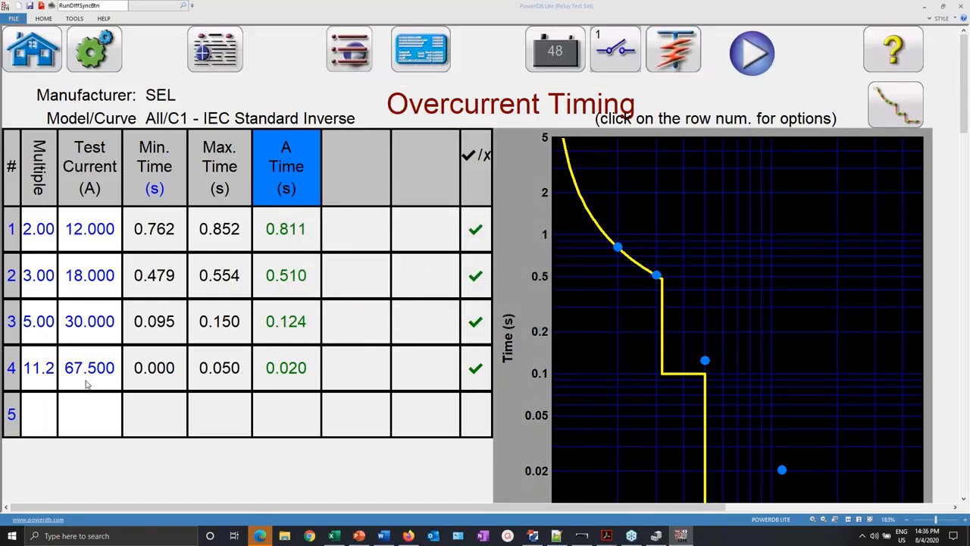
pyautogui.click(67, 376)
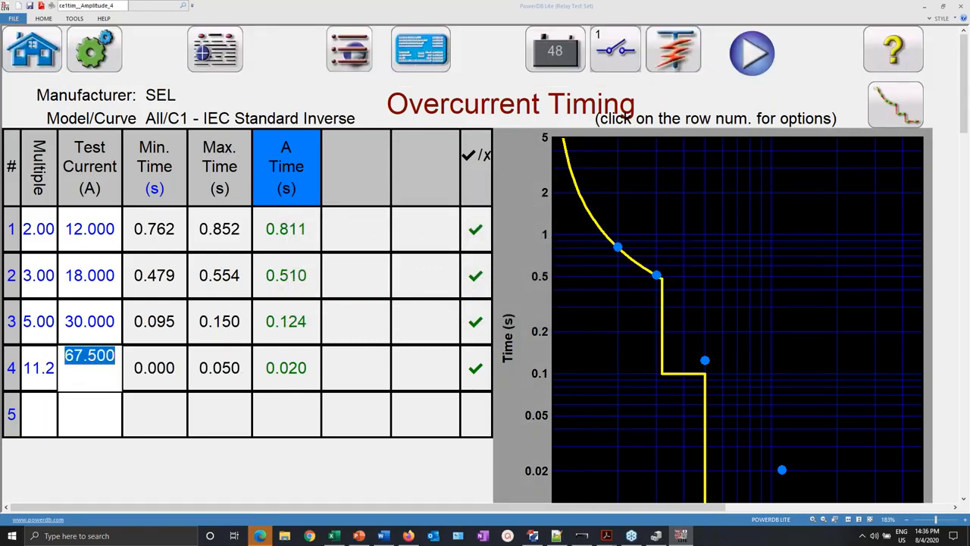
pyautogui.write('60')
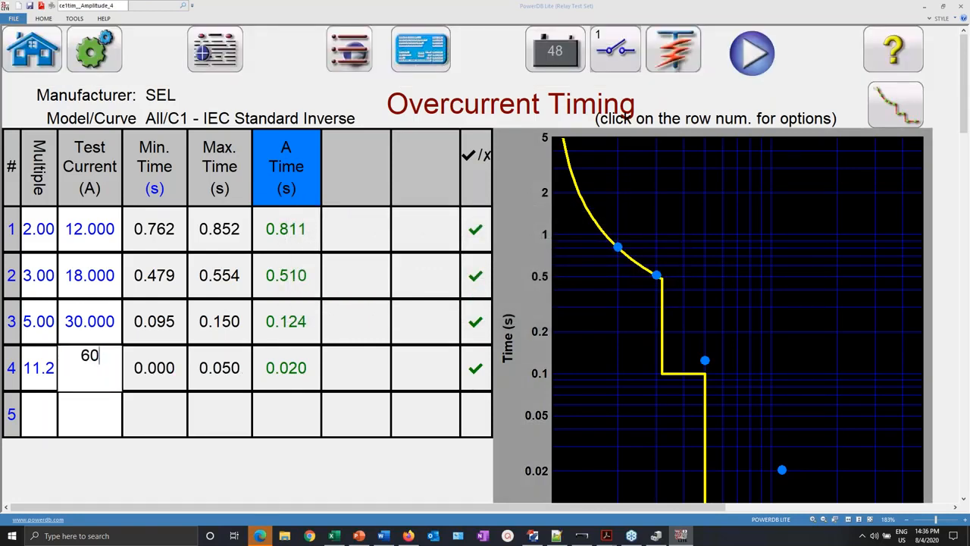
pyautogui.click(753, 54)
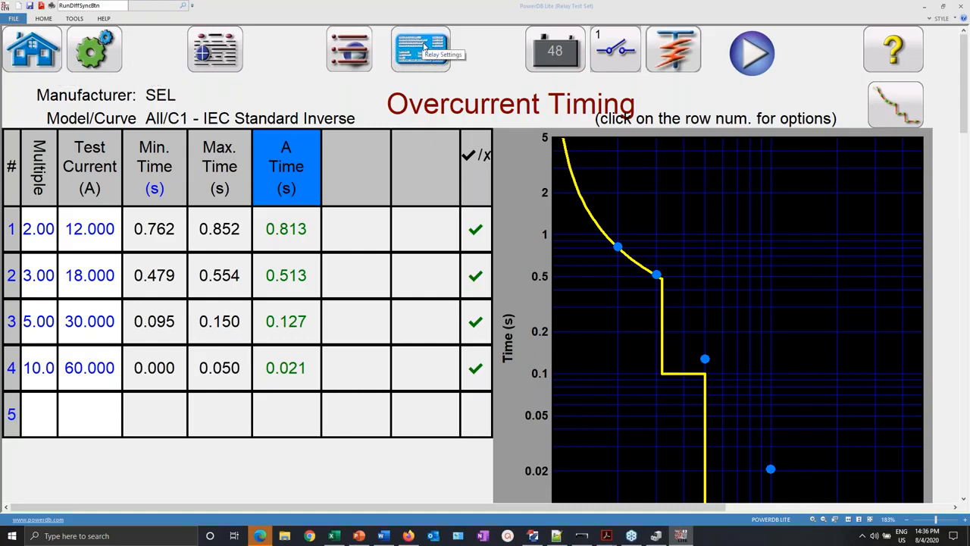
pyautogui.click(30, 64)
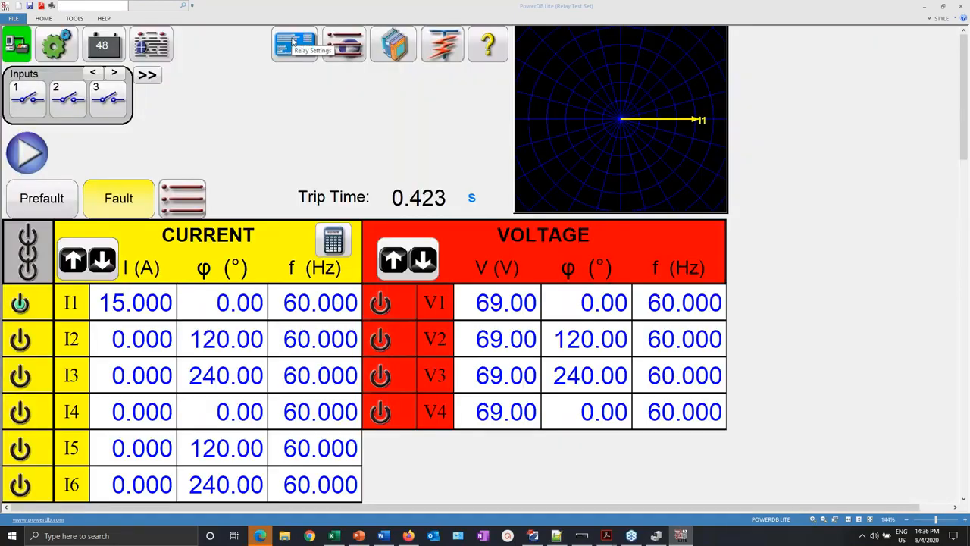
# - Skip importing and open Save As for the relay settings as a PowerDB XML file in 751A
pyautogui.click(293, 42)
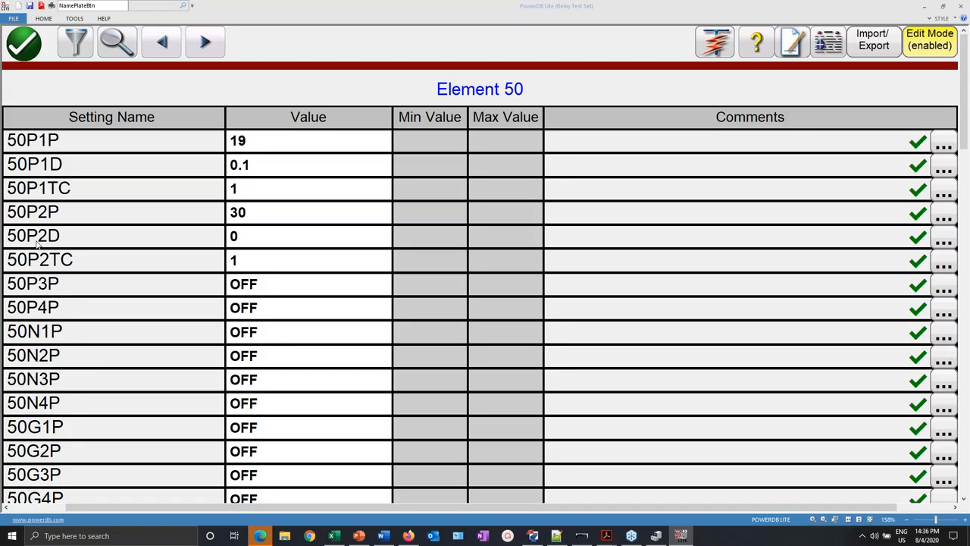
pyautogui.click(873, 40)
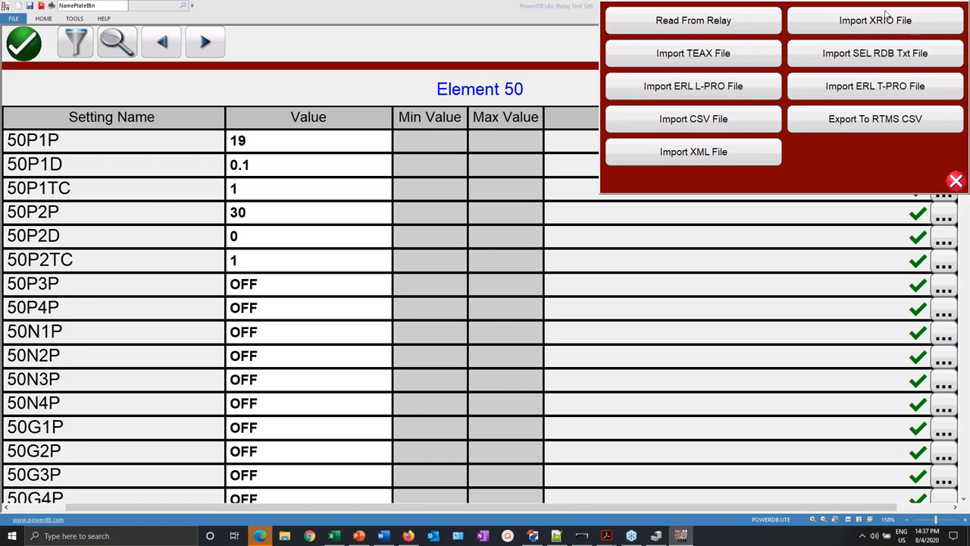
pyautogui.click(957, 182)
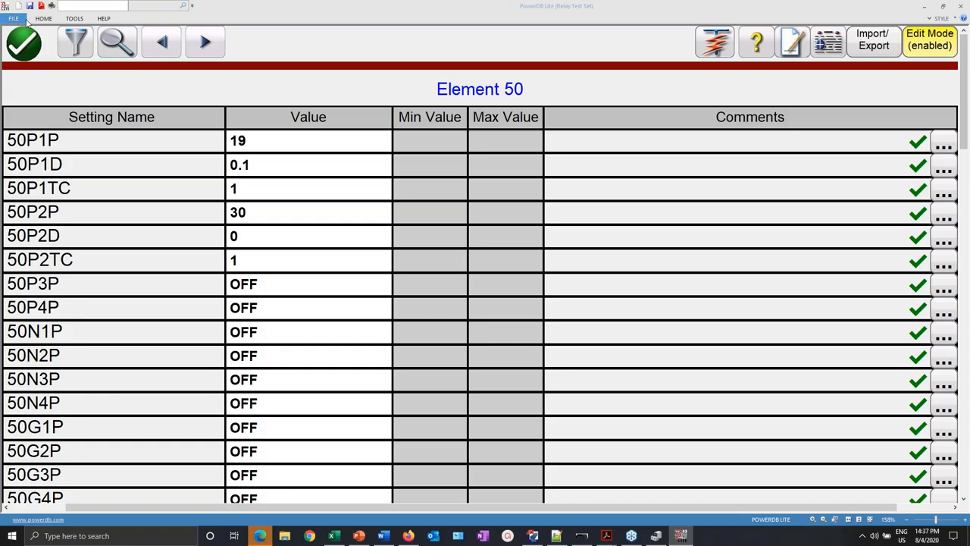
pyautogui.click(28, 7)
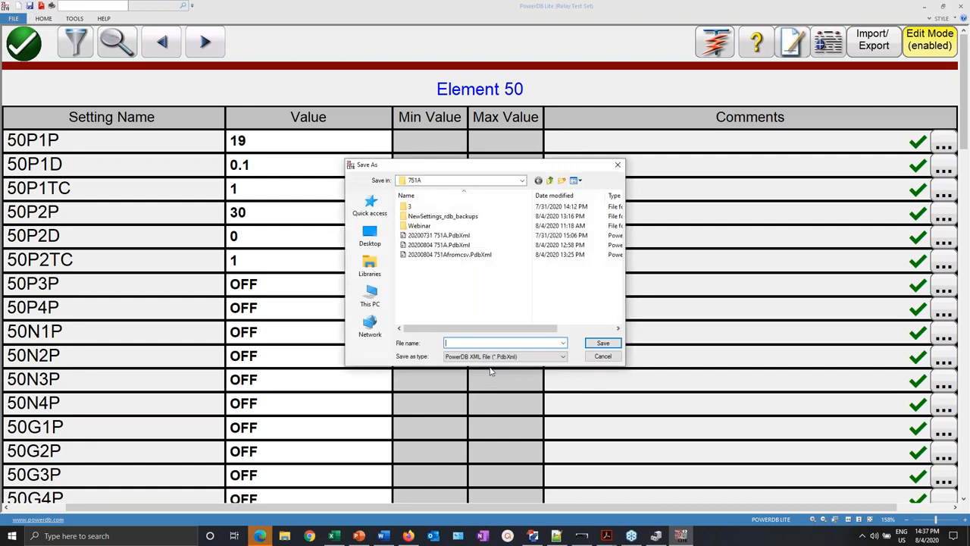
pyautogui.write('20')
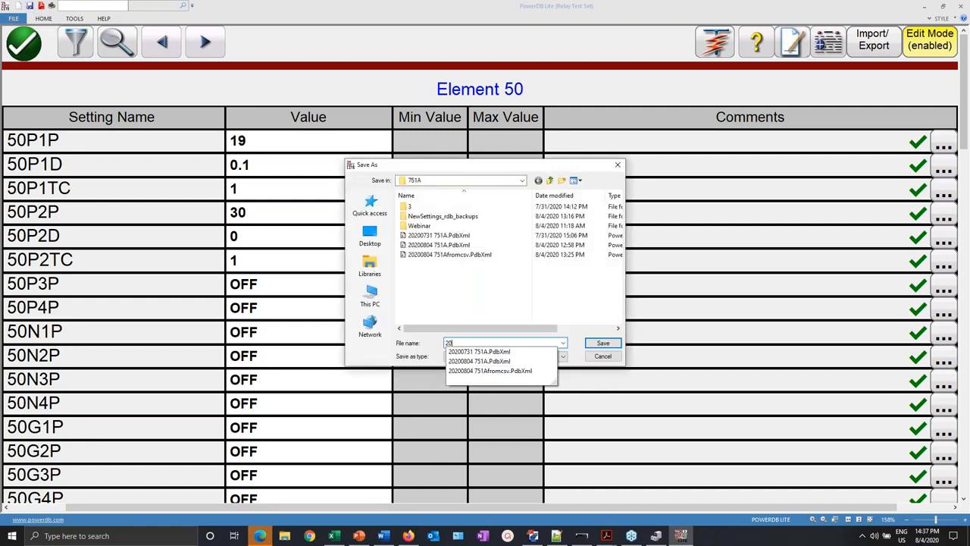
pyautogui.write('200804')
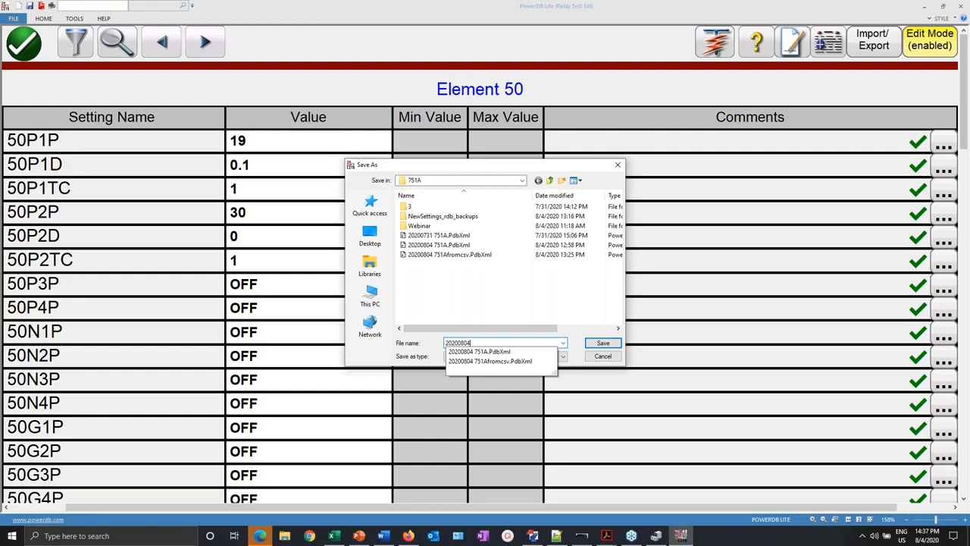
pyautogui.write(' 751AM')
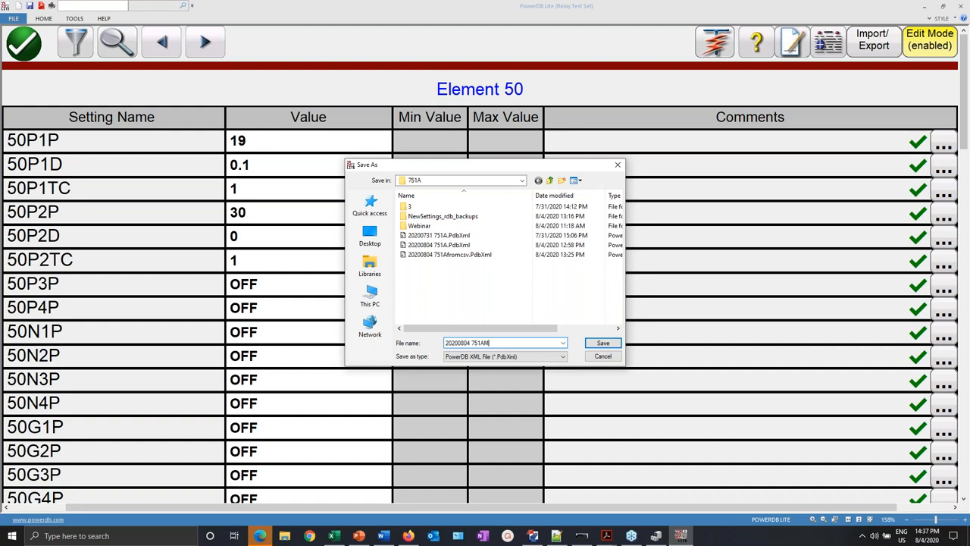
pyautogui.write('odWebinar')
pyautogui.click(603, 343)
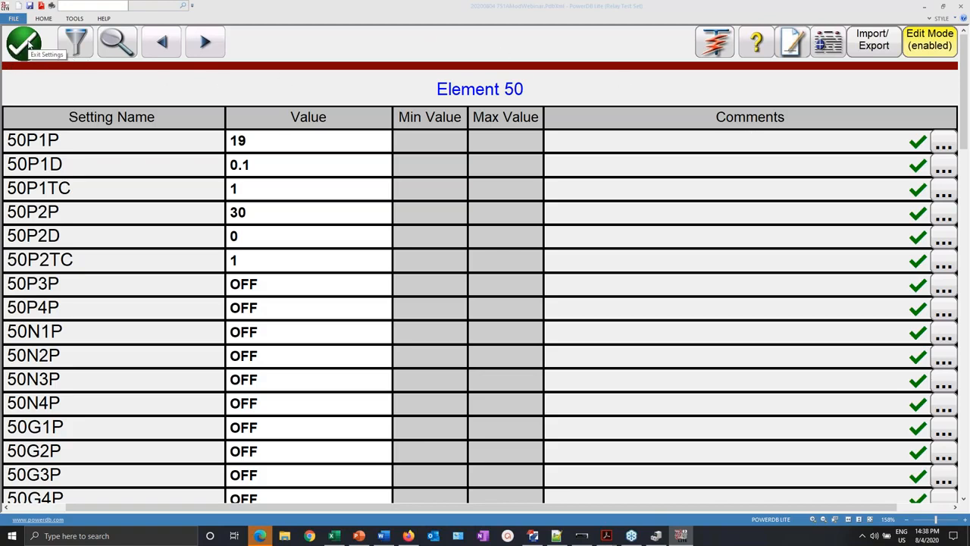
# - Look over the Overcurrent Timing report calculation script from the test list, then close it
pyautogui.click(719, 44)
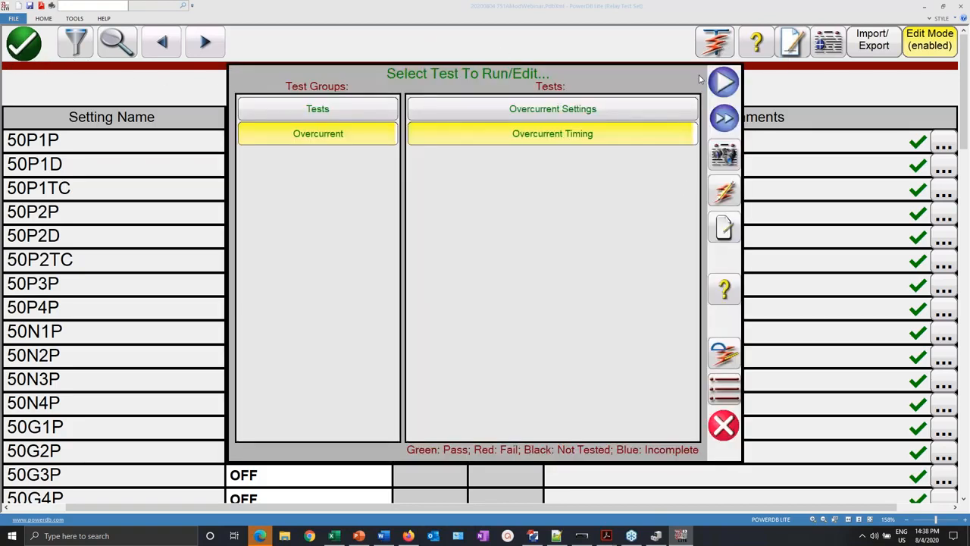
pyautogui.click(724, 353)
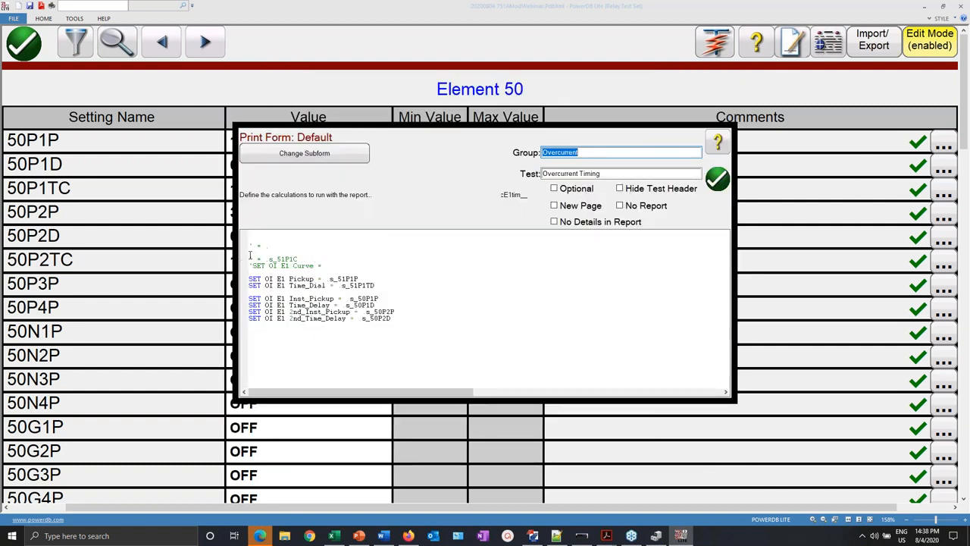
pyautogui.click(717, 178)
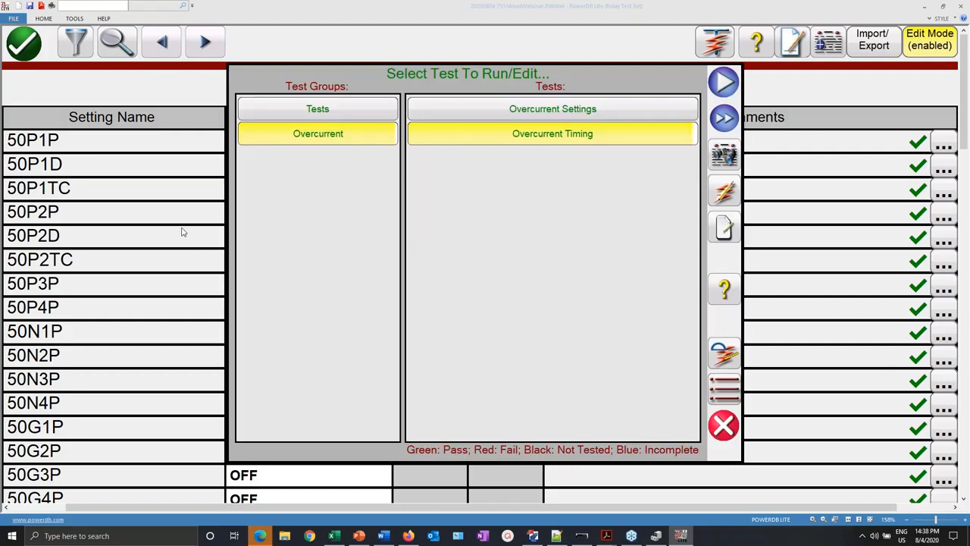
pyautogui.click(723, 431)
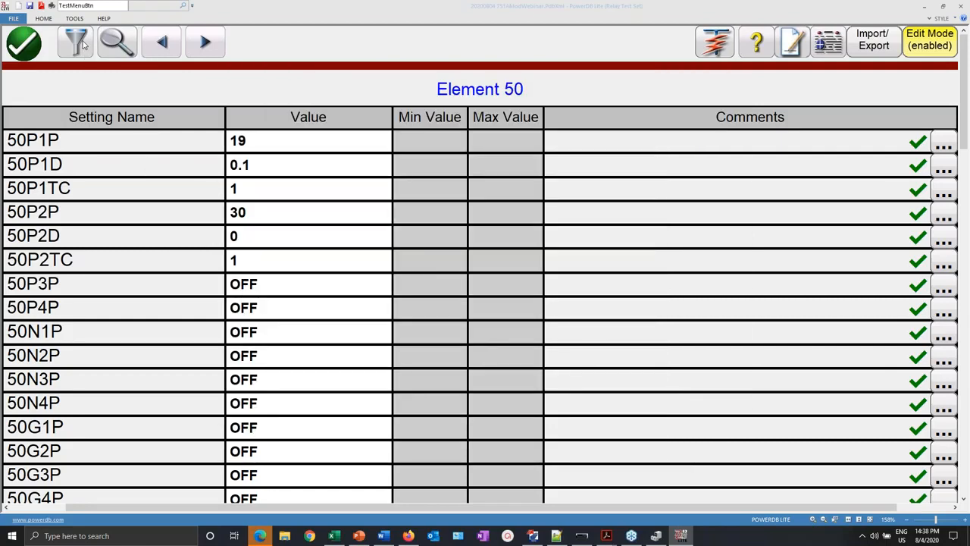
# - Jump to the 51 settings group, then exit relay settings to the manual test screen
pyautogui.click(117, 41)
pyautogui.click(456, 273)
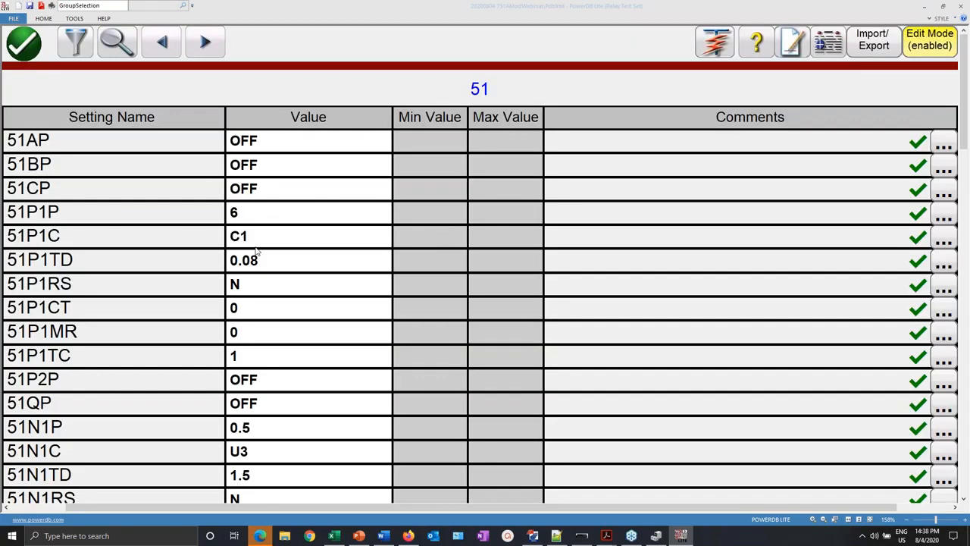
pyautogui.click(24, 44)
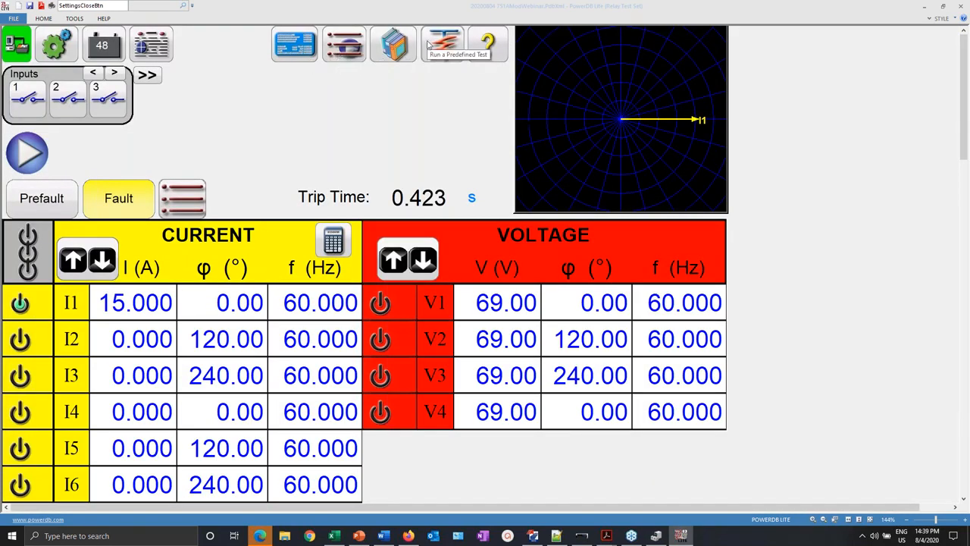
# - Show the Overcurrent Timing element settings (C1 IEC Standard Inverse), then switch to the Notepad++ script
pyautogui.click(443, 44)
pyautogui.click(595, 114)
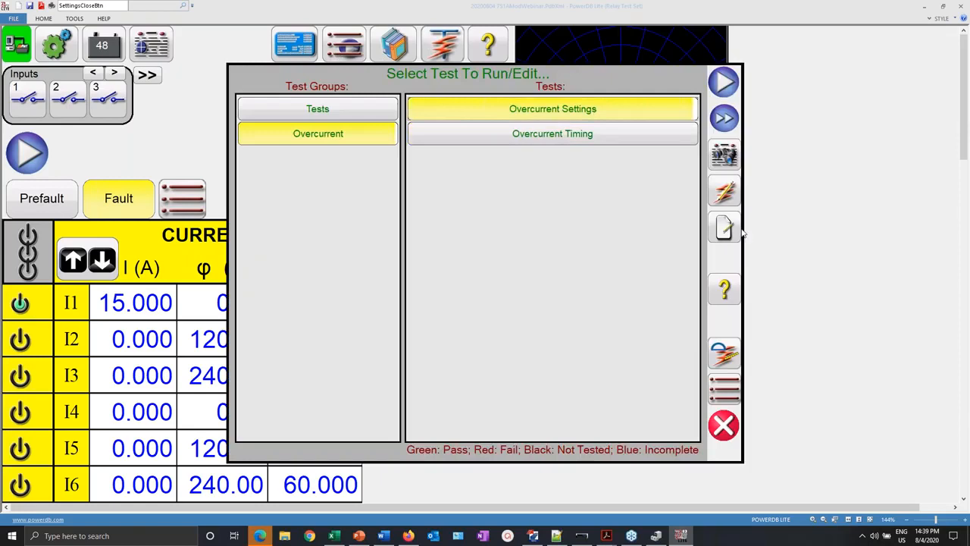
pyautogui.click(732, 196)
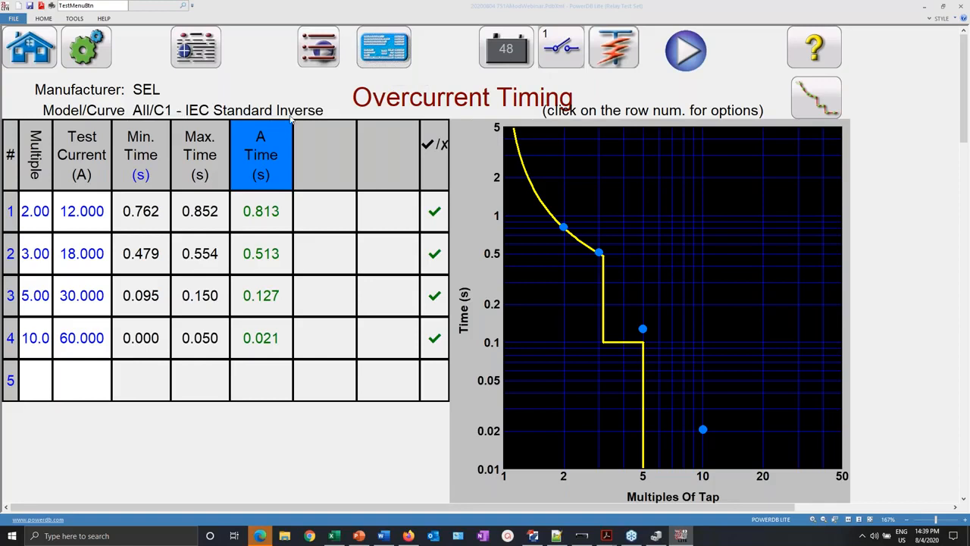
pyautogui.click(399, 52)
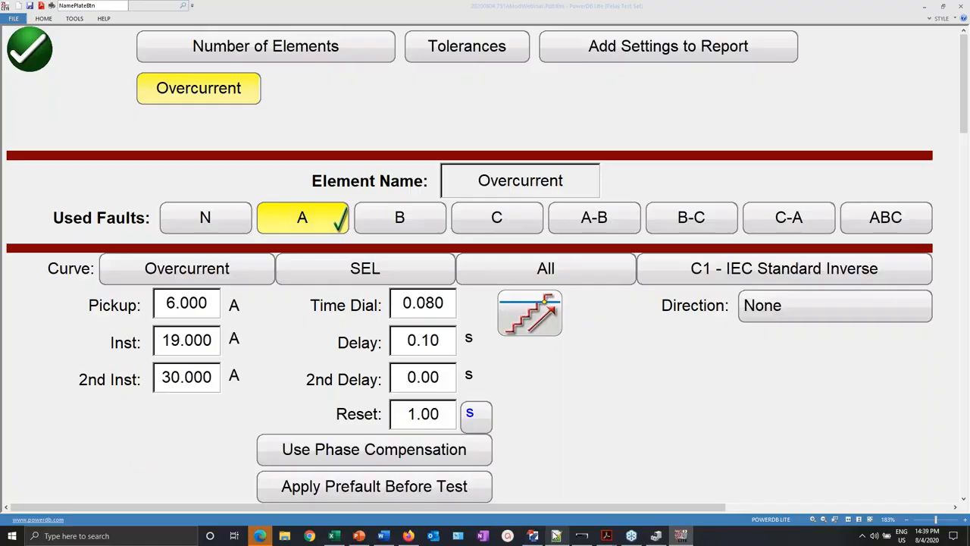
pyautogui.click(556, 535)
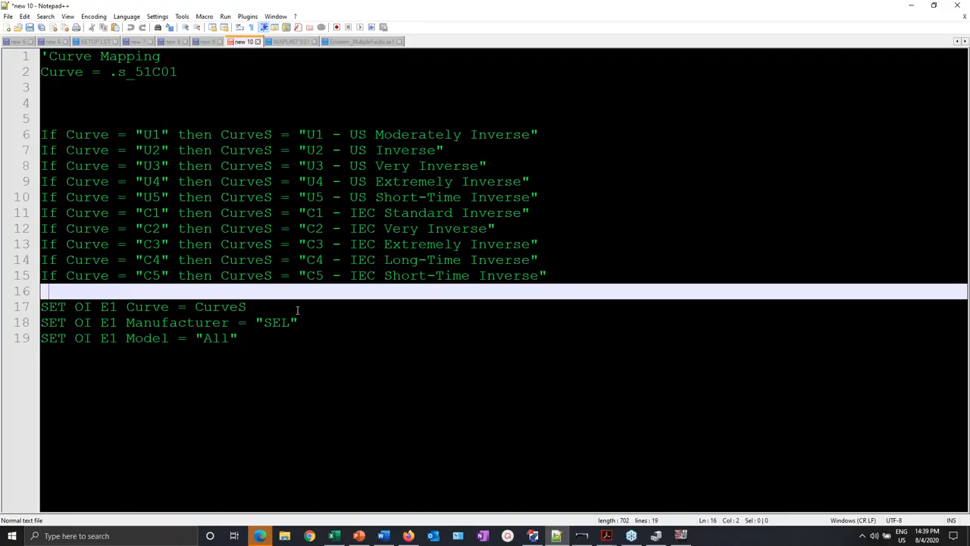
# - Inspect the If lines, including the C1 - IEC Standard Inverse mapping on line 11
pyautogui.click(42, 133)
pyautogui.click(183, 134)
pyautogui.click(173, 119)
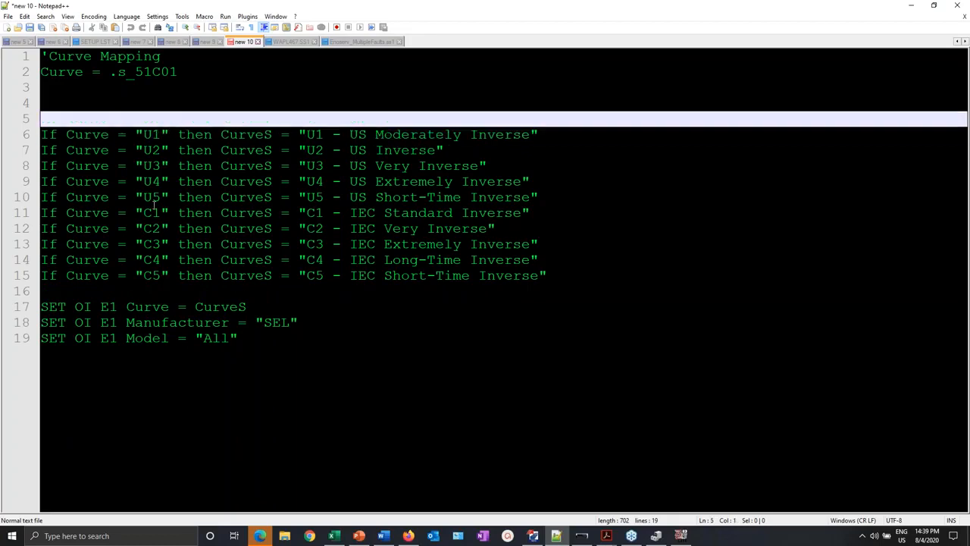
pyautogui.moveTo(137, 213); pyautogui.dragTo(162, 213)
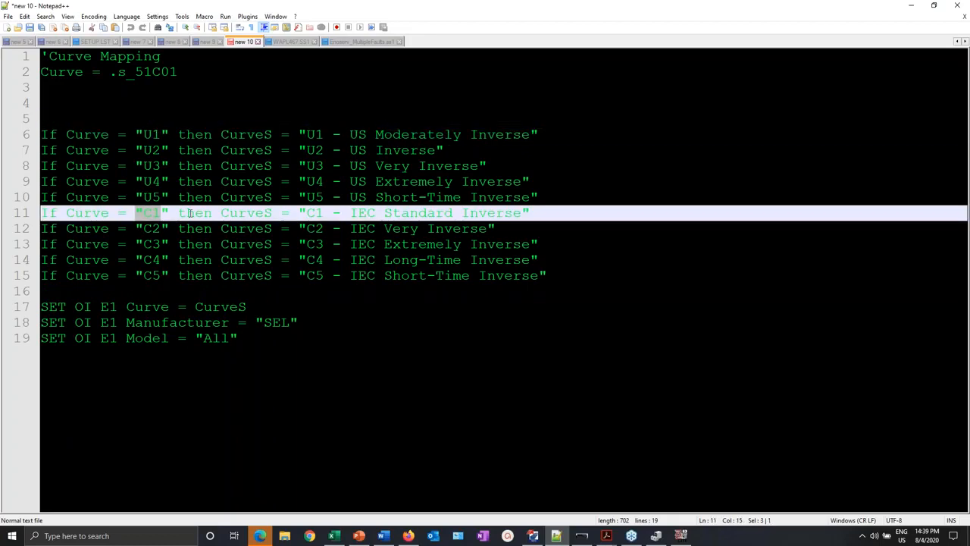
pyautogui.click(537, 223)
pyautogui.moveTo(296, 213); pyautogui.dragTo(542, 217)
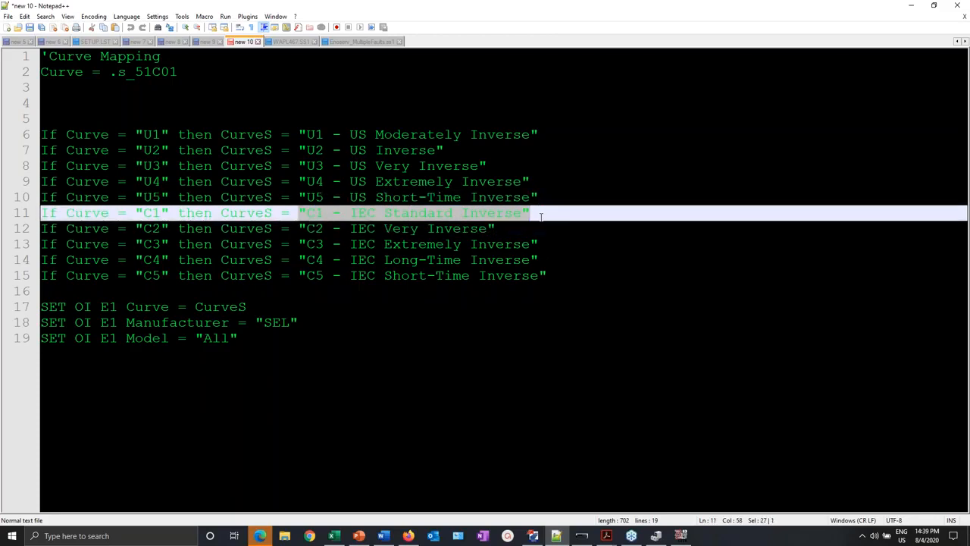
pyautogui.click(254, 343)
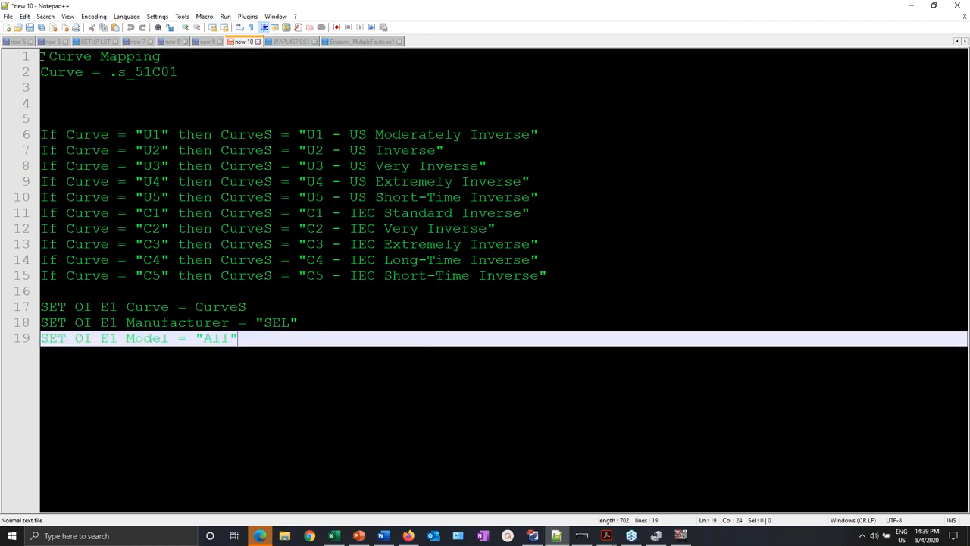
# - Copy all 19 lines of the curve-mapping script and return to PowerDB Lite
pyautogui.moveTo(43, 56); pyautogui.dragTo(248, 340)
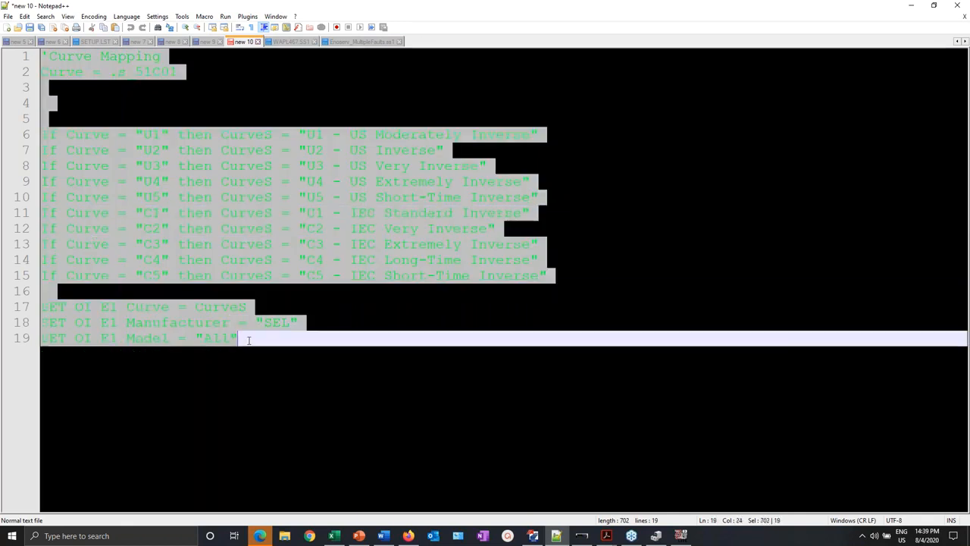
pyautogui.rightClick(161, 226)
pyautogui.click(208, 244)
pyautogui.click(681, 536)
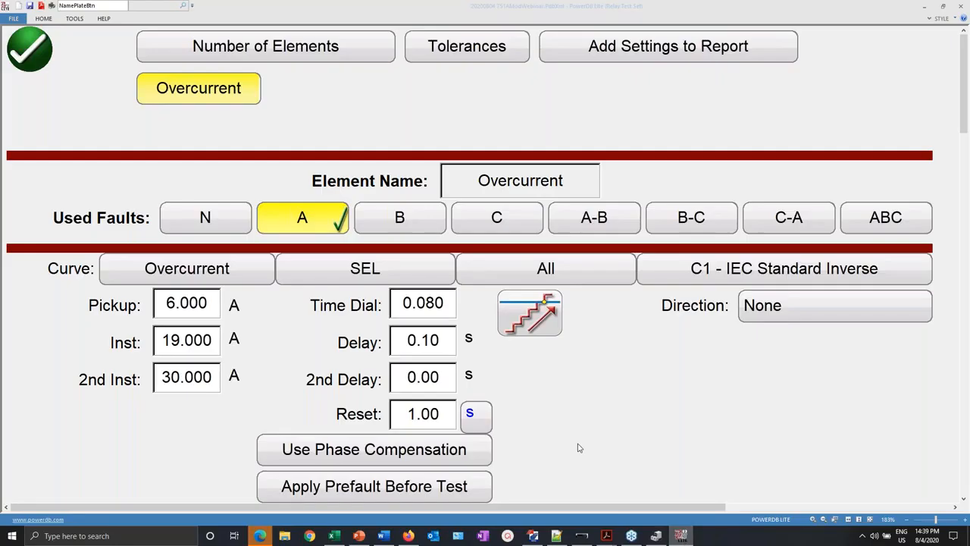
# - Review the available curve types without changing C1, then return to the Overcurrent Timing test
pyautogui.click(807, 273)
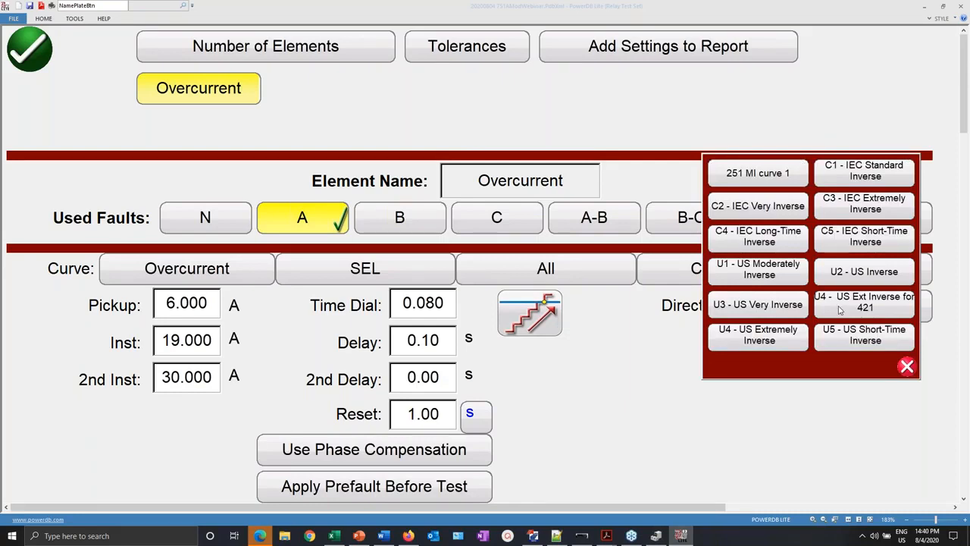
pyautogui.click(907, 367)
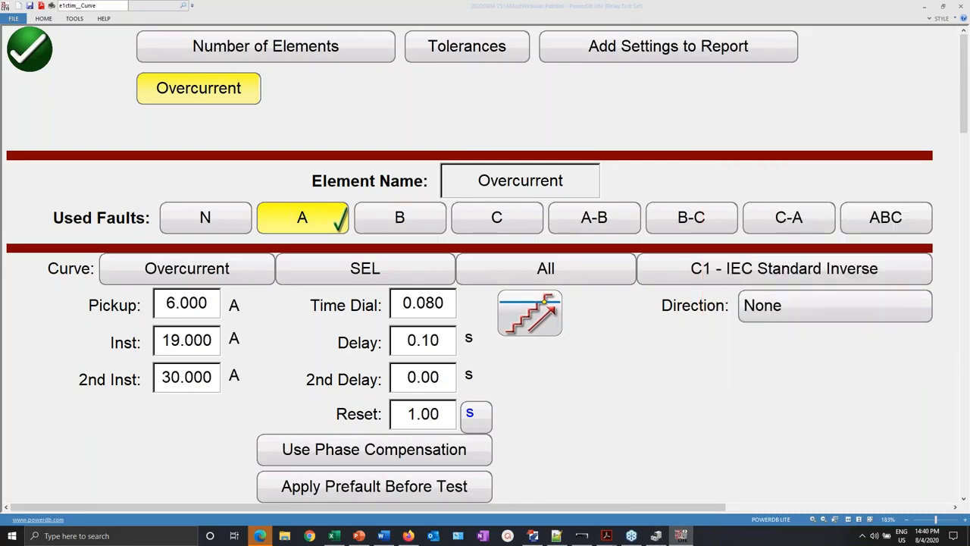
pyautogui.click(42, 61)
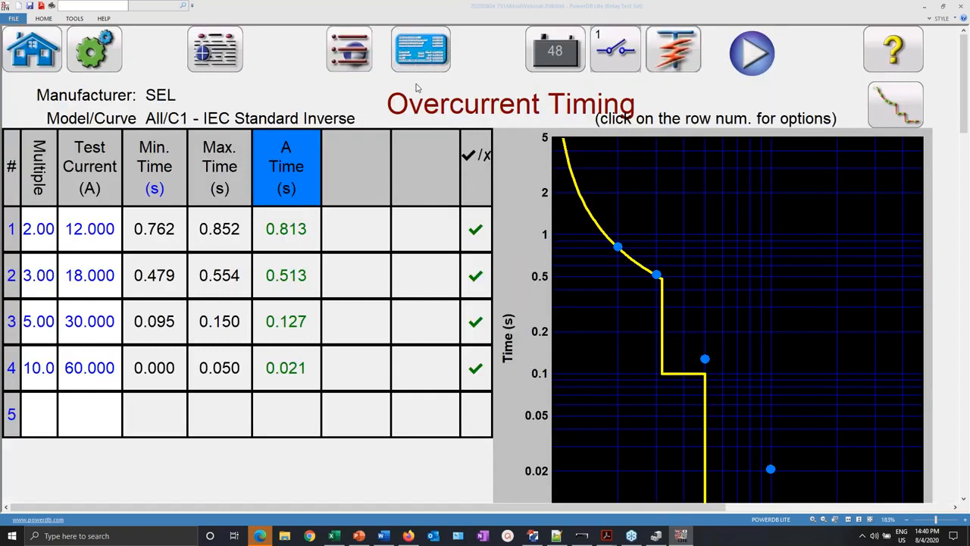
# - Open the Overcurrent Timing calculation script from Select Test
pyautogui.click(687, 47)
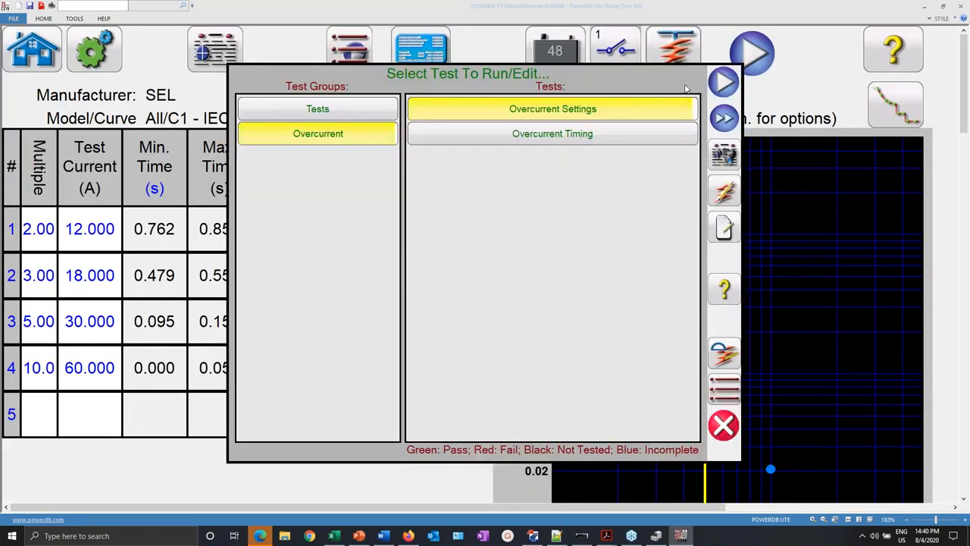
pyautogui.click(641, 141)
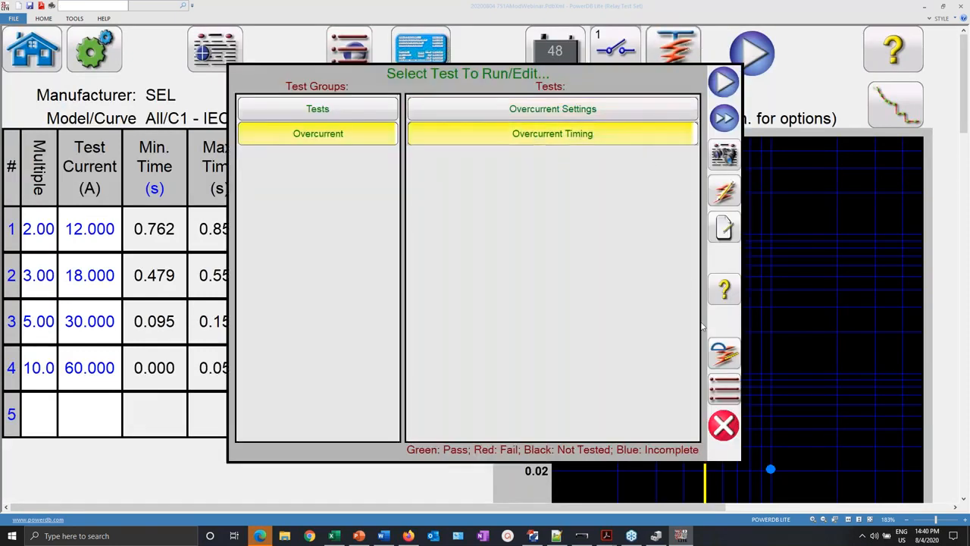
pyautogui.click(727, 357)
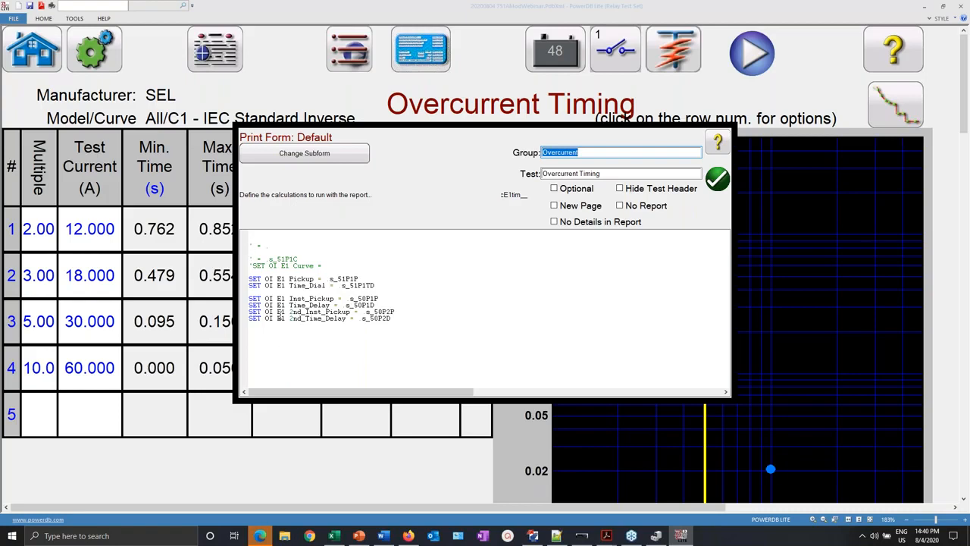
# - Paste the U1–C5 curve-mapping lines into the Overcurrent Timing calculation script
pyautogui.click(251, 240)
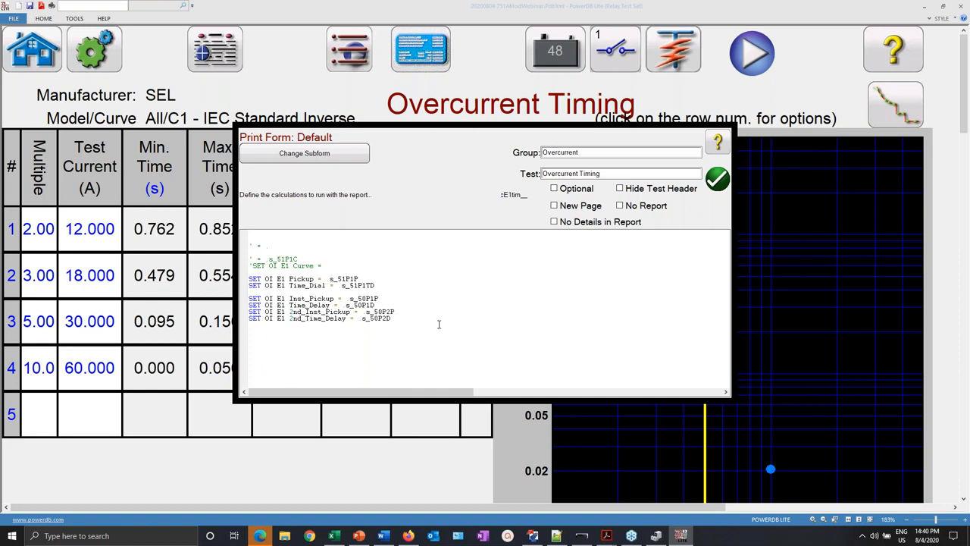
pyautogui.hotkey('ctrl', 'v')
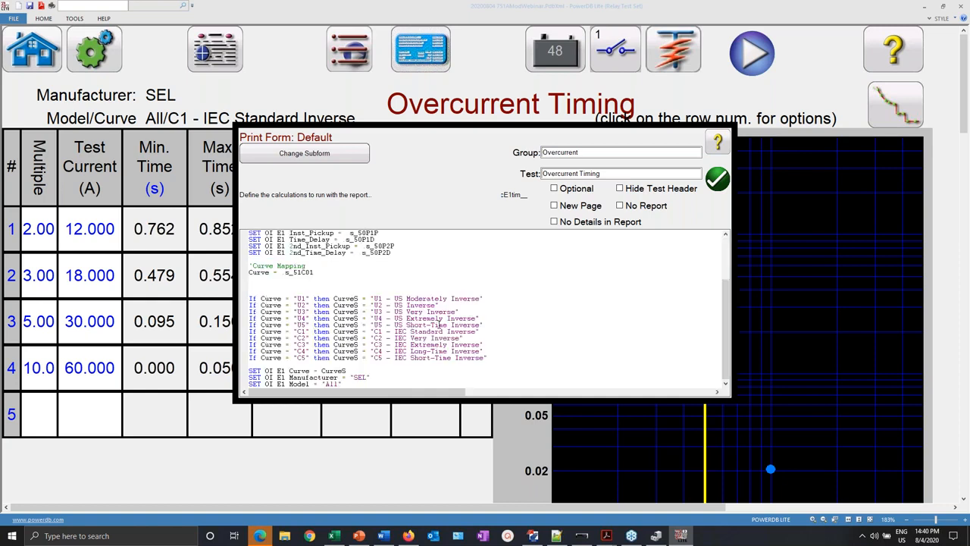
pyautogui.scroll(3, 401, 318)
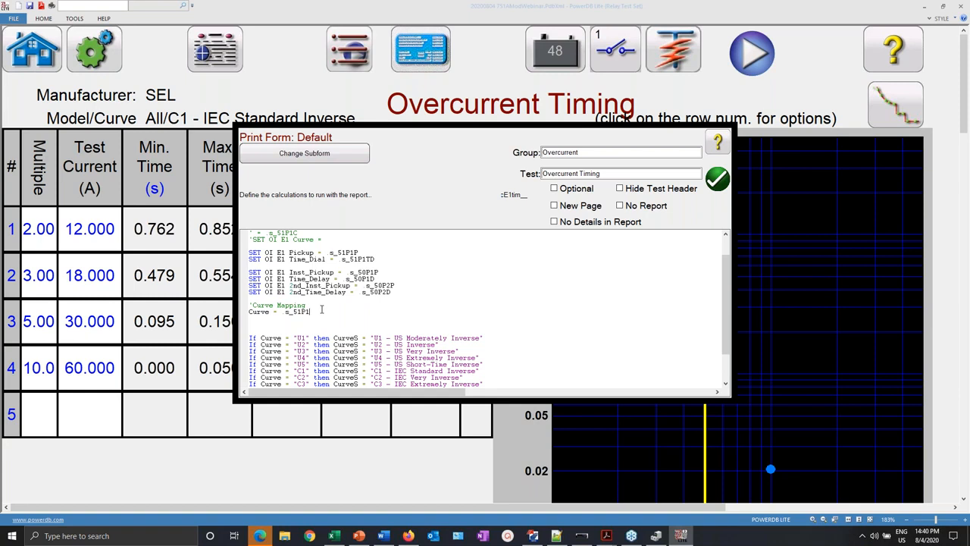
pyautogui.scroll(-5, 329, 331)
pyautogui.scroll(-2, 329, 331)
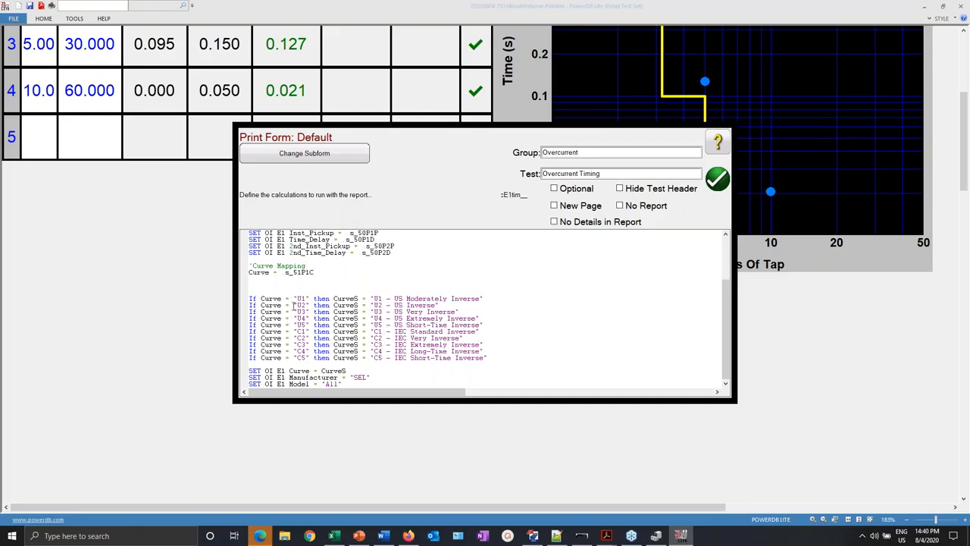
# - Review the script's If Curve conditions, curve codes U1 through C5, and their descriptions
pyautogui.moveTo(250, 298); pyautogui.dragTo(307, 319)
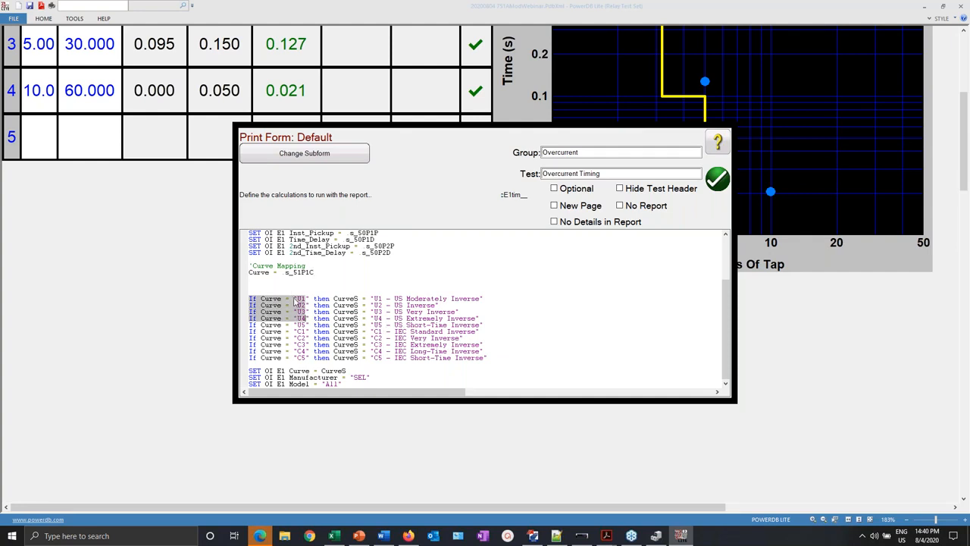
pyautogui.click(294, 300)
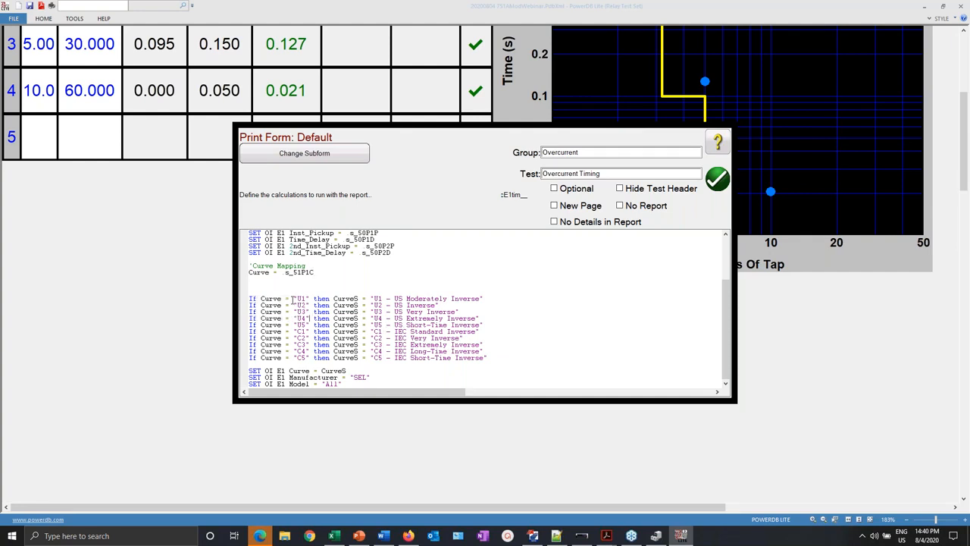
pyautogui.moveTo(292, 300); pyautogui.dragTo(308, 357)
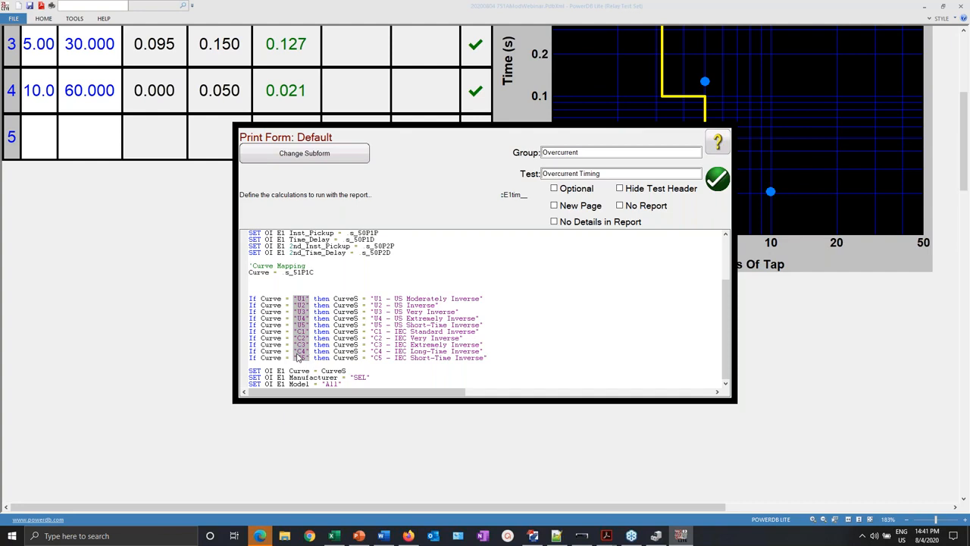
pyautogui.click(370, 299)
pyautogui.moveTo(370, 299); pyautogui.dragTo(489, 358)
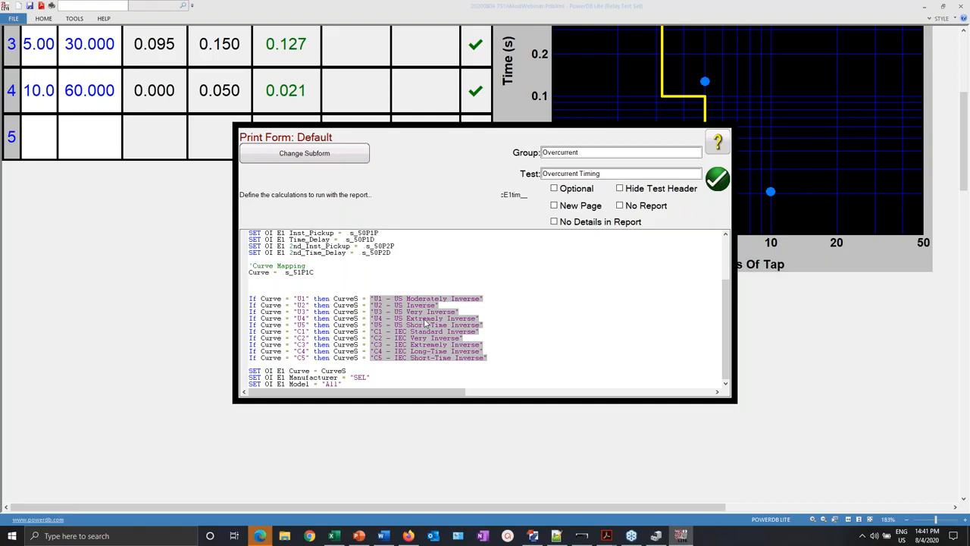
pyautogui.scroll(-2, 427, 322)
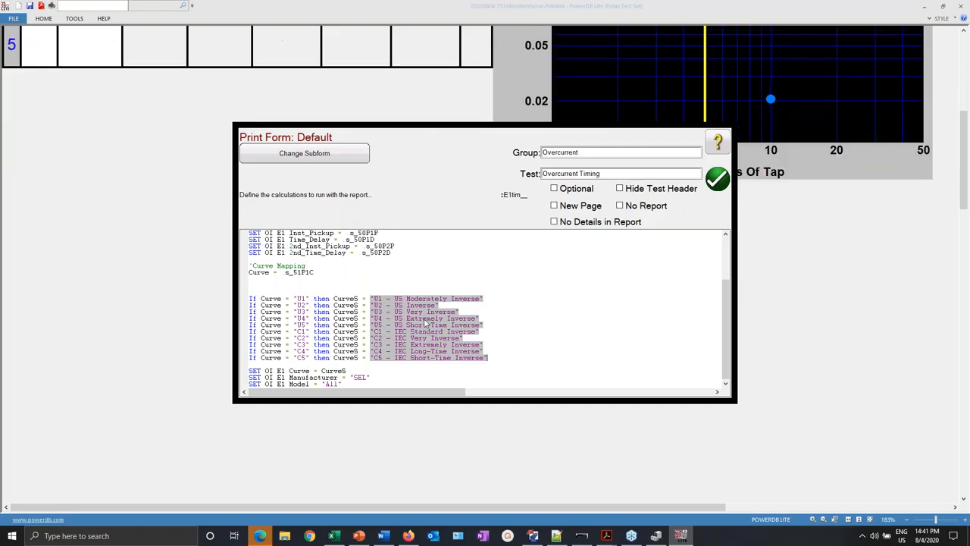
pyautogui.scroll(6, 427, 322)
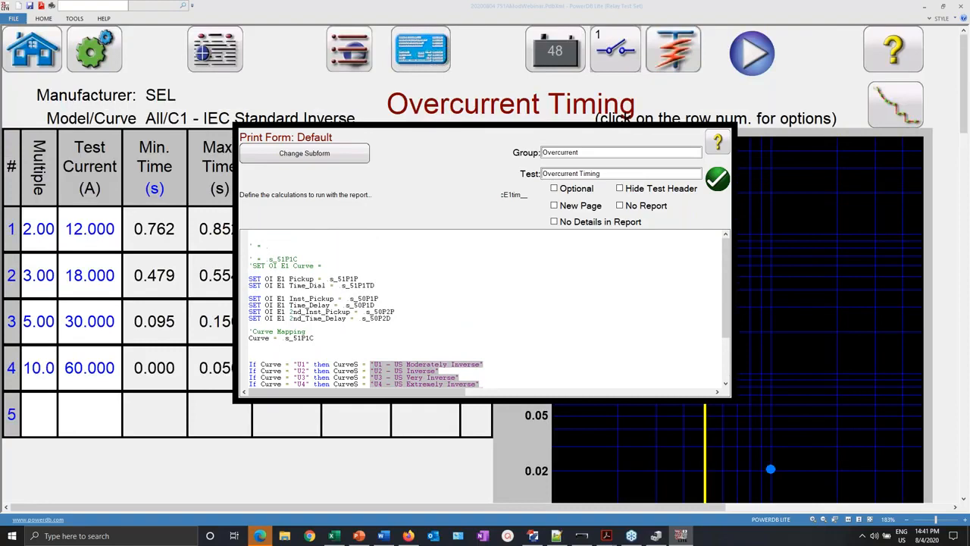
pyautogui.scroll(-6, 427, 322)
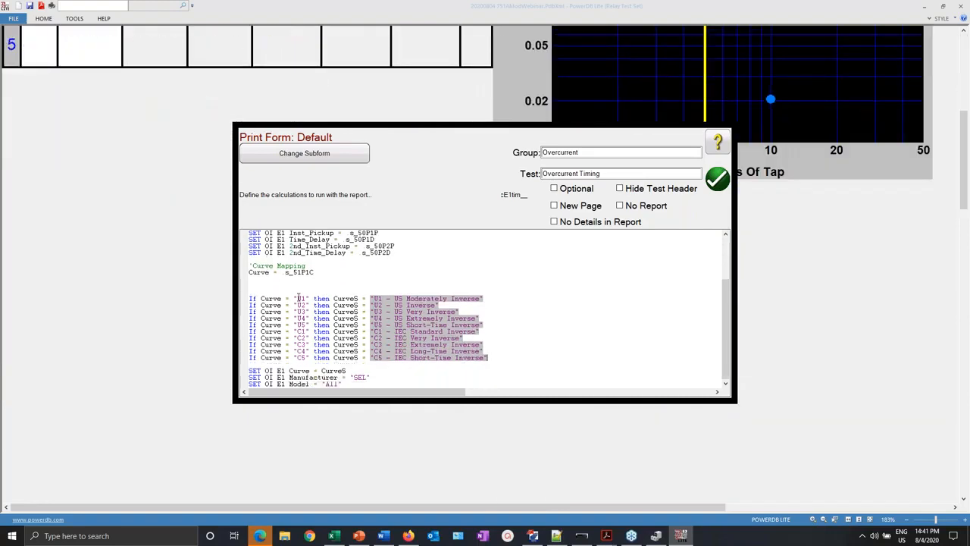
pyautogui.click(263, 292)
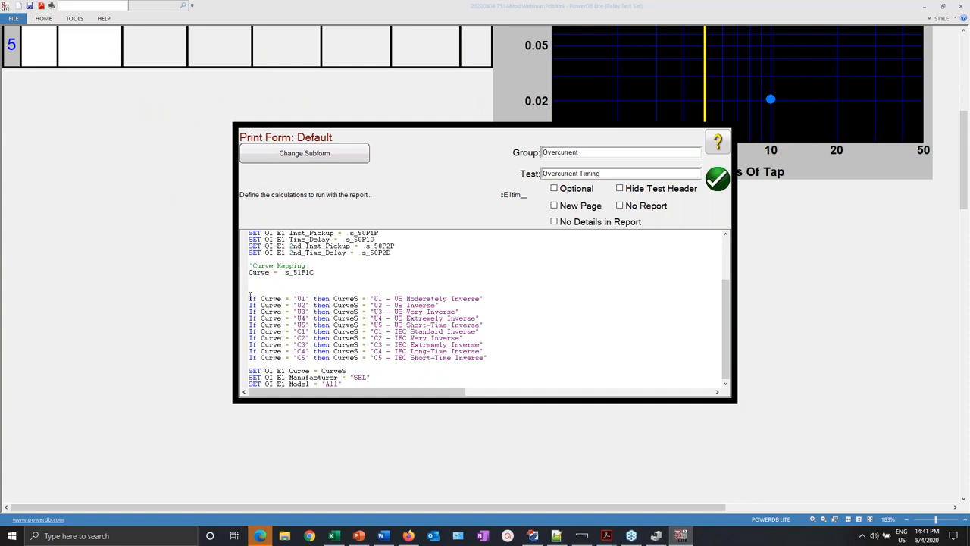
pyautogui.moveTo(250, 297); pyautogui.dragTo(486, 299)
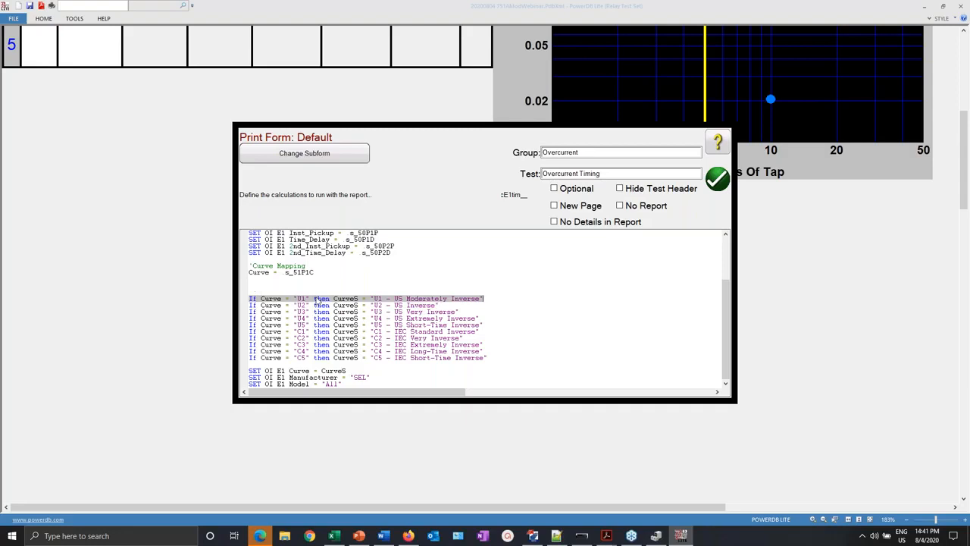
# - Accept and close the print form, and bring QuickSet's settings editor to the front
pyautogui.click(507, 312)
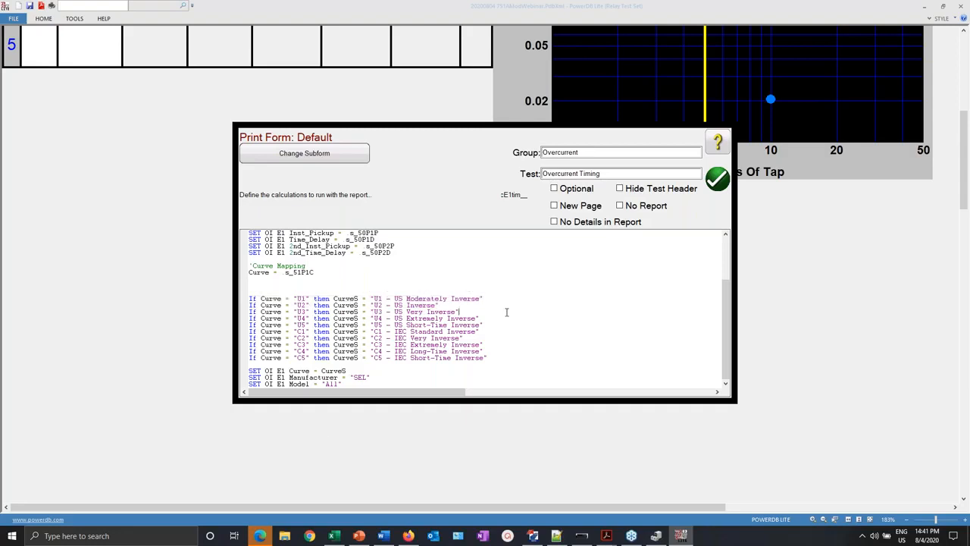
pyautogui.click(720, 180)
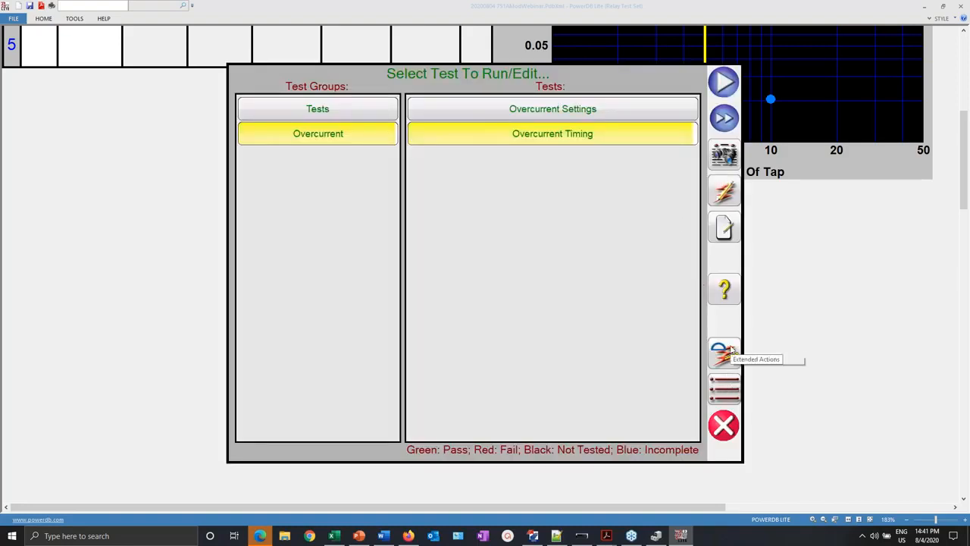
pyautogui.click(533, 536)
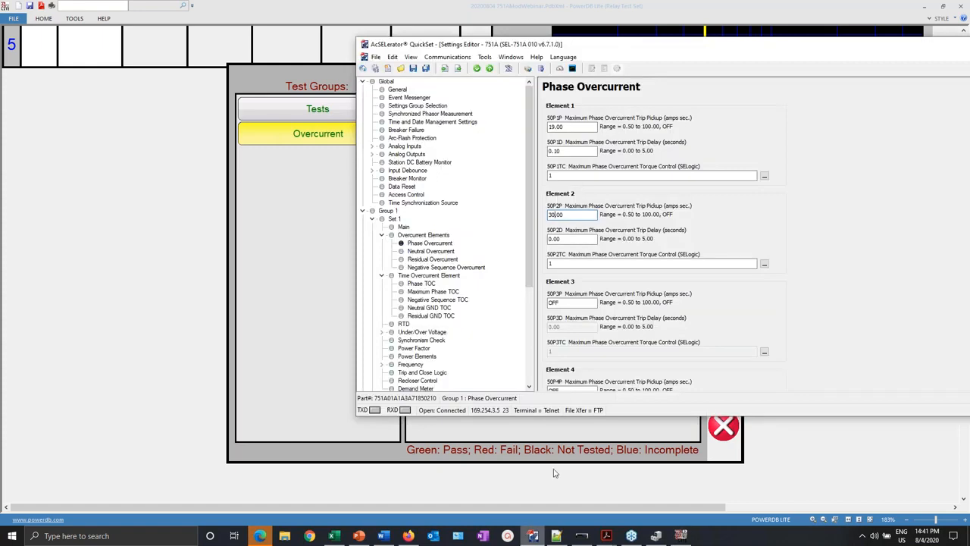
# - Change the Maximum Phase TOC curve 51P1C to C2 and send Set 1 to the relay
pyautogui.click(432, 292)
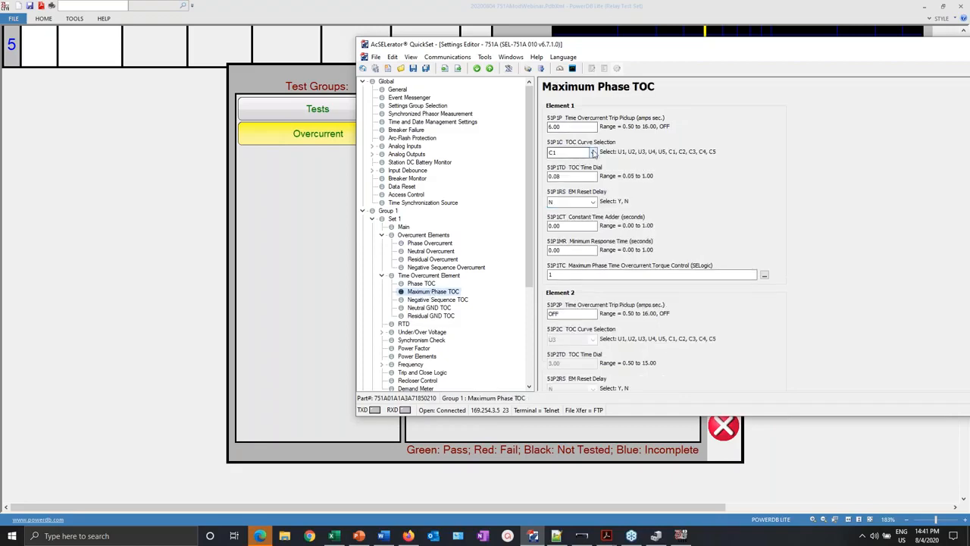
pyautogui.click(593, 152)
pyautogui.click(568, 194)
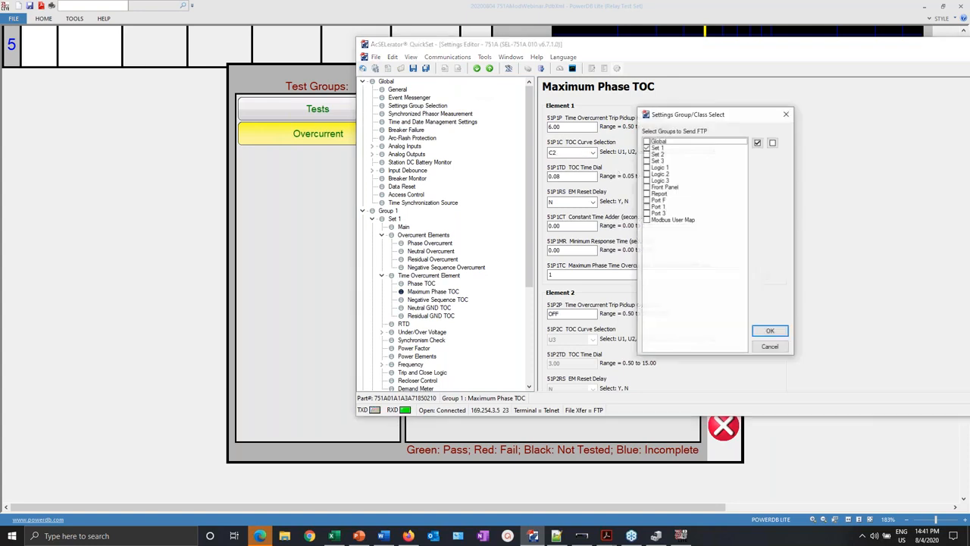
pyautogui.click(779, 333)
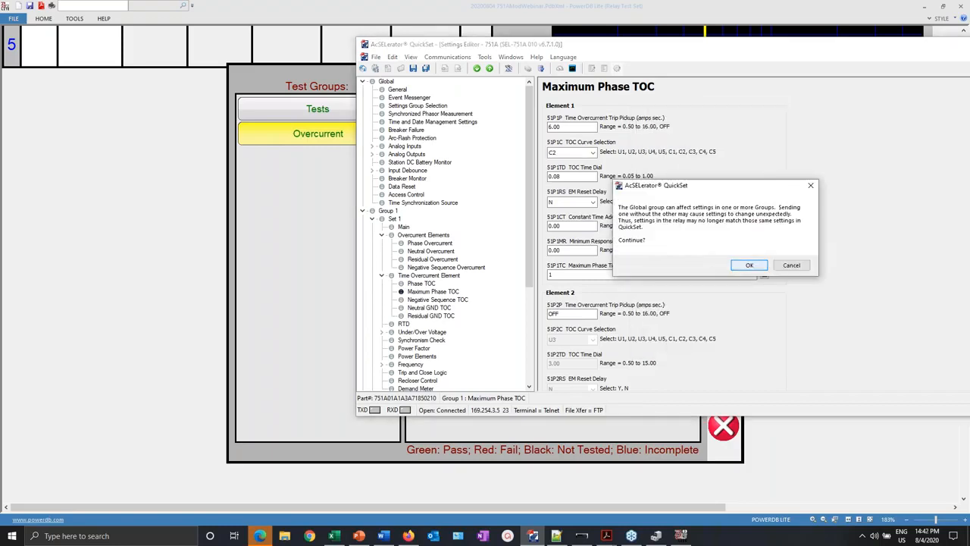
pyautogui.click(753, 266)
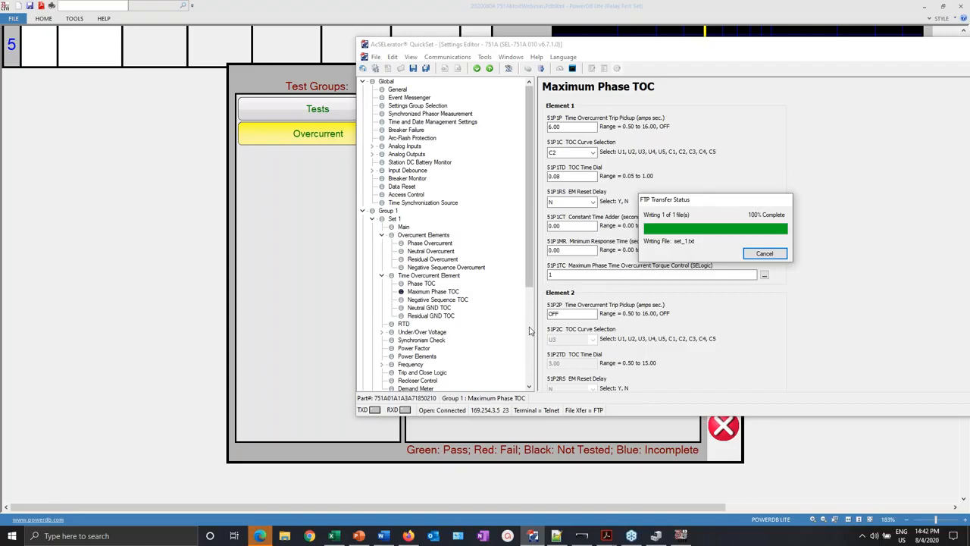
pyautogui.click(223, 163)
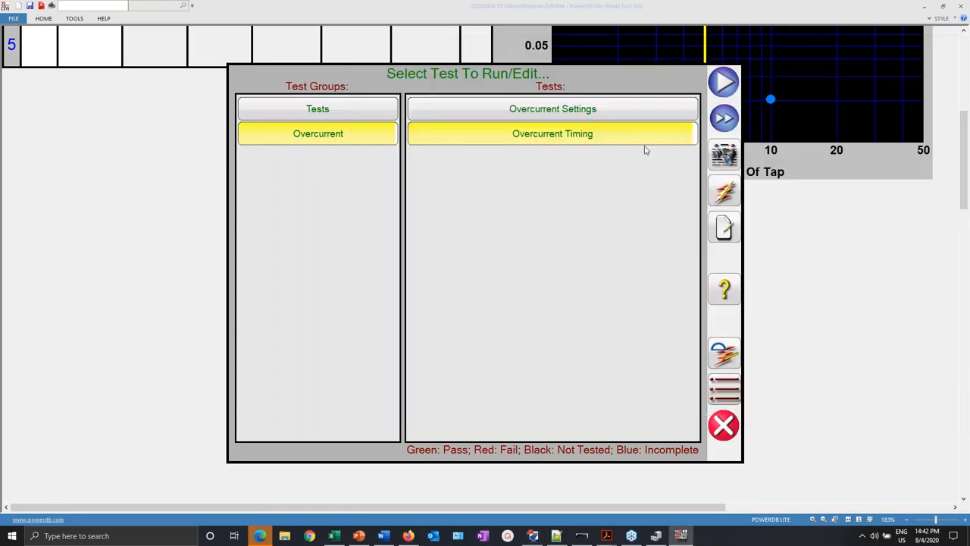
# - Go back to the start of the test form and enter C1 as the 51P1C value
pyautogui.click(724, 426)
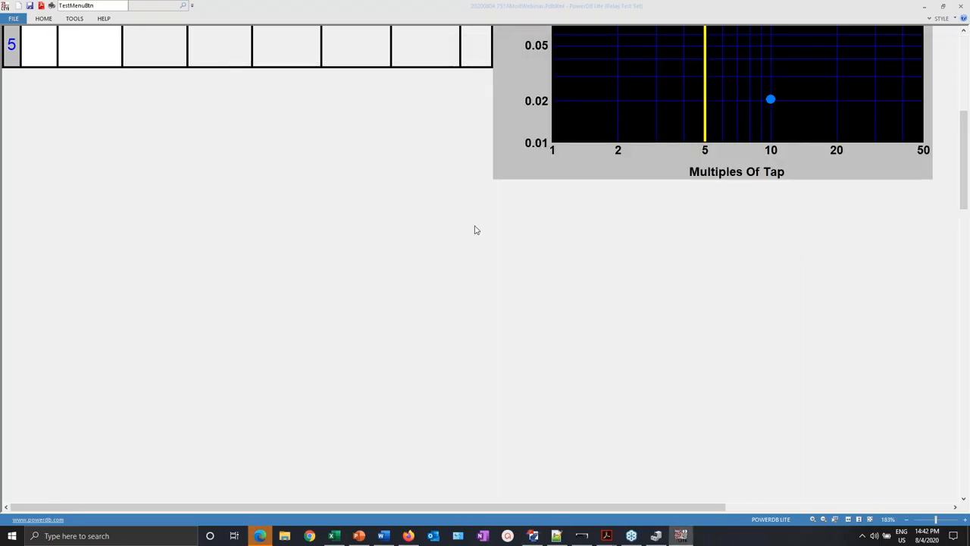
pyautogui.scroll(5, 475, 230)
pyautogui.click(27, 51)
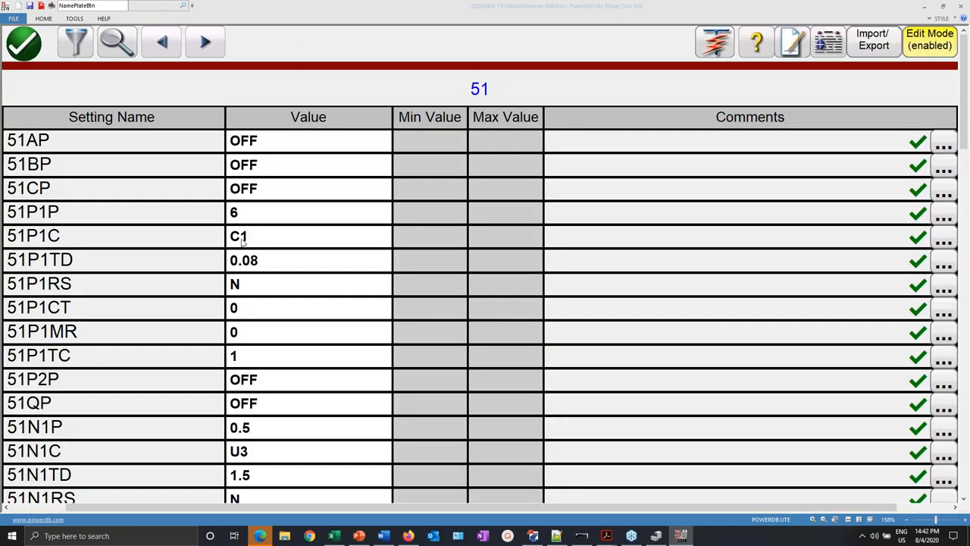
pyautogui.click(240, 238)
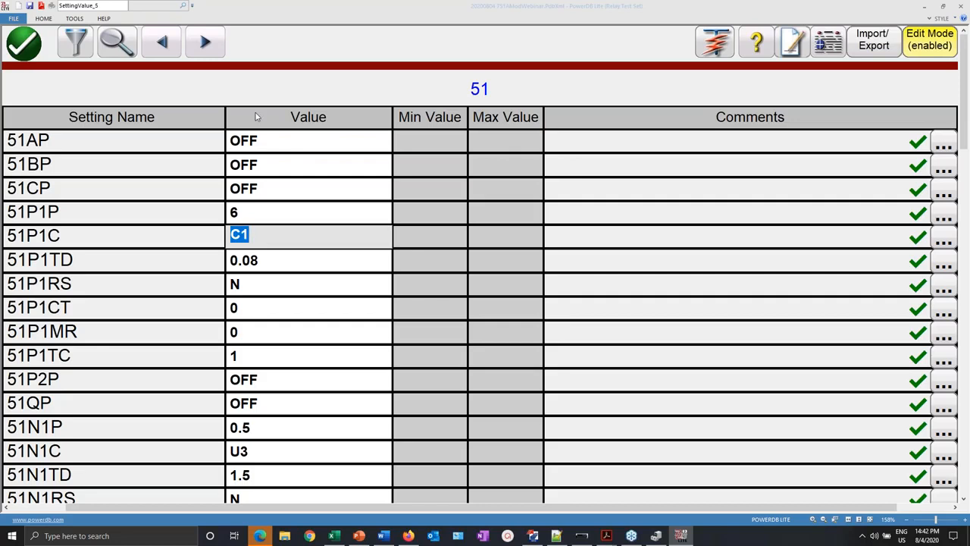
pyautogui.write('c2')
pyautogui.press('BackSpace')
pyautogui.press('BackSpace')
pyautogui.write('C1')
pyautogui.press('Return')
# - Read the settings back from the SEL relay and accept creating the new settings
pyautogui.click(858, 48)
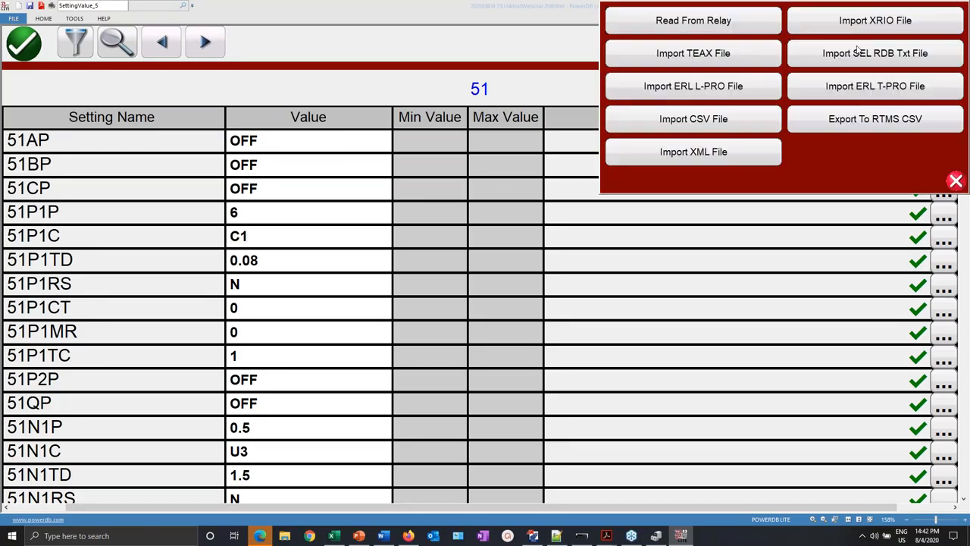
pyautogui.click(724, 25)
pyautogui.click(694, 28)
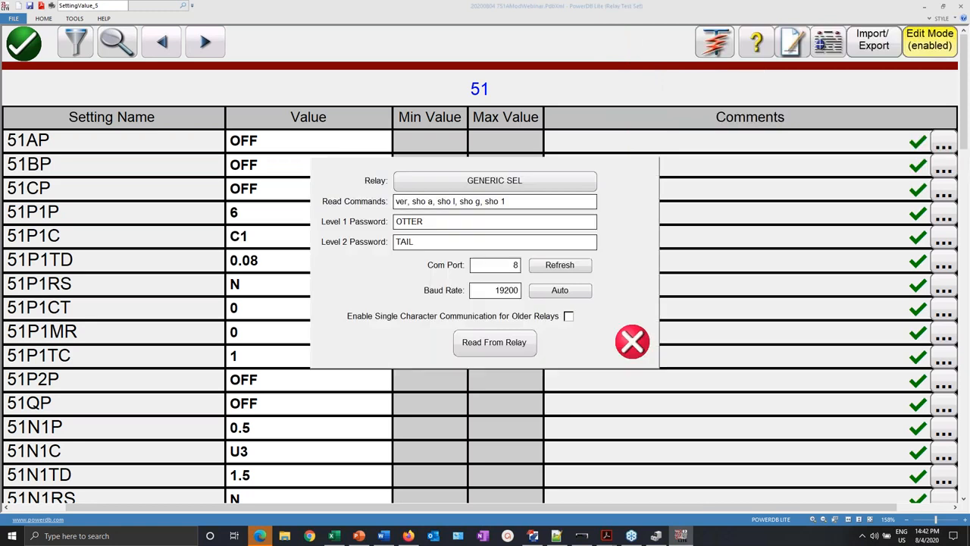
pyautogui.click(495, 349)
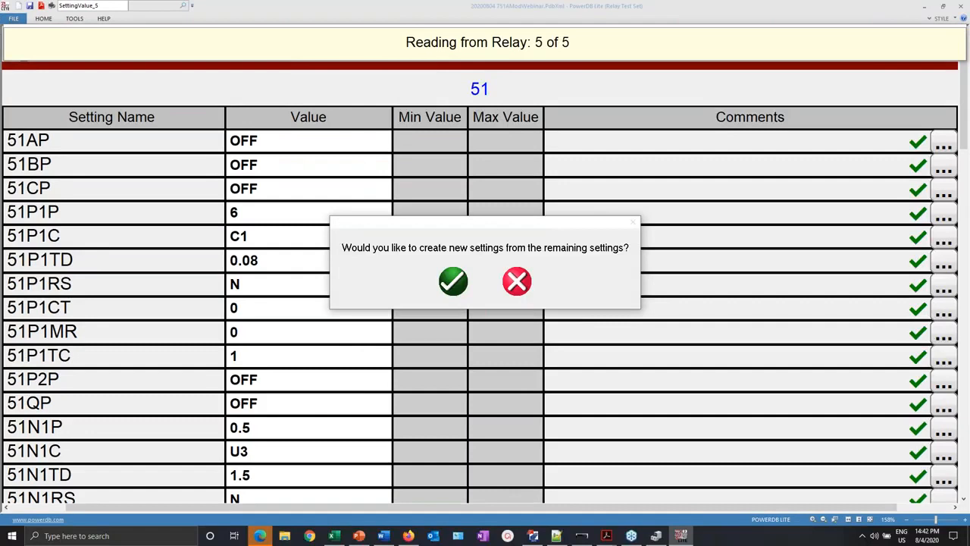
pyautogui.click(447, 282)
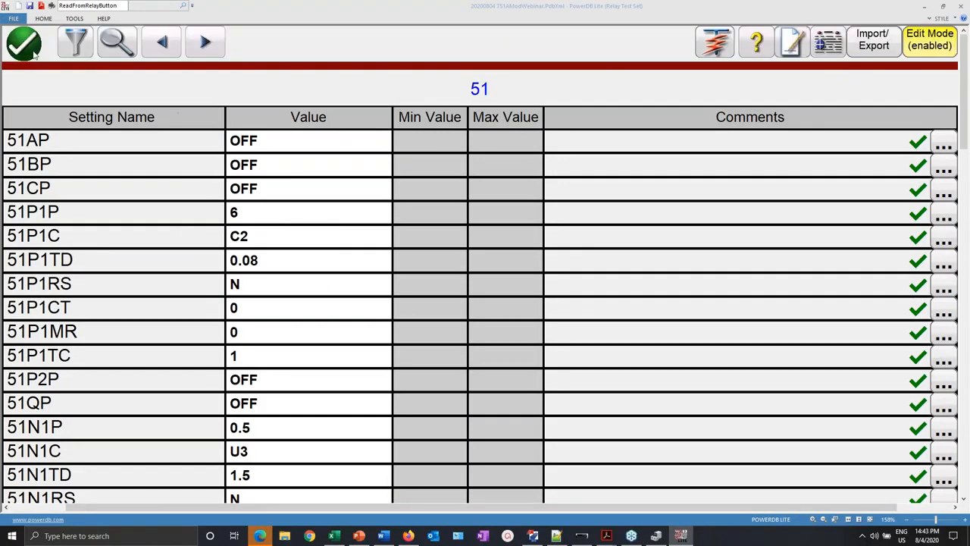
# - Open the Overcurrent Timing test, confirm its C2 IEC Very Inverse settings, and rerun it
pyautogui.click(712, 42)
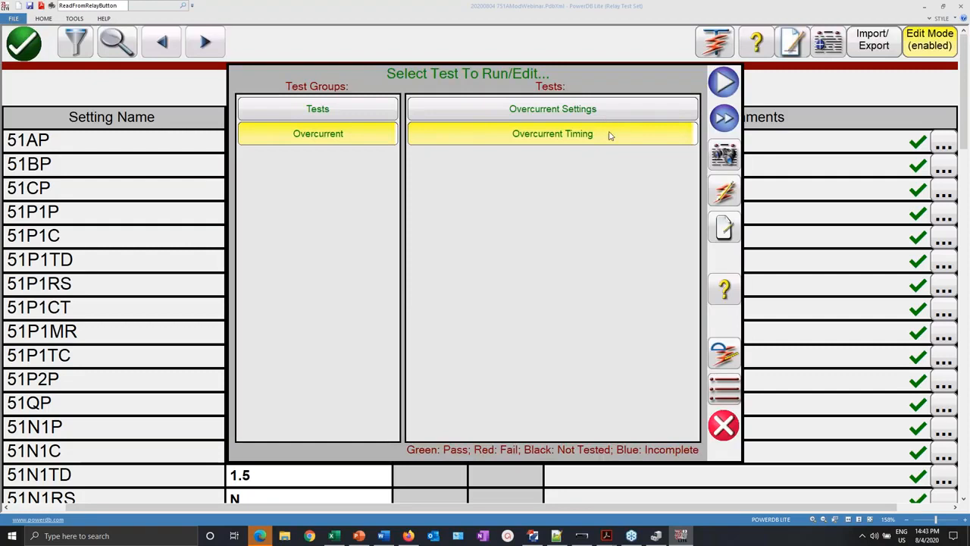
pyautogui.click(728, 357)
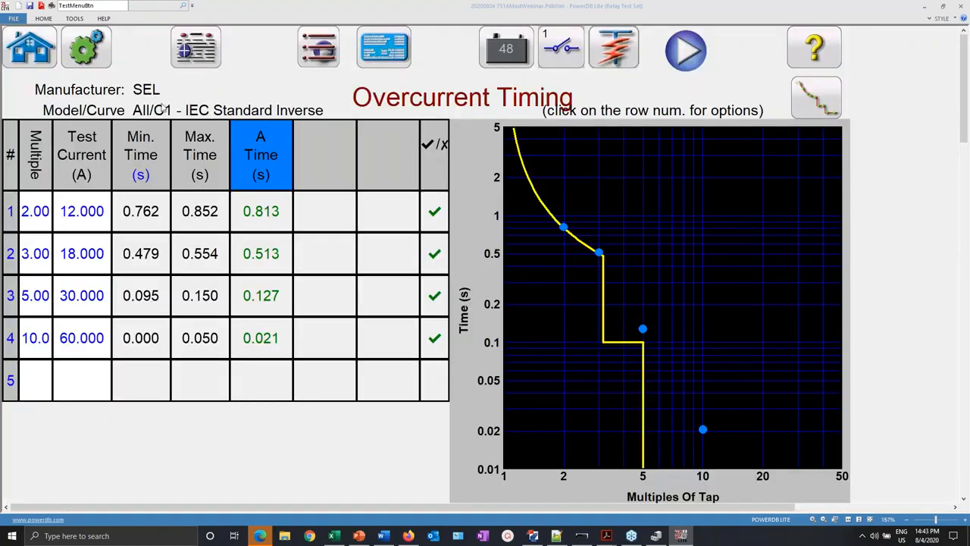
pyautogui.click(399, 42)
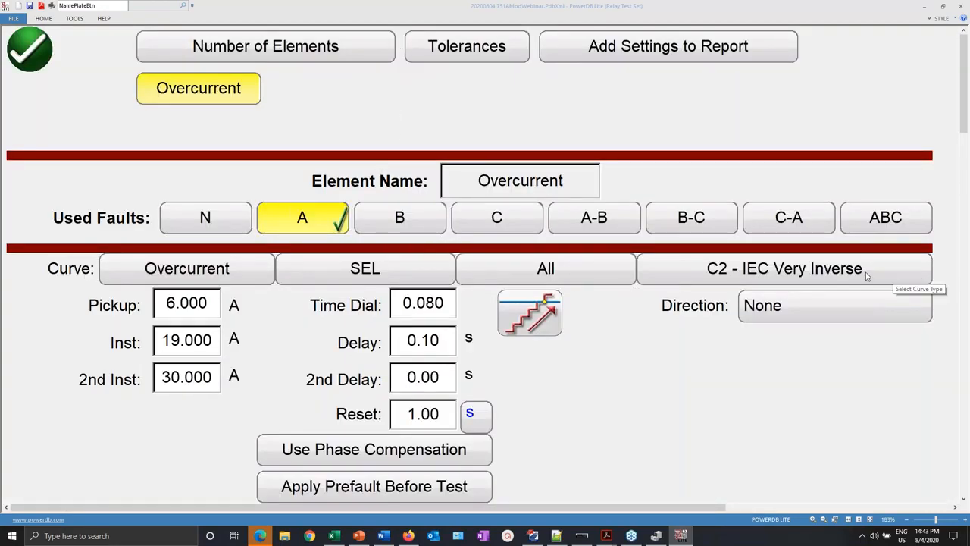
pyautogui.click(29, 49)
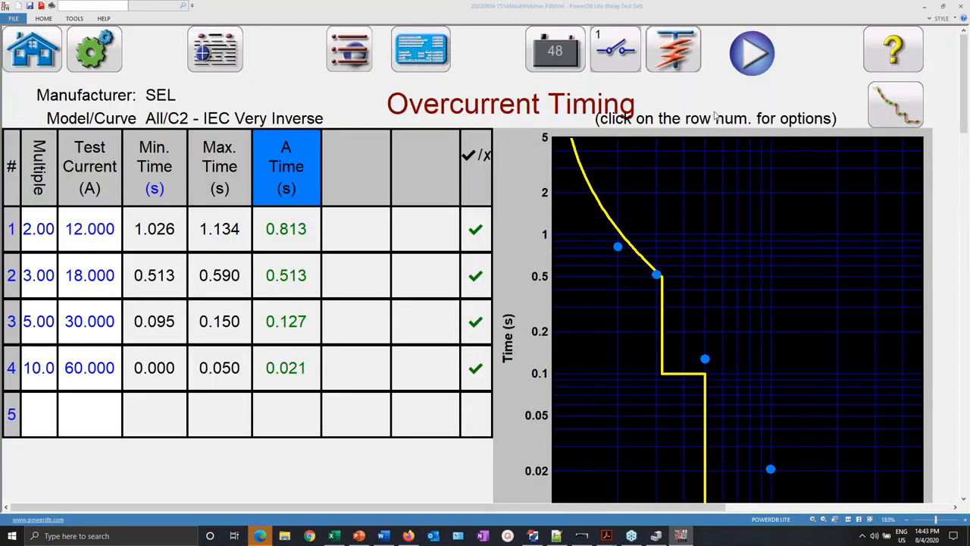
pyautogui.click(752, 52)
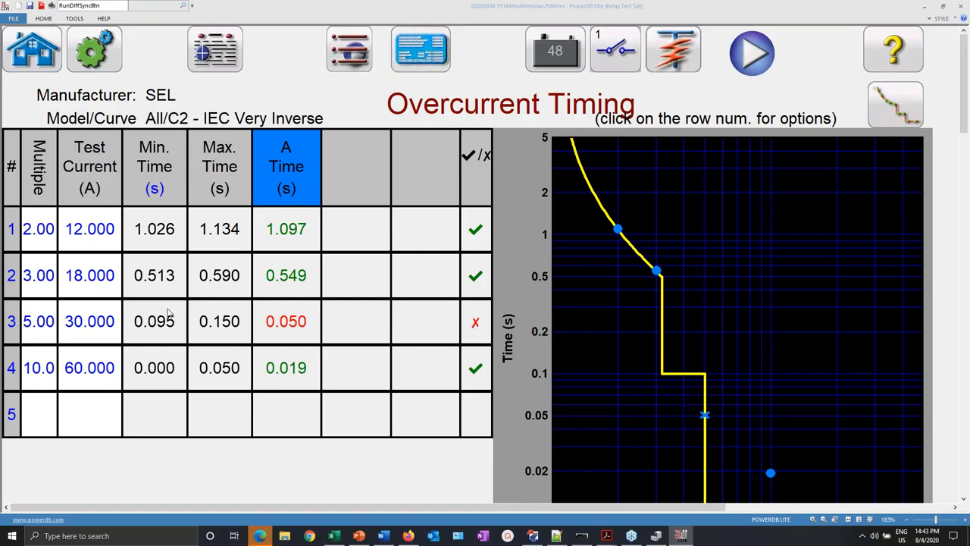
# - Change row 3's test multiple to 4 (24 A) and rerun that test point
pyautogui.click(33, 323)
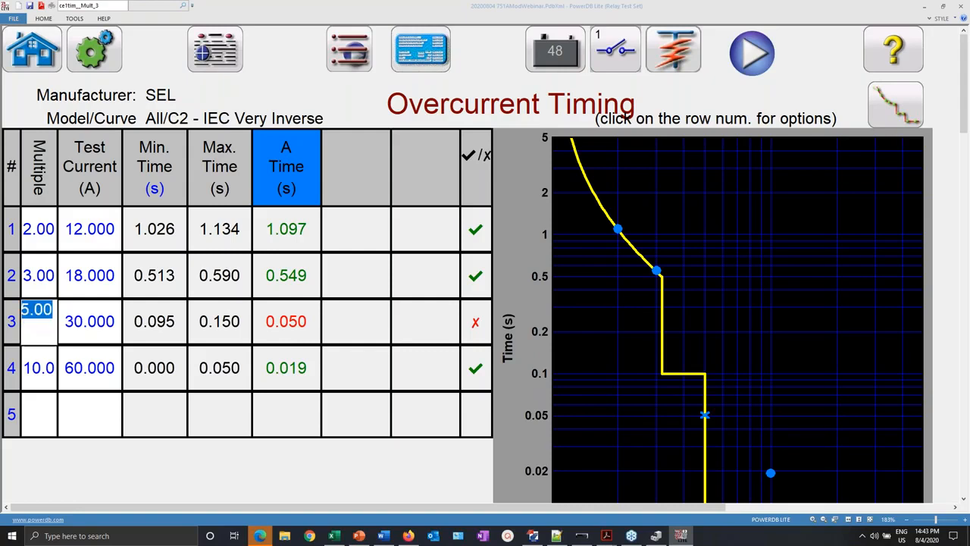
pyautogui.write('4')
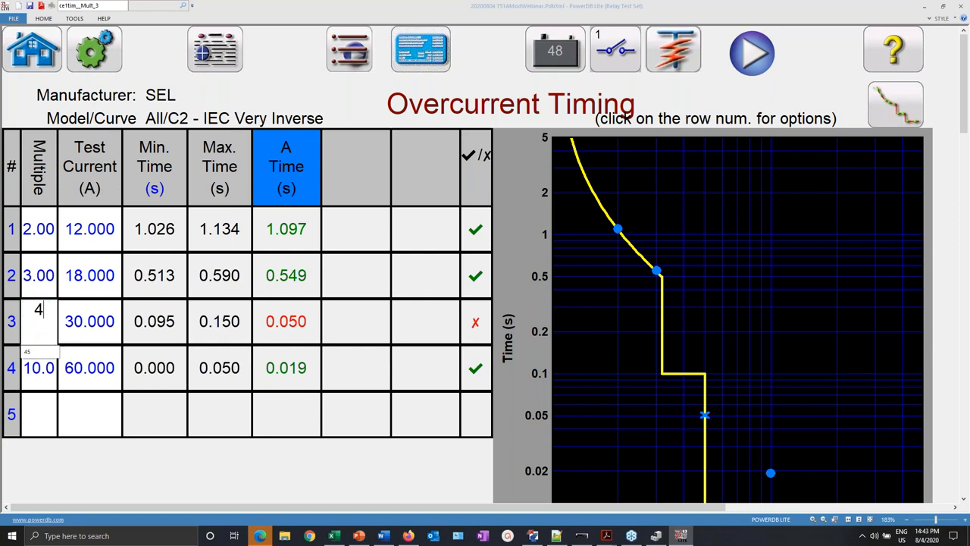
pyautogui.press('Return')
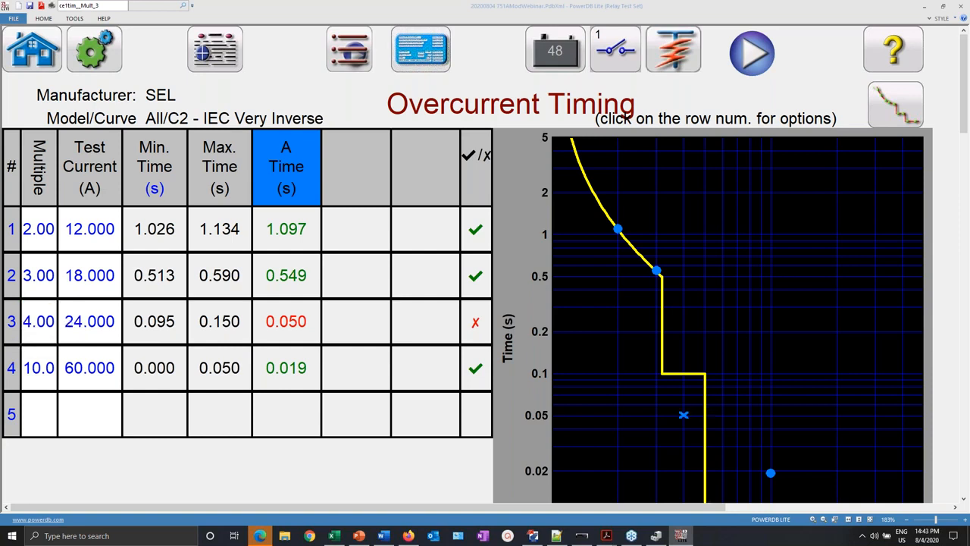
pyautogui.click(11, 322)
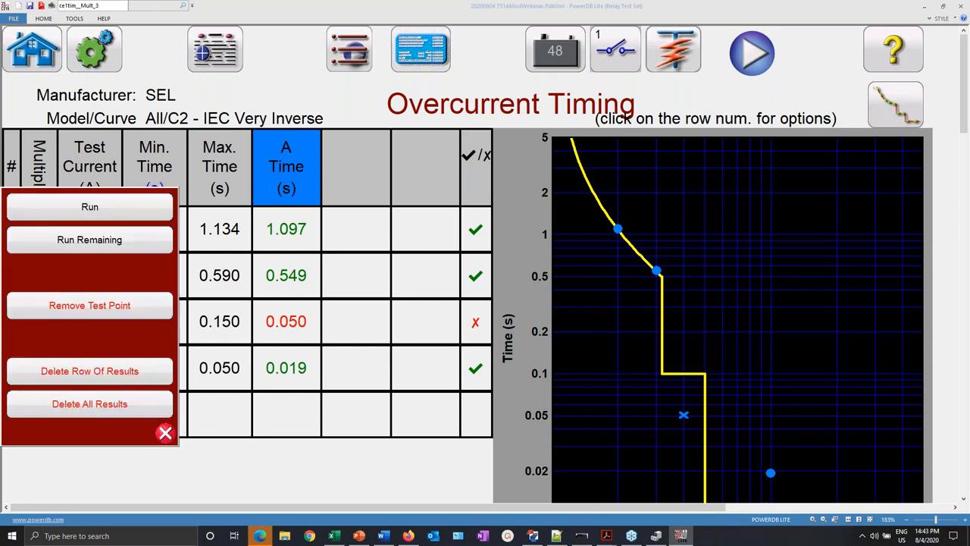
pyautogui.click(89, 206)
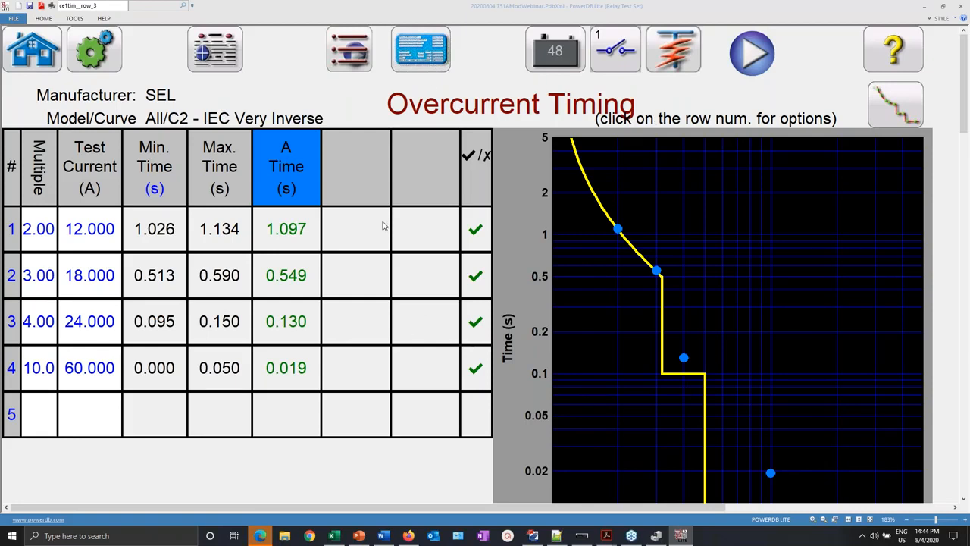
pyautogui.click(533, 535)
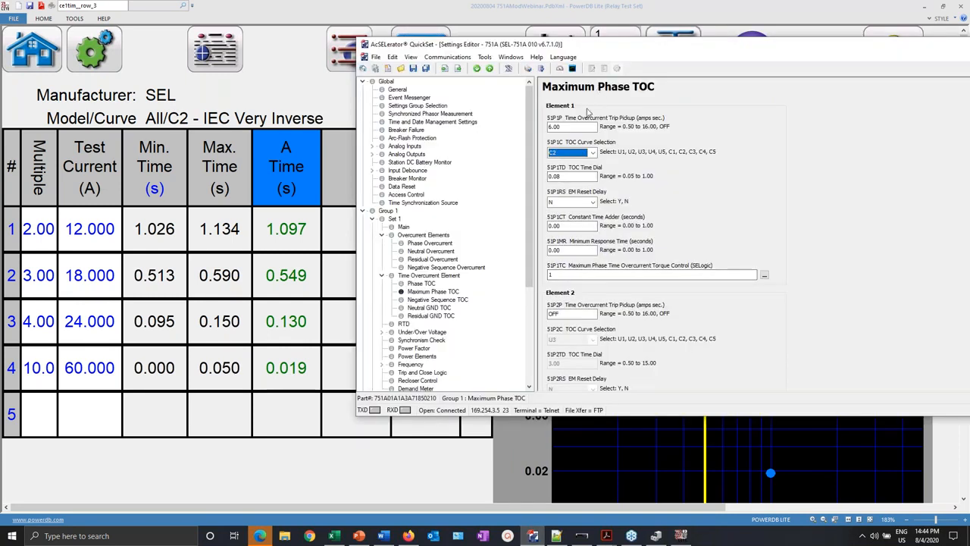
pyautogui.click(216, 457)
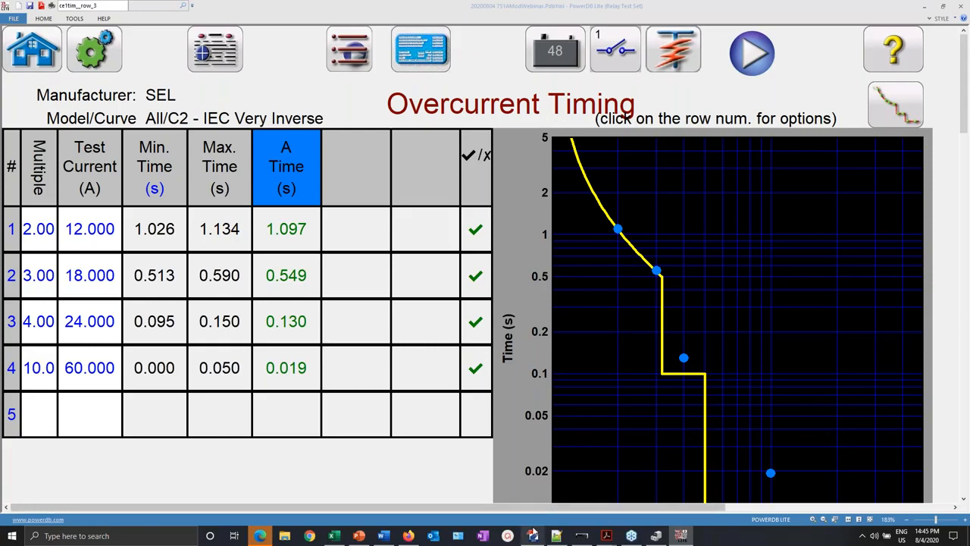
pyautogui.click(532, 535)
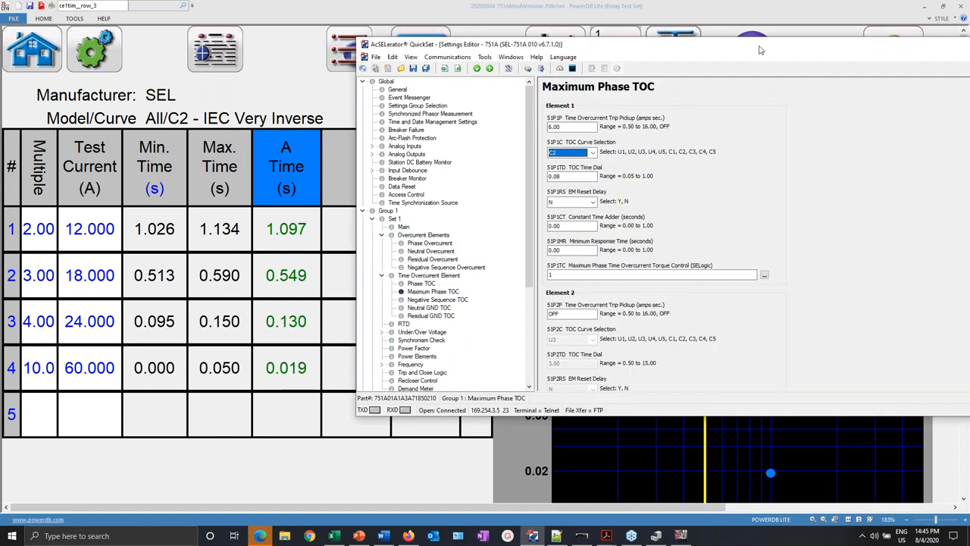
pyautogui.moveTo(481, 46); pyautogui.dragTo(303, 35)
# - Retrieve the relay's event history using 16 samples-per-cycle raw events
pyautogui.click(307, 46)
pyautogui.moveTo(336, 80)
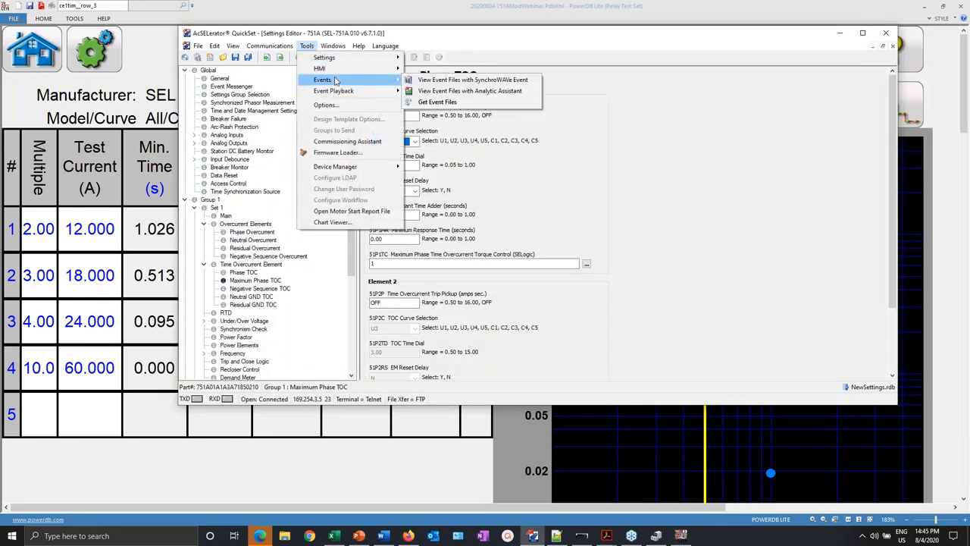
pyautogui.click(436, 102)
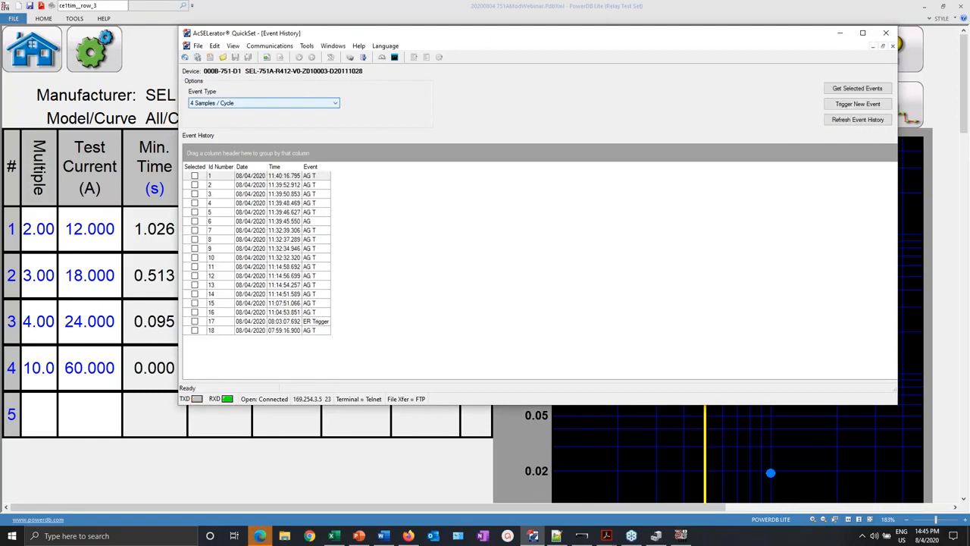
pyautogui.click(336, 105)
pyautogui.click(287, 119)
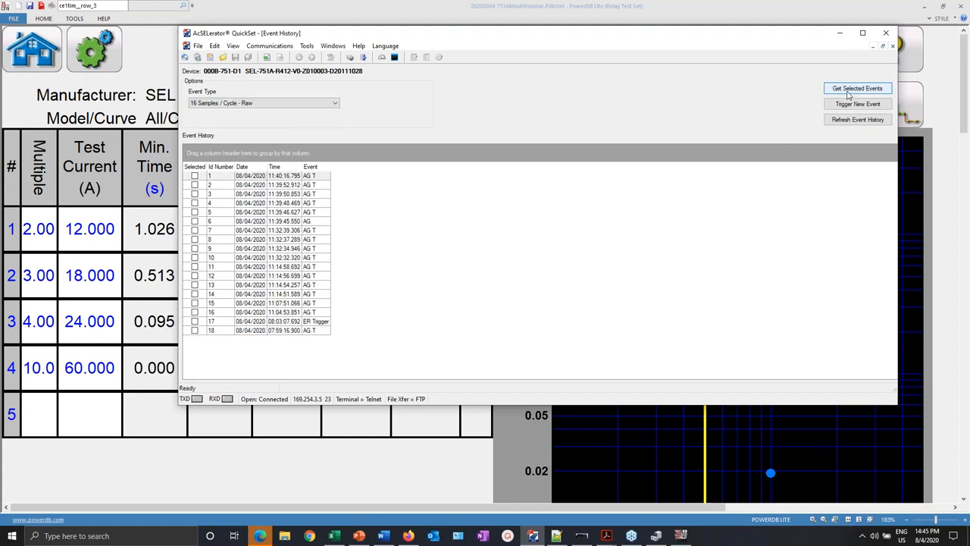
pyautogui.click(855, 120)
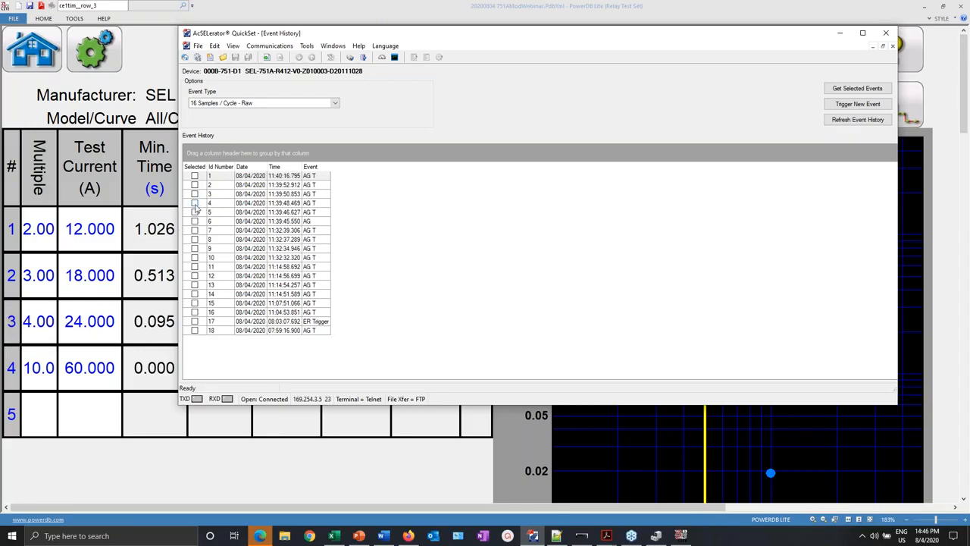
# - Download event 5 (11:39:46.627), save it to the Webinar folder, and open File Explorer
pyautogui.click(195, 214)
pyautogui.click(194, 213)
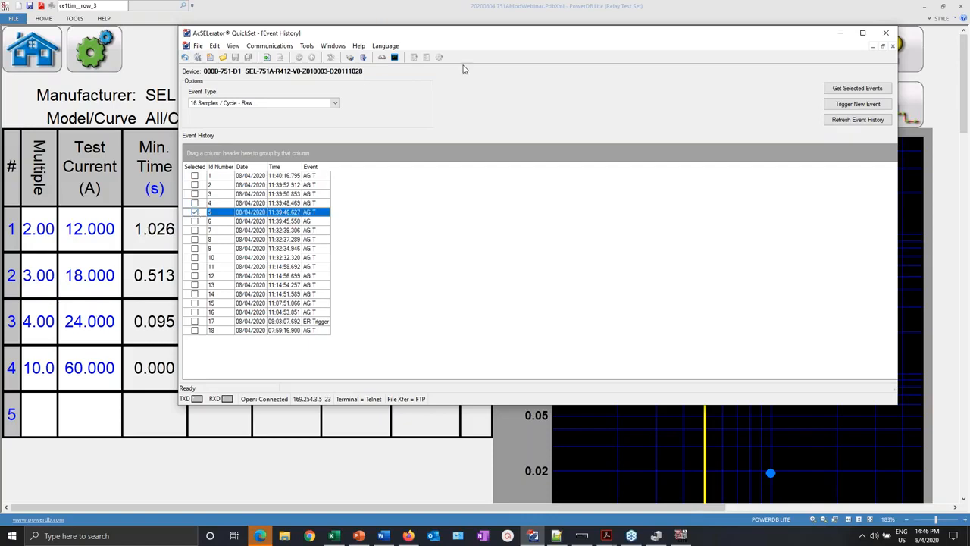
pyautogui.moveTo(499, 39); pyautogui.dragTo(479, 32)
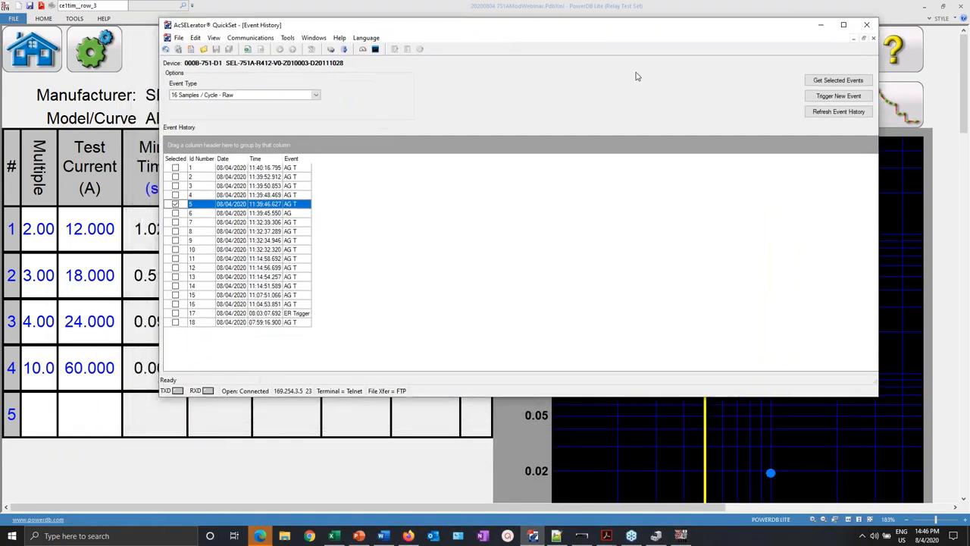
pyautogui.click(839, 79)
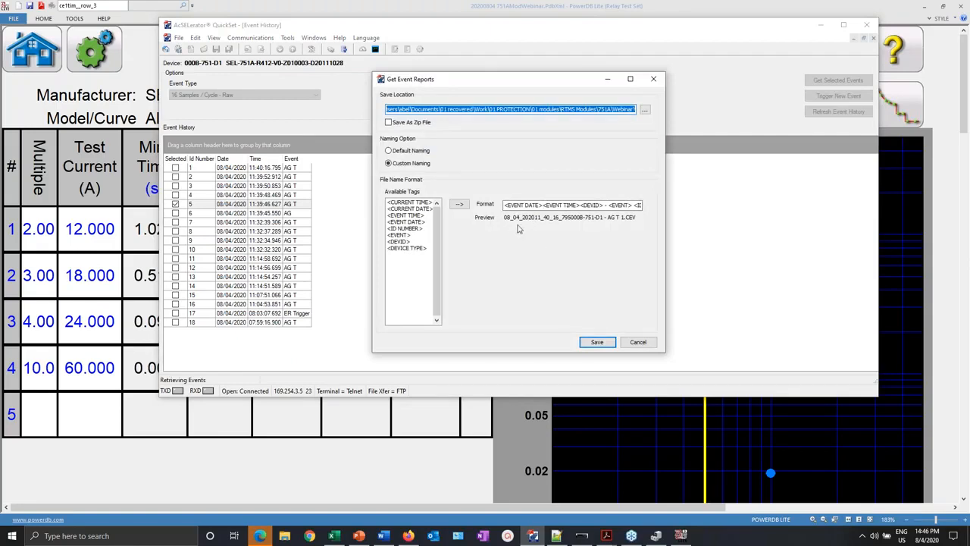
pyautogui.click(596, 343)
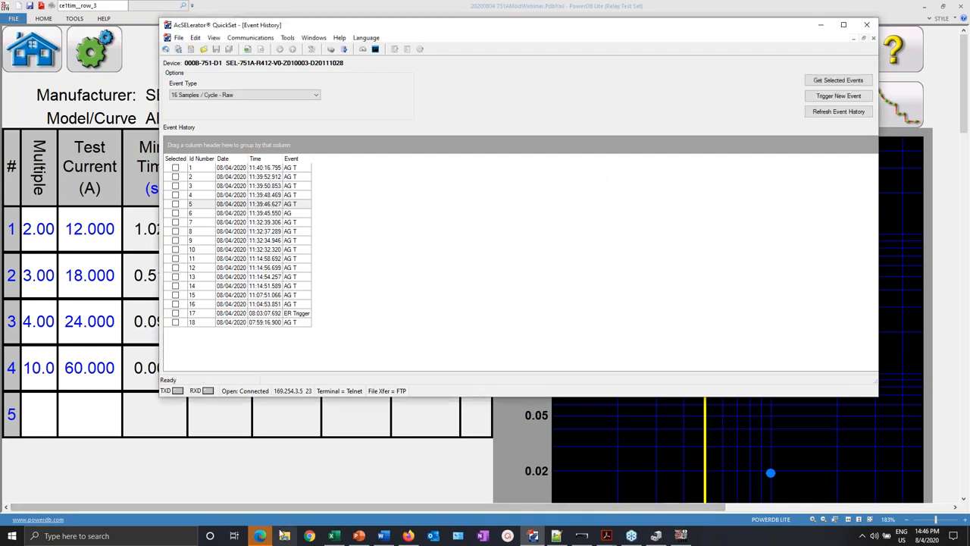
pyautogui.click(307, 419)
pyautogui.press('super+e')
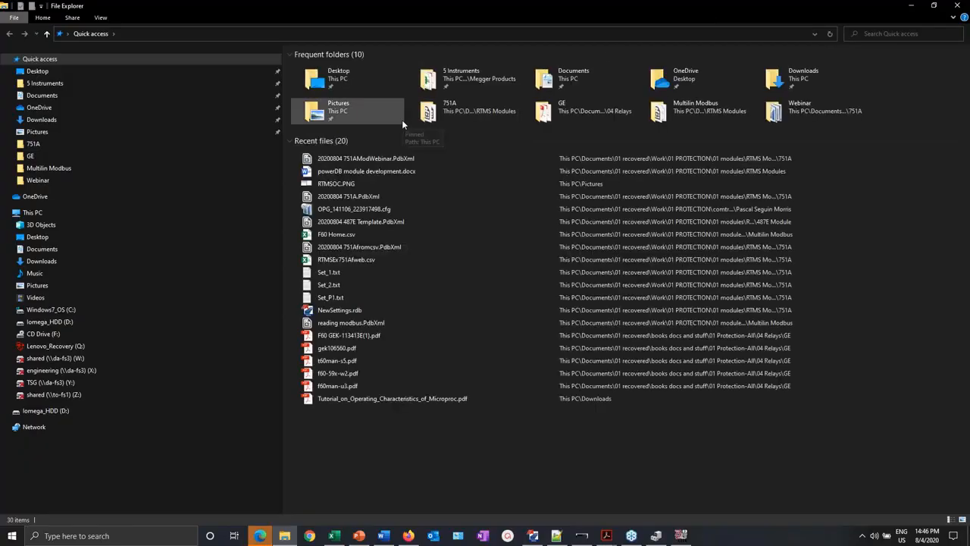
# - Browse to 751A > Webinar, widen the Name column, and open the AG T 5 .CEV file
pyautogui.click(32, 146)
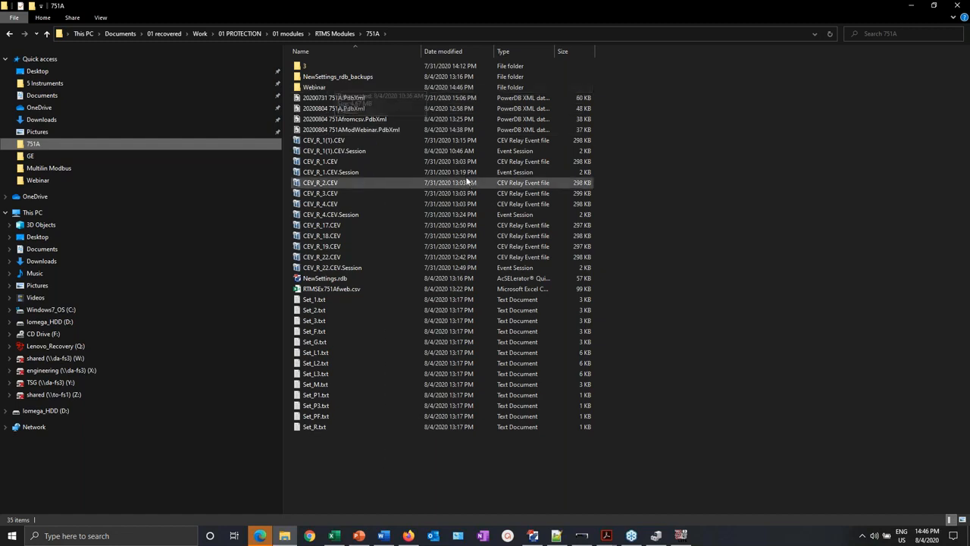
pyautogui.doubleClick(312, 88)
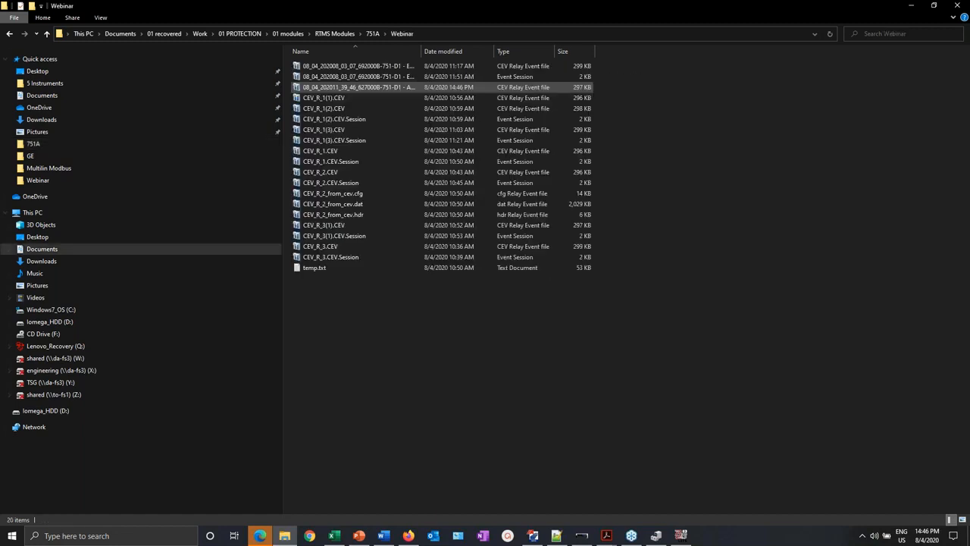
pyautogui.moveTo(424, 49); pyautogui.dragTo(479, 64)
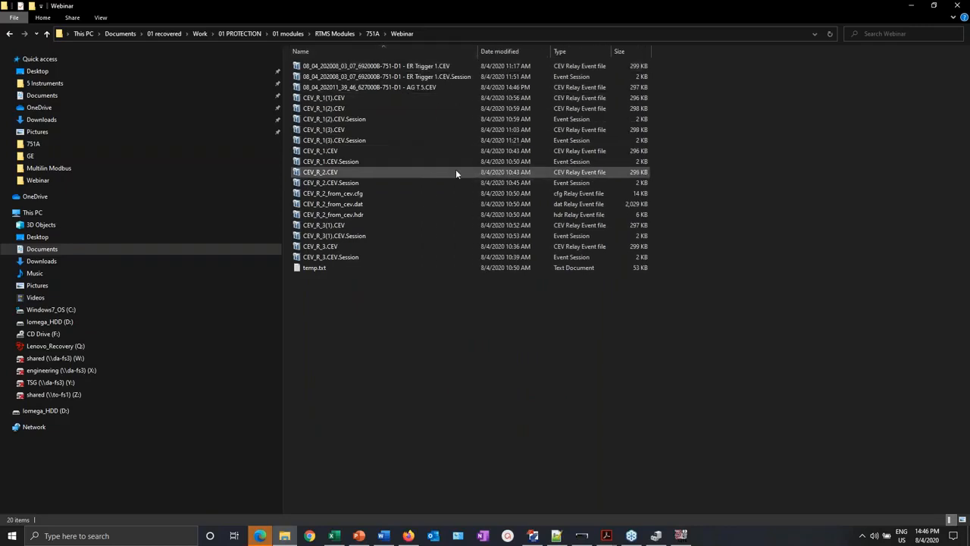
pyautogui.click(422, 66)
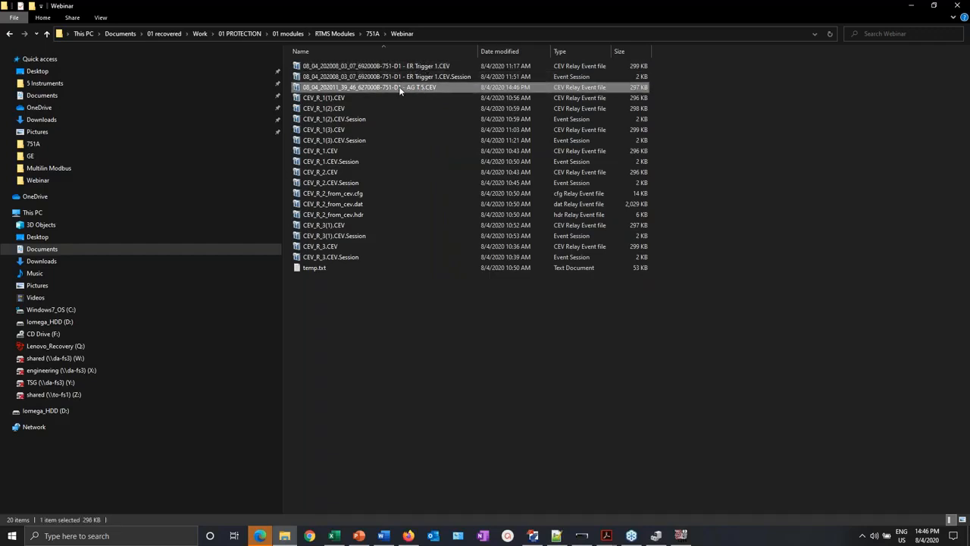
pyautogui.doubleClick(400, 87)
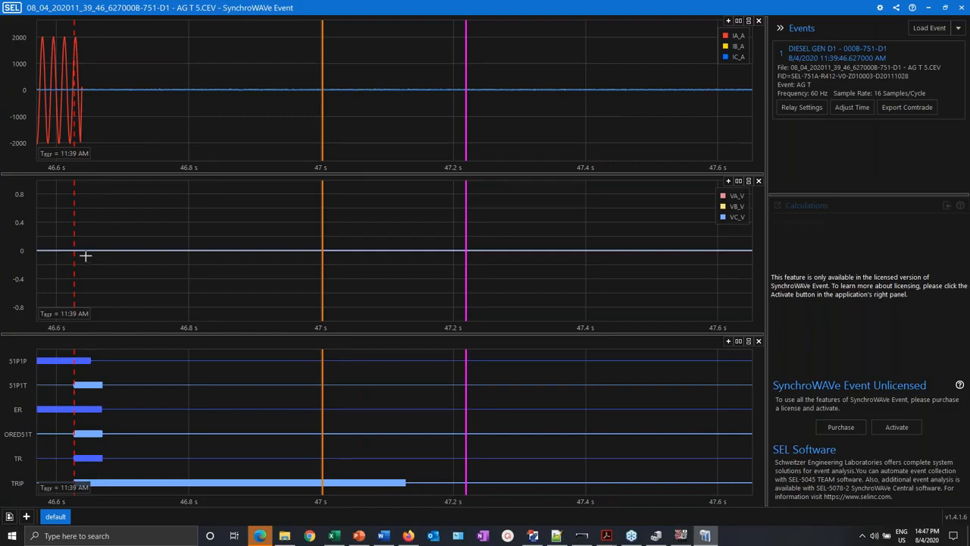
# - Inspect the AG T 5 waveforms and trip traces, then return to the PowerDB Lite test
pyautogui.moveTo(76, 250)
pyautogui.click(682, 536)
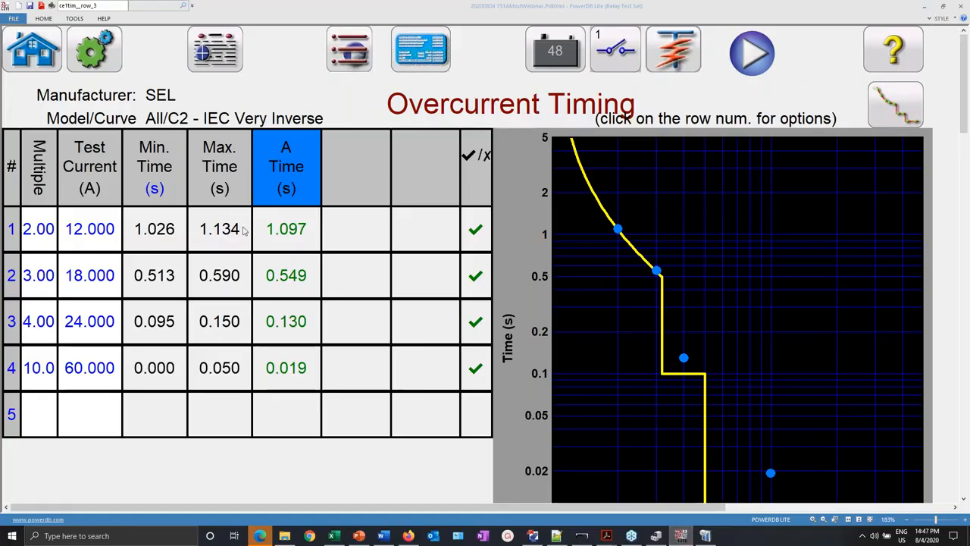
# - Rerun test row 2 at 18 A, then return to SynchroWAVe Event
pyautogui.click(13, 281)
pyautogui.click(82, 164)
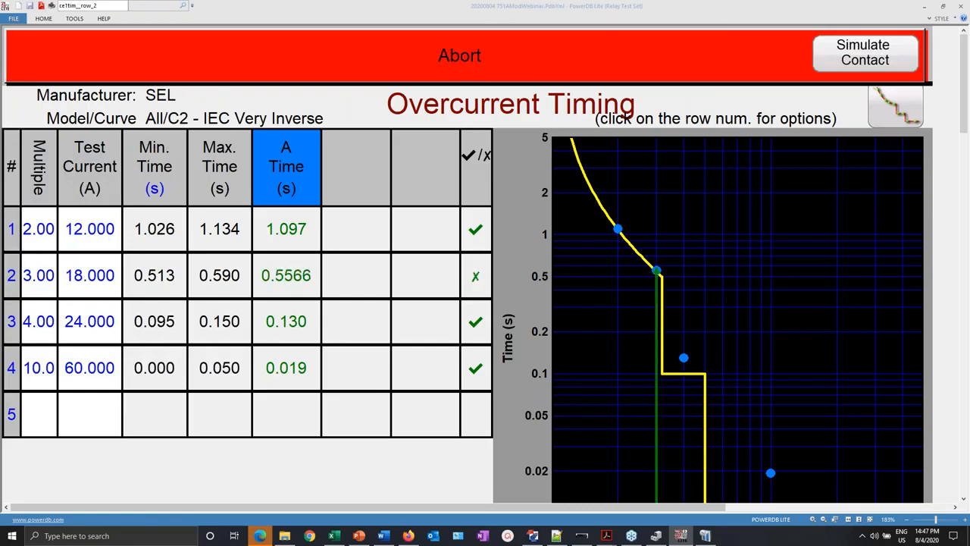
pyautogui.click(705, 536)
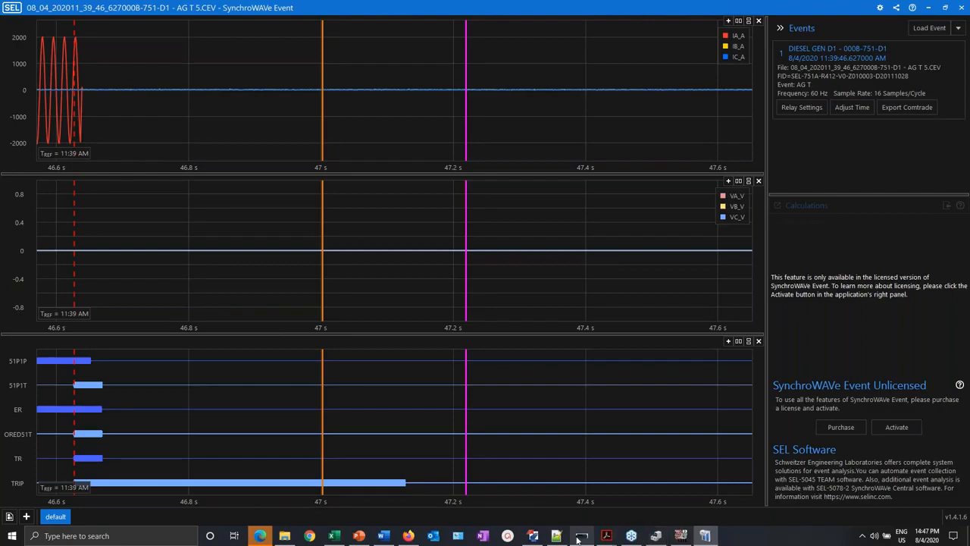
# - Refresh QuickSet's event history, then download and save the newest 11:43:59.800 event as AG T 1.CEV
pyautogui.click(533, 536)
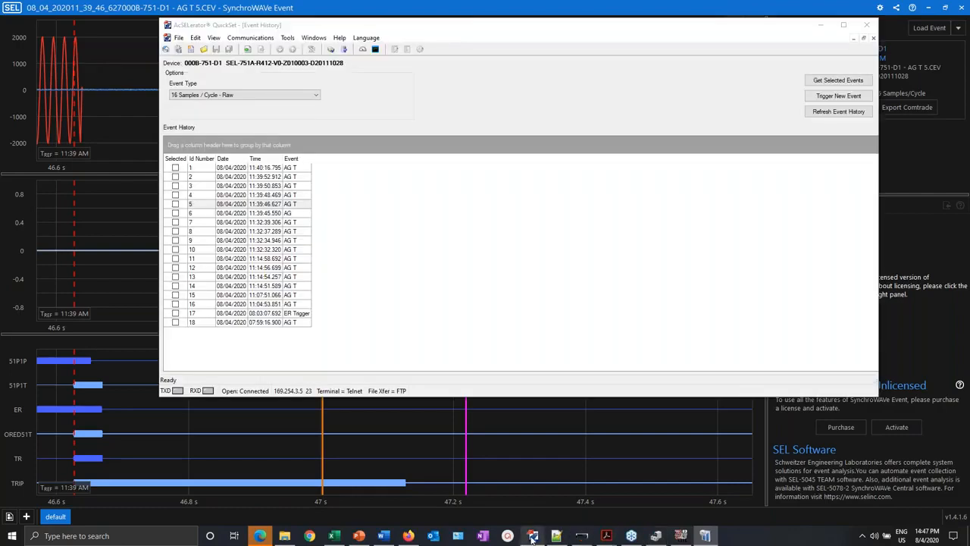
pyautogui.click(839, 111)
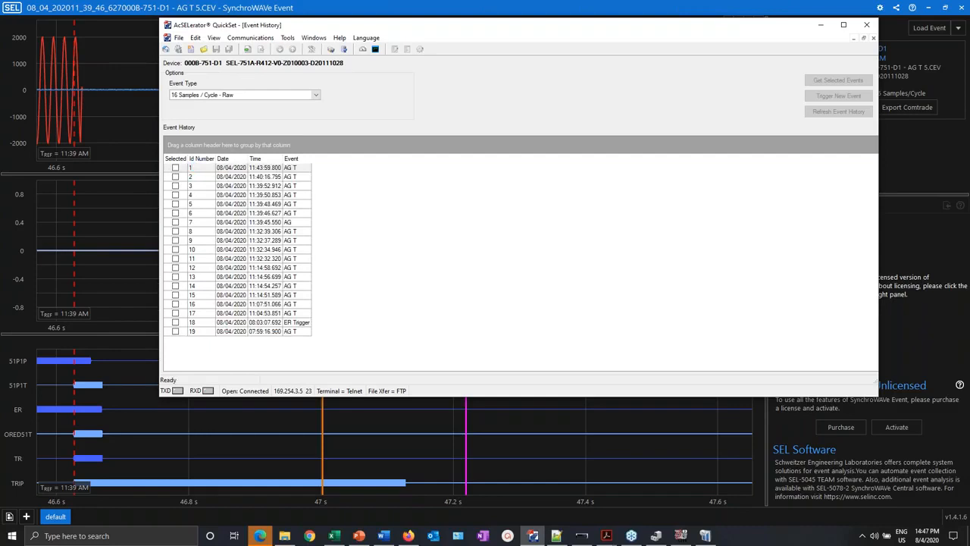
pyautogui.click(838, 80)
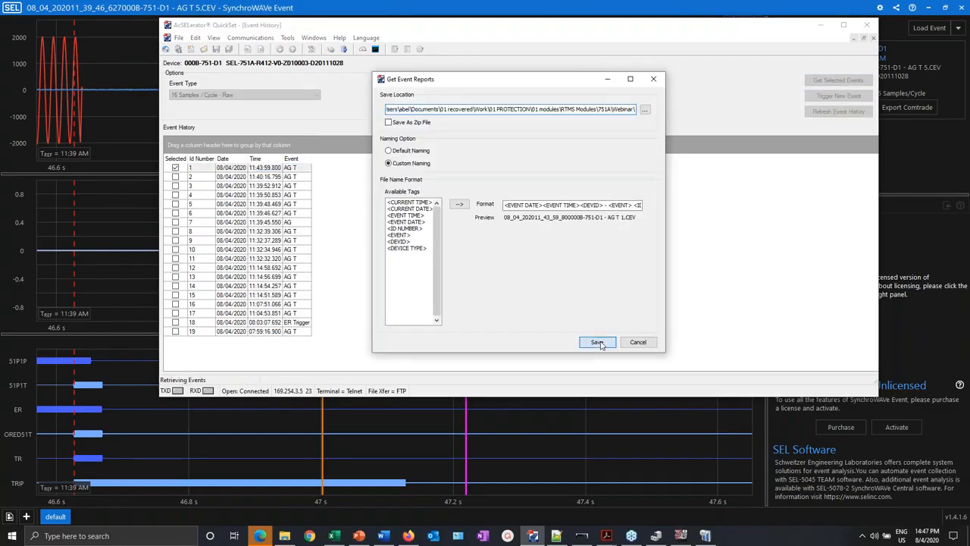
pyautogui.click(598, 343)
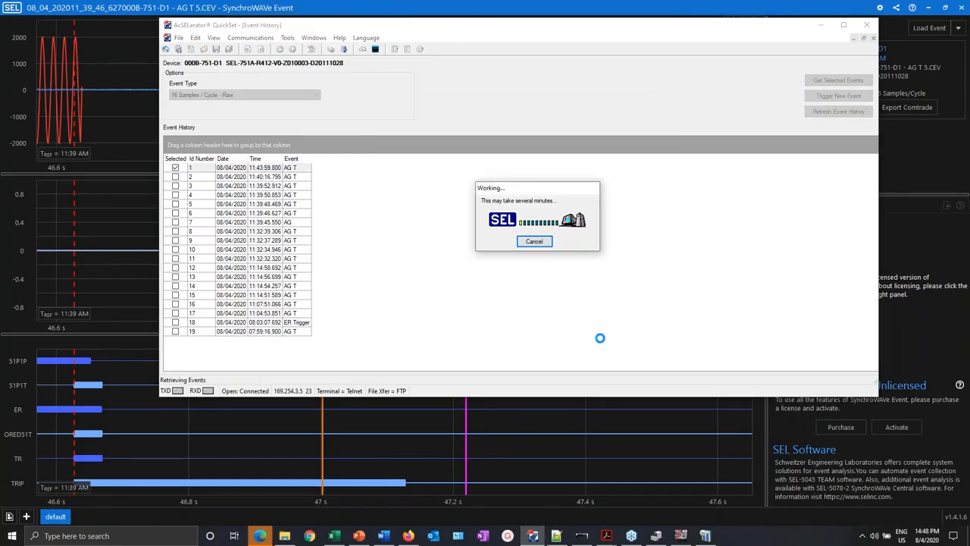
pyautogui.click(285, 536)
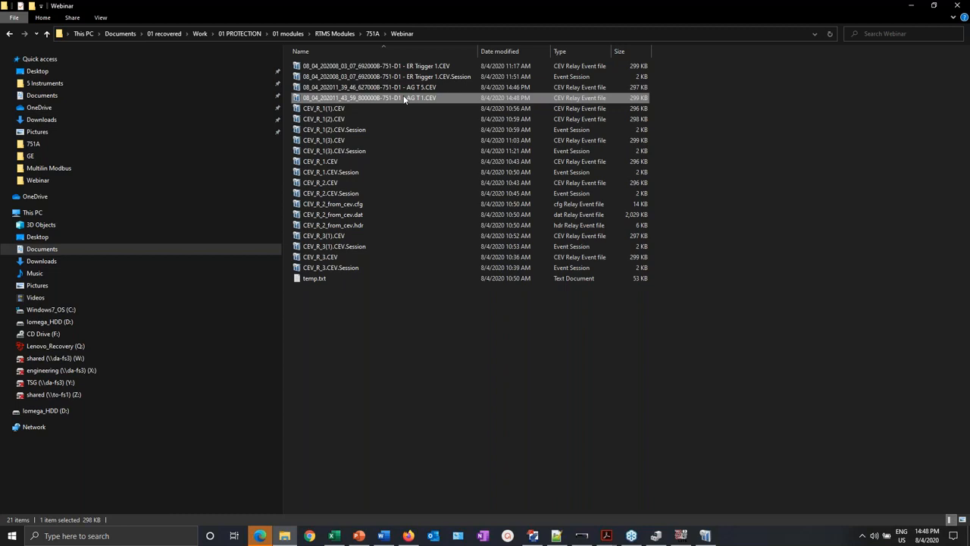
# - Open the 11:43:59 AG T 1 event report in SynchroWAVe Event, then return to QuickSet
pyautogui.doubleClick(404, 98)
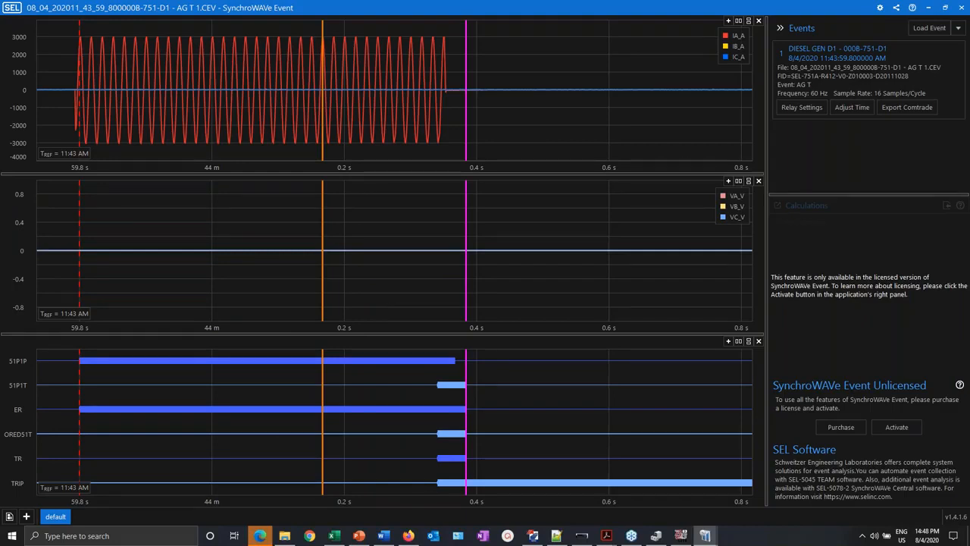
pyautogui.click(534, 535)
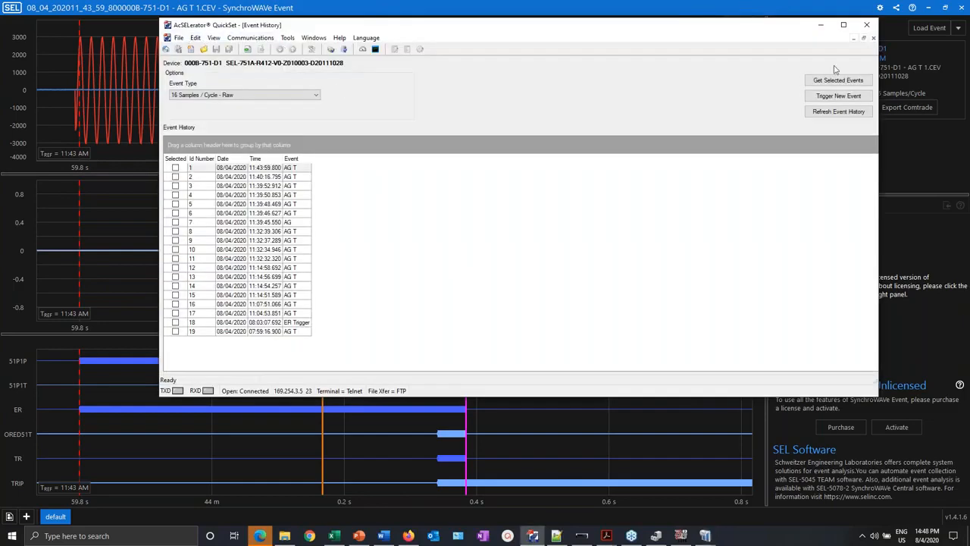
# - Review the Event Report settings: 51P1P/50P1P/50P2P trigger terms, 64-cycle length, 3-cycle prefault, leaving them unchanged
pyautogui.click(853, 38)
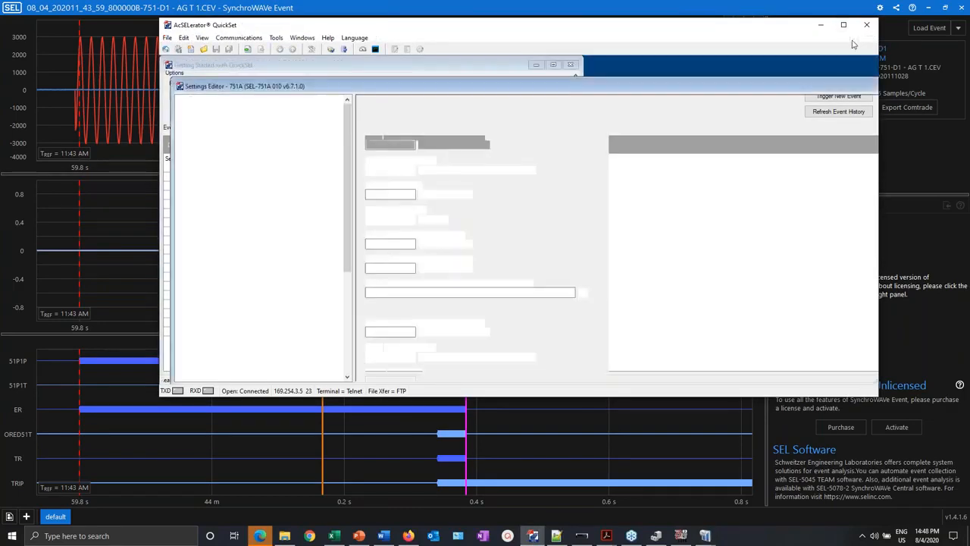
pyautogui.scroll(-7, 350, 180)
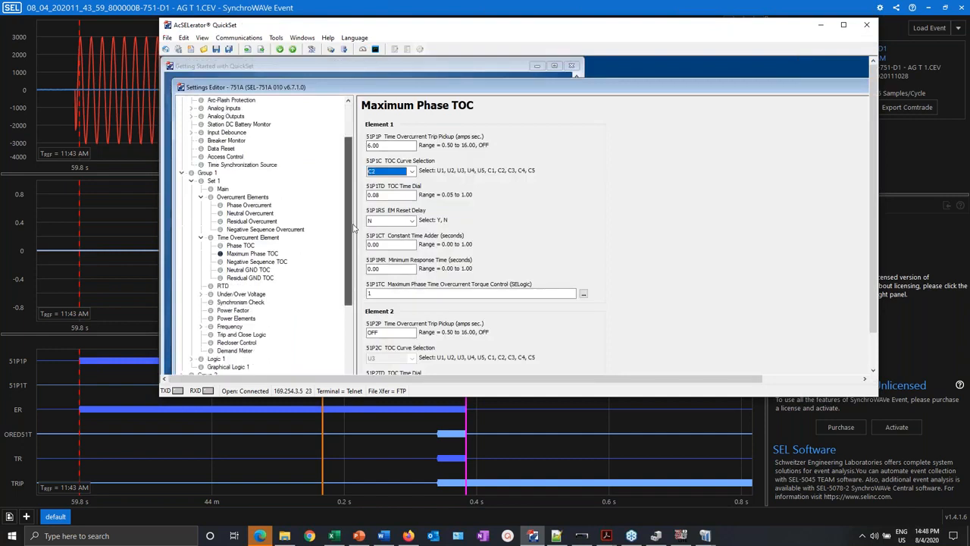
pyautogui.click(223, 295)
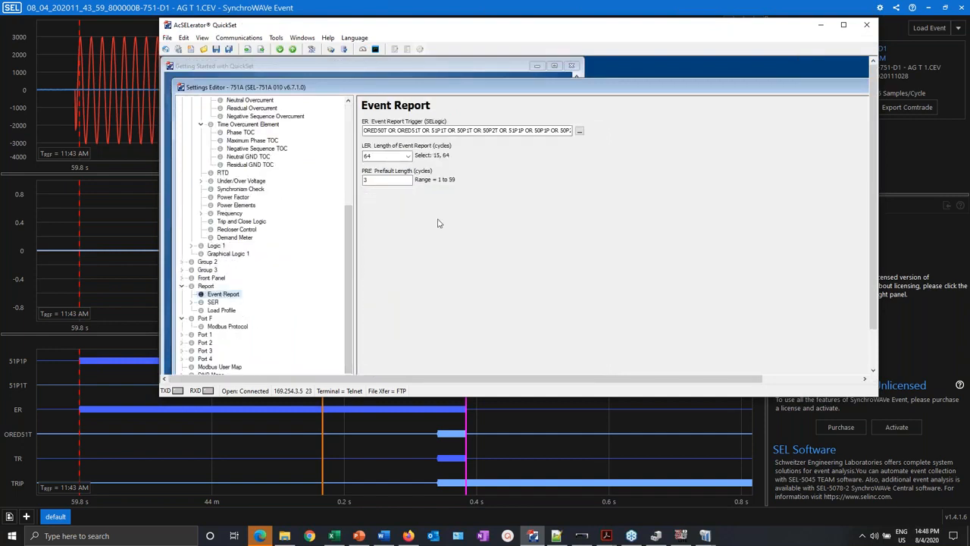
pyautogui.click(380, 180)
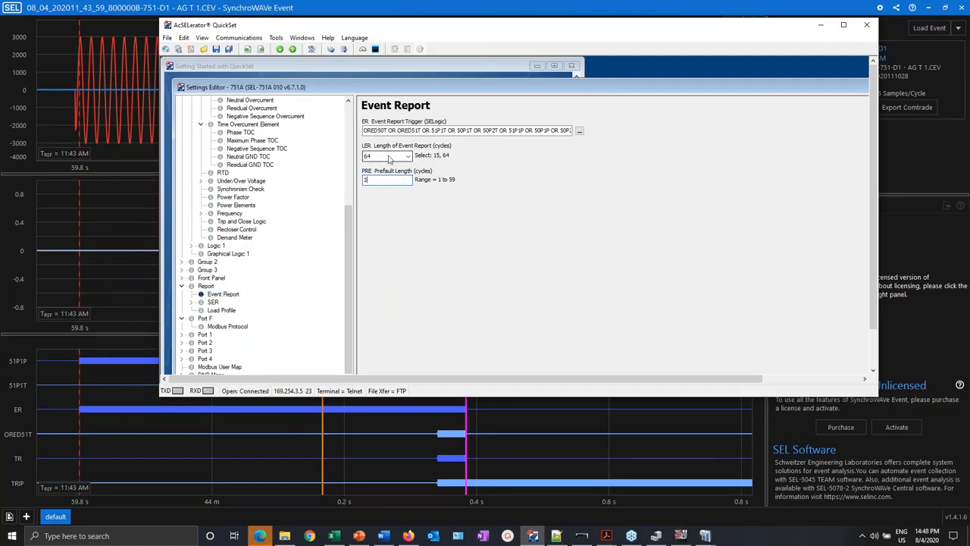
pyautogui.moveTo(437, 131); pyautogui.dragTo(644, 141)
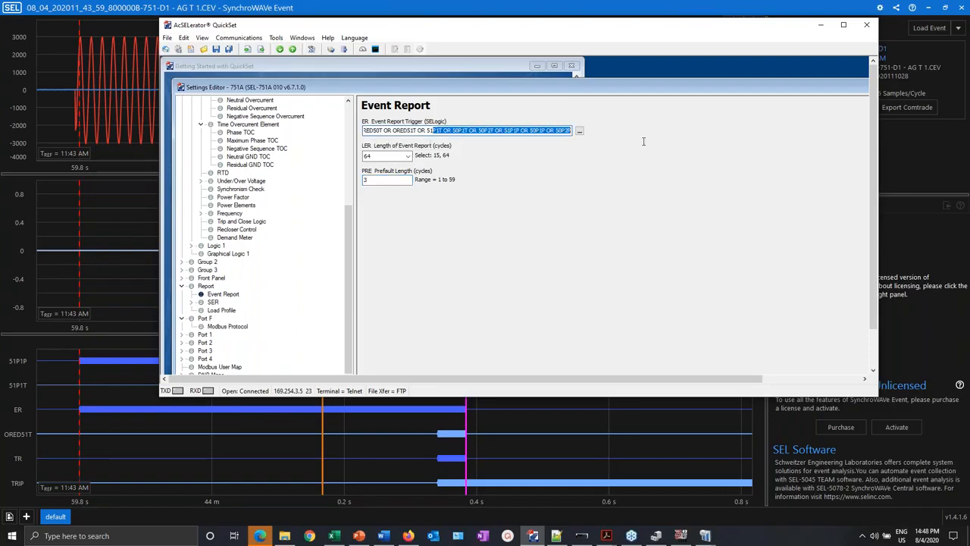
pyautogui.click(520, 131)
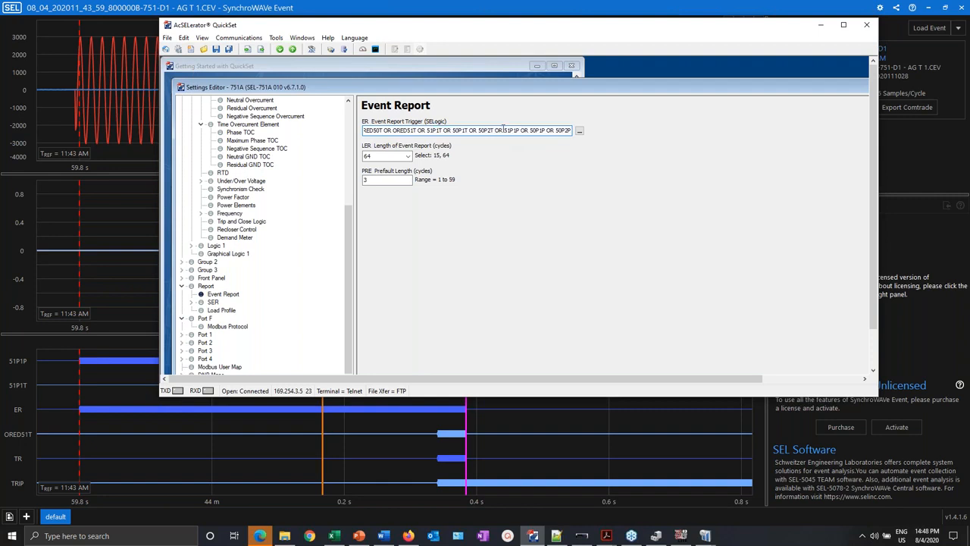
pyautogui.moveTo(503, 131); pyautogui.dragTo(629, 136)
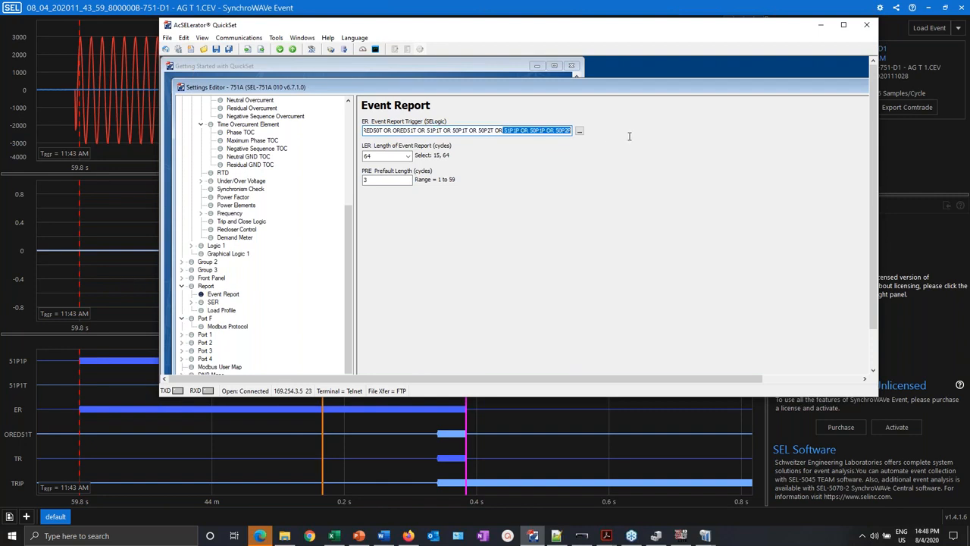
pyautogui.click(505, 132)
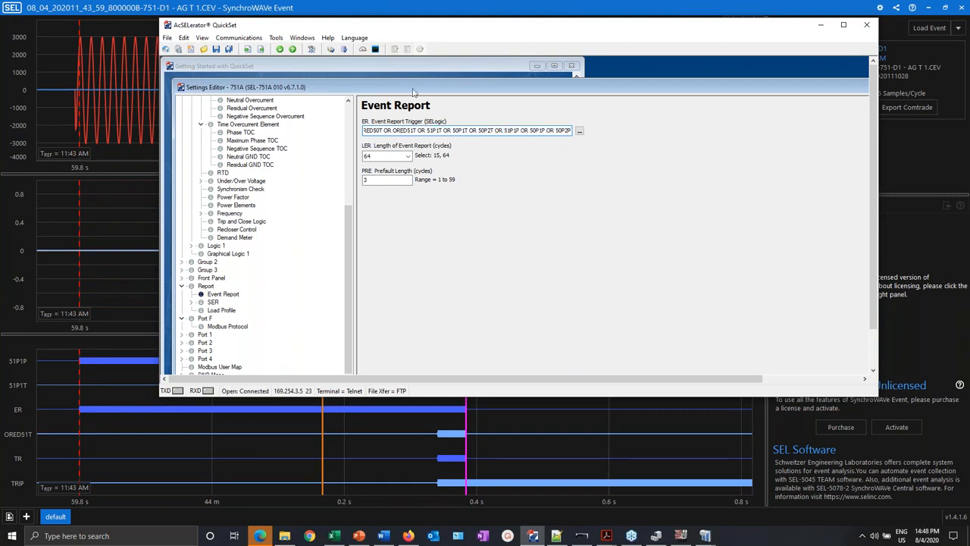
pyautogui.click(332, 5)
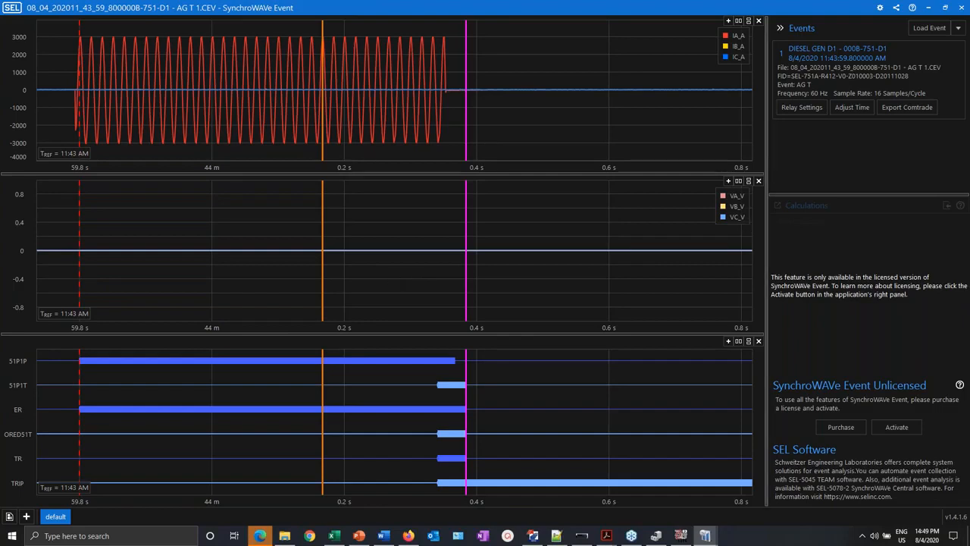
# - Export the AG T 1 event as COMTRADE 1999 ASCII file AtTheWebinar51 in SMRT Tests
pyautogui.click(907, 109)
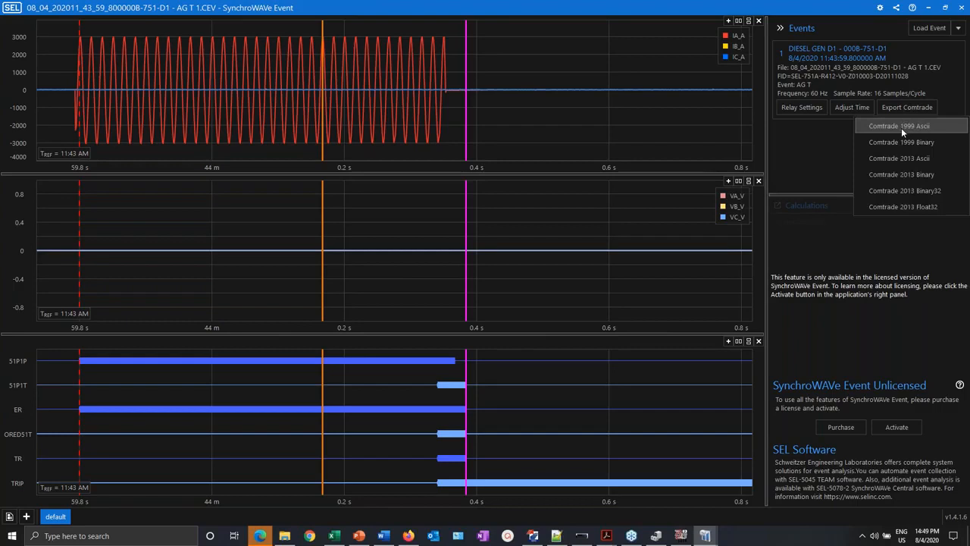
pyautogui.click(901, 127)
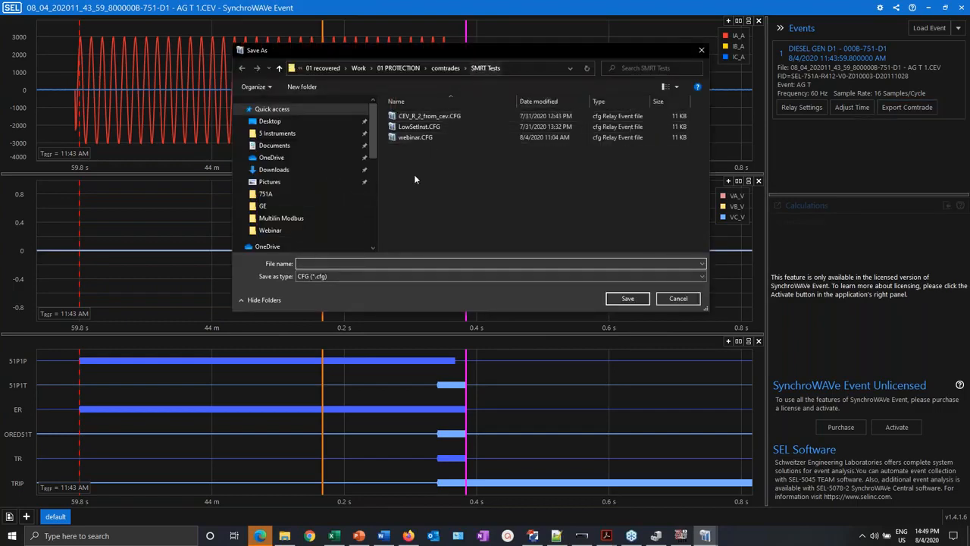
pyautogui.write('wEBIN')
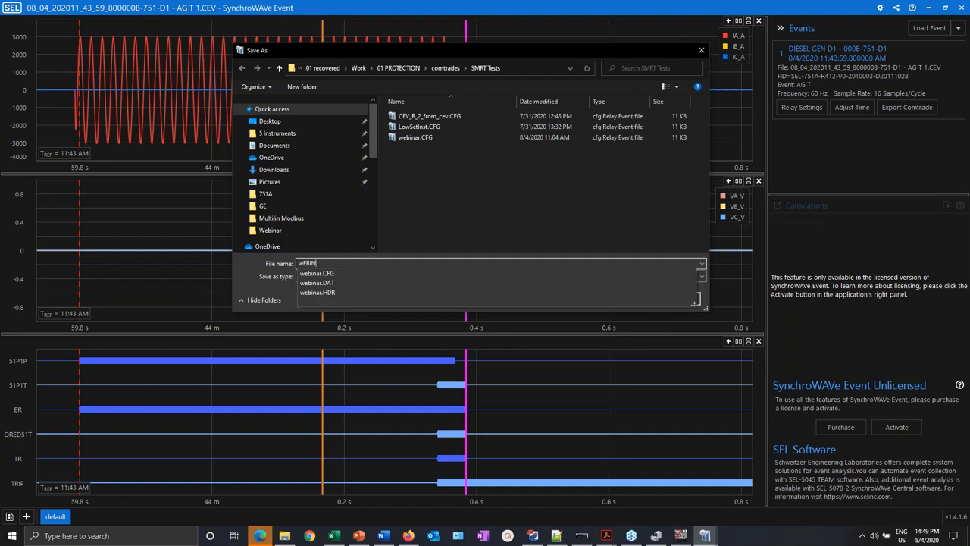
pyautogui.press('BackSpace')
pyautogui.press('BackSpace')
pyautogui.press('BackSpace')
pyautogui.press('BackSpace')
pyautogui.press('BackSpace')
pyautogui.write('A')
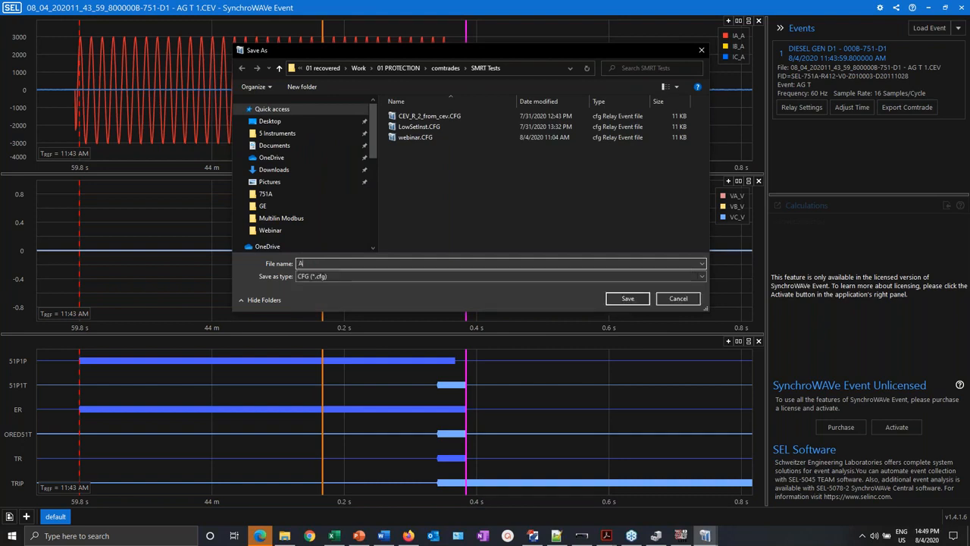
pyautogui.write('tTheWebinar51')
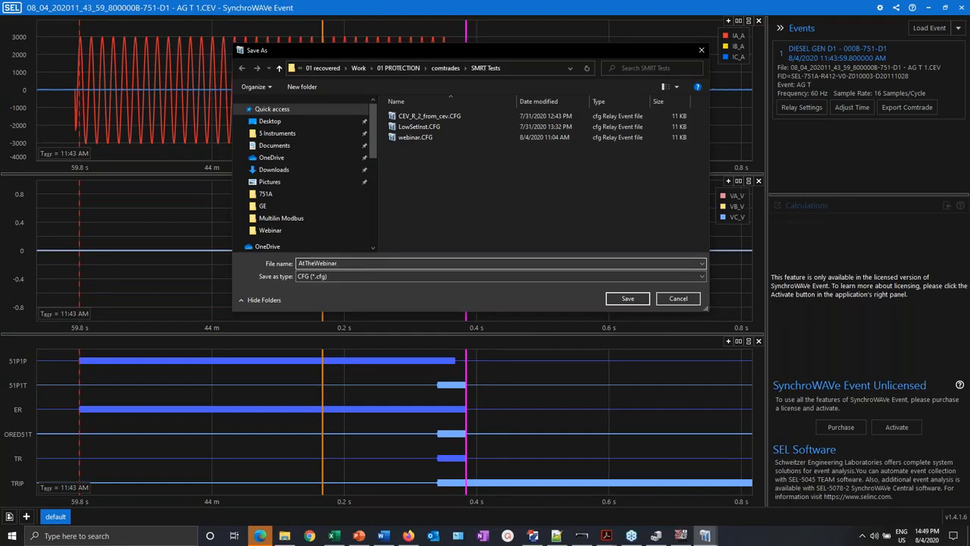
pyautogui.click(635, 299)
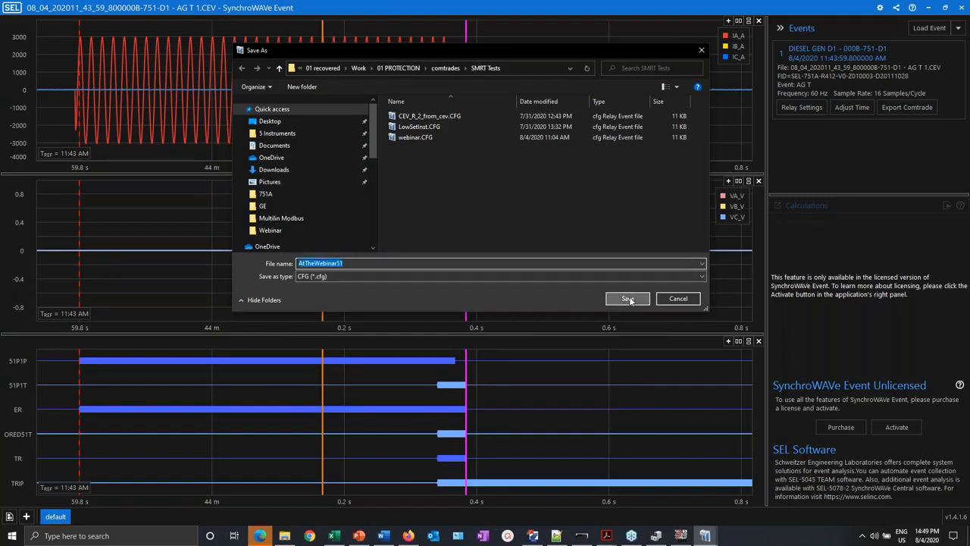
pyautogui.click(680, 536)
# - Start a new COMTRADE playback test from the PowerDB Lite home screen
pyautogui.click(38, 54)
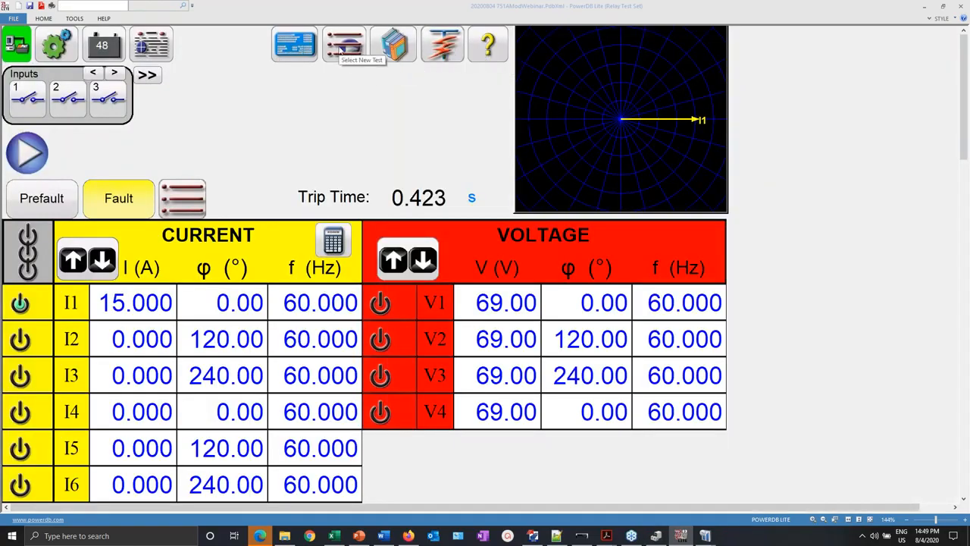
pyautogui.click(345, 45)
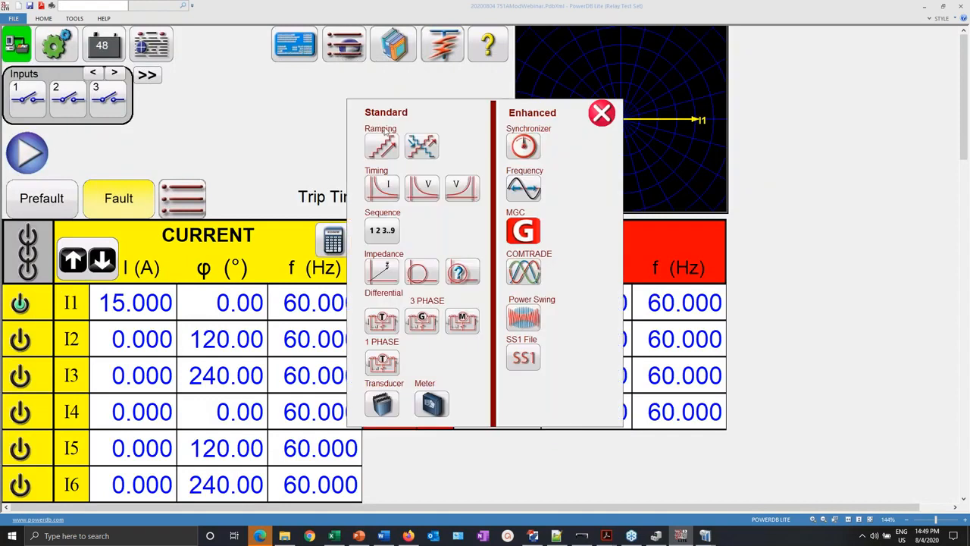
pyautogui.click(524, 271)
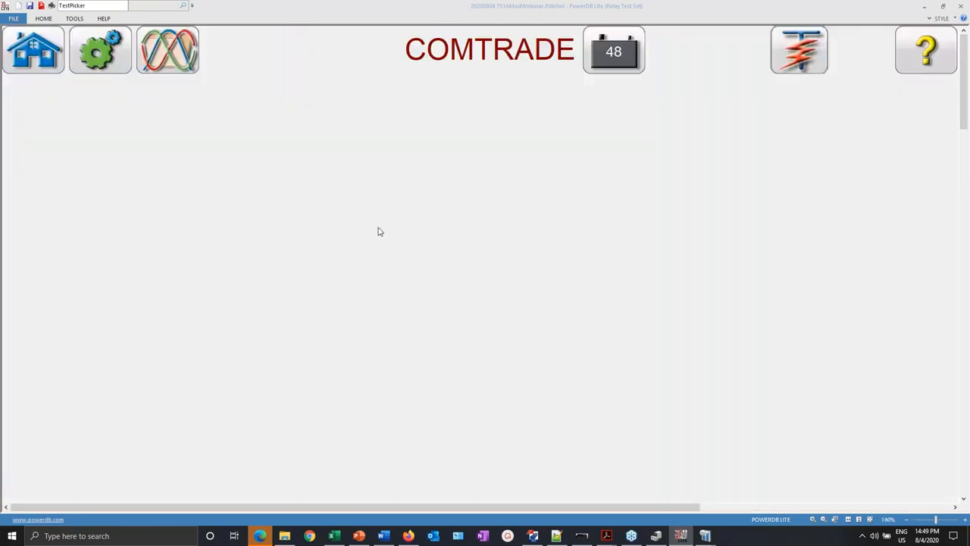
# - Load AtTheWebinar51.CFG from 01 PROTECTION\comtrades\SMRT Tests into the COMTRADE test
pyautogui.click(168, 50)
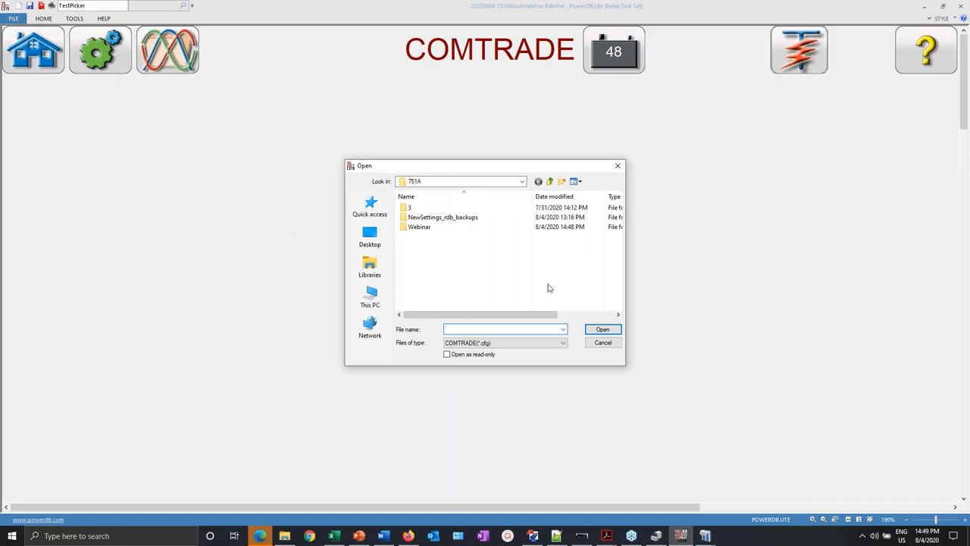
pyautogui.doubleClick(418, 227)
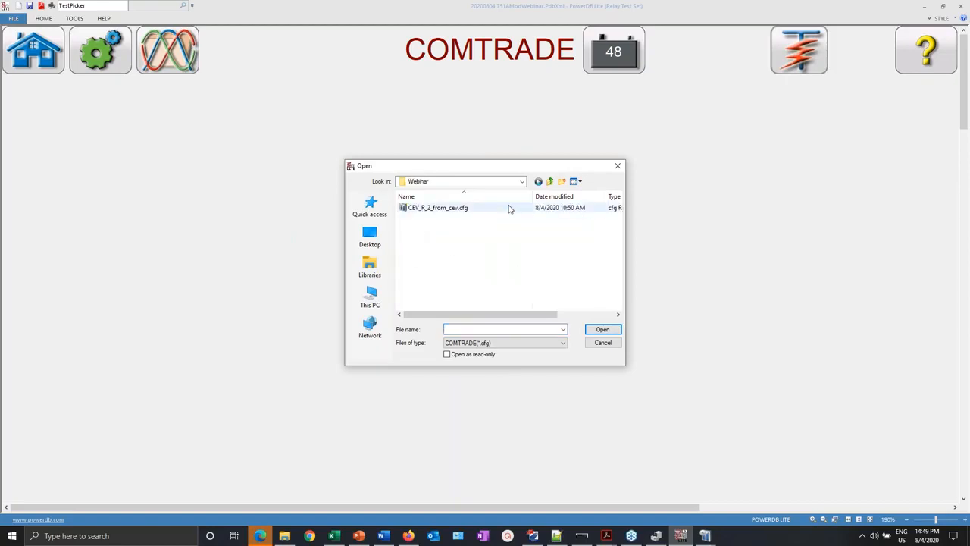
pyautogui.click(522, 182)
pyautogui.click(523, 184)
pyautogui.click(524, 185)
pyautogui.click(523, 185)
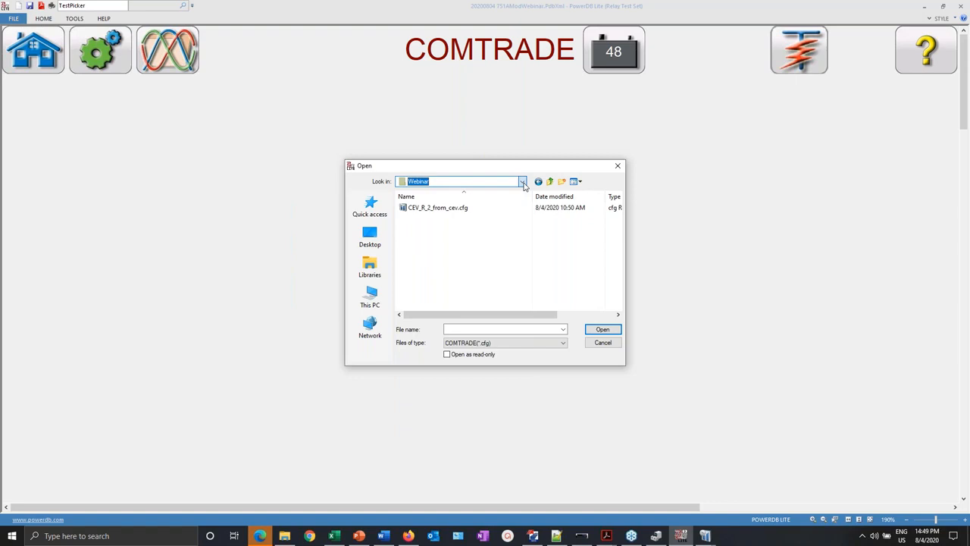
pyautogui.click(523, 185)
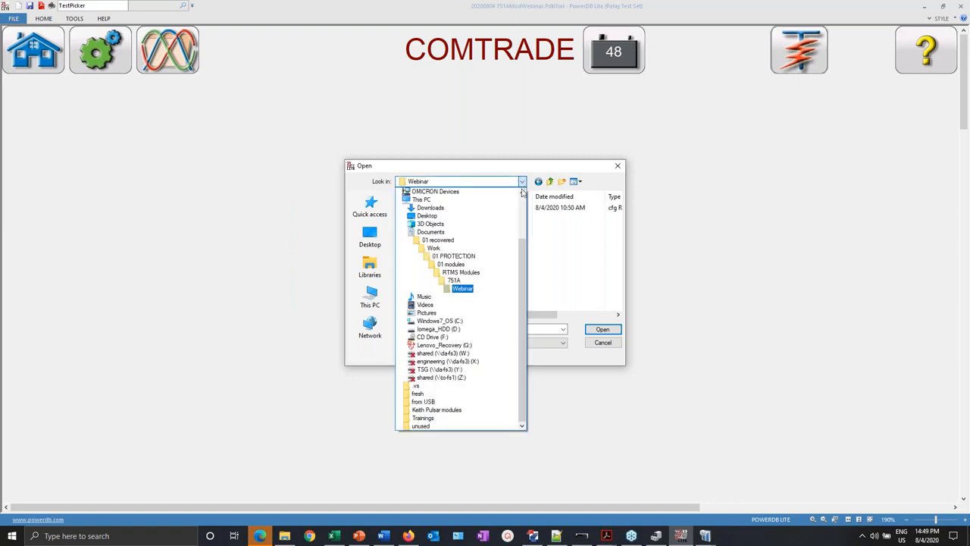
pyautogui.click(437, 257)
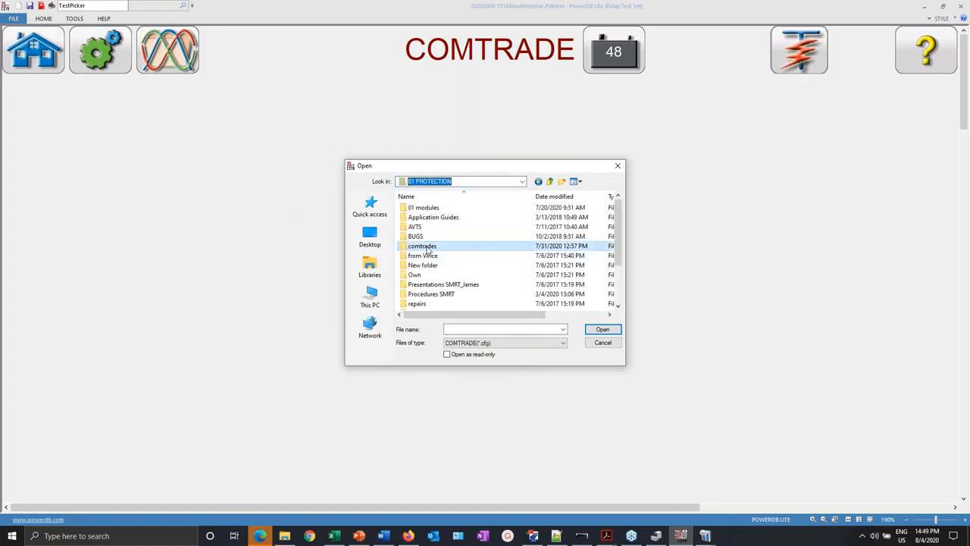
pyautogui.doubleClick(428, 247)
pyautogui.doubleClick(428, 294)
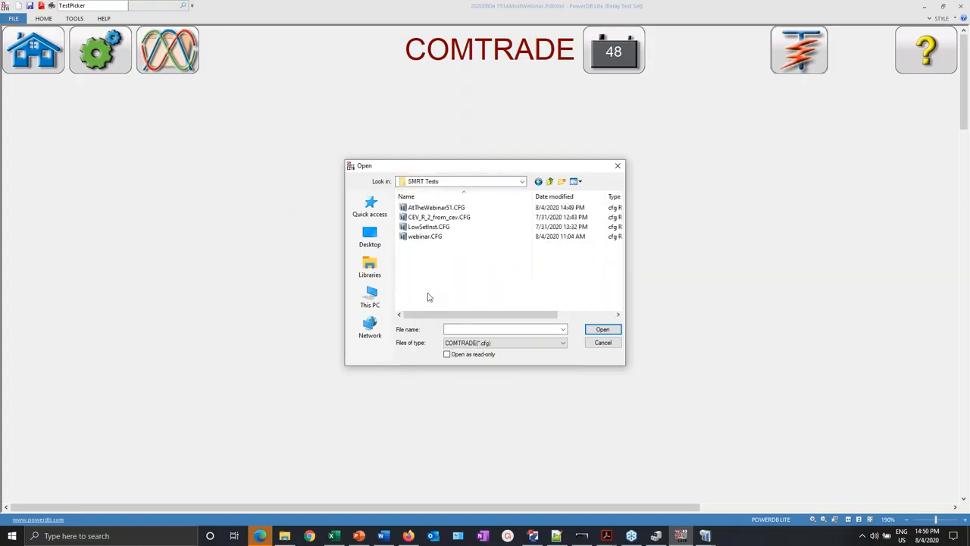
pyautogui.click(436, 208)
pyautogui.doubleClick(436, 208)
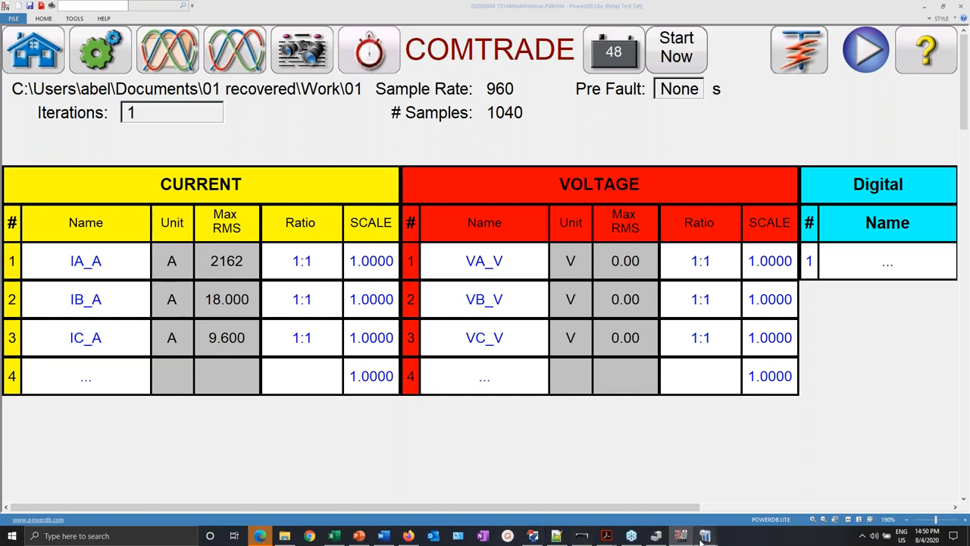
pyautogui.moveTo(702, 538)
pyautogui.click(777, 485)
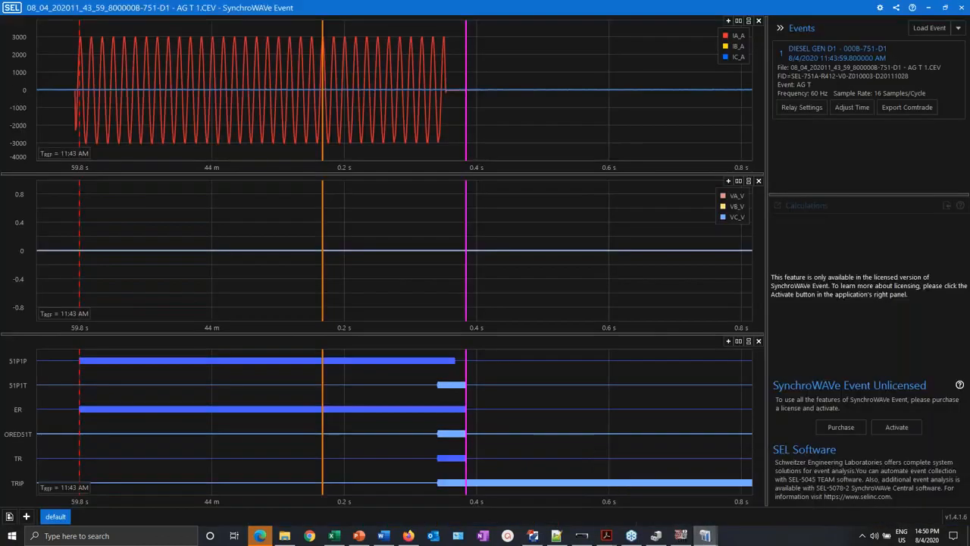
pyautogui.click(801, 113)
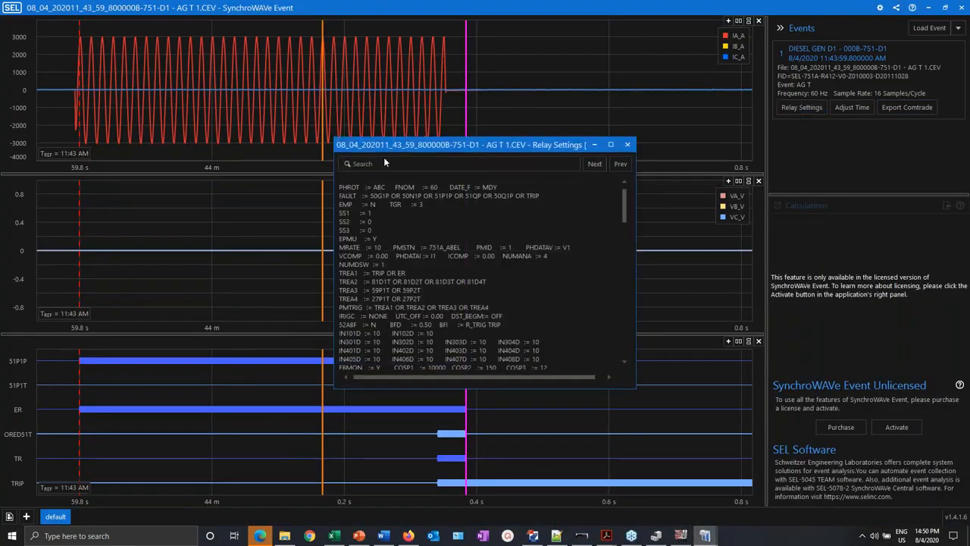
pyautogui.moveTo(625, 202); pyautogui.dragTo(626, 233)
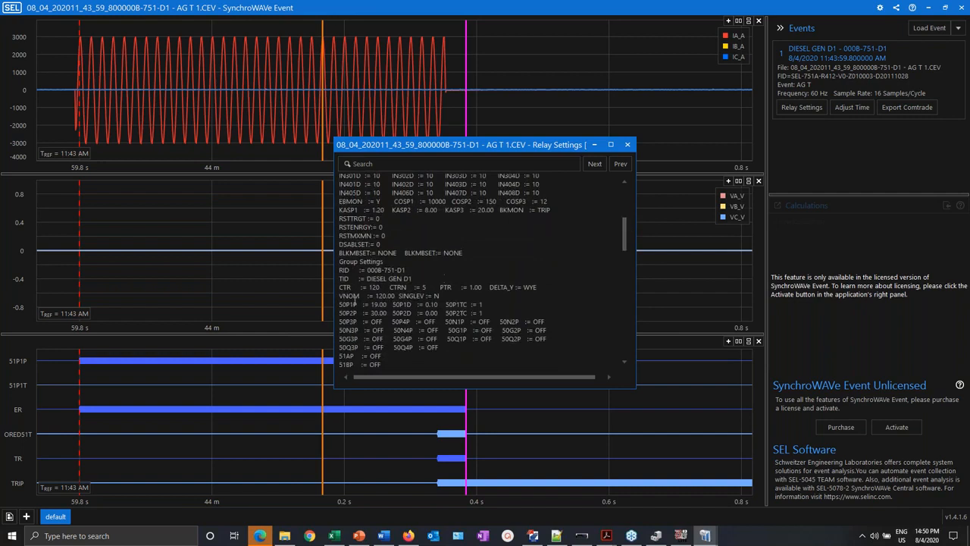
pyautogui.moveTo(385, 292); pyautogui.dragTo(331, 288)
pyautogui.click(380, 290)
pyautogui.hotkey('alt', 'Tab')
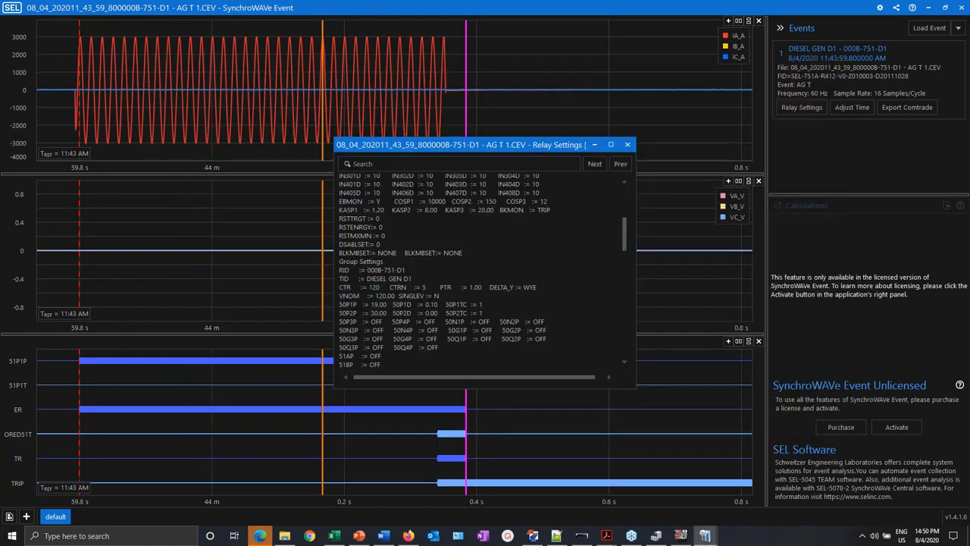
pyautogui.hotkey('alt', 'Tab')
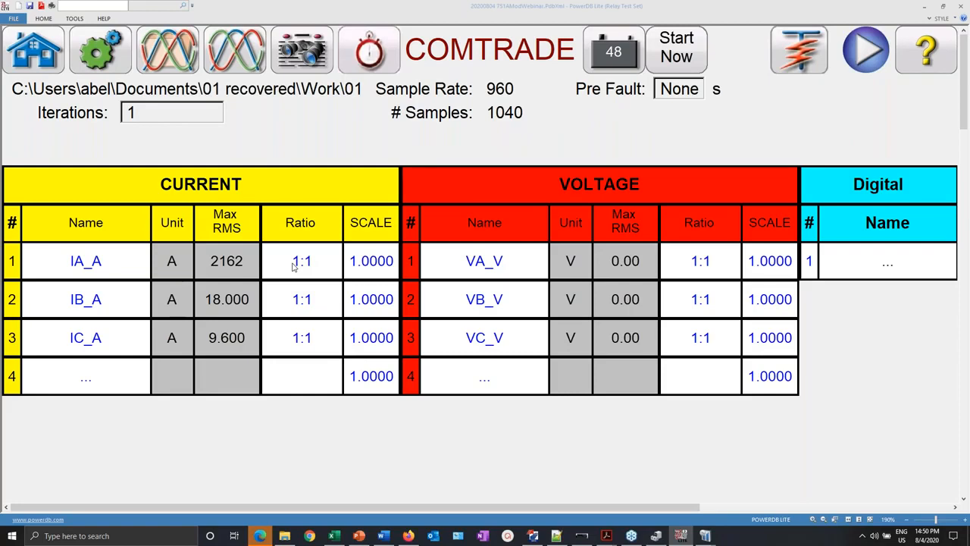
# - Set the IA_A current ratio to 120:1 and apply it to all current channels
pyautogui.click(295, 263)
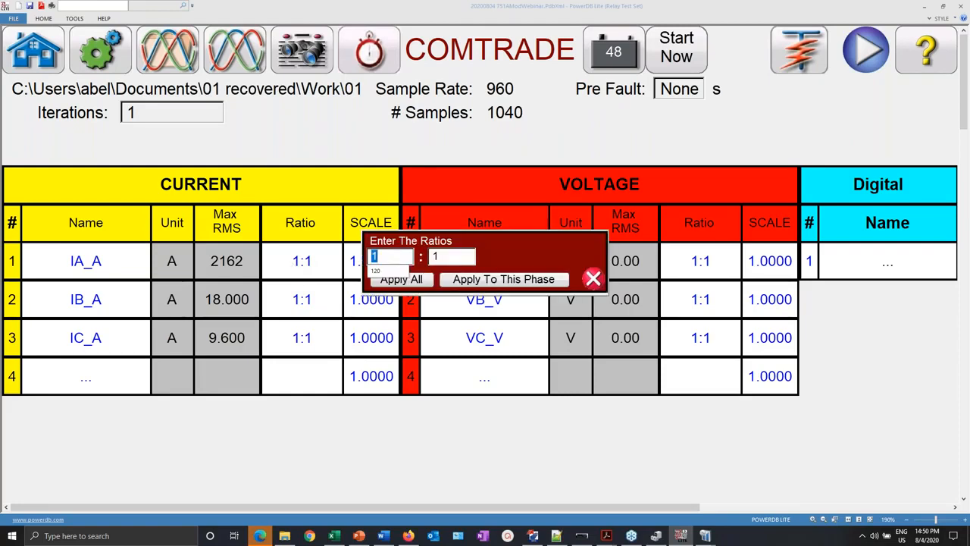
pyautogui.click(390, 273)
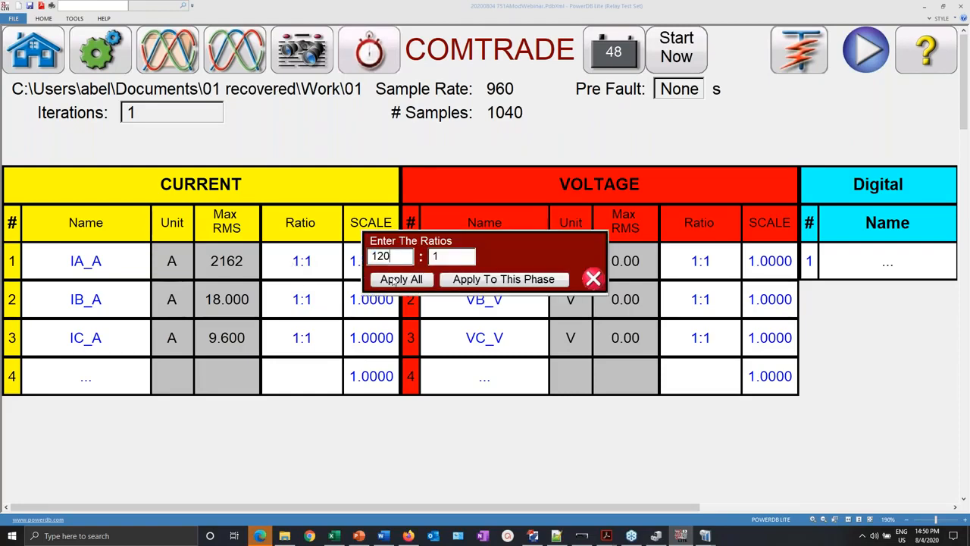
pyautogui.click(393, 280)
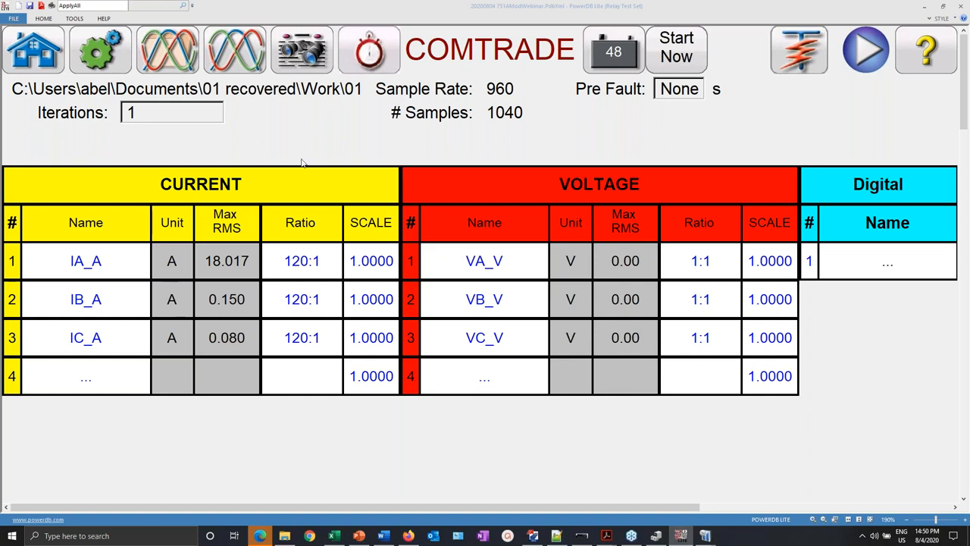
# - Display the scaled current waveform plot
pyautogui.click(169, 53)
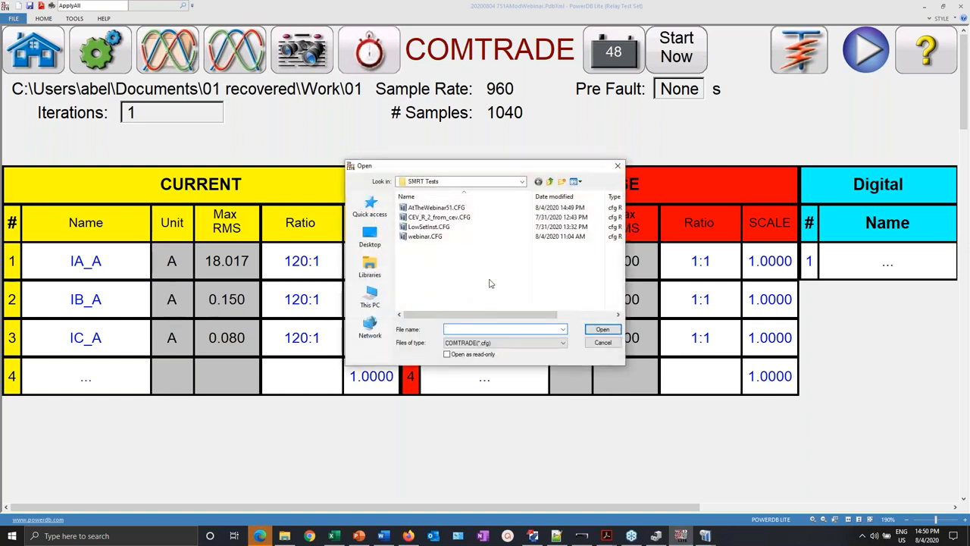
pyautogui.click(599, 345)
pyautogui.click(246, 67)
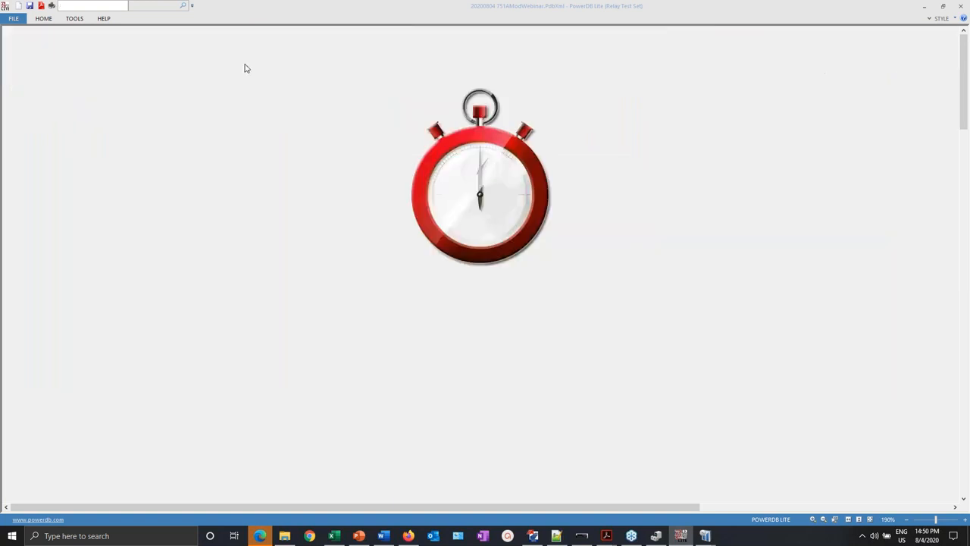
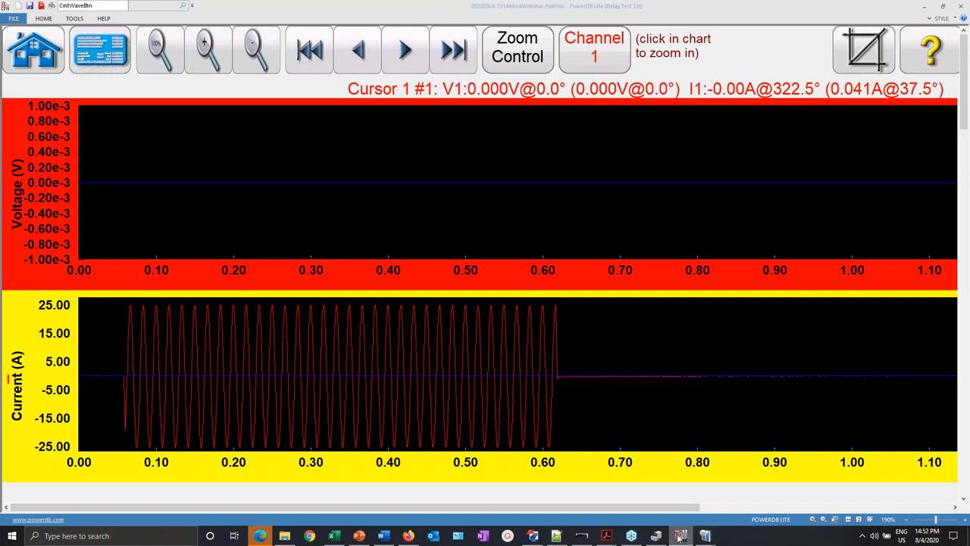
# - Minimize AcSELerator QuickSet to uncover the ±25 A PowerDB fault waveform chart
pyautogui.click(680, 537)
pyautogui.click(680, 537)
pyautogui.click(533, 536)
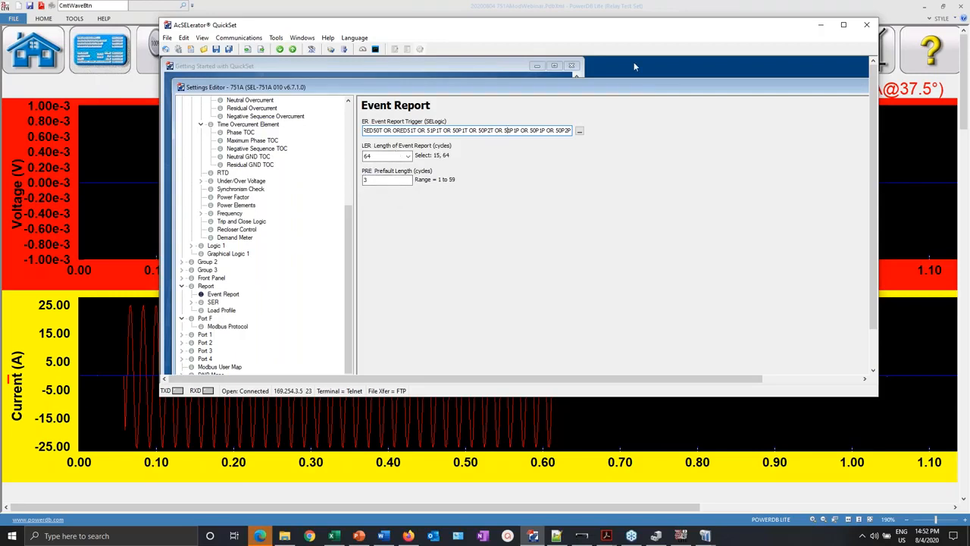
pyautogui.click(824, 28)
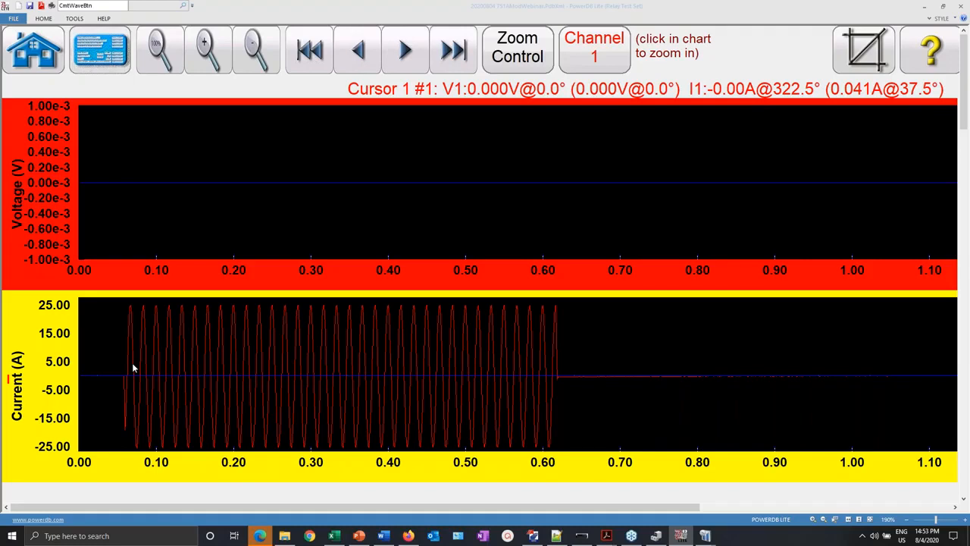
# - Return to the COMTRADE playback page and open Timer Setup, moving the dialog up-left
pyautogui.click(98, 53)
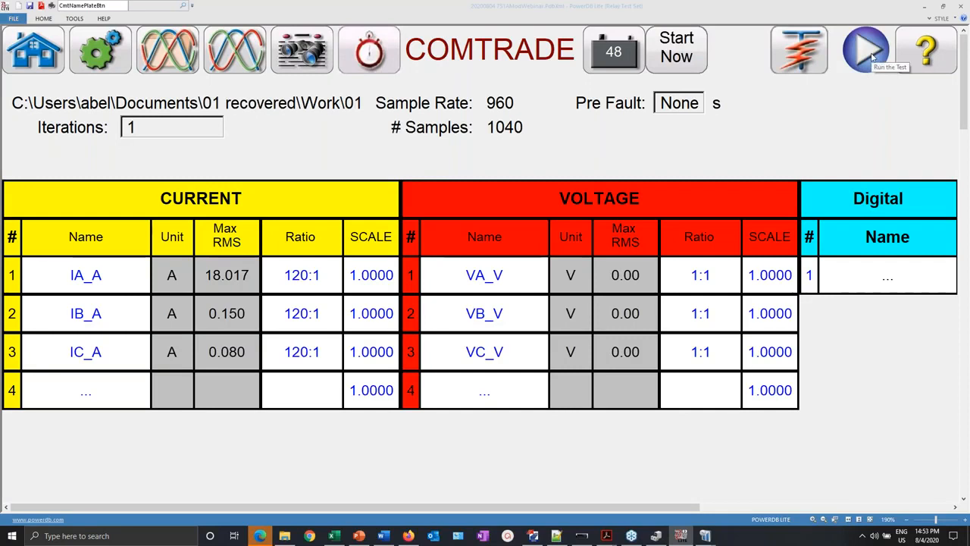
pyautogui.click(369, 50)
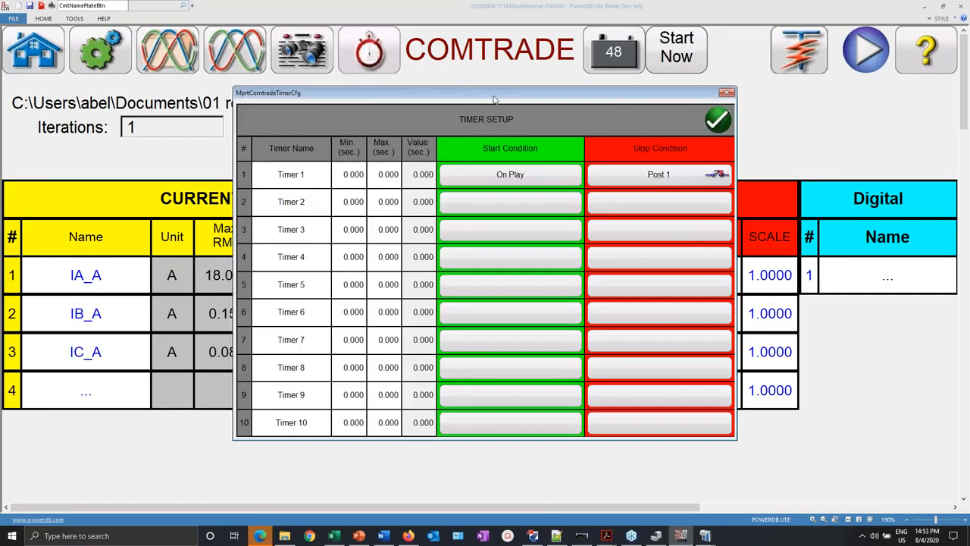
pyautogui.moveTo(485, 98); pyautogui.dragTo(347, 77)
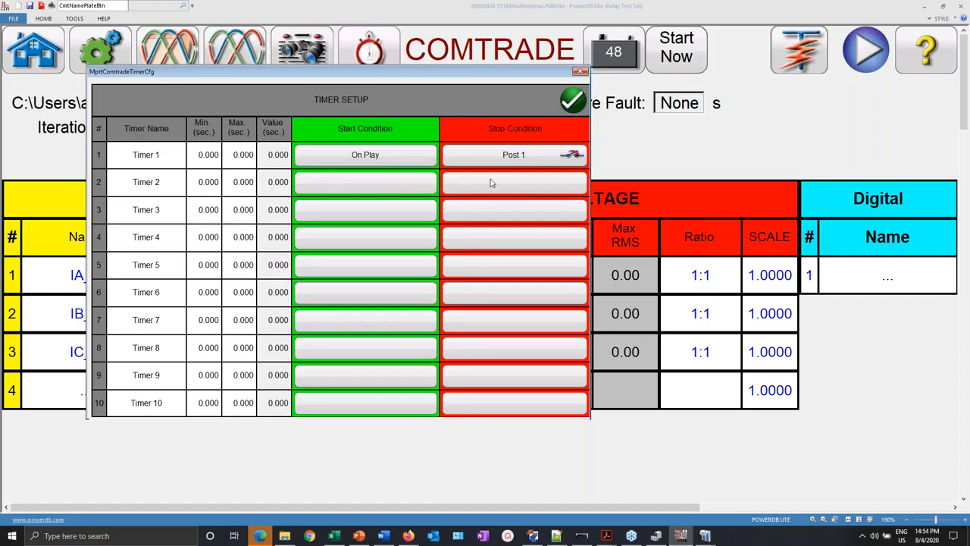
# - Set Timer 1's start condition to On Play and close Timer Setup
pyautogui.click(379, 154)
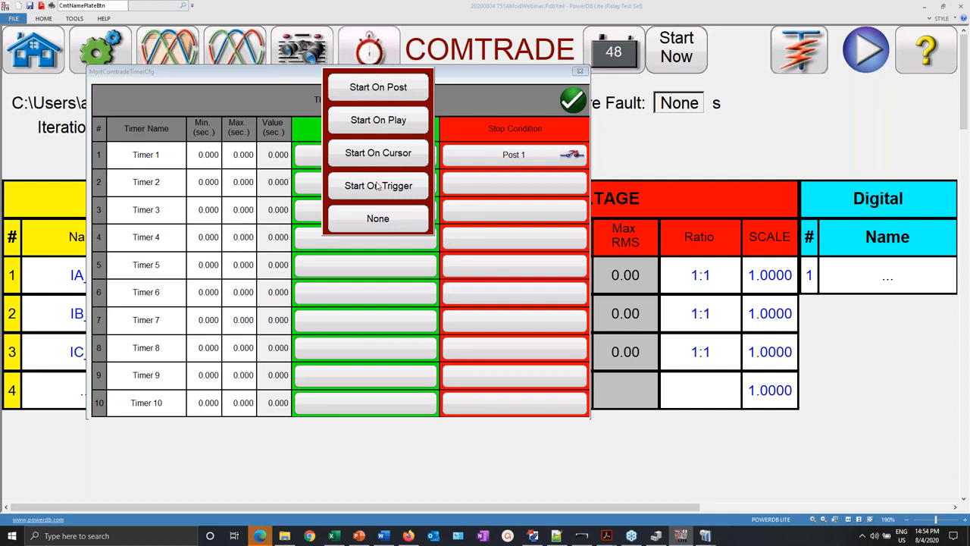
pyautogui.click(365, 124)
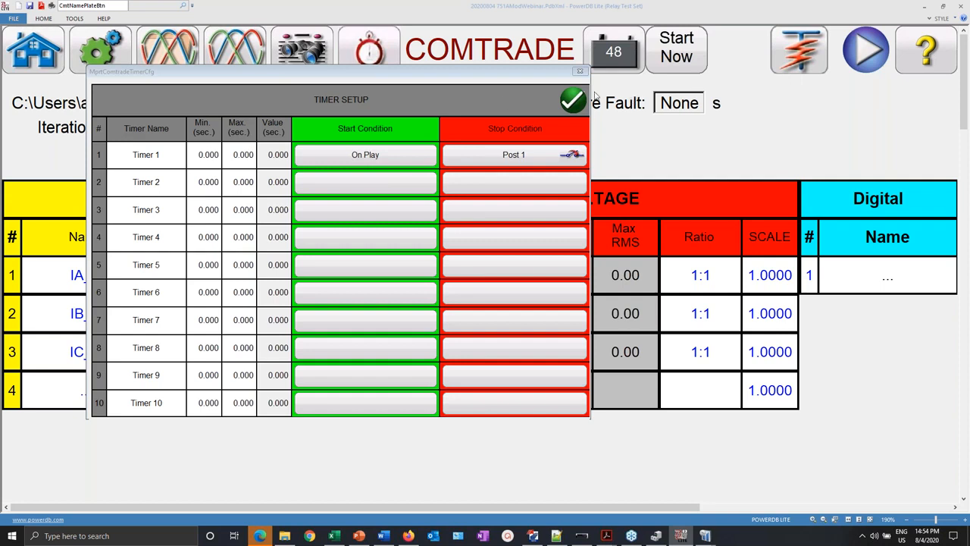
pyautogui.click(568, 101)
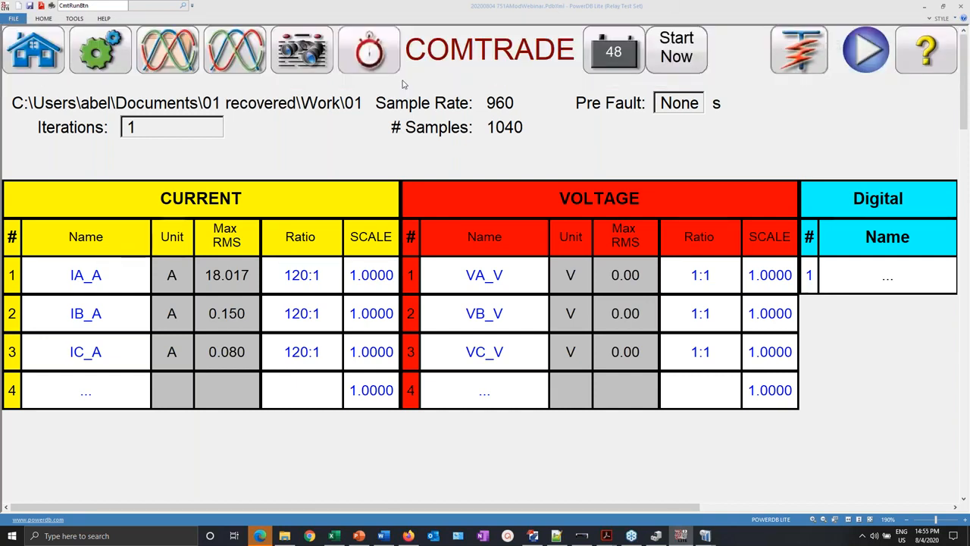
# - Reopen Timer Setup to read Timer 1's measured 0.625 s
pyautogui.click(371, 52)
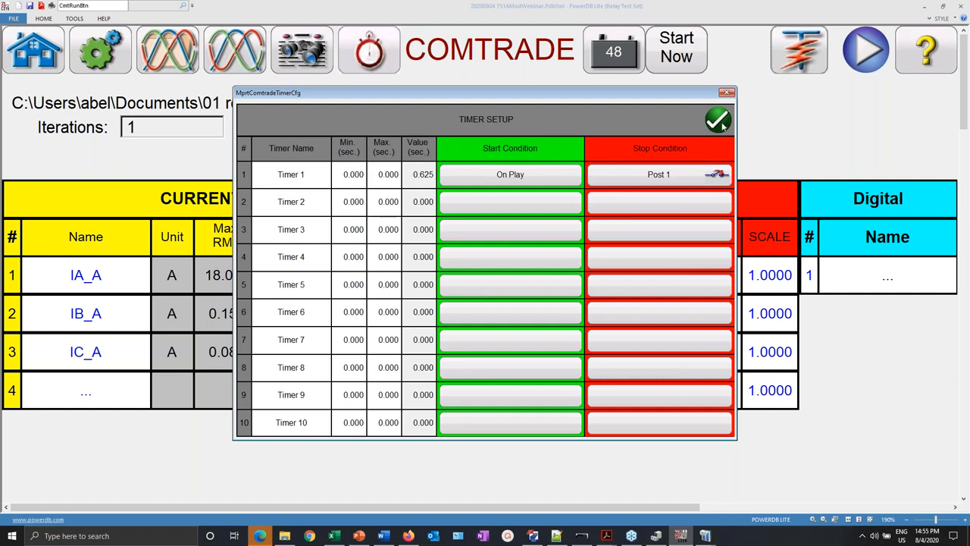
pyautogui.click(151, 538)
# - Open a blank plain Notepad note and jot down the timer value 625
pyautogui.write('note')
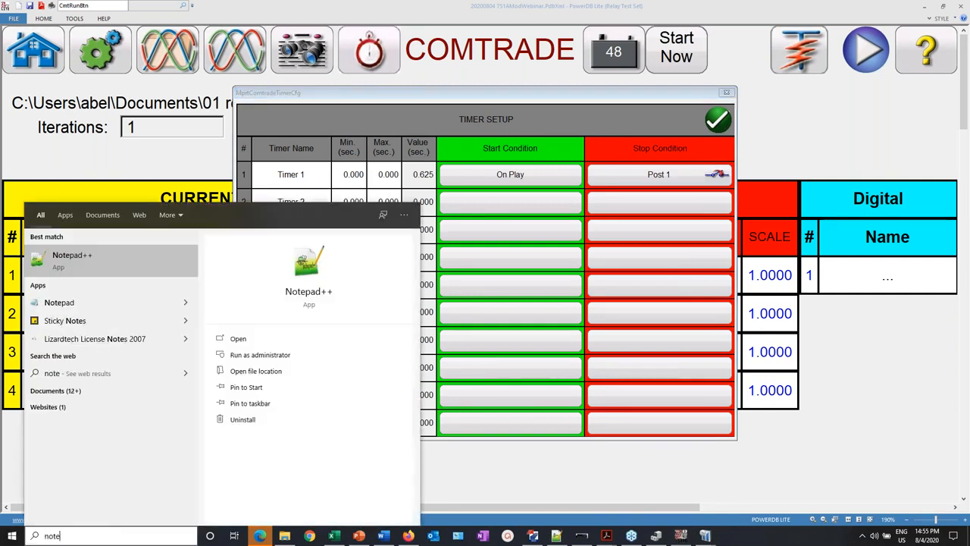
pyautogui.write('pad')
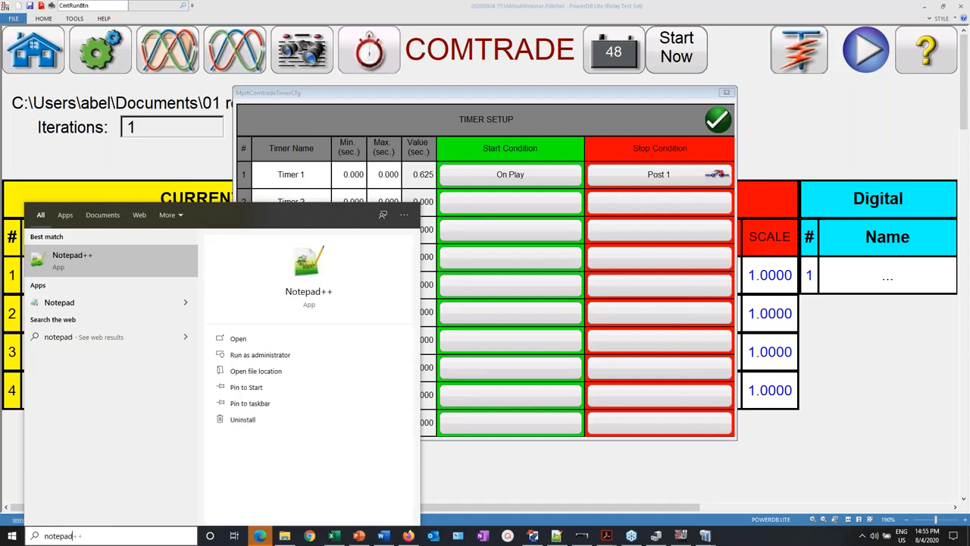
pyautogui.press('Return')
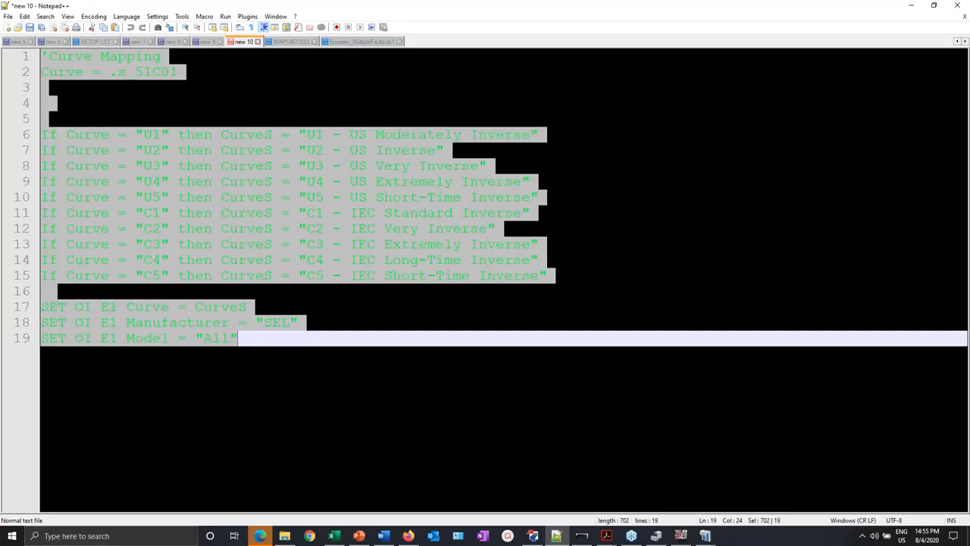
pyautogui.click(7, 26)
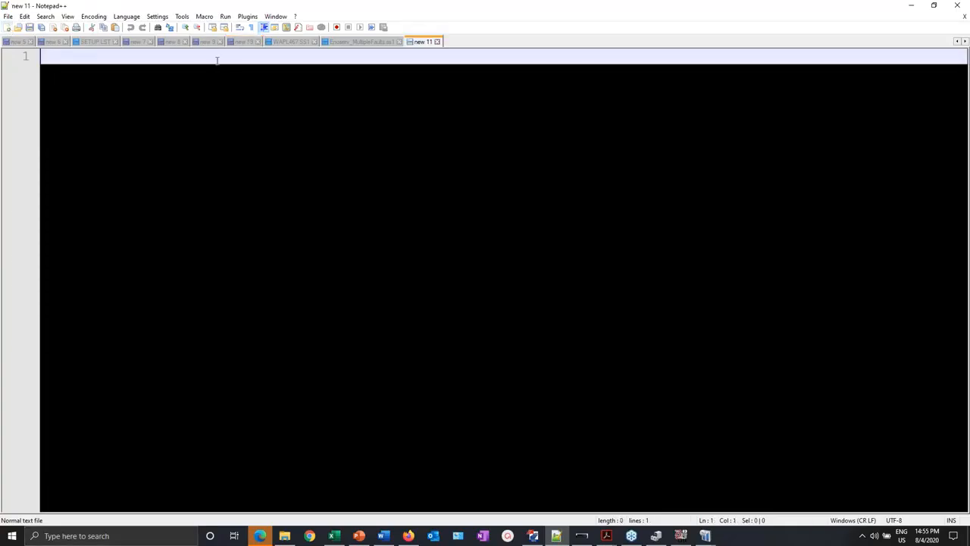
pyautogui.click(114, 536)
pyautogui.write('notepad')
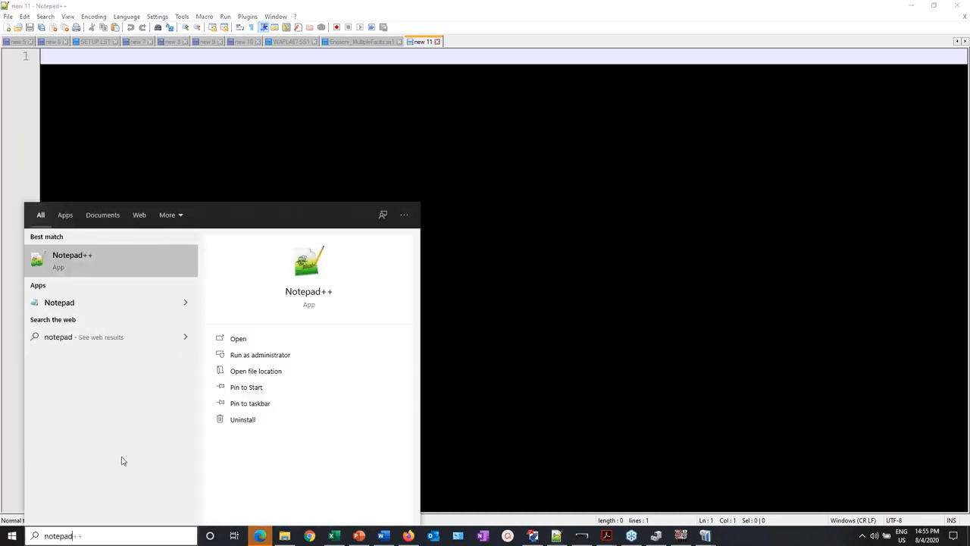
pyautogui.click(59, 302)
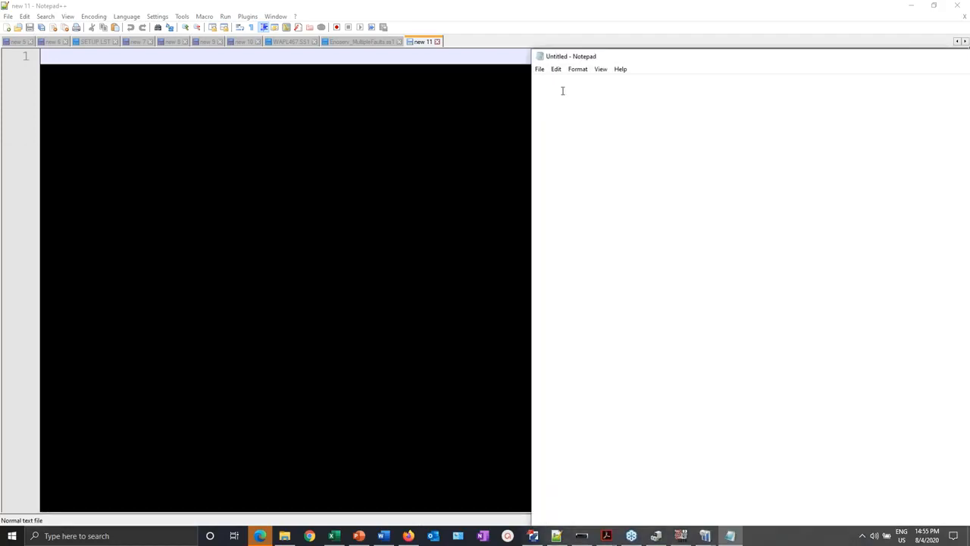
pyautogui.write('625')
# - Minimize Notepad++ and confirm PowerDB's Timer Setup with the green check
pyautogui.click(840, 4)
pyautogui.click(915, 4)
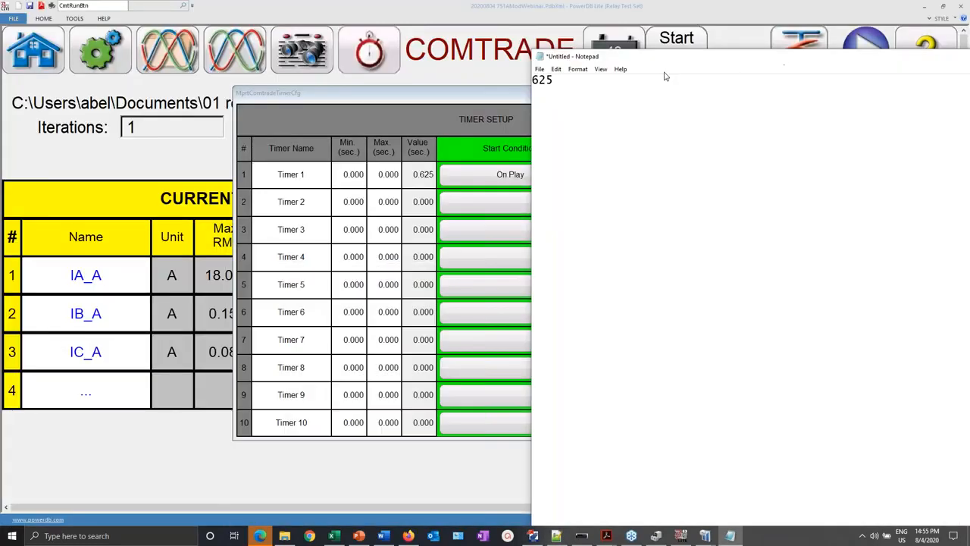
pyautogui.click(462, 100)
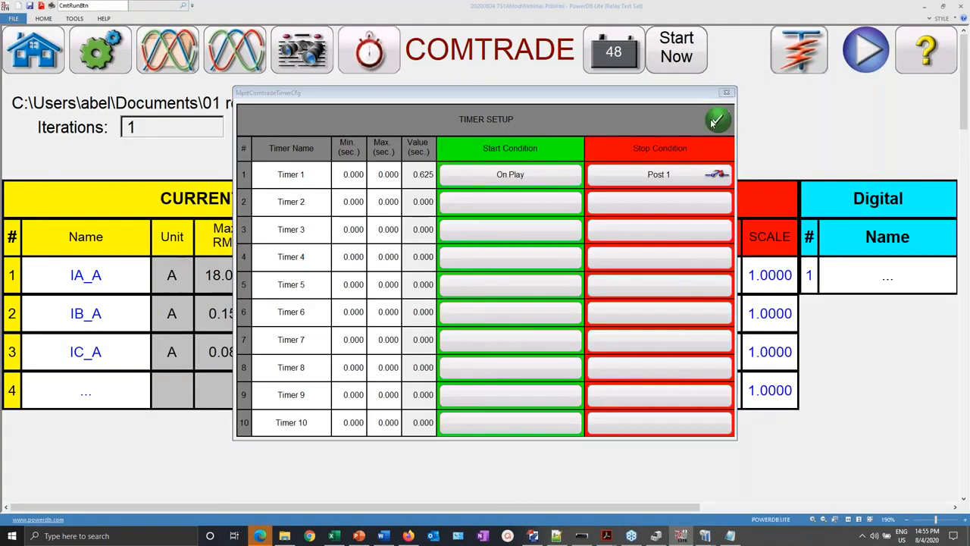
pyautogui.click(719, 120)
pyautogui.click(45, 60)
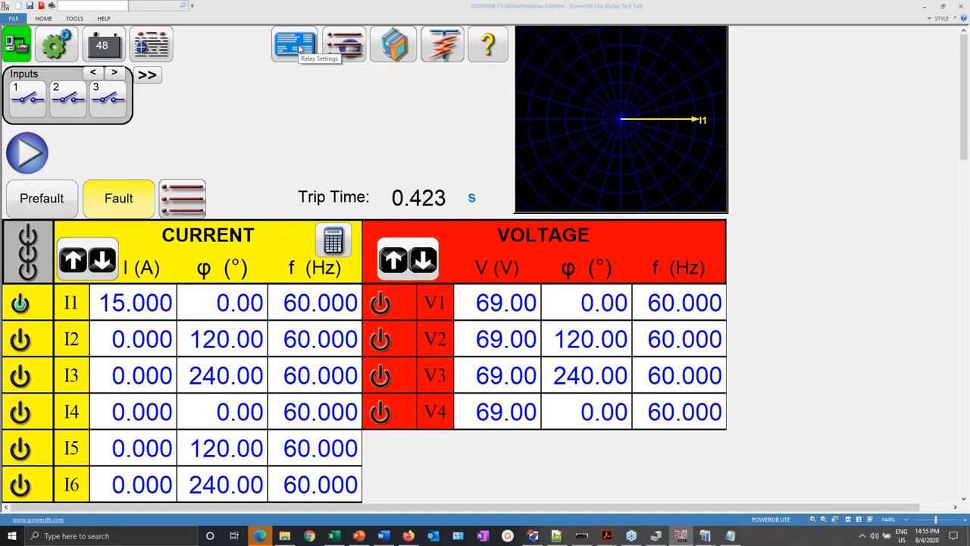
# - View the relay test report, scrolling through Overcurrent Timing and the 0.625 s Timer 1 result
pyautogui.click(150, 50)
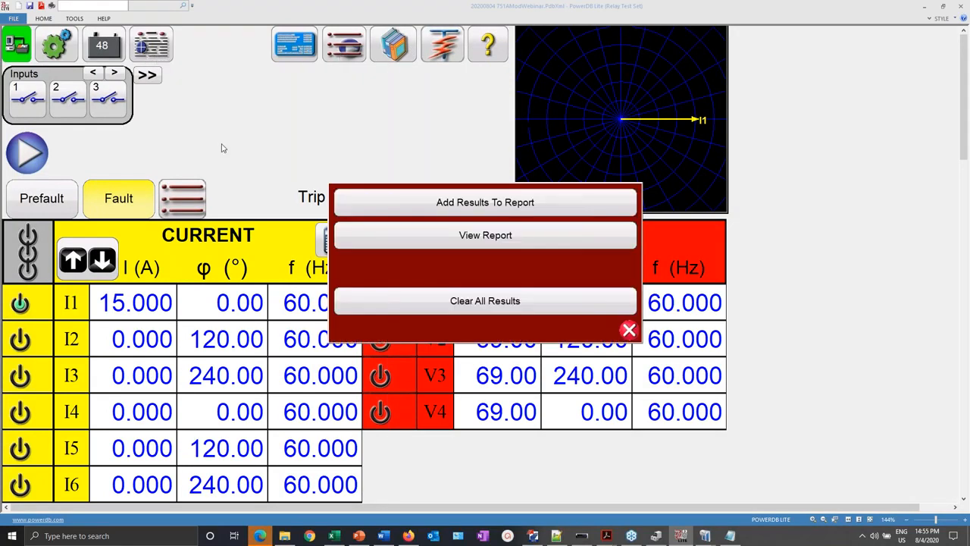
pyautogui.click(486, 236)
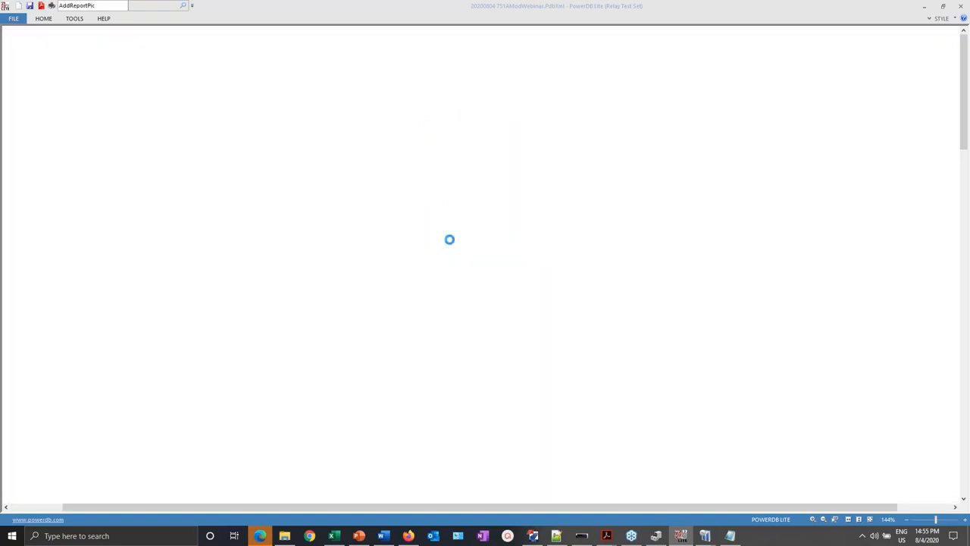
pyautogui.scroll(-20, 485, 265)
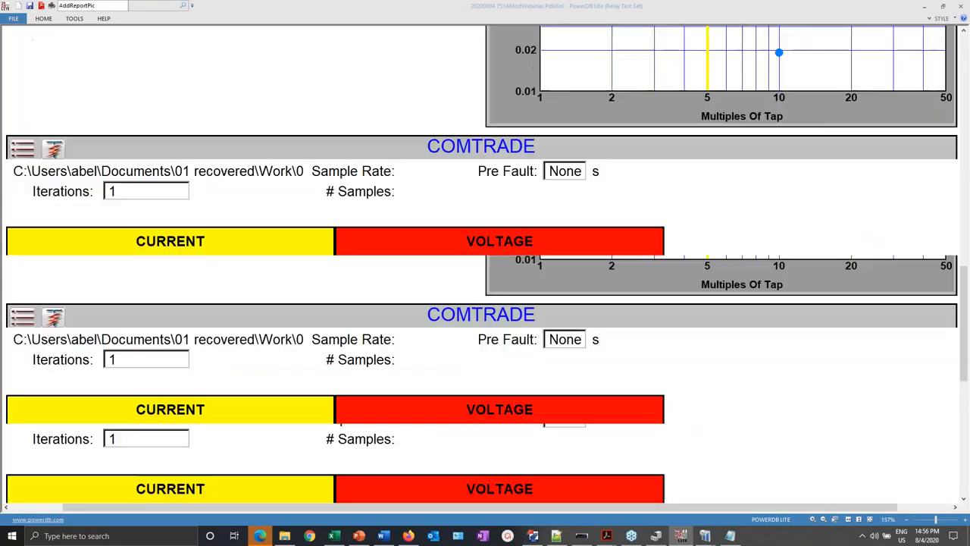
pyautogui.scroll(-2, 485, 266)
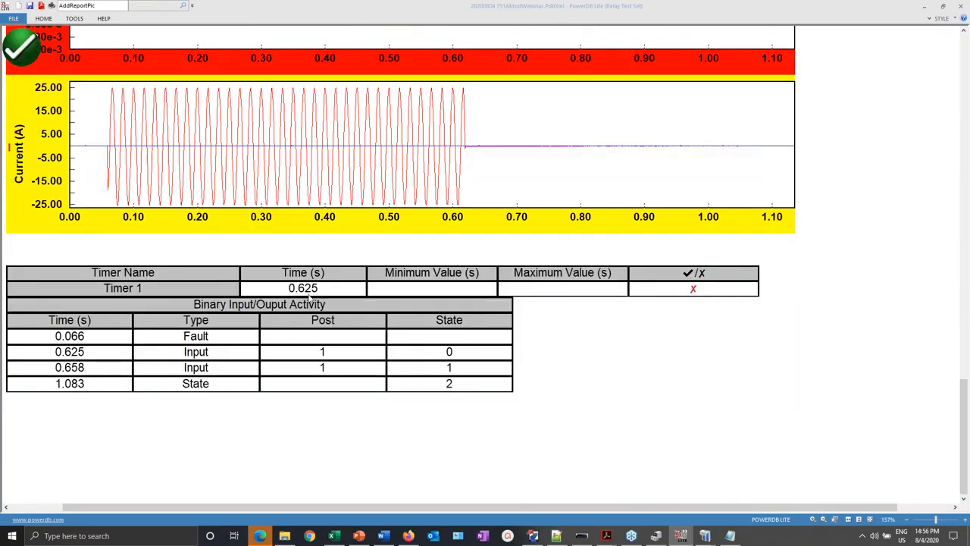
pyautogui.scroll(10, 310, 297)
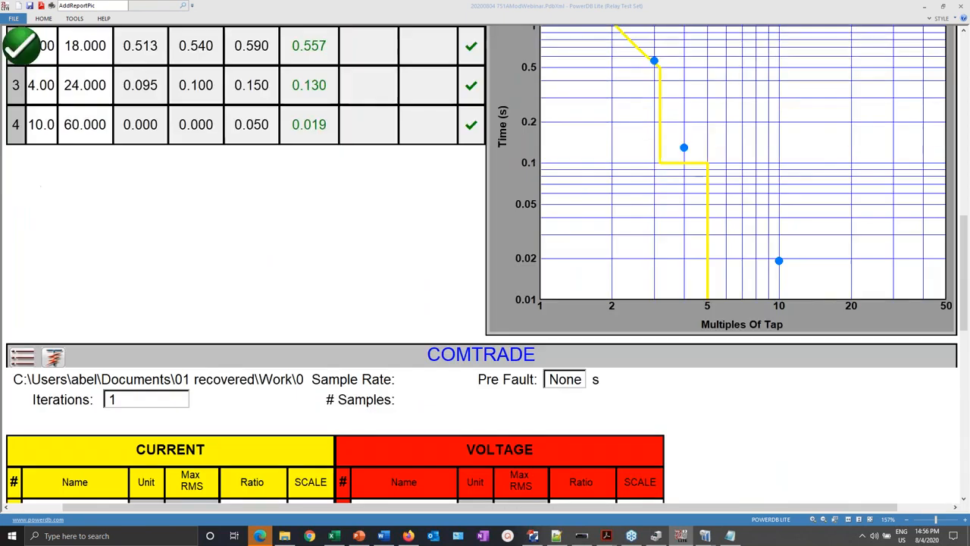
pyautogui.scroll(4, 486, 265)
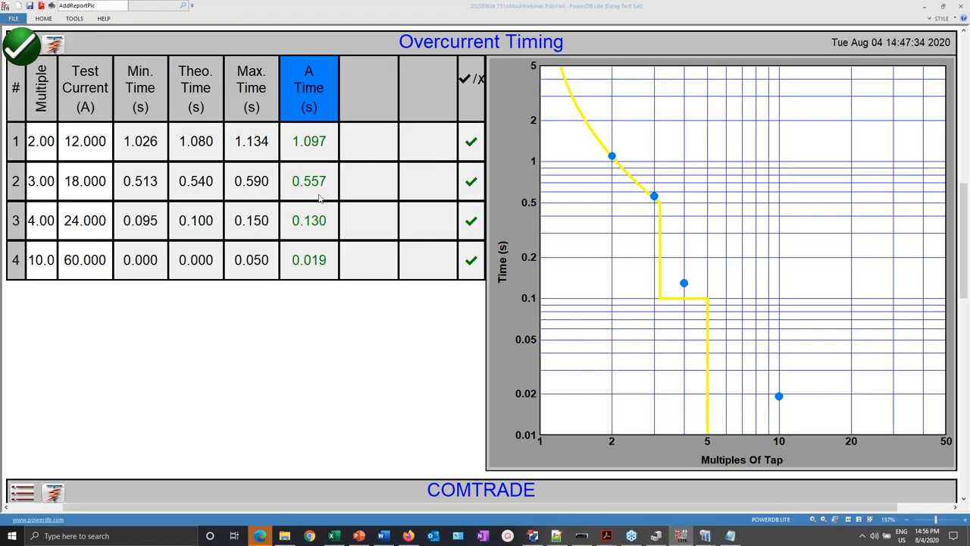
pyautogui.scroll(-10, 354, 285)
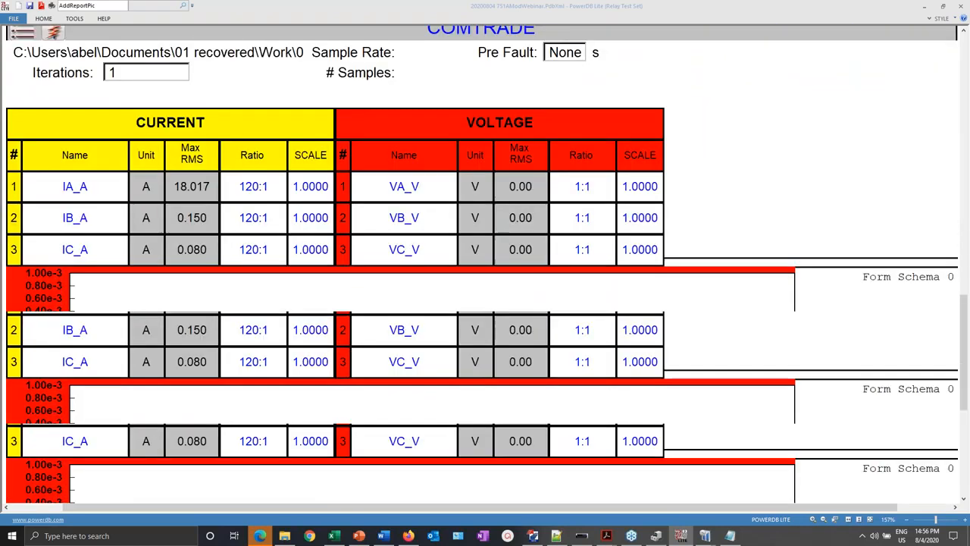
pyautogui.scroll(3, 354, 285)
pyautogui.scroll(-3, 331, 350)
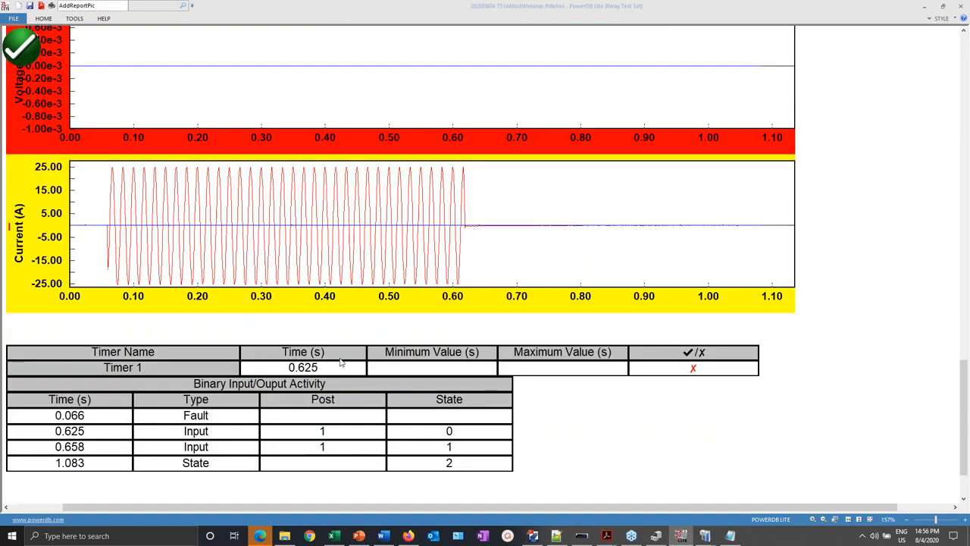
pyautogui.scroll(10, 332, 349)
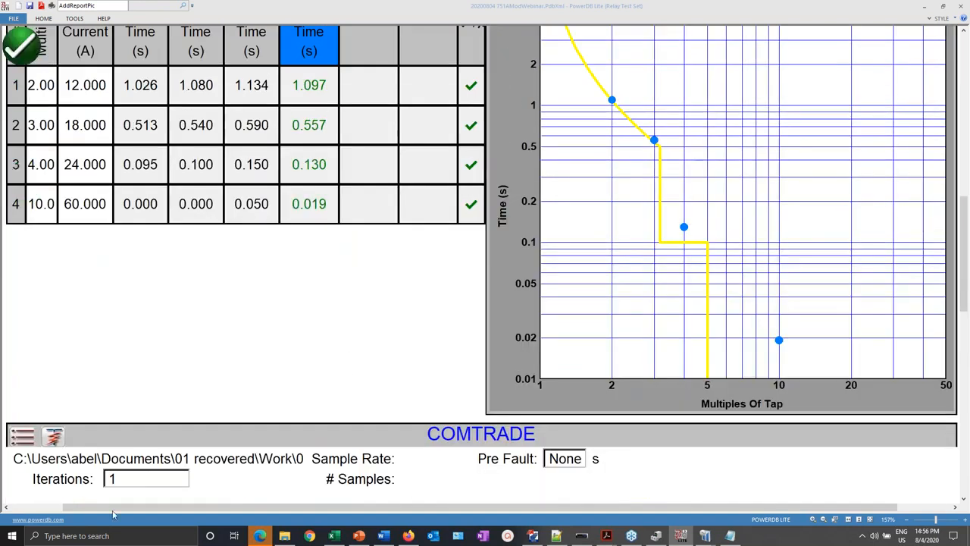
pyautogui.click(114, 536)
# - Launch Calculator beside the report and compute 625 − 557 = 68
pyautogui.write('calc')
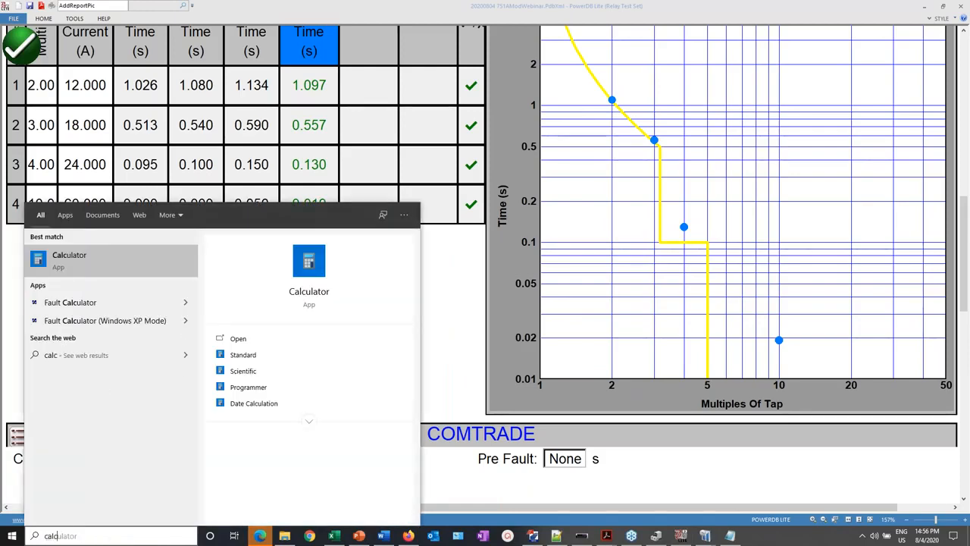
pyautogui.press('Return')
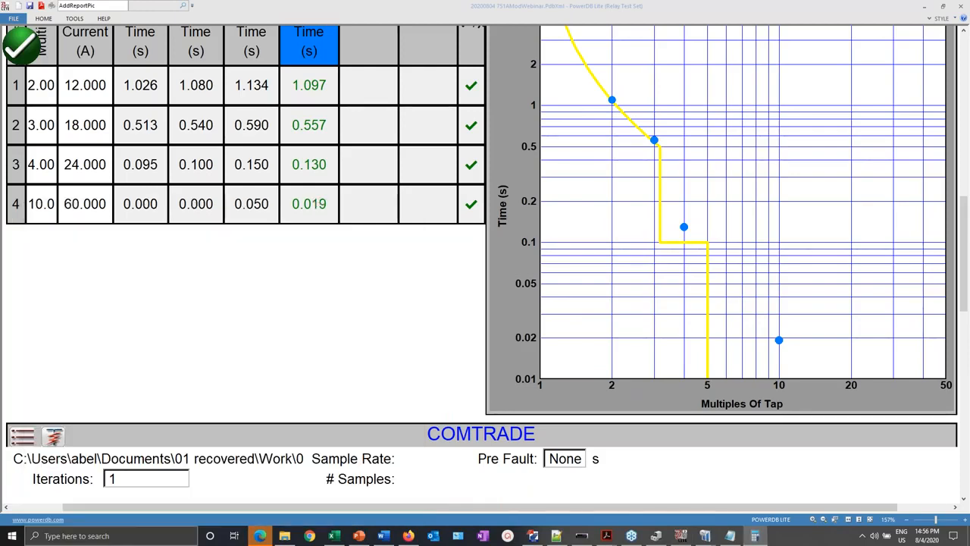
pyautogui.moveTo(956, 59); pyautogui.dragTo(690, 56)
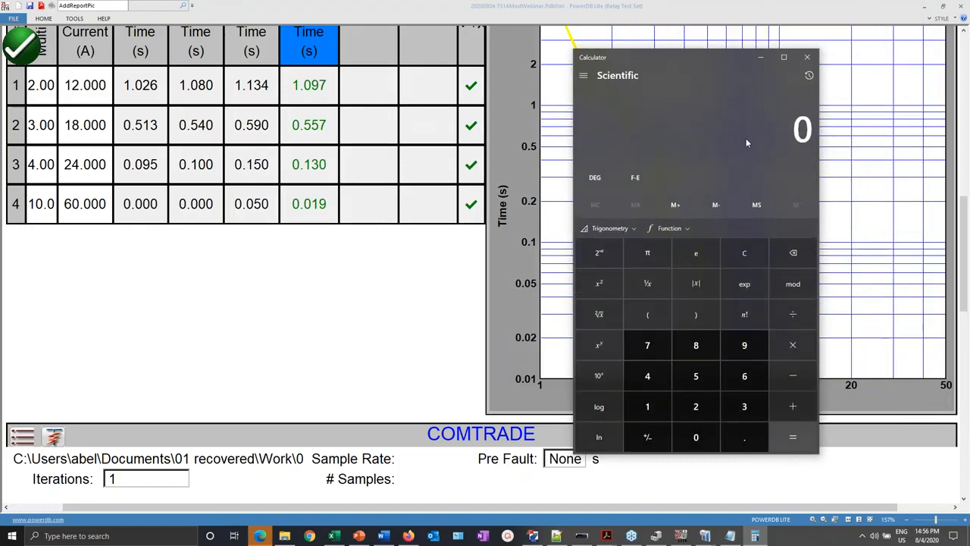
pyautogui.write('625')
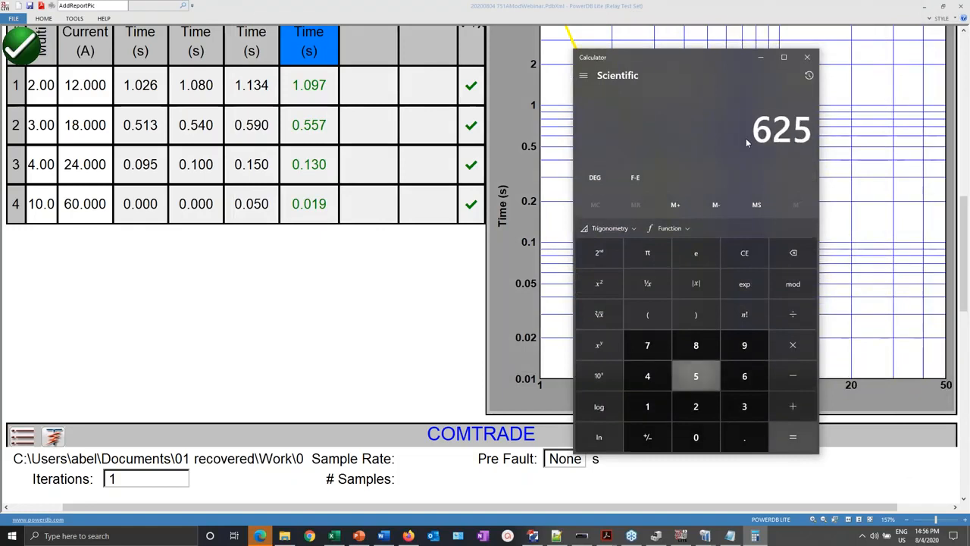
pyautogui.press('-')
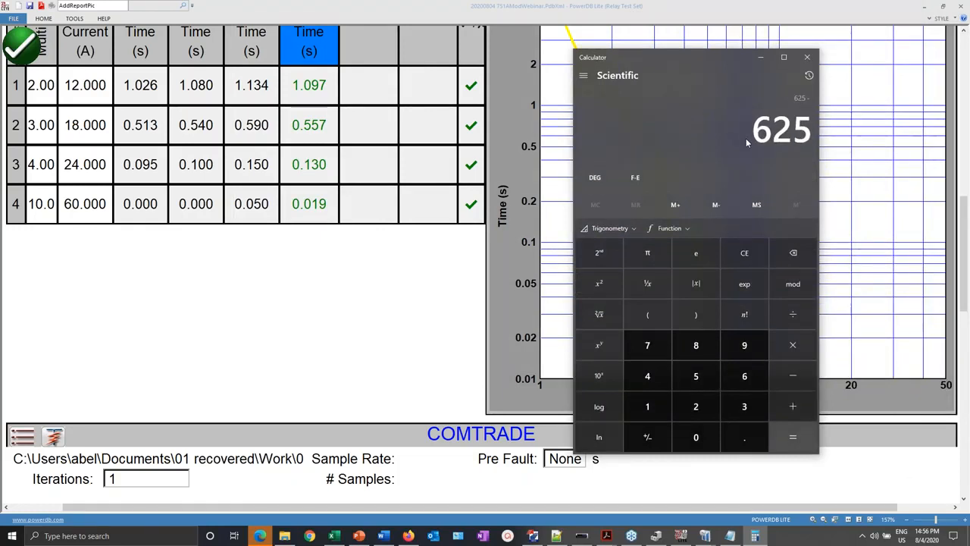
pyautogui.write('557')
pyautogui.press('Return')
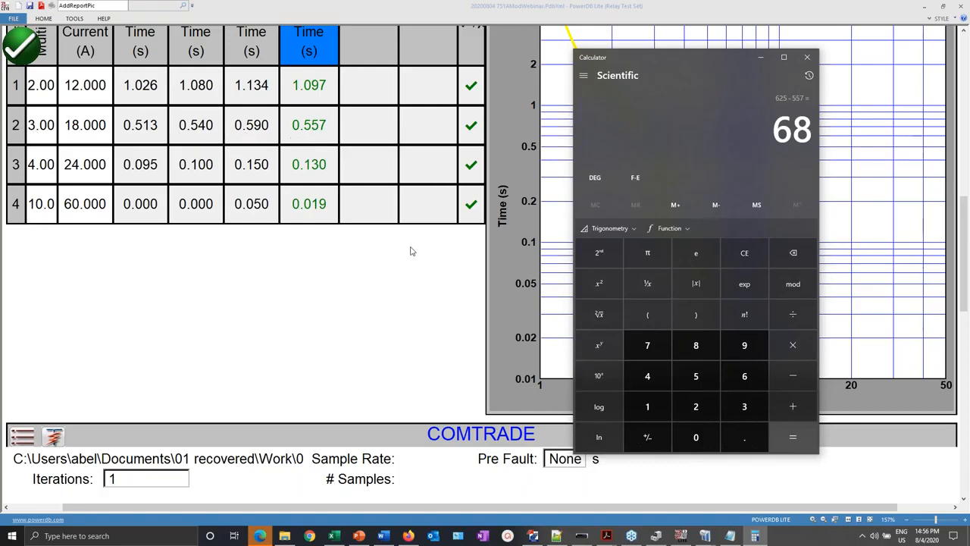
# - Scroll through the report's COMTRADE waveforms, then bring the report forward to leave it
pyautogui.scroll(-15, 411, 251)
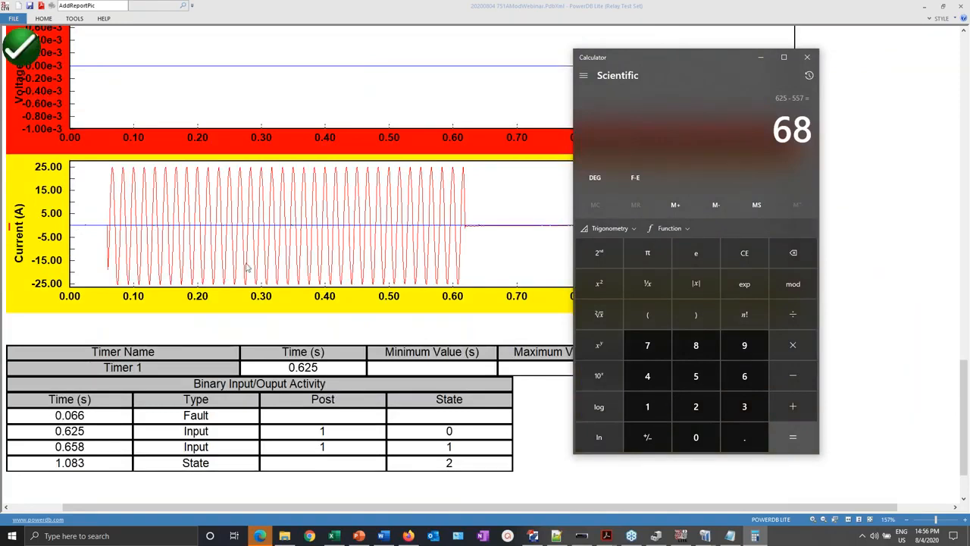
pyautogui.scroll(5, 190, 157)
pyautogui.scroll(10, 190, 157)
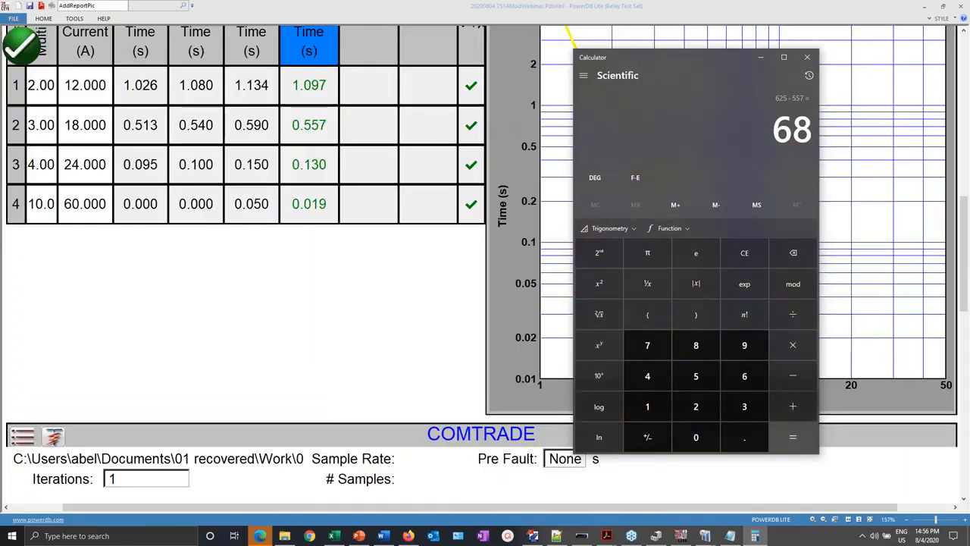
pyautogui.scroll(-3, 190, 157)
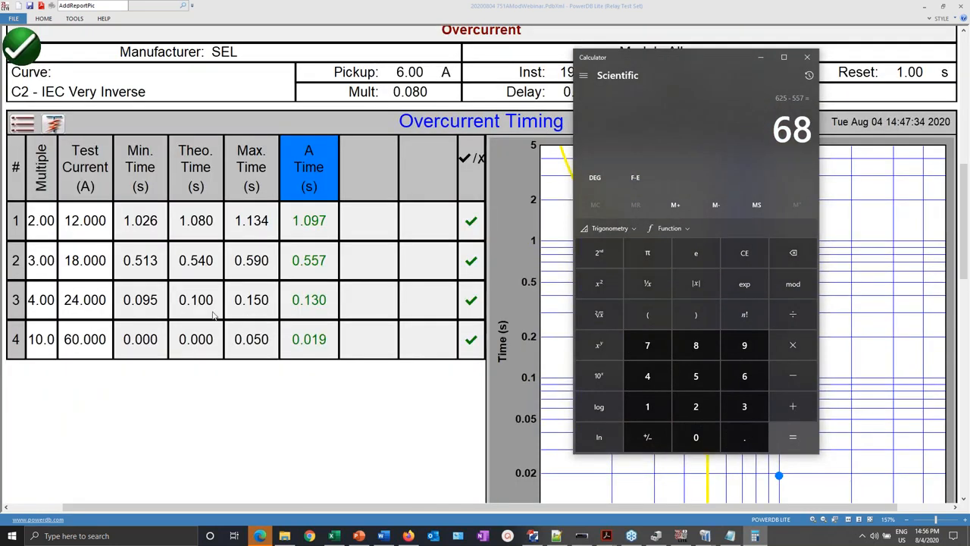
pyautogui.scroll(-3, 213, 315)
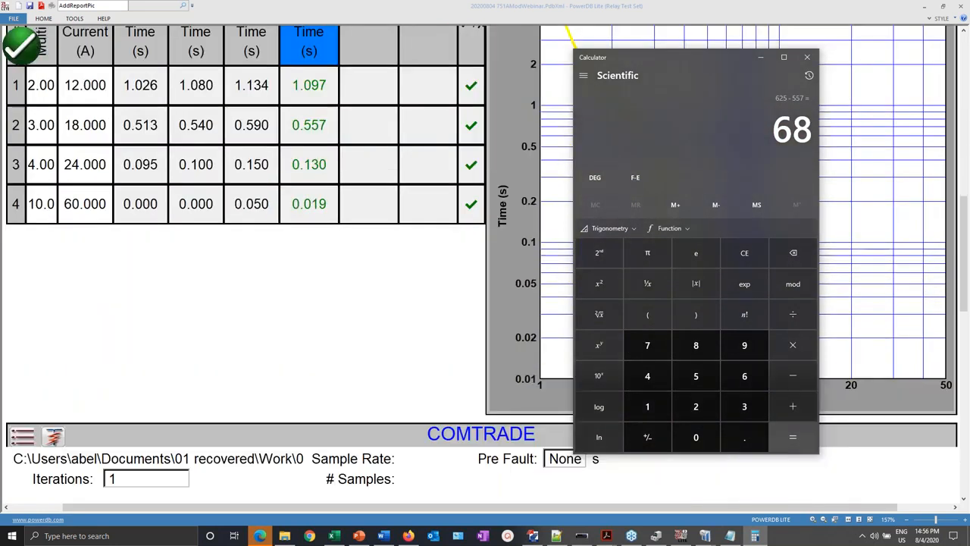
pyautogui.scroll(3, 243, 303)
pyautogui.scroll(-12, 243, 303)
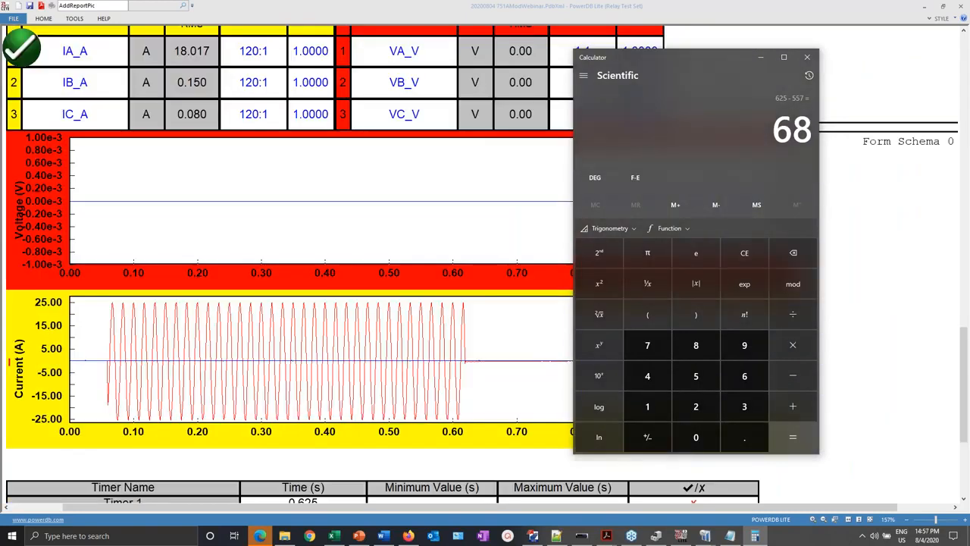
pyautogui.click(22, 47)
pyautogui.click(22, 47)
# - Start a new COMTRADE test, confirm Timer 1 On Play to Post 1, and open its waveform plot
pyautogui.click(54, 47)
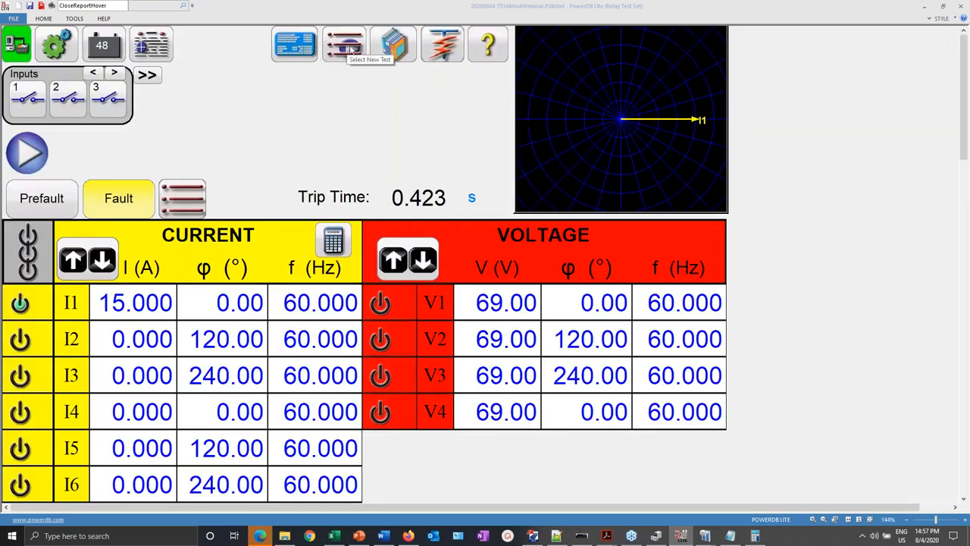
pyautogui.click(352, 50)
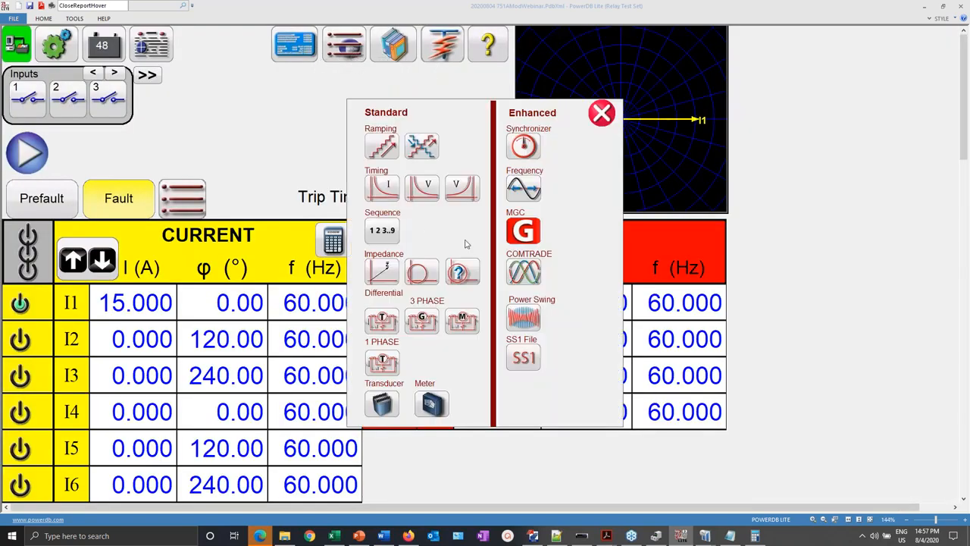
pyautogui.click(526, 276)
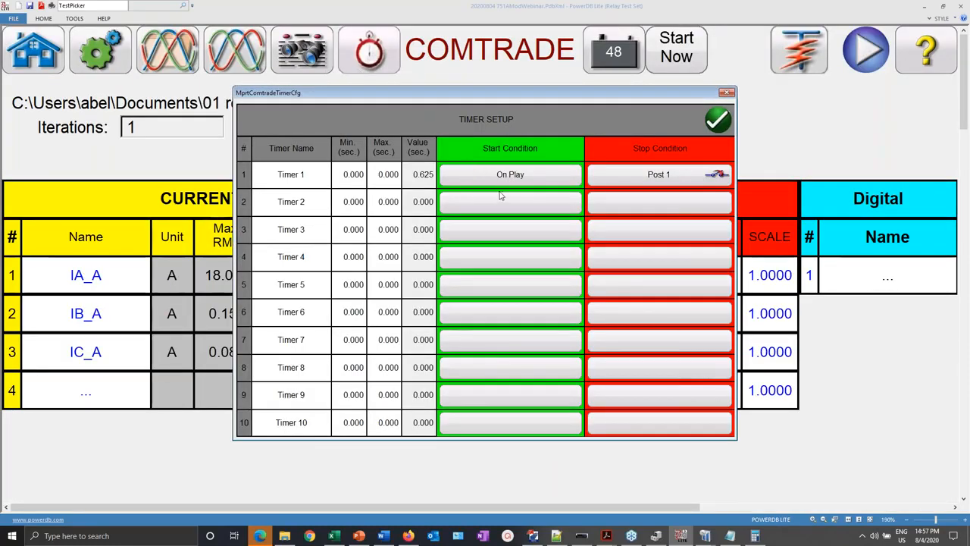
pyautogui.click(721, 122)
pyautogui.click(230, 62)
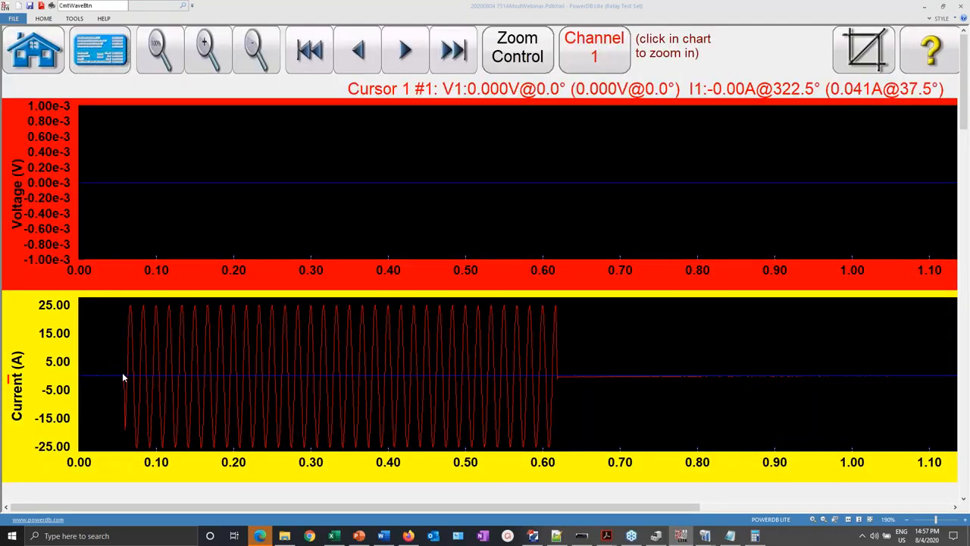
# - Minimize QuickSet and place waveform cursor #1 at the record start
pyautogui.click(533, 538)
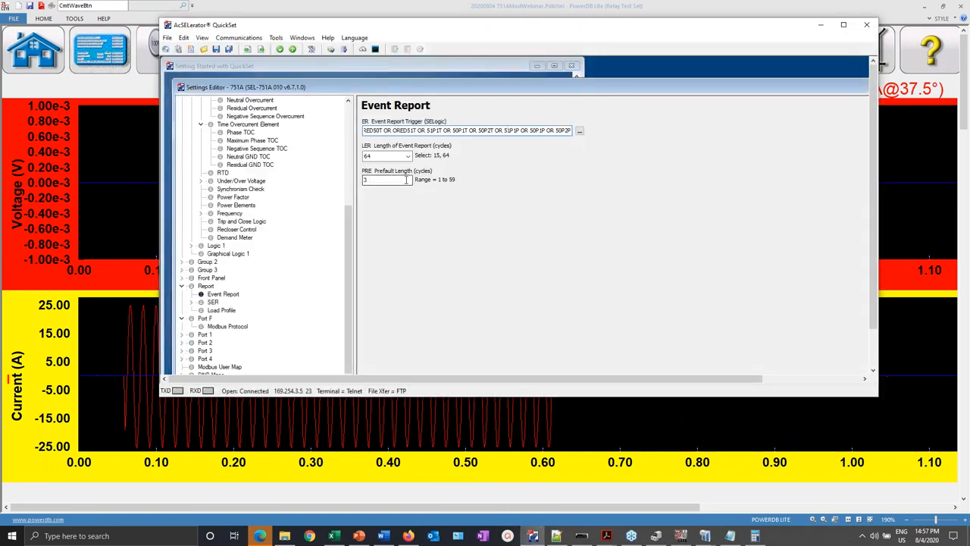
pyautogui.click(821, 27)
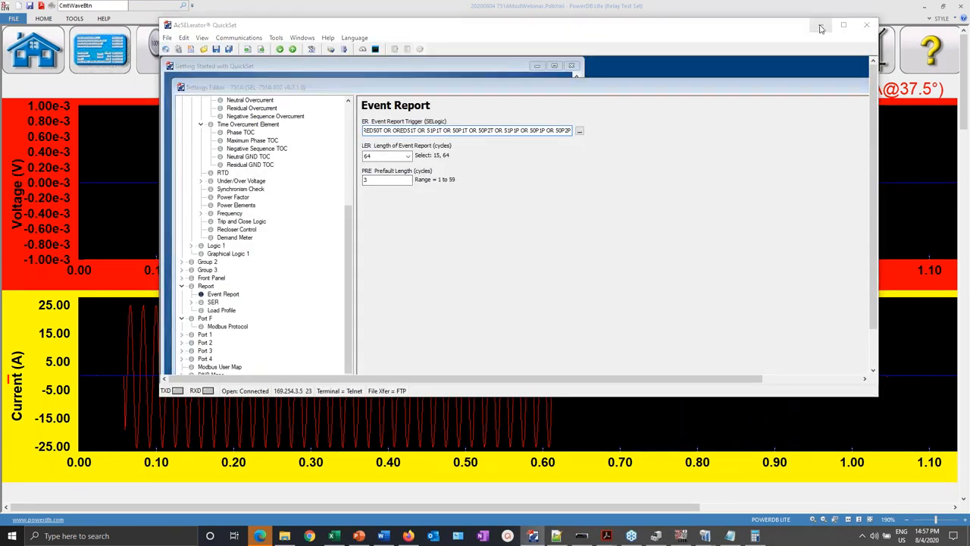
pyautogui.click(519, 47)
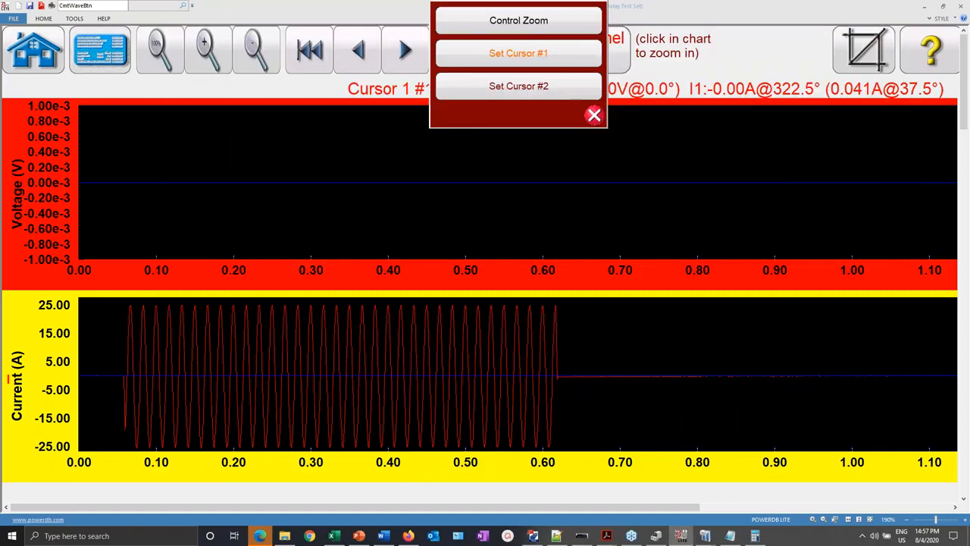
pyautogui.click(518, 53)
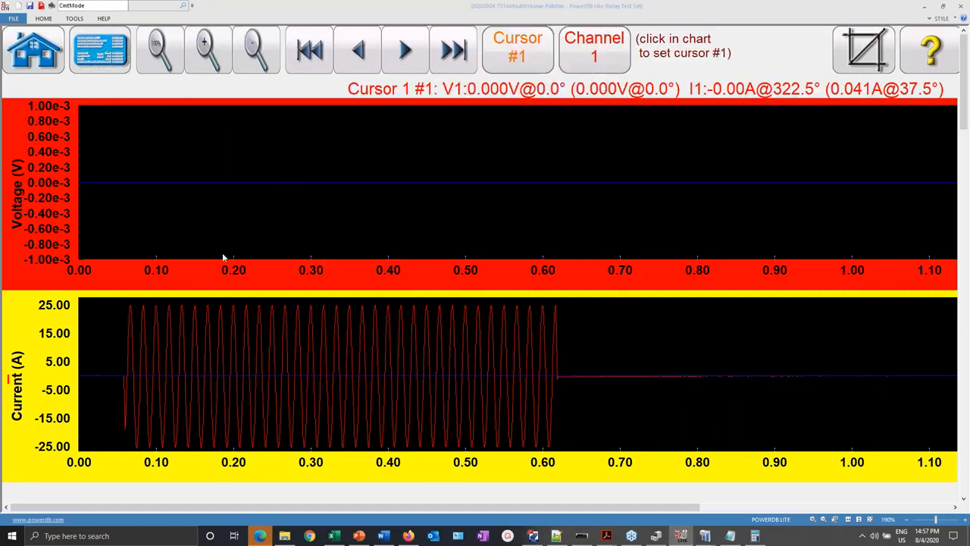
pyautogui.click(81, 380)
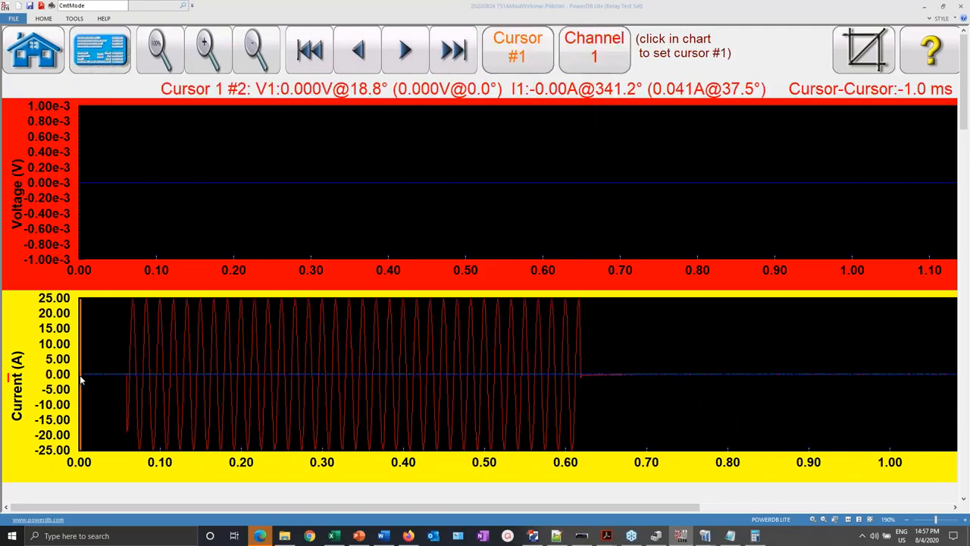
# - Place cursor #2 at the fault onset, 55.2 ms after cursor #1, then restore Calculator and QuickSet
pyautogui.click(519, 49)
pyautogui.click(538, 84)
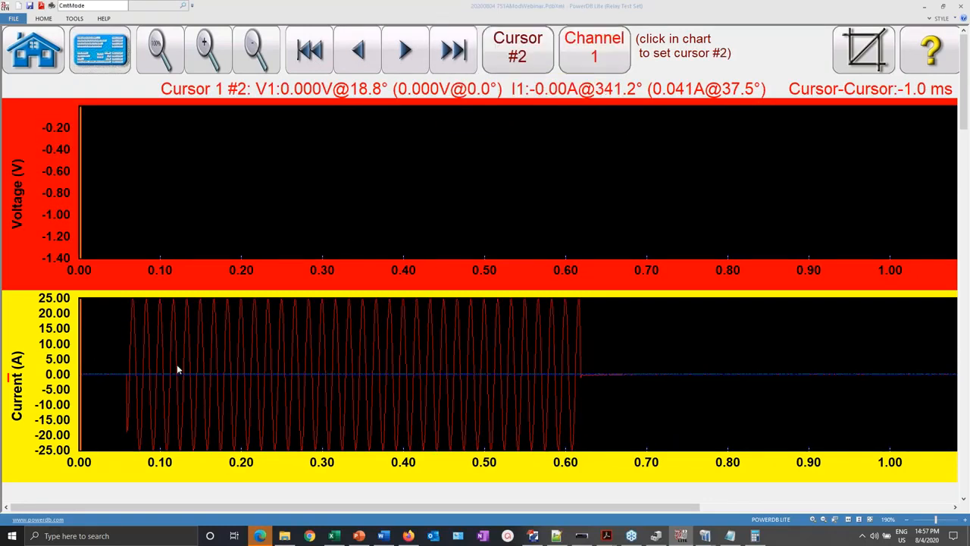
pyautogui.click(126, 380)
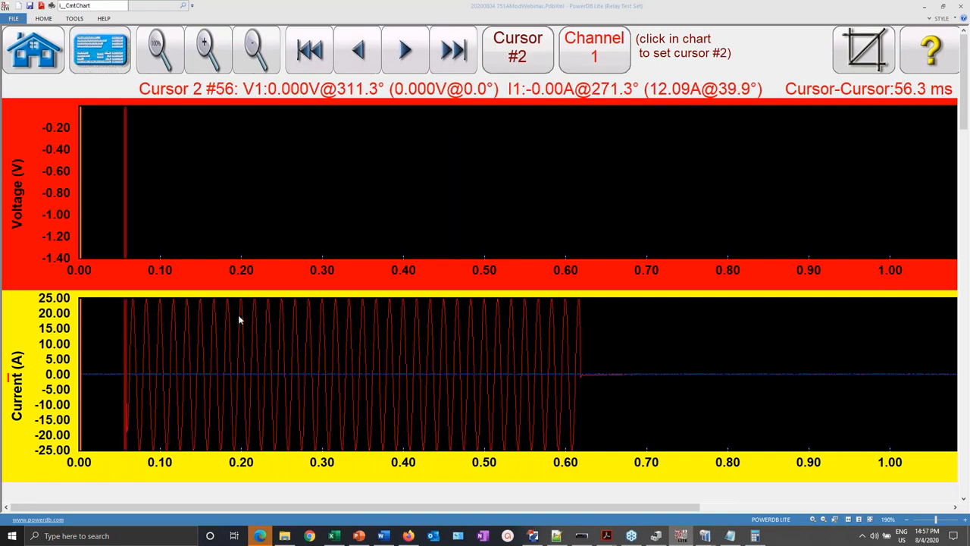
pyautogui.click(98, 311)
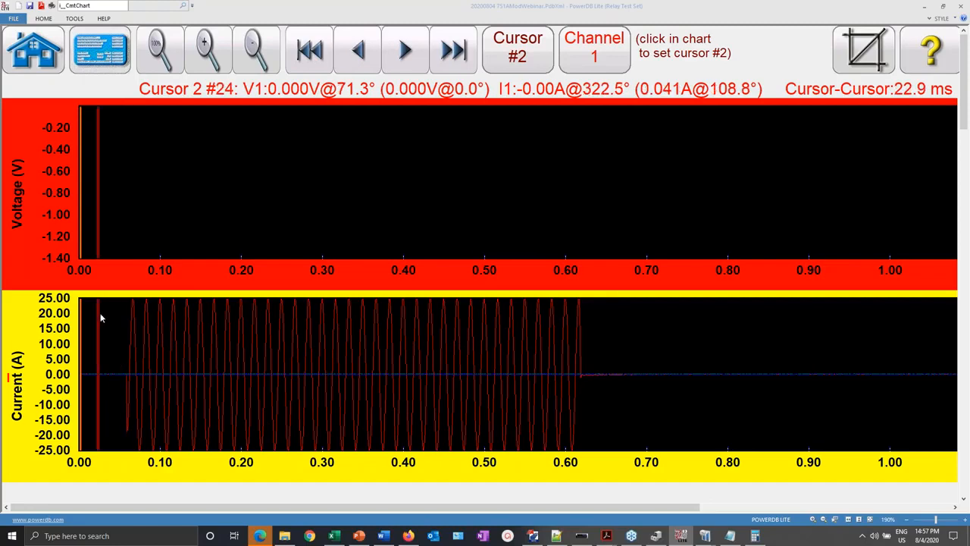
pyautogui.click(126, 377)
pyautogui.click(125, 376)
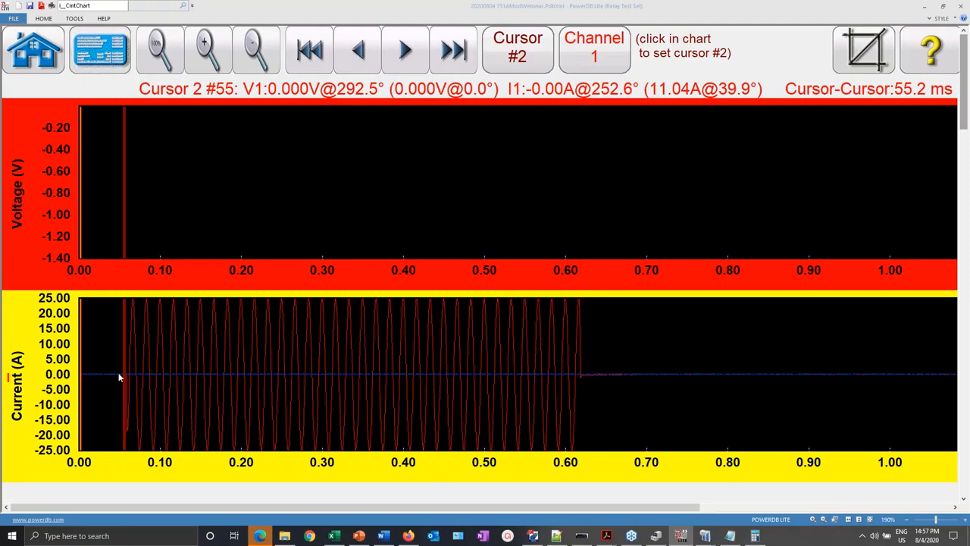
pyautogui.click(756, 536)
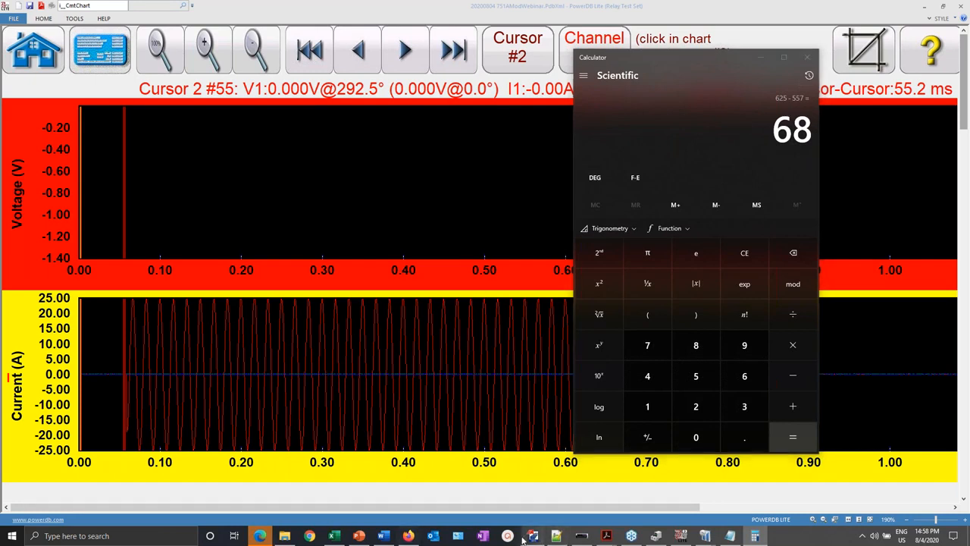
pyautogui.click(533, 536)
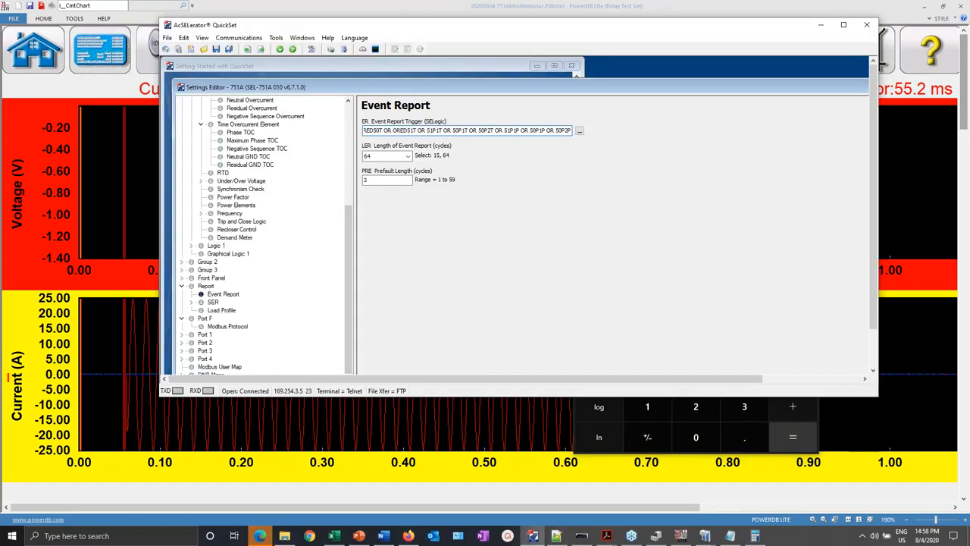
# - Rearrange QuickSet's windows and open Event History, listing nine 08/04/2020 events, newest AG T at 11:43:59
pyautogui.doubleClick(645, 88)
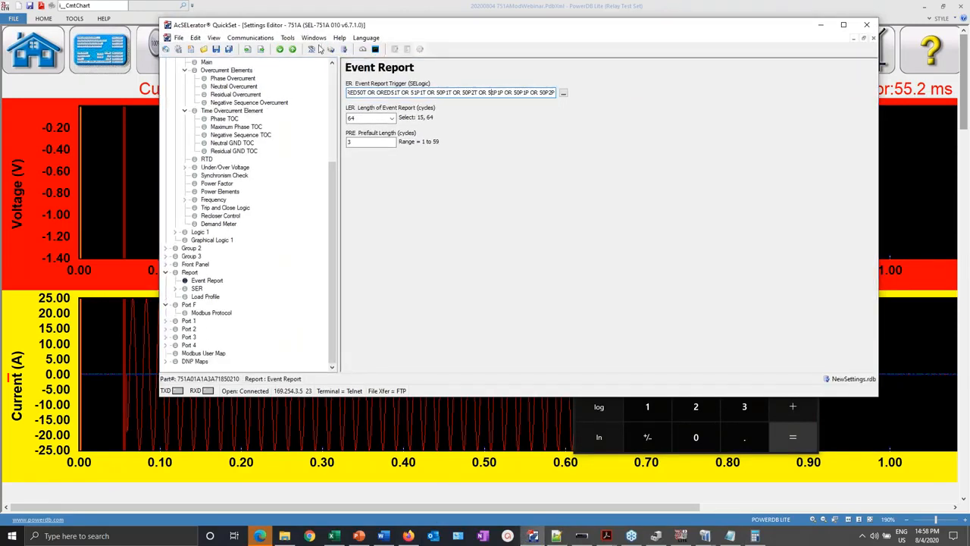
pyautogui.click(291, 38)
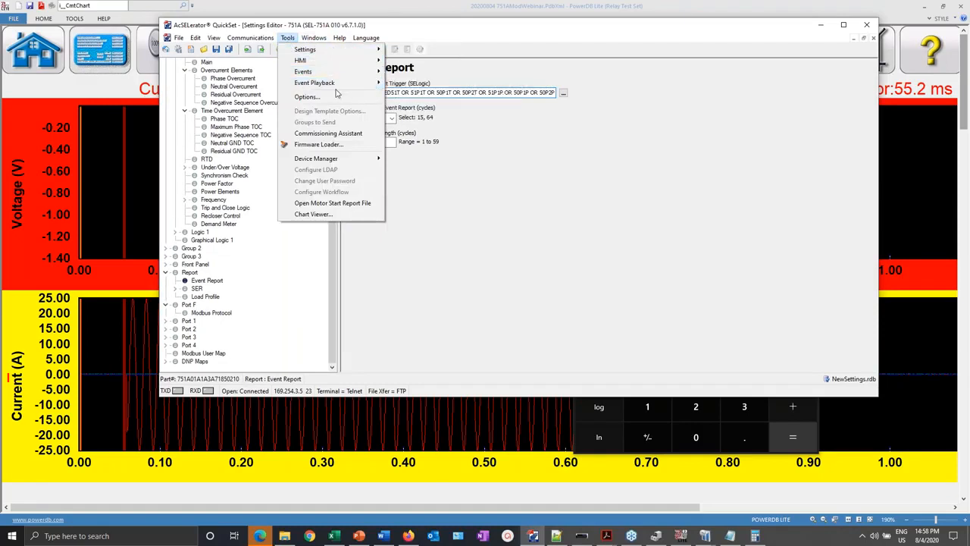
pyautogui.click(855, 43)
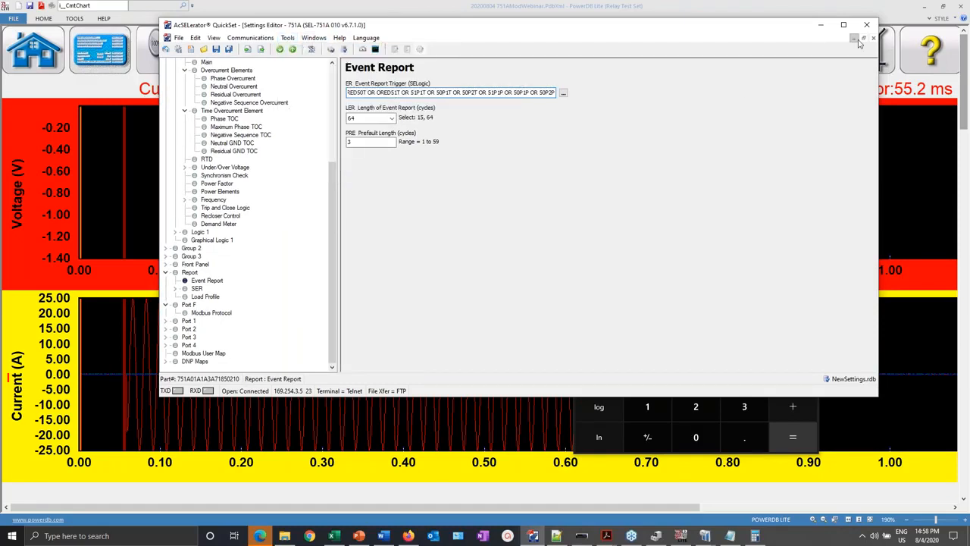
pyautogui.click(864, 39)
pyautogui.moveTo(597, 94); pyautogui.dragTo(528, 57)
pyautogui.click(848, 27)
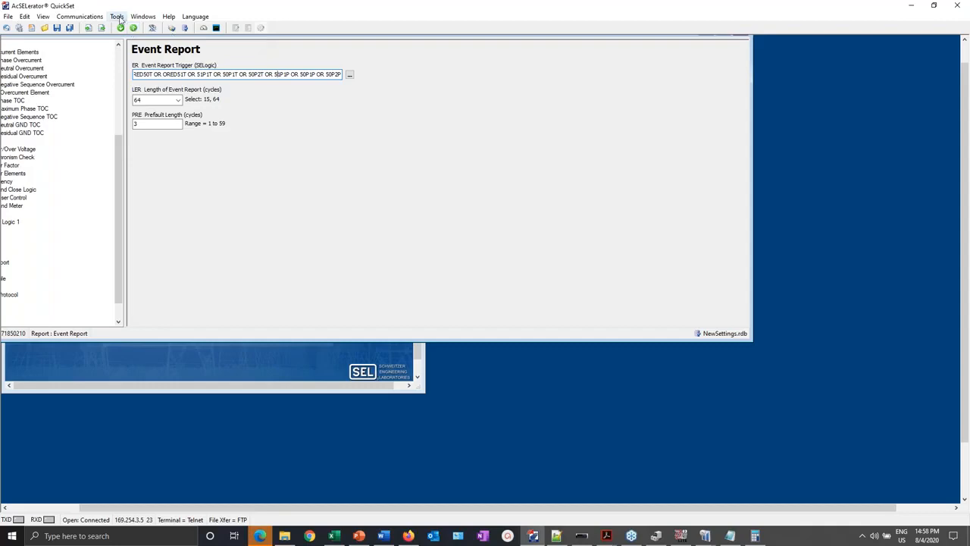
pyautogui.click(117, 16)
pyautogui.moveTo(137, 54)
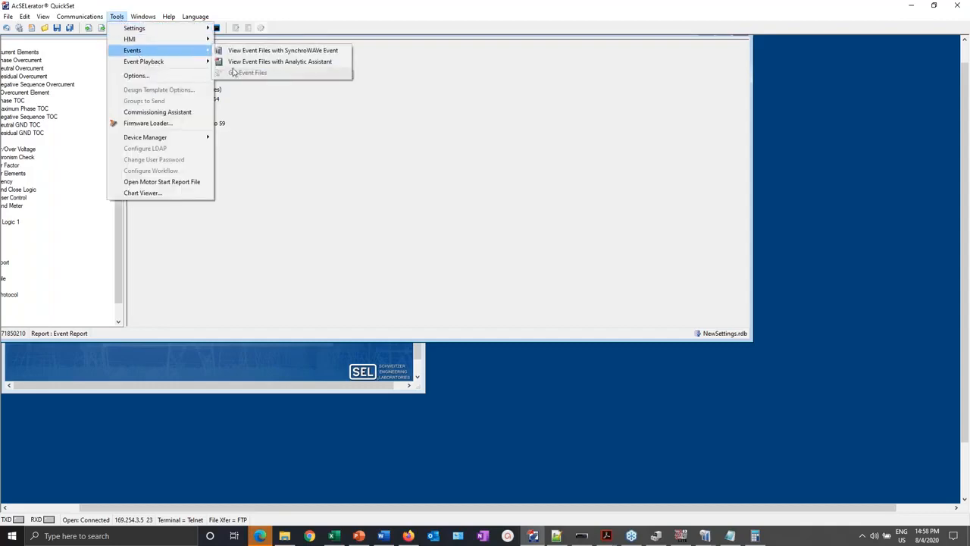
pyautogui.moveTo(133, 21)
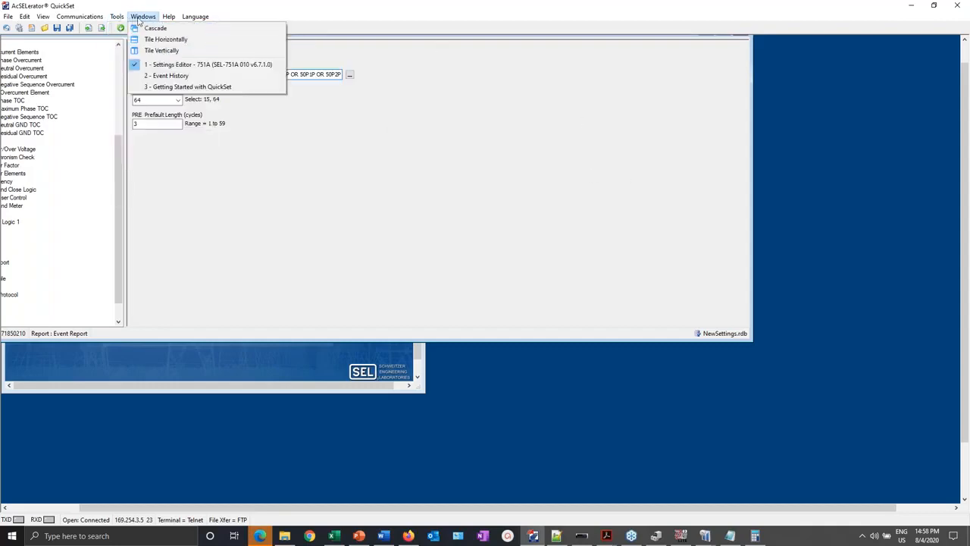
pyautogui.click(167, 75)
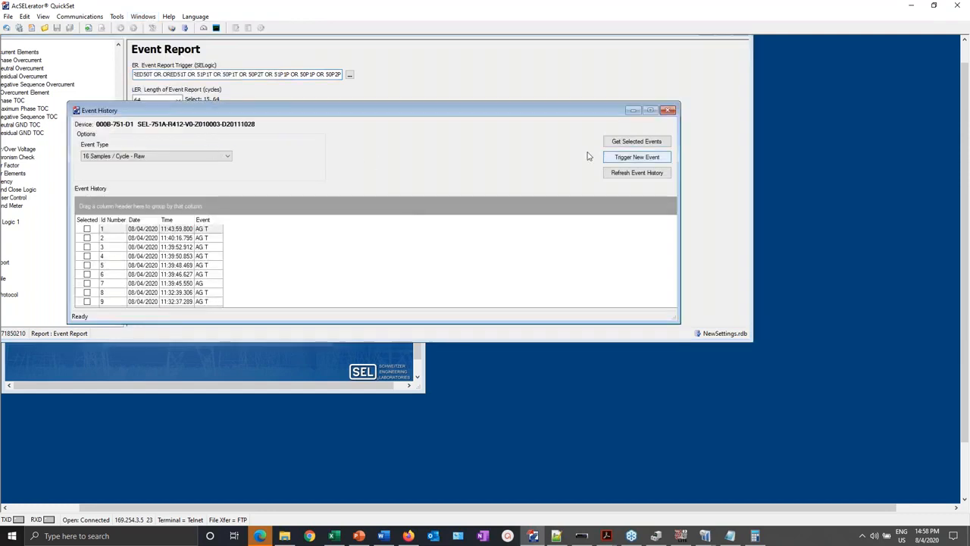
# - Refresh the event history, download the 11:51:22 ER Trigger event and save it as a CEV file
pyautogui.click(622, 173)
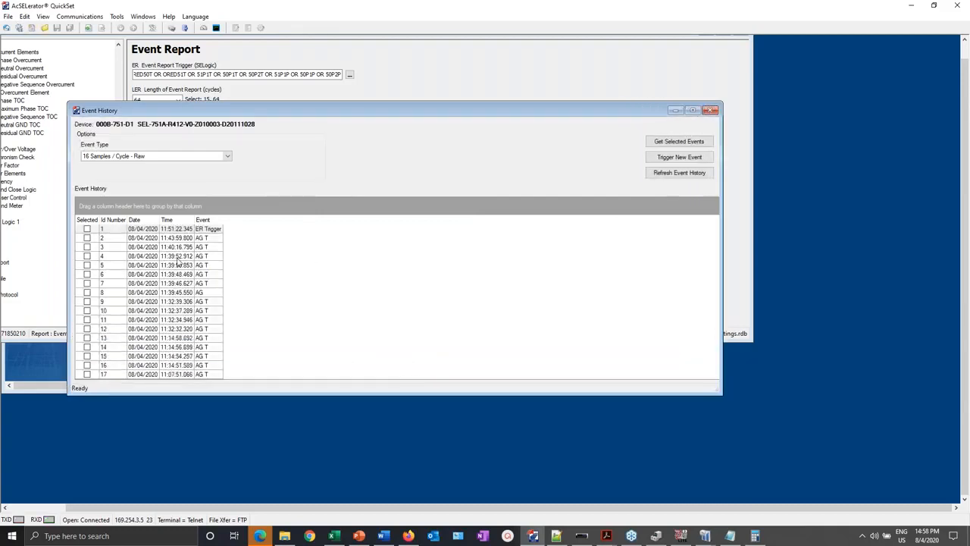
pyautogui.click(170, 230)
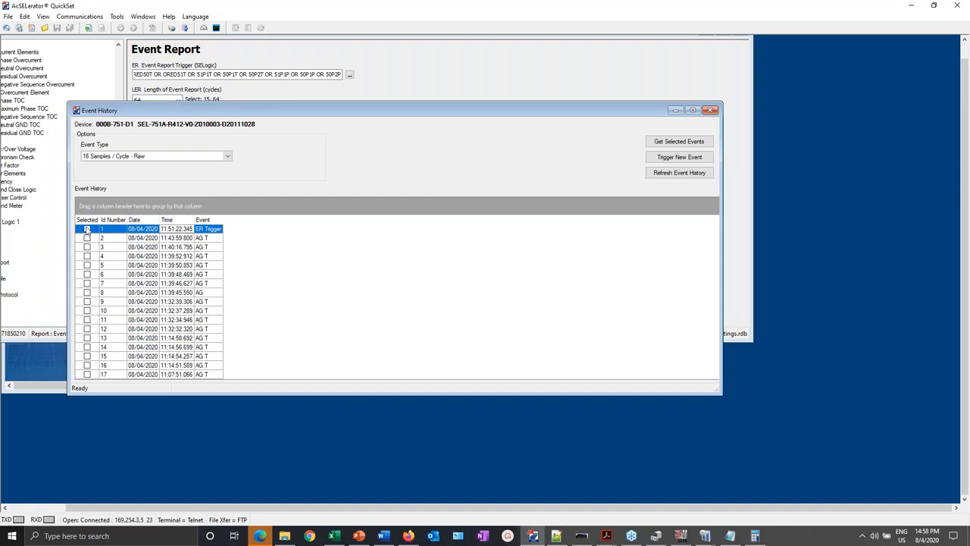
pyautogui.click(87, 229)
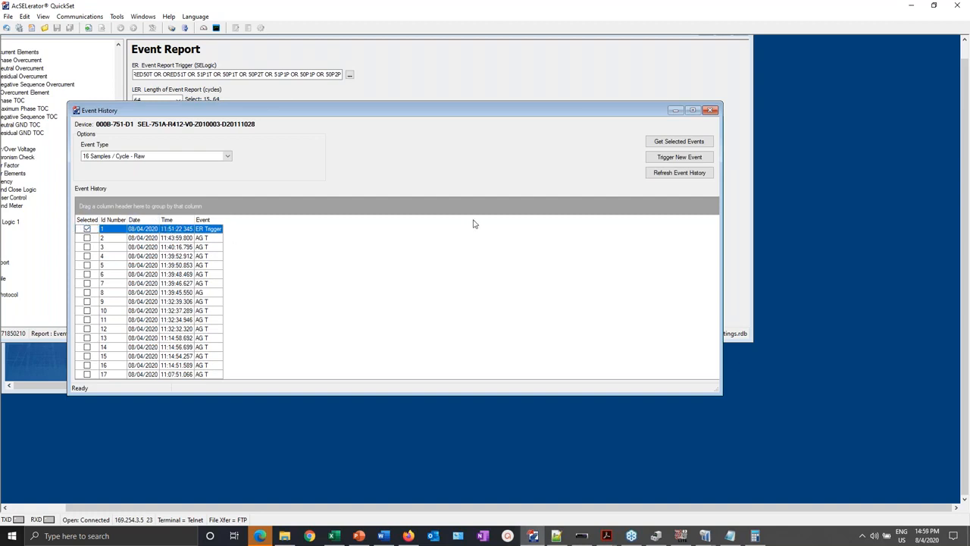
pyautogui.click(681, 143)
pyautogui.click(479, 376)
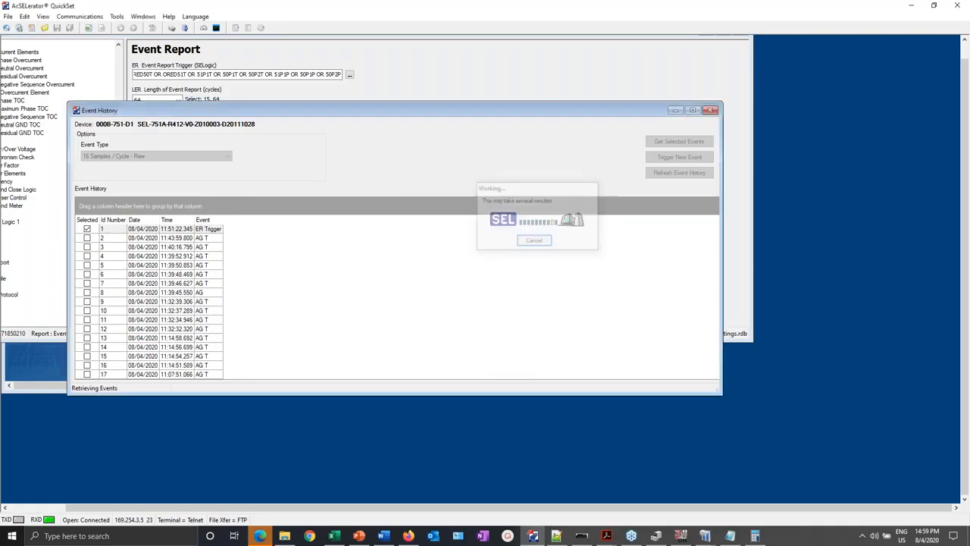
pyautogui.click(284, 536)
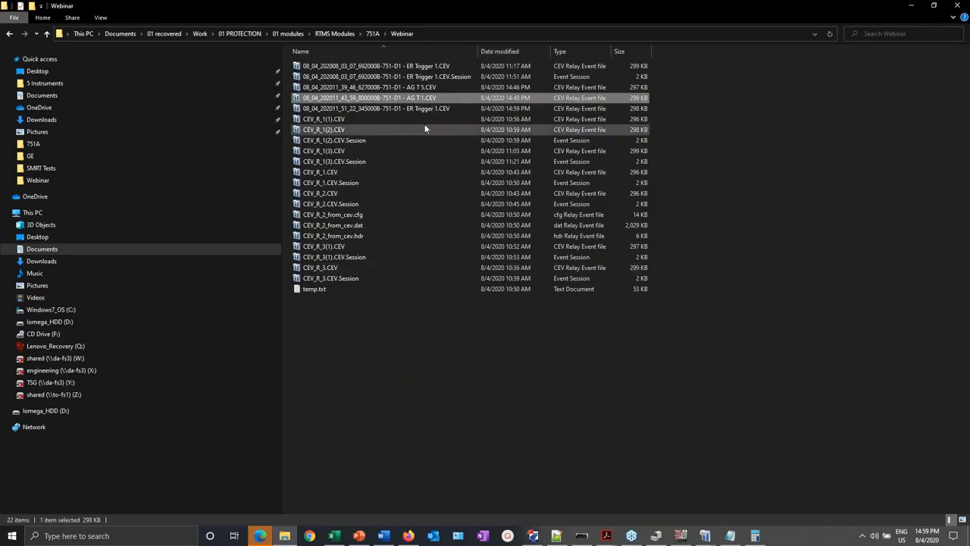
# - Open ER Trigger 1.CEV from the Webinar folder in SynchroWAVe Event
pyautogui.click(430, 111)
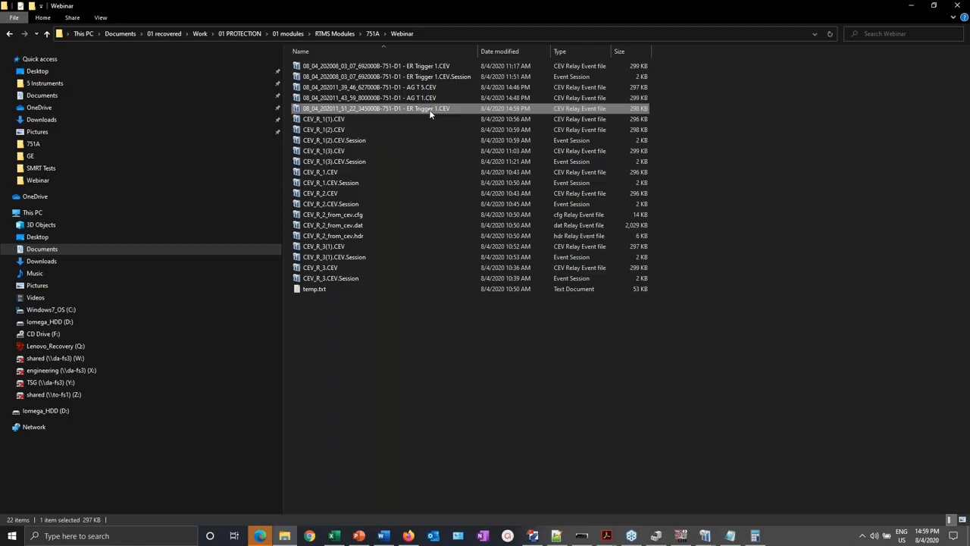
pyautogui.doubleClick(430, 111)
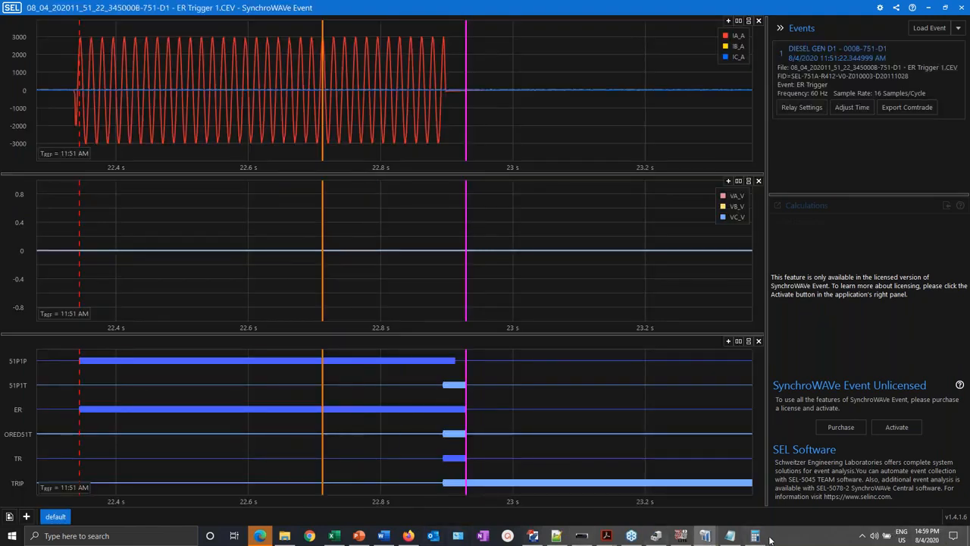
# - Close the 11:39:46 event and bring the 11:43:59 AG T event forward, moving its relay settings right
pyautogui.moveTo(705, 536)
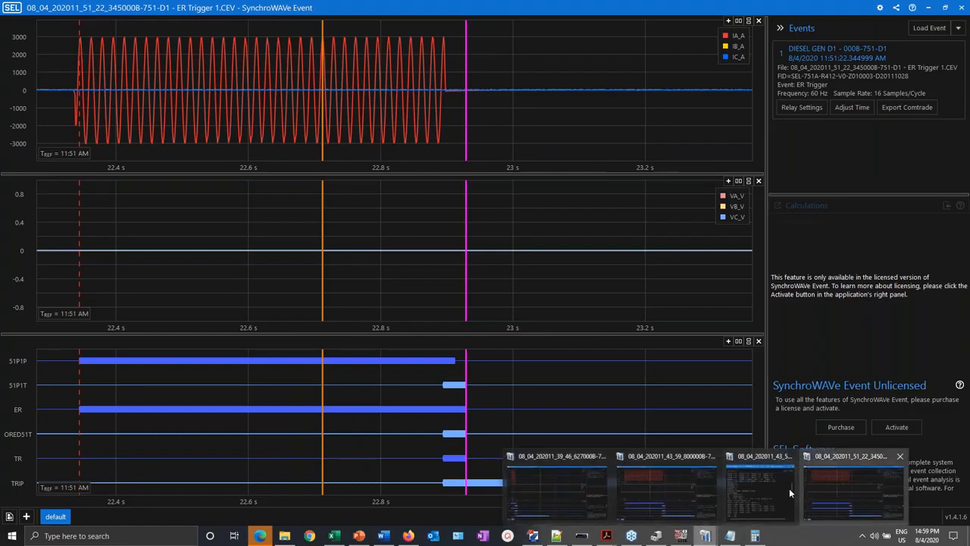
pyautogui.click(604, 457)
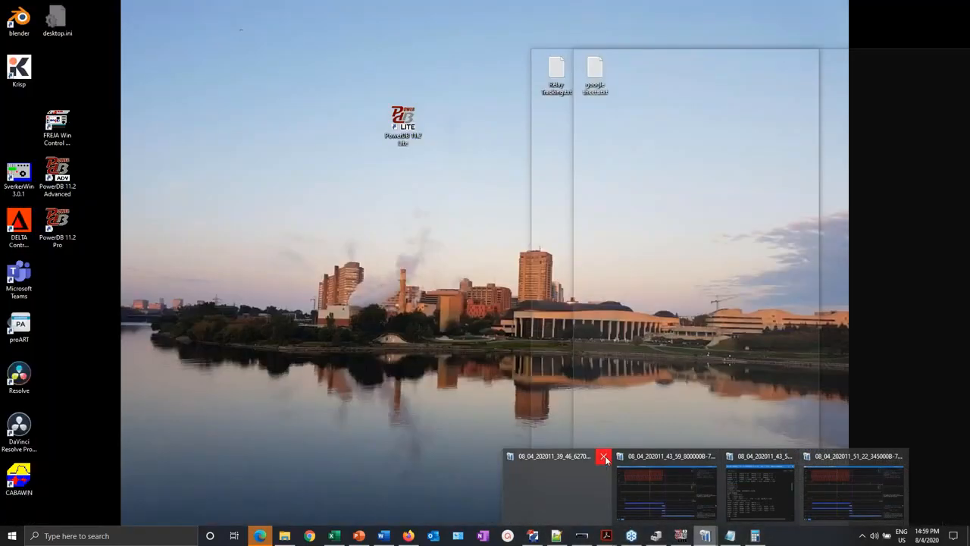
pyautogui.click(631, 508)
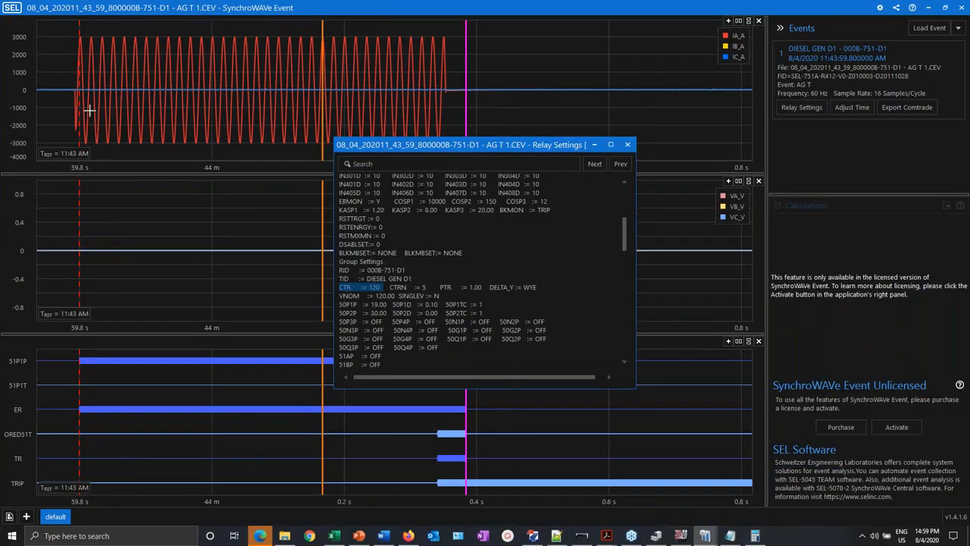
pyautogui.moveTo(485, 148); pyautogui.dragTo(788, 93)
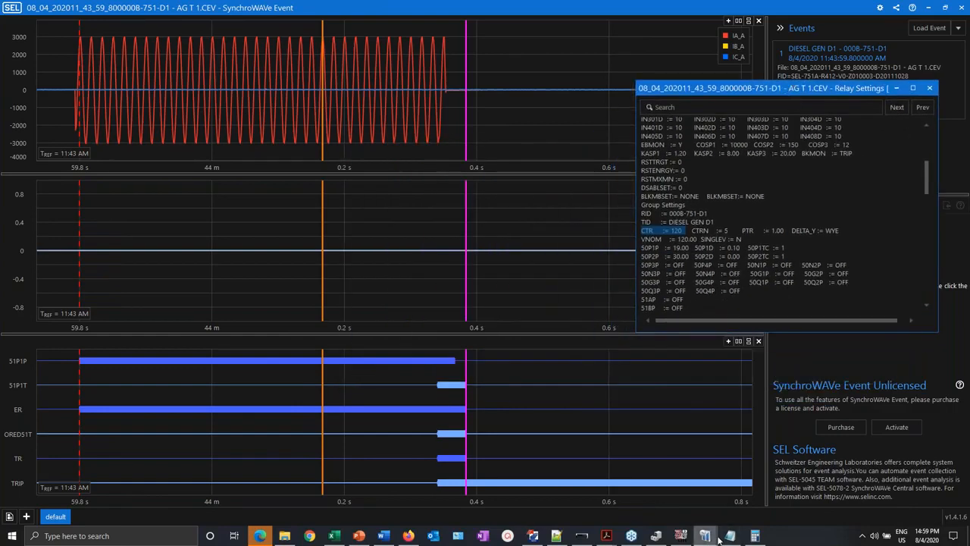
# - Move the 11:51 ER Trigger event window mostly off-screen
pyautogui.moveTo(709, 537)
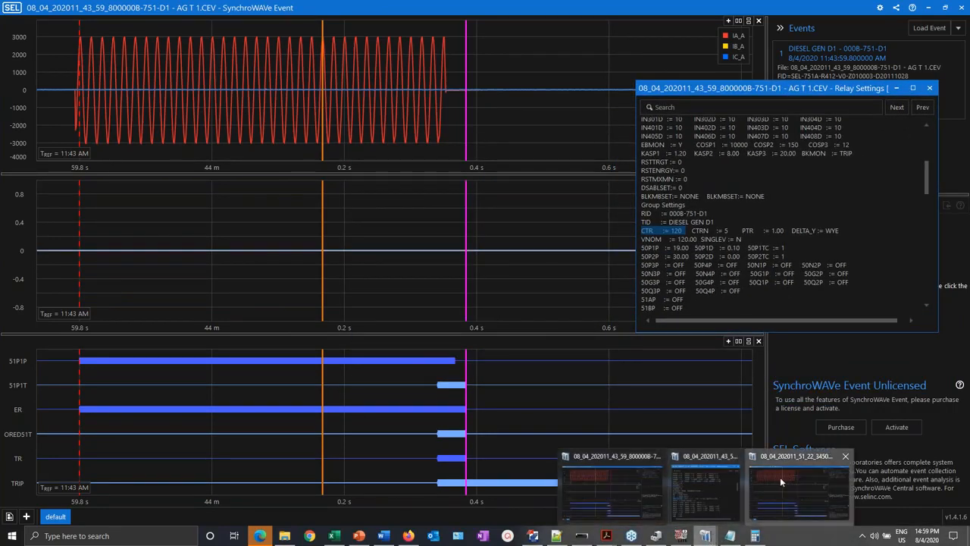
pyautogui.click(780, 477)
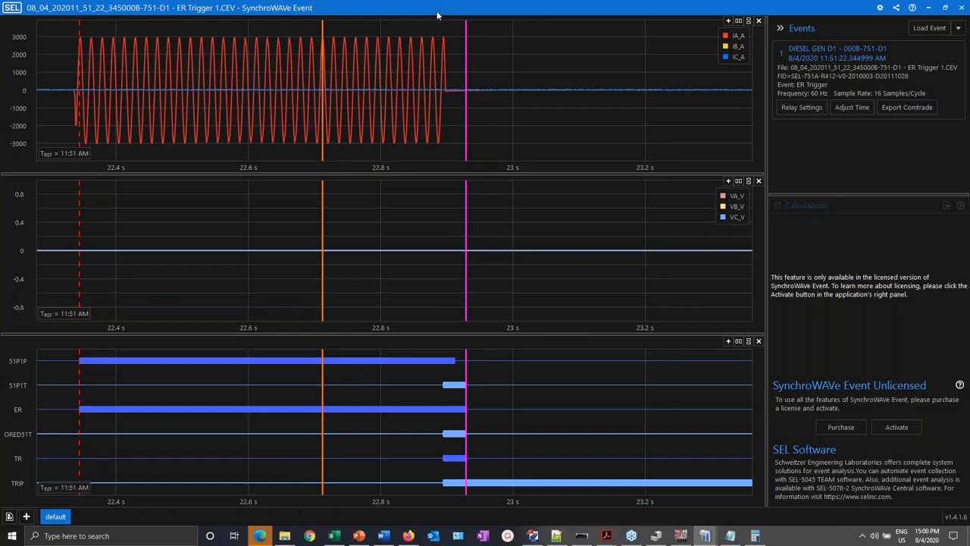
pyautogui.moveTo(444, 9); pyautogui.dragTo(814, 50)
pyautogui.moveTo(587, 45); pyautogui.dragTo(925, 65)
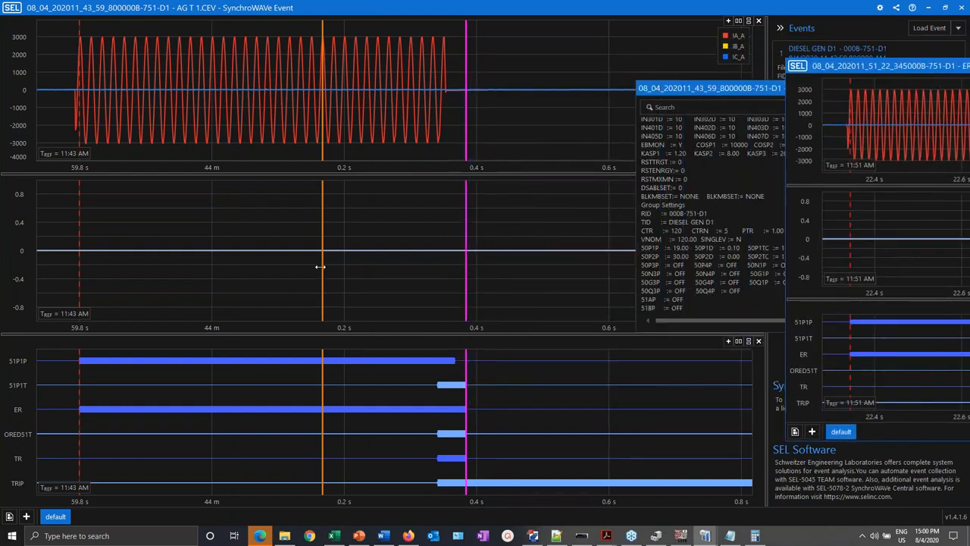
# - Place the AG T event's orange and magenta cursors at current interruption and trip, 14.583 ms apart
pyautogui.moveTo(320, 273); pyautogui.dragTo(436, 271)
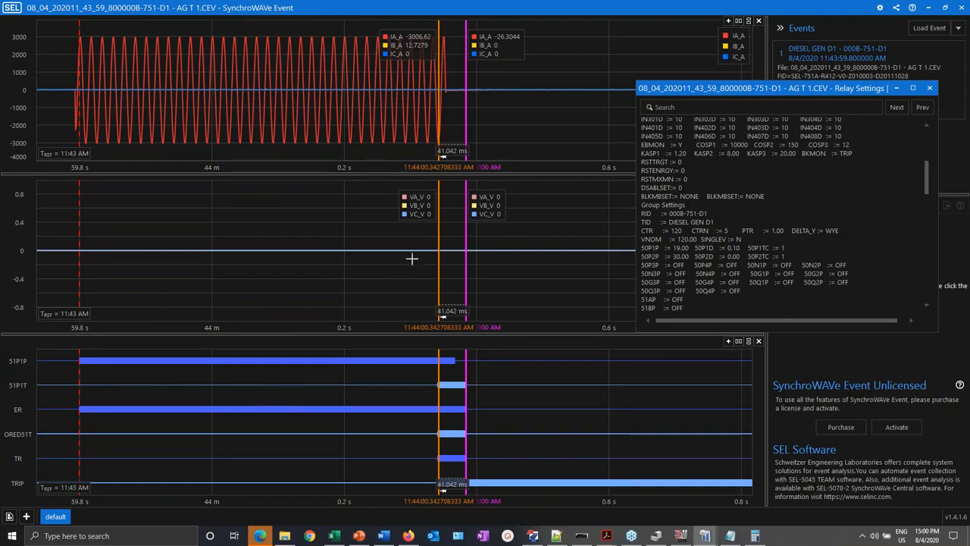
pyautogui.moveTo(438, 258); pyautogui.dragTo(79, 279)
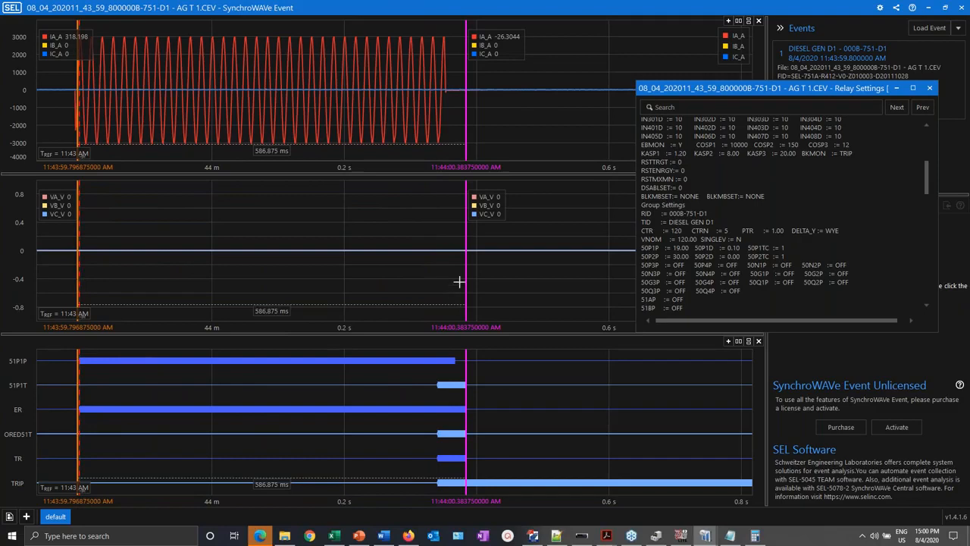
pyautogui.moveTo(465, 282); pyautogui.dragTo(434, 288)
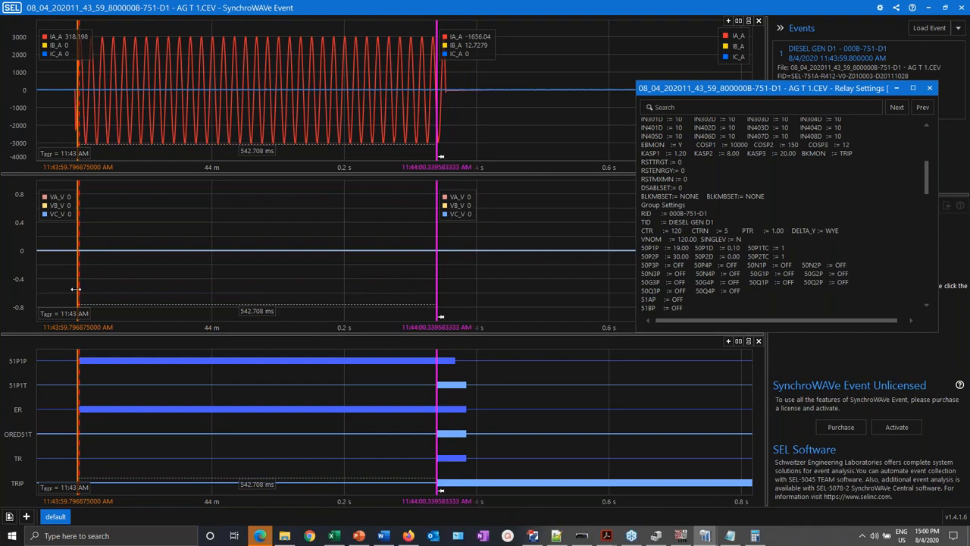
pyautogui.moveTo(102, 291); pyautogui.dragTo(447, 343)
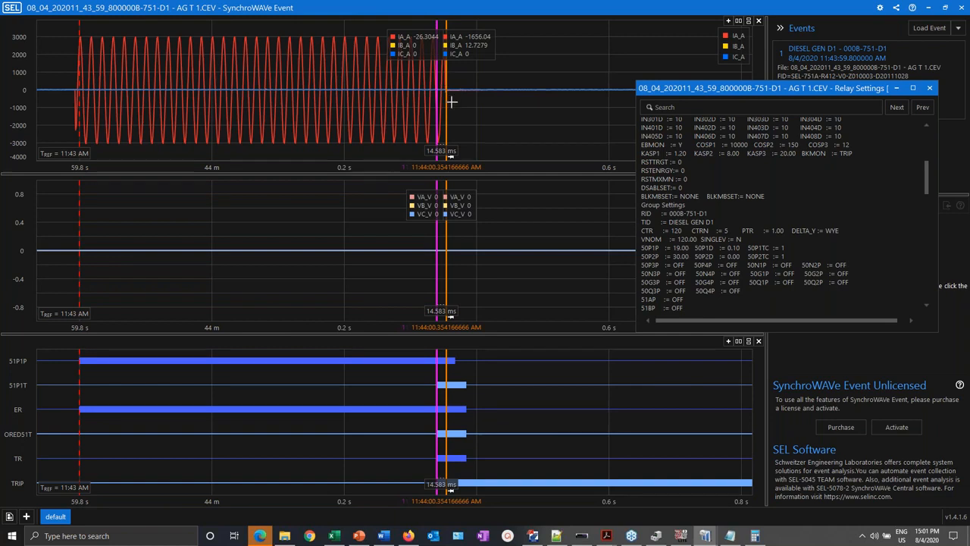
# - Fine-tune the orange cursor to 11:44:00.355 AM so the gap reads 15.625 ms
pyautogui.moveTo(446, 104); pyautogui.dragTo(444, 102)
pyautogui.moveTo(445, 102); pyautogui.dragTo(446, 100)
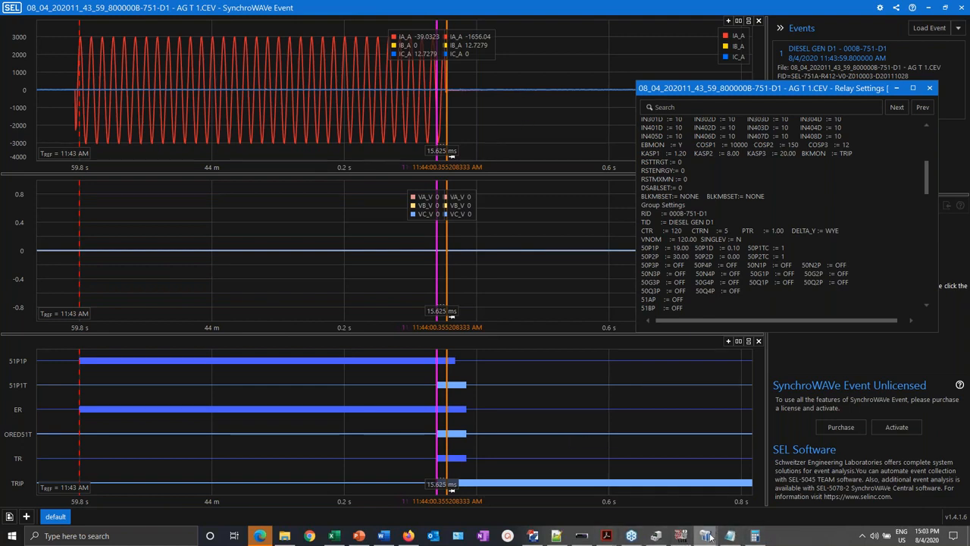
# - Return to the AG T event window with its relay settings
pyautogui.moveTo(707, 538)
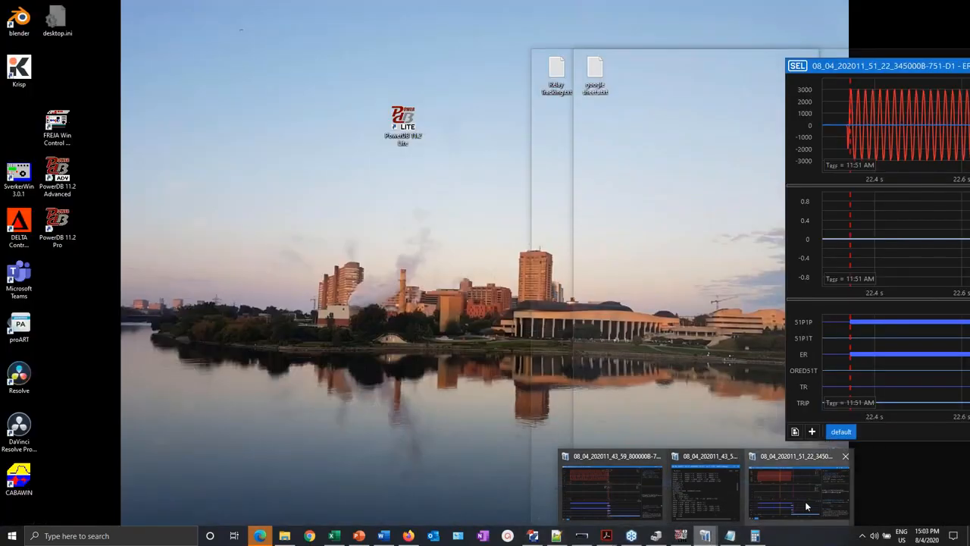
pyautogui.click(806, 504)
pyautogui.moveTo(705, 537)
pyautogui.click(628, 489)
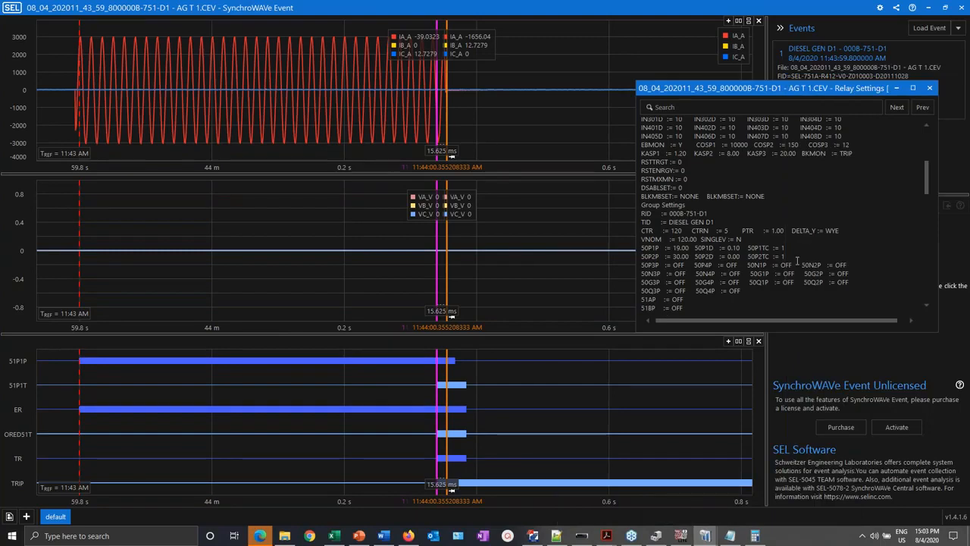
# - Bring up the Notepad note showing 625, move it over the plots, and close it
pyautogui.hotkey('alt', 'Tab')
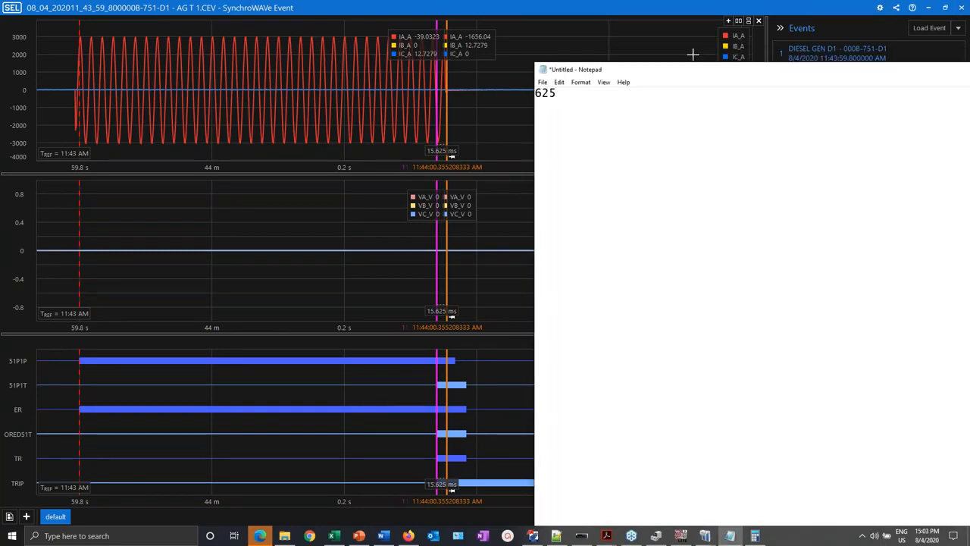
pyautogui.moveTo(706, 71); pyautogui.dragTo(86, 22)
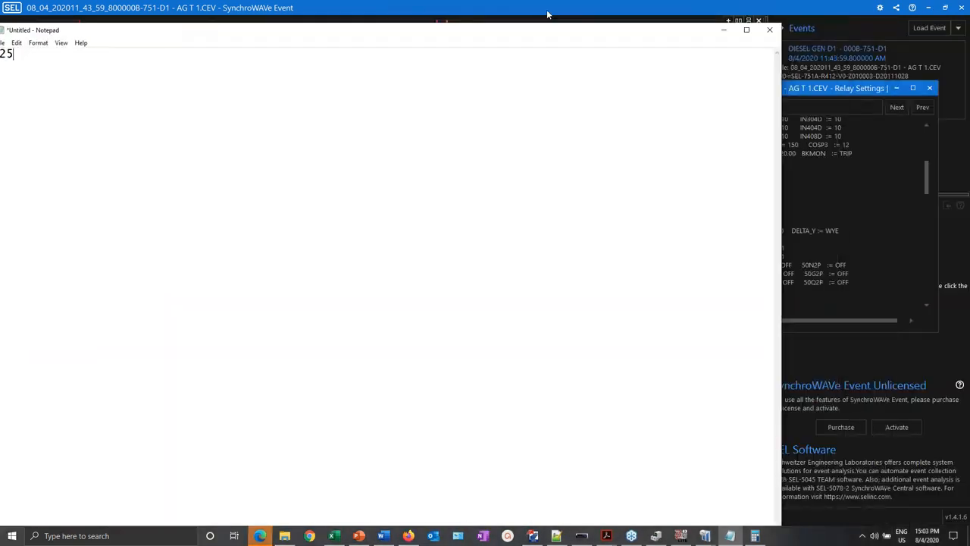
pyautogui.click(769, 30)
# - Discard the note and place the ER Trigger event's cursors near its start, 10.417 ms apart
pyautogui.click(498, 271)
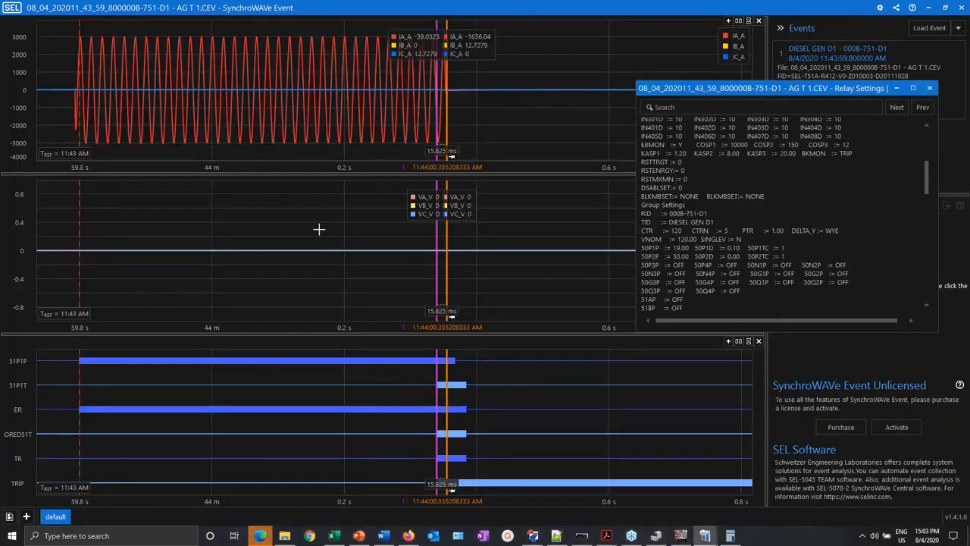
pyautogui.moveTo(969, 61); pyautogui.dragTo(520, 3)
pyautogui.moveTo(321, 229); pyautogui.dragTo(70, 239)
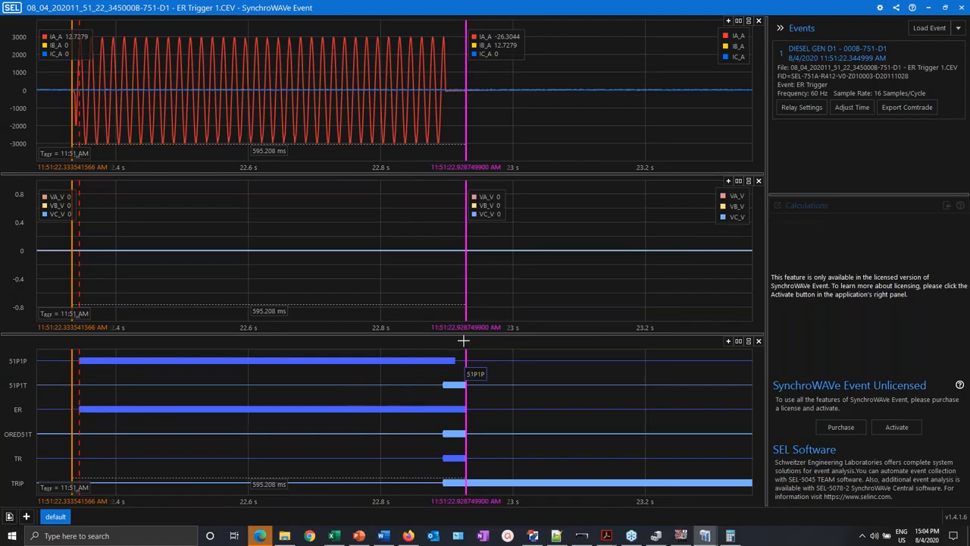
pyautogui.moveTo(453, 283); pyautogui.dragTo(178, 281)
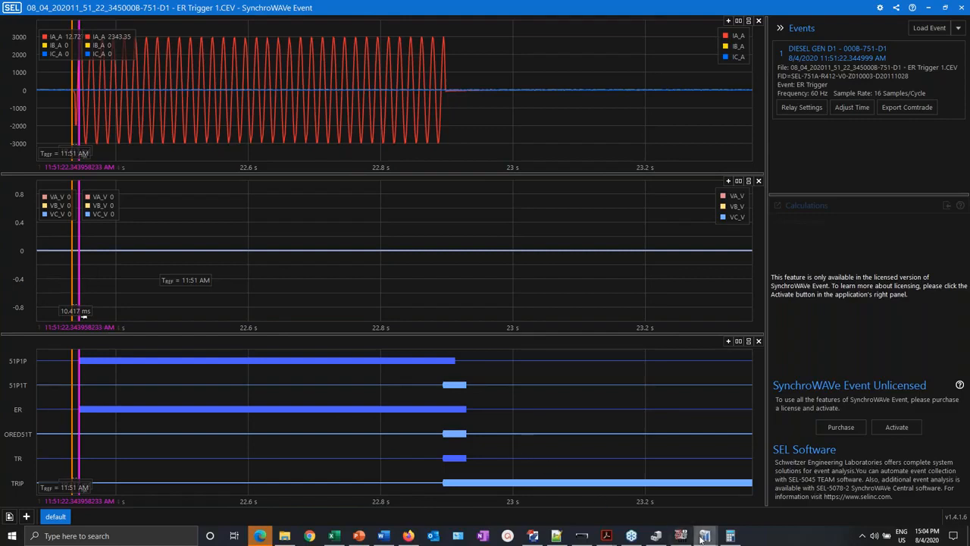
pyautogui.moveTo(702, 537)
pyautogui.click(622, 482)
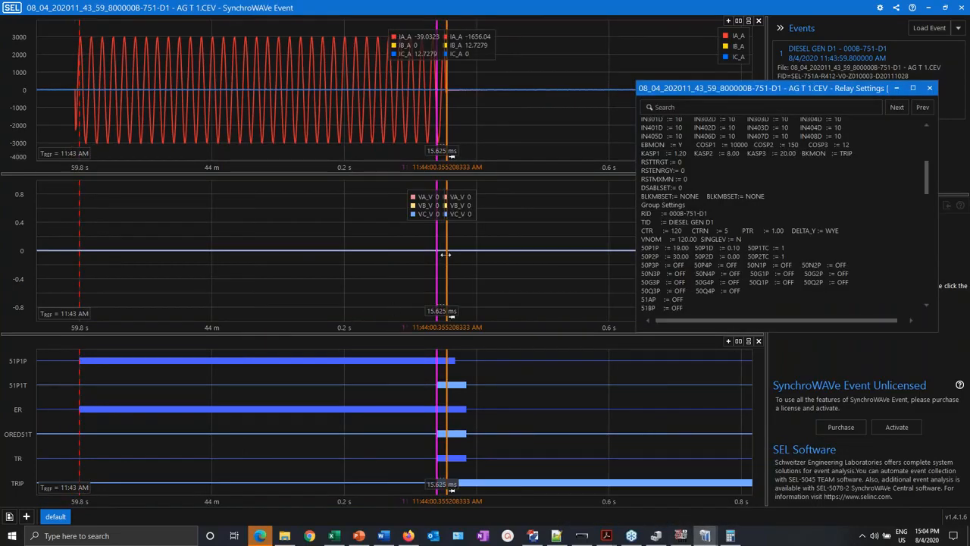
# - Bracket fault onset to trip with the time cursors, reading 558.333 ms, then bring PowerDB Lite forward
pyautogui.moveTo(445, 254); pyautogui.dragTo(71, 216)
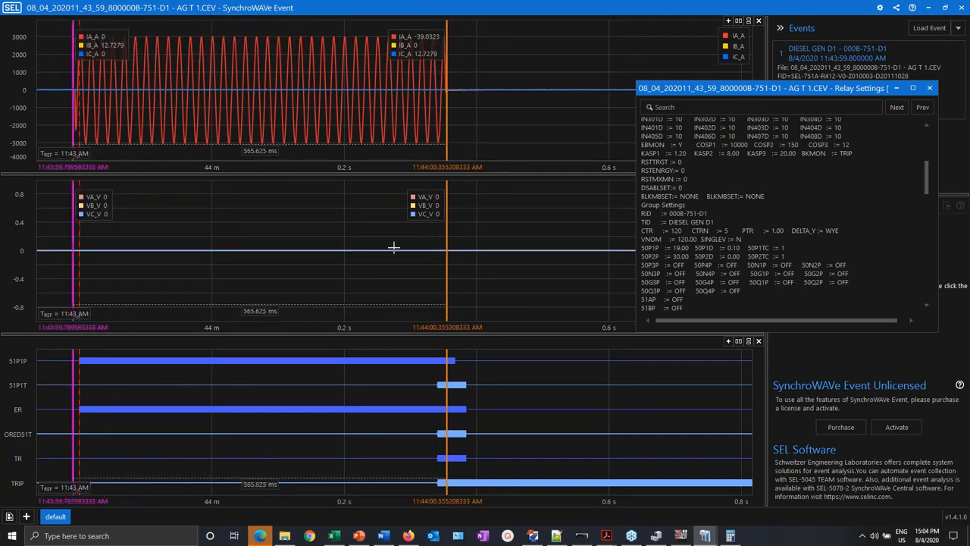
pyautogui.moveTo(446, 236); pyautogui.dragTo(80, 250)
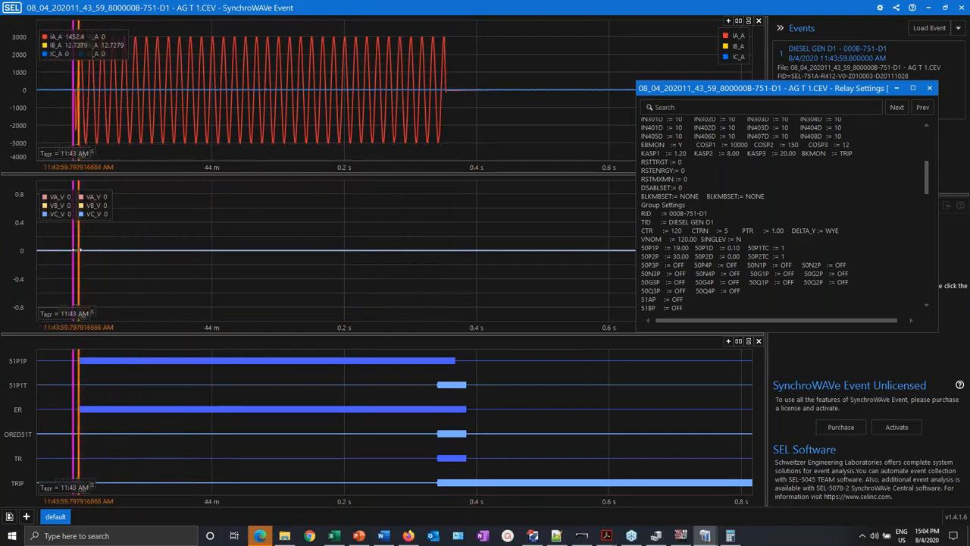
pyautogui.moveTo(68, 313); pyautogui.dragTo(212, 268)
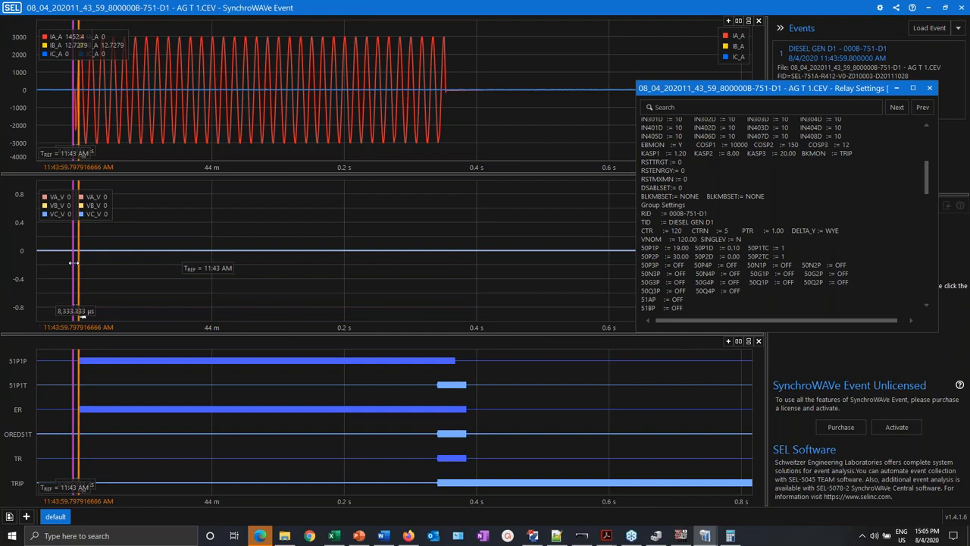
pyautogui.moveTo(74, 262); pyautogui.dragTo(449, 301)
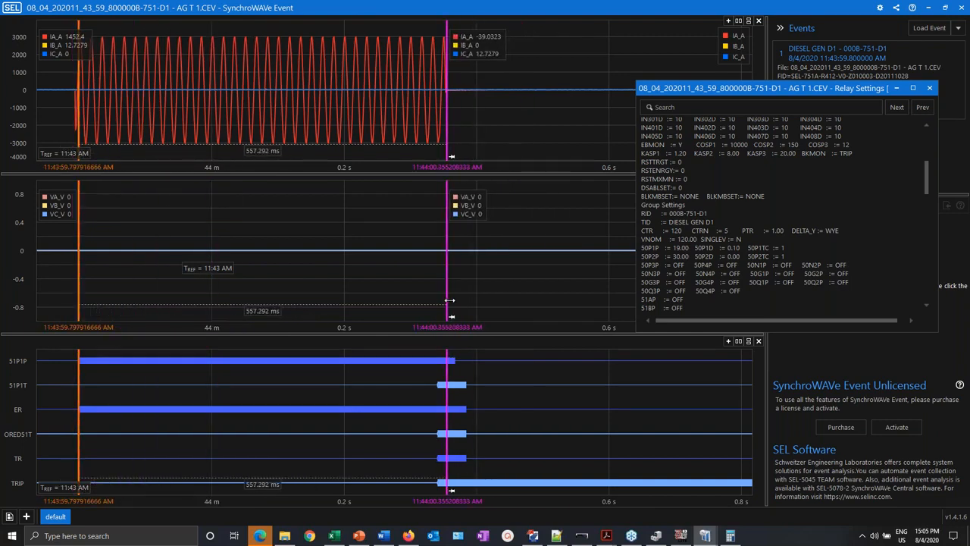
pyautogui.moveTo(450, 300); pyautogui.dragTo(450, 299)
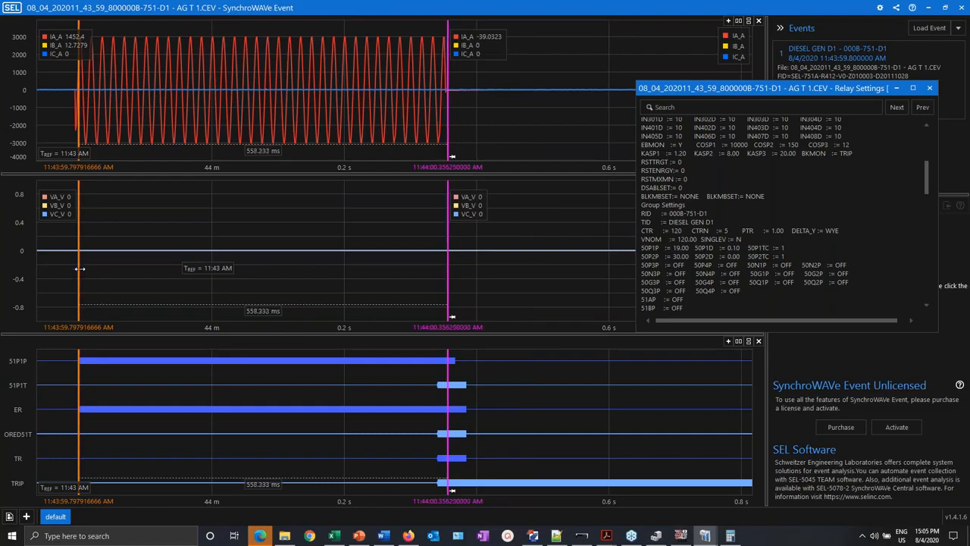
pyautogui.moveTo(79, 271); pyautogui.dragTo(128, 273)
pyautogui.moveTo(578, 286); pyautogui.dragTo(444, 294)
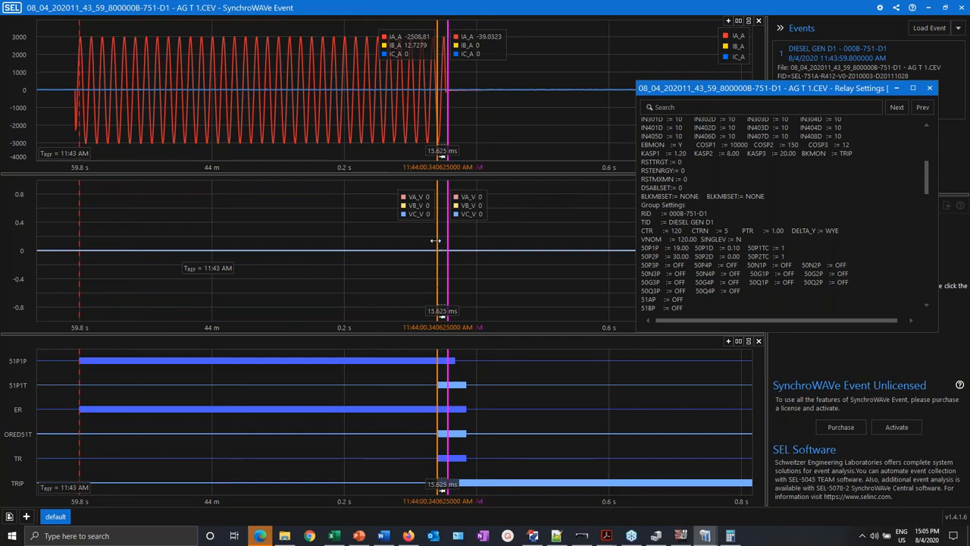
pyautogui.moveTo(386, 240); pyautogui.dragTo(76, 234)
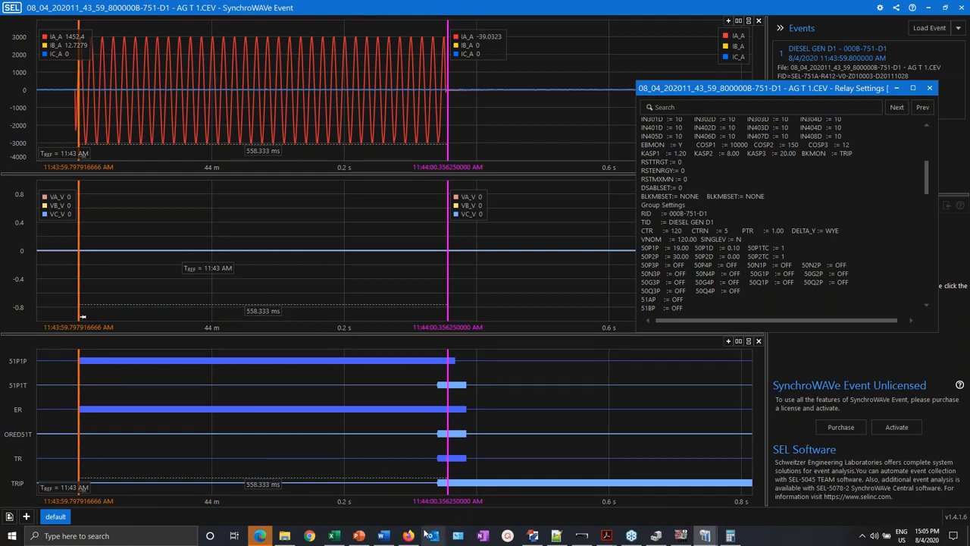
pyautogui.click(681, 536)
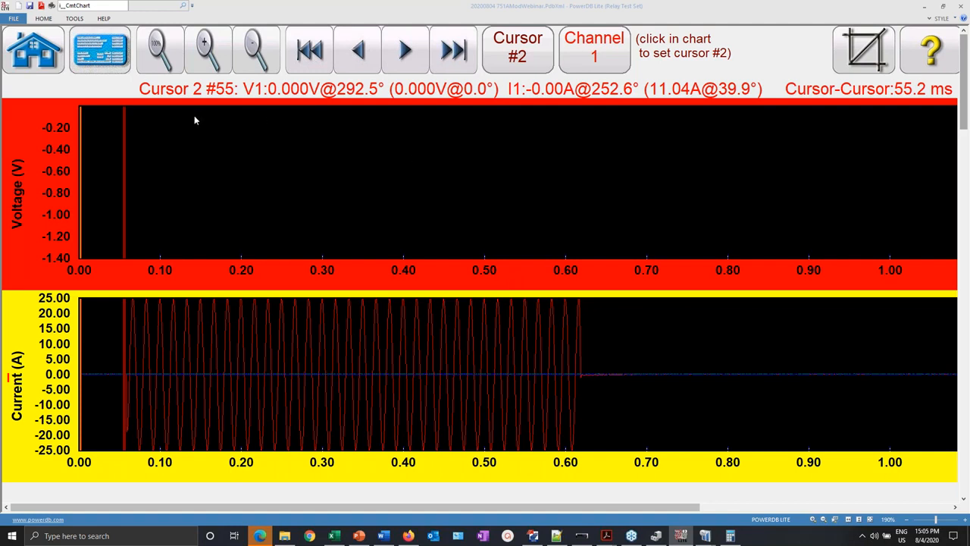
# - Start a new COMTRADE test from the PowerDB Lite home screen
pyautogui.click(35, 50)
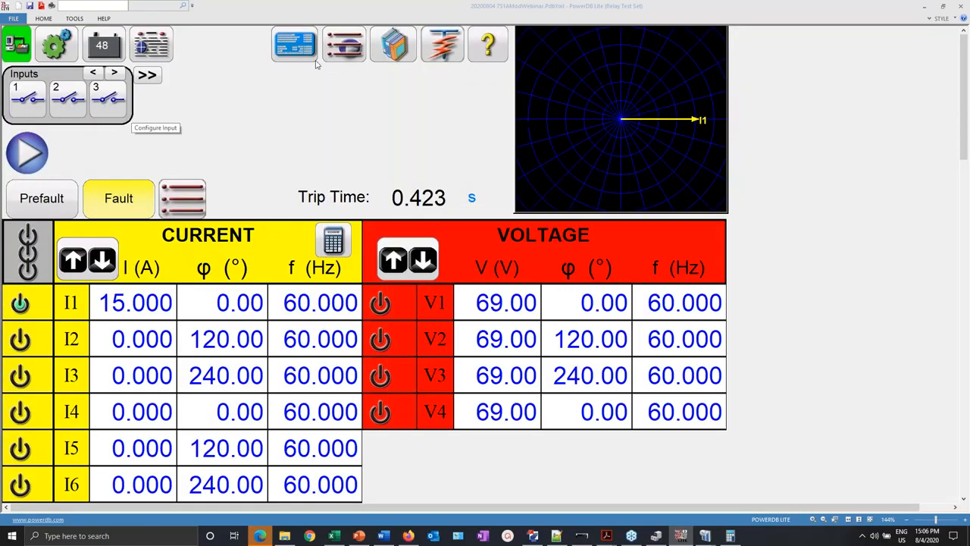
pyautogui.click(345, 46)
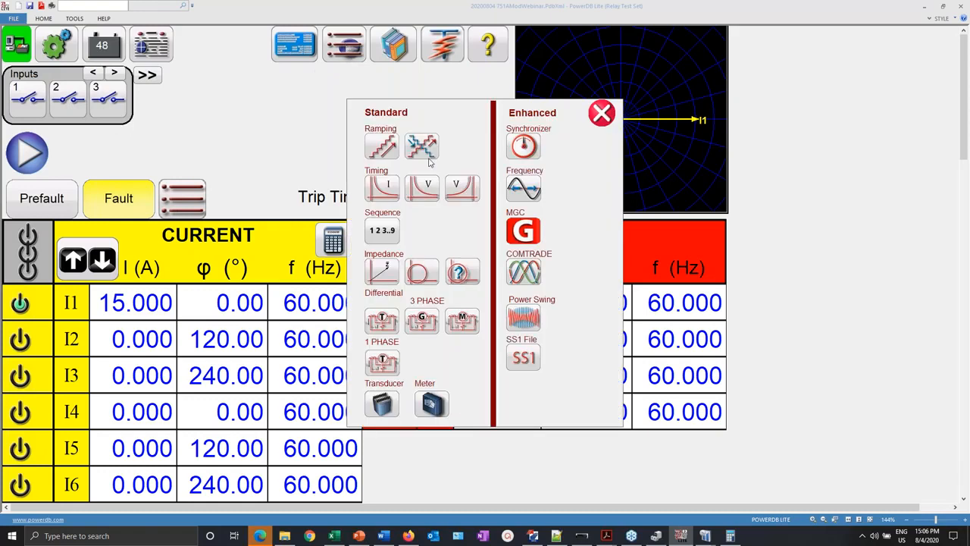
pyautogui.click(530, 274)
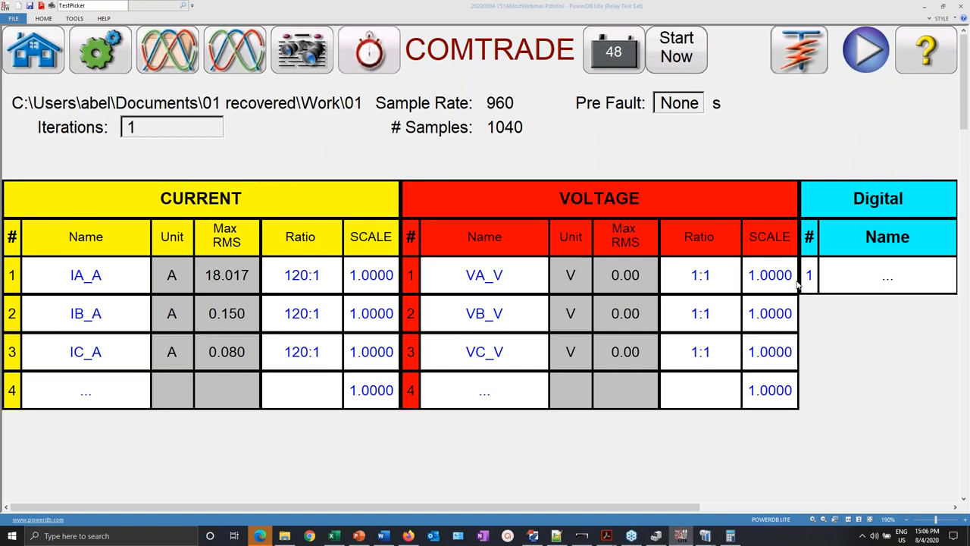
# - Assign 51P1T to digital channel 1 and 51P1P to channel 2, then view the waveforms
pyautogui.click(888, 284)
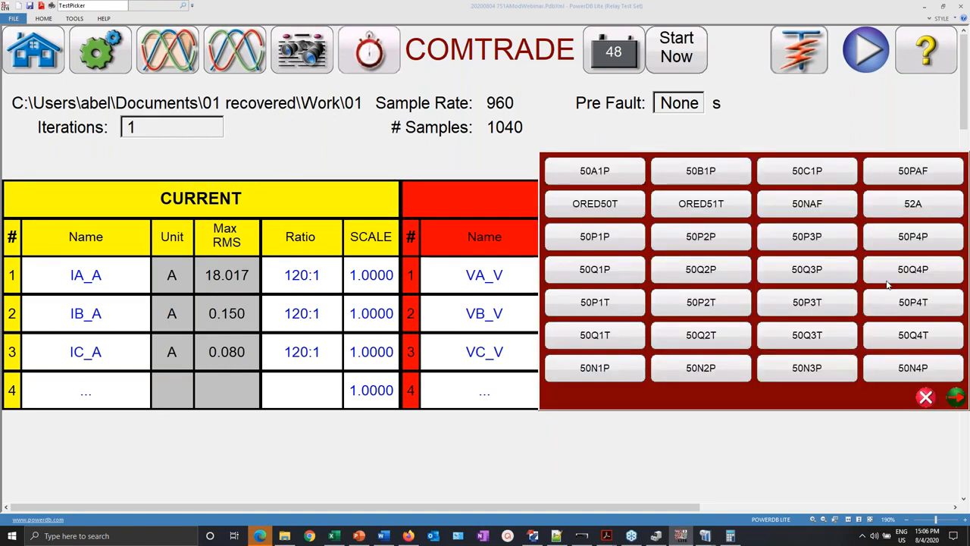
pyautogui.click(956, 398)
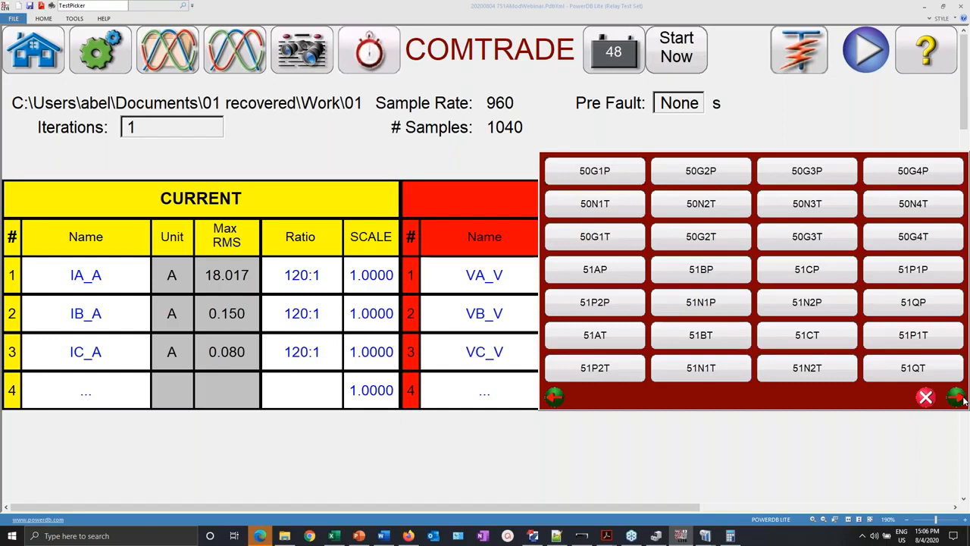
pyautogui.click(911, 336)
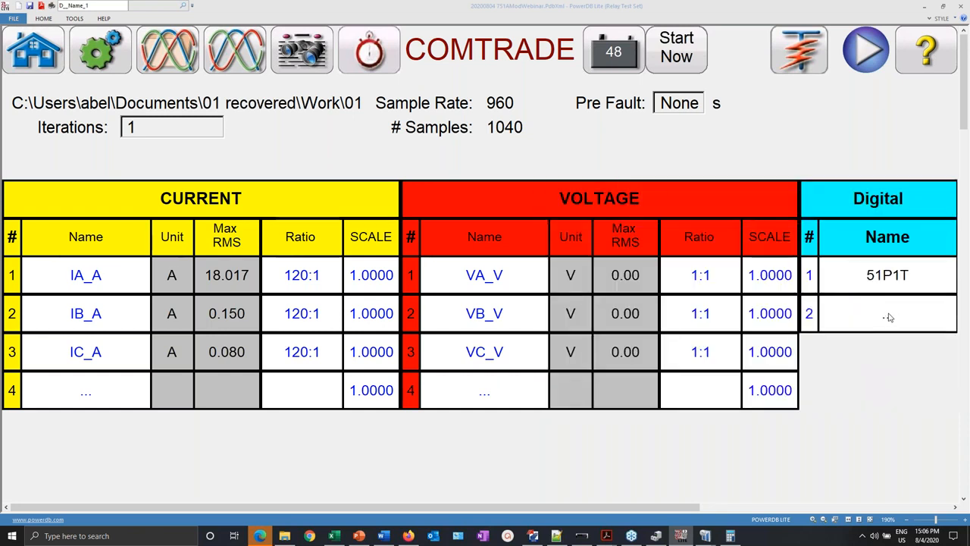
pyautogui.click(885, 320)
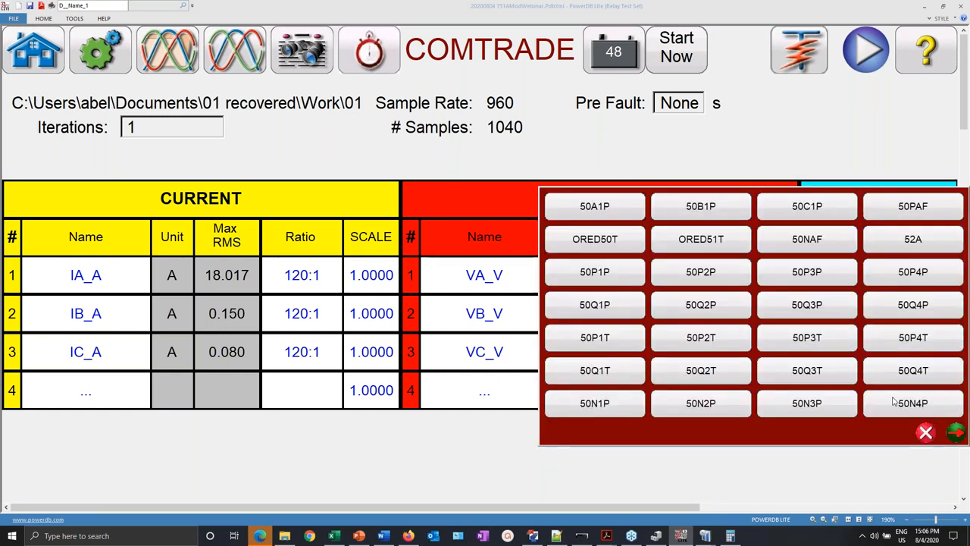
pyautogui.click(956, 432)
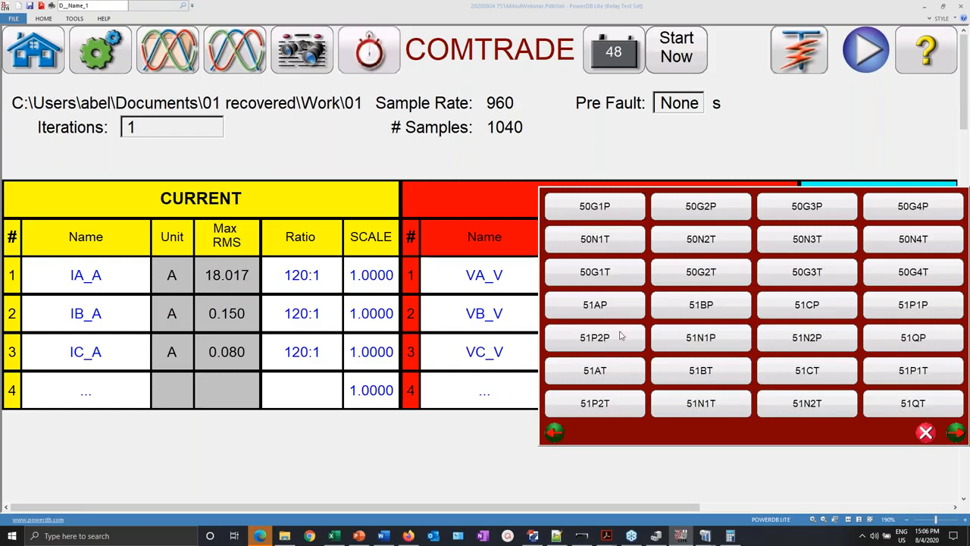
pyautogui.click(921, 304)
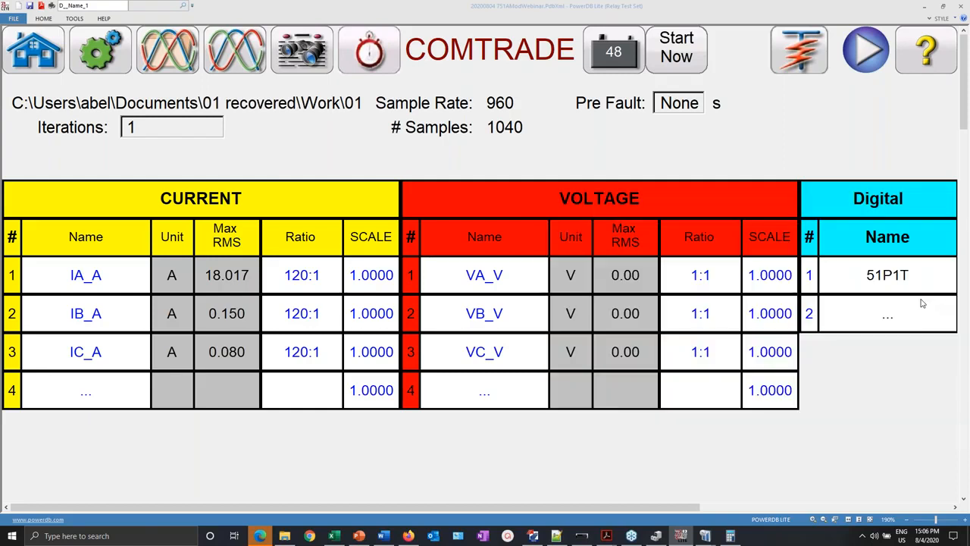
pyautogui.click(238, 55)
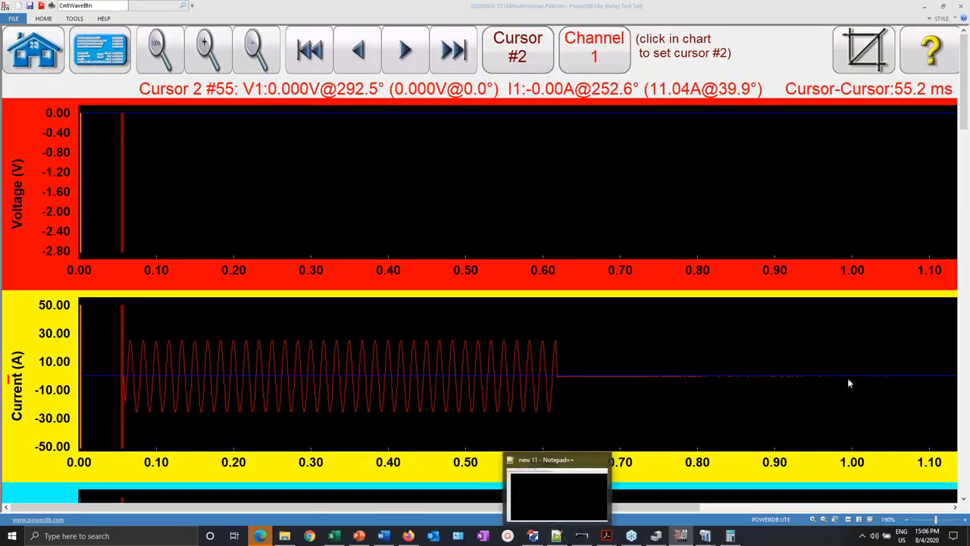
# - Place Cursor #2 at the 51P1T trip edge near 0.61 s
pyautogui.moveTo(964, 99); pyautogui.dragTo(964, 145)
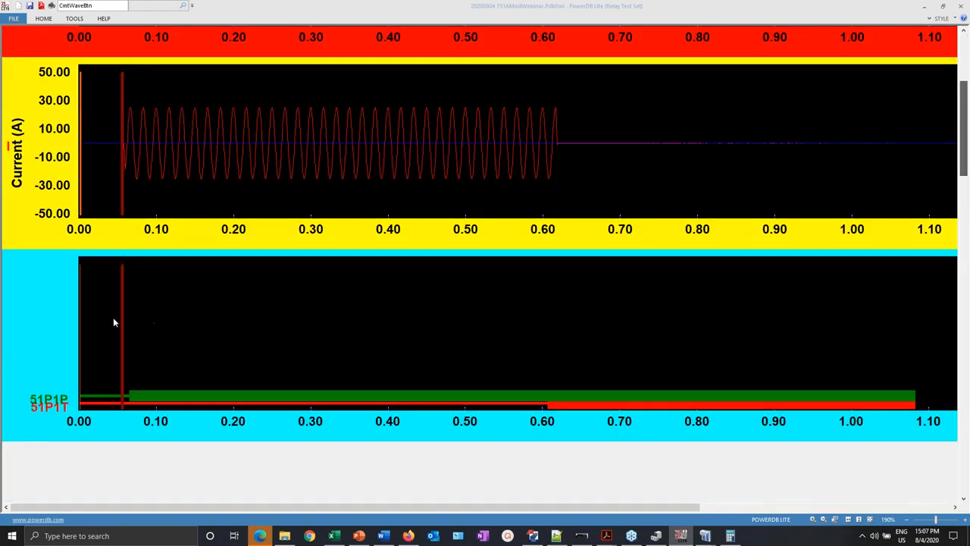
pyautogui.scroll(3, 565, 342)
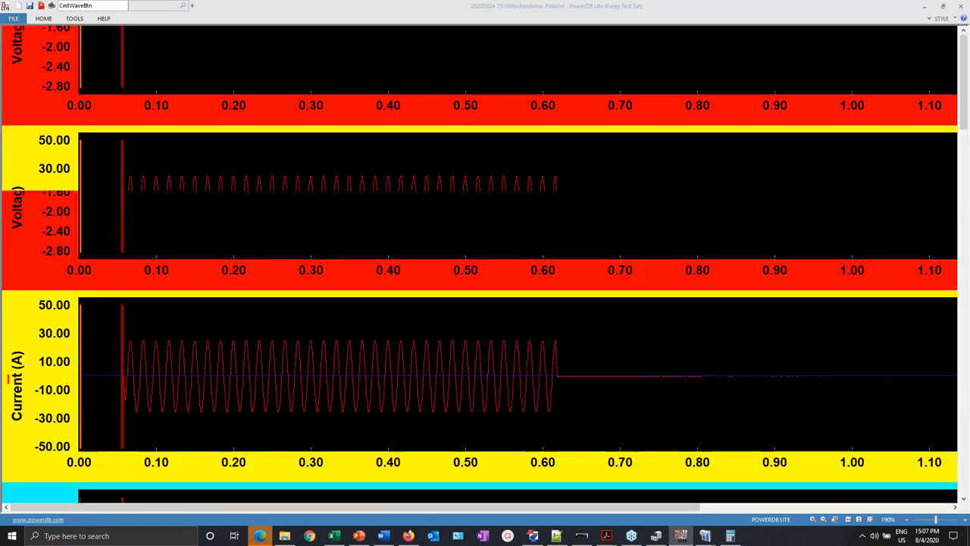
pyautogui.scroll(-4, 538, 175)
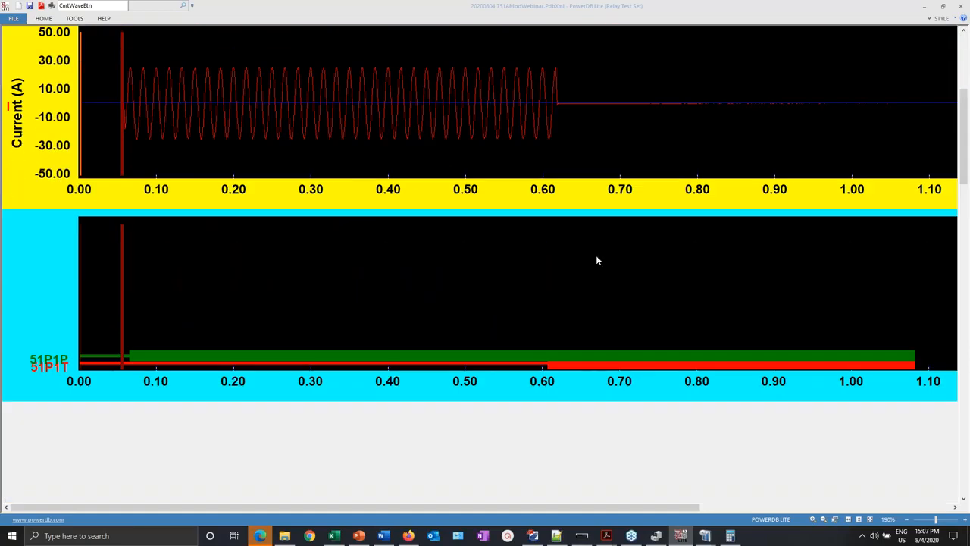
pyautogui.click(549, 369)
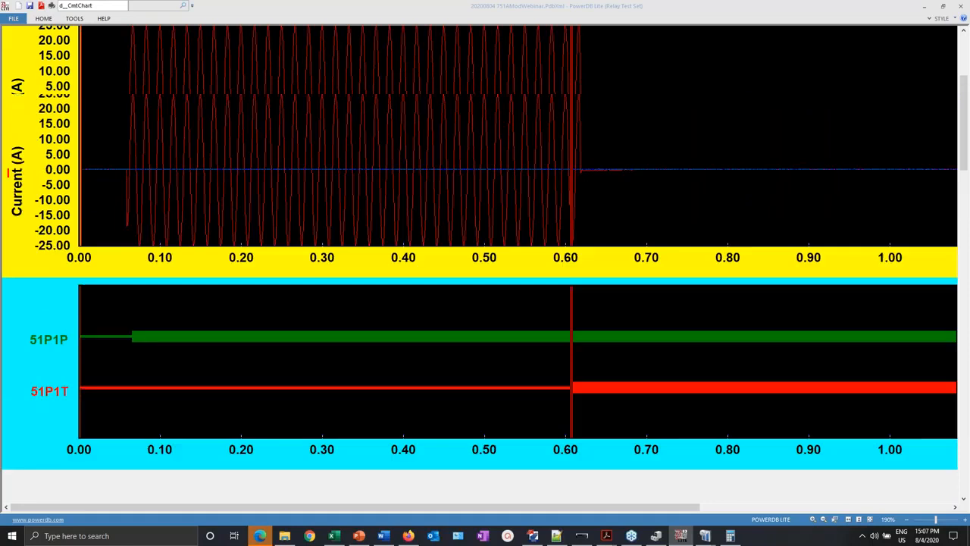
# - Place Cursor #1 at the 51P1P pickup, giving 542.7 ms to the trip
pyautogui.scroll(4, 455, 114)
pyautogui.click(533, 61)
pyautogui.click(533, 62)
pyautogui.scroll(-3, 329, 232)
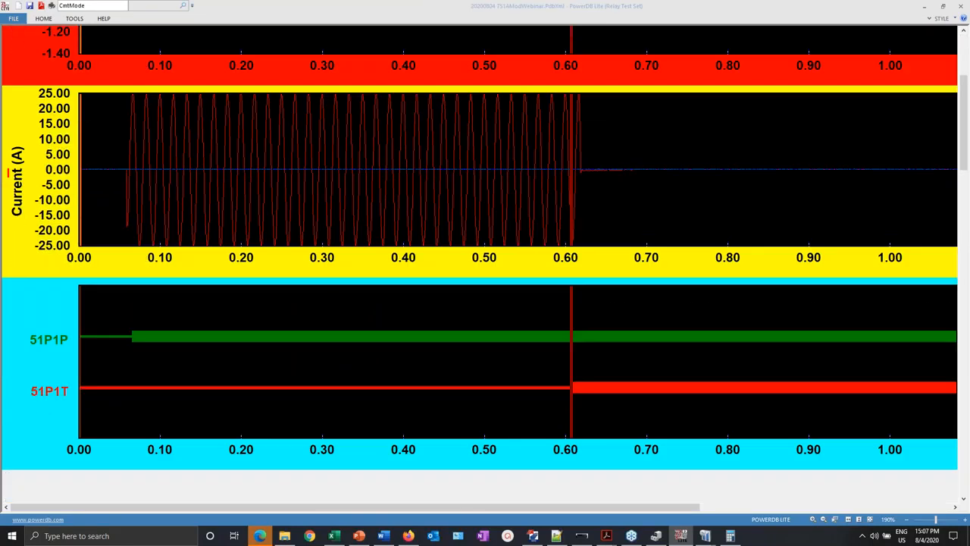
pyautogui.click(131, 335)
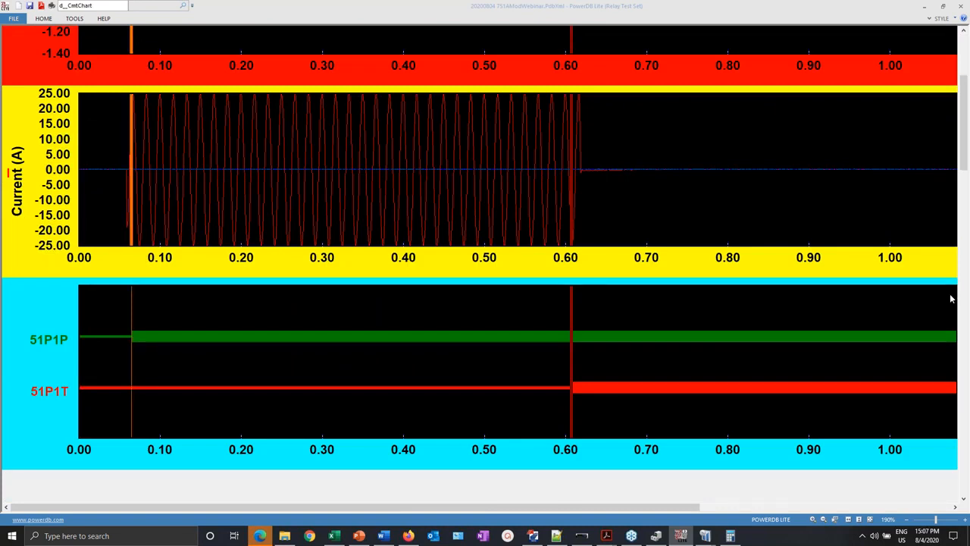
pyautogui.scroll(3, 669, 256)
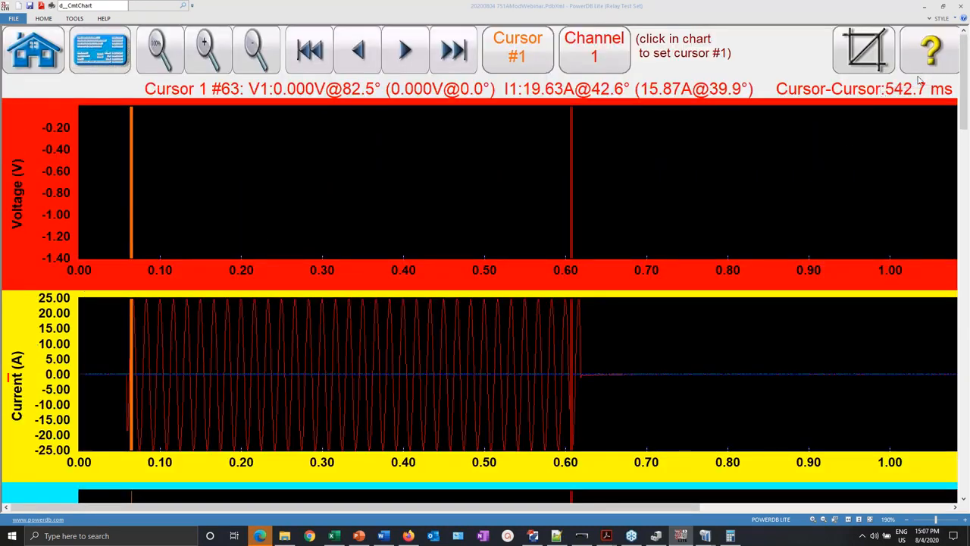
pyautogui.scroll(-3, 672, 234)
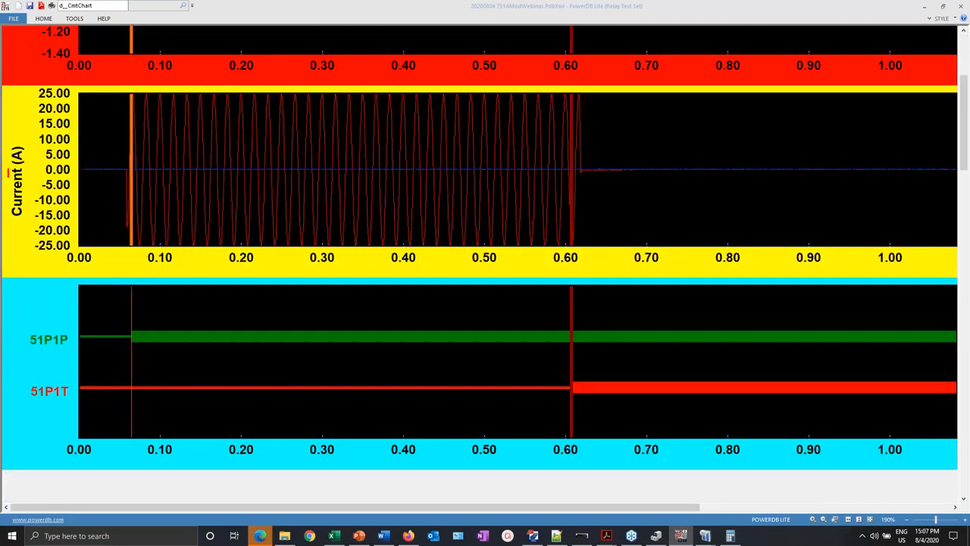
pyautogui.scroll(1, 485, 261)
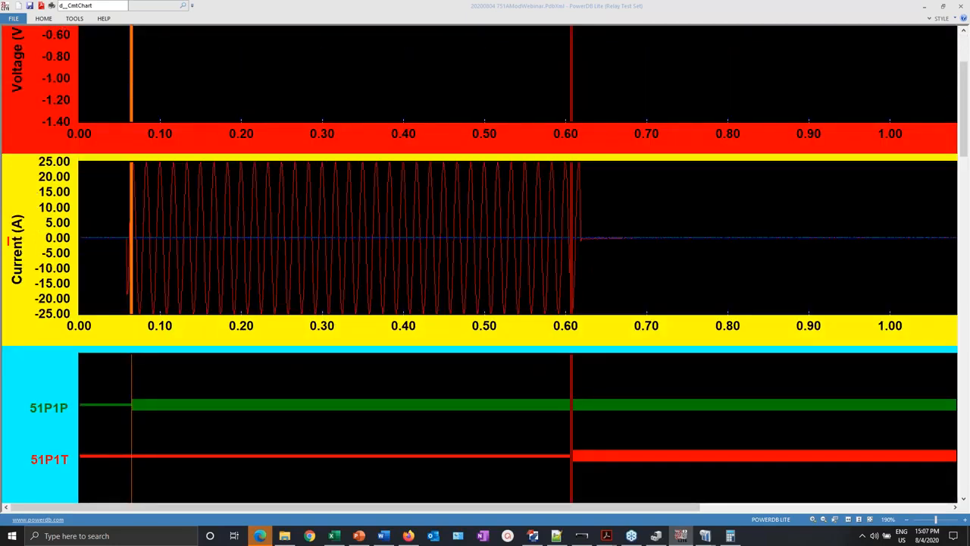
pyautogui.scroll(-1, 486, 261)
pyautogui.scroll(-1, 485, 262)
pyautogui.scroll(4, 485, 261)
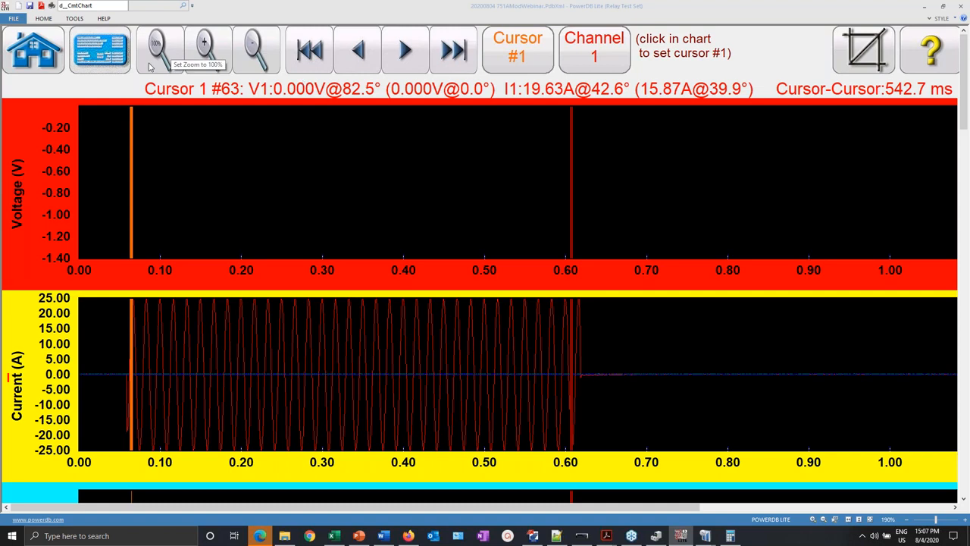
# - Return from the COMTRADE setup to the home screen and close PowerDB Lite
pyautogui.click(107, 54)
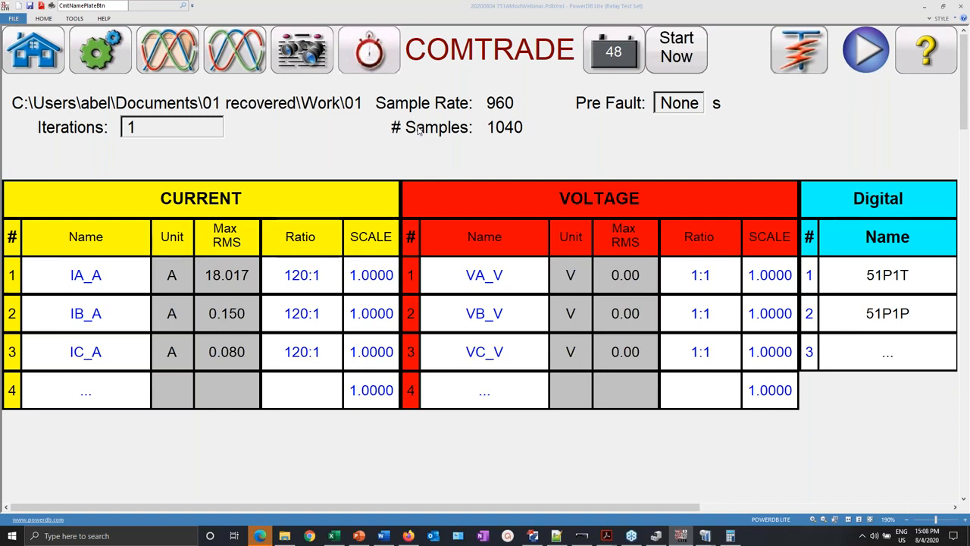
pyautogui.click(34, 52)
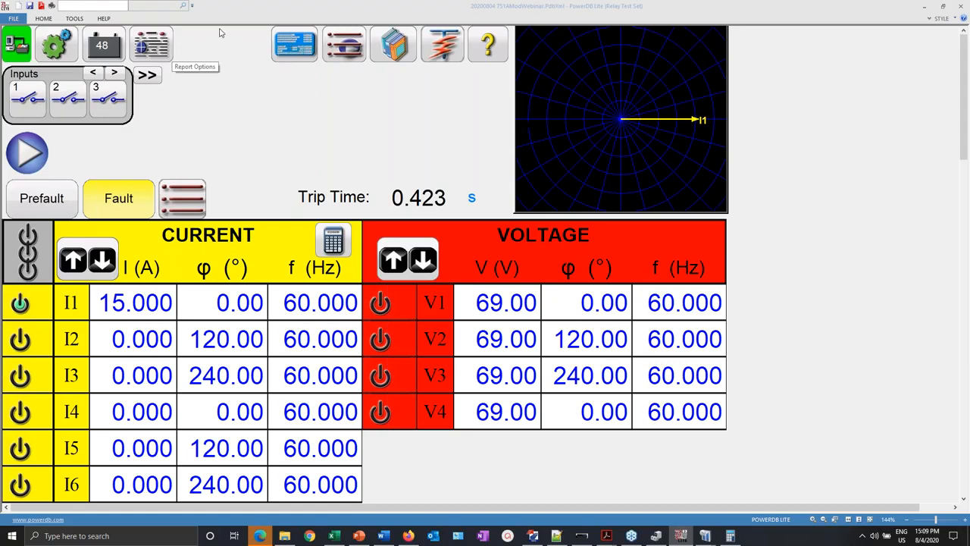
pyautogui.click(962, 7)
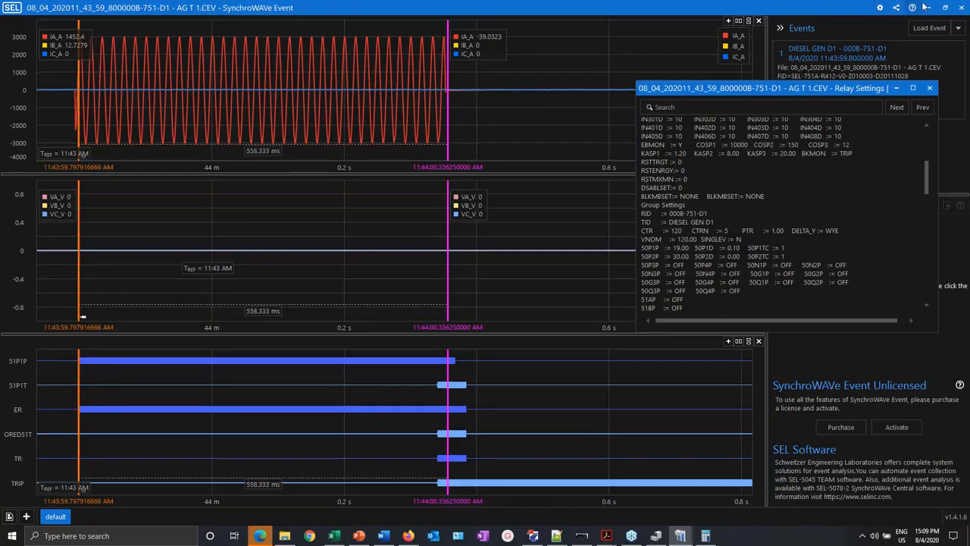
# - Minimize the AG T 1 and ER Trigger SynchroWAVe windows to reveal QuickSet's event history
pyautogui.click(928, 8)
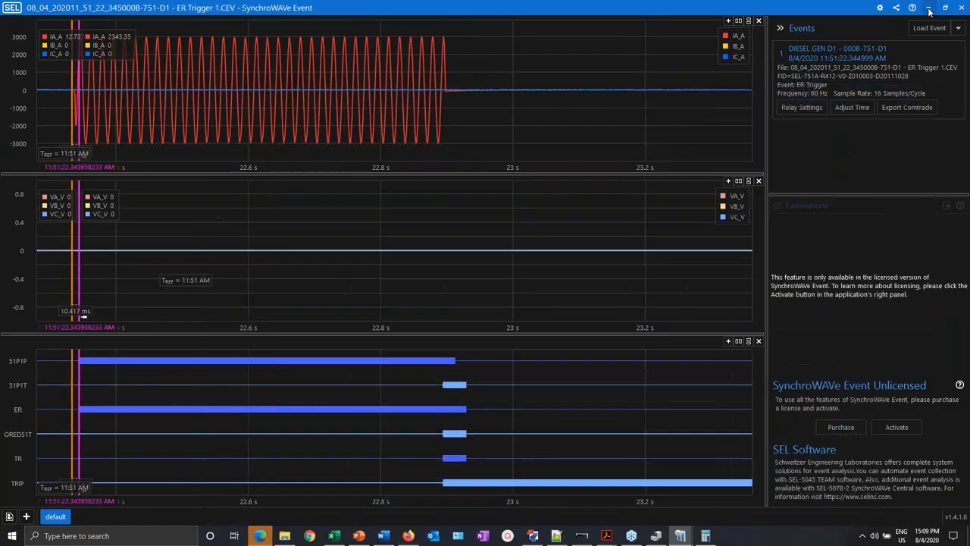
pyautogui.click(930, 9)
pyautogui.click(911, 6)
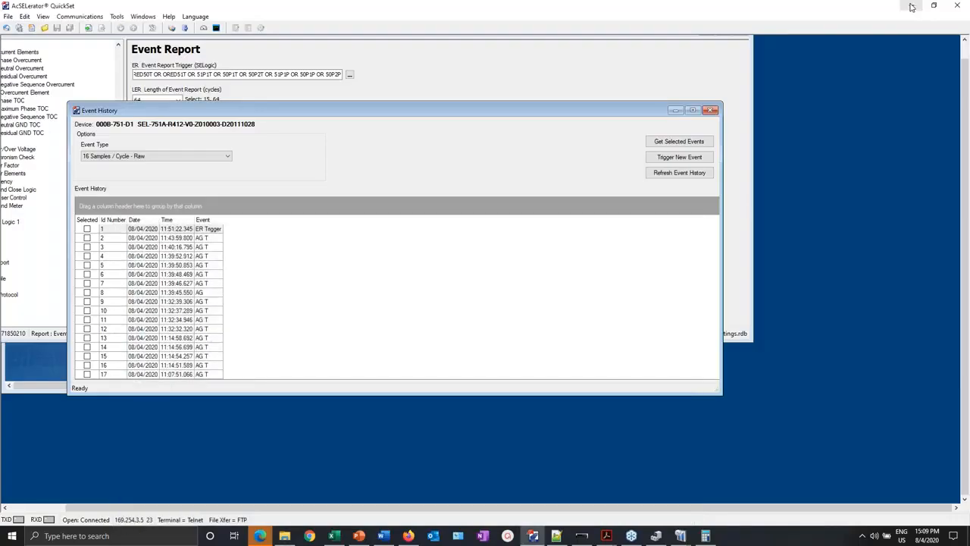
# - Close the Event History list and QuickSet, choosing Yes to save the modified settings
pyautogui.click(711, 111)
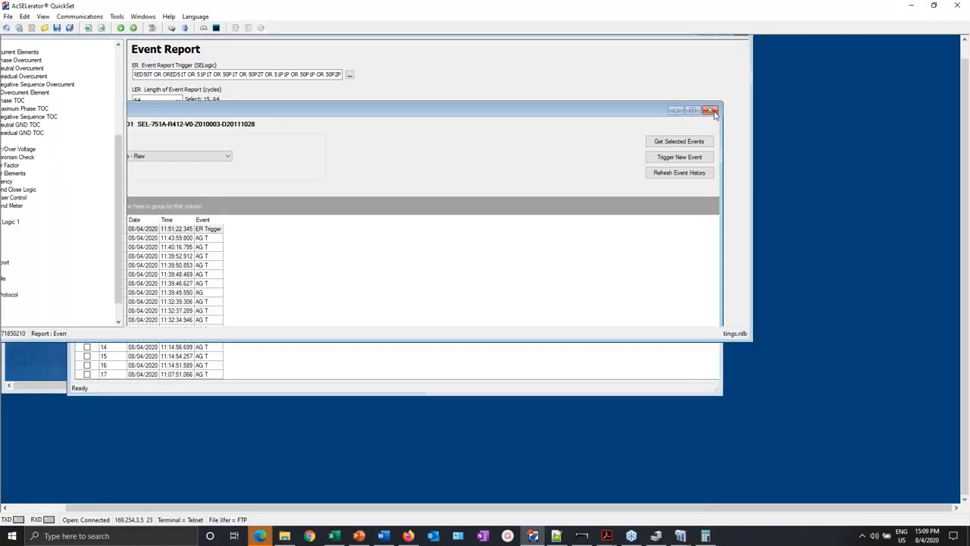
pyautogui.click(957, 5)
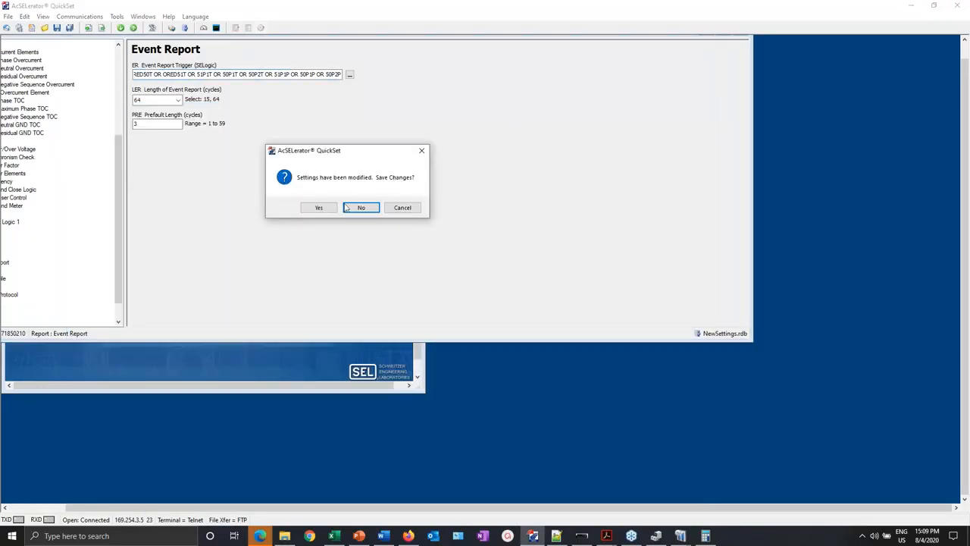
pyautogui.click(322, 207)
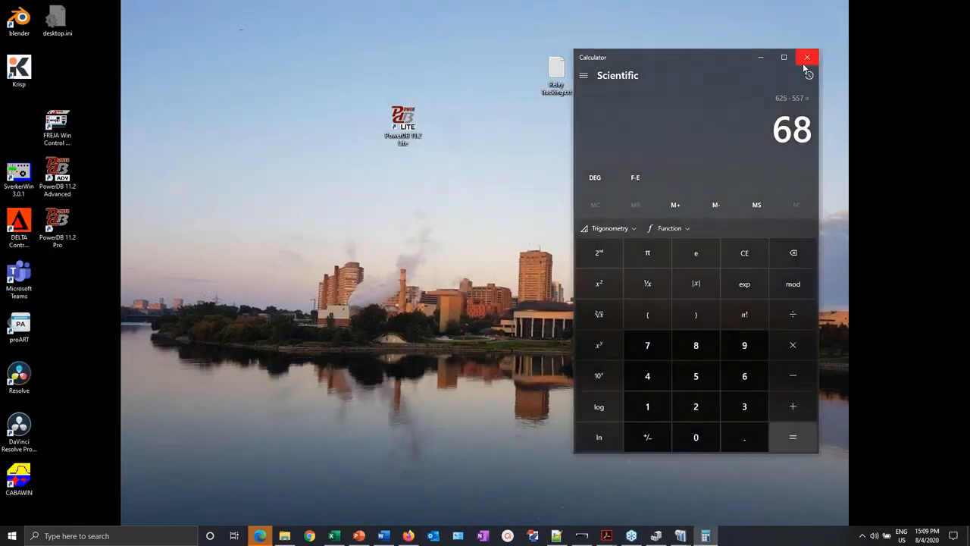
# - Close Calculator, relaunch PowerDB 11.7 Lite and pick the SMRT test set
pyautogui.click(805, 61)
pyautogui.doubleClick(393, 124)
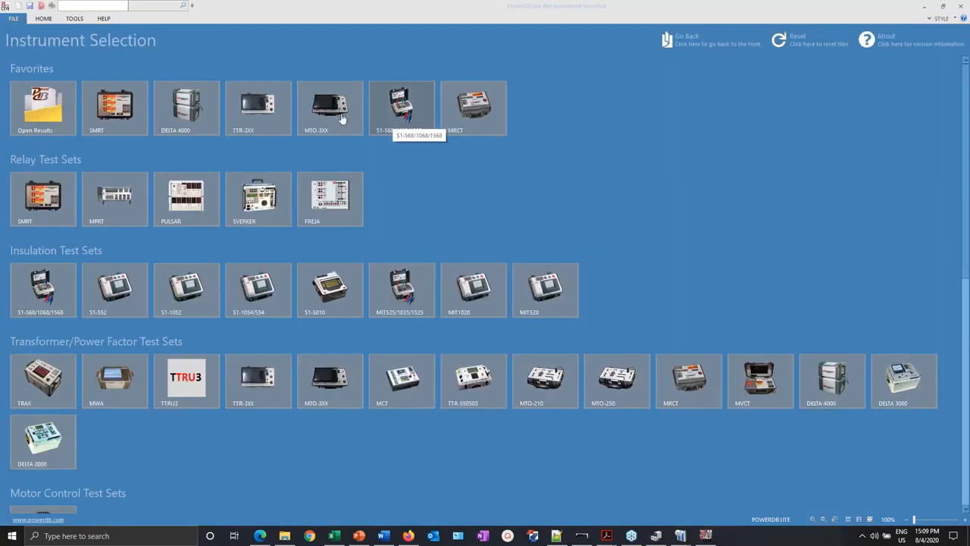
pyautogui.click(115, 106)
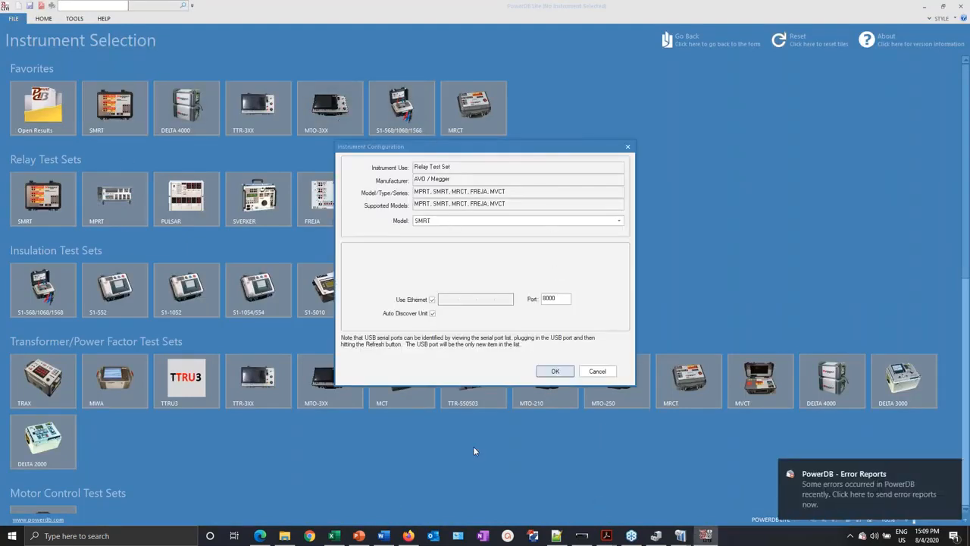
# - Confirm the SMRT instrument configuration and connect to the SMRT-410D unit
pyautogui.click(555, 370)
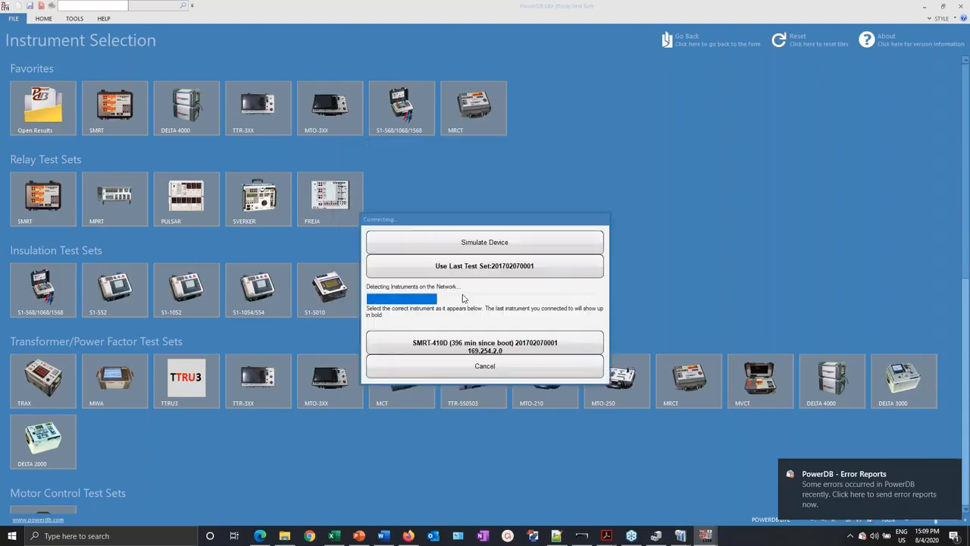
pyautogui.click(513, 342)
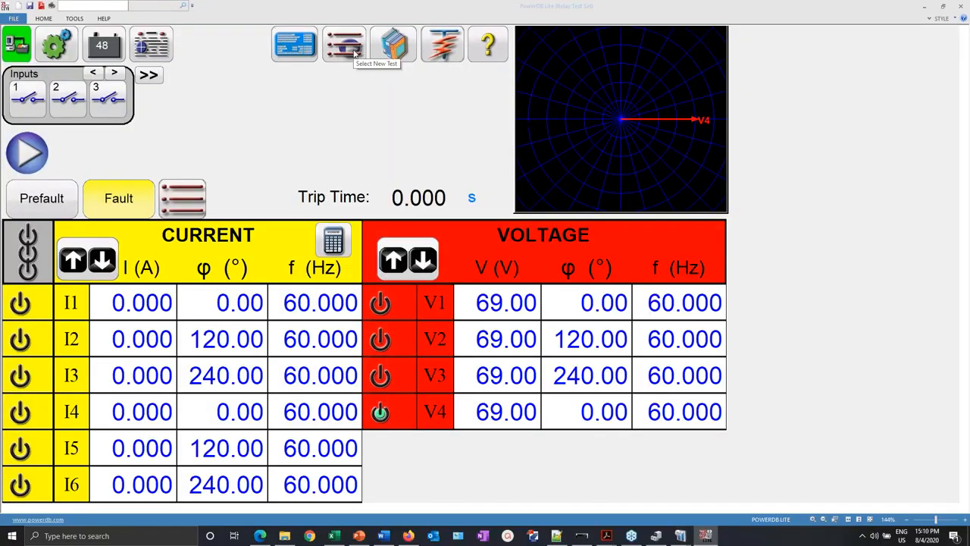
# - Put Relay Settings in edit mode and start a Modbus read-from-relay over Ethernet
pyautogui.click(296, 52)
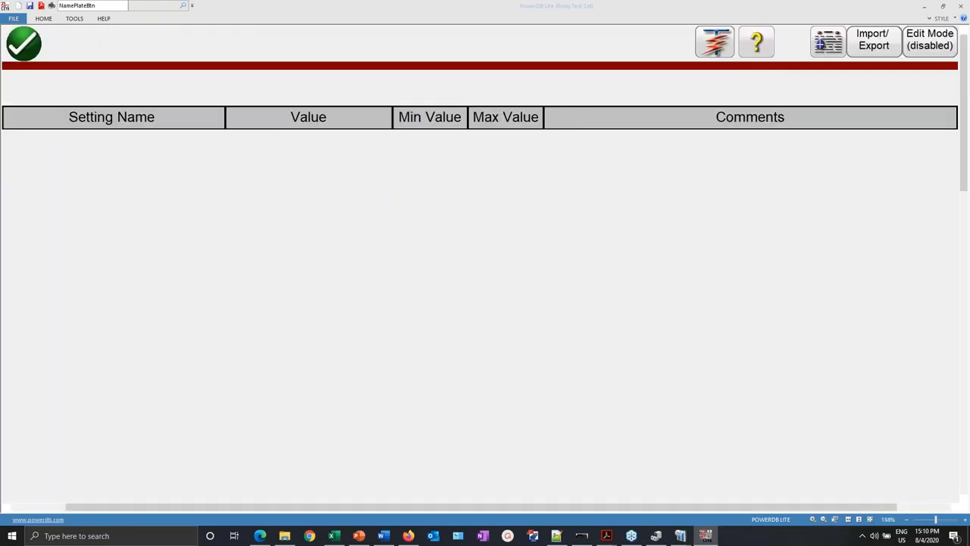
pyautogui.click(932, 46)
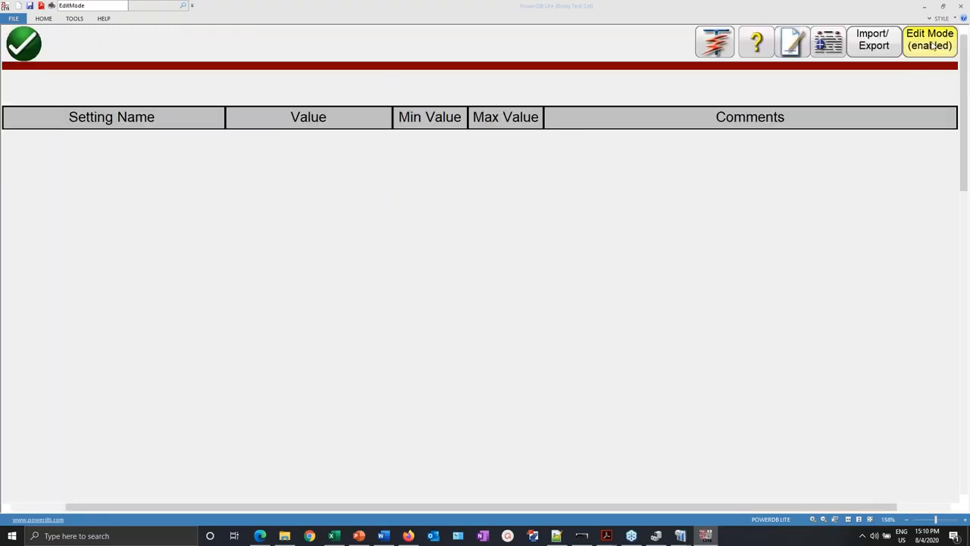
pyautogui.click(877, 45)
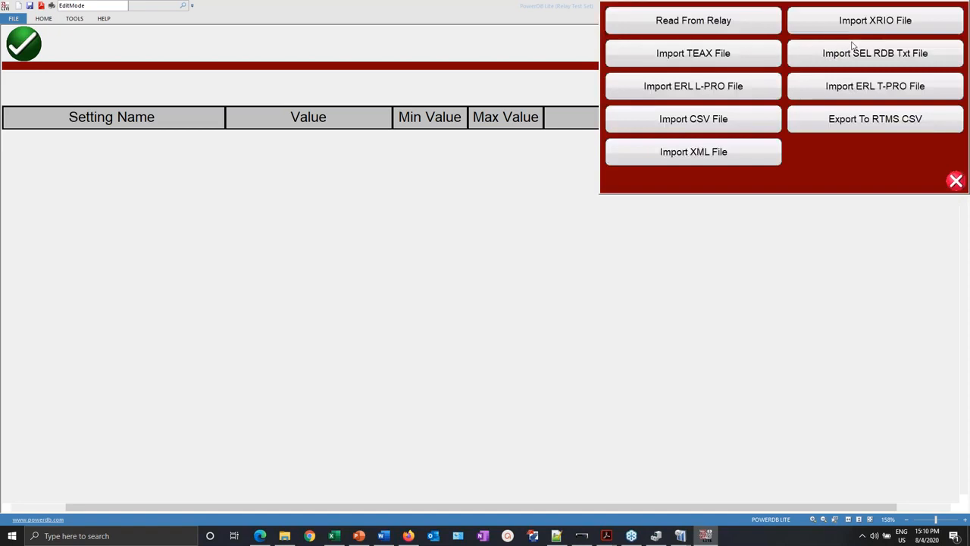
pyautogui.click(726, 23)
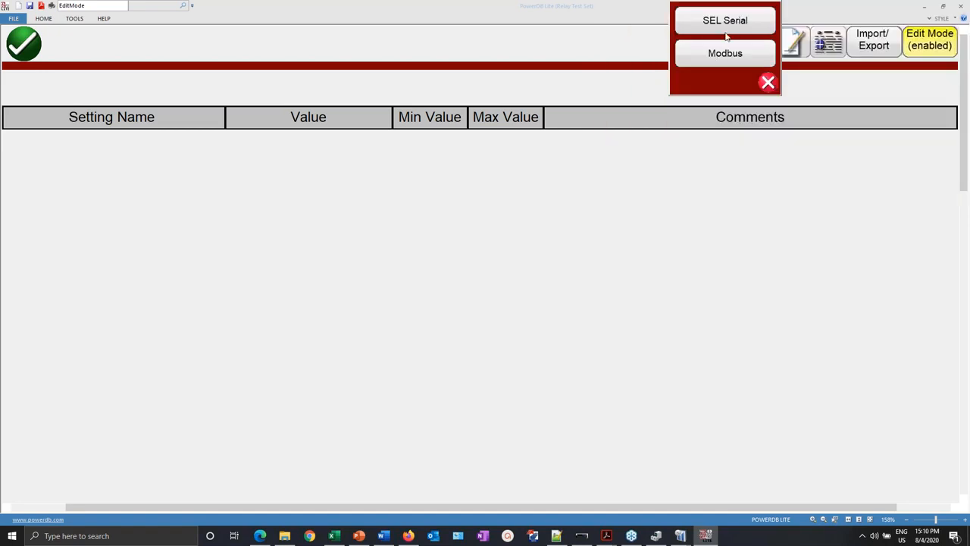
pyautogui.click(726, 63)
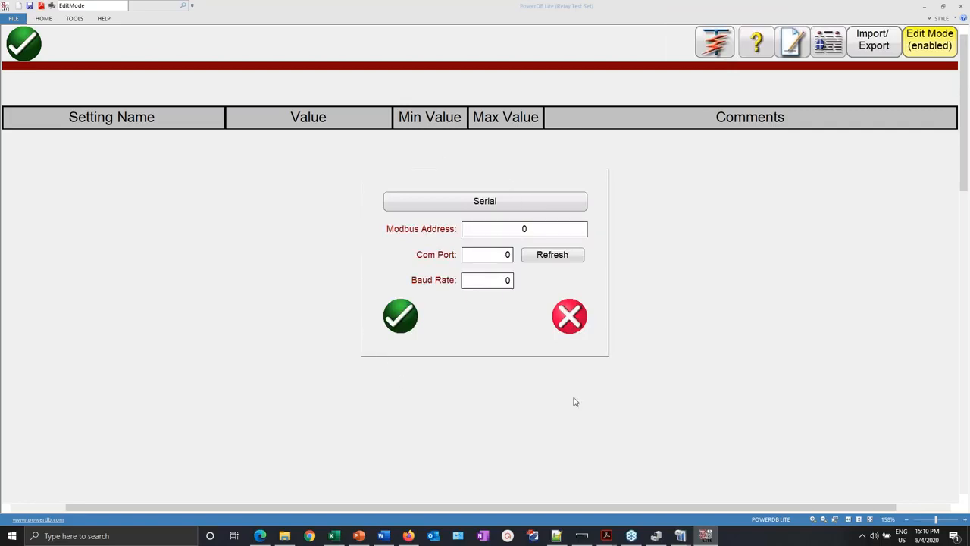
pyautogui.click(514, 206)
pyautogui.click(508, 231)
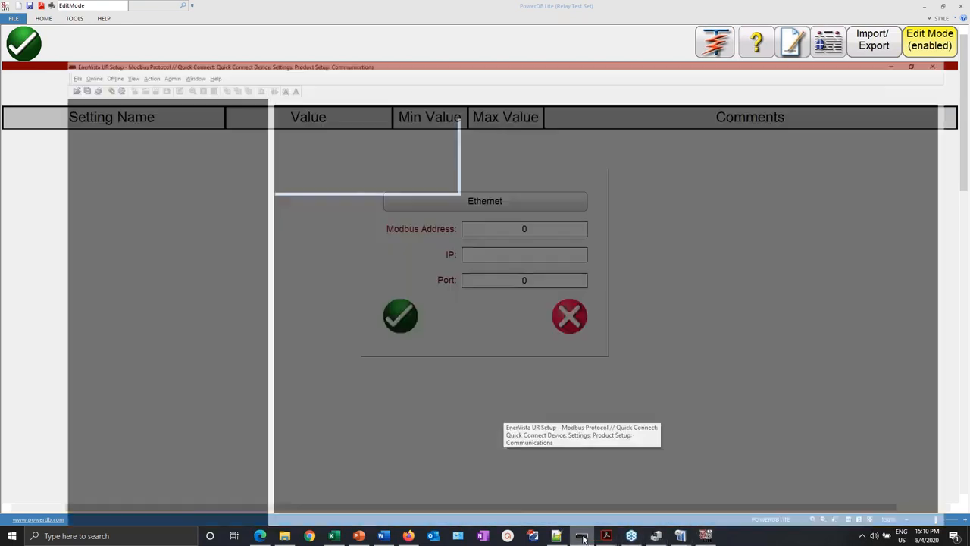
# - Look up the relay's Modbus slave address 254 and TCP port 502 in EnerVista UR Setup
pyautogui.click(582, 536)
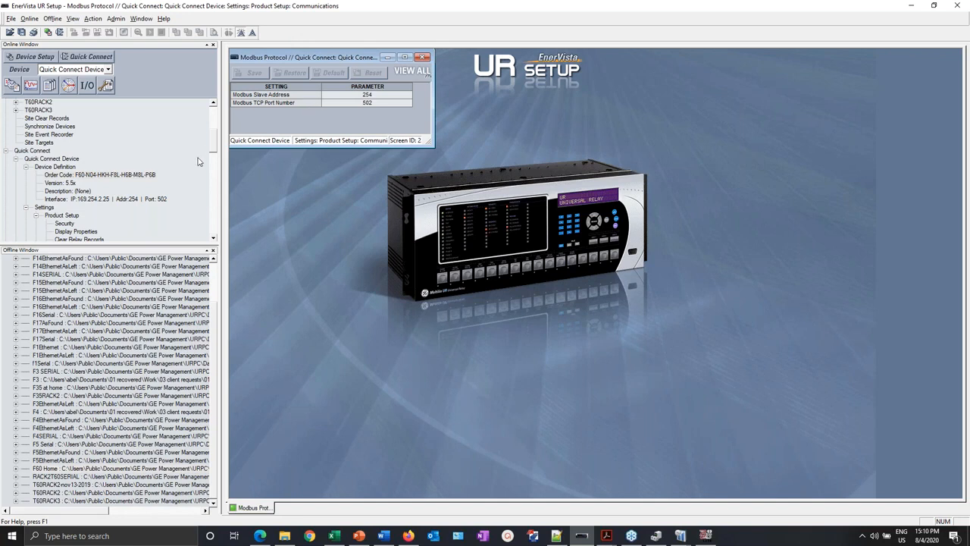
pyautogui.moveTo(217, 243); pyautogui.dragTo(215, 224)
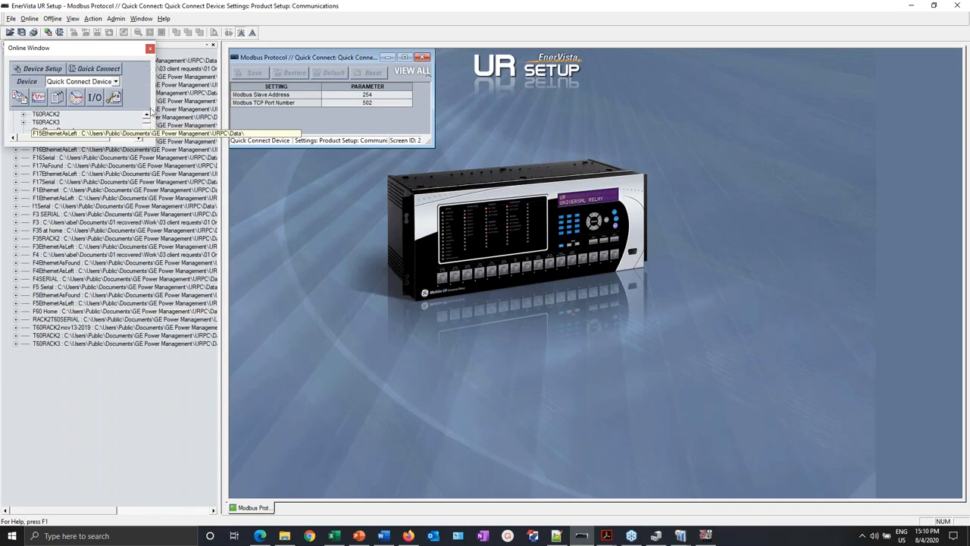
pyautogui.moveTo(155, 149); pyautogui.dragTo(217, 247)
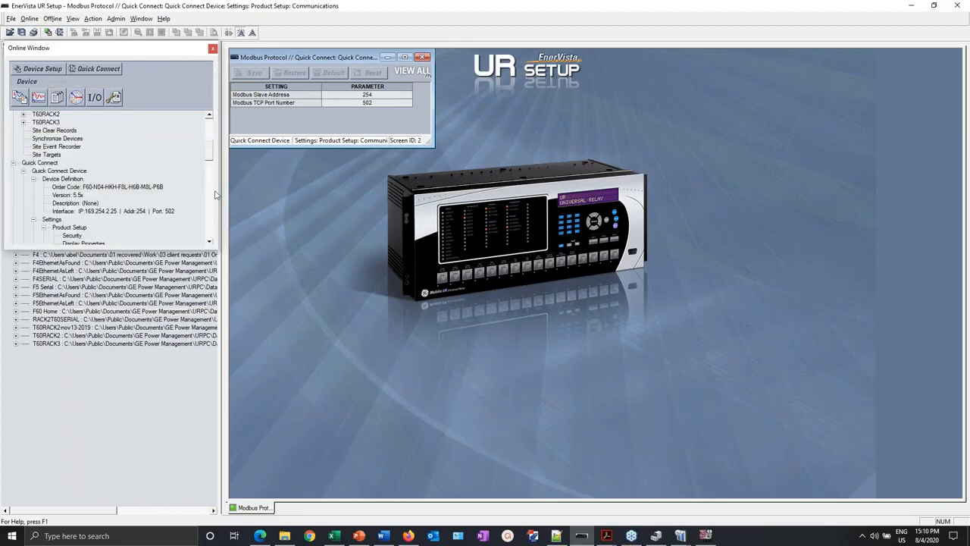
pyautogui.click(210, 242)
pyautogui.click(210, 242)
pyautogui.click(210, 242)
pyautogui.click(210, 243)
pyautogui.click(210, 243)
pyautogui.click(210, 242)
pyautogui.click(210, 242)
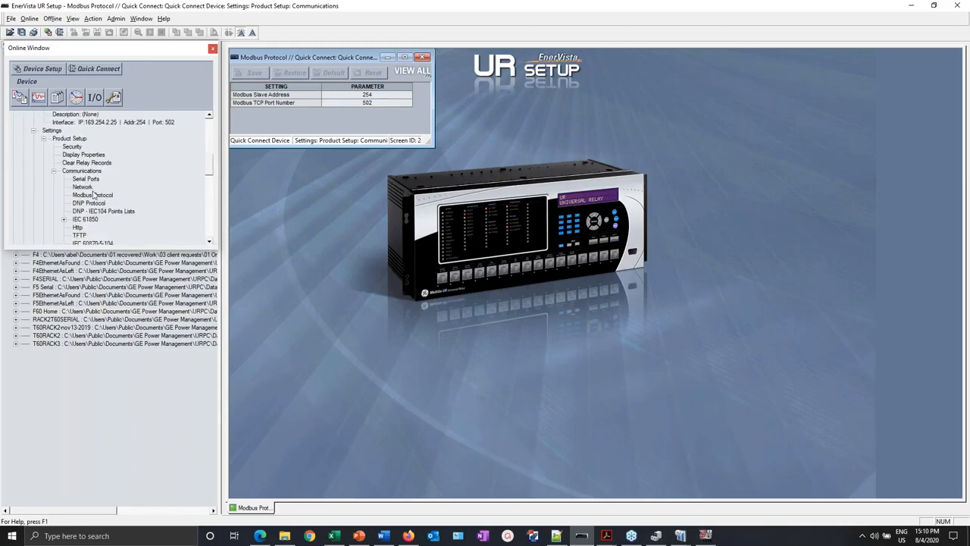
pyautogui.click(93, 196)
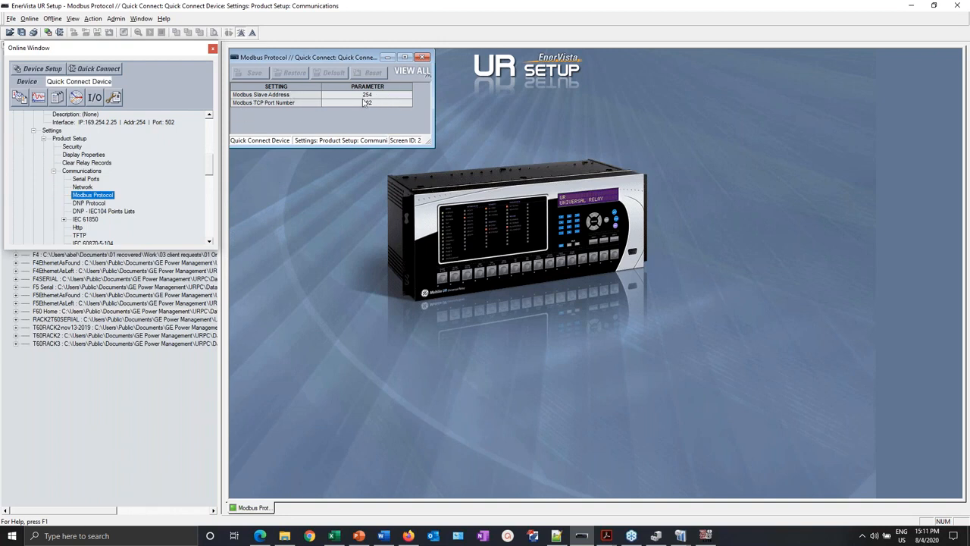
pyautogui.hotkey('alt', 'Tab')
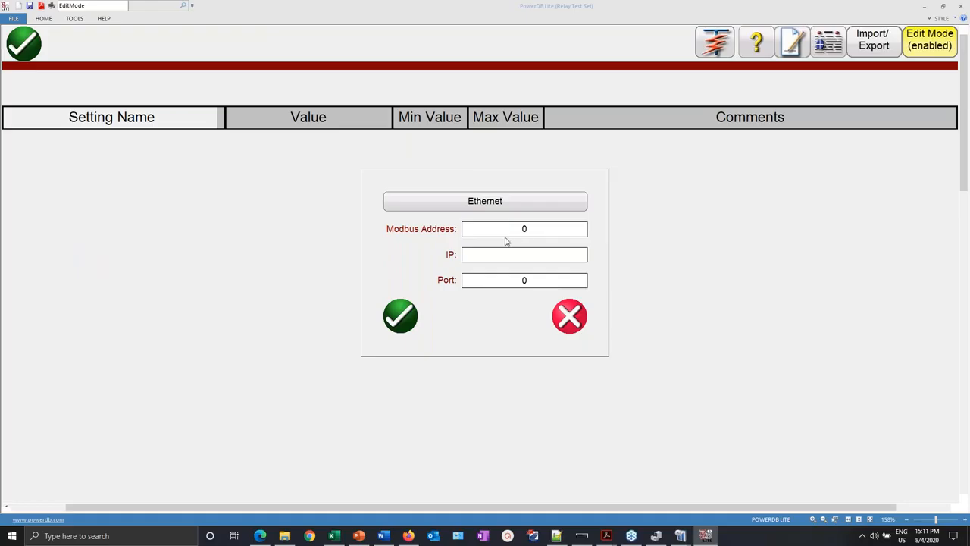
# - Enter Modbus address 254, port 502 and IP 169.254.2.25, then confirm the connection
pyautogui.doubleClick(528, 231)
pyautogui.write('254')
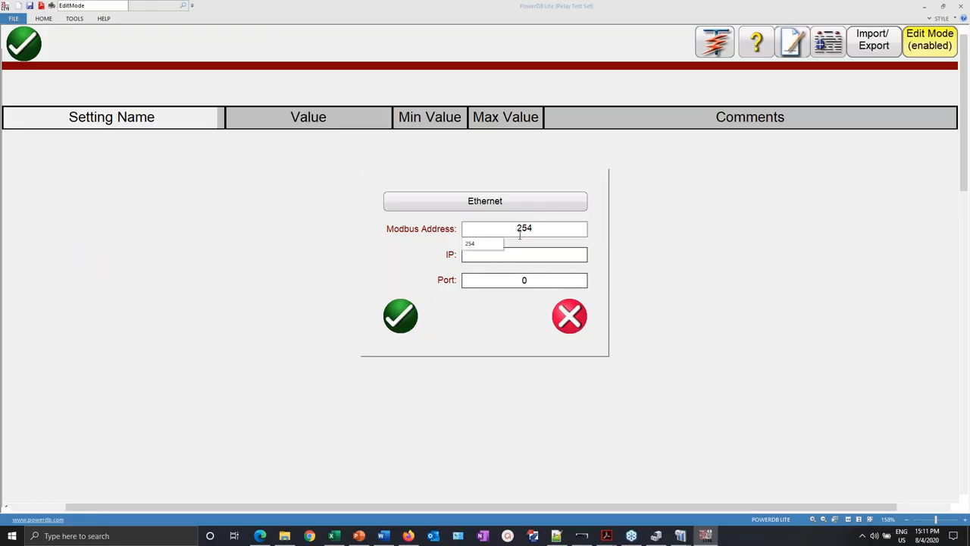
pyautogui.doubleClick(528, 289)
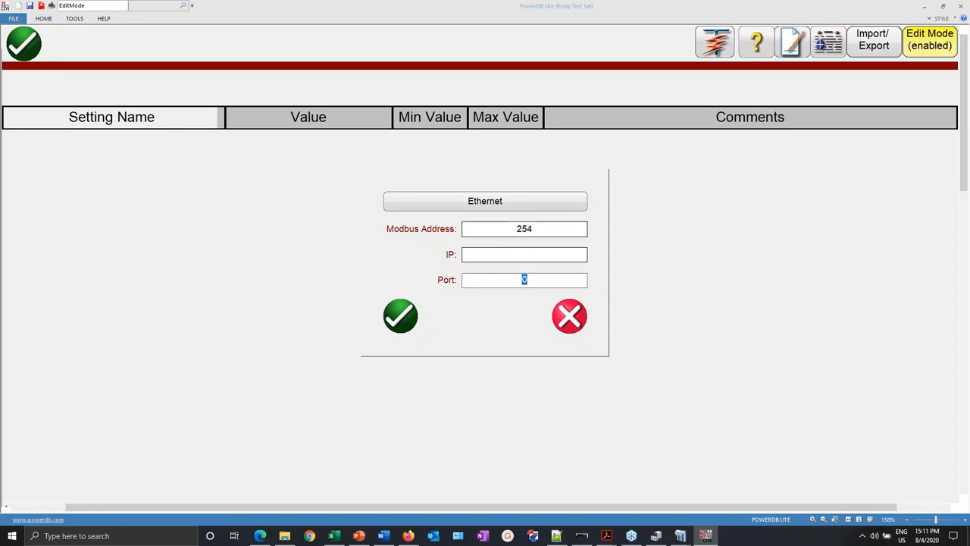
pyautogui.write('5')
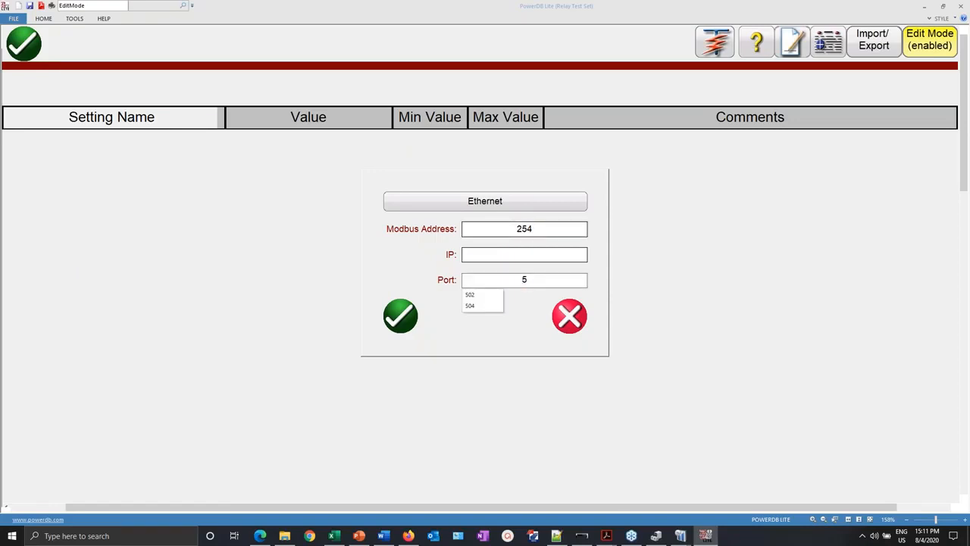
pyautogui.click(471, 295)
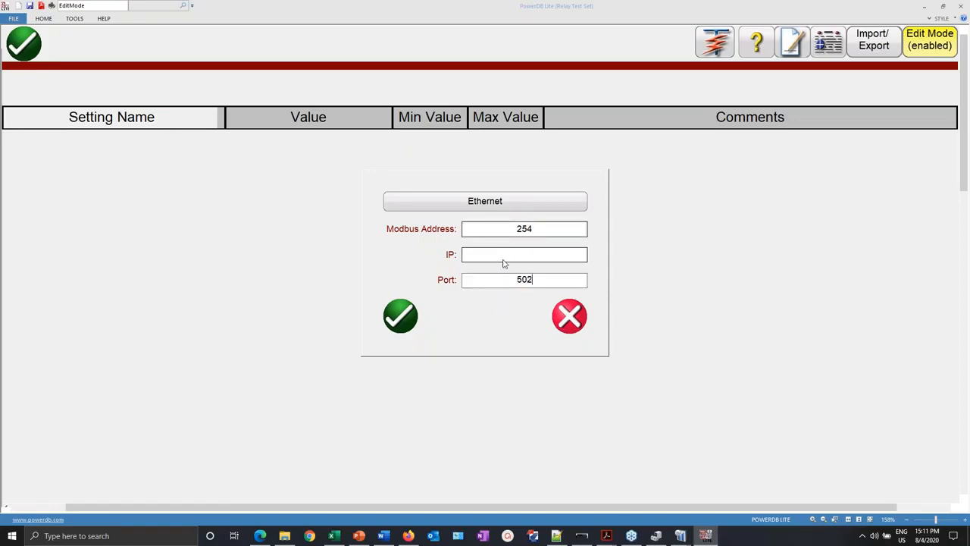
pyautogui.click(518, 255)
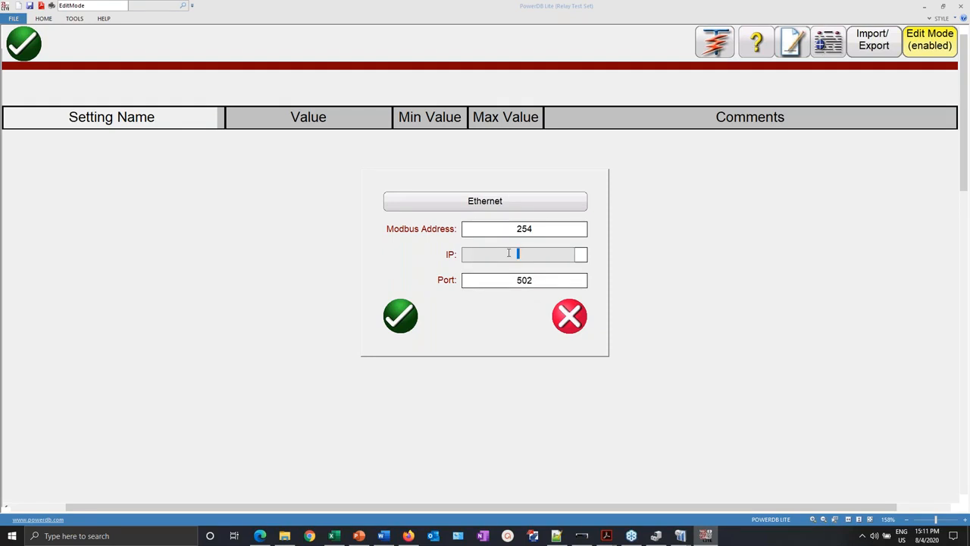
pyautogui.write('1')
pyautogui.click(483, 268)
pyautogui.click(401, 315)
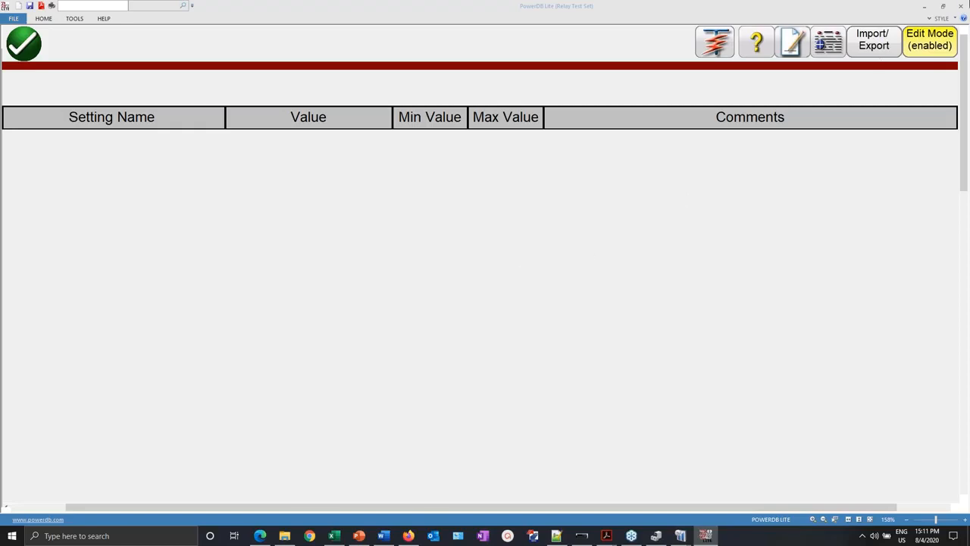
# - Clear the desktop and browse File Explorer to RTMS Modules > Multilin Modbus
pyautogui.click(927, 9)
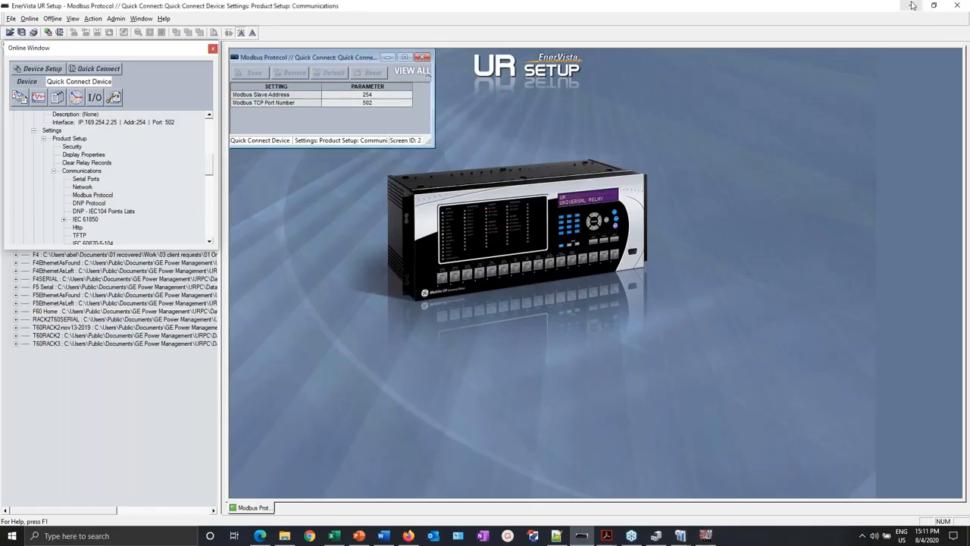
pyautogui.click(912, 5)
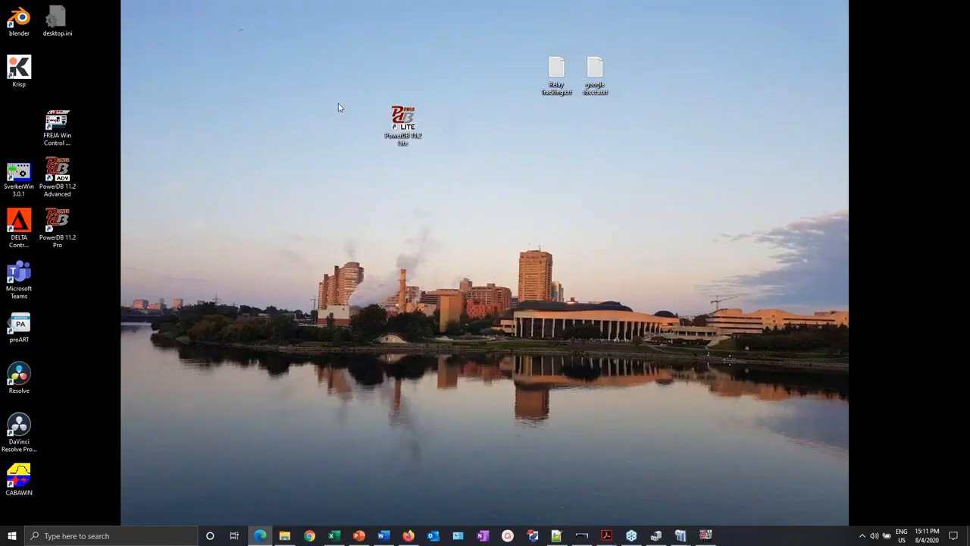
pyautogui.click(281, 538)
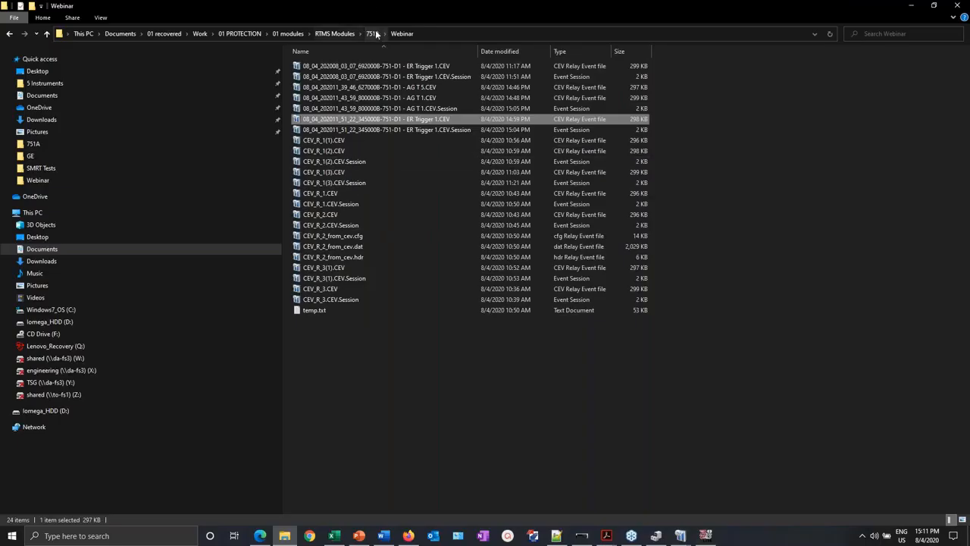
pyautogui.click(372, 34)
pyautogui.click(334, 33)
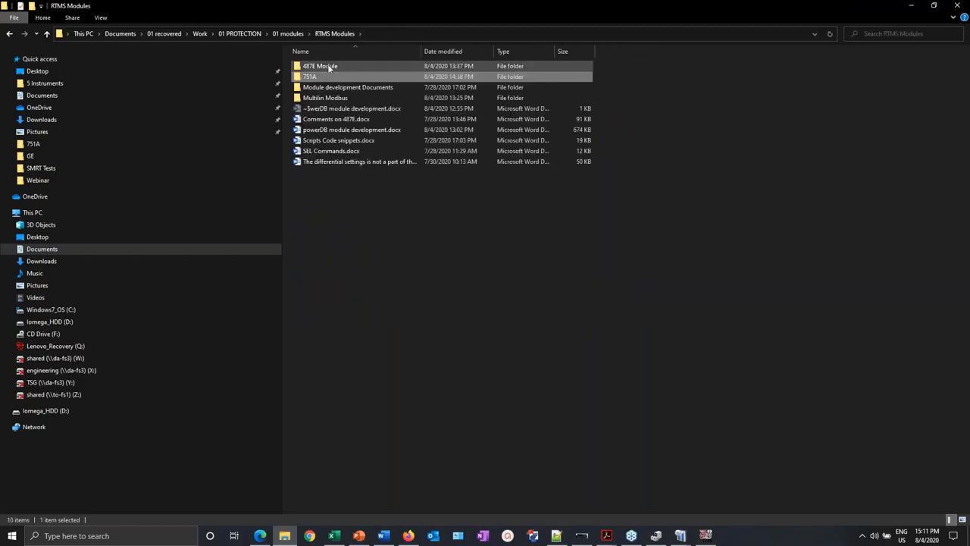
pyautogui.doubleClick(317, 97)
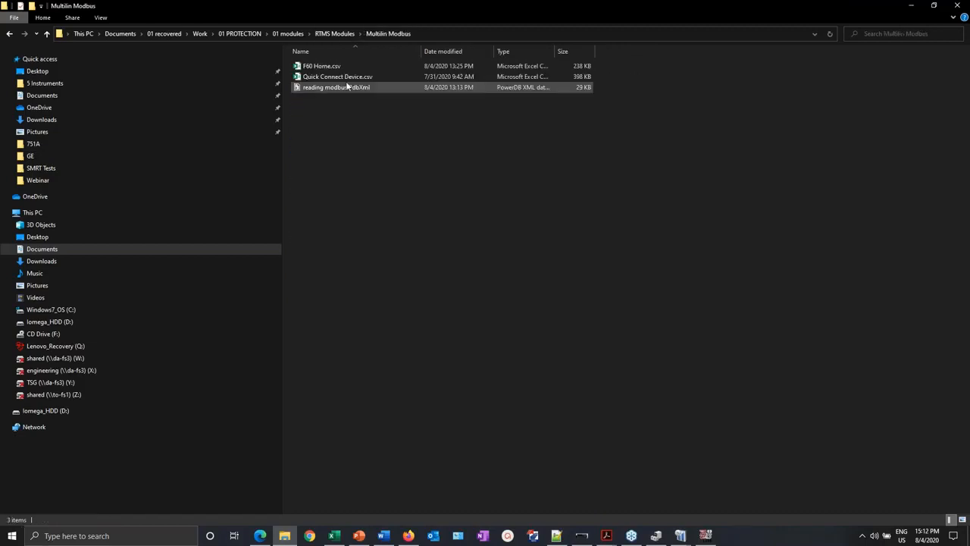
# - Open reading modbus.PdbXml in PowerDB with its 7/31/2020 test results
pyautogui.click(348, 90)
pyautogui.doubleClick(348, 89)
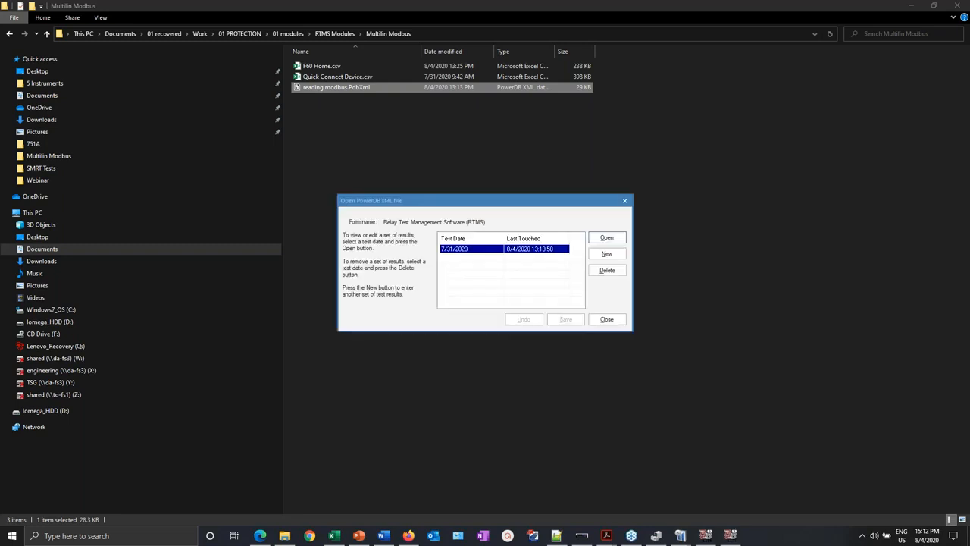
pyautogui.click(613, 238)
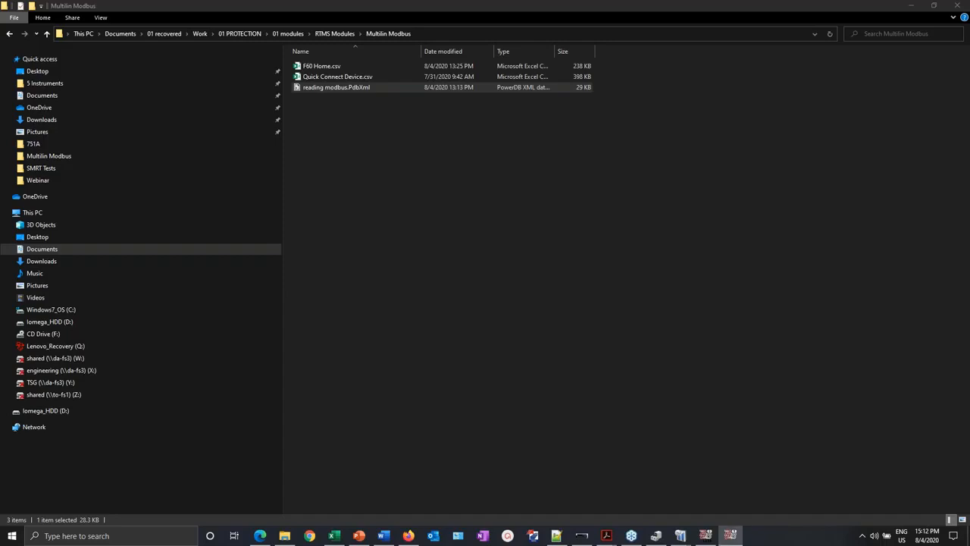
pyautogui.click(706, 539)
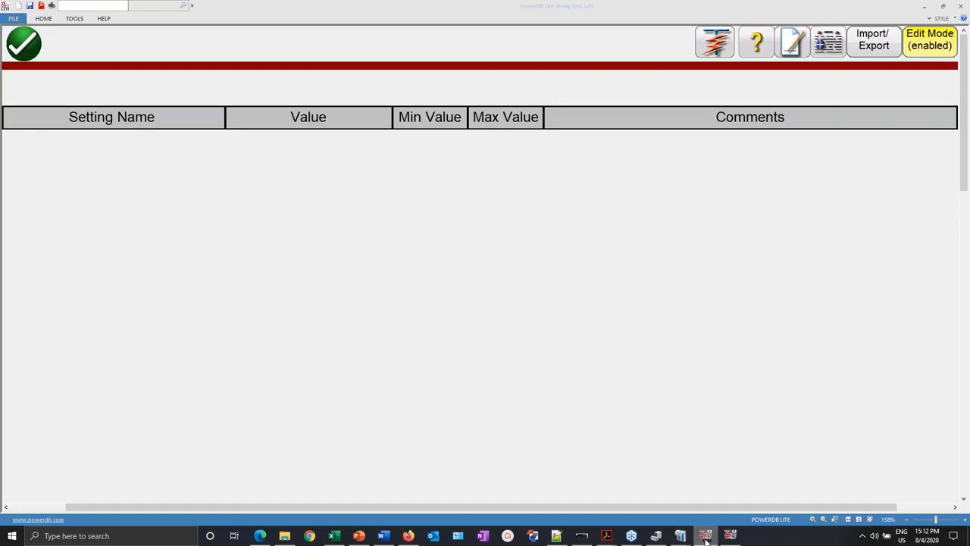
pyautogui.click(926, 9)
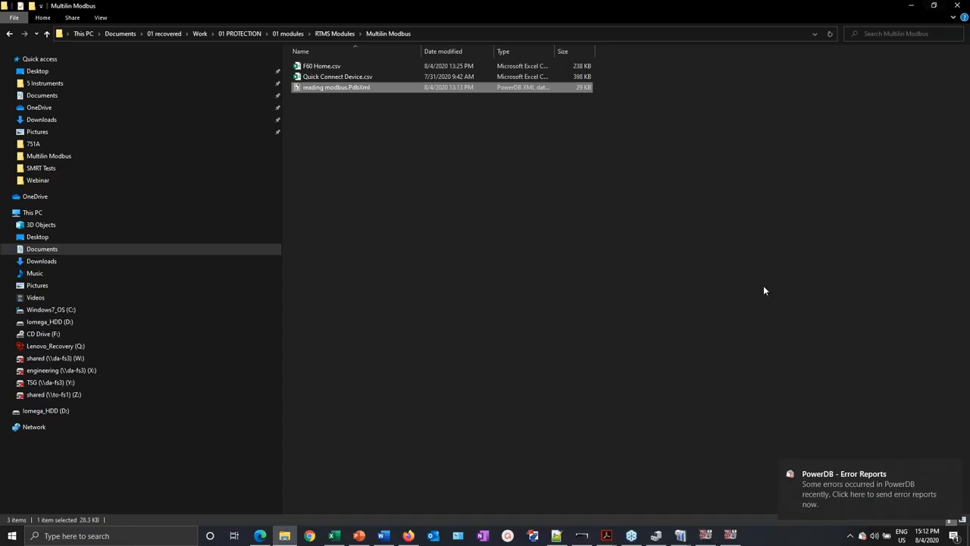
# - Run the relay test form on a simulated device and view its General settings, Order Code 0.000000
pyautogui.click(730, 535)
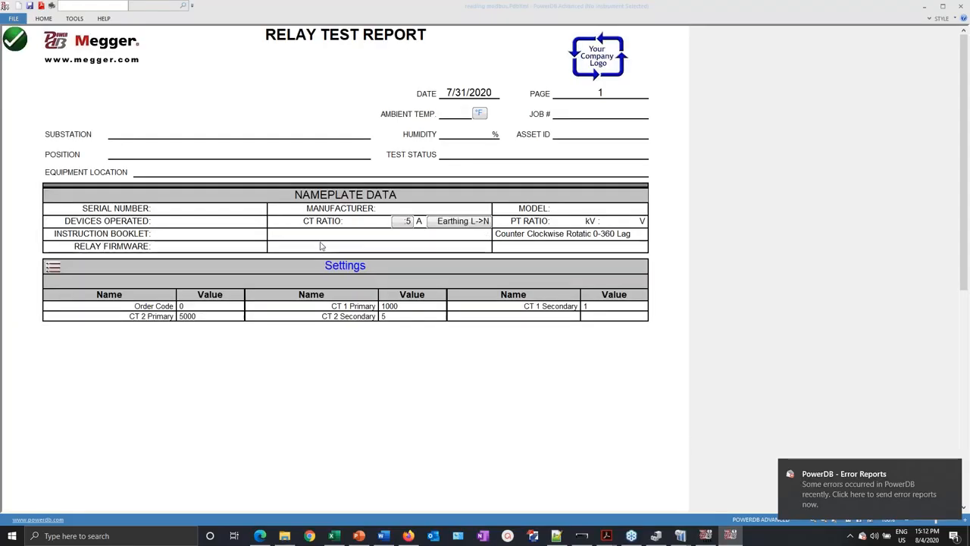
pyautogui.click(15, 39)
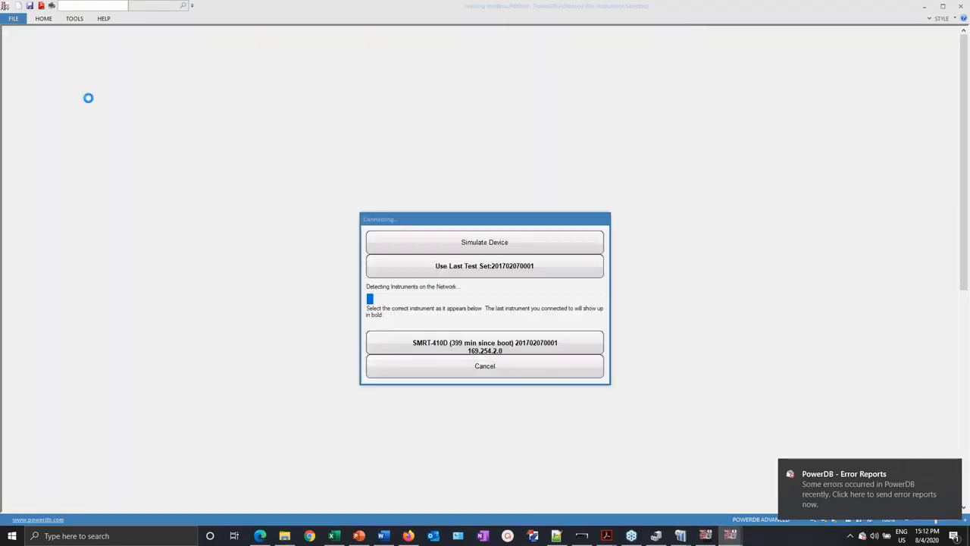
pyautogui.click(516, 242)
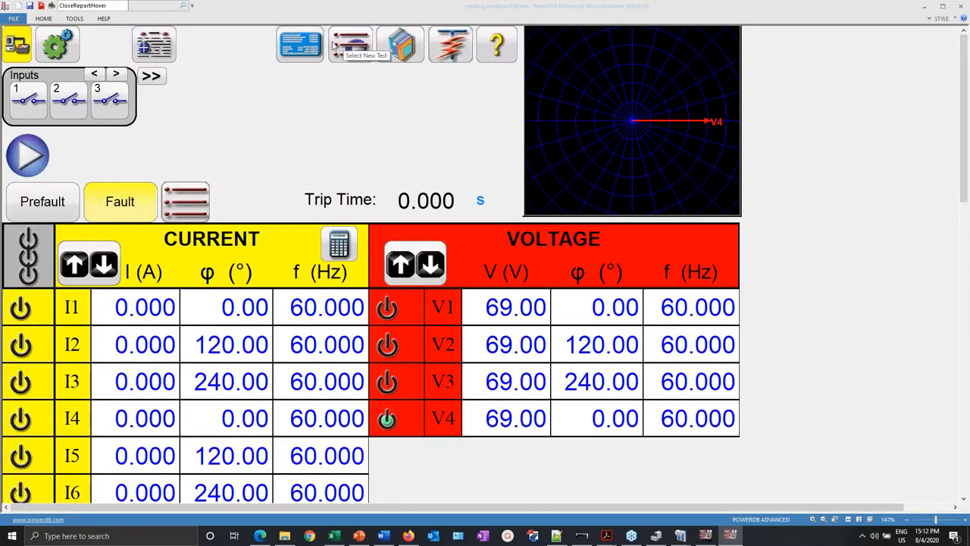
pyautogui.click(313, 40)
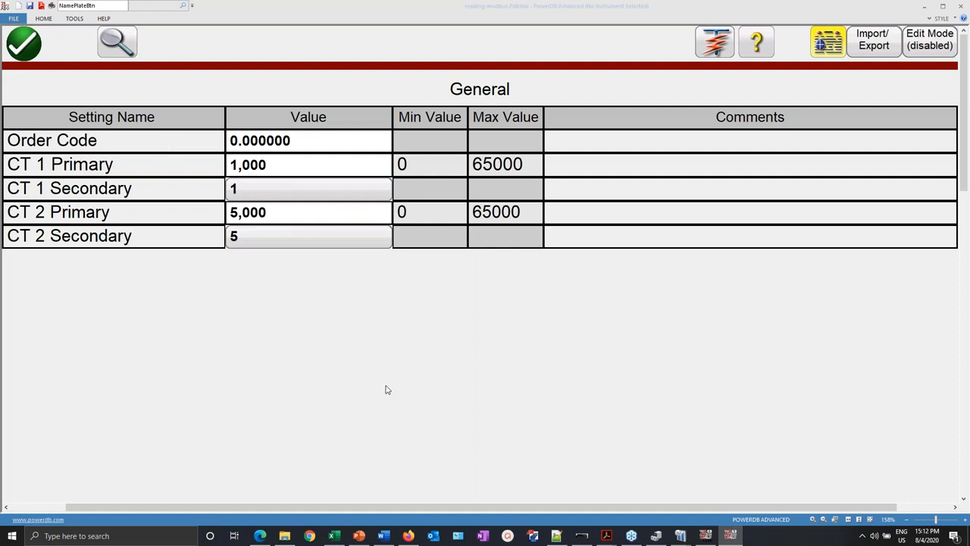
pyautogui.click(408, 536)
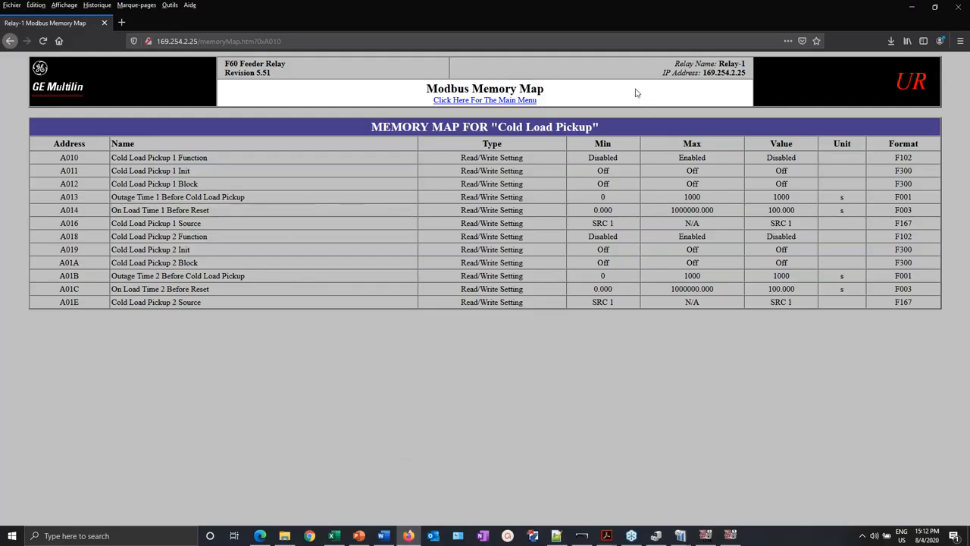
# - Load the relay's web interface at 169.254.2.25 in a fresh Firefox tab
pyautogui.click(121, 22)
pyautogui.click(105, 23)
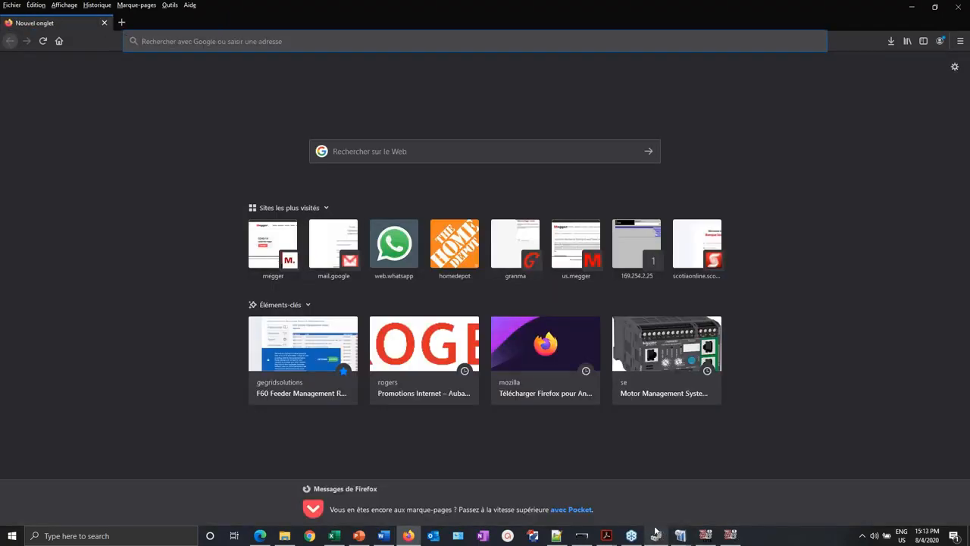
pyautogui.click(387, 537)
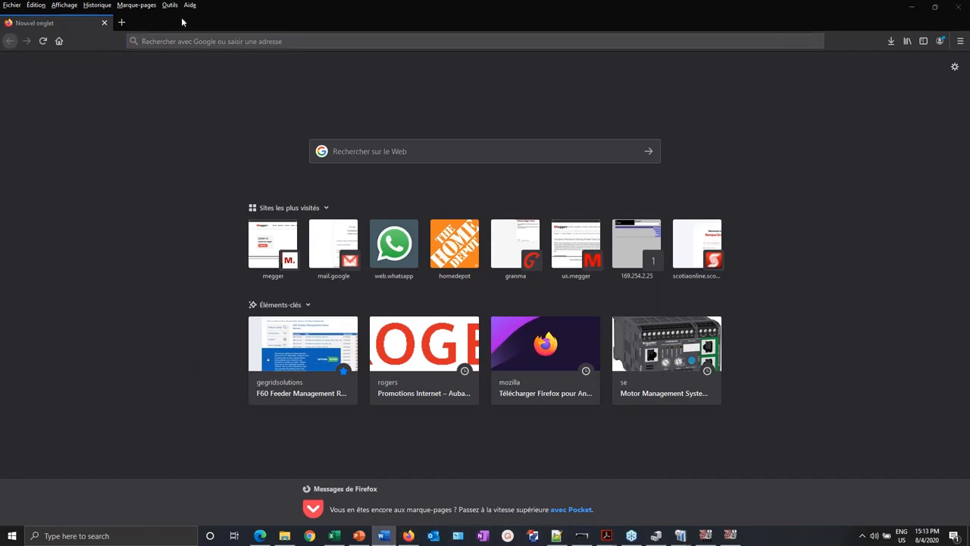
pyautogui.click(203, 40)
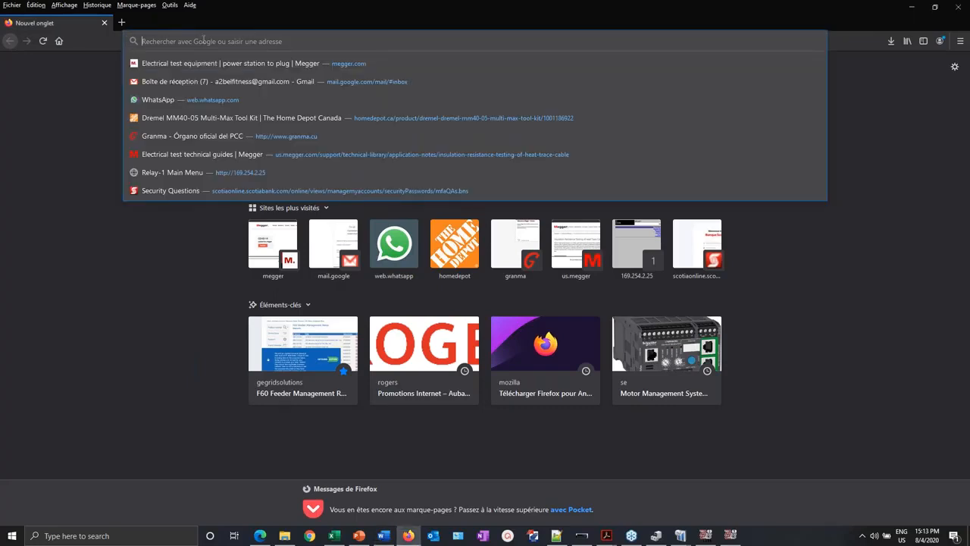
pyautogui.write('169.2')
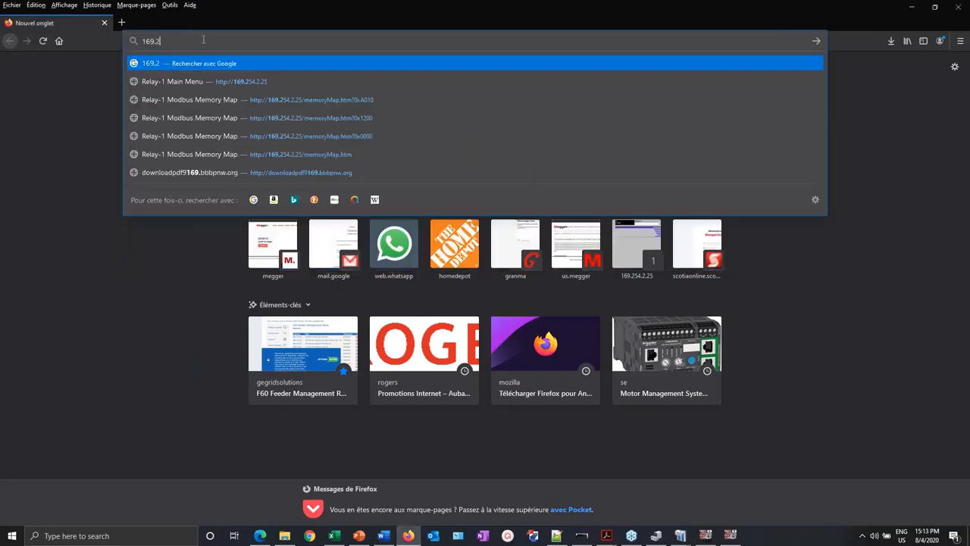
pyautogui.write('54.2')
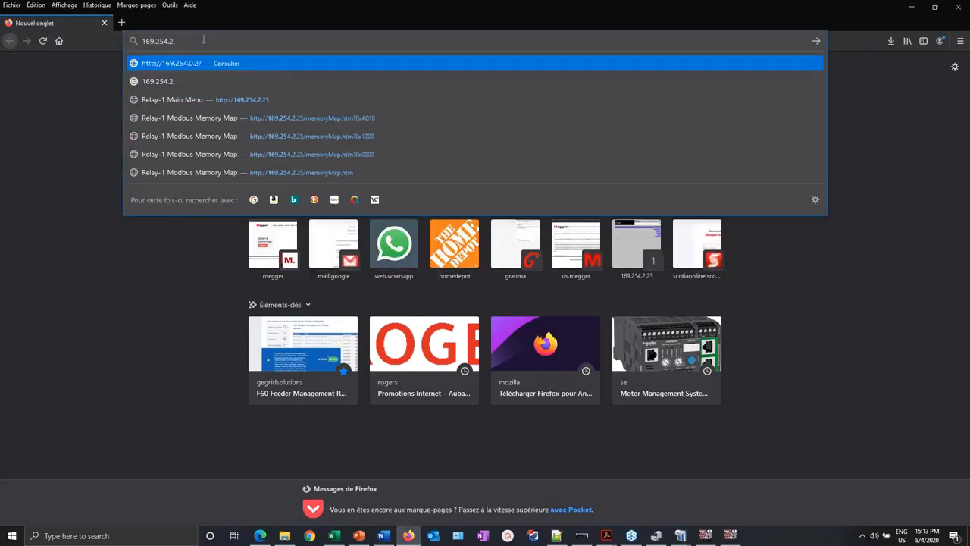
pyautogui.write('.25')
pyautogui.press('Return')
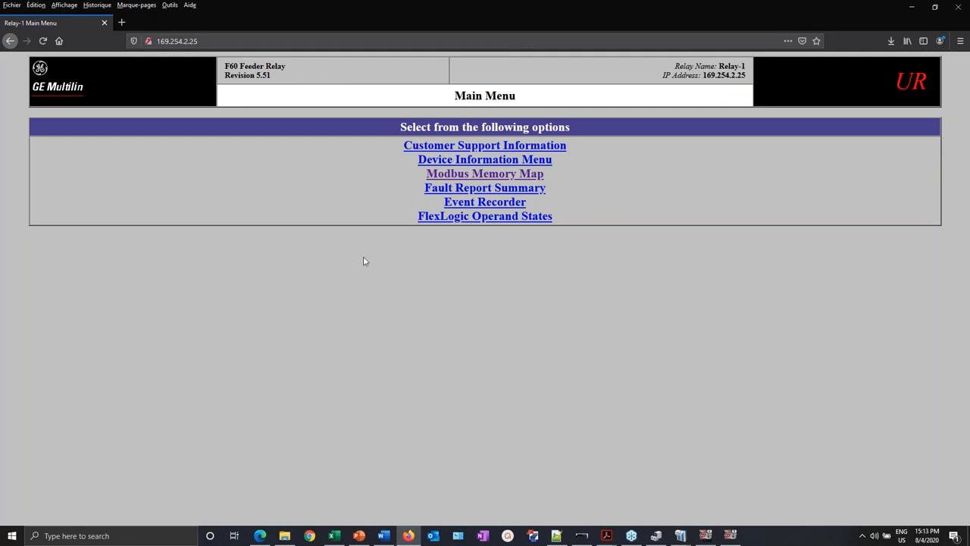
# - Find Order Code at address 0040 with format F204 in the Product Information memory map
pyautogui.click(530, 175)
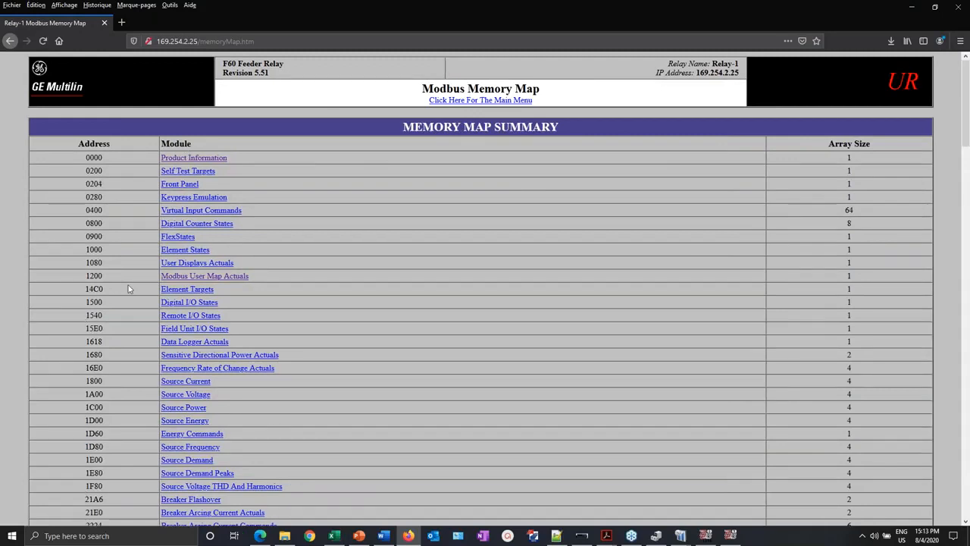
pyautogui.click(217, 162)
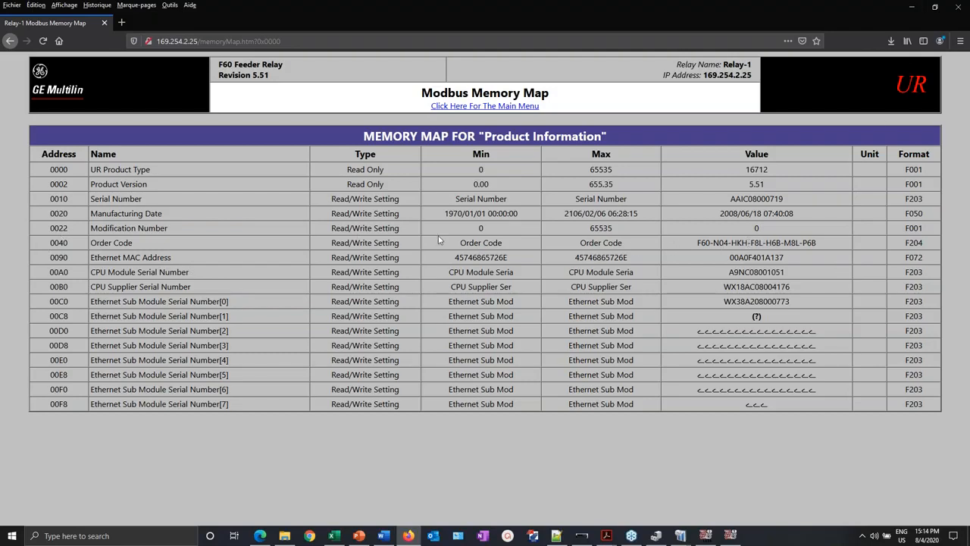
pyautogui.moveTo(49, 243); pyautogui.dragTo(73, 243)
pyautogui.click(72, 244)
pyautogui.moveTo(931, 244); pyautogui.dragTo(904, 243)
pyautogui.click(696, 539)
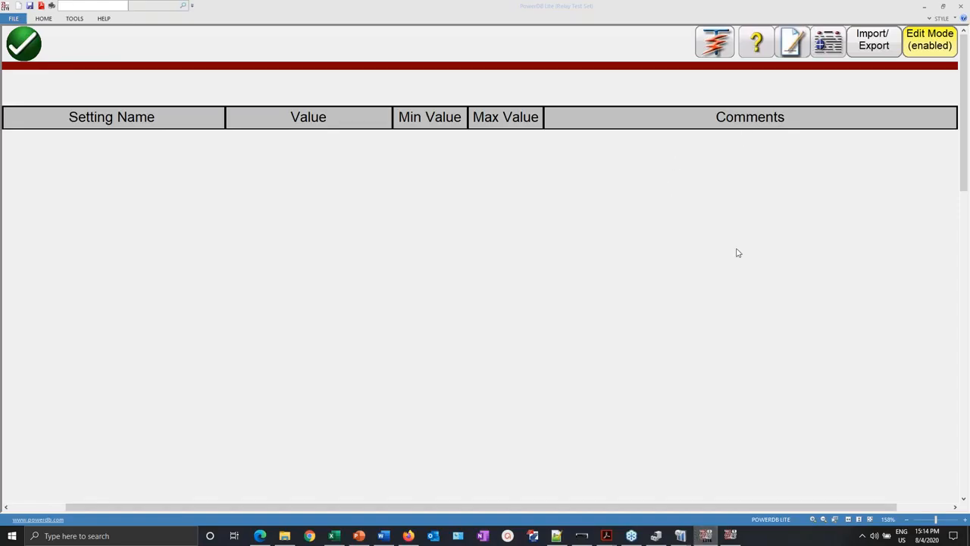
# - Bring the PowerDB Lite settings form to the front and start a new setting
pyautogui.click(731, 537)
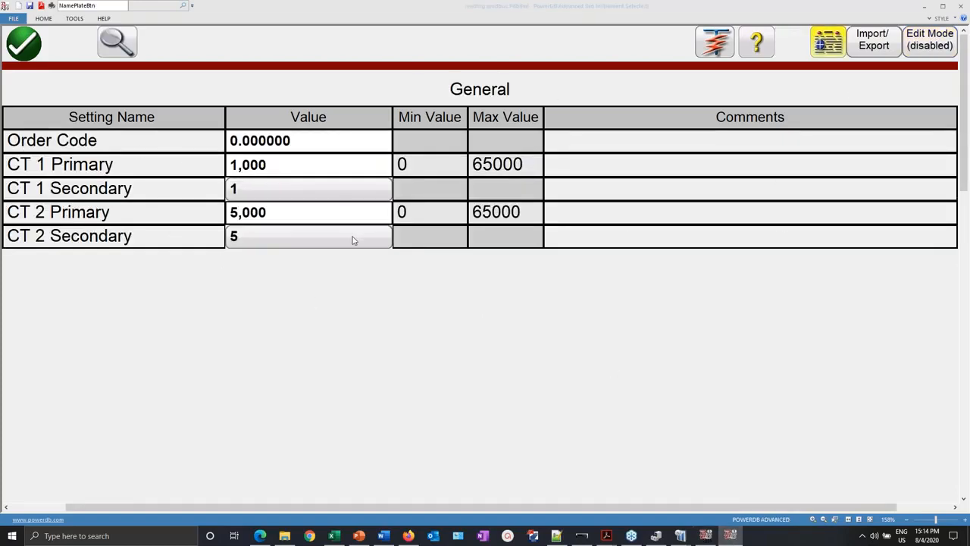
pyautogui.click(927, 7)
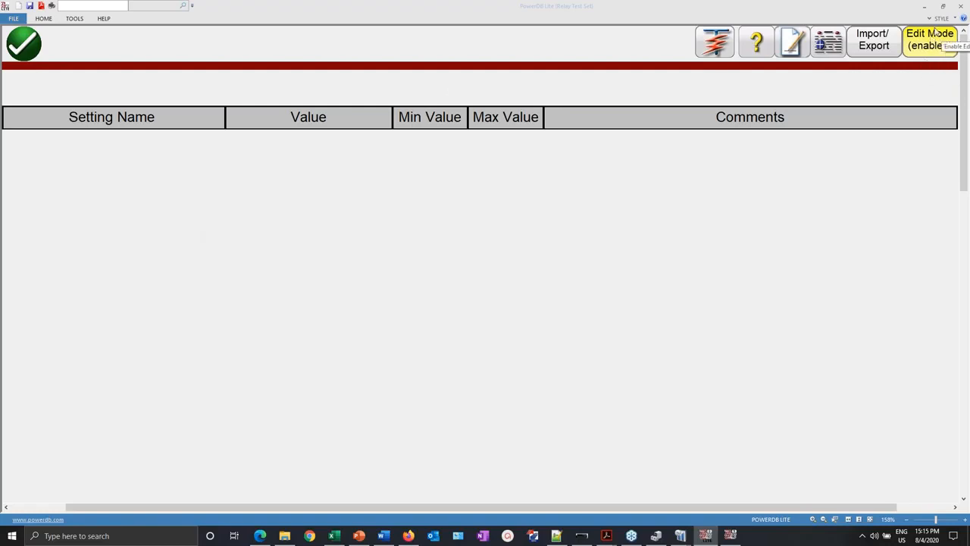
pyautogui.click(791, 47)
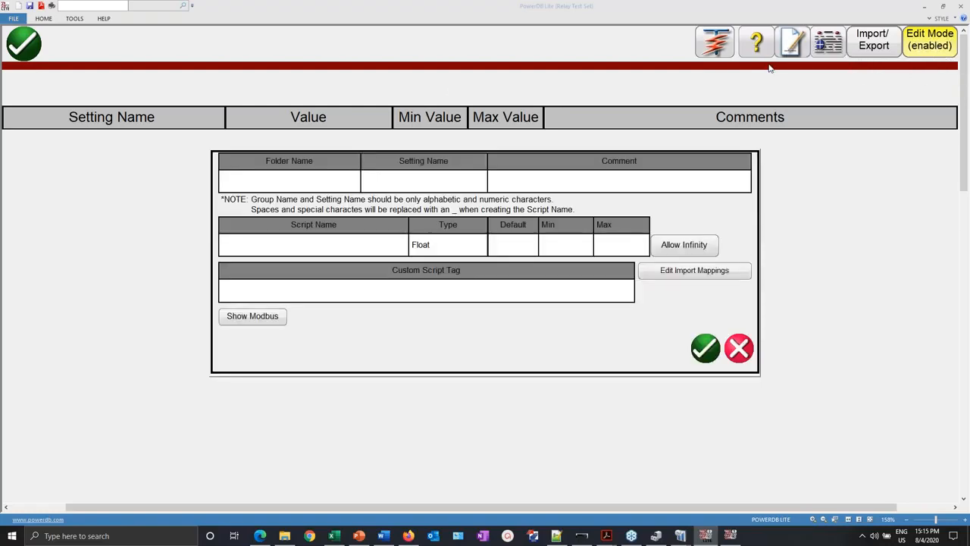
# - Fill in folder General, setting name Order Code and the text 'Order Code of the relay'
pyautogui.click(303, 180)
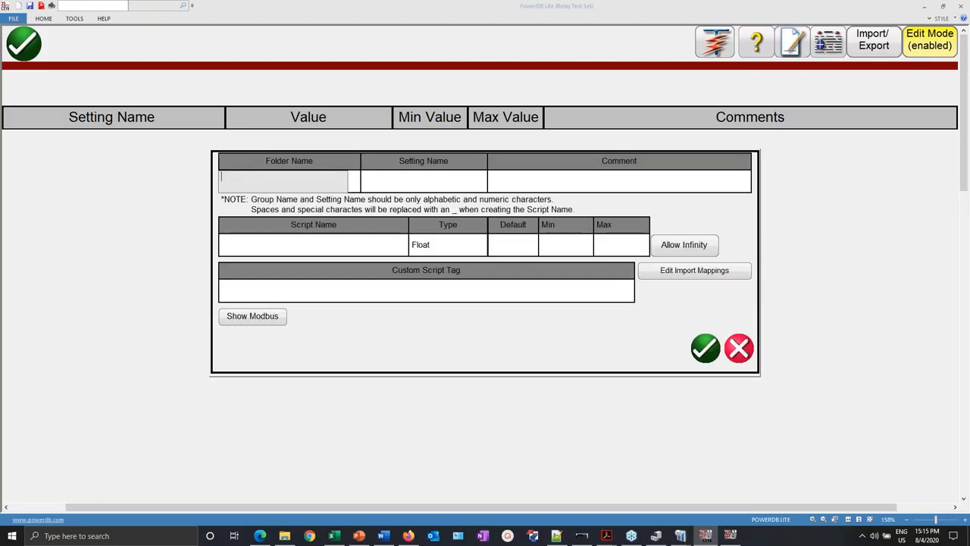
pyautogui.write('General')
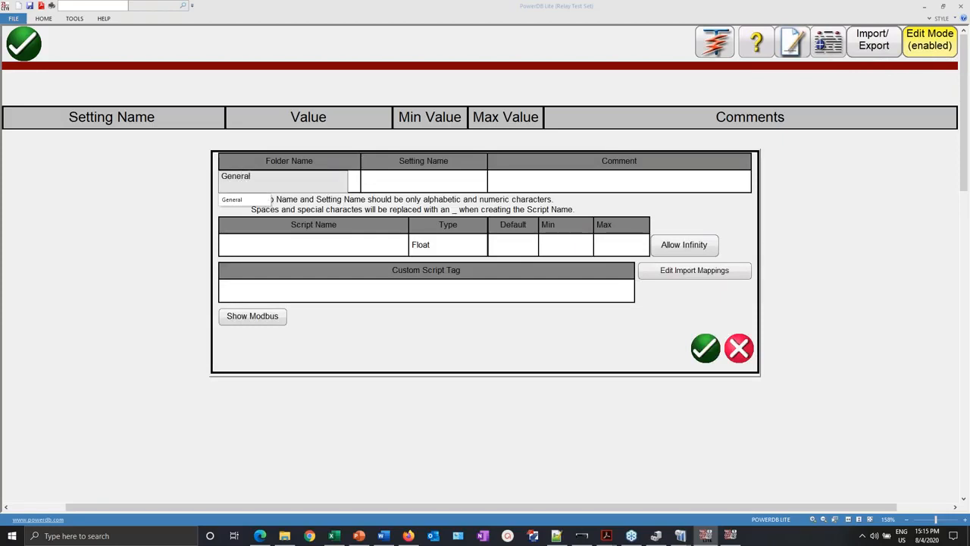
pyautogui.click(447, 185)
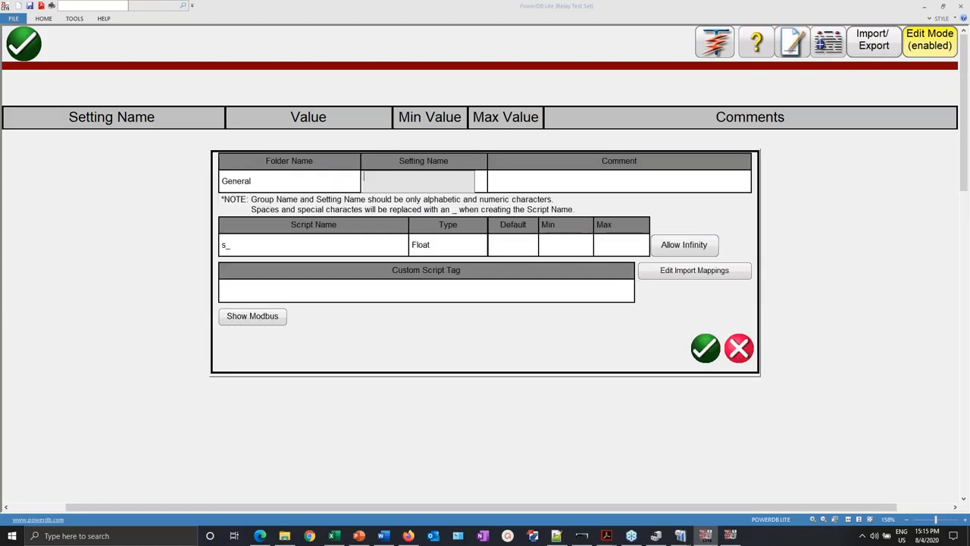
pyautogui.write('Order Code')
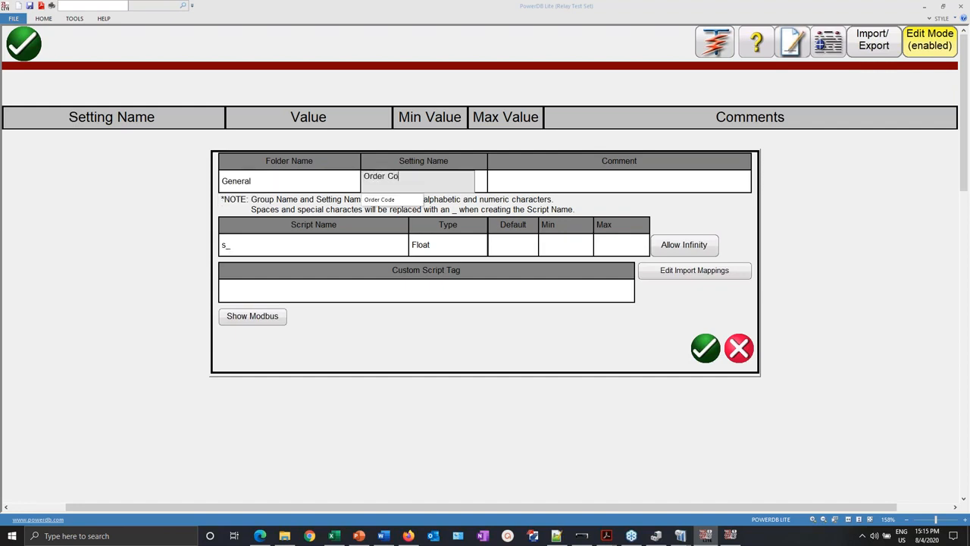
pyautogui.click(613, 184)
pyautogui.write('Order')
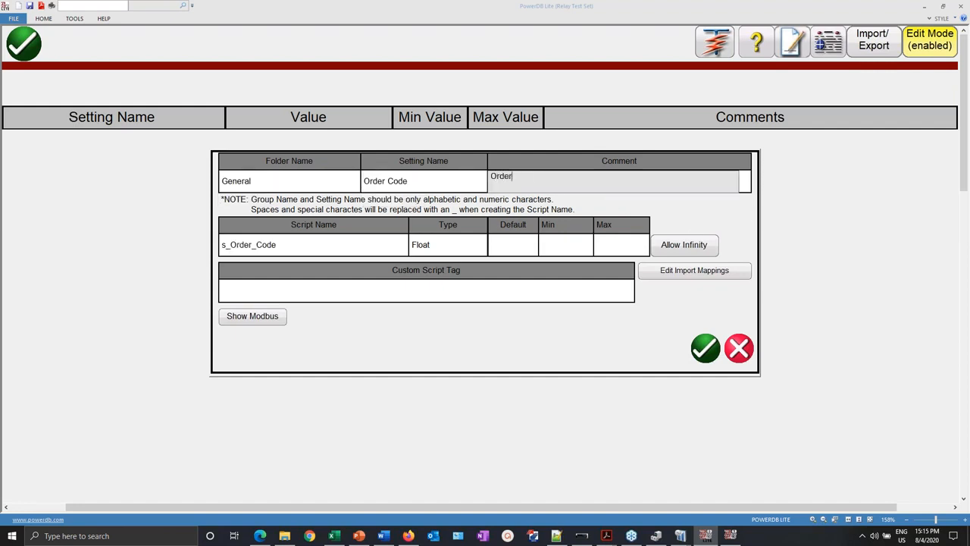
pyautogui.write(' Code of the relay')
# - Set the setting's type to String, reveal its Modbus fields, and bring up the relay's memory map
pyautogui.click(427, 249)
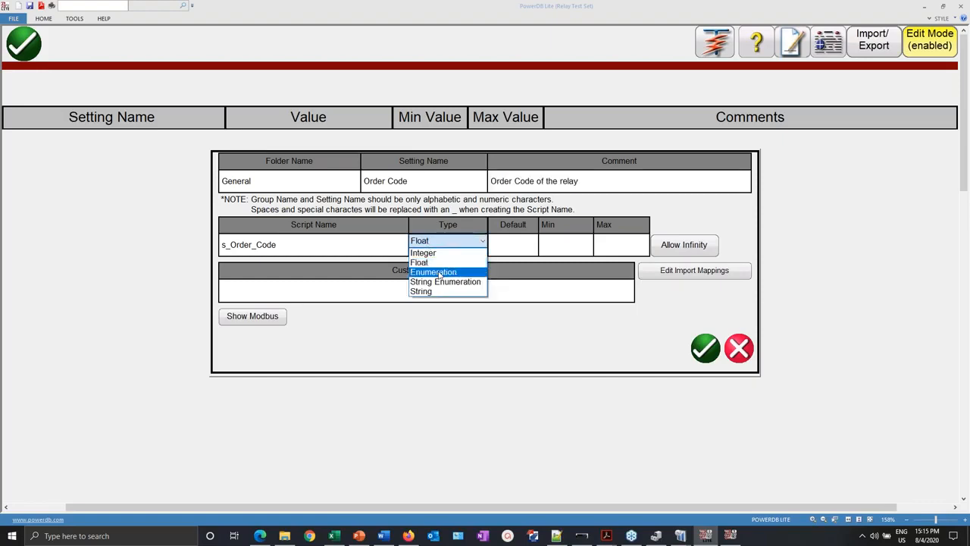
pyautogui.click(437, 292)
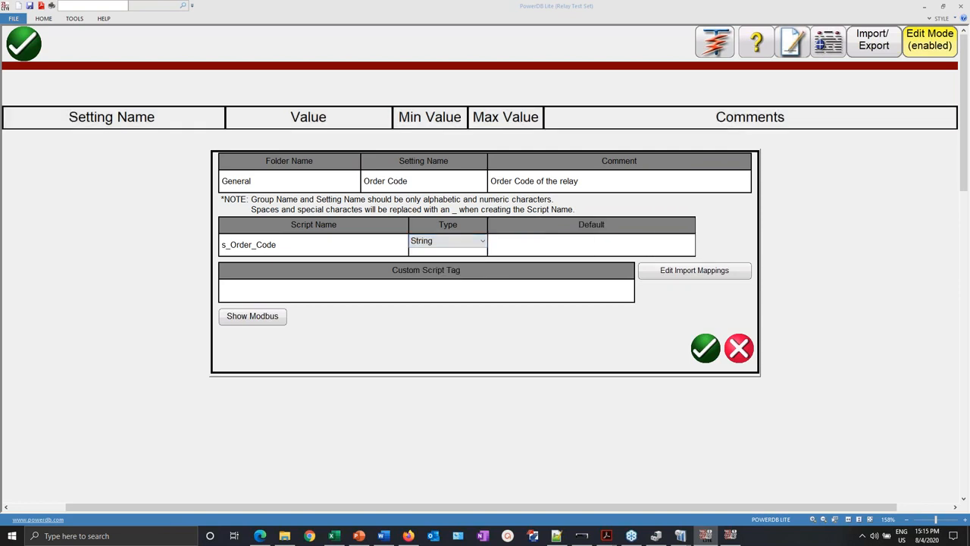
pyautogui.click(244, 319)
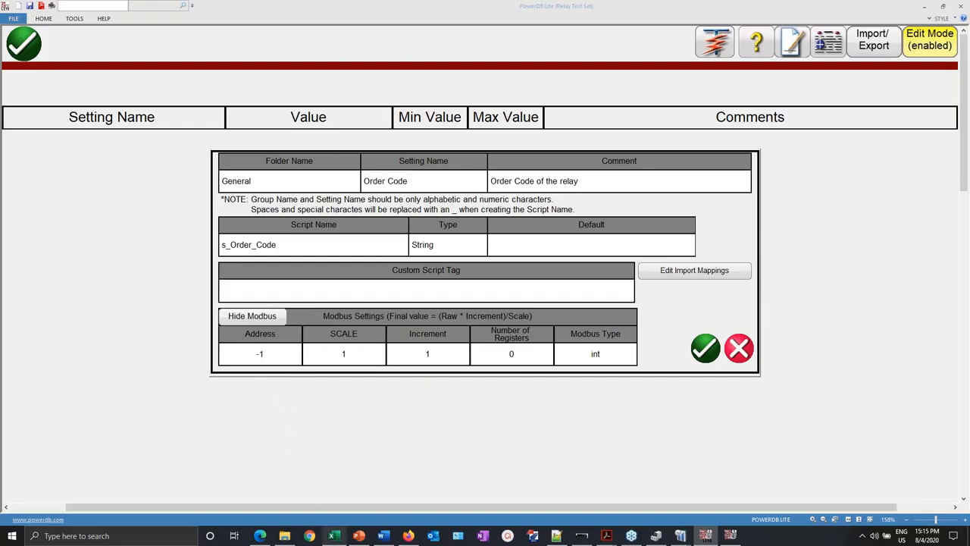
pyautogui.click(409, 536)
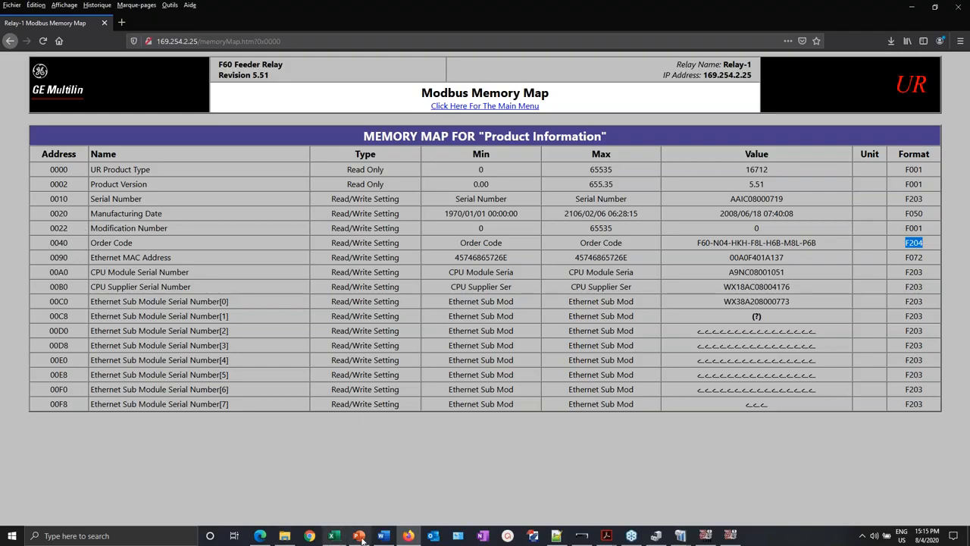
# - Convert hex 0040 to decimal 64 in Excel cell A3 with =HEX2DEC(0040)
pyautogui.click(334, 536)
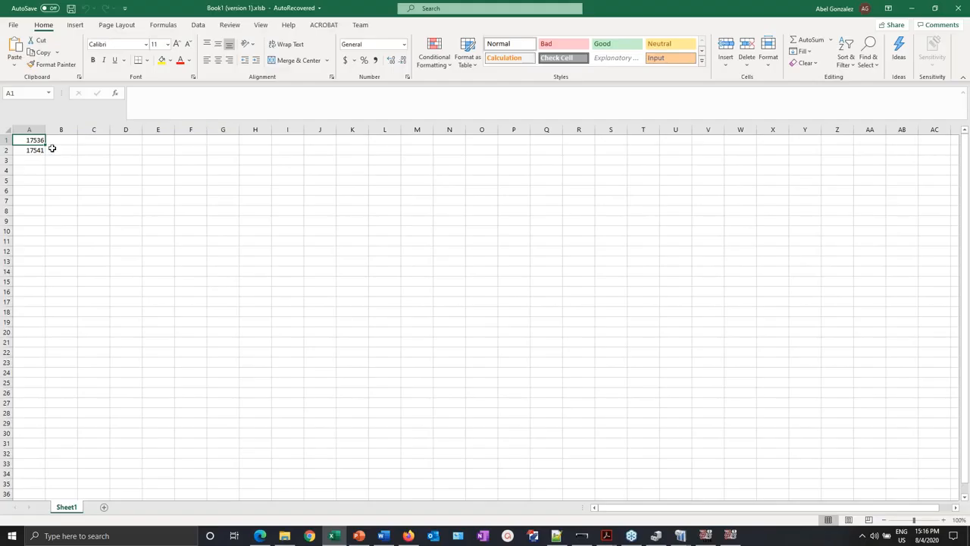
pyautogui.click(34, 138)
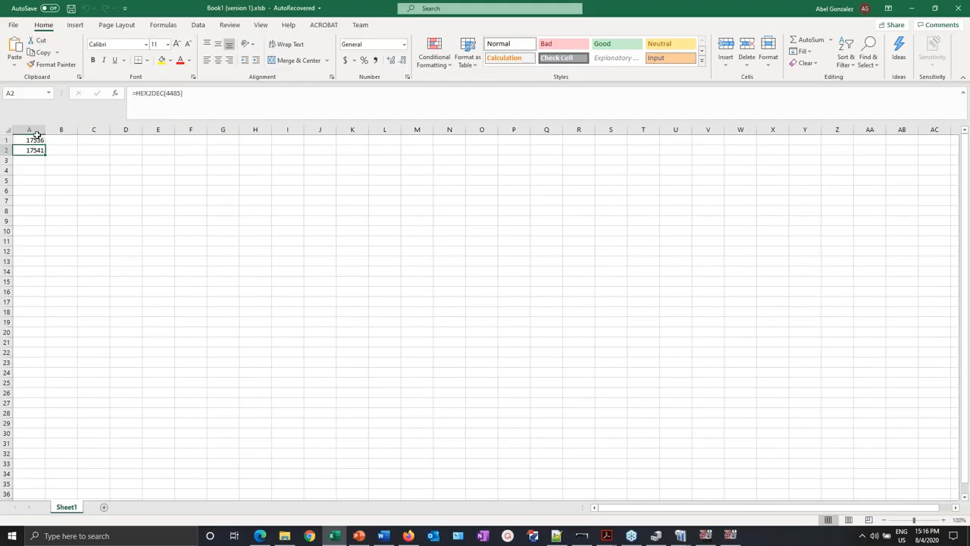
pyautogui.click(29, 161)
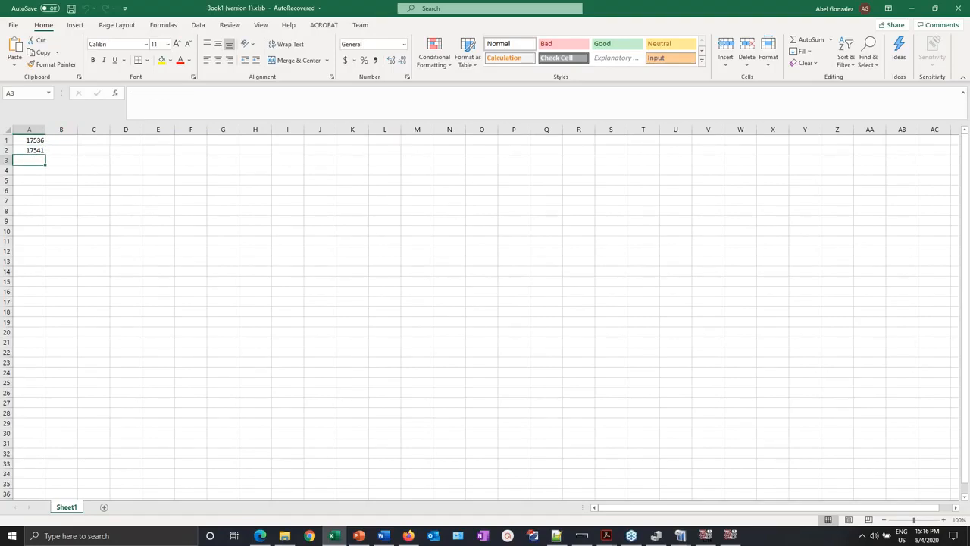
pyautogui.write('=')
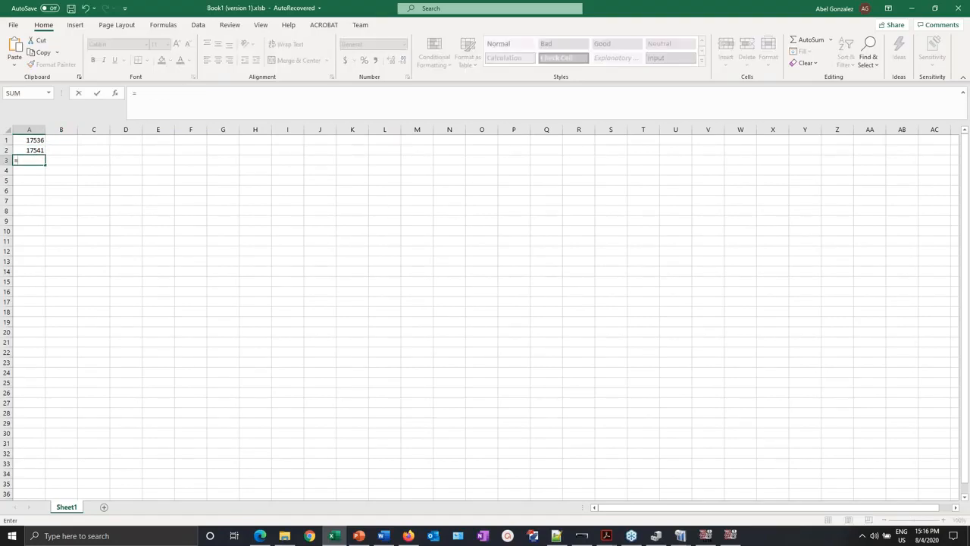
pyautogui.write('hex')
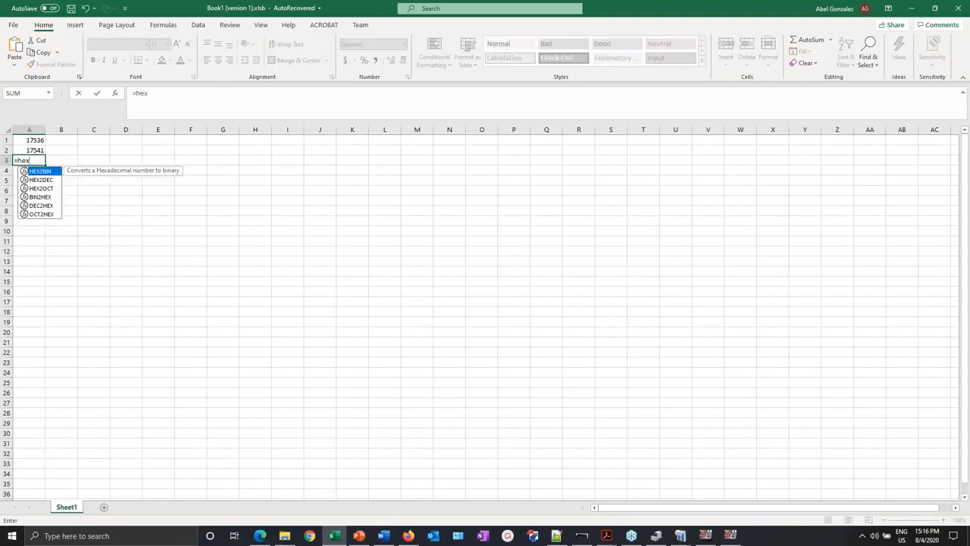
pyautogui.click(36, 180)
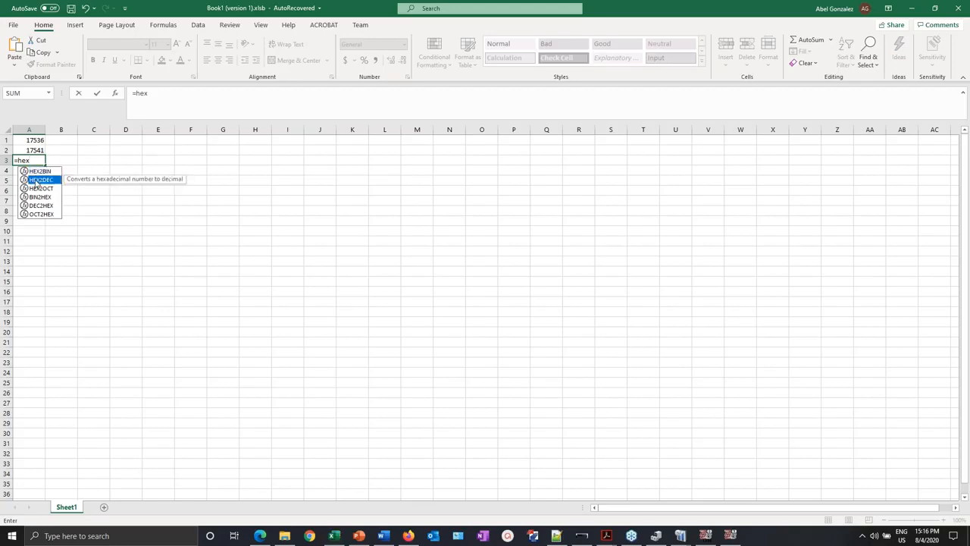
pyautogui.doubleClick(36, 180)
pyautogui.click(178, 92)
pyautogui.write('0040)')
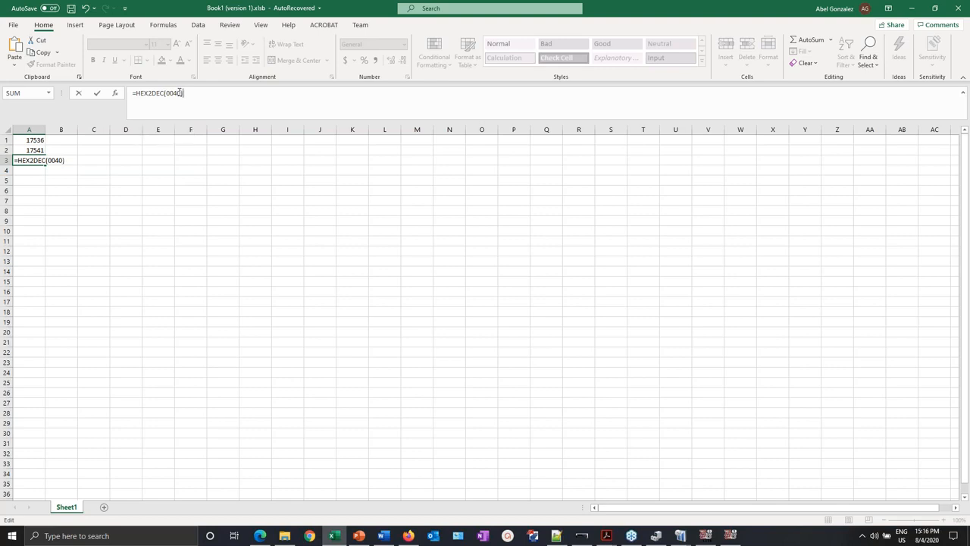
pyautogui.press('Return')
pyautogui.click(39, 161)
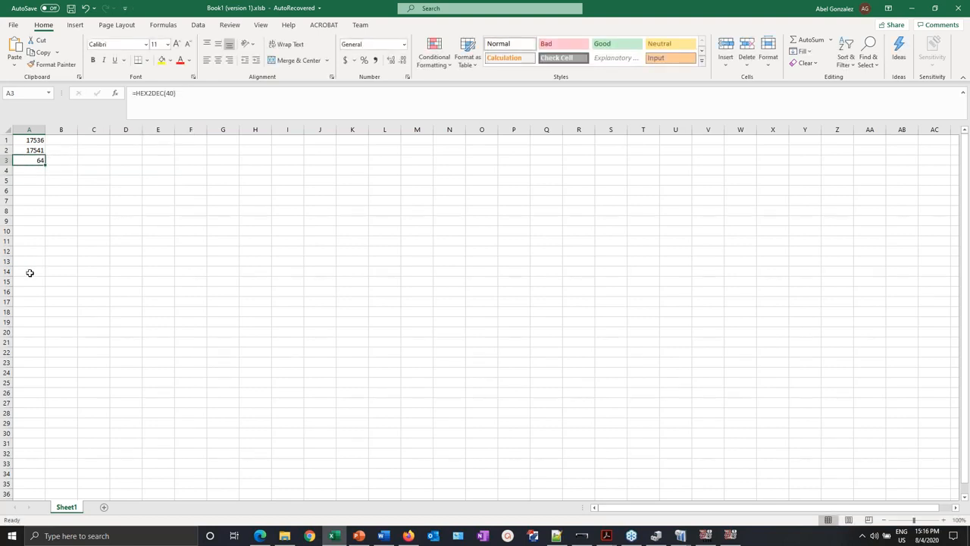
pyautogui.hotkey('alt', 'Tab')
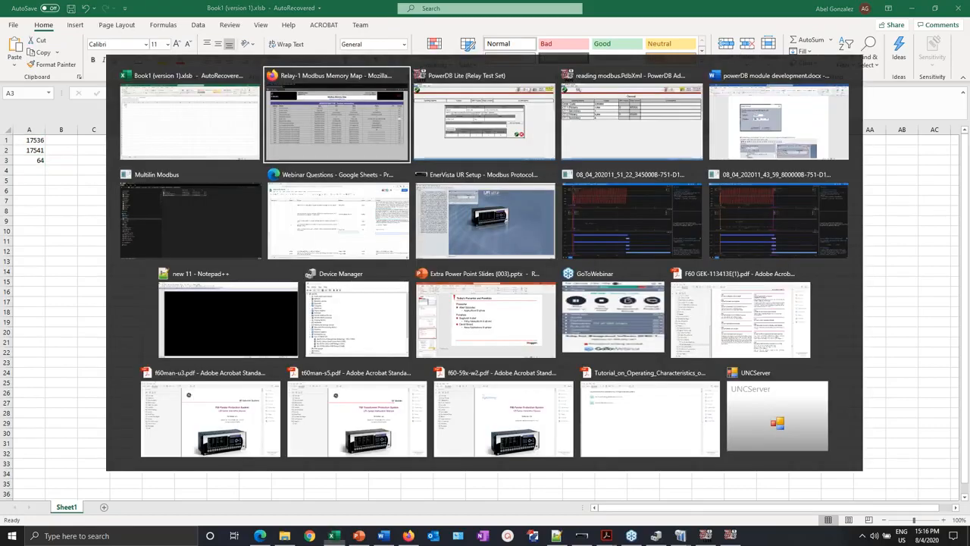
# - Enter 64 as the Order Code's Modbus address, keeping scale and increment at 1
pyautogui.click(731, 536)
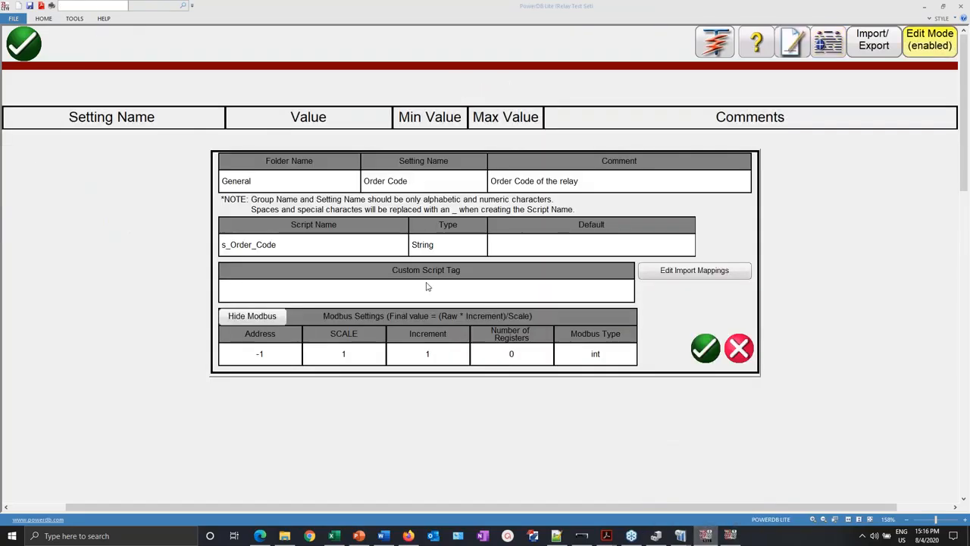
pyautogui.click(267, 355)
pyautogui.write('64')
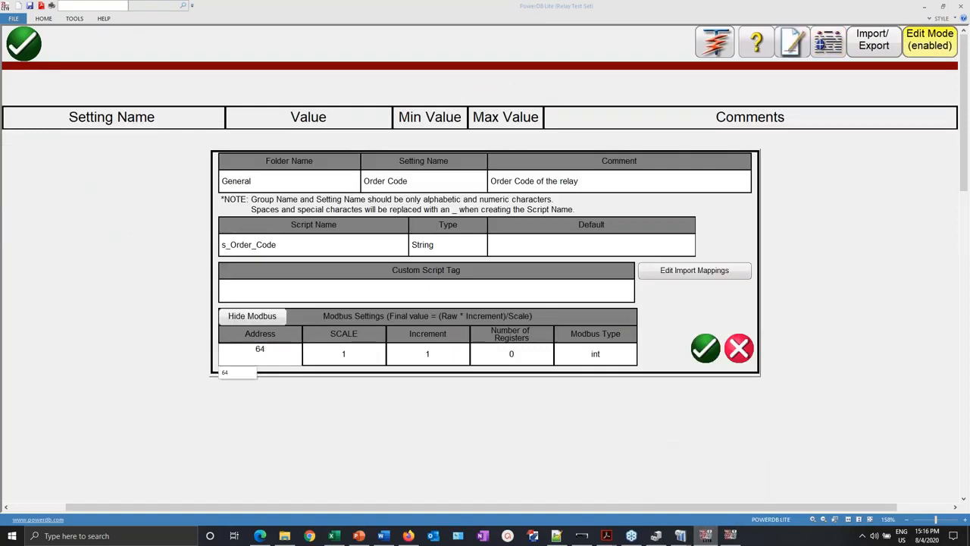
pyautogui.click(348, 357)
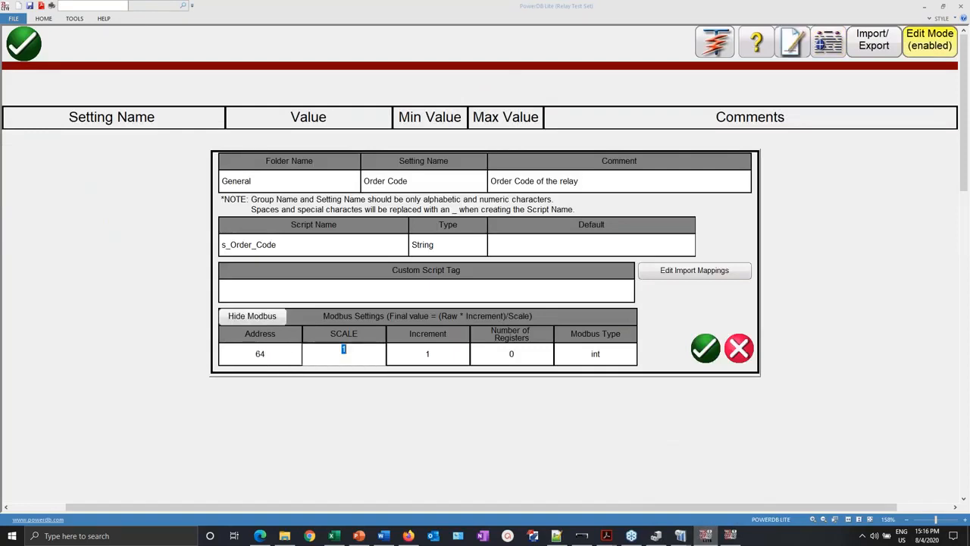
pyautogui.click(428, 361)
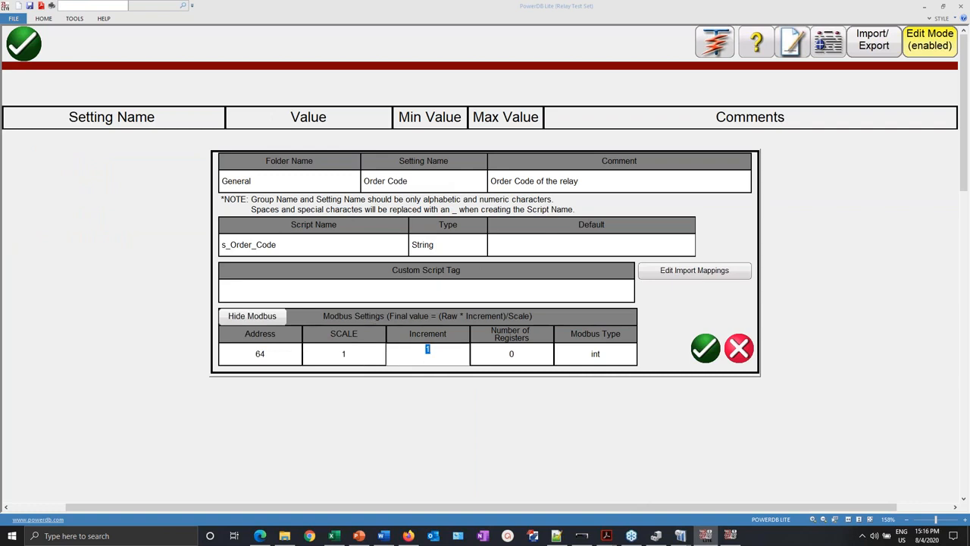
pyautogui.click(519, 357)
pyautogui.hotkey('alt', 'Tab')
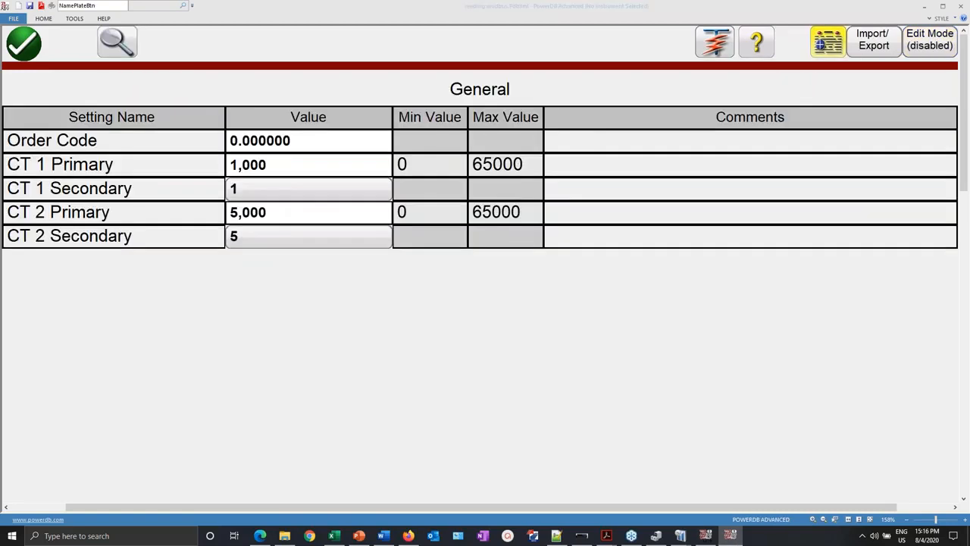
pyautogui.hotkey('alt', 'Tab')
pyautogui.hotkey('alt', 'Tab')
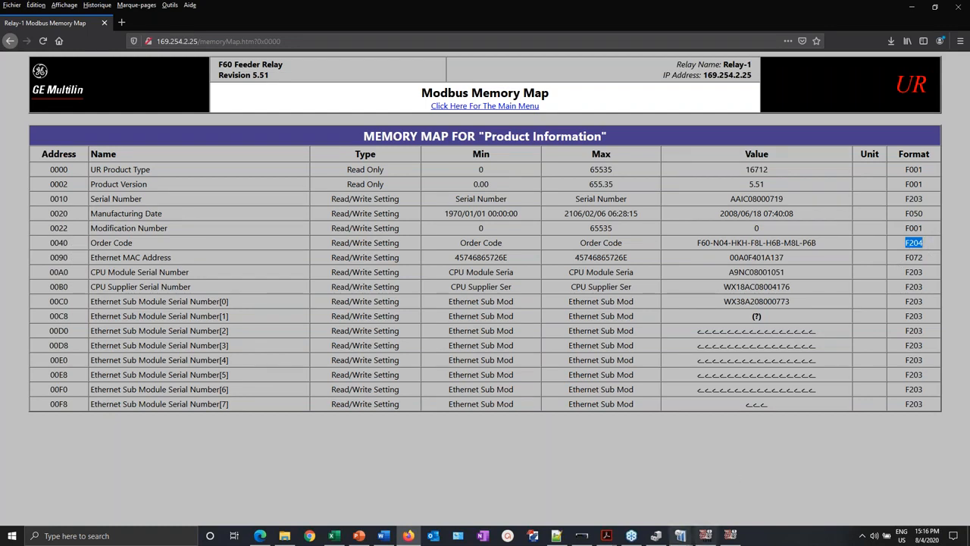
# - Open the F60 GEK-113413E manual and scroll to the F204 data format on page 507
pyautogui.click(604, 534)
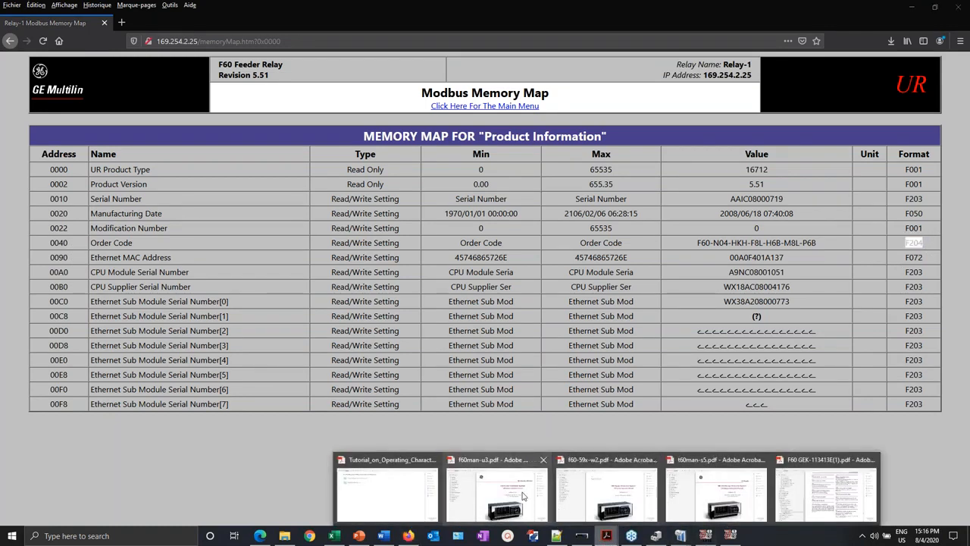
pyautogui.click(832, 482)
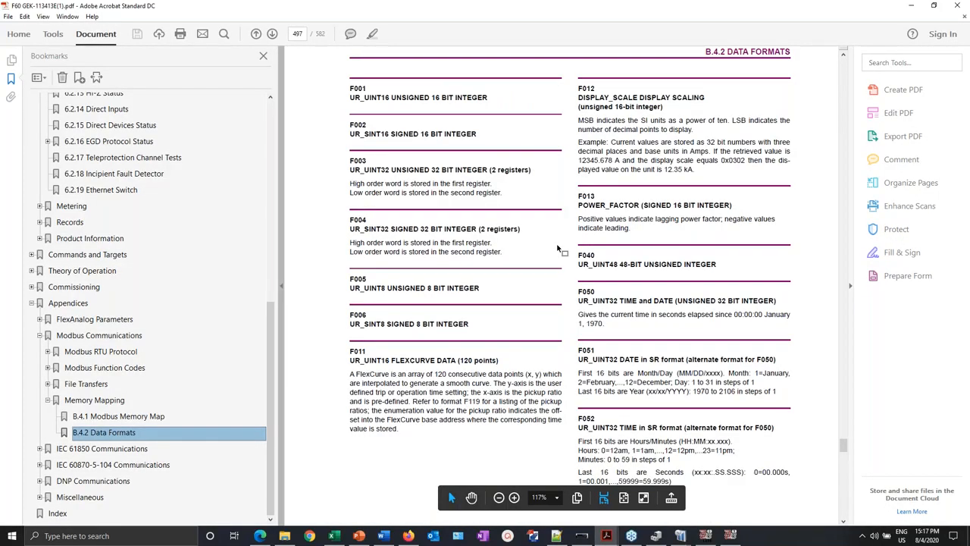
pyautogui.scroll(-4, 557, 248)
pyautogui.scroll(-13, 561, 286)
pyautogui.scroll(-18, 561, 286)
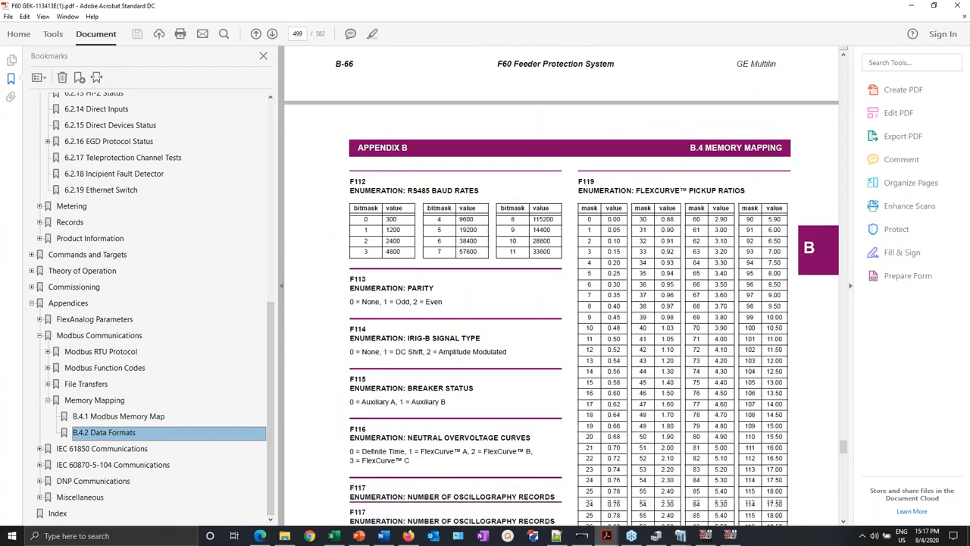
pyautogui.scroll(-11, 561, 286)
pyautogui.scroll(-20, 561, 287)
pyautogui.scroll(-20, 561, 286)
pyautogui.scroll(-20, 561, 286)
pyautogui.scroll(-20, 561, 287)
pyautogui.scroll(-20, 558, 243)
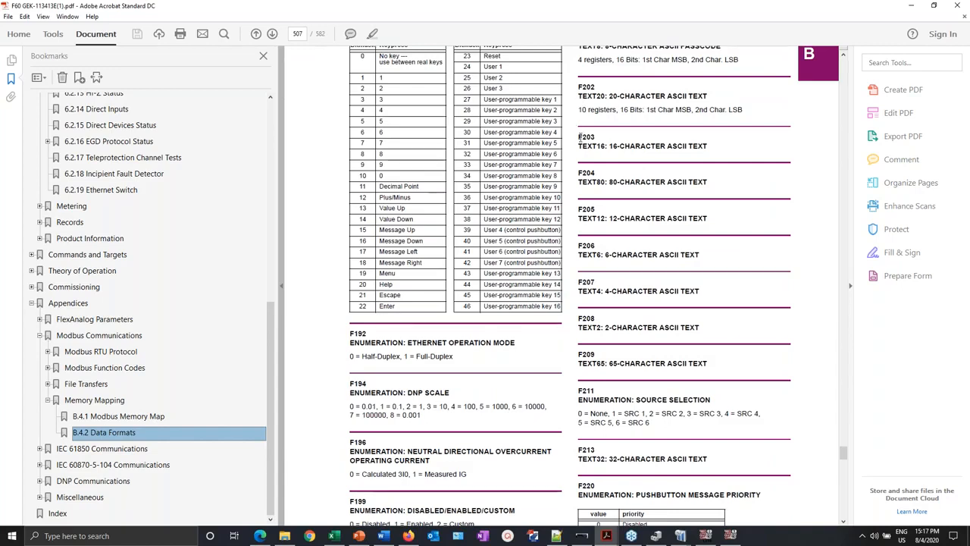
pyautogui.hotkey('alt', 'Tab')
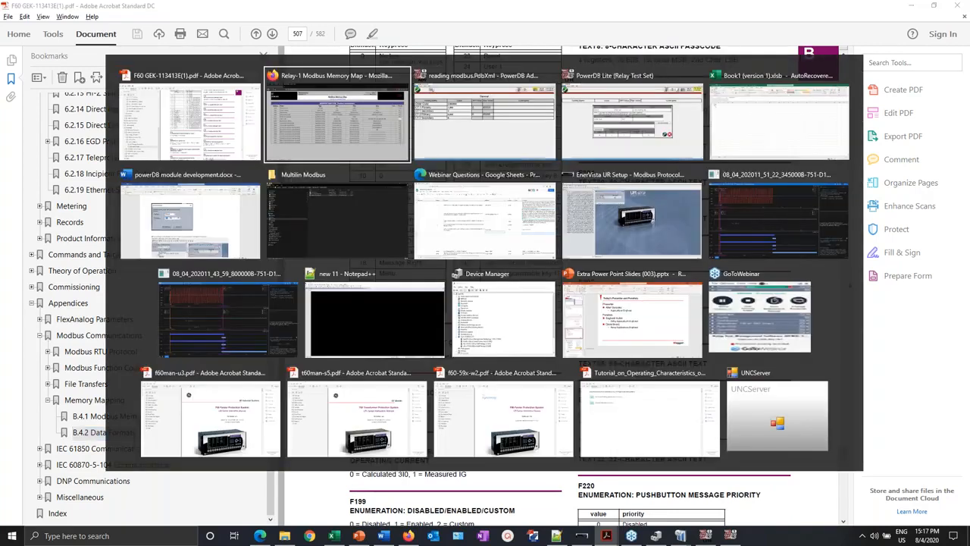
# - Give Order Code 40 registers with Modbus type String and save the setting
pyautogui.hotkey('alt', 'Tab')
pyautogui.hotkey('alt', 'Tab')
pyautogui.hotkey('alt', 'Tab')
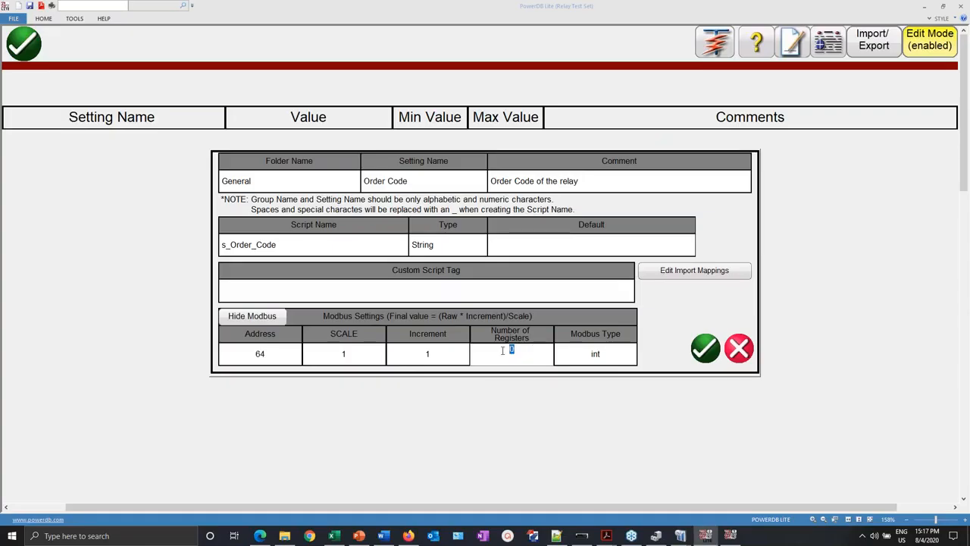
pyautogui.write('40')
pyautogui.click(592, 358)
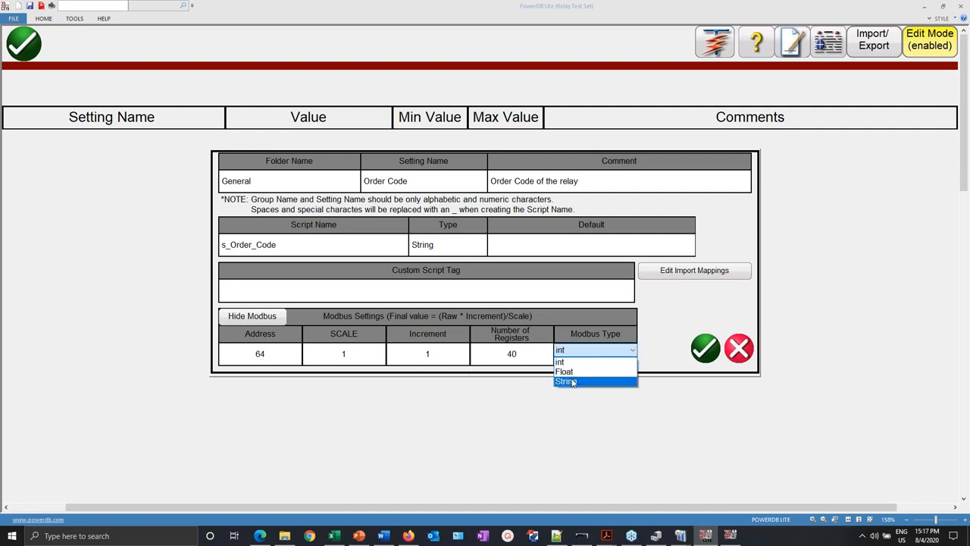
pyautogui.click(573, 382)
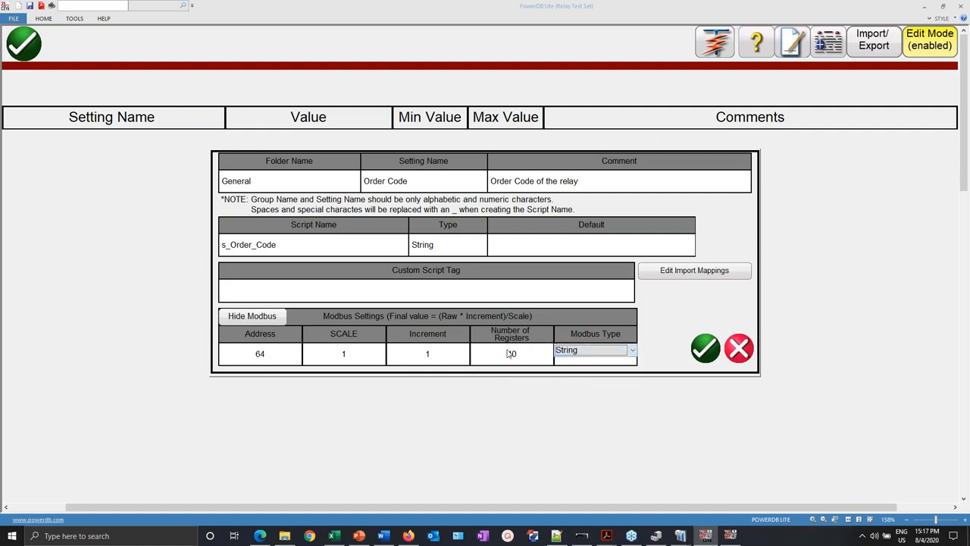
pyautogui.click(698, 347)
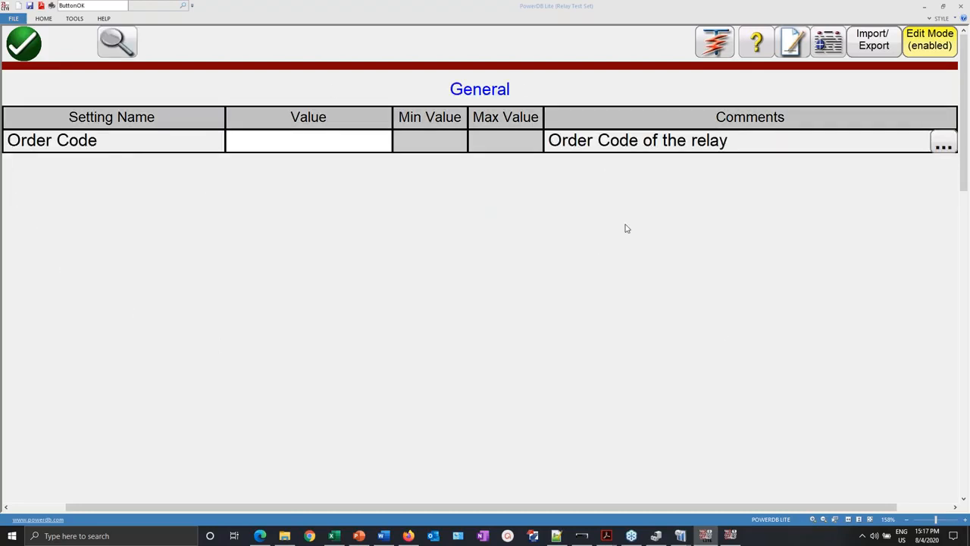
# - Read the Order Code value from the F60 relay over Modbus Ethernet
pyautogui.click(874, 42)
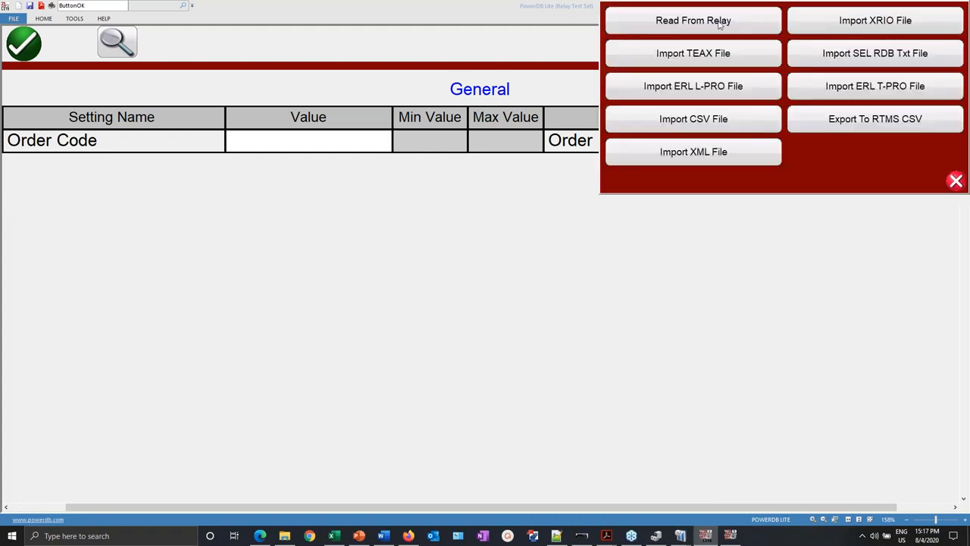
pyautogui.click(720, 24)
pyautogui.click(716, 54)
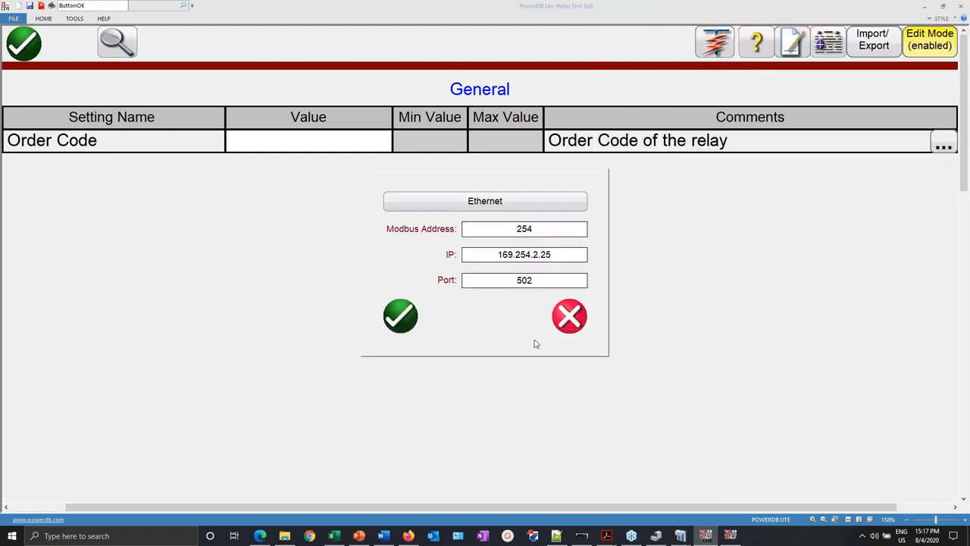
pyautogui.click(405, 312)
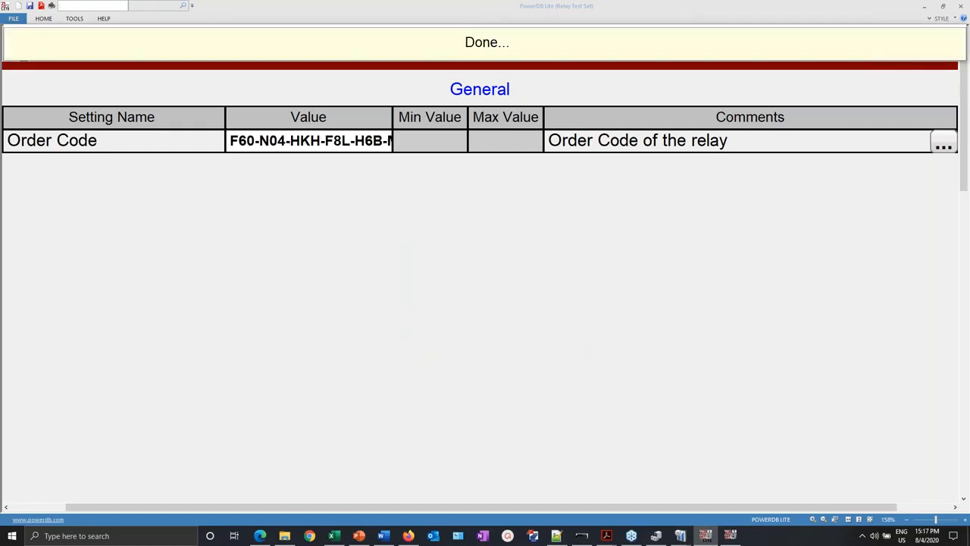
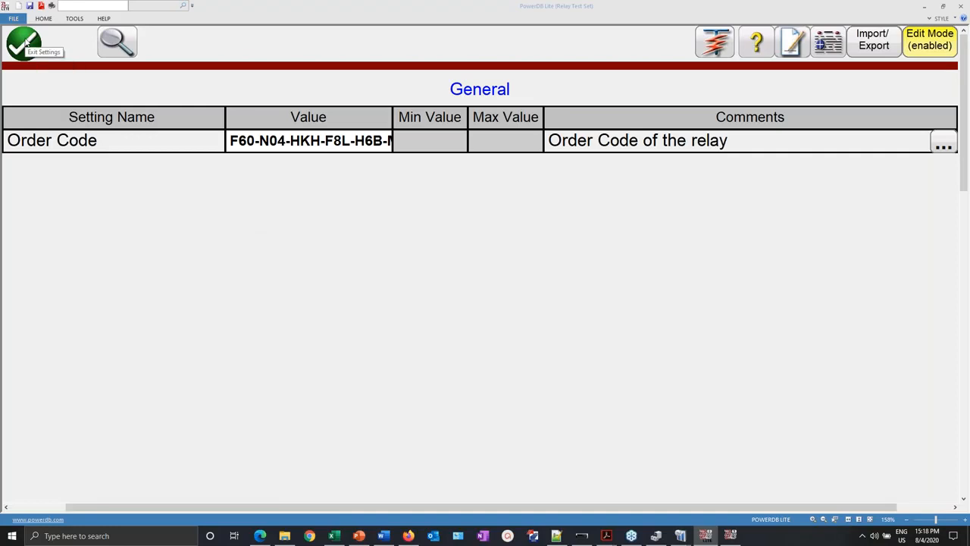
# - Exit the PowerDB Lite settings table and bring the PowerDB Advanced window forward
pyautogui.click(25, 45)
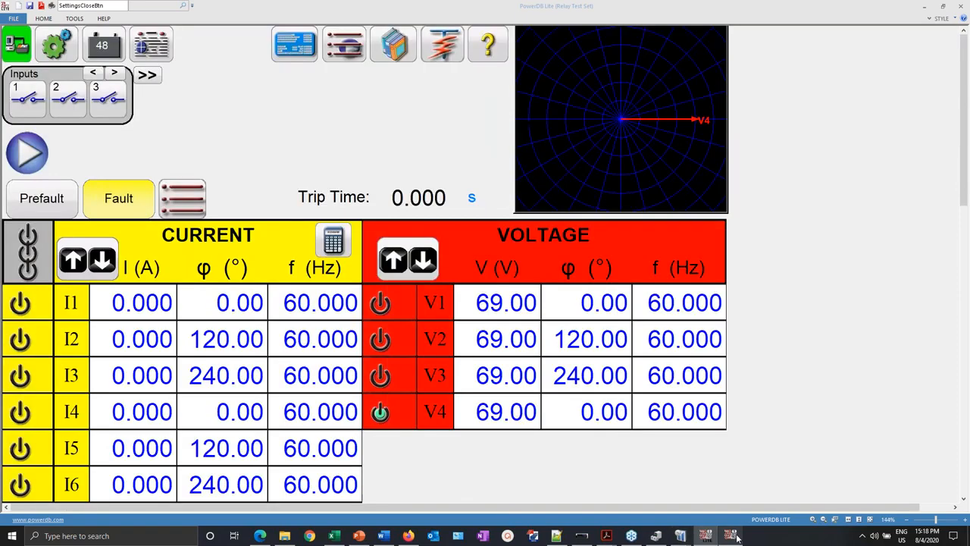
pyautogui.click(734, 537)
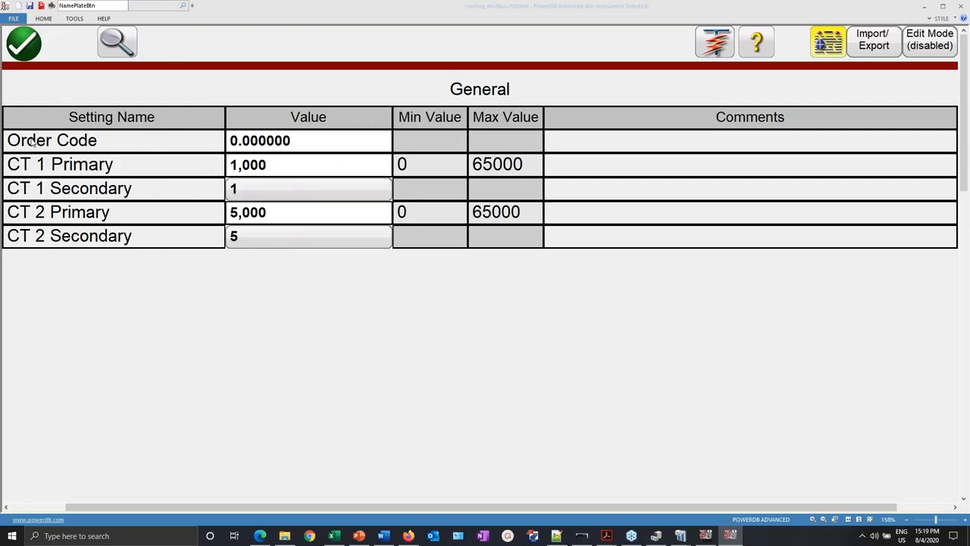
# - Set up a Modbus read from the relay over Ethernet with Modbus address 254
pyautogui.click(878, 47)
pyautogui.click(758, 30)
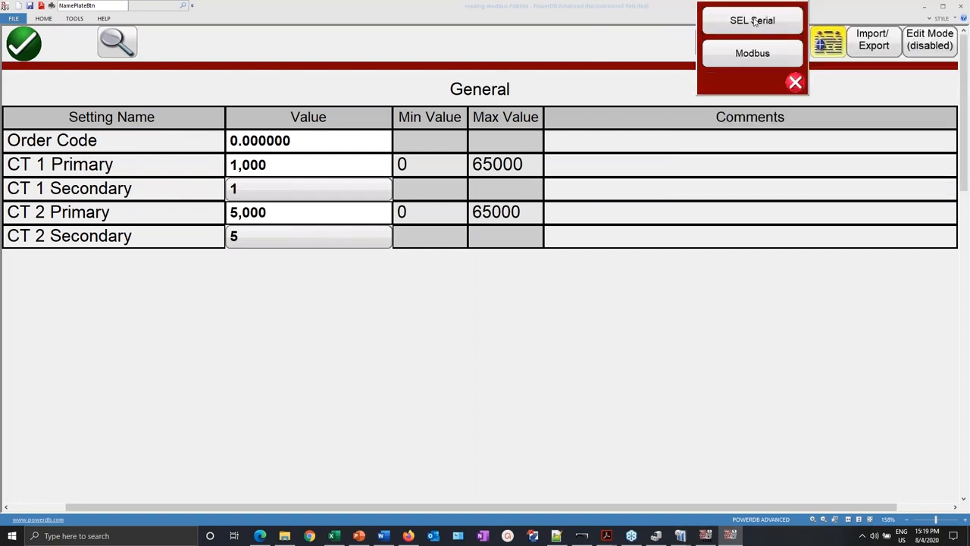
pyautogui.click(747, 58)
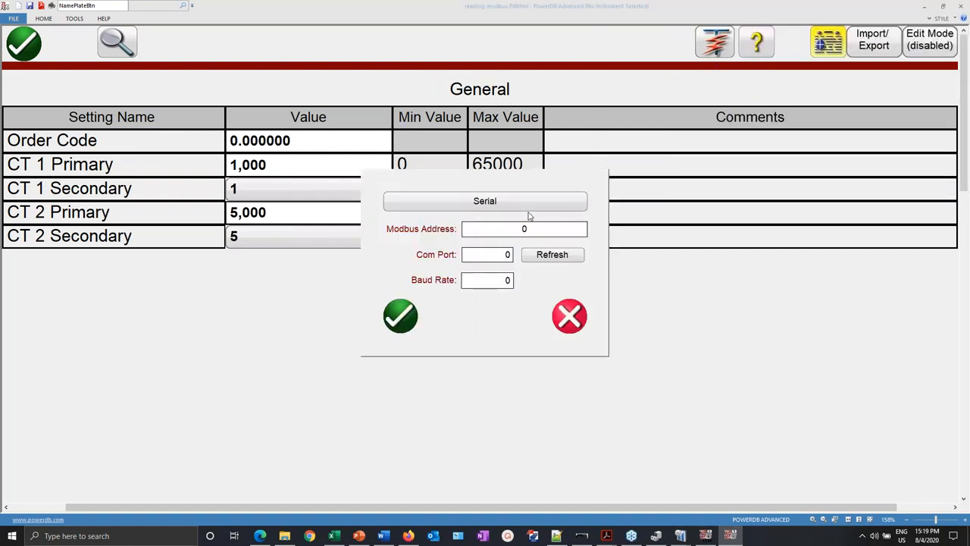
pyautogui.click(530, 205)
pyautogui.doubleClick(524, 231)
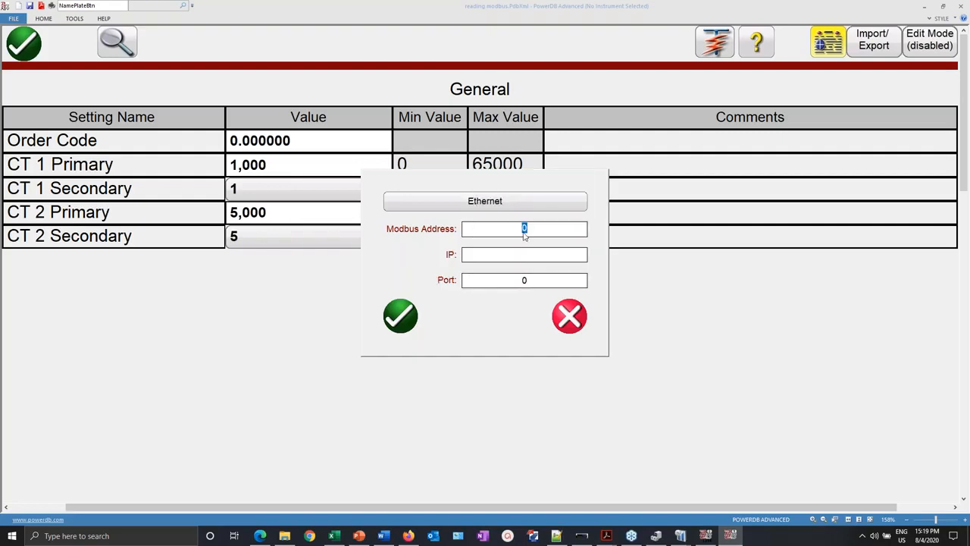
pyautogui.write('50')
pyautogui.press('BackSpace')
pyautogui.press('BackSpace')
pyautogui.write('254')
# - Use IP 169.254.2.25 and port 502, then read the relay's settings, updating Order Code
pyautogui.click(564, 260)
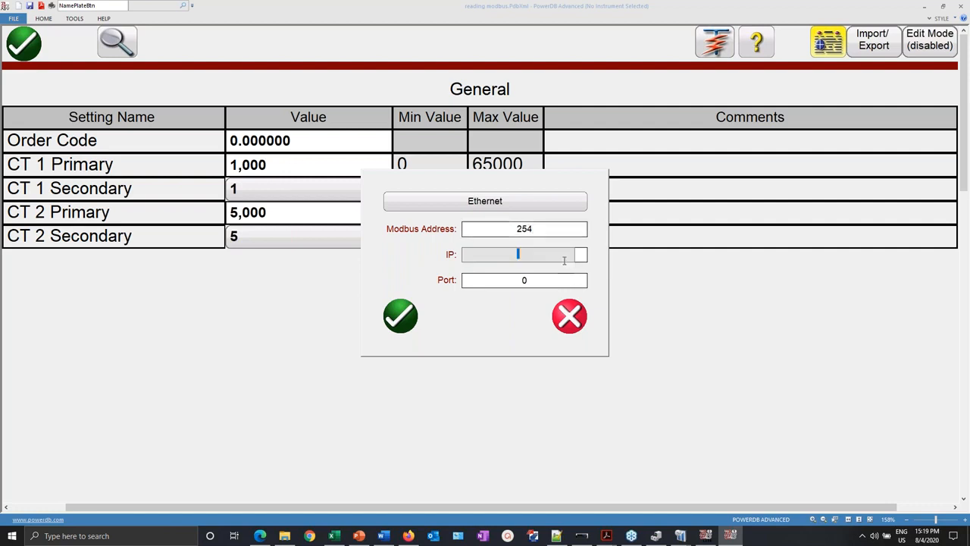
pyautogui.write('1')
pyautogui.click(509, 268)
pyautogui.press('Tab')
pyautogui.press('BackSpace')
pyautogui.write('502')
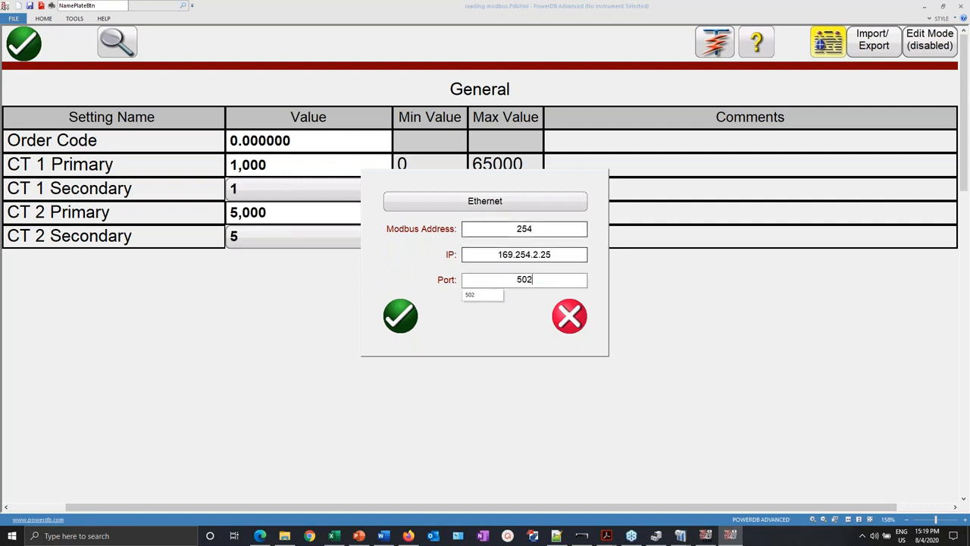
pyautogui.click(483, 296)
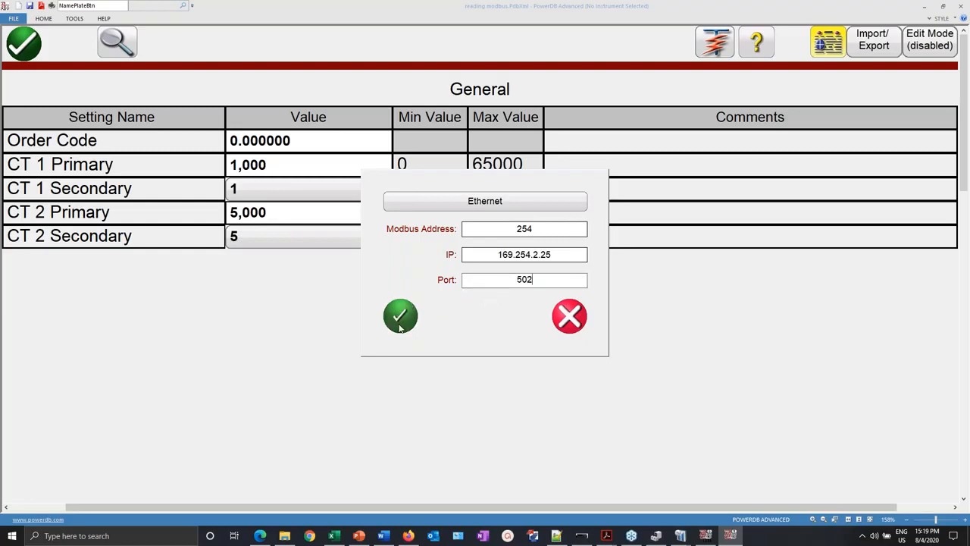
pyautogui.click(400, 316)
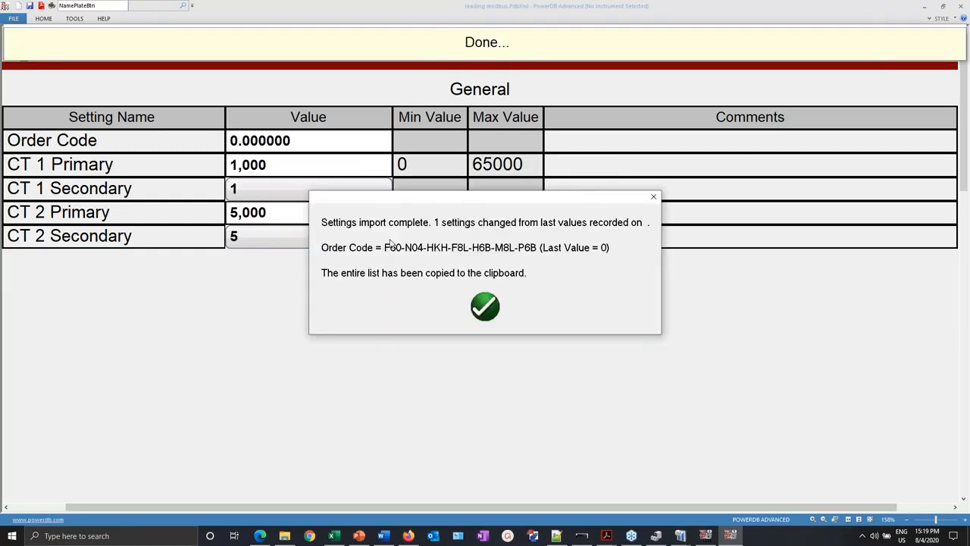
pyautogui.click(487, 308)
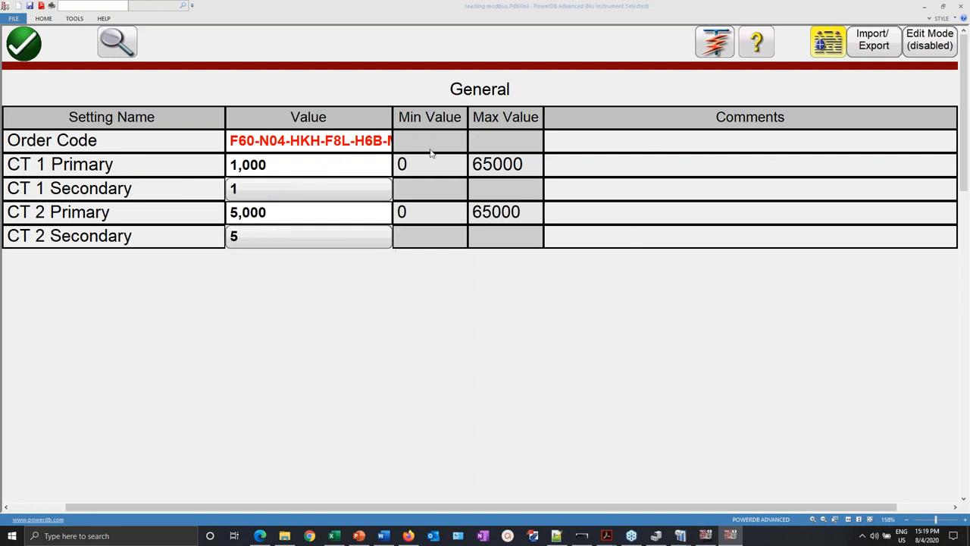
# - Enable edit mode and check Order Code's Modbus mapping: address 64, 40 registers, String
pyautogui.click(926, 37)
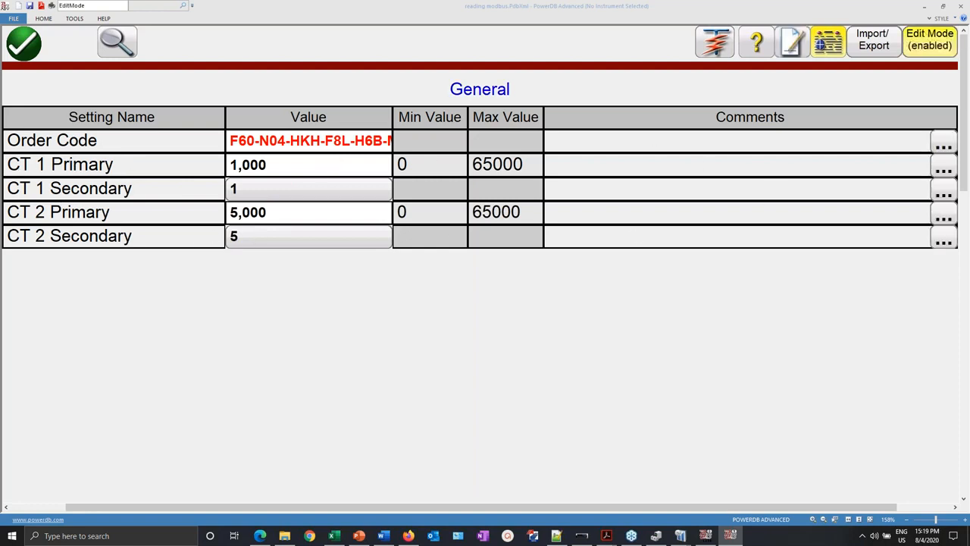
pyautogui.click(944, 144)
pyautogui.click(934, 69)
pyautogui.click(264, 316)
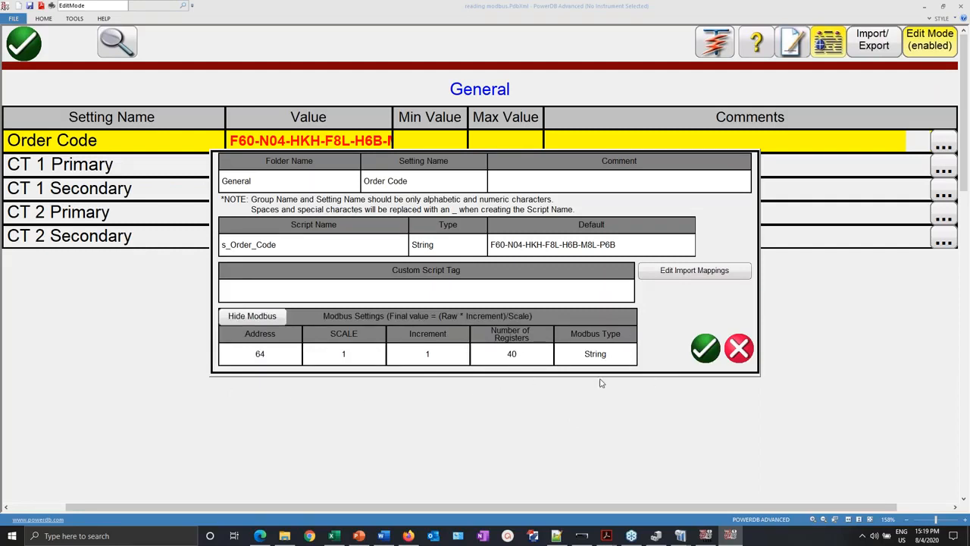
pyautogui.click(705, 348)
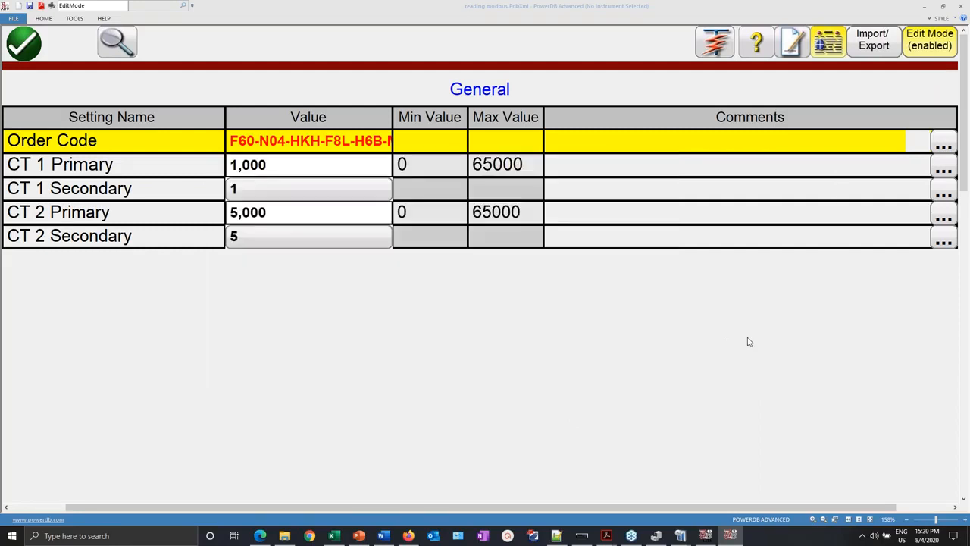
pyautogui.click(946, 191)
# - Review Modbus addresses of CT 1 Secondary (17,537) and CT 2 Primary (17,540), then exit the table
pyautogui.click(927, 123)
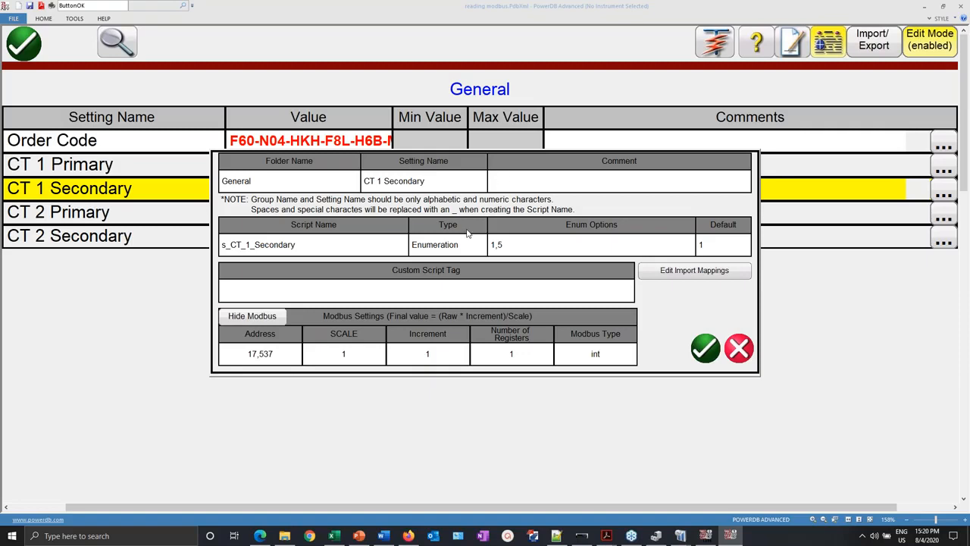
pyautogui.click(707, 350)
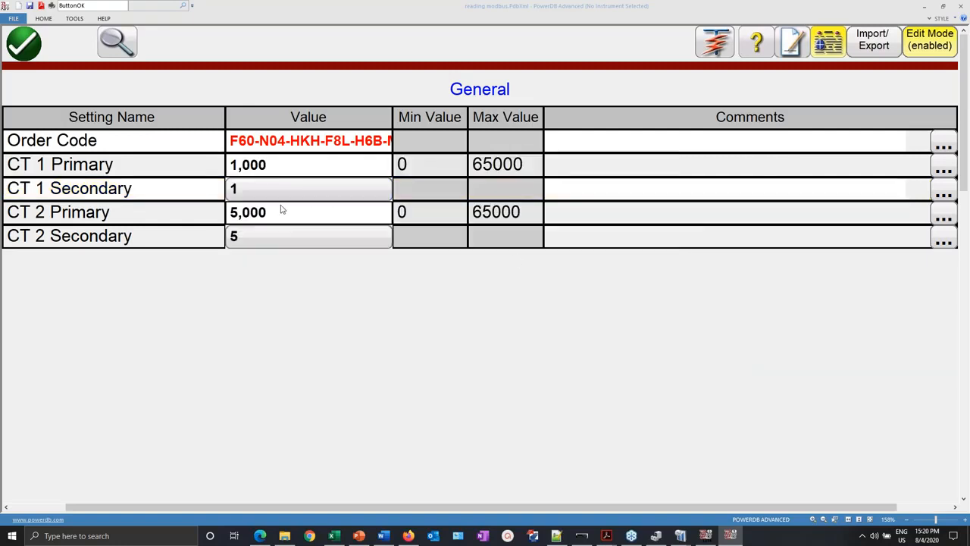
pyautogui.click(943, 218)
pyautogui.click(912, 143)
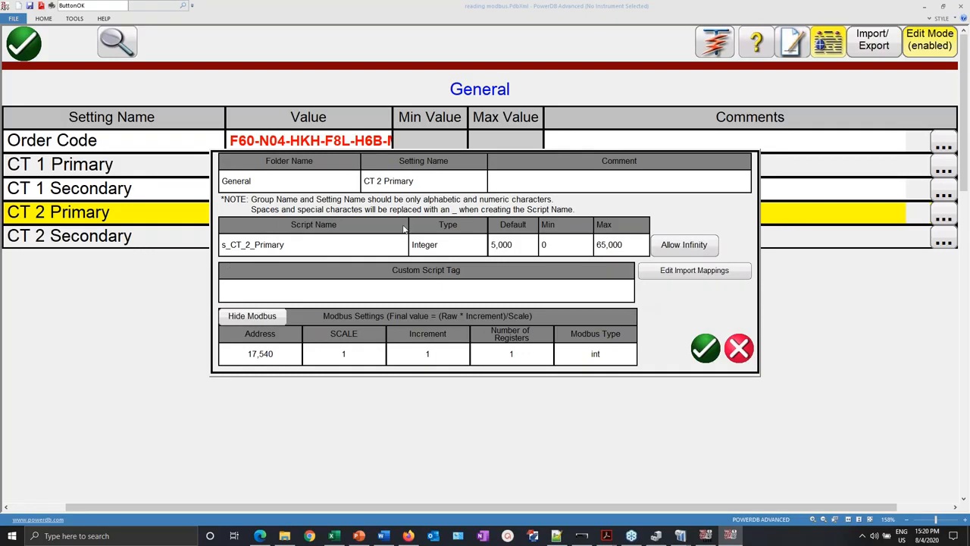
pyautogui.click(705, 348)
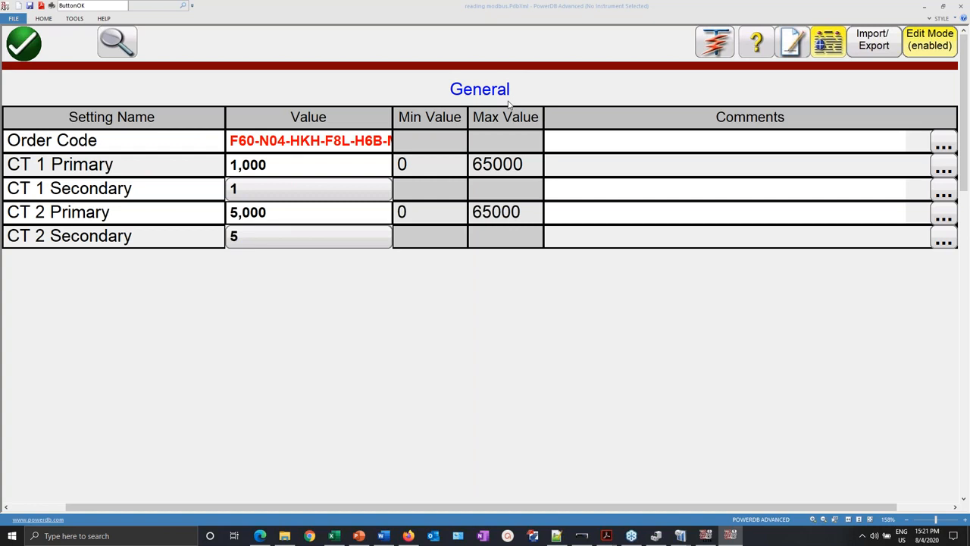
pyautogui.click(23, 43)
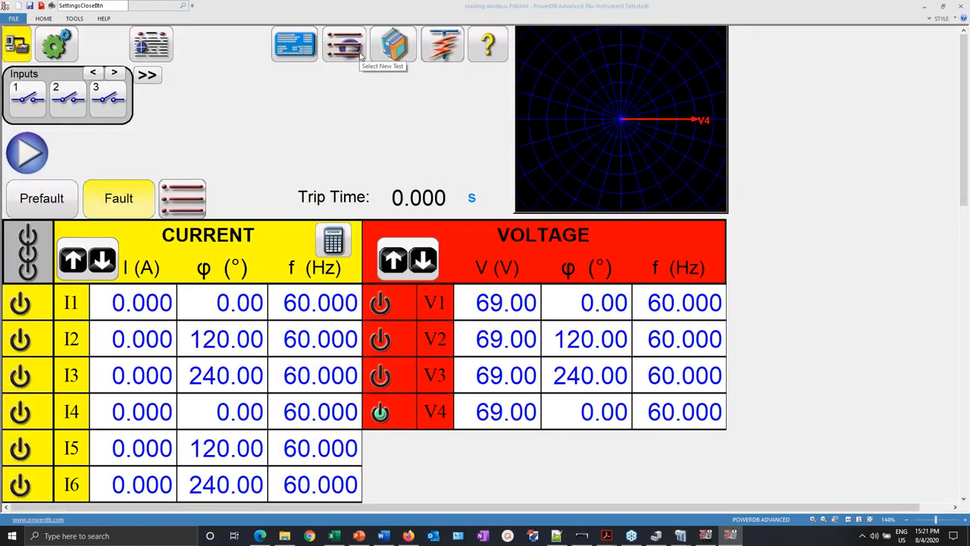
# - Close PowerDB Advanced, saving over the existing reading modbus.PdbXml file
pyautogui.click(277, 41)
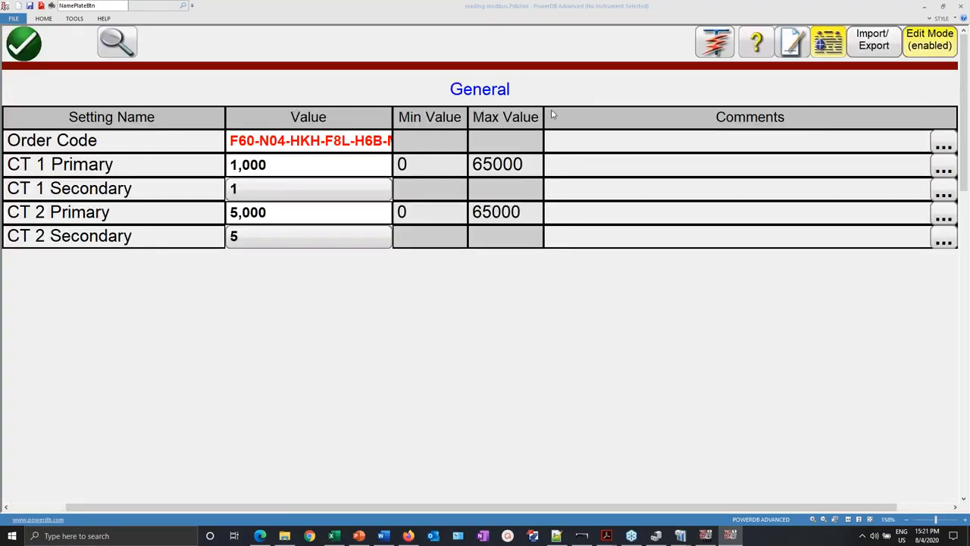
pyautogui.click(963, 7)
pyautogui.click(457, 297)
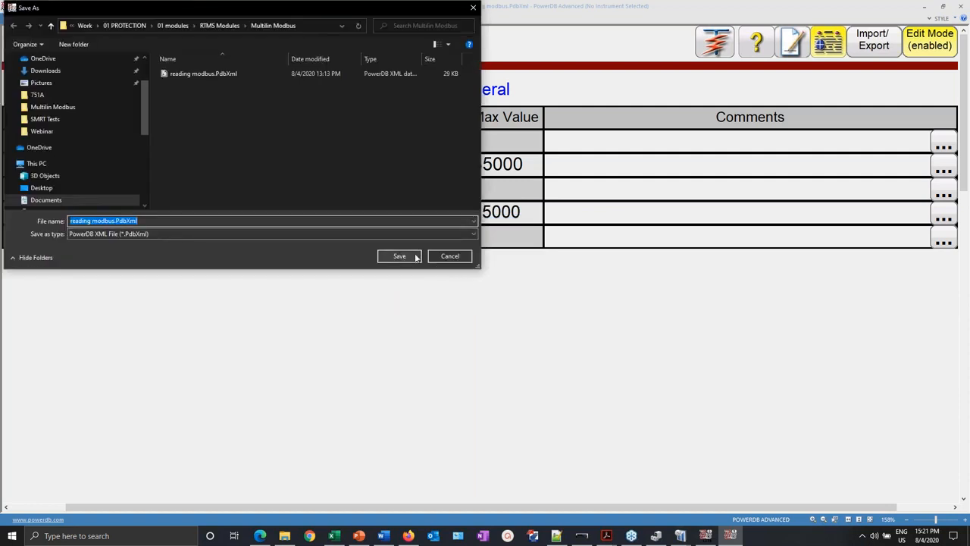
pyautogui.click(400, 257)
pyautogui.click(512, 271)
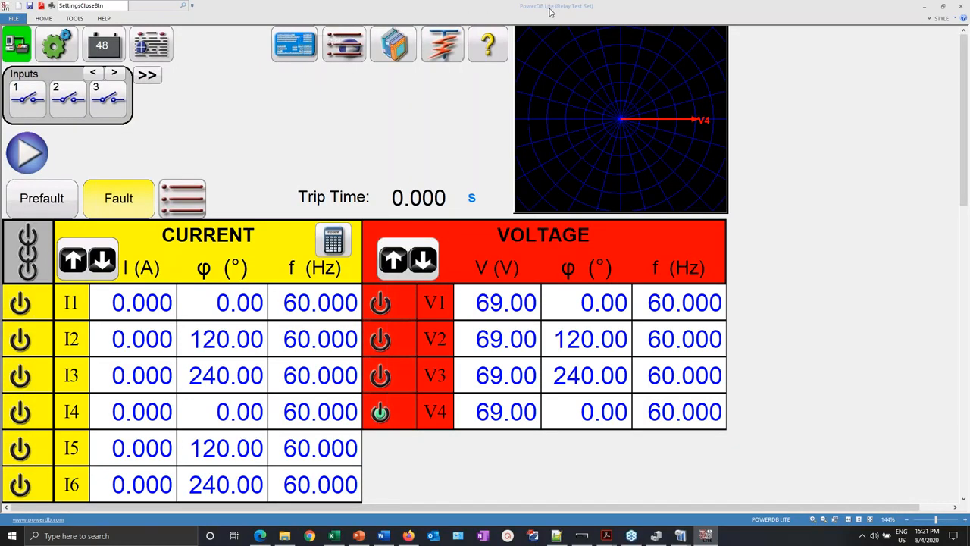
# - Close PowerDB Lite from the relay settings table, discarding unsaved changes
pyautogui.click(294, 45)
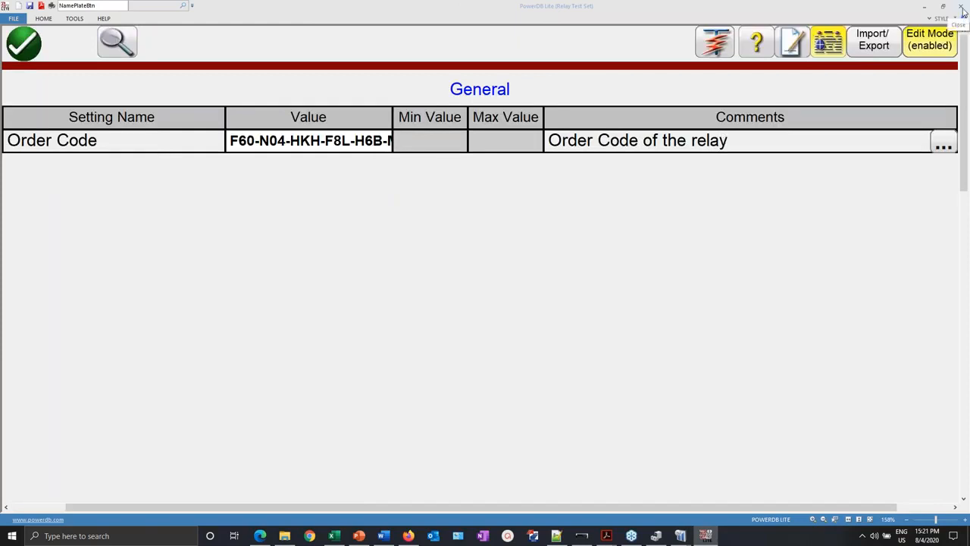
pyautogui.hotkey('alt', 'F4')
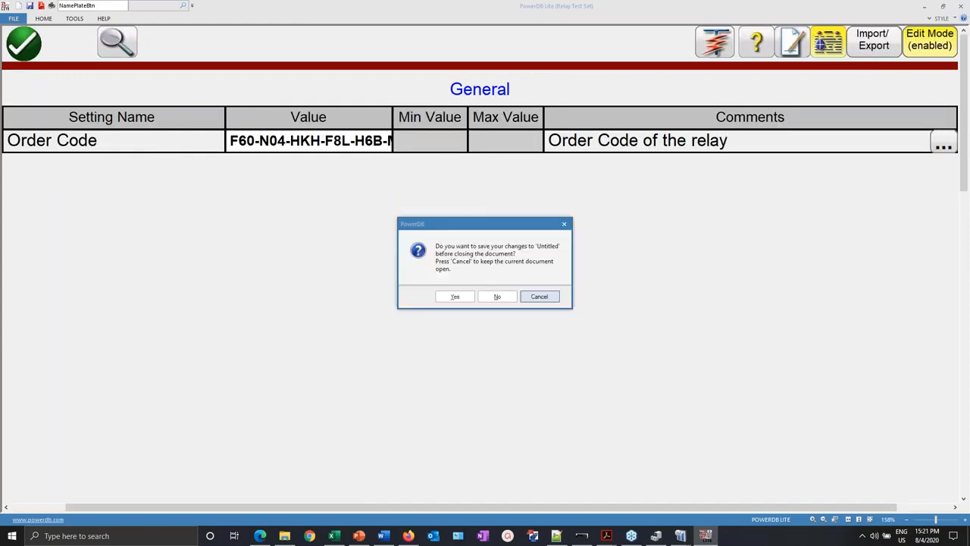
pyautogui.click(496, 297)
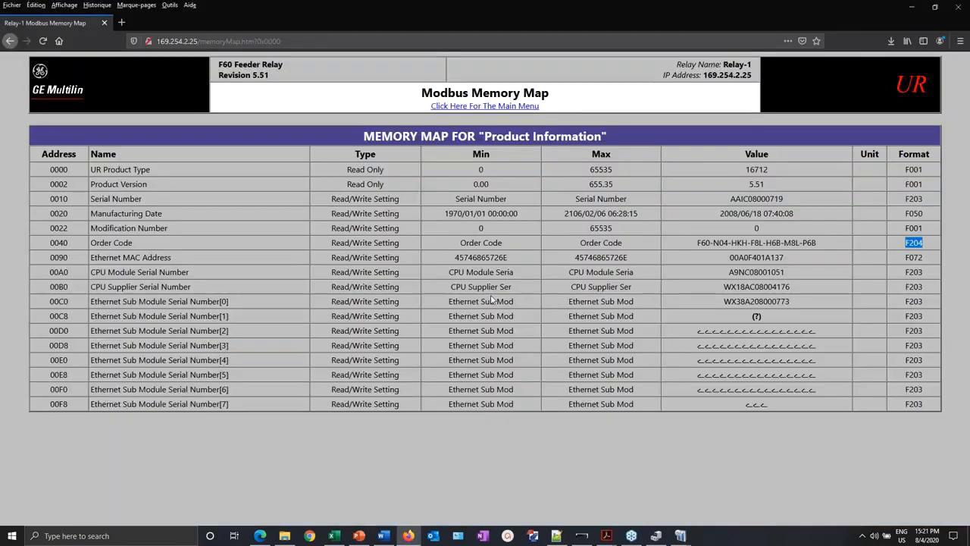
# - Close Firefox and minimize the Acrobat manual and Excel workbook
pyautogui.click(963, 6)
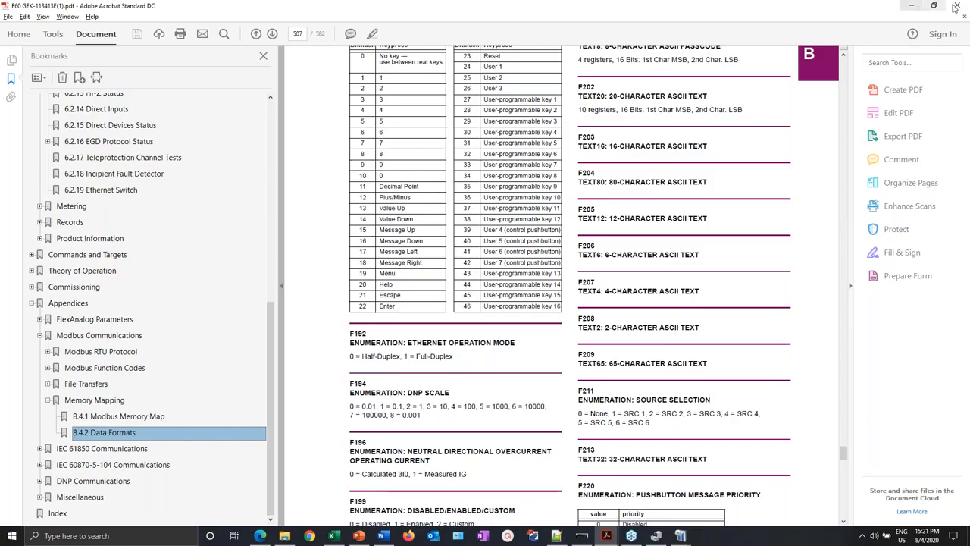
pyautogui.click(912, 6)
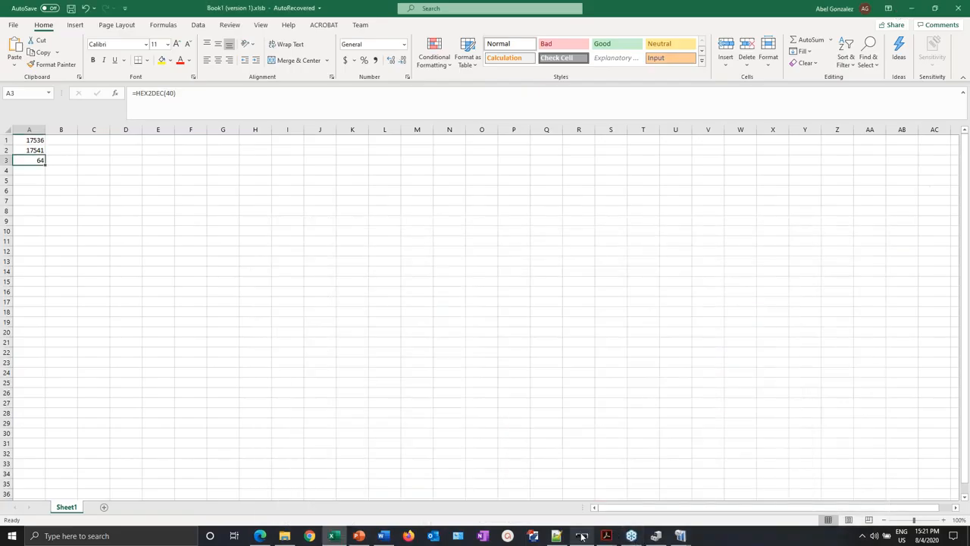
pyautogui.click(905, 6)
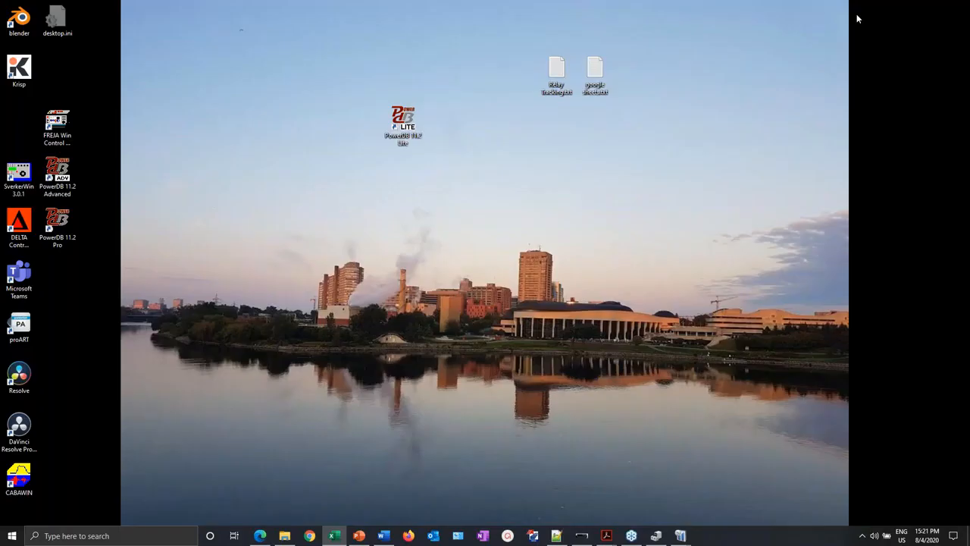
# - Relaunch PowerDB 11.2 Lite and connect to the SMRT-410D test set over Ethernet
pyautogui.doubleClick(405, 120)
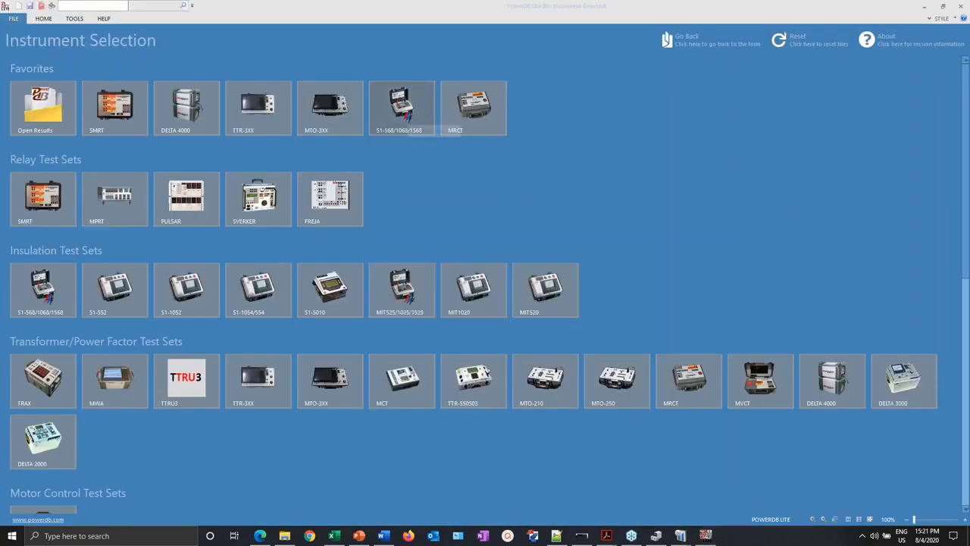
pyautogui.click(114, 107)
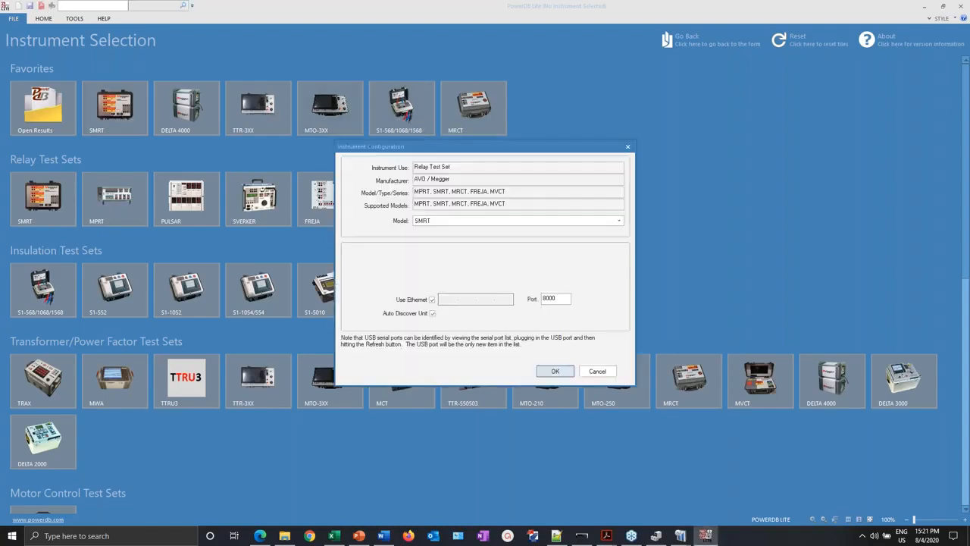
pyautogui.click(556, 371)
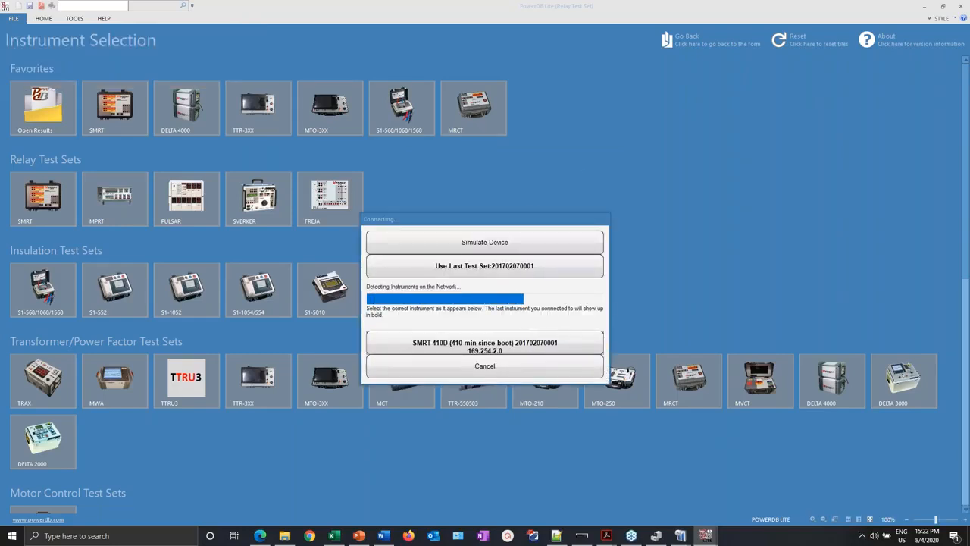
pyautogui.click(533, 339)
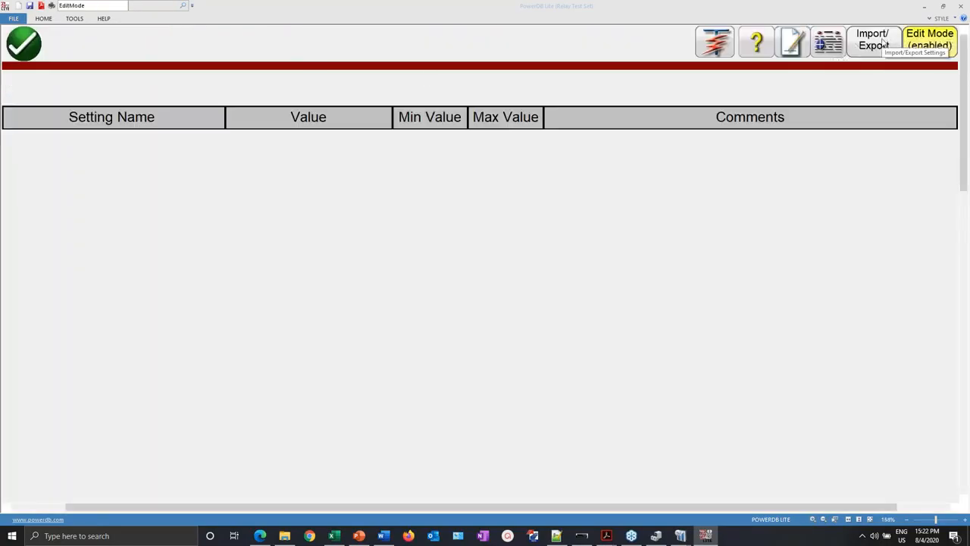
# - Import the SEL-751A settings from the RDB text file 751A\Set_1.txt
pyautogui.click(892, 34)
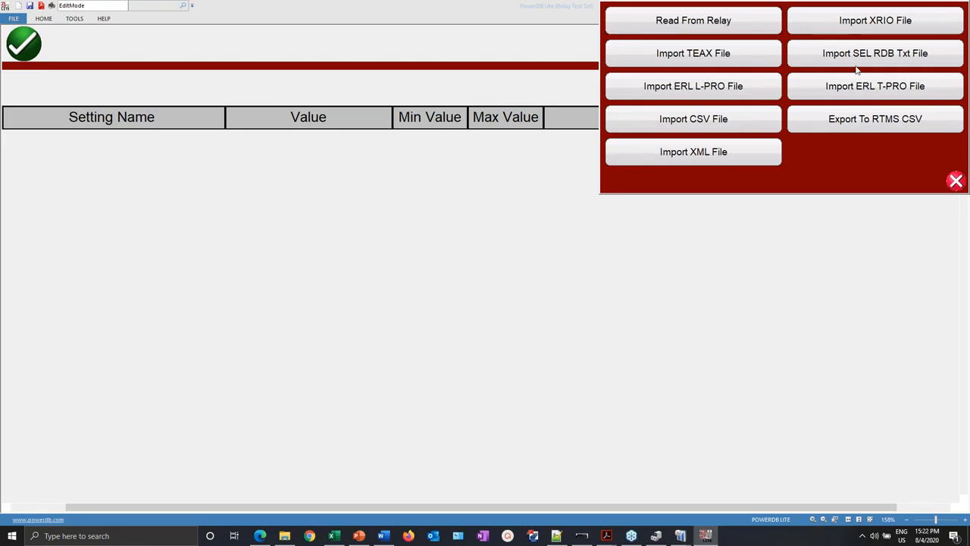
pyautogui.click(915, 60)
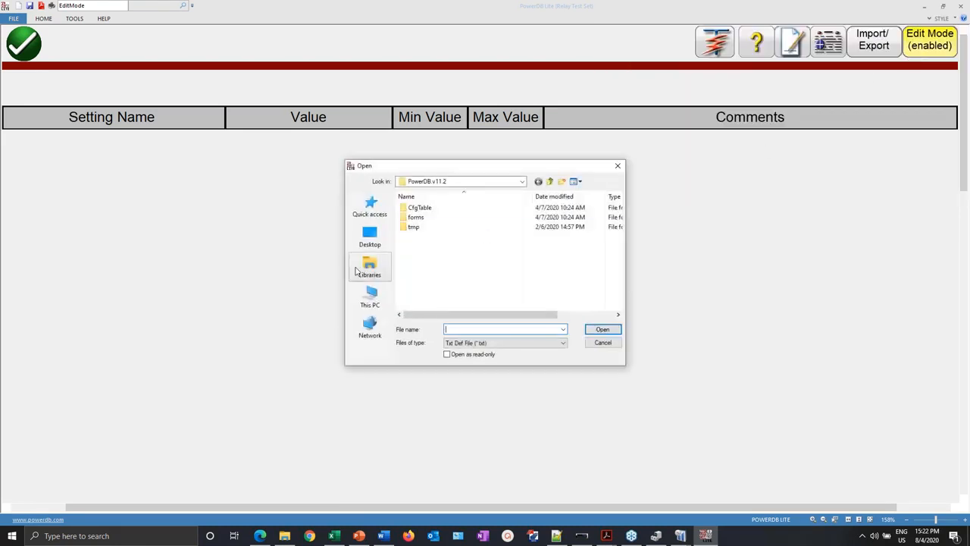
pyautogui.click(370, 276)
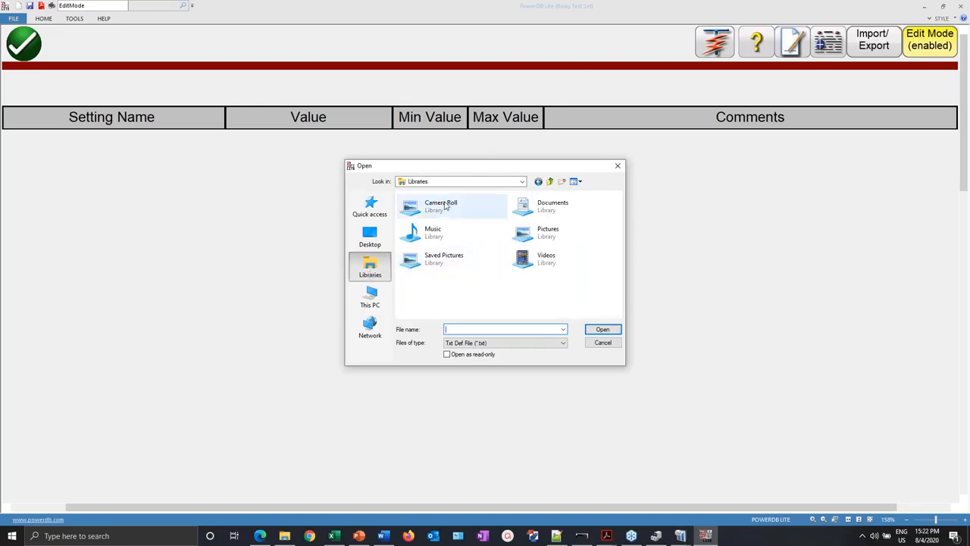
pyautogui.click(370, 208)
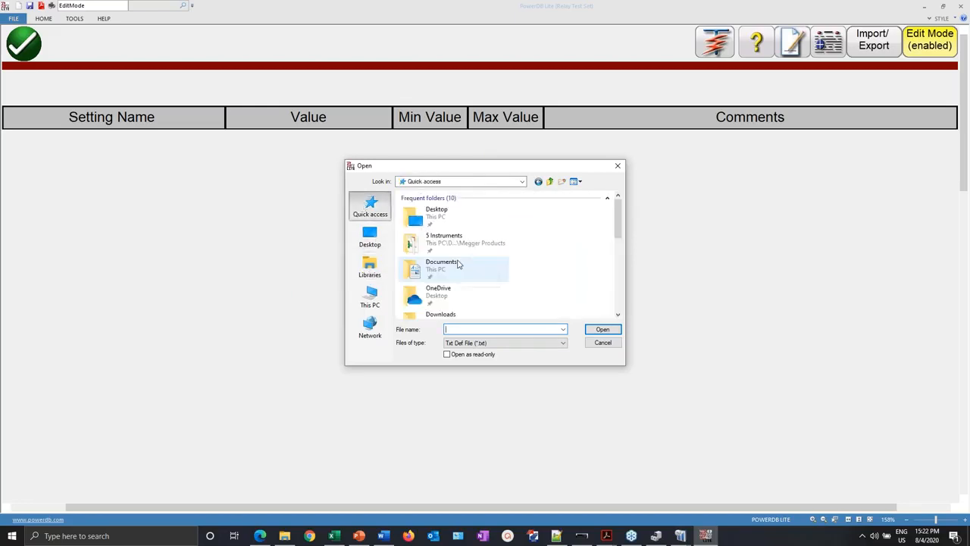
pyautogui.moveTo(618, 224); pyautogui.dragTo(620, 255)
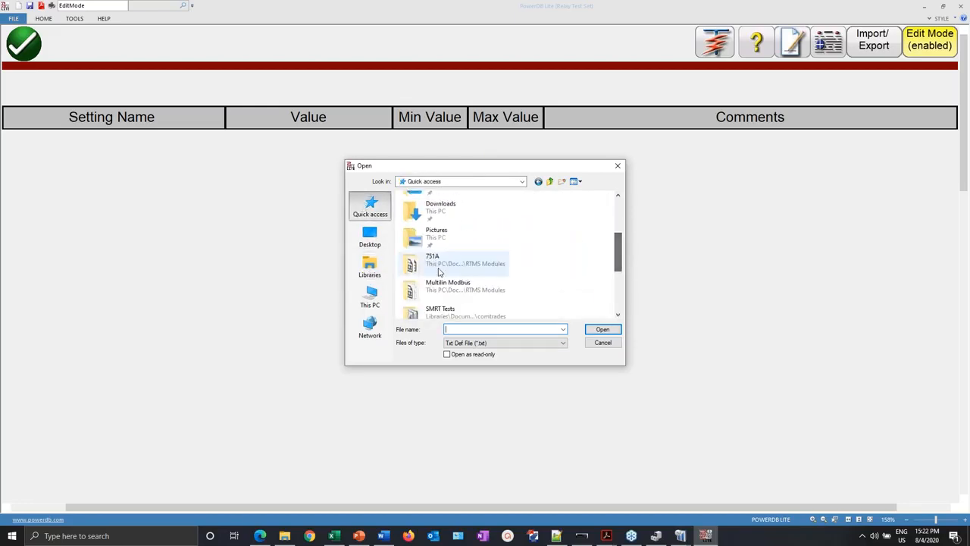
pyautogui.doubleClick(415, 266)
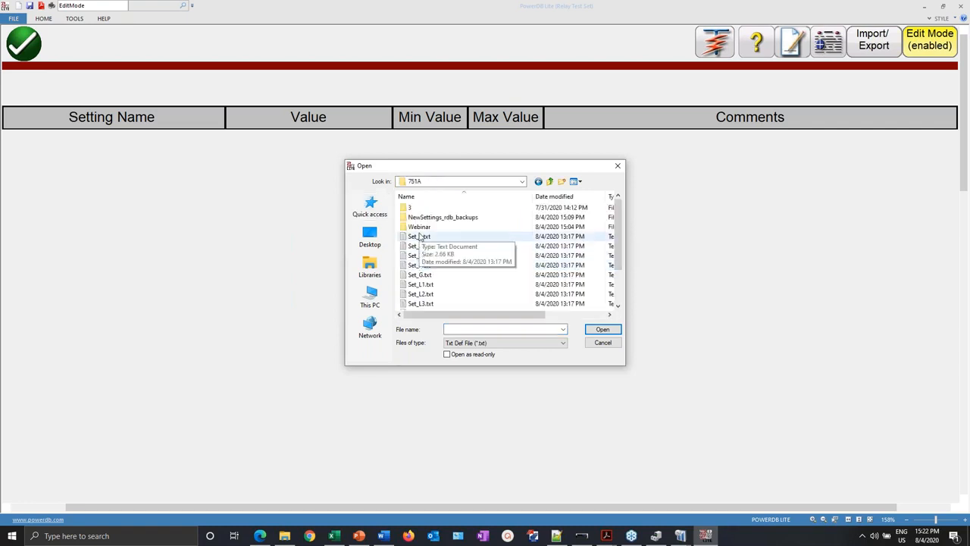
pyautogui.doubleClick(421, 236)
pyautogui.click(453, 281)
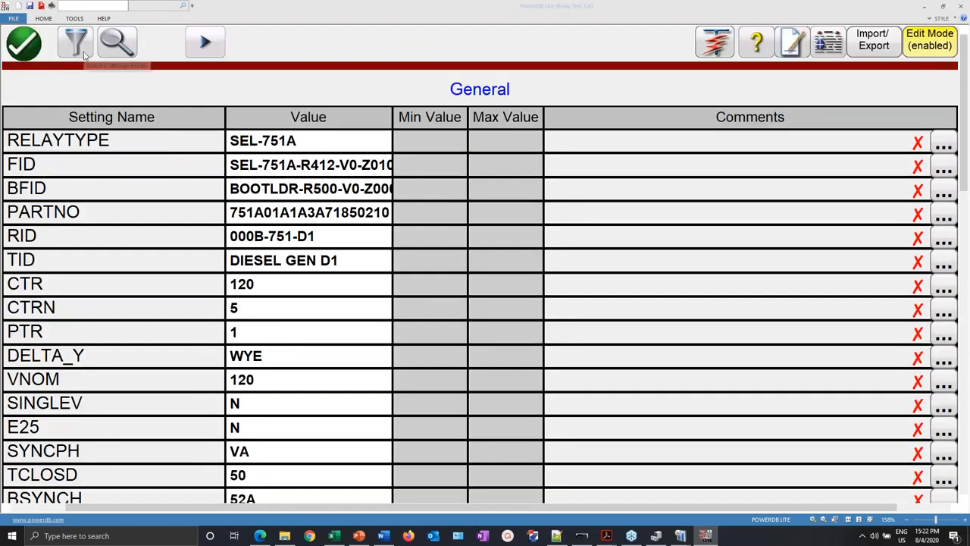
# - After reviewing the settings sections, export all active settings to RTMS CSV as RTMSEx751Afweb456.csv
pyautogui.click(84, 53)
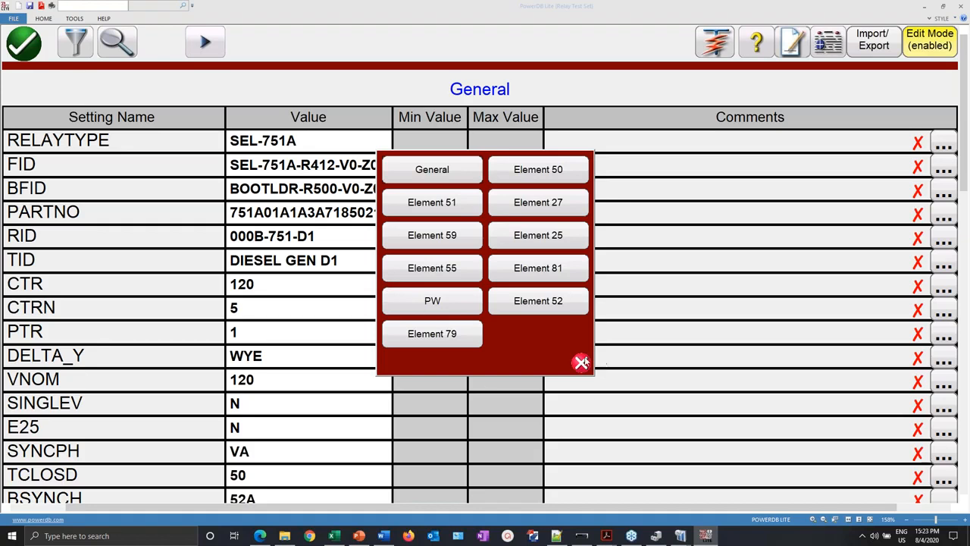
pyautogui.click(582, 362)
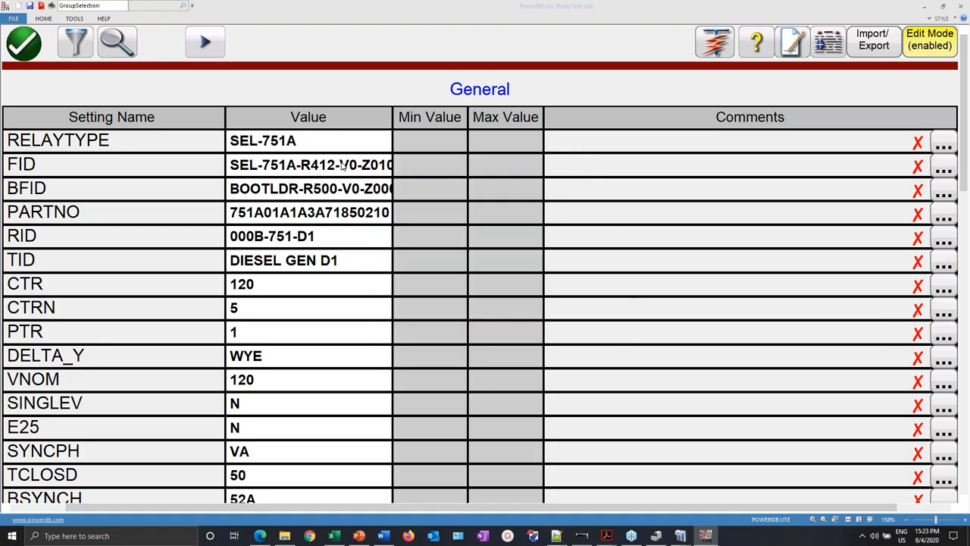
pyautogui.click(889, 52)
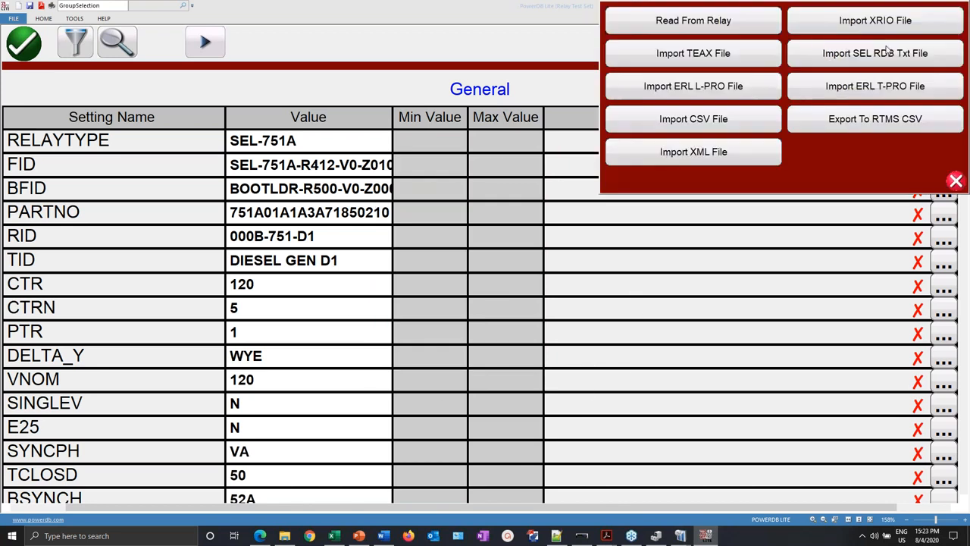
pyautogui.click(878, 125)
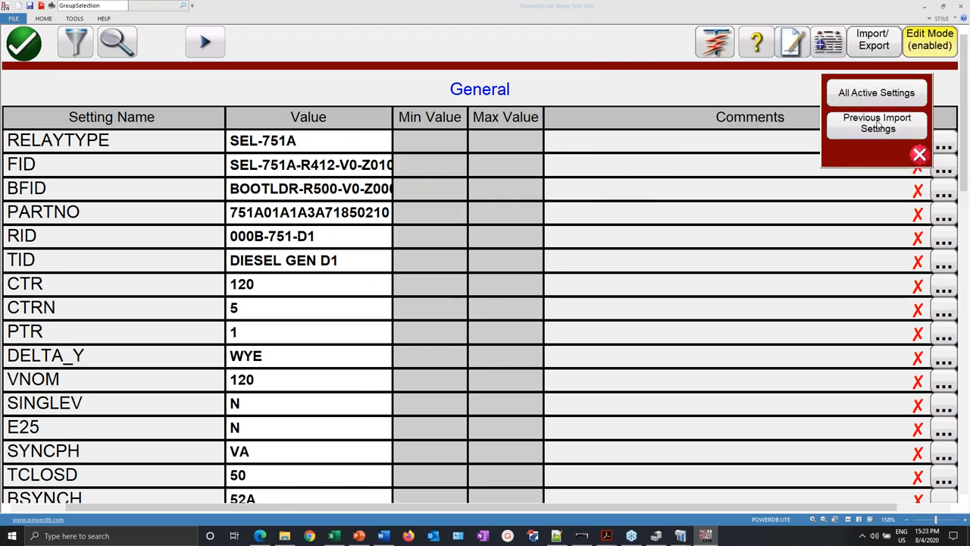
pyautogui.click(889, 95)
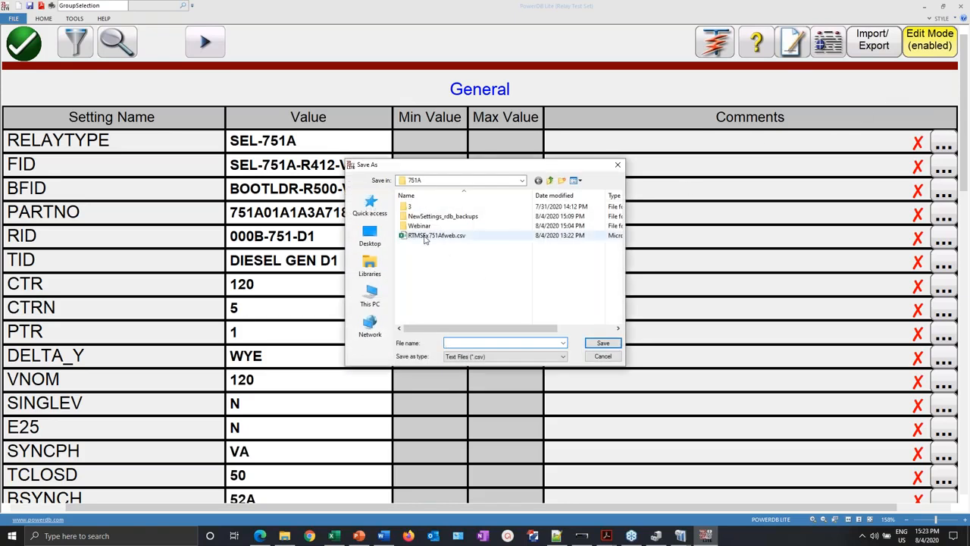
pyautogui.click(451, 237)
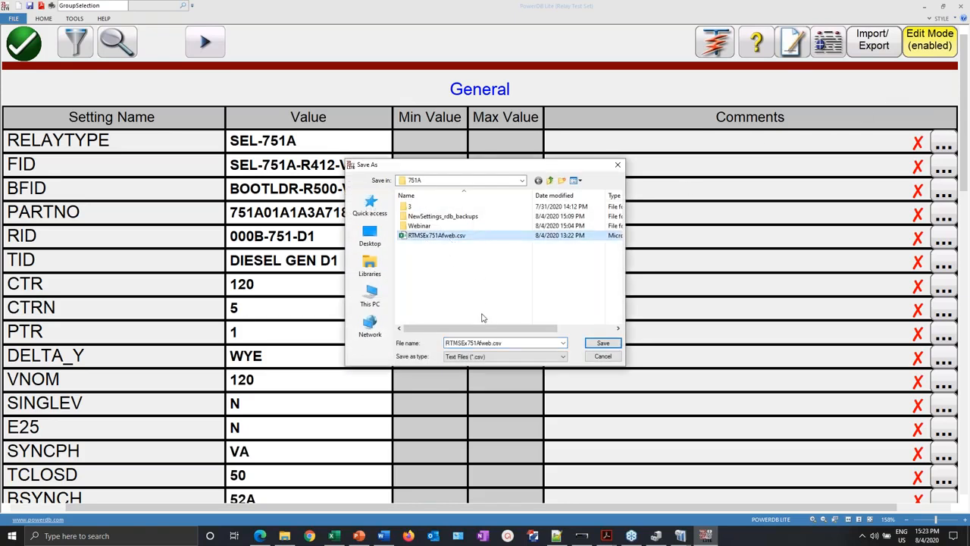
pyautogui.click(489, 345)
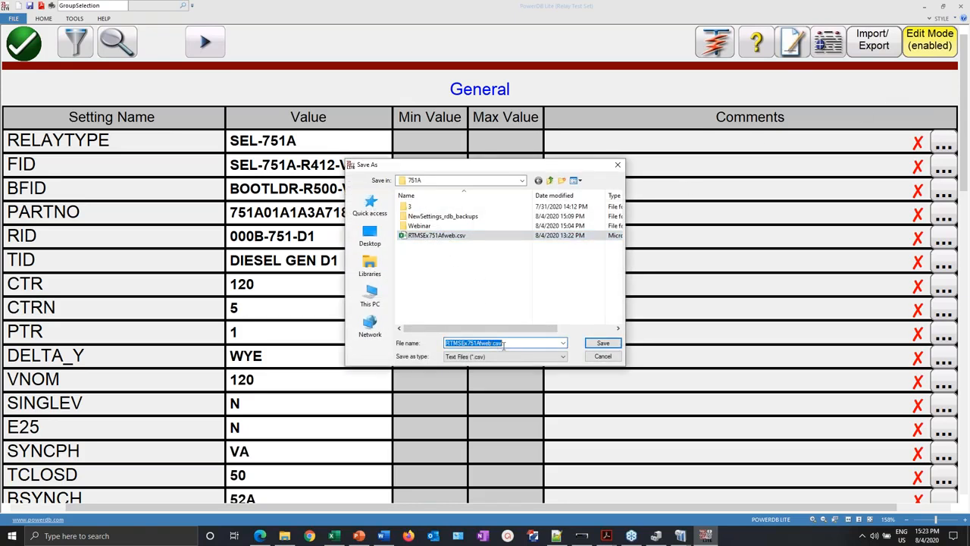
pyautogui.click(492, 344)
pyautogui.write('$%^')
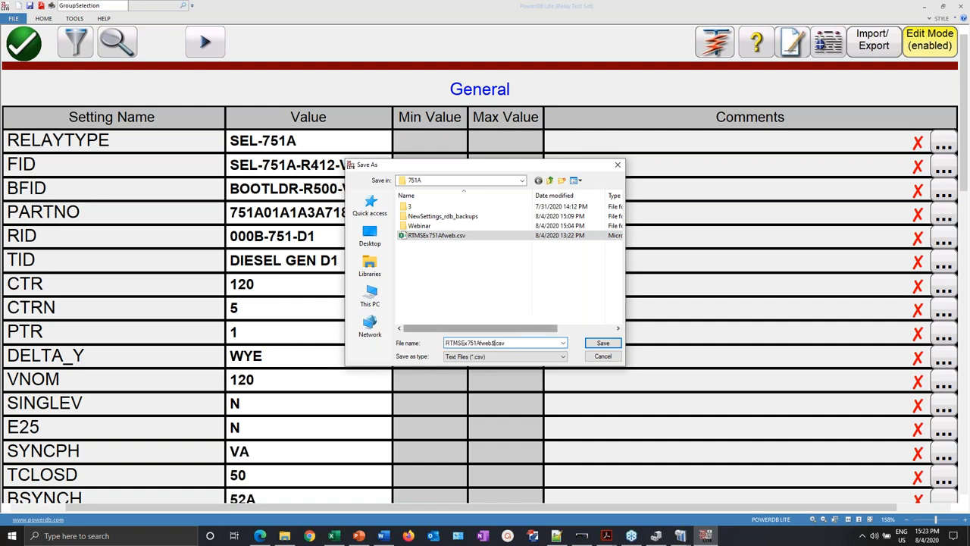
pyautogui.press('BackSpace')
pyautogui.press('BackSpace')
pyautogui.press('BackSpace')
# - Save the export as RTMSEx751Afweb456.csv, look over the table, then close the settings table
pyautogui.write('456')
pyautogui.click(610, 342)
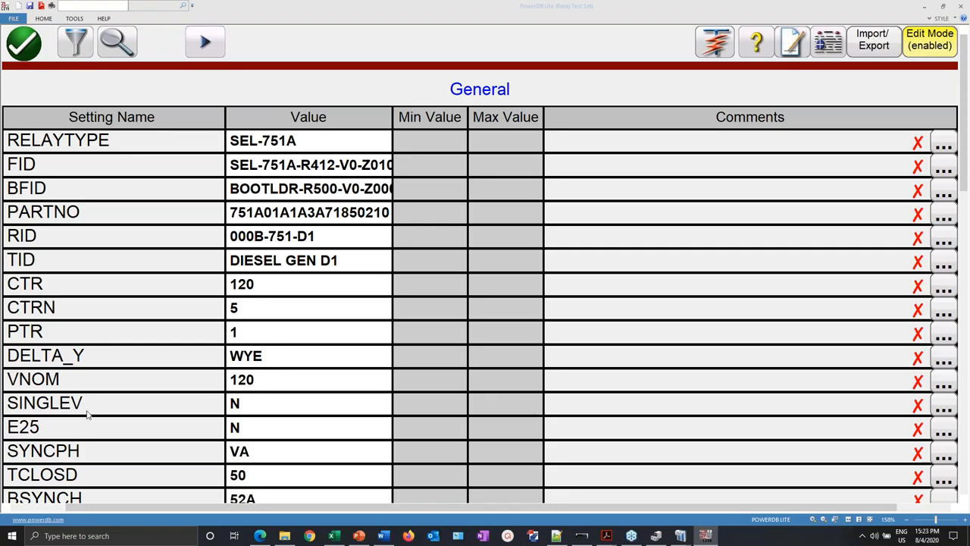
pyautogui.scroll(-5, 346, 325)
pyautogui.scroll(5, 346, 324)
pyautogui.click(37, 44)
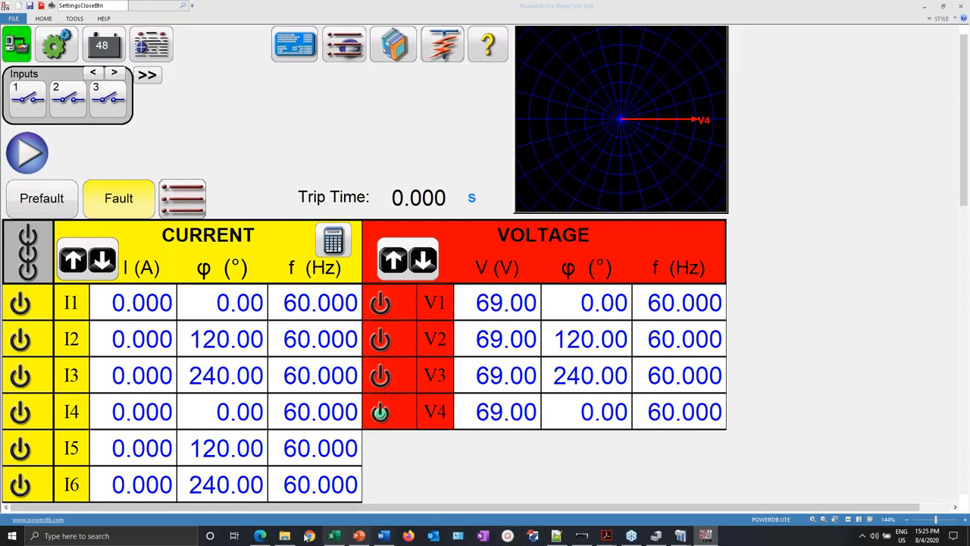
# - Bring the 'Extra Power Point Slides' presentation back to the front from the manual test screen
pyautogui.click(358, 537)
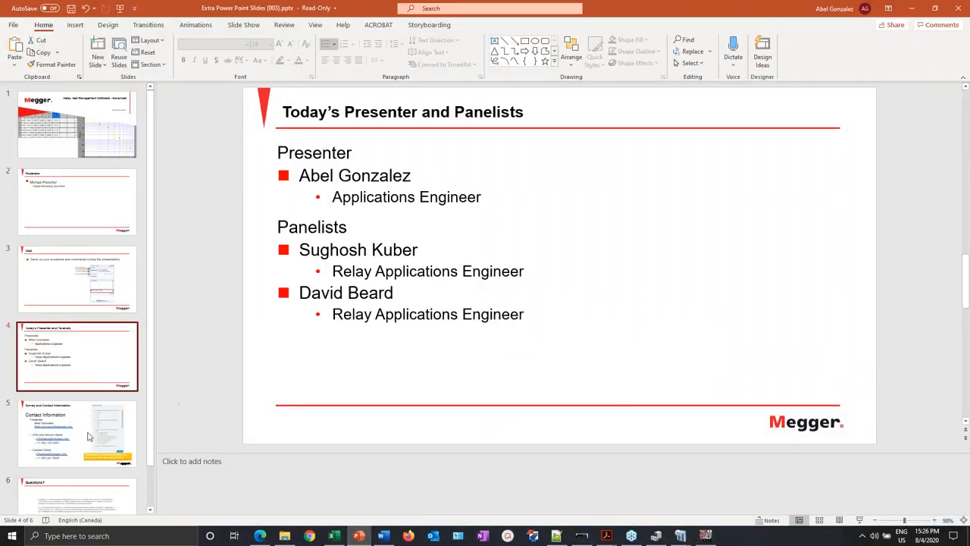
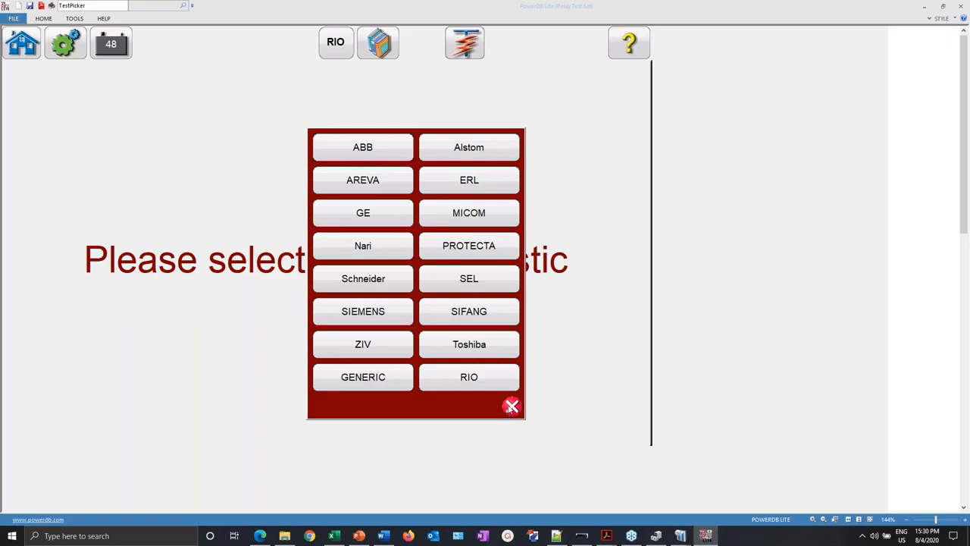
# - Load the generic MHO distance characteristic, accept its zone settings, and return to the manual test screen
pyautogui.click(397, 383)
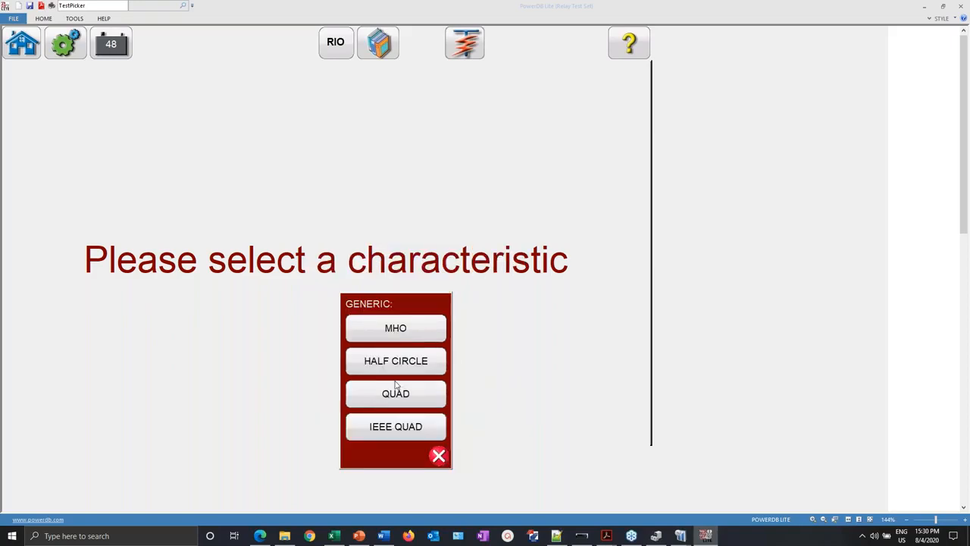
pyautogui.click(395, 336)
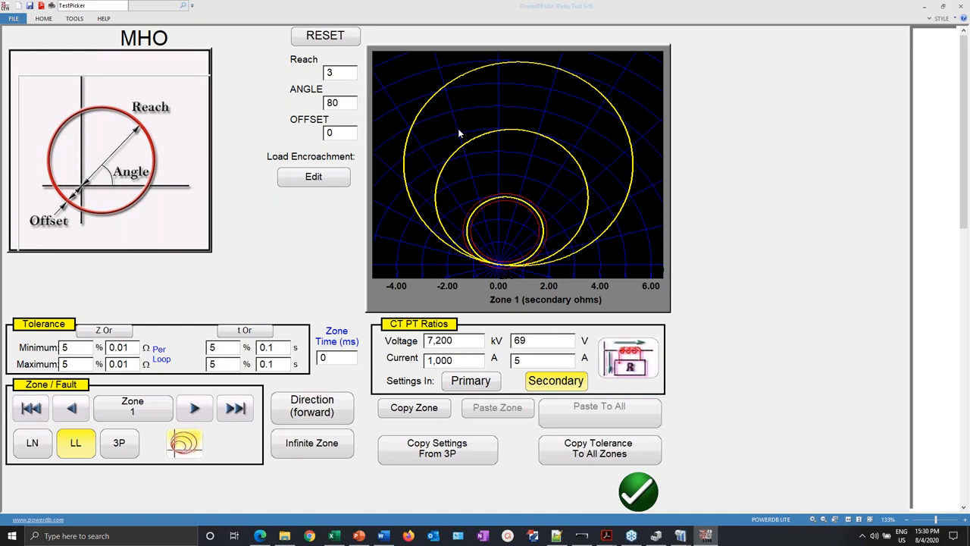
pyautogui.click(642, 499)
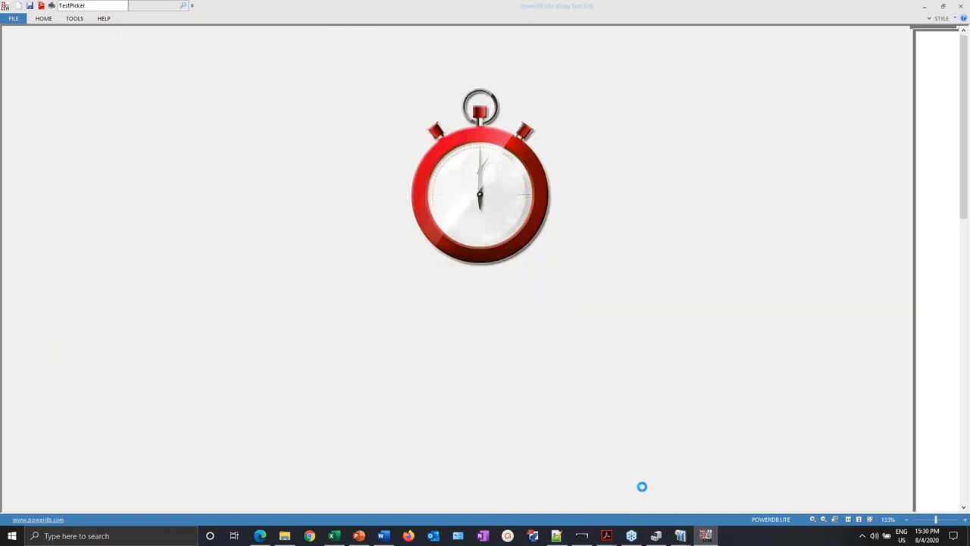
pyautogui.click(646, 48)
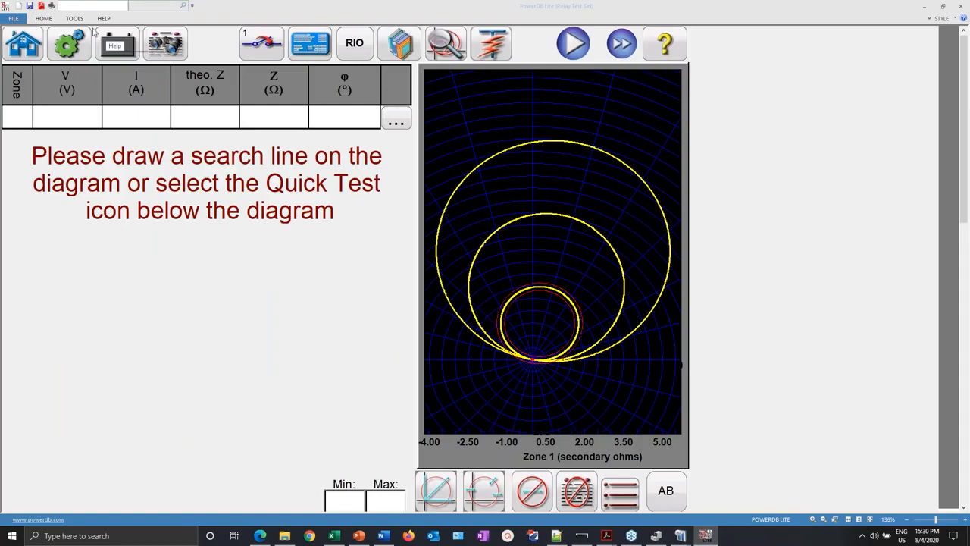
pyautogui.click(26, 43)
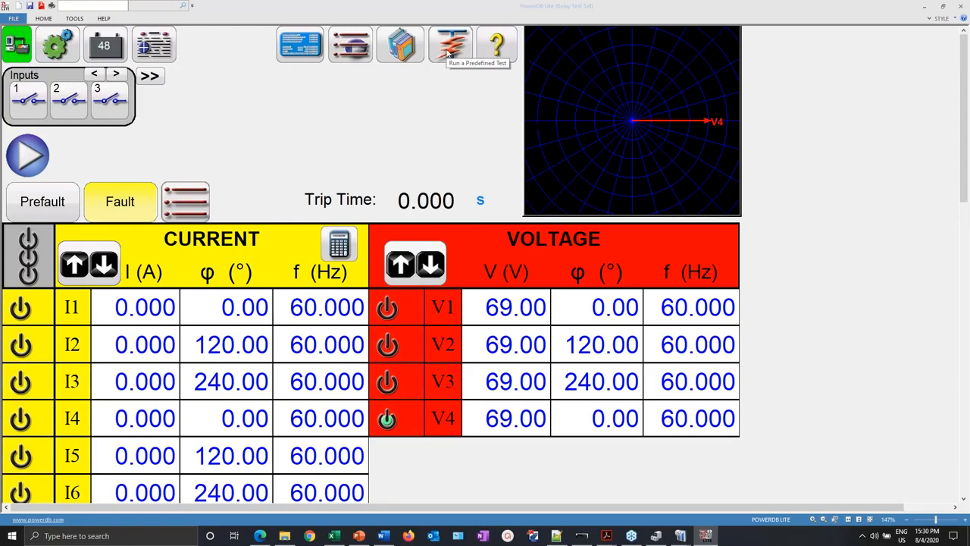
pyautogui.click(11, 18)
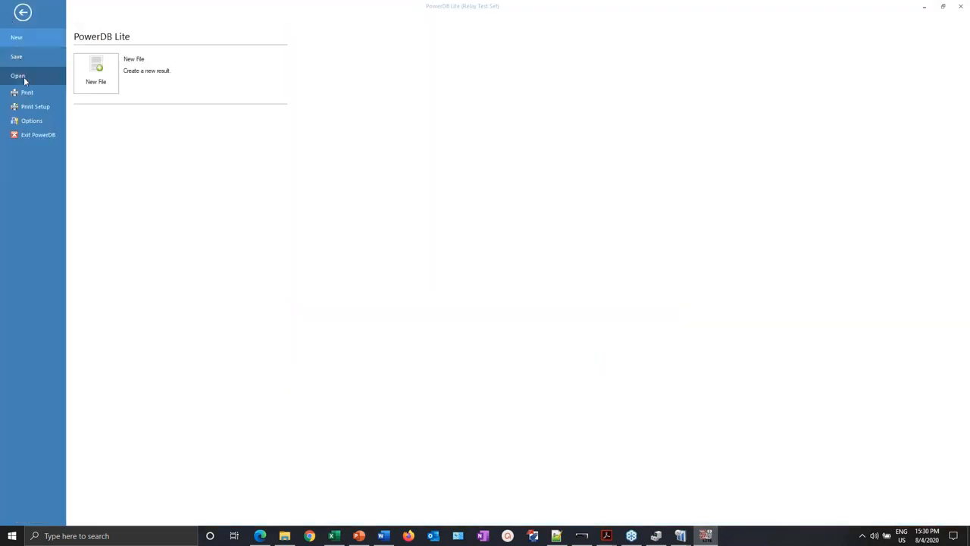
pyautogui.click(23, 76)
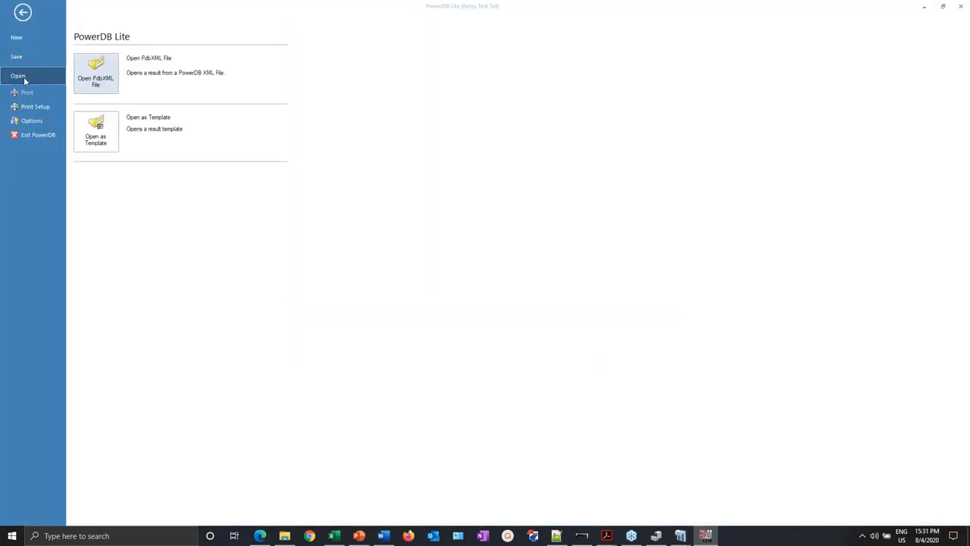
pyautogui.click(95, 79)
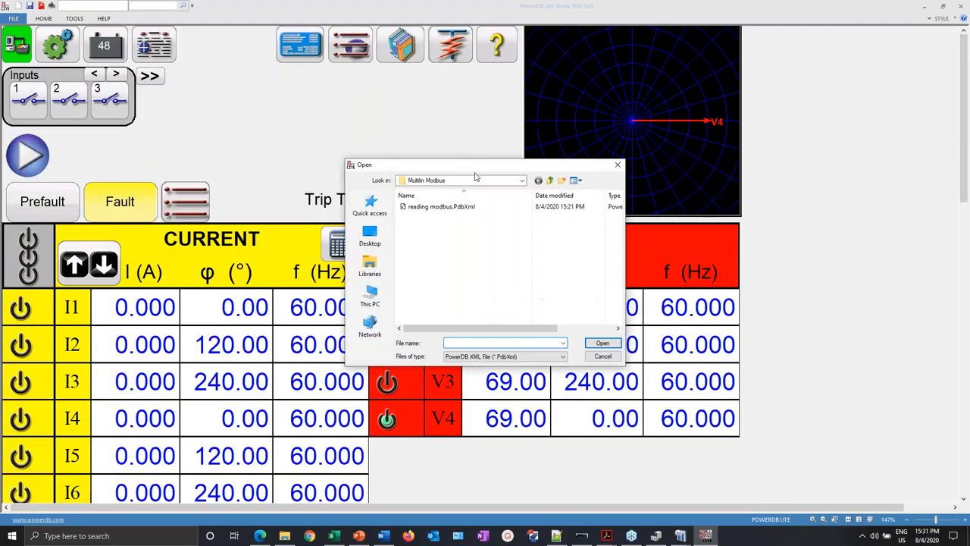
pyautogui.click(554, 181)
pyautogui.doubleClick(426, 207)
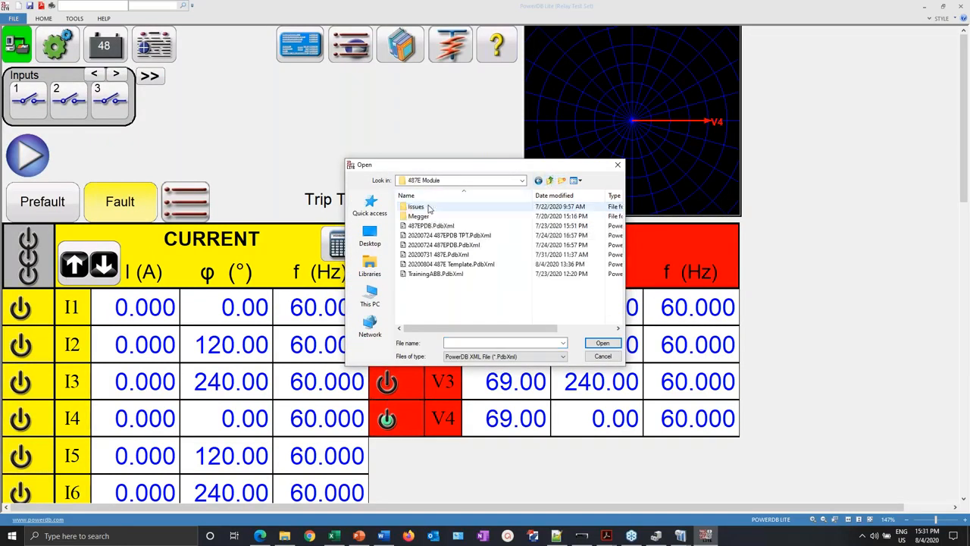
pyautogui.doubleClick(458, 256)
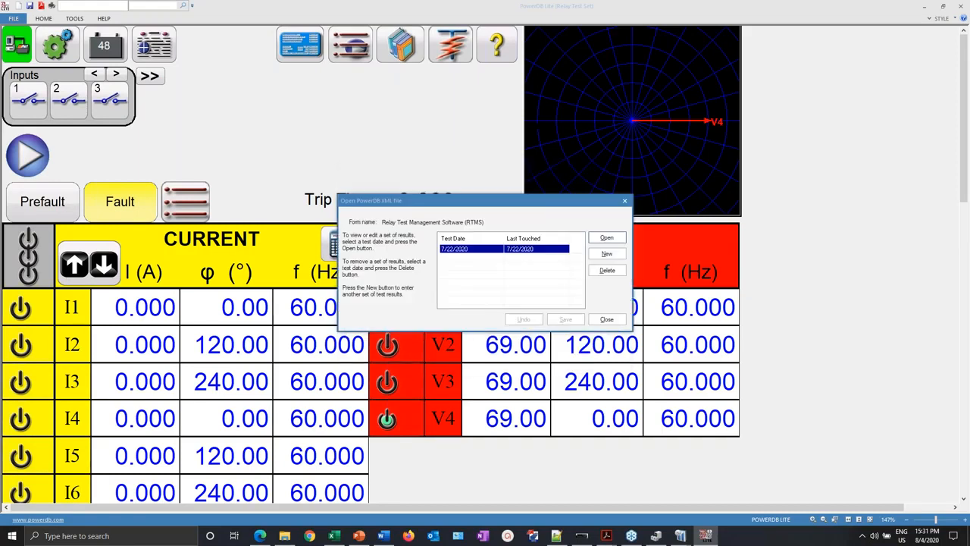
pyautogui.click(622, 240)
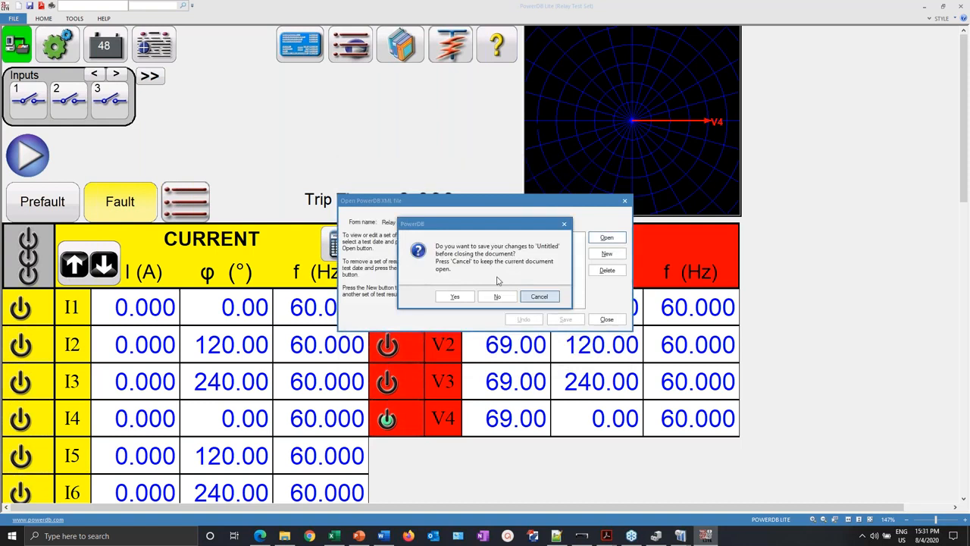
pyautogui.click(497, 297)
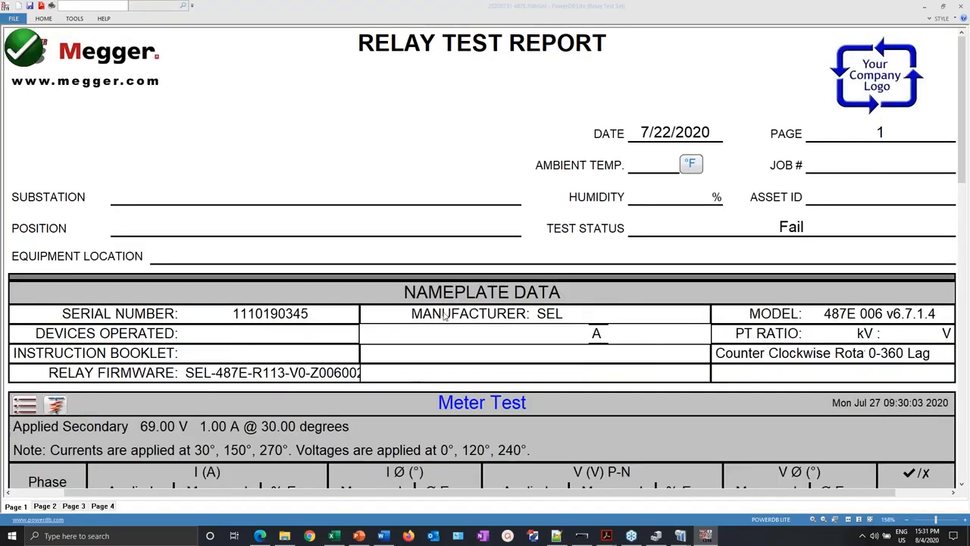
# - Look at the Overcurrent > Phase Pickup test without running it, then switch to the test control screen
pyautogui.scroll(-20, 443, 316)
pyautogui.scroll(12, 392, 301)
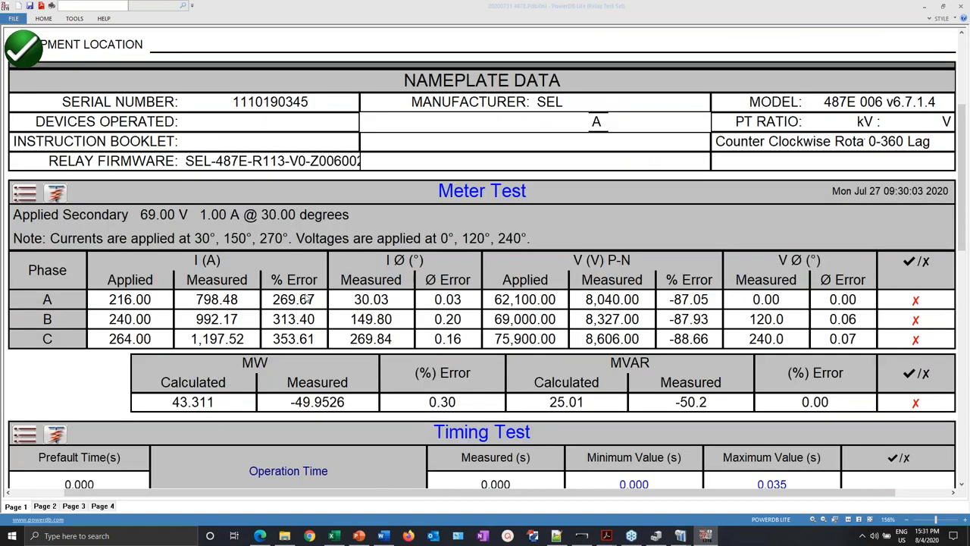
pyautogui.click(59, 187)
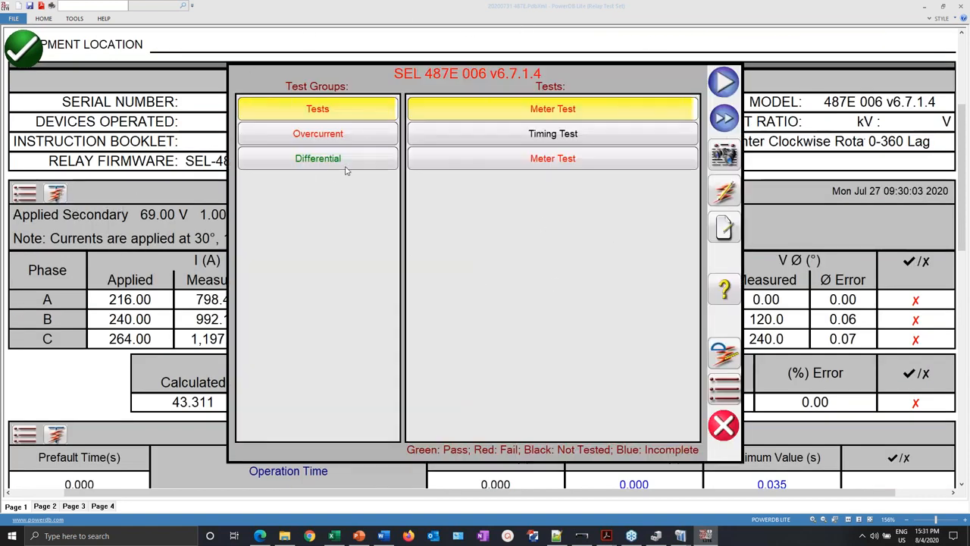
pyautogui.click(339, 137)
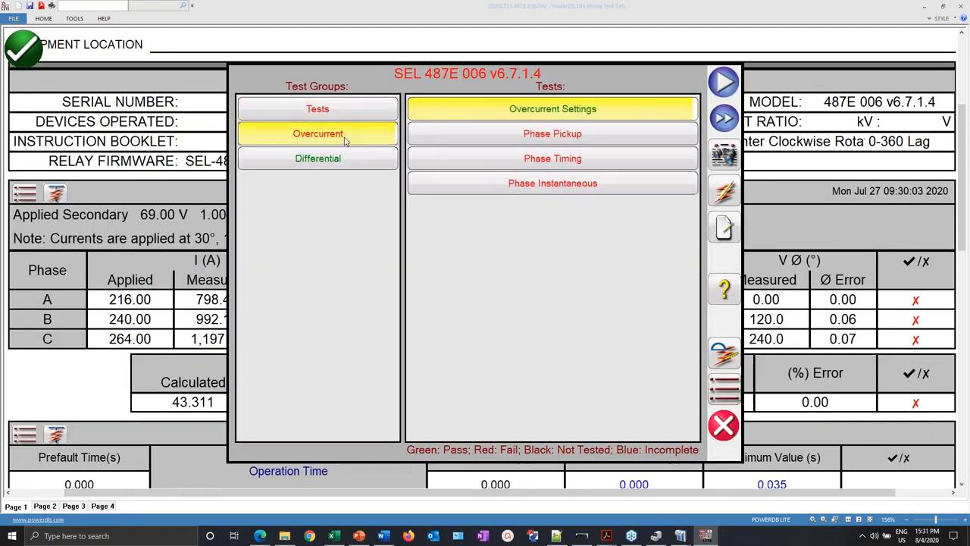
pyautogui.click(577, 137)
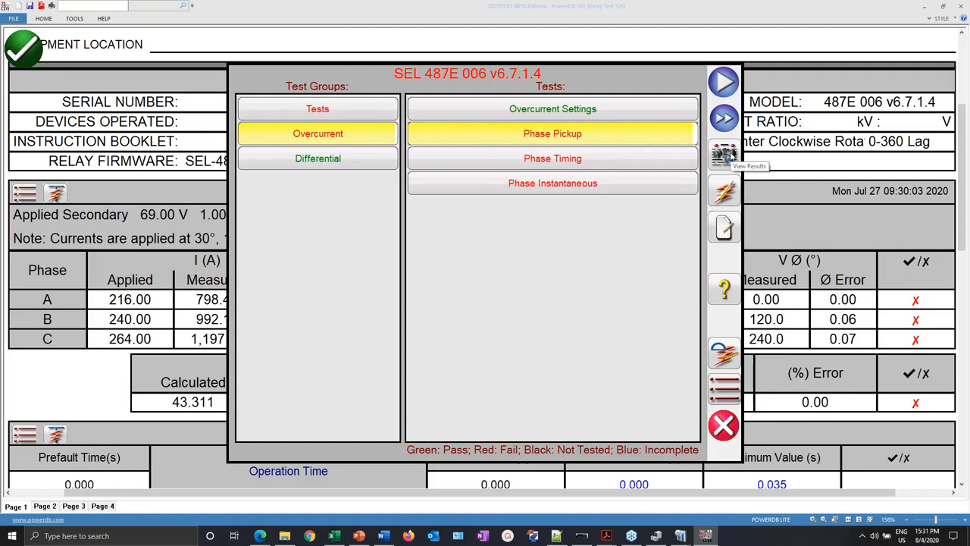
pyautogui.click(723, 423)
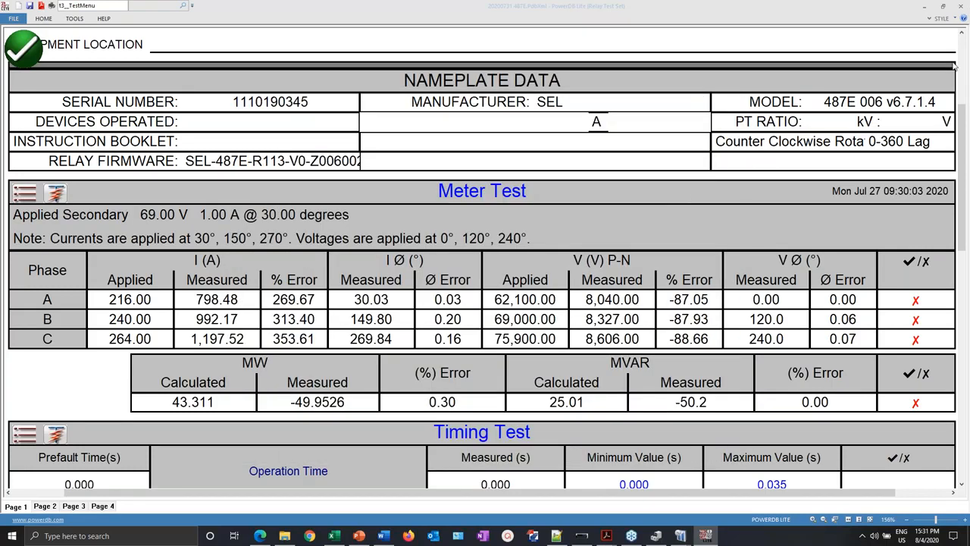
pyautogui.moveTo(962, 127); pyautogui.dragTo(965, 57)
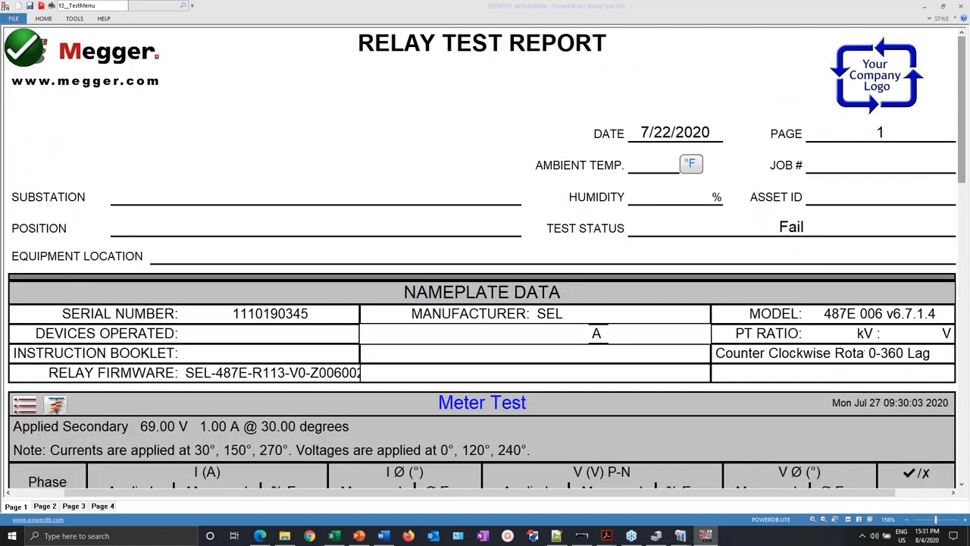
pyautogui.click(27, 47)
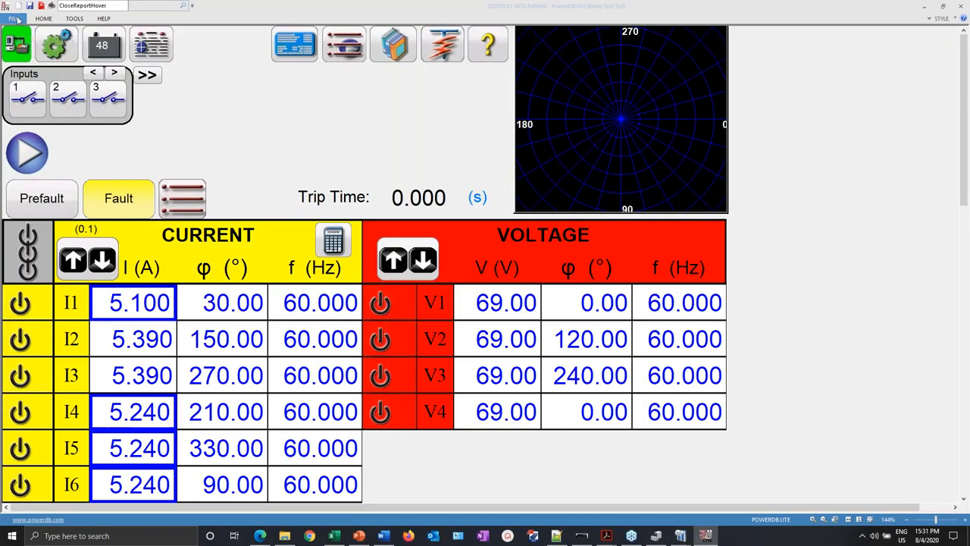
# - Begin saving the results under a new name, then cancel the Save As dialog
pyautogui.click(13, 18)
pyautogui.click(19, 58)
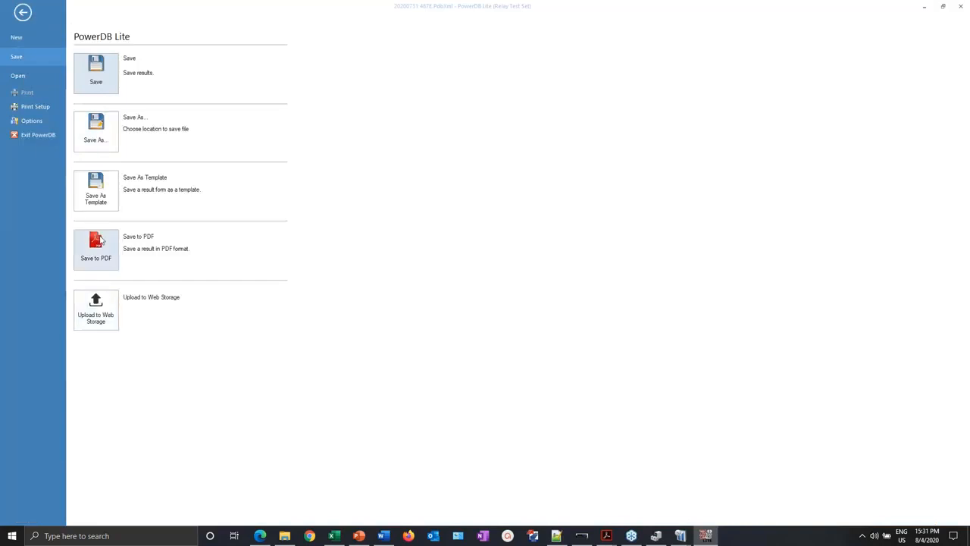
pyautogui.click(96, 189)
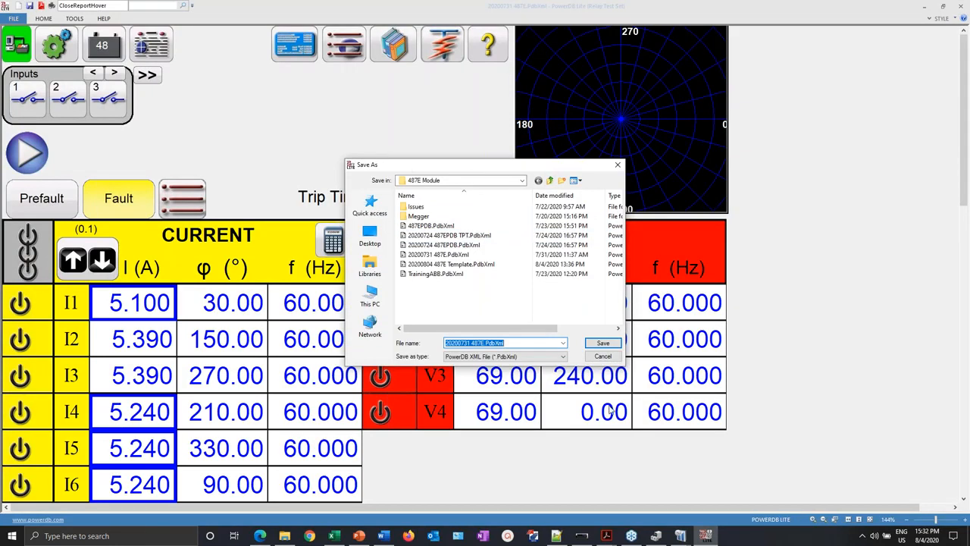
pyautogui.click(616, 360)
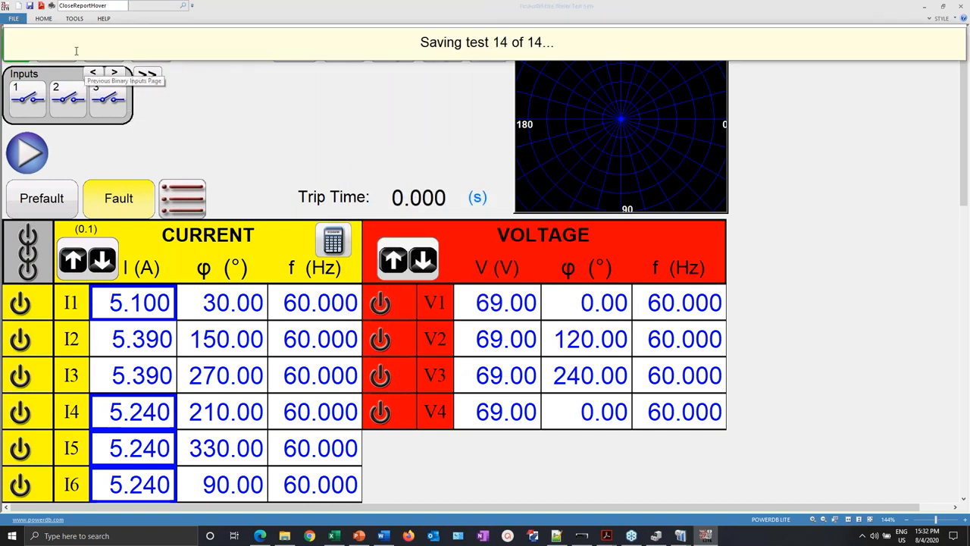
# - Begin saving the results form as a template, cancel, and open the relay module's test list
pyautogui.click(14, 19)
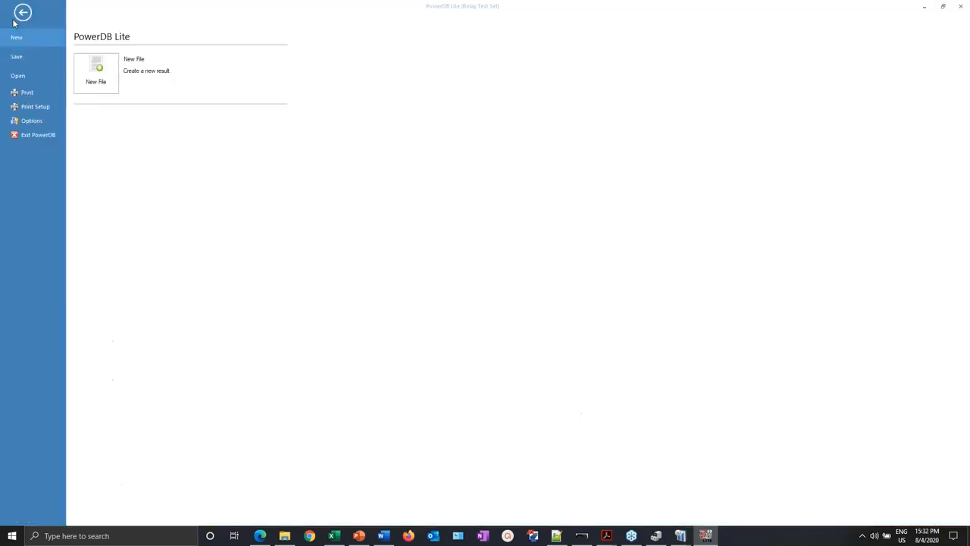
pyautogui.click(15, 58)
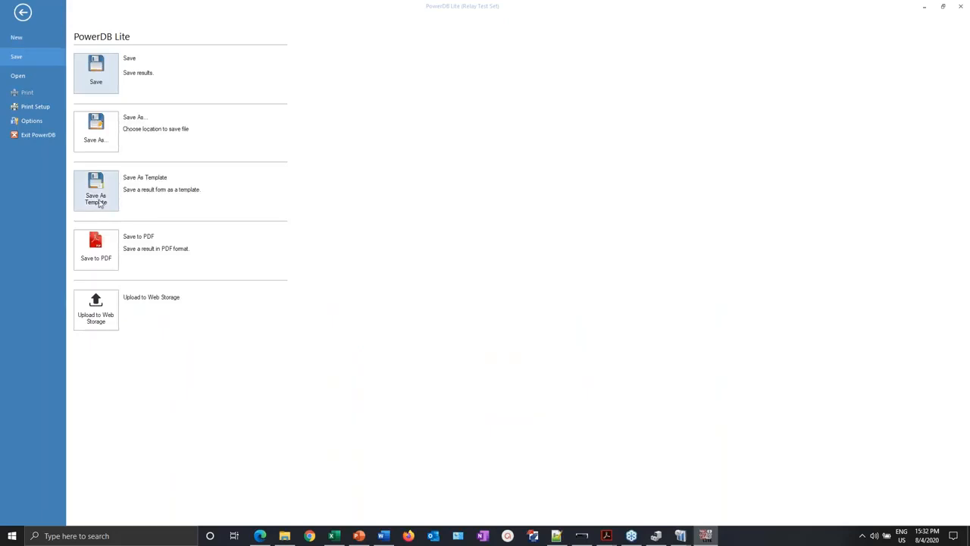
pyautogui.click(102, 129)
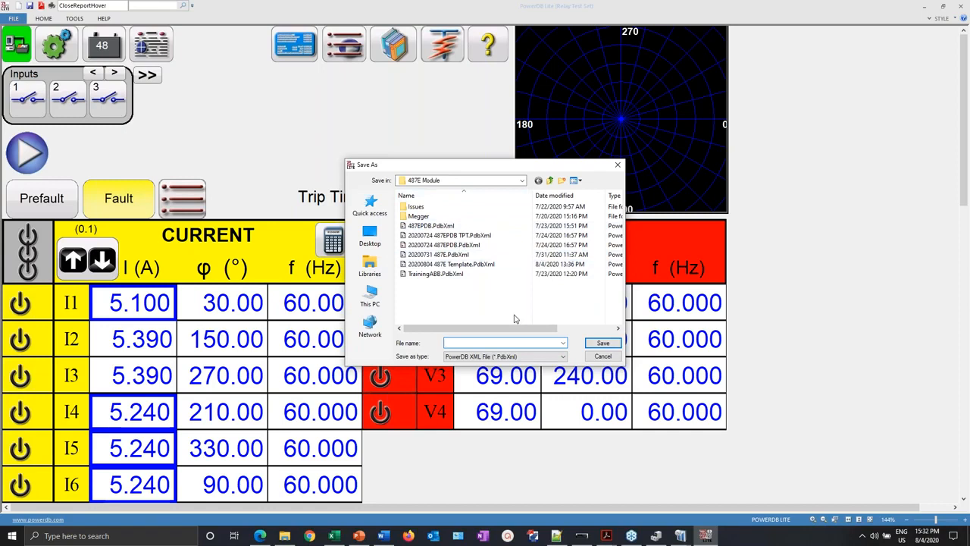
pyautogui.click(603, 357)
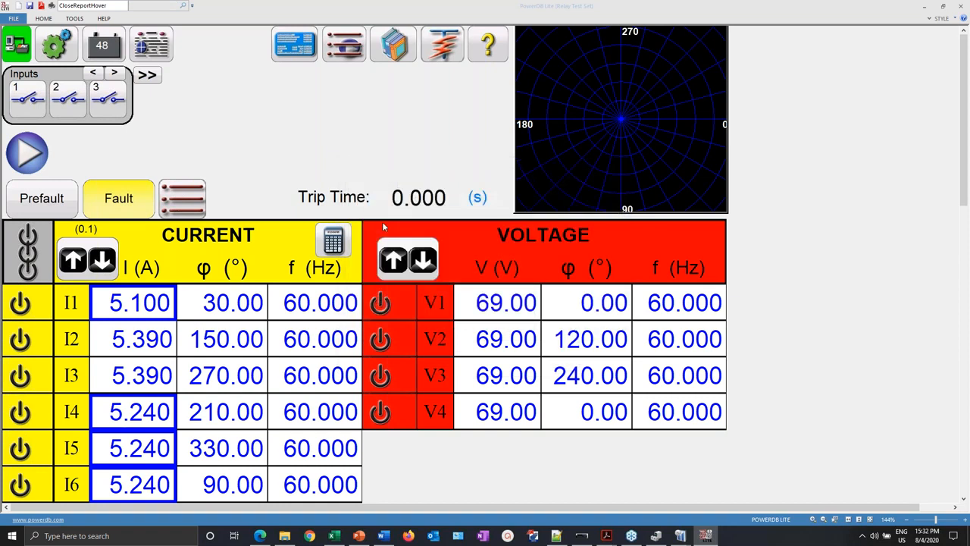
pyautogui.click(442, 47)
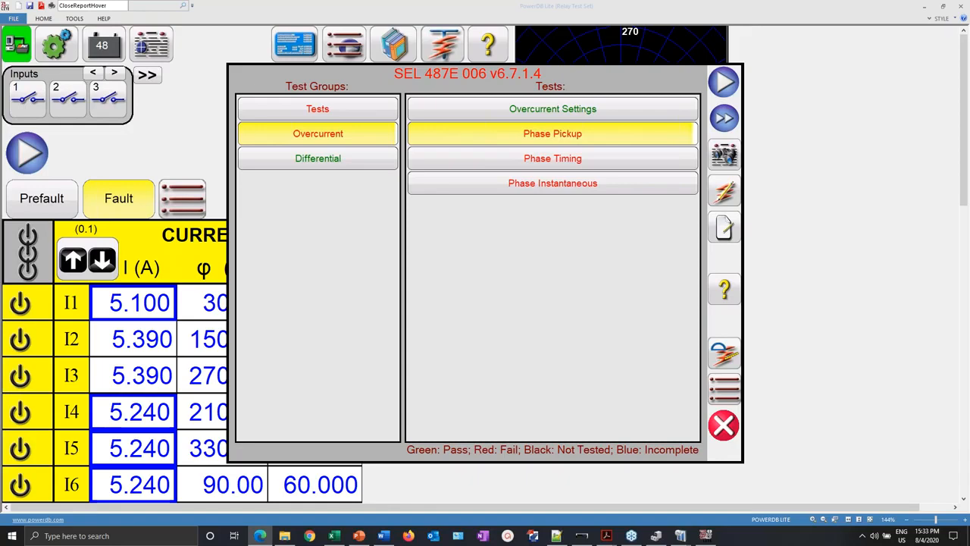
# - Close the relay test list and start a new COMTRADE playback test
pyautogui.click(724, 426)
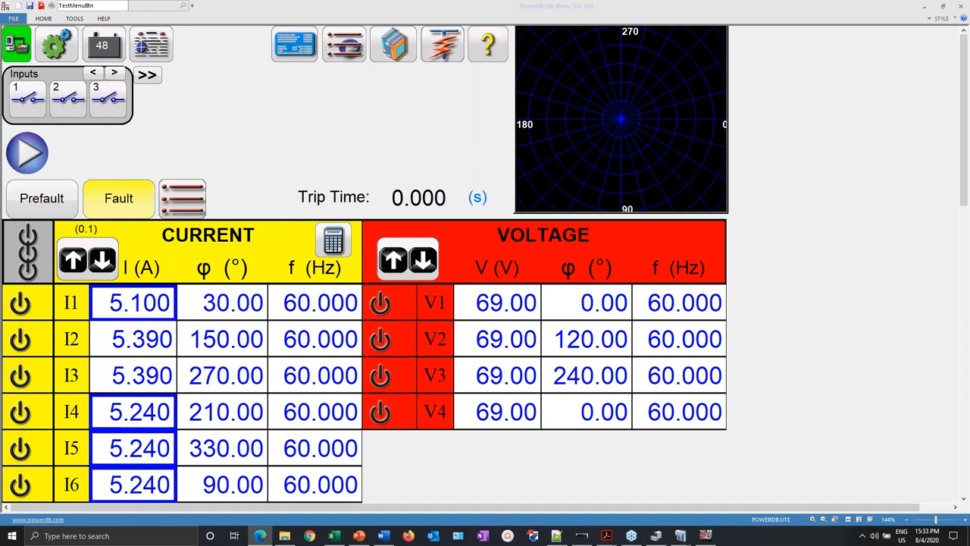
pyautogui.click(351, 49)
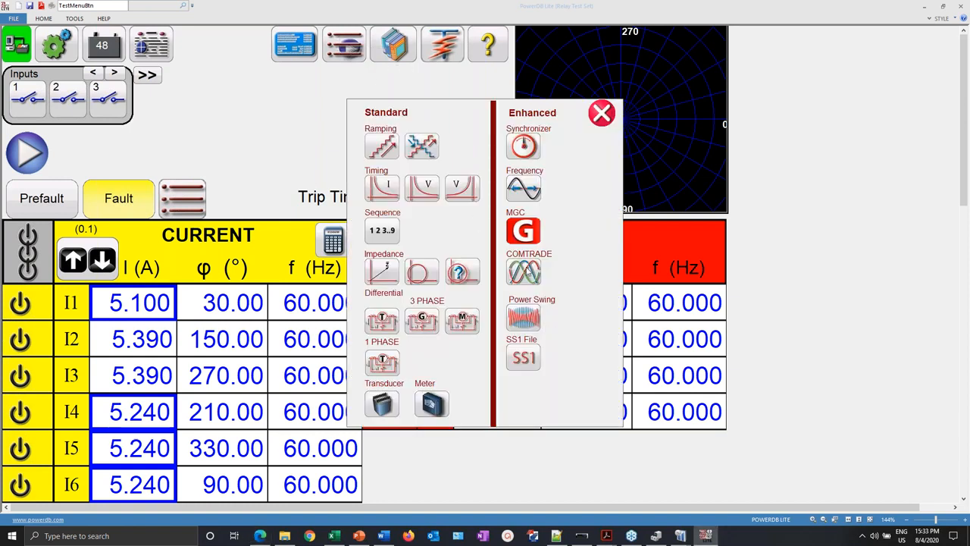
pyautogui.click(529, 273)
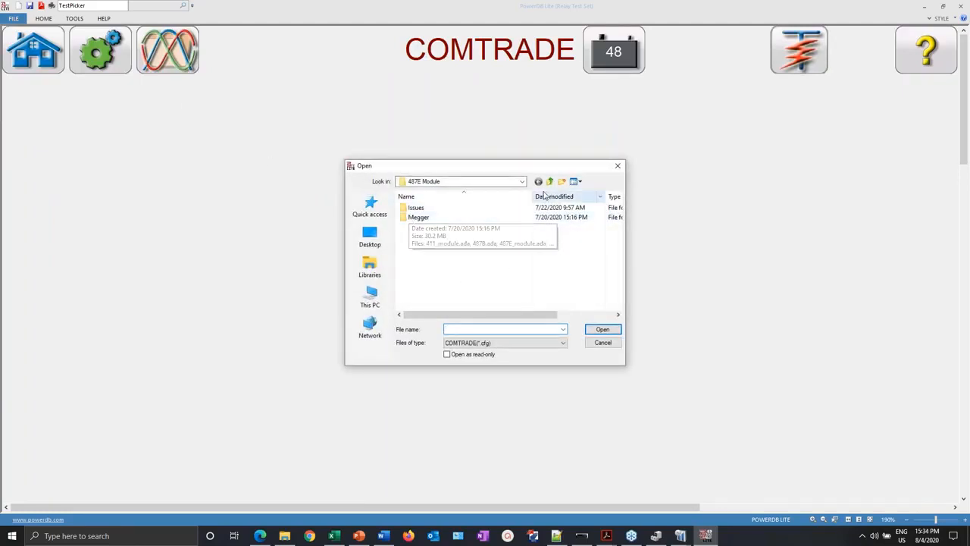
# - Load OPG_141106_223917498.cfg from the comtrades folder, review its waveforms, and return to the channel table
pyautogui.click(549, 181)
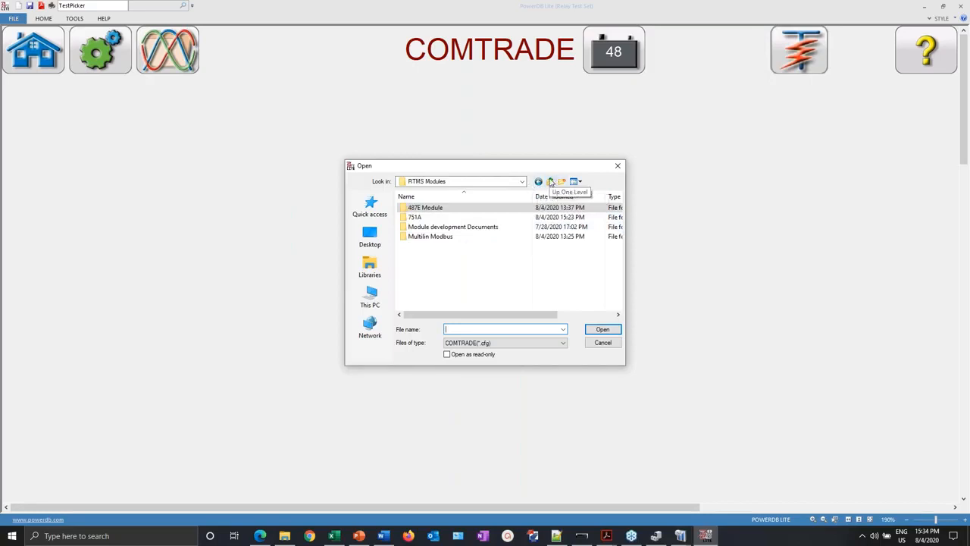
pyautogui.click(549, 181)
pyautogui.click(522, 182)
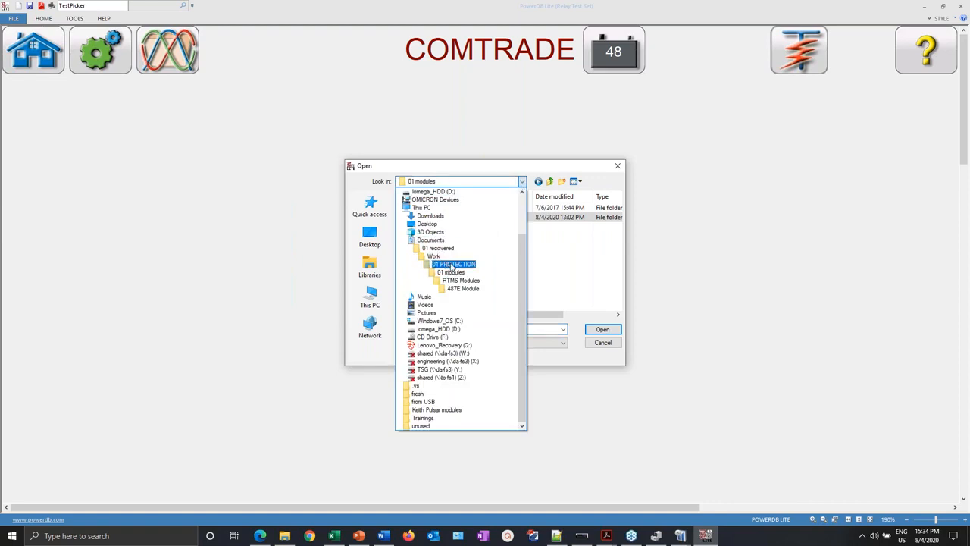
pyautogui.click(449, 265)
pyautogui.doubleClick(423, 249)
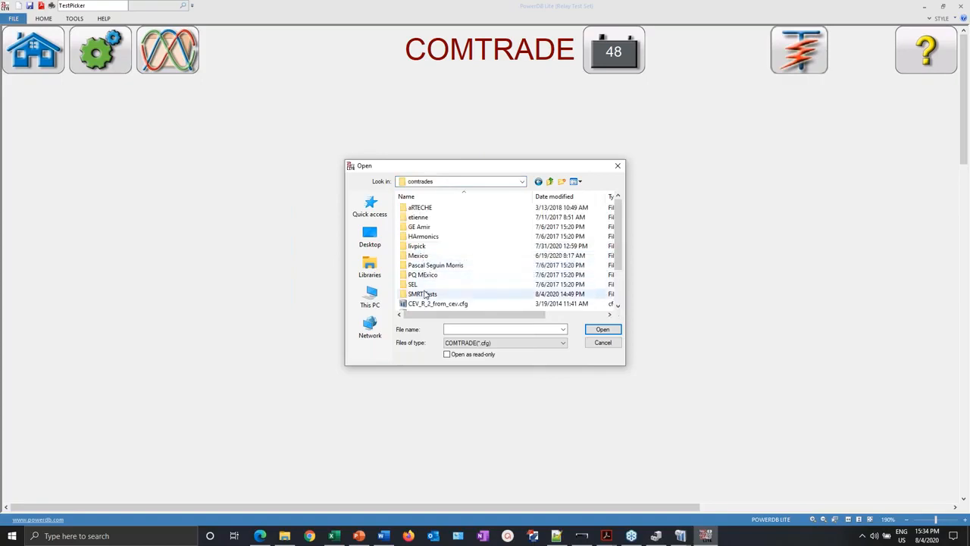
pyautogui.doubleClick(449, 266)
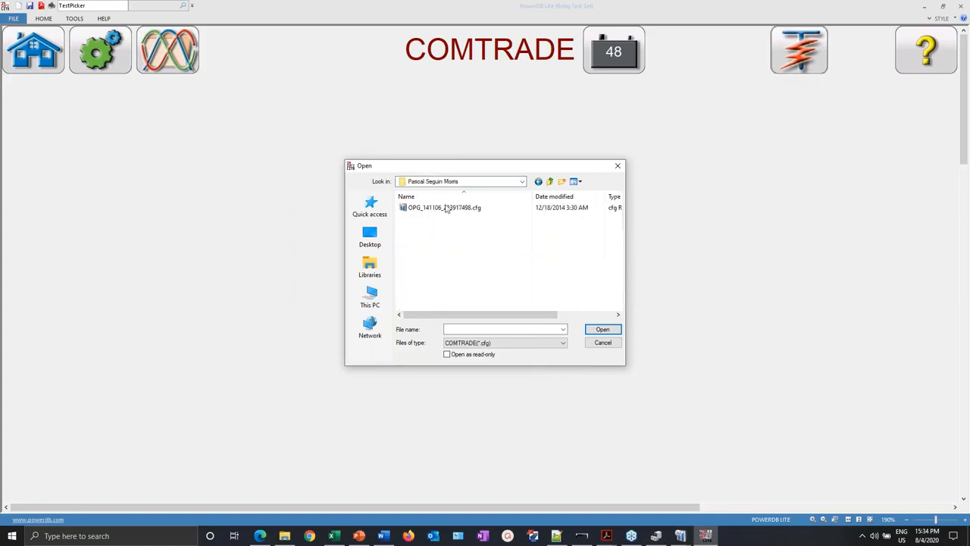
pyautogui.click(447, 210)
pyautogui.doubleClick(447, 209)
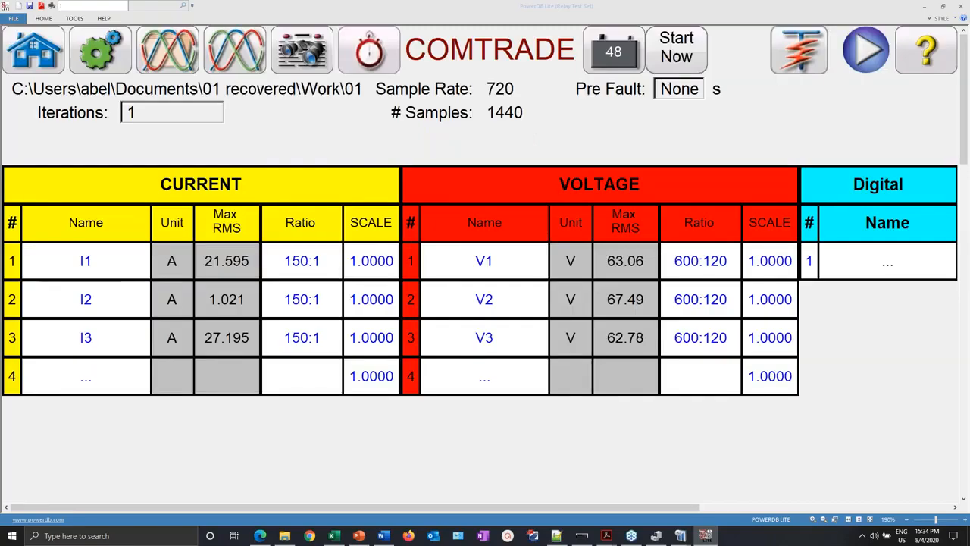
pyautogui.click(234, 49)
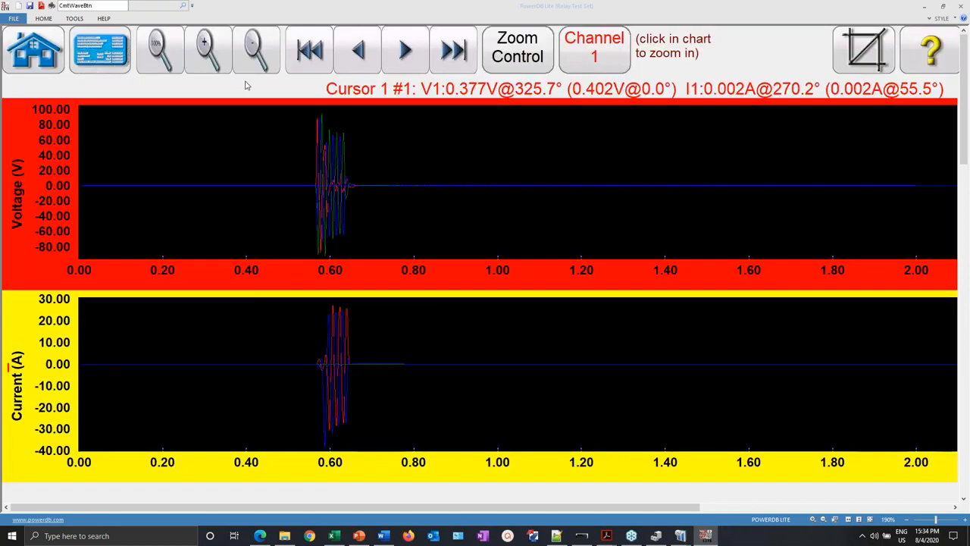
pyautogui.click(31, 60)
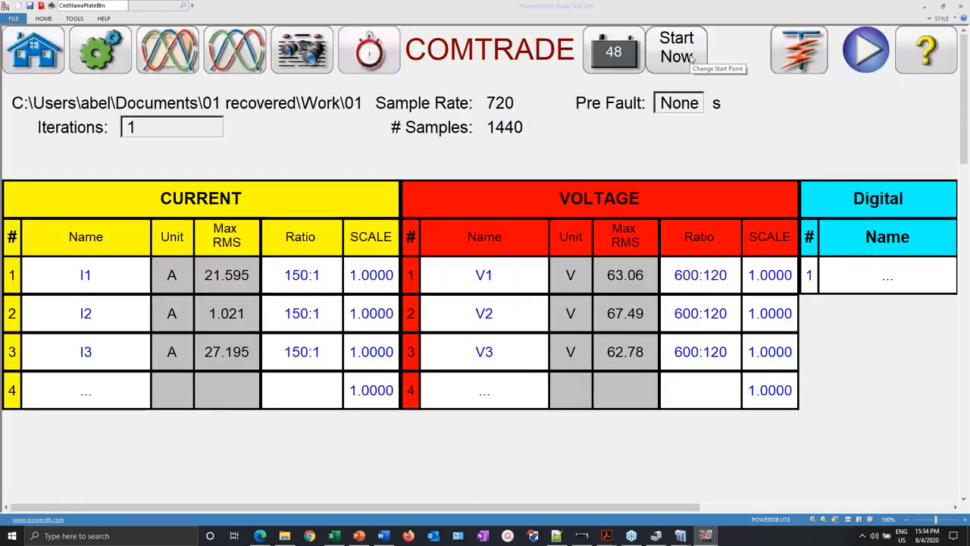
# - Set the COMTRADE playback to Start On IRIGB and run the test
pyautogui.click(692, 59)
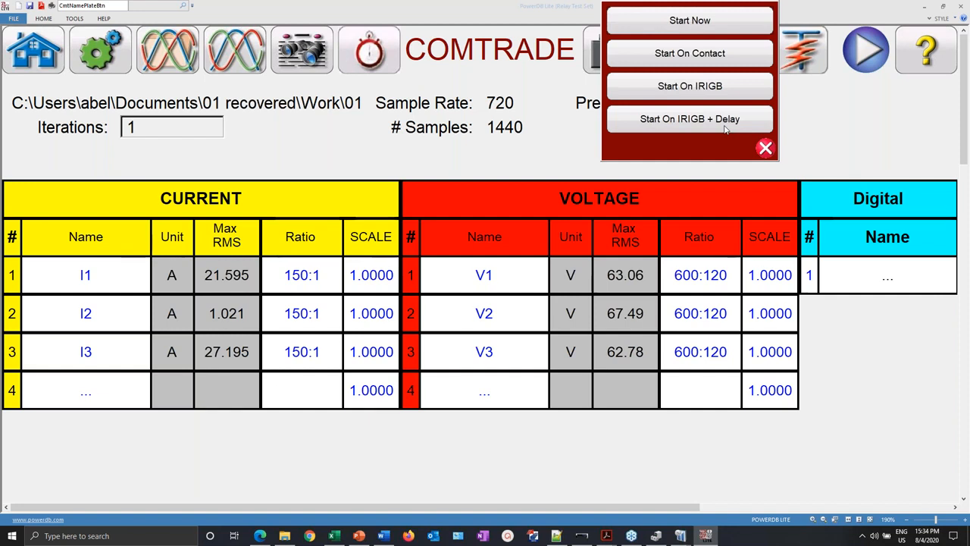
pyautogui.click(701, 87)
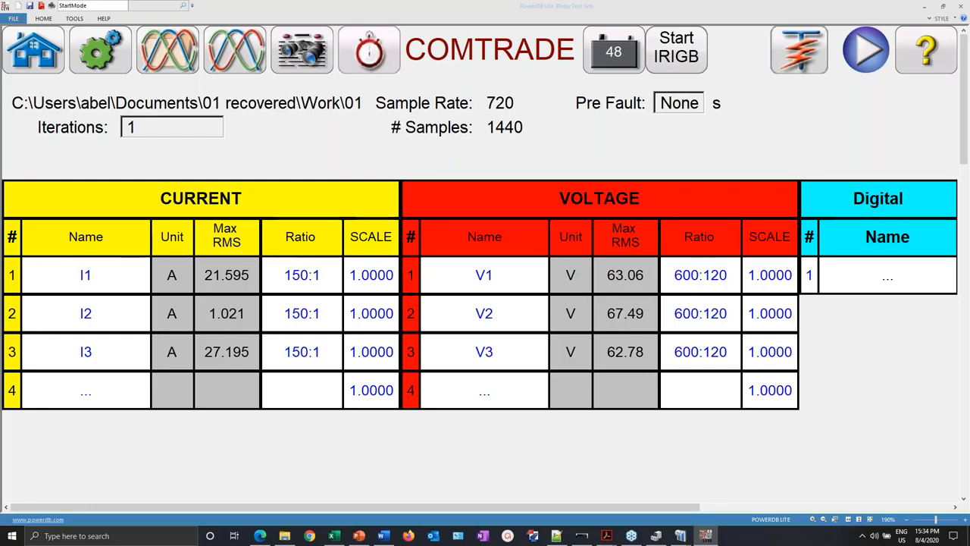
pyautogui.click(866, 51)
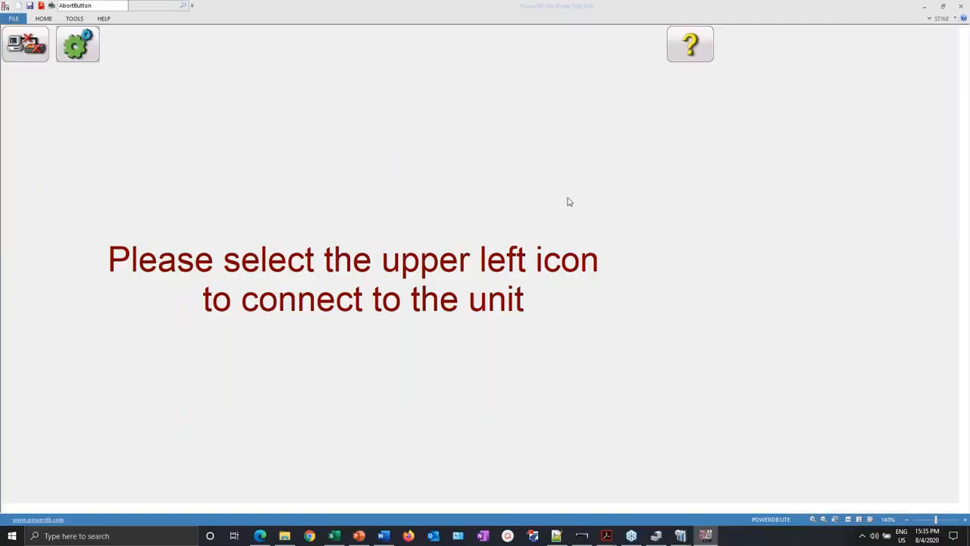
# - Connect using Simulate Device instead of a real test set, then go back to the COMTRADE channel table
pyautogui.click(34, 43)
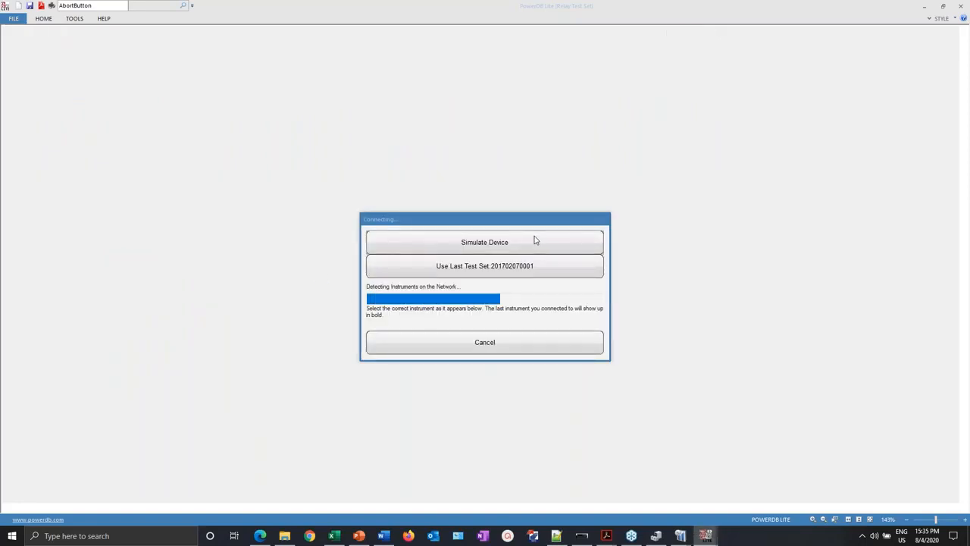
pyautogui.click(534, 241)
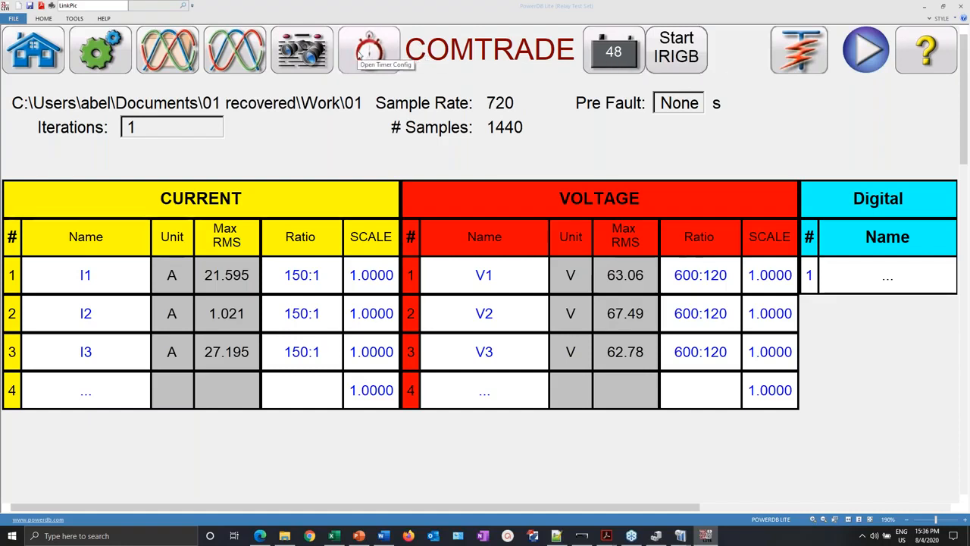
pyautogui.click(42, 59)
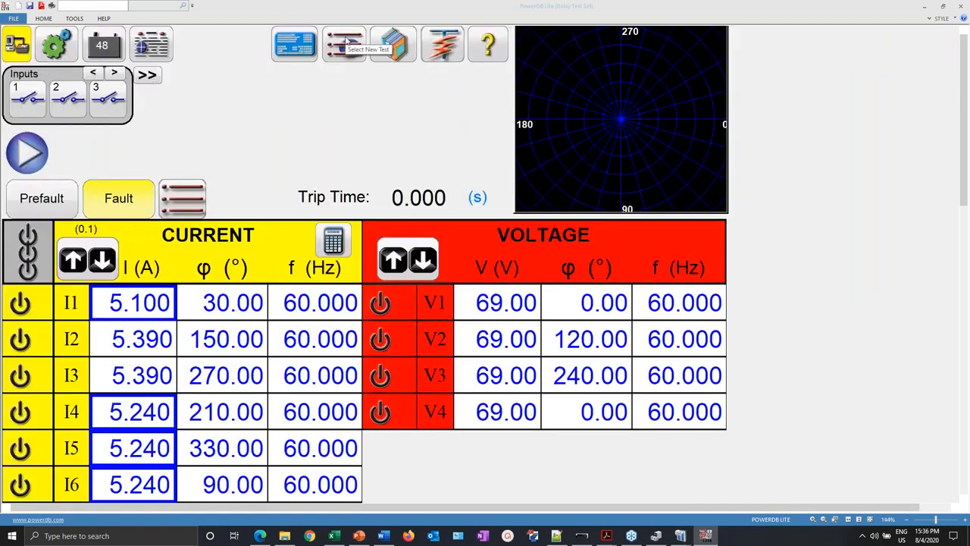
# - Pick Synchronizer from the Enhanced test types to open the Synchronizer Configuration
pyautogui.click(347, 47)
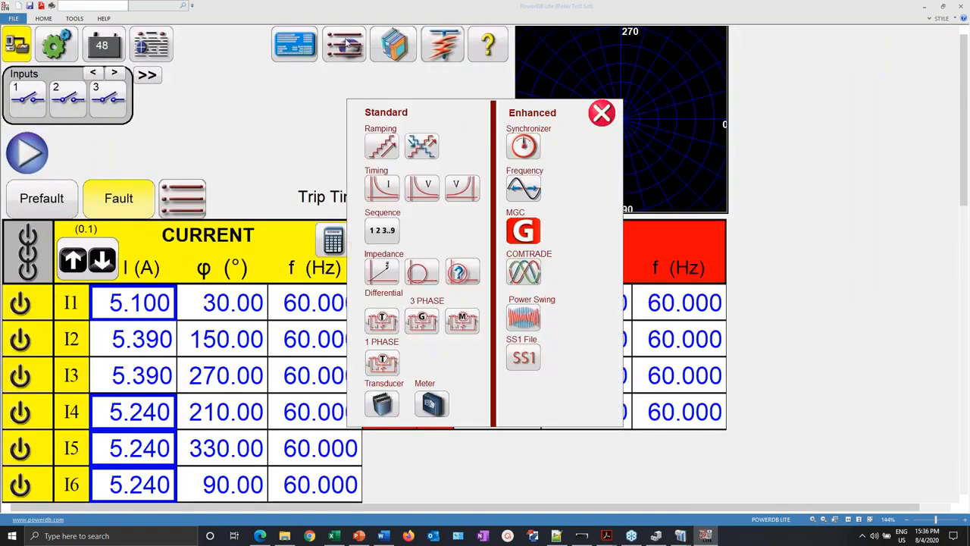
pyautogui.click(523, 147)
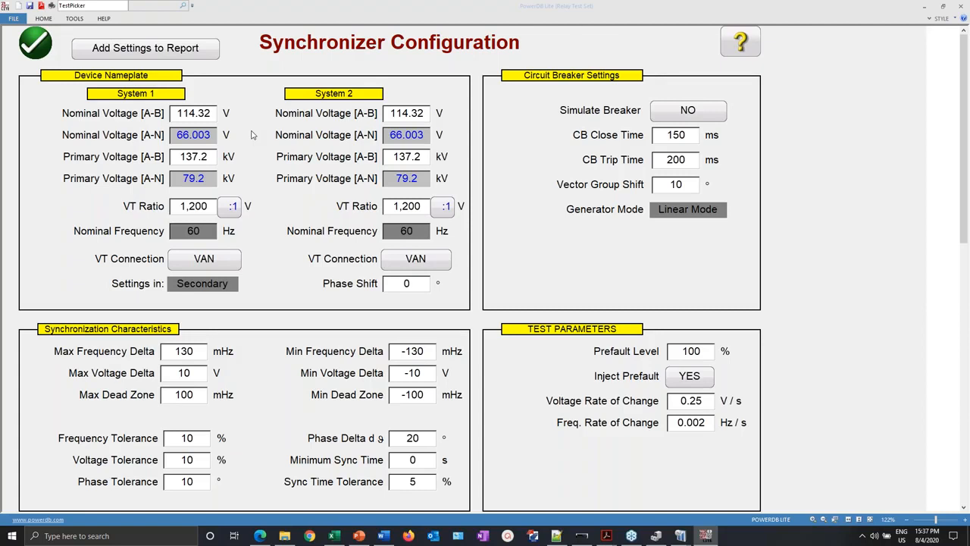
# - Accept the synchronizer configuration and generate the dynamic dV/df characteristic test points
pyautogui.click(39, 50)
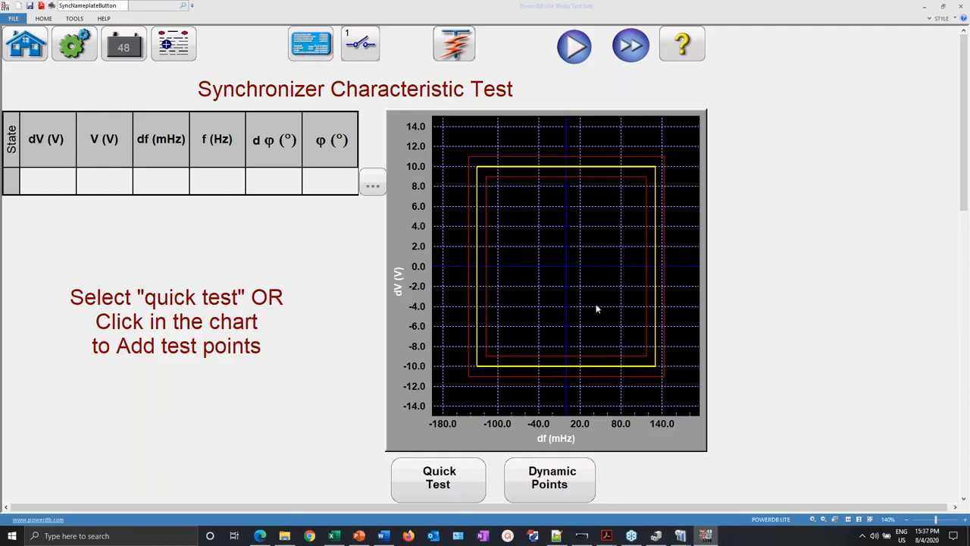
pyautogui.click(557, 477)
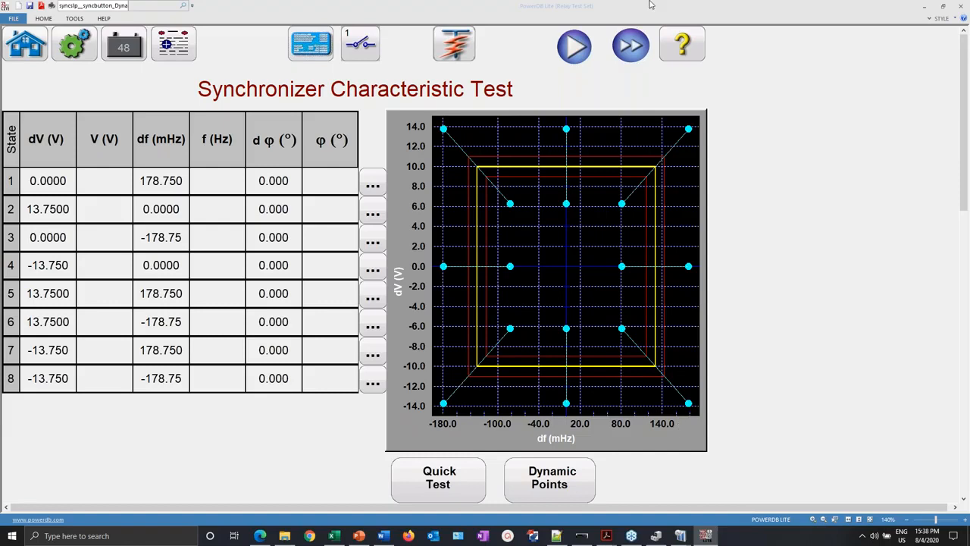
# - Check the synchronizer configuration settings, return to the characteristic test, then go Home
pyautogui.click(309, 44)
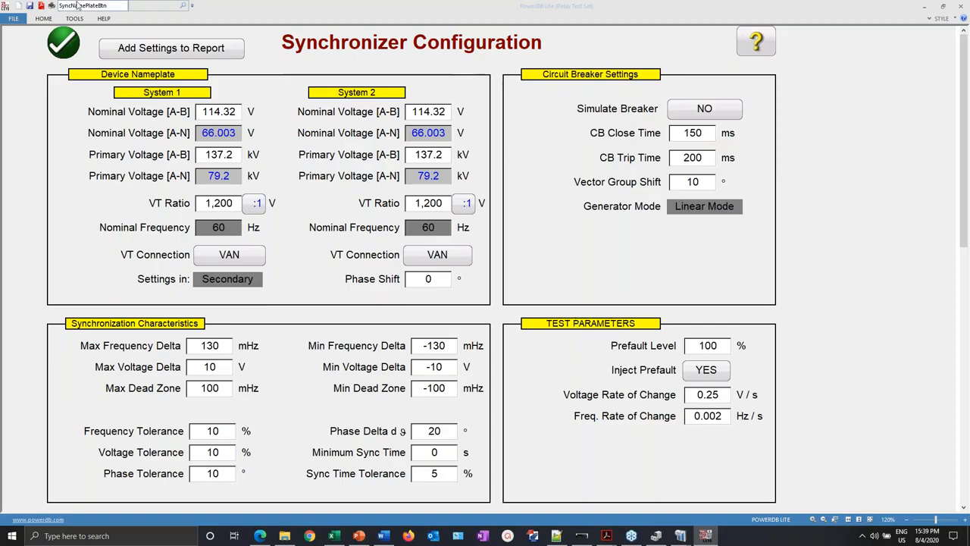
pyautogui.click(62, 43)
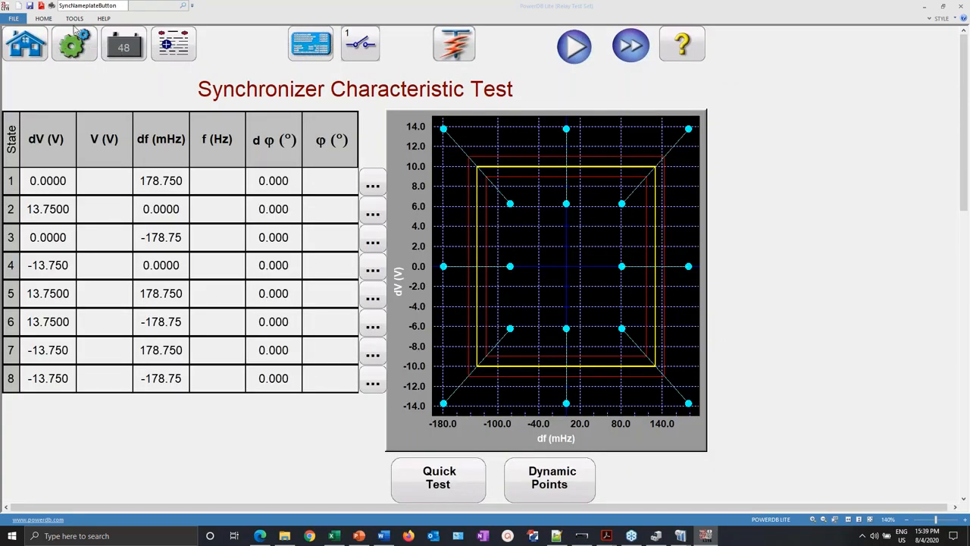
pyautogui.click(25, 44)
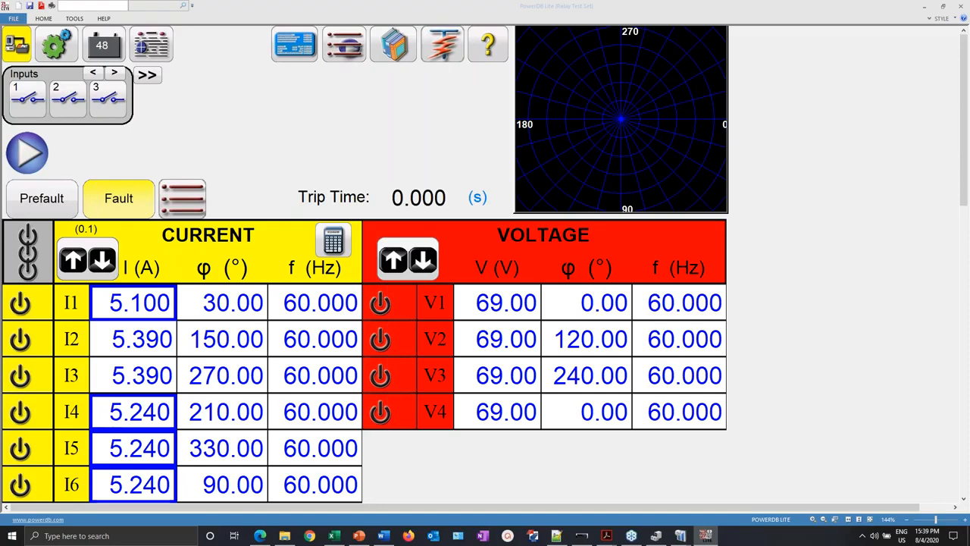
pyautogui.click(351, 45)
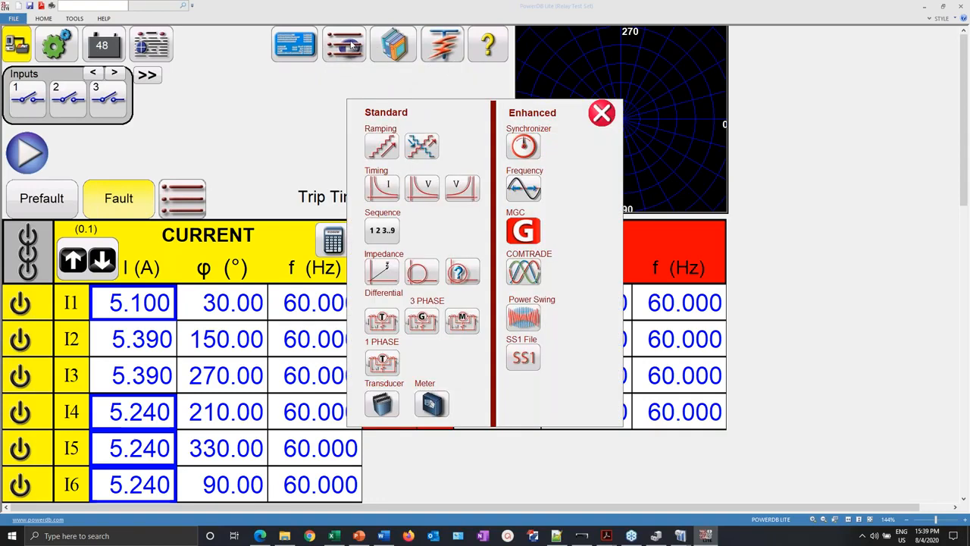
pyautogui.click(514, 191)
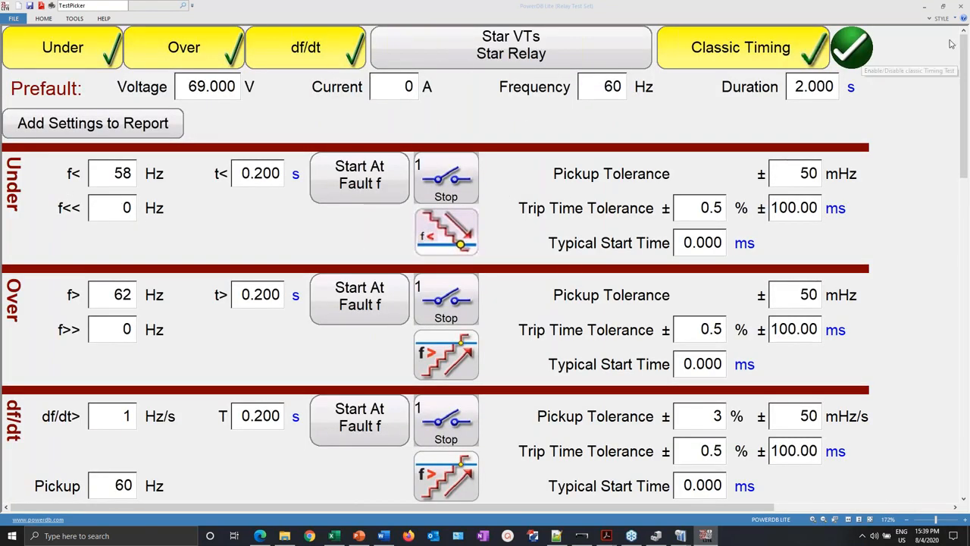
pyautogui.click(848, 43)
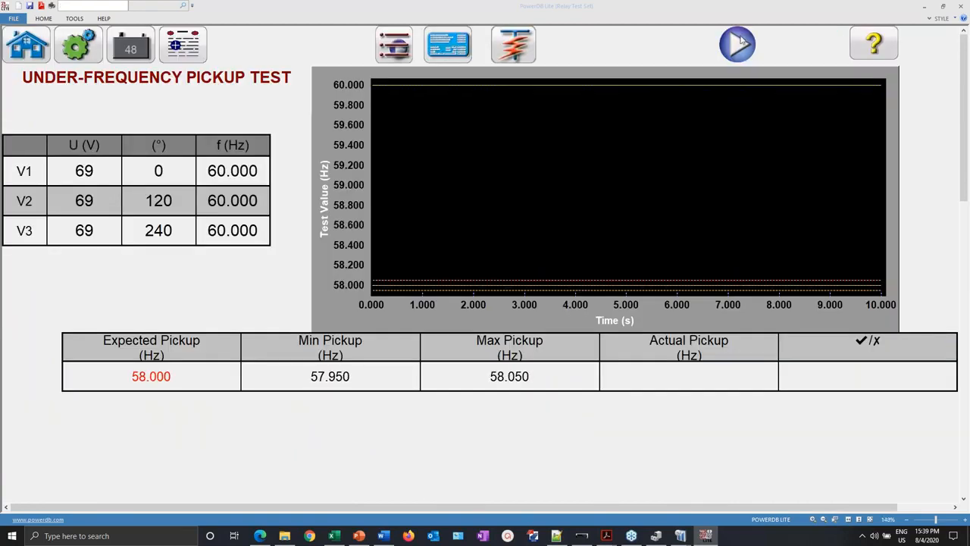
pyautogui.click(33, 54)
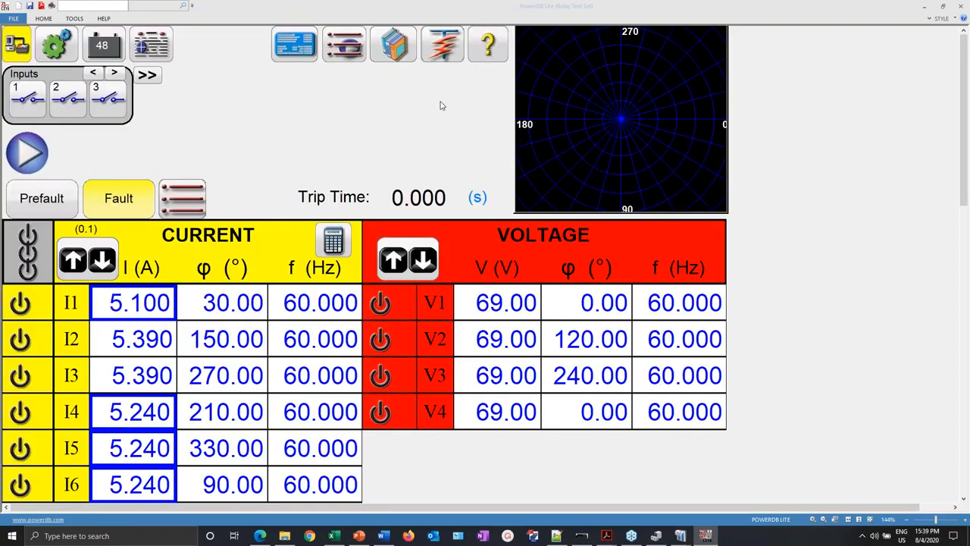
# - Open the Synchronizer test to view it, then return Home and start the State Sequence test
pyautogui.click(342, 49)
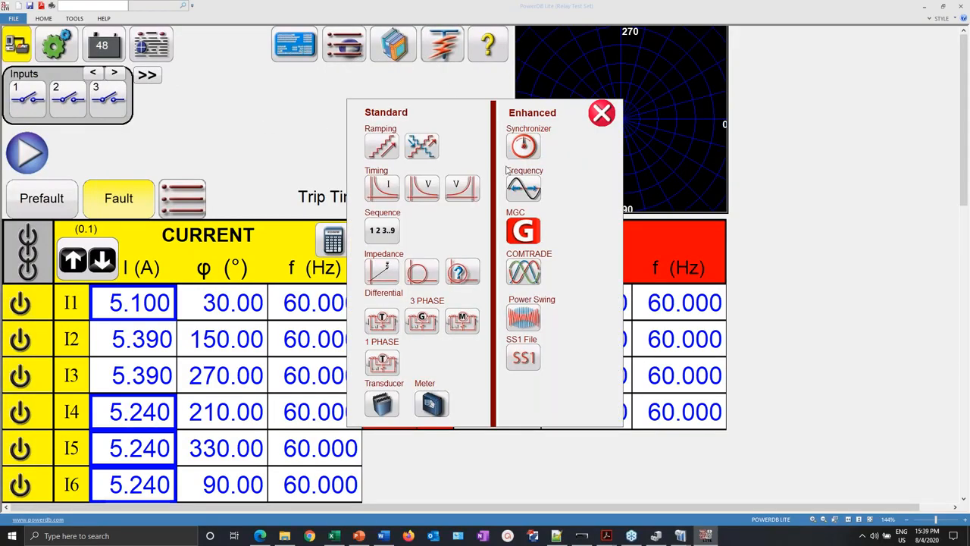
pyautogui.click(526, 147)
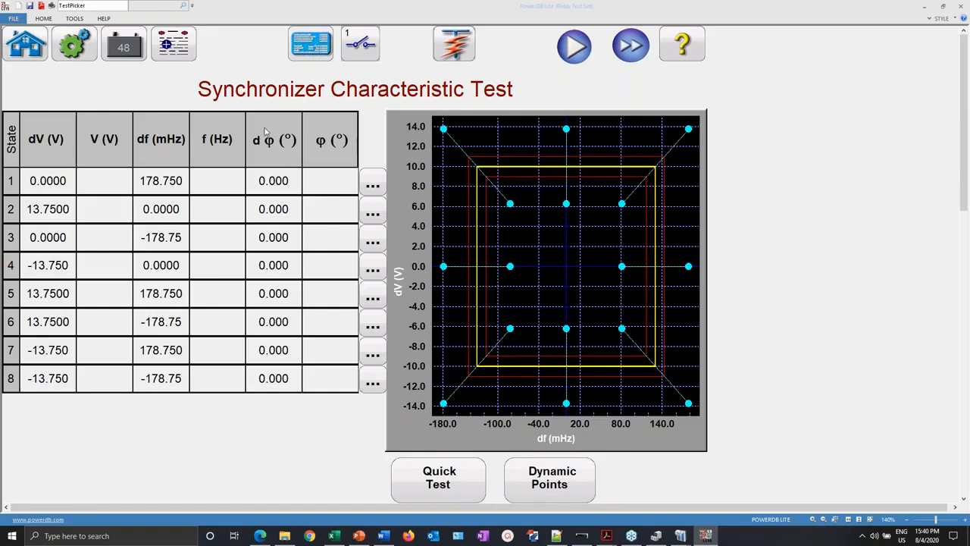
pyautogui.click(33, 56)
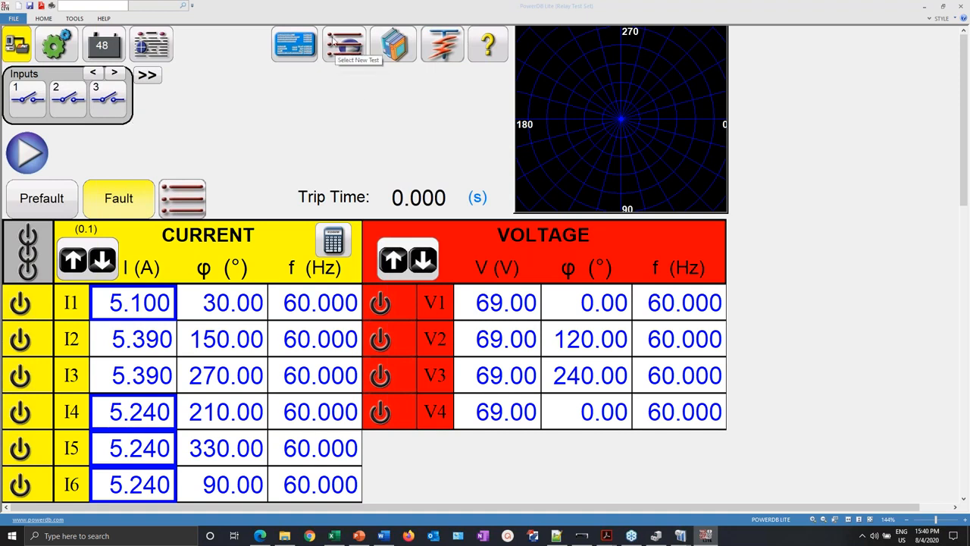
pyautogui.click(352, 49)
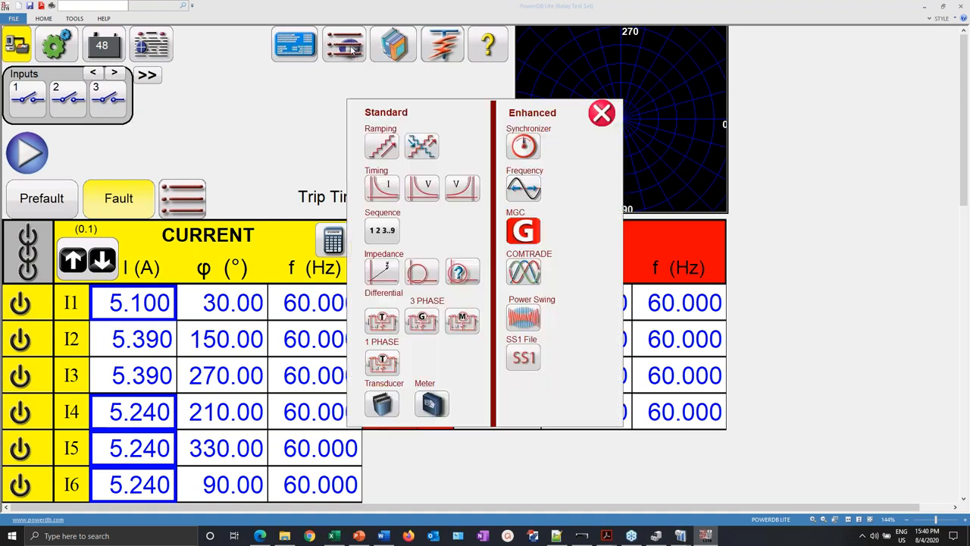
pyautogui.click(382, 229)
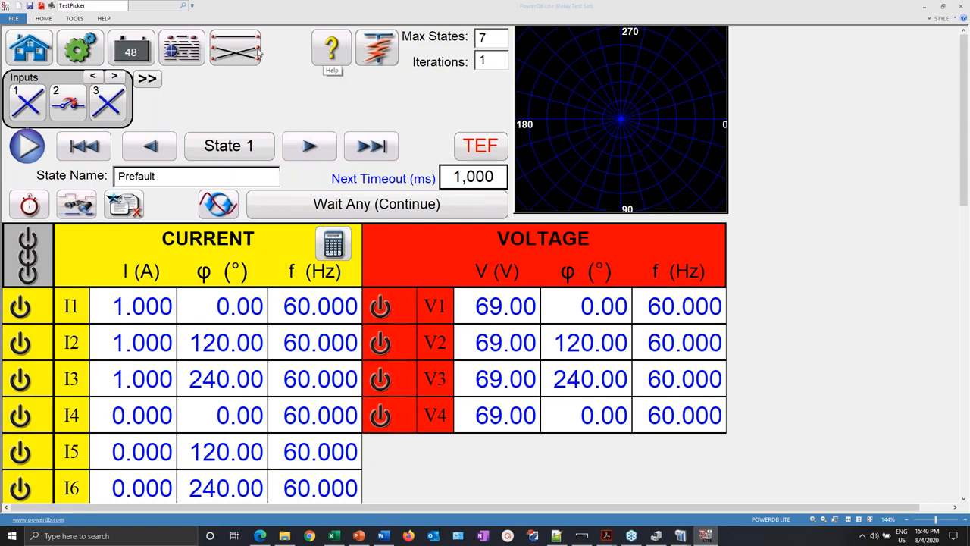
# - Leave the 7-state sequence for the Home screen and show the test-type list again
pyautogui.click(34, 55)
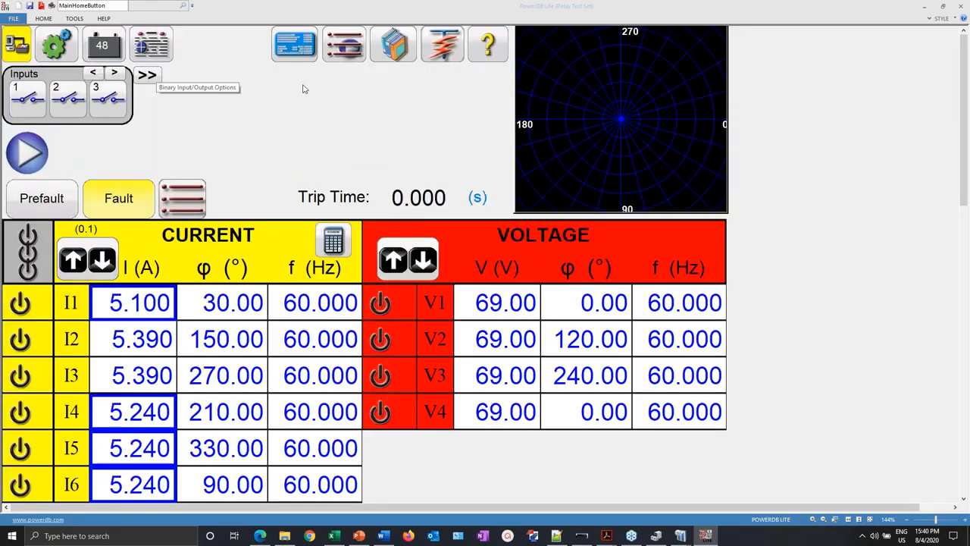
pyautogui.click(334, 43)
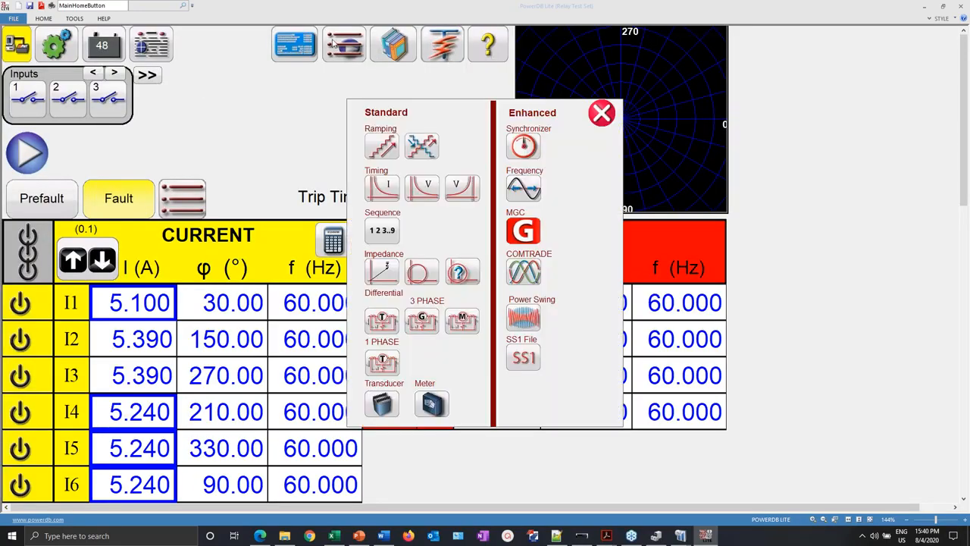
# - Start a Simple Ramp test and set it to a single stair ramp
pyautogui.click(379, 146)
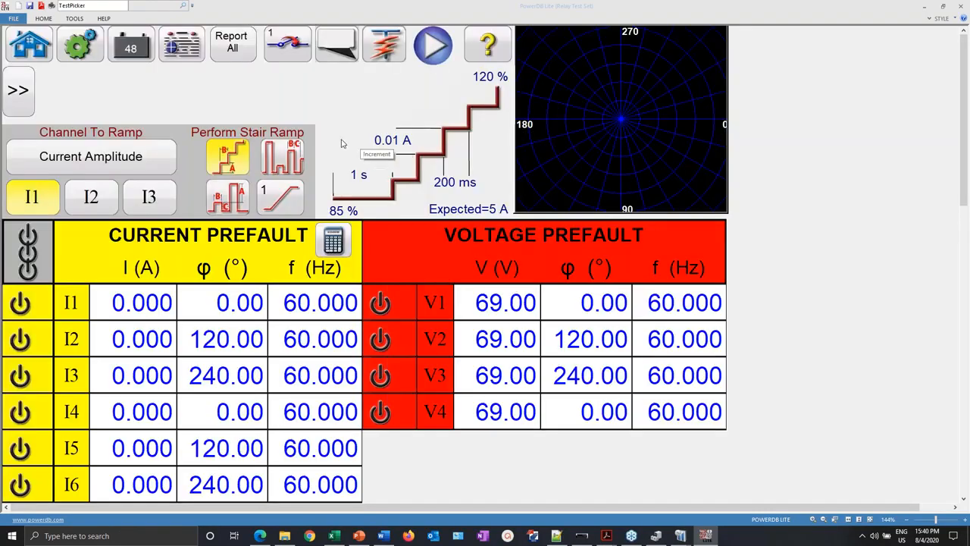
pyautogui.click(271, 200)
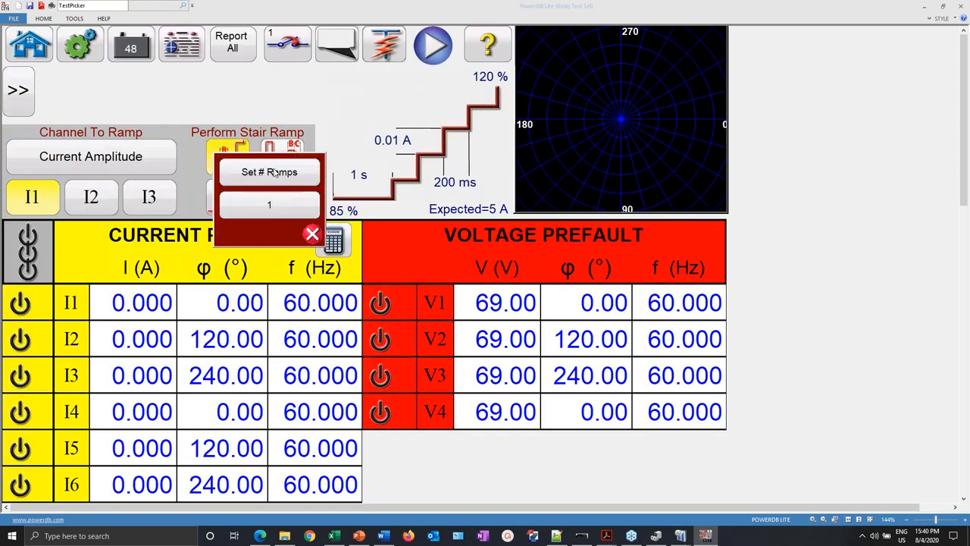
pyautogui.click(269, 203)
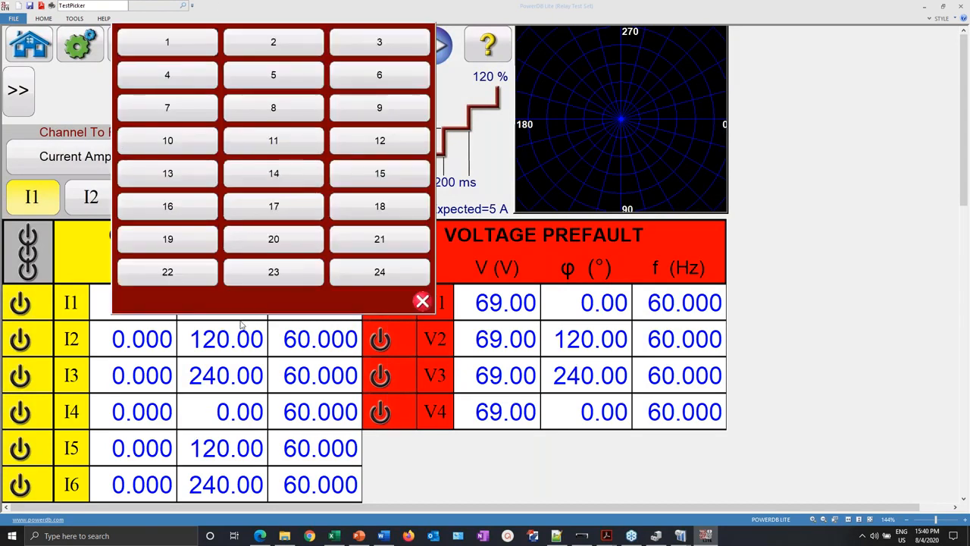
pyautogui.click(417, 303)
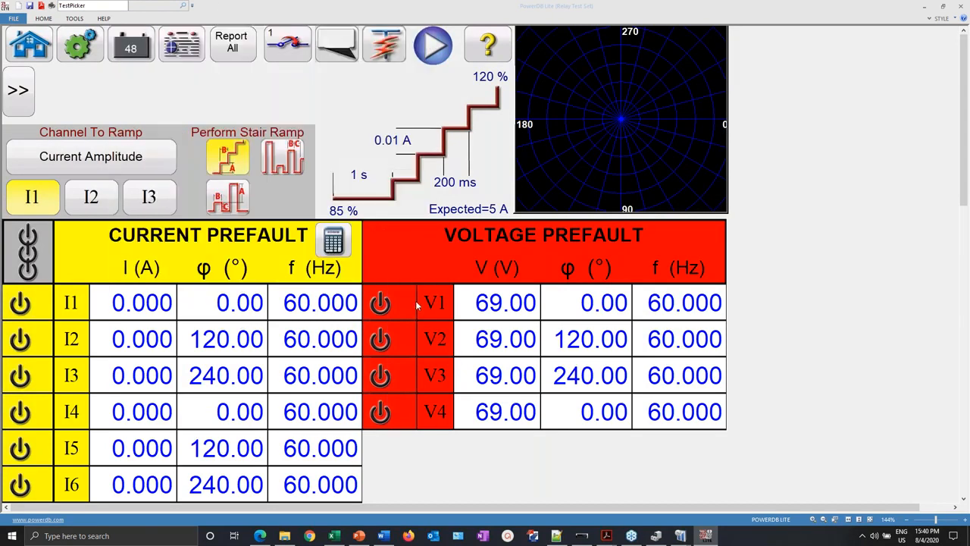
# - Convert the simple ramp into an advanced ramp test via Ramp Options
pyautogui.click(20, 96)
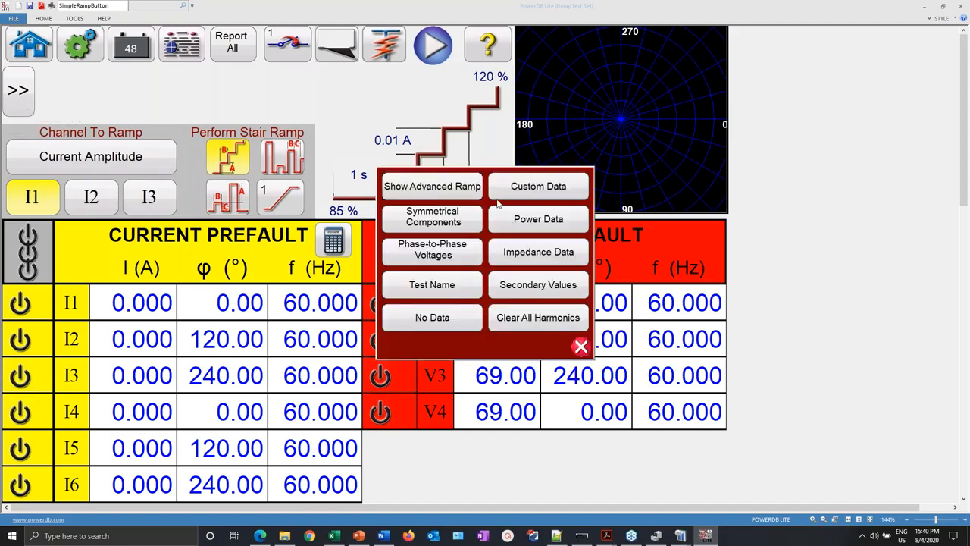
pyautogui.click(431, 186)
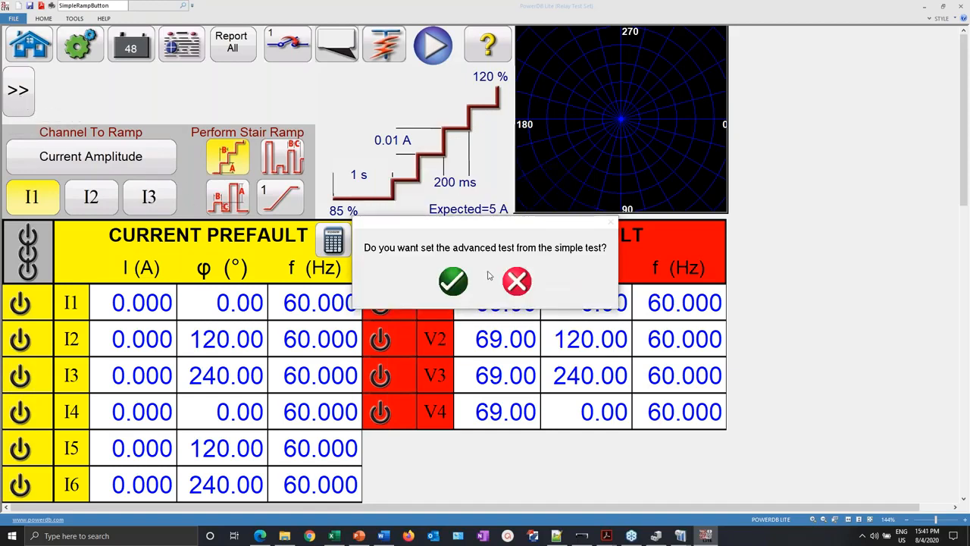
pyautogui.click(455, 280)
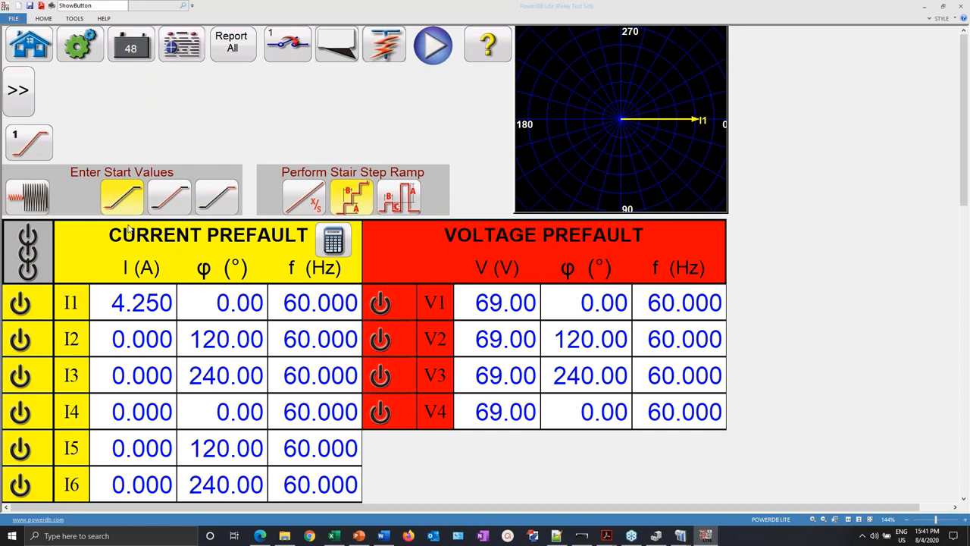
# - View the current and voltage increment table, then return Home and restart the Synchronizer test
pyautogui.click(159, 203)
pyautogui.click(159, 203)
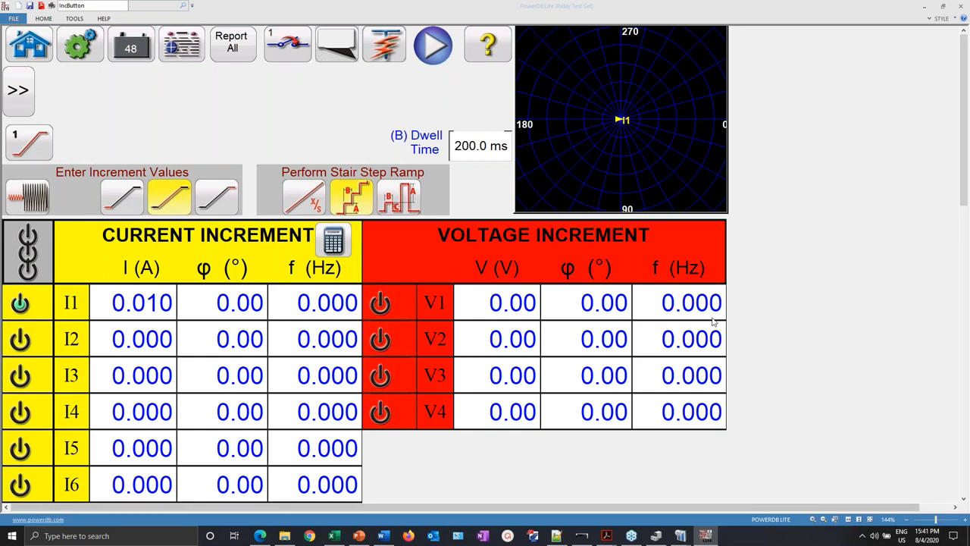
pyautogui.click(44, 56)
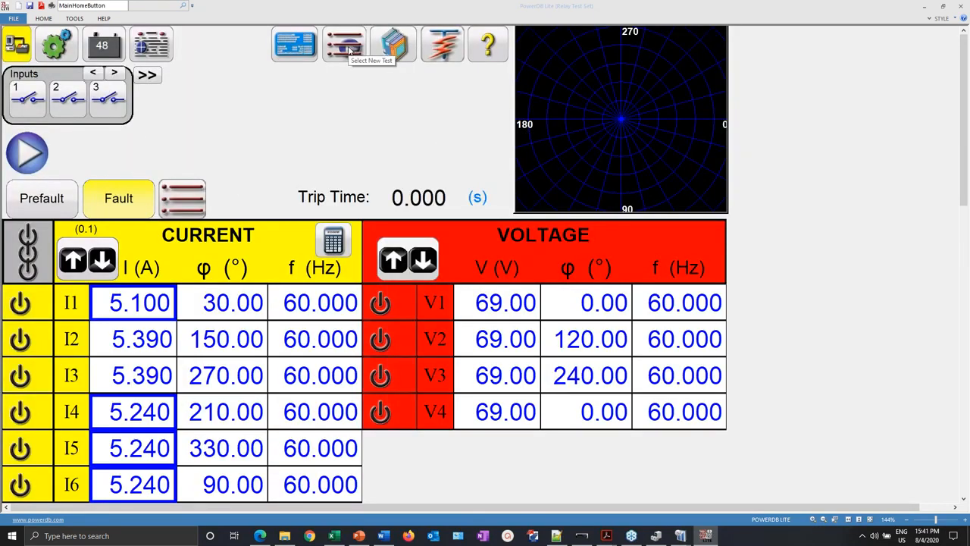
pyautogui.click(349, 49)
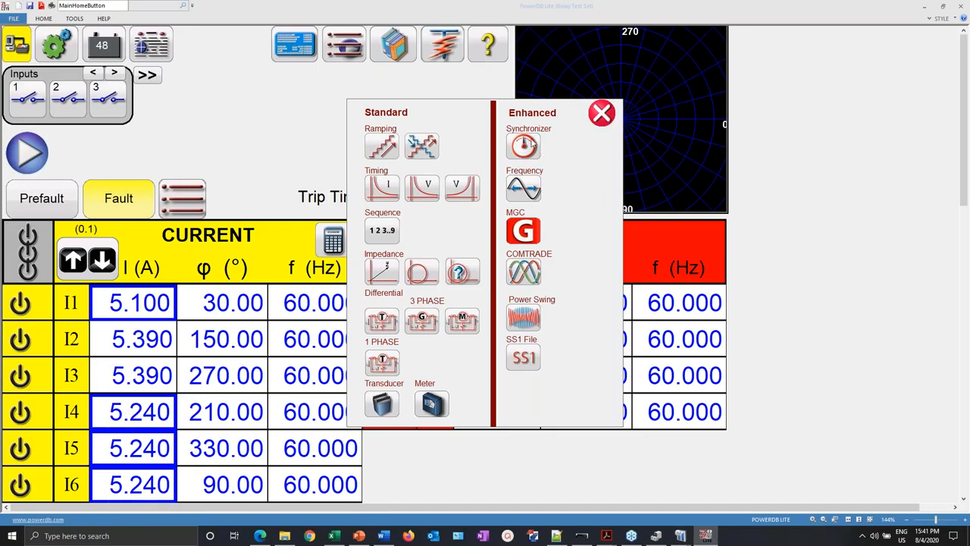
pyautogui.click(525, 145)
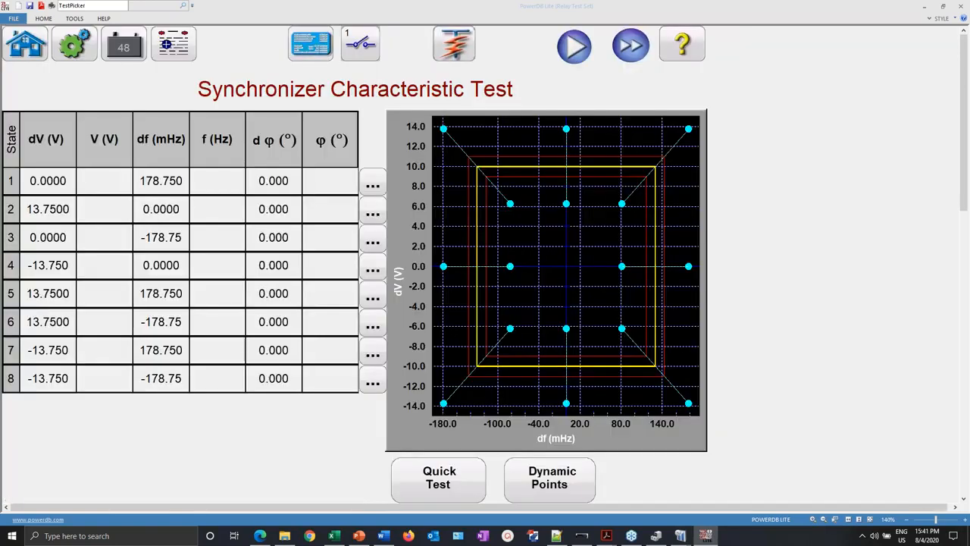